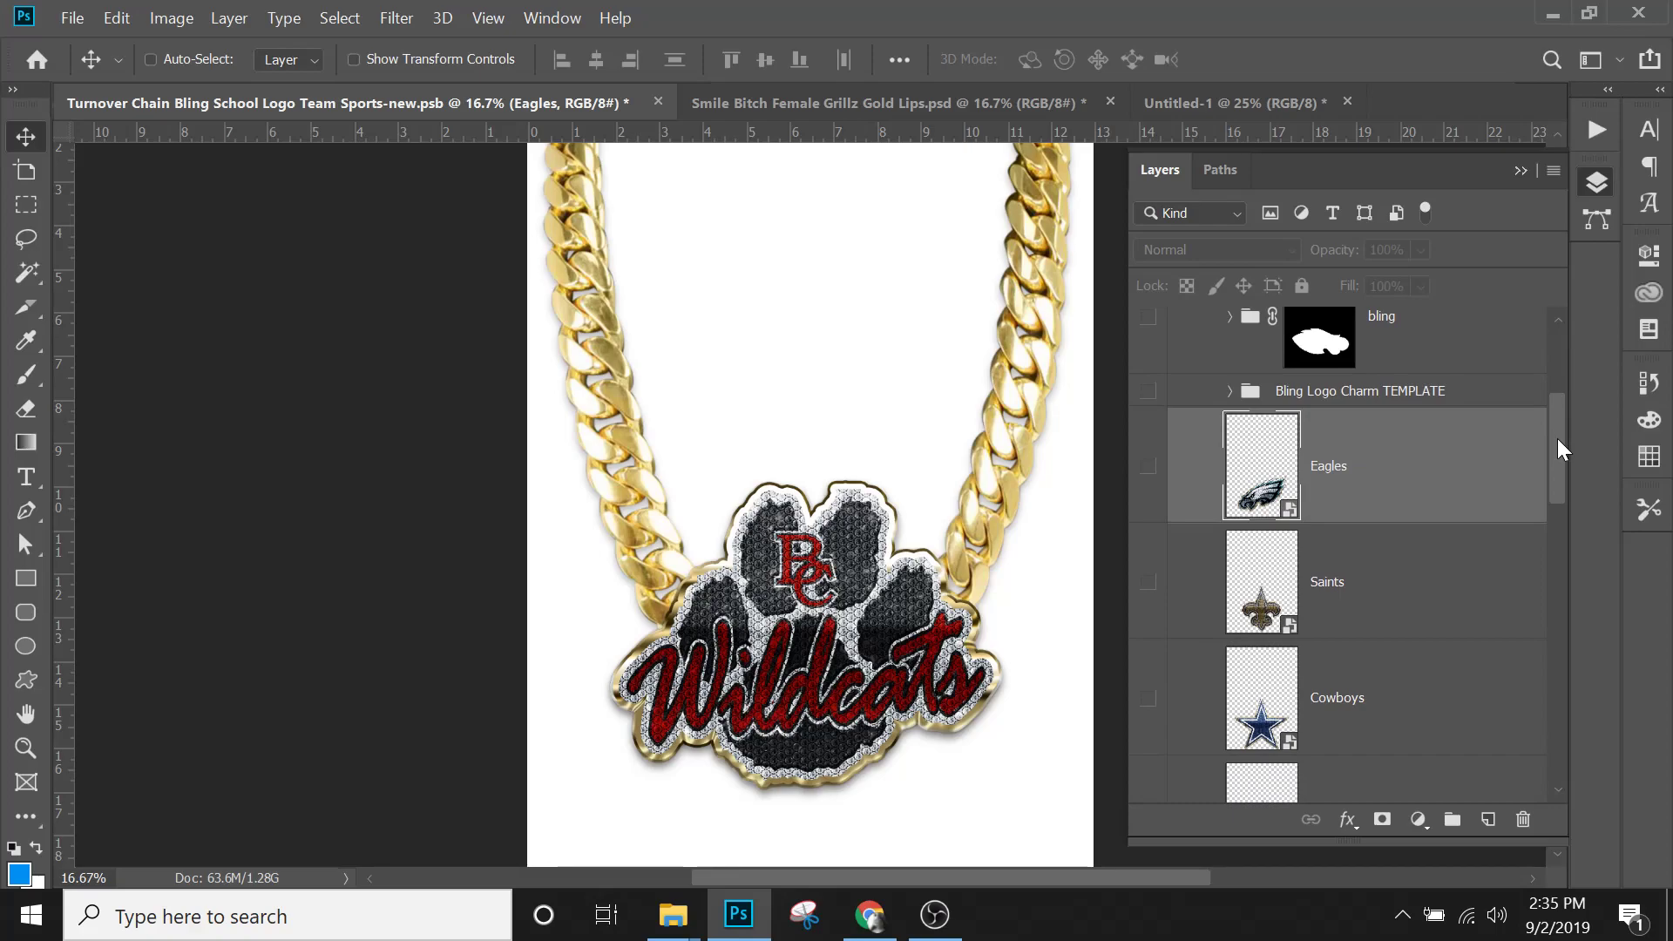
Open the contents of the baker county wildcats logo smart object and expand its group to reach layer 1.
scroll(1298, 599, "down", 3)
scroll(1298, 600, "down", 4)
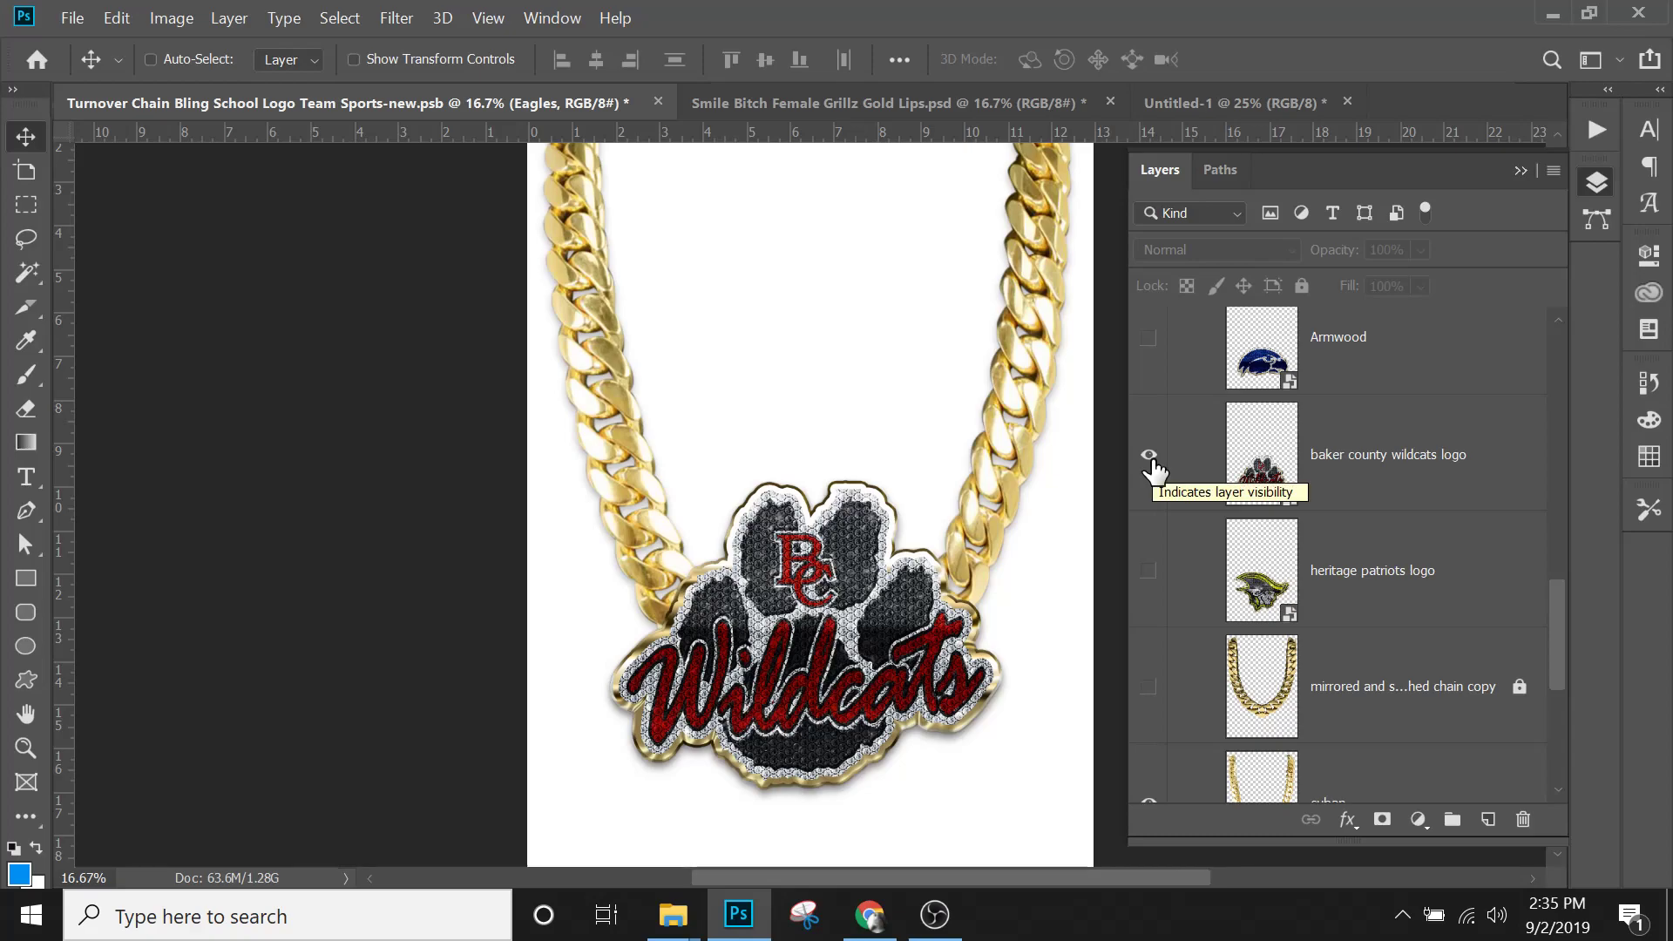
left_click(1150, 457)
left_click(1149, 456)
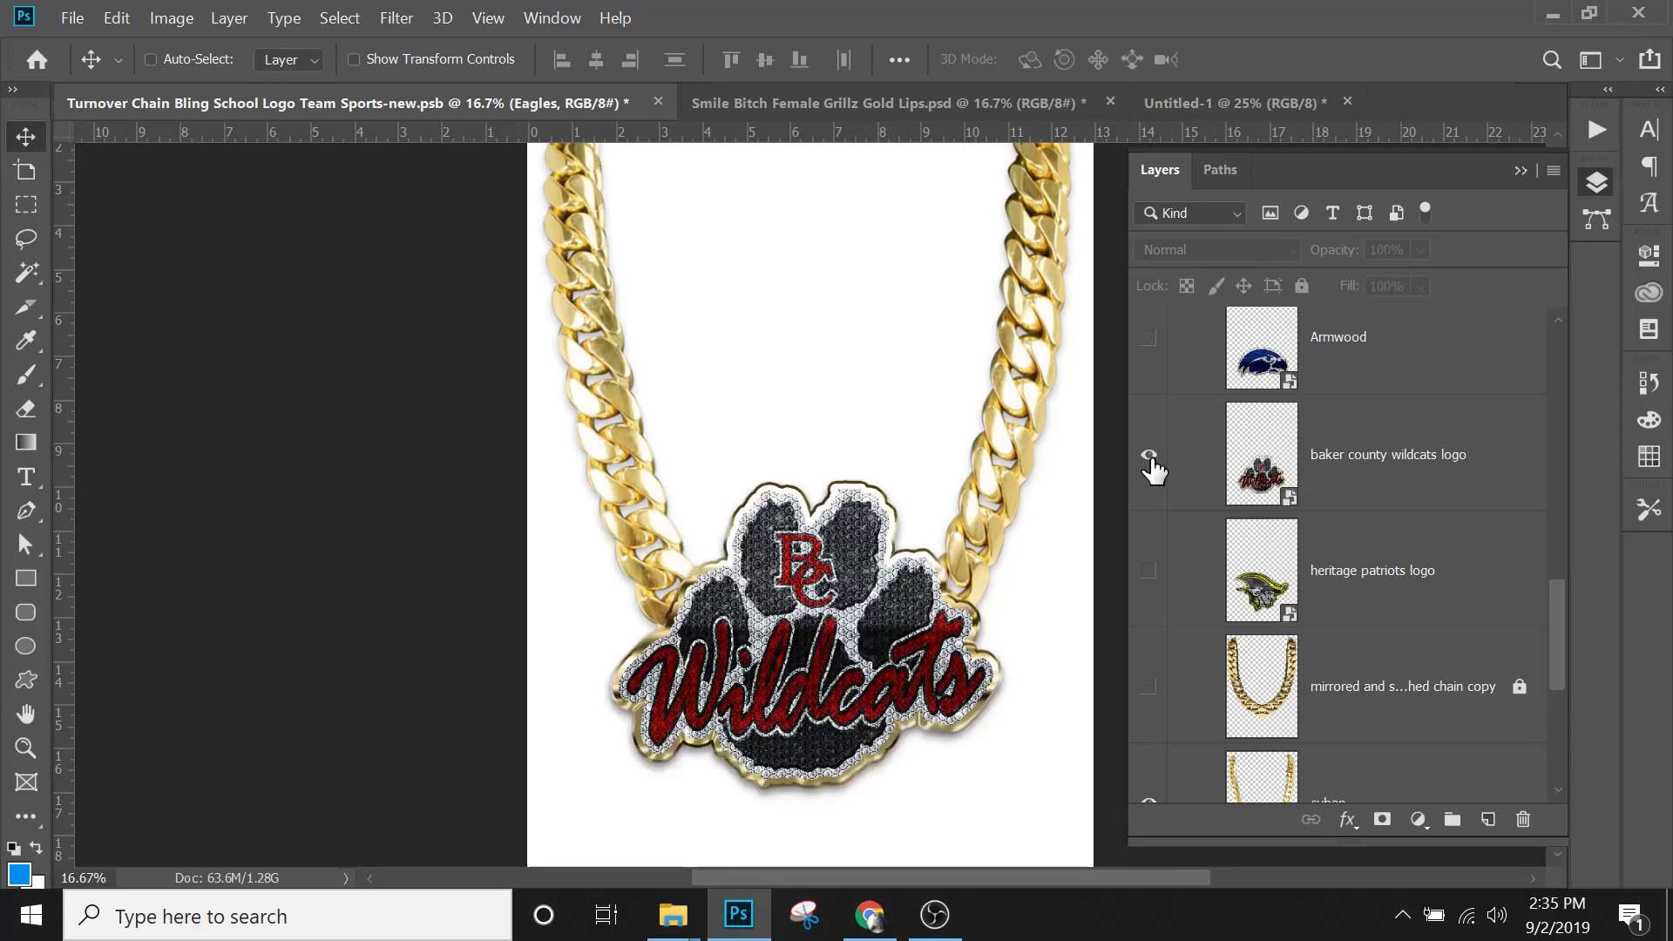
left_click(1260, 490)
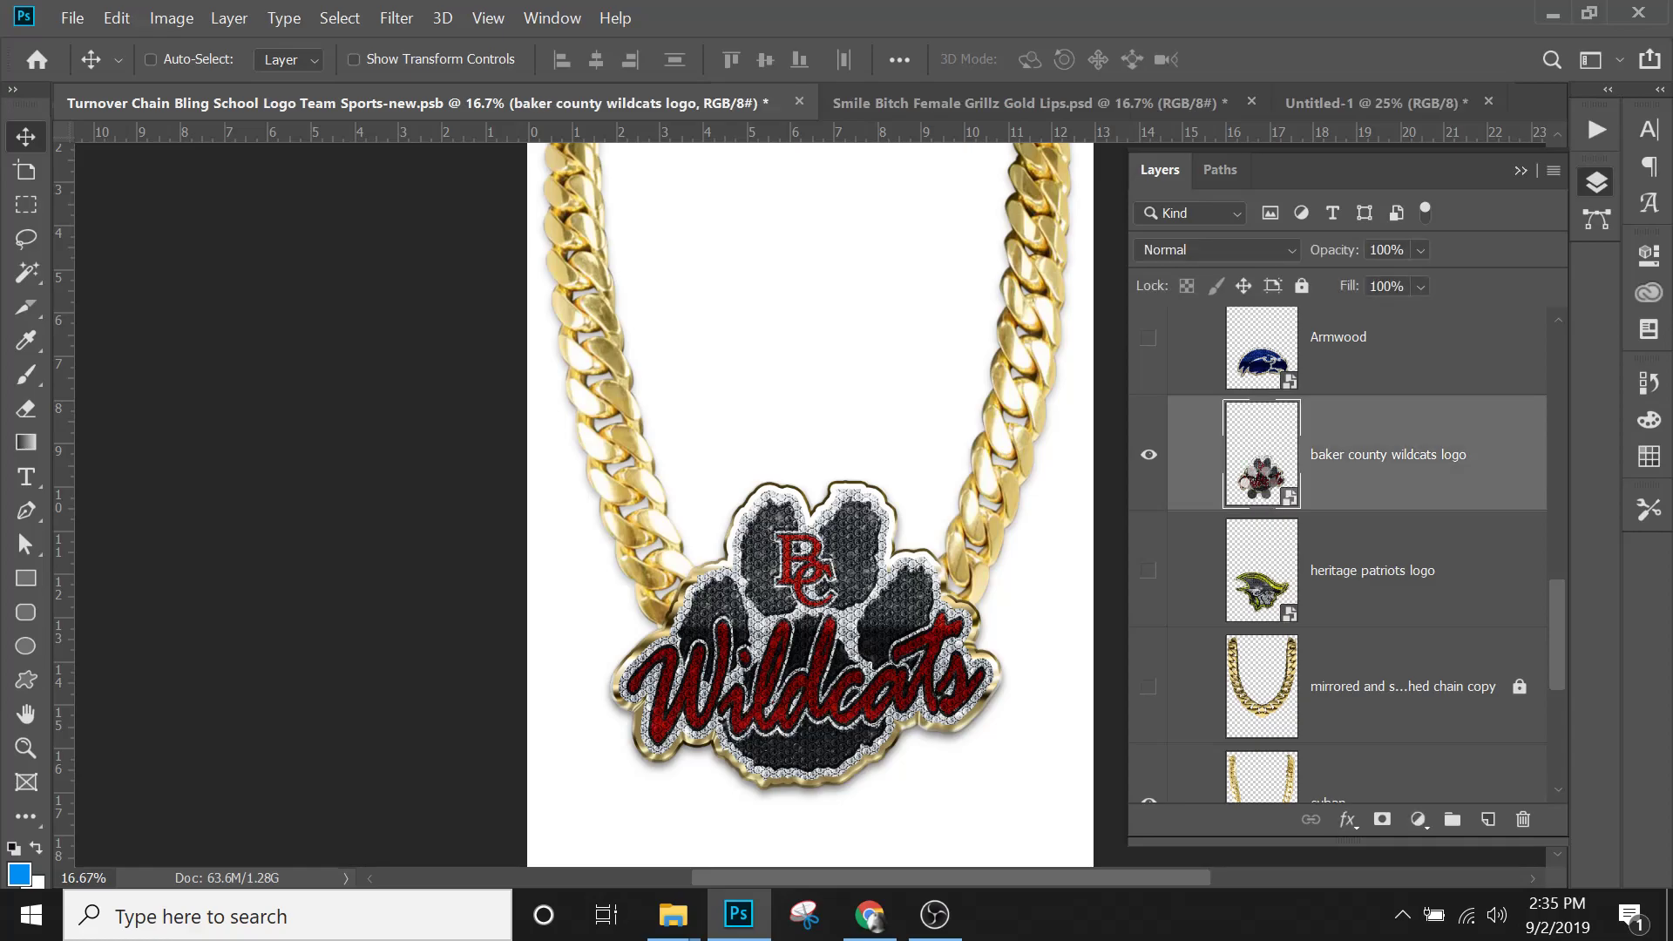
double_click(1260, 483)
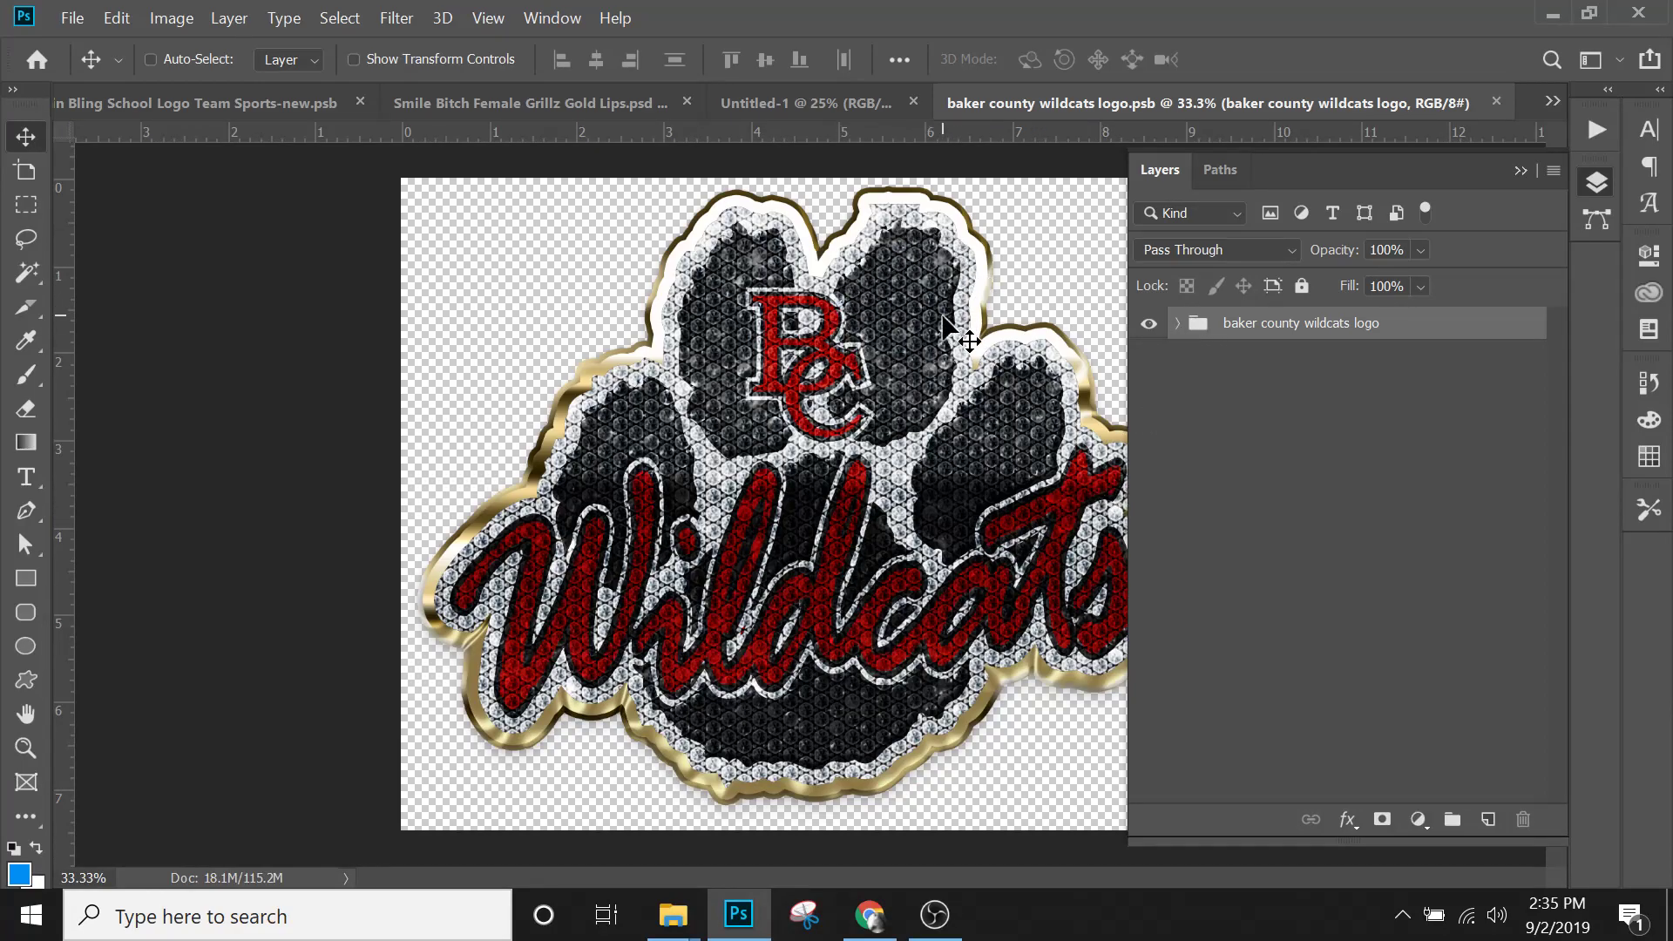
left_click(1177, 324)
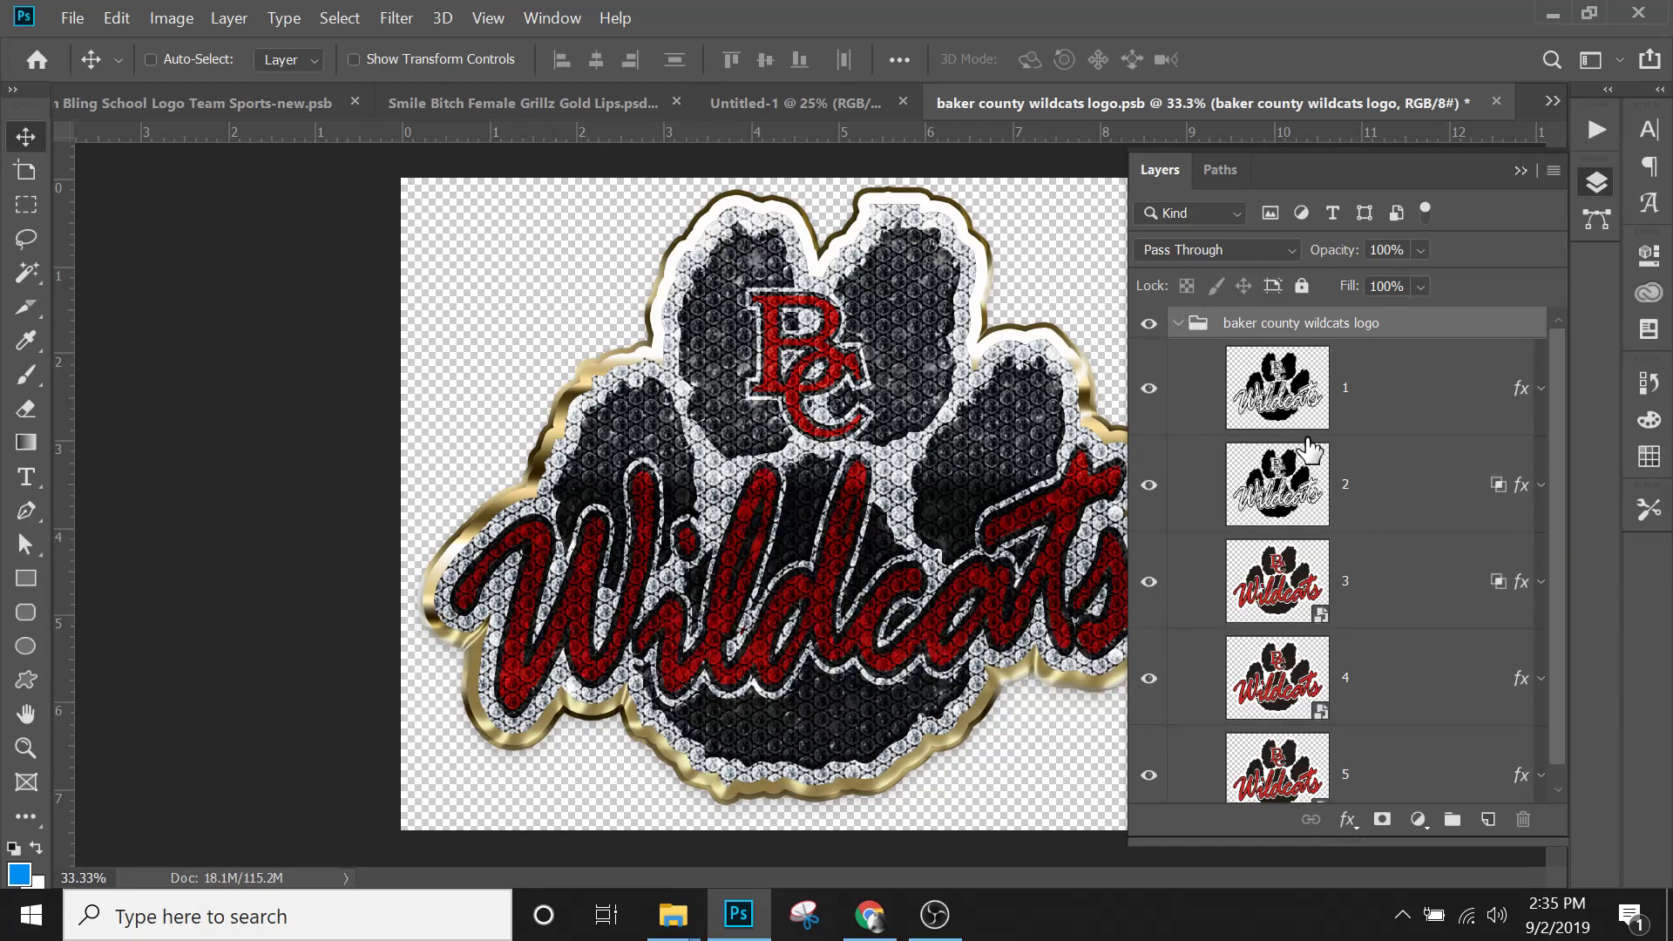
left_click(1380, 408)
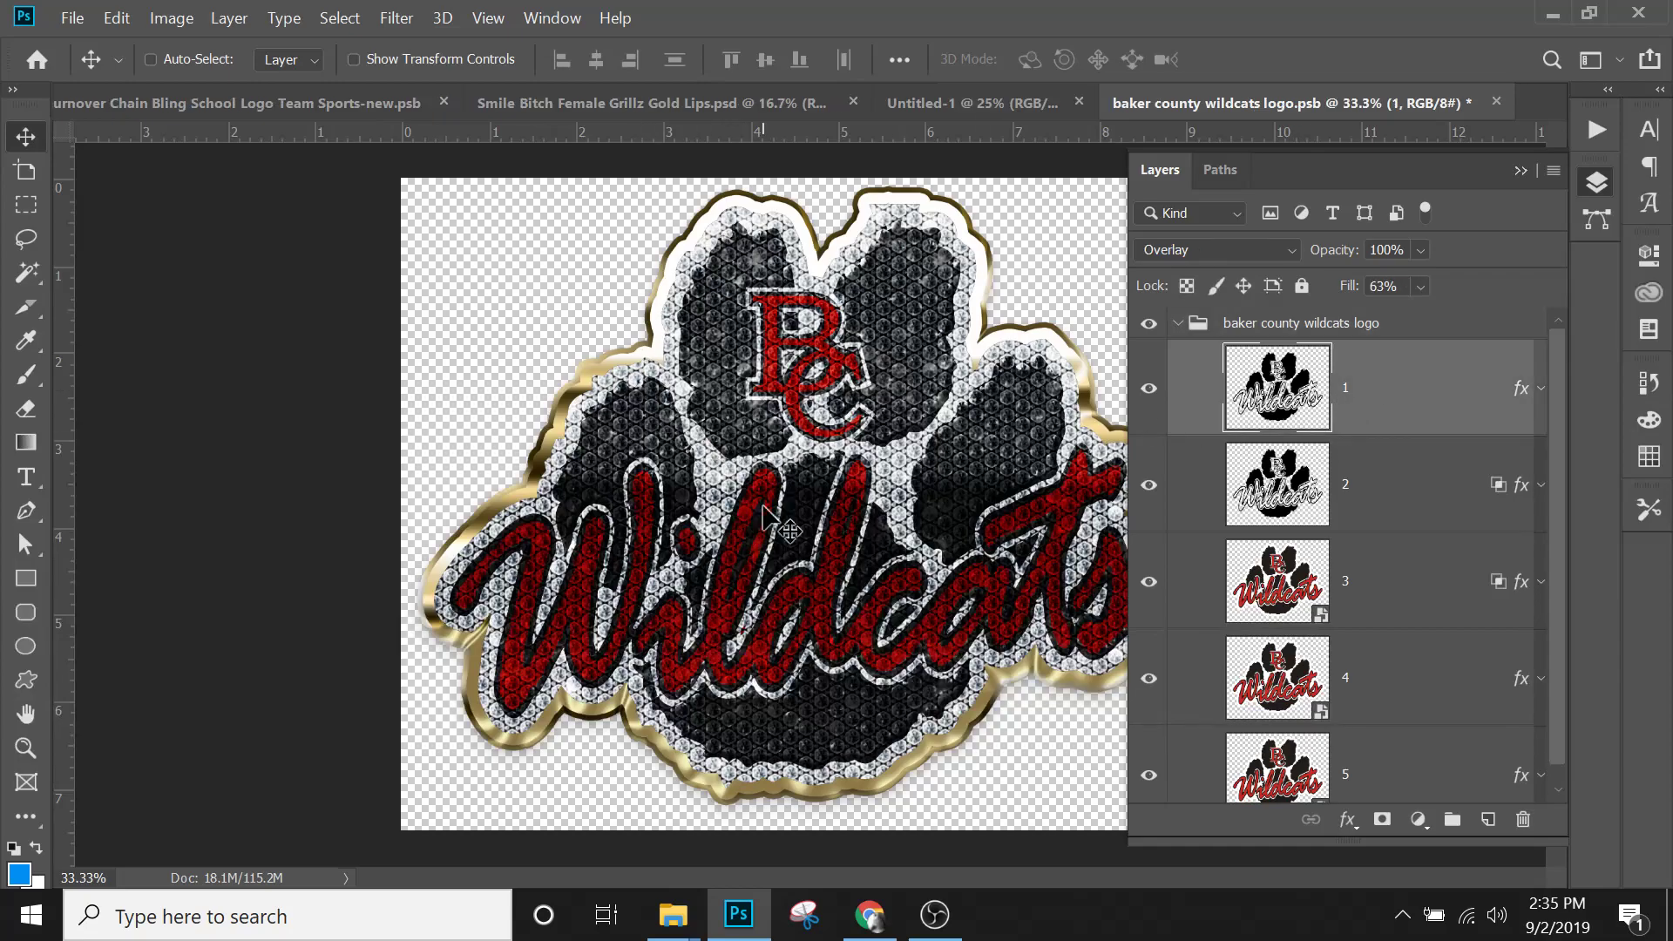
Toggle the visibility of layers 1 and 2 to compare their effect on the paw logo, leaving both hidden.
scroll(1556, 395, "down", 1)
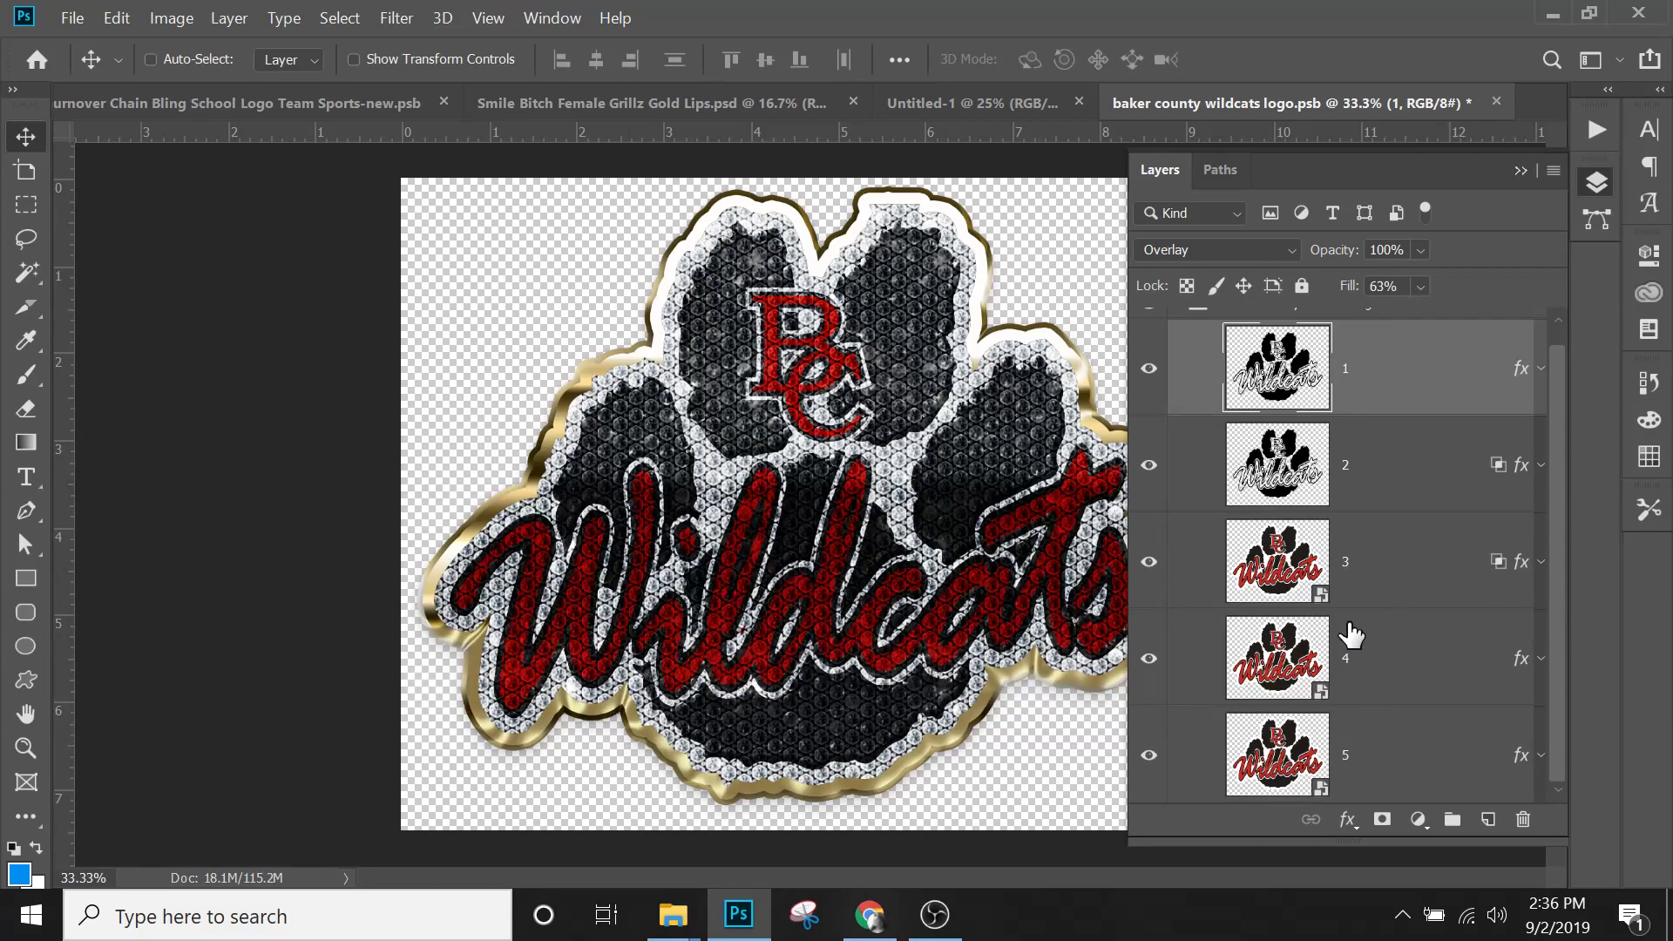
scroll(1352, 635, "up", 1)
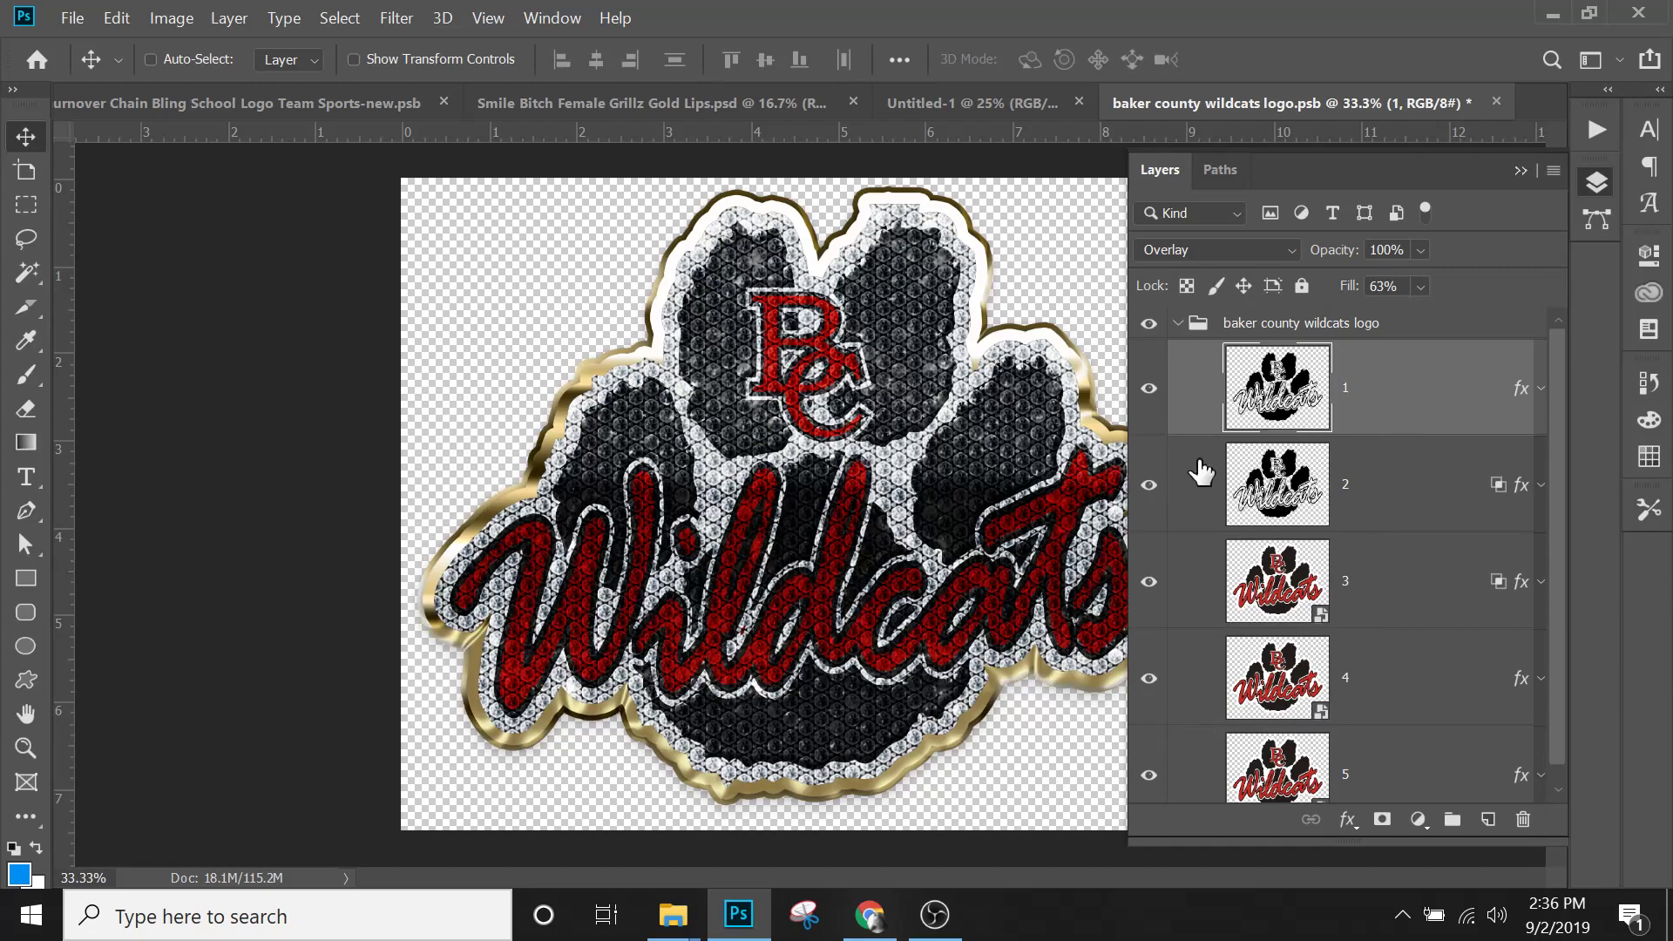
left_click(1147, 399)
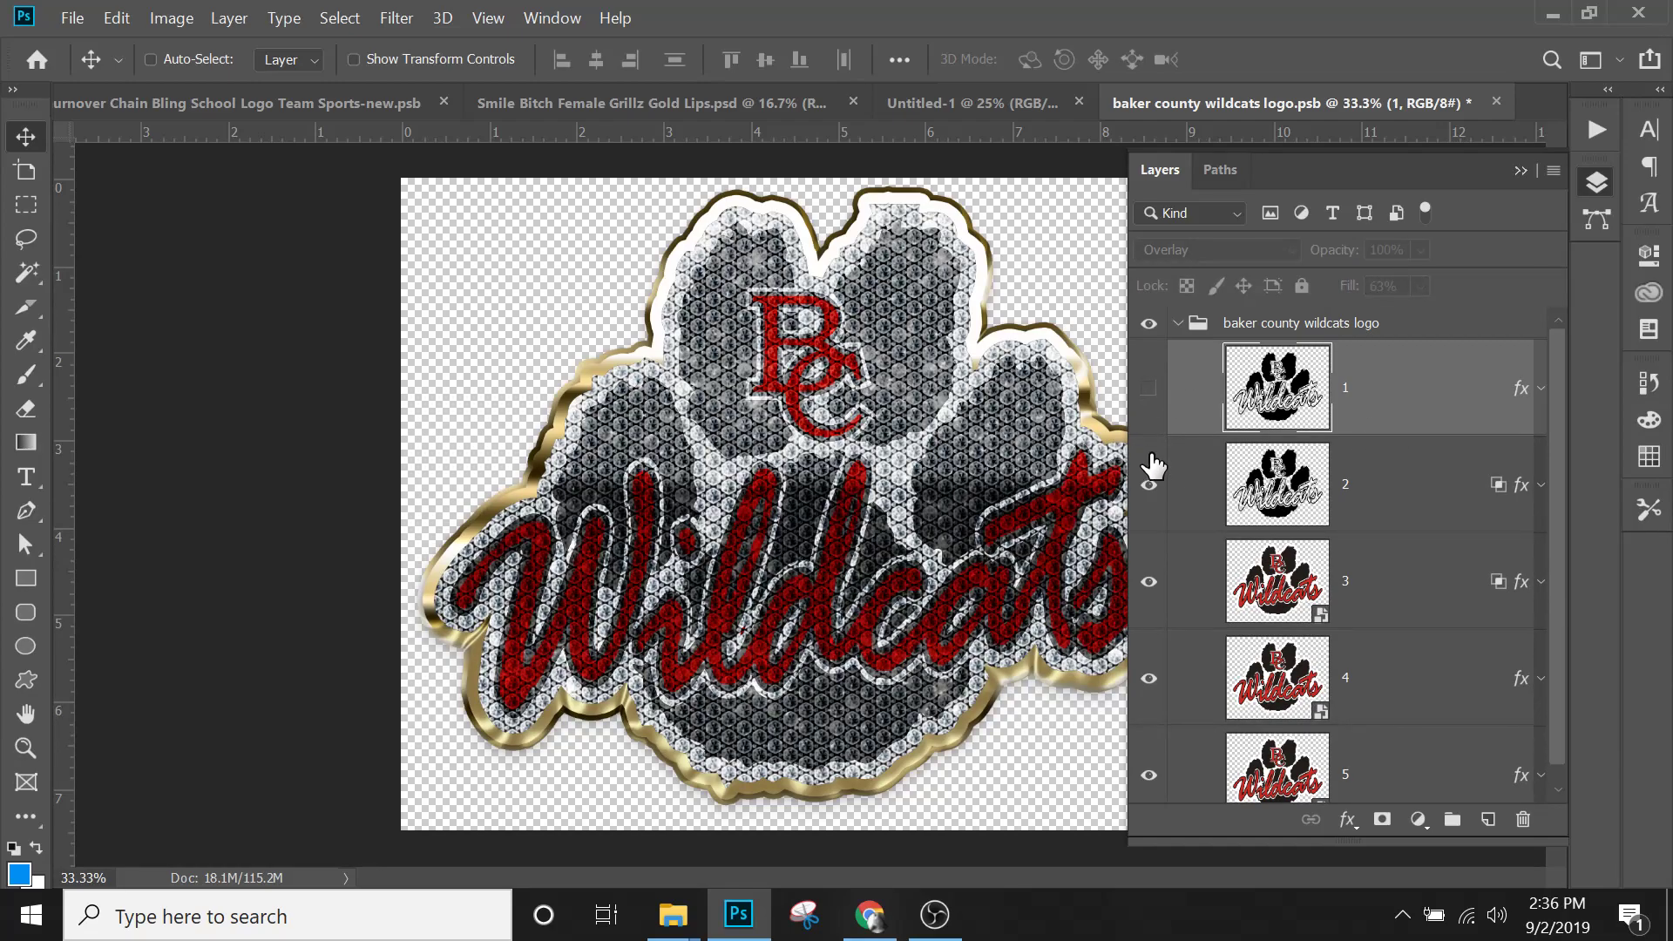
left_click(1150, 485)
left_click(1143, 391)
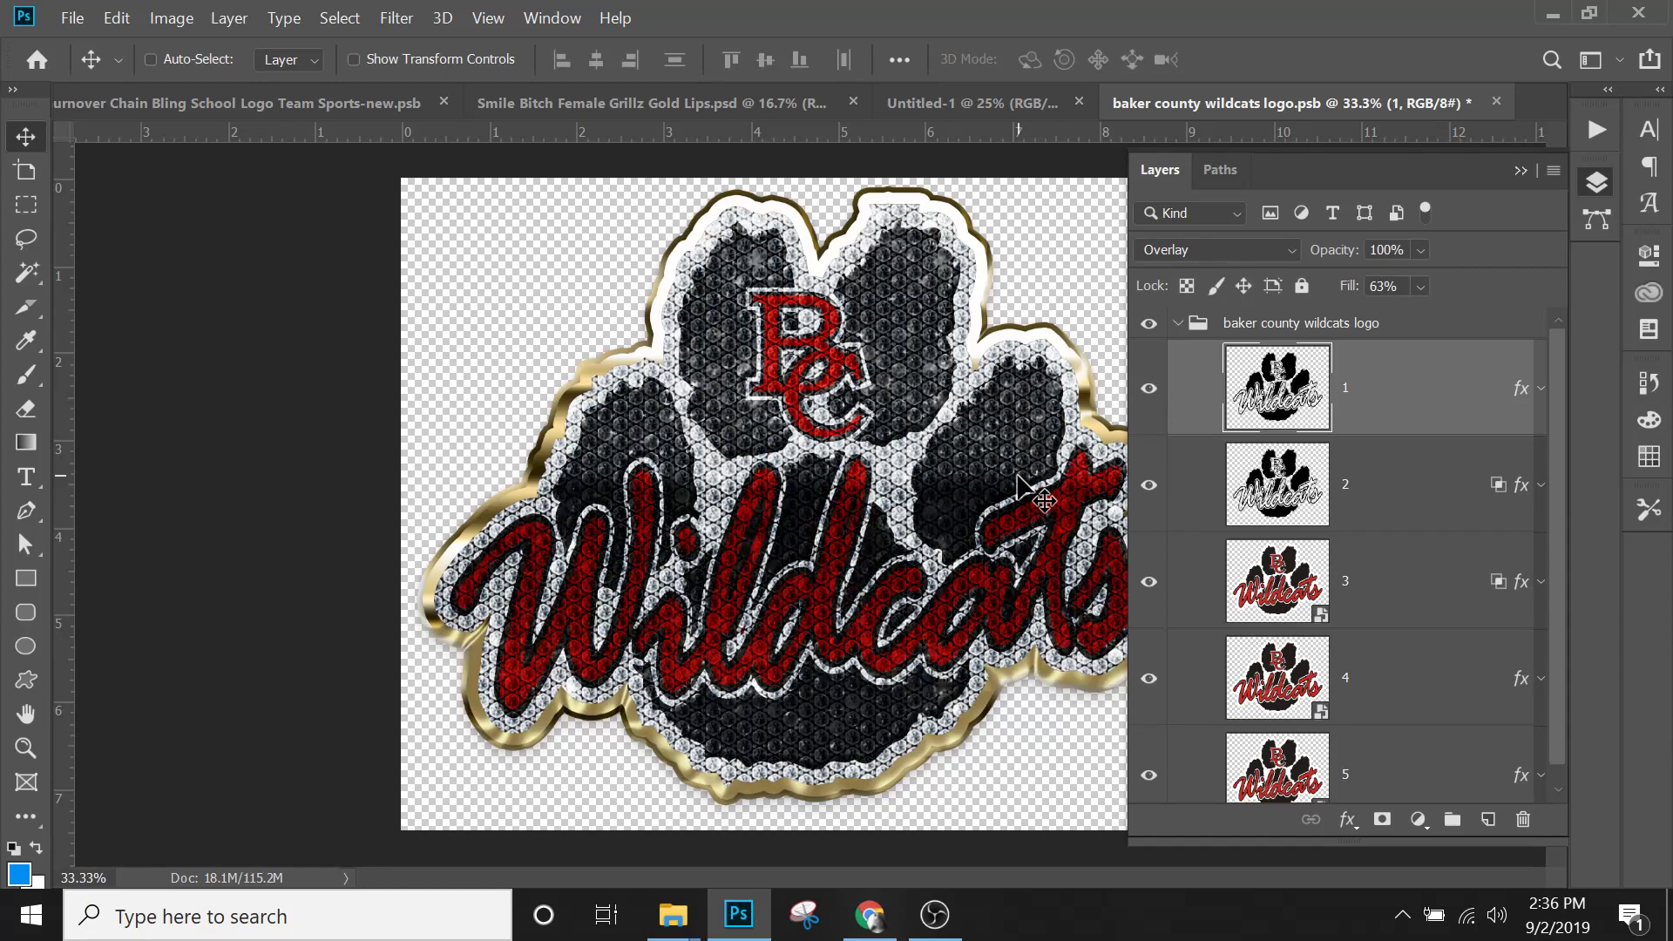
left_click(1147, 397)
left_click(1149, 486)
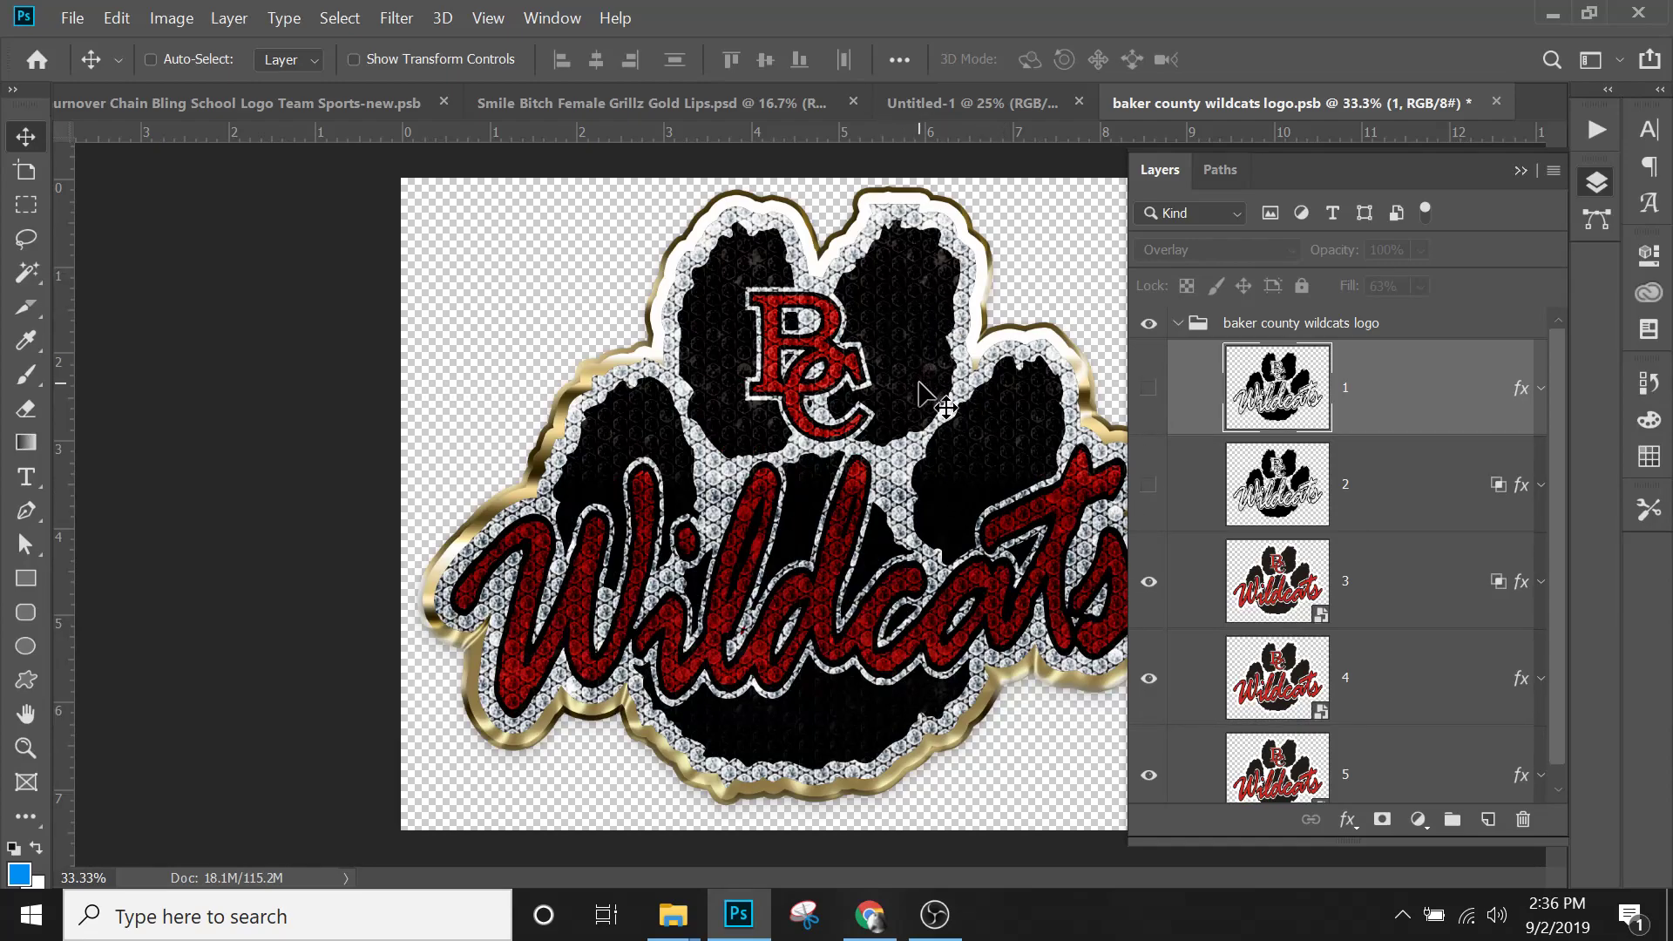
Check what layers 3, 4 and 5 contribute by toggling each one, and make layers 2 and 1 visible again.
left_click(1149, 584)
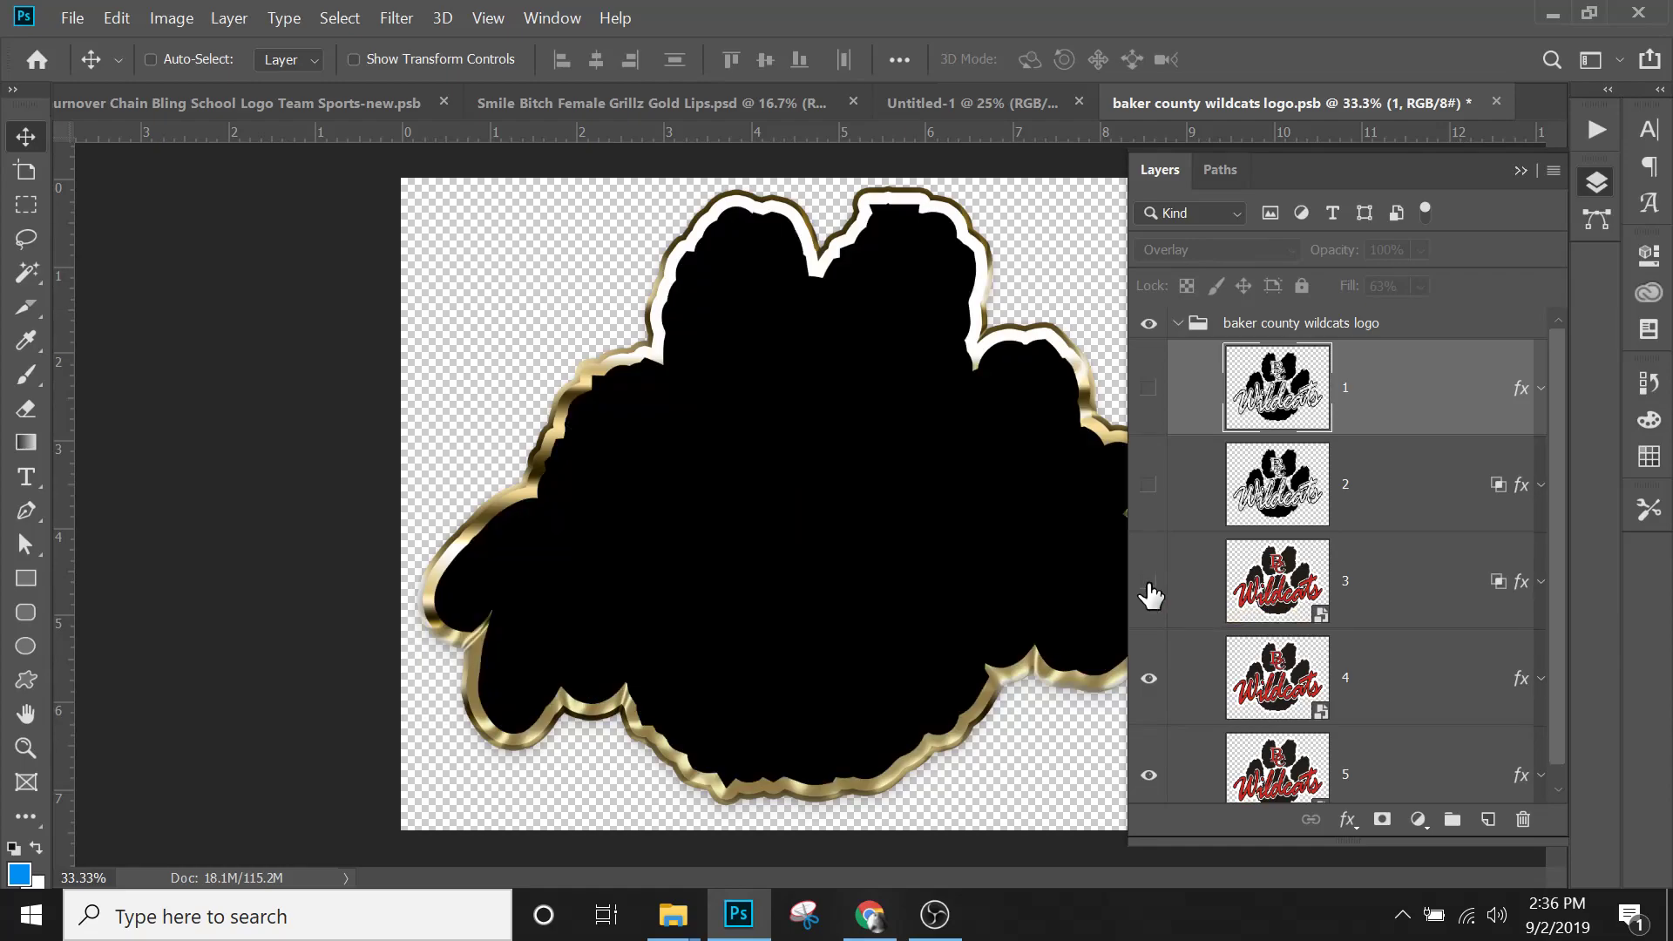
left_click(1149, 586)
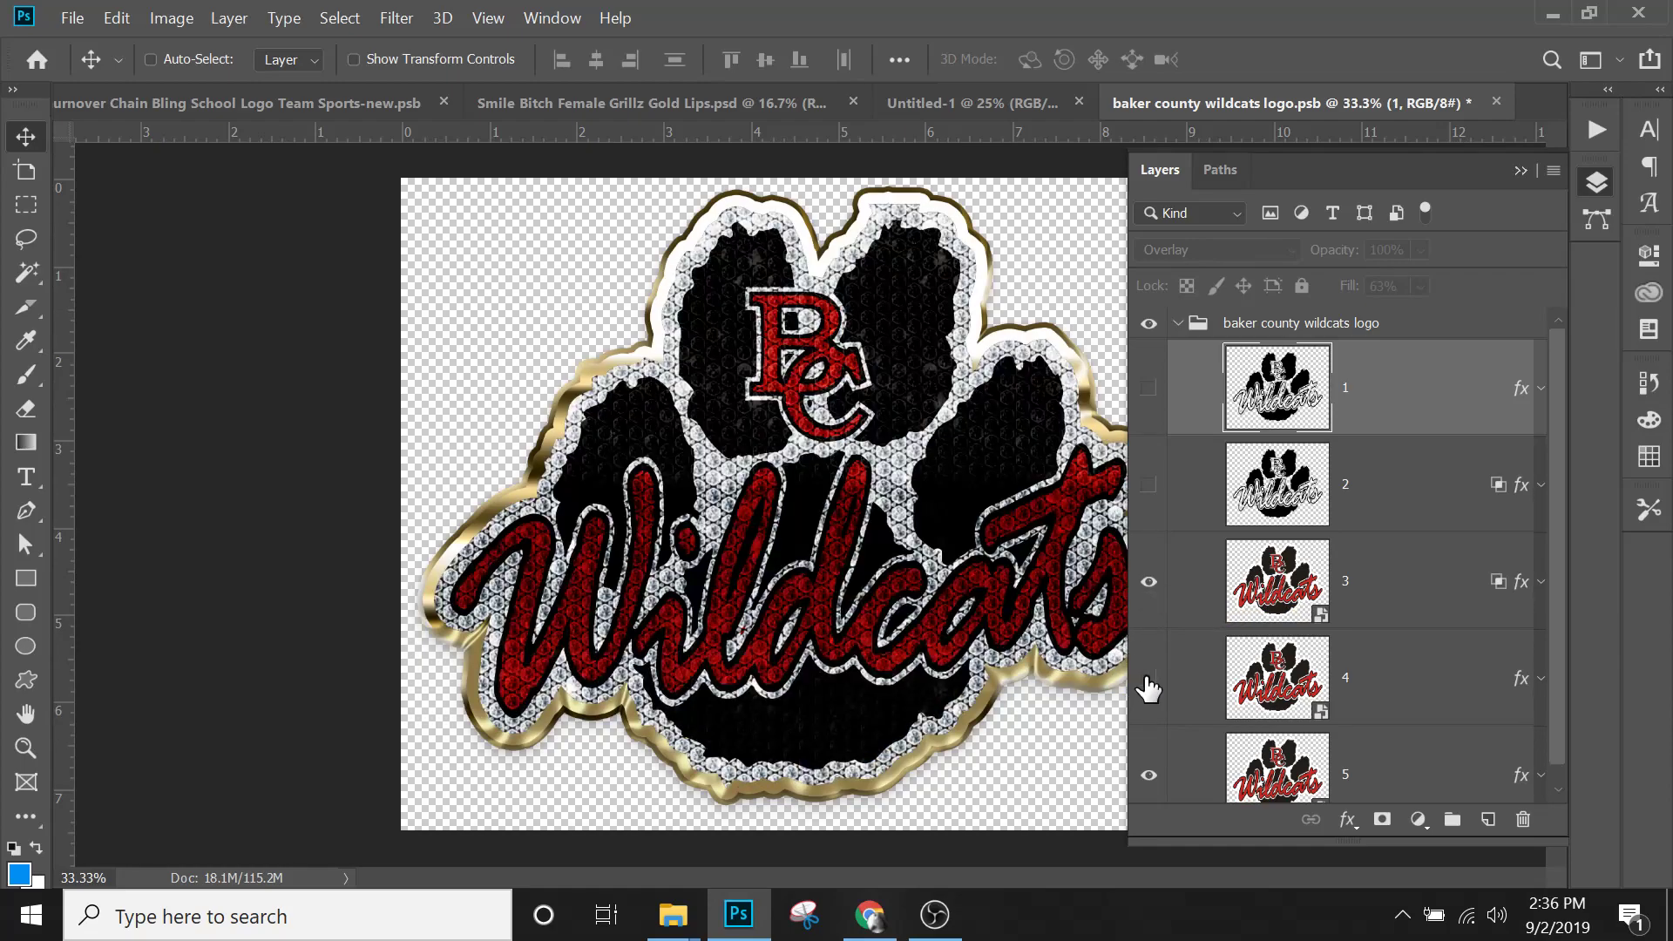
left_click(1149, 681)
left_click(1148, 681)
scroll(1374, 625, "down", 1)
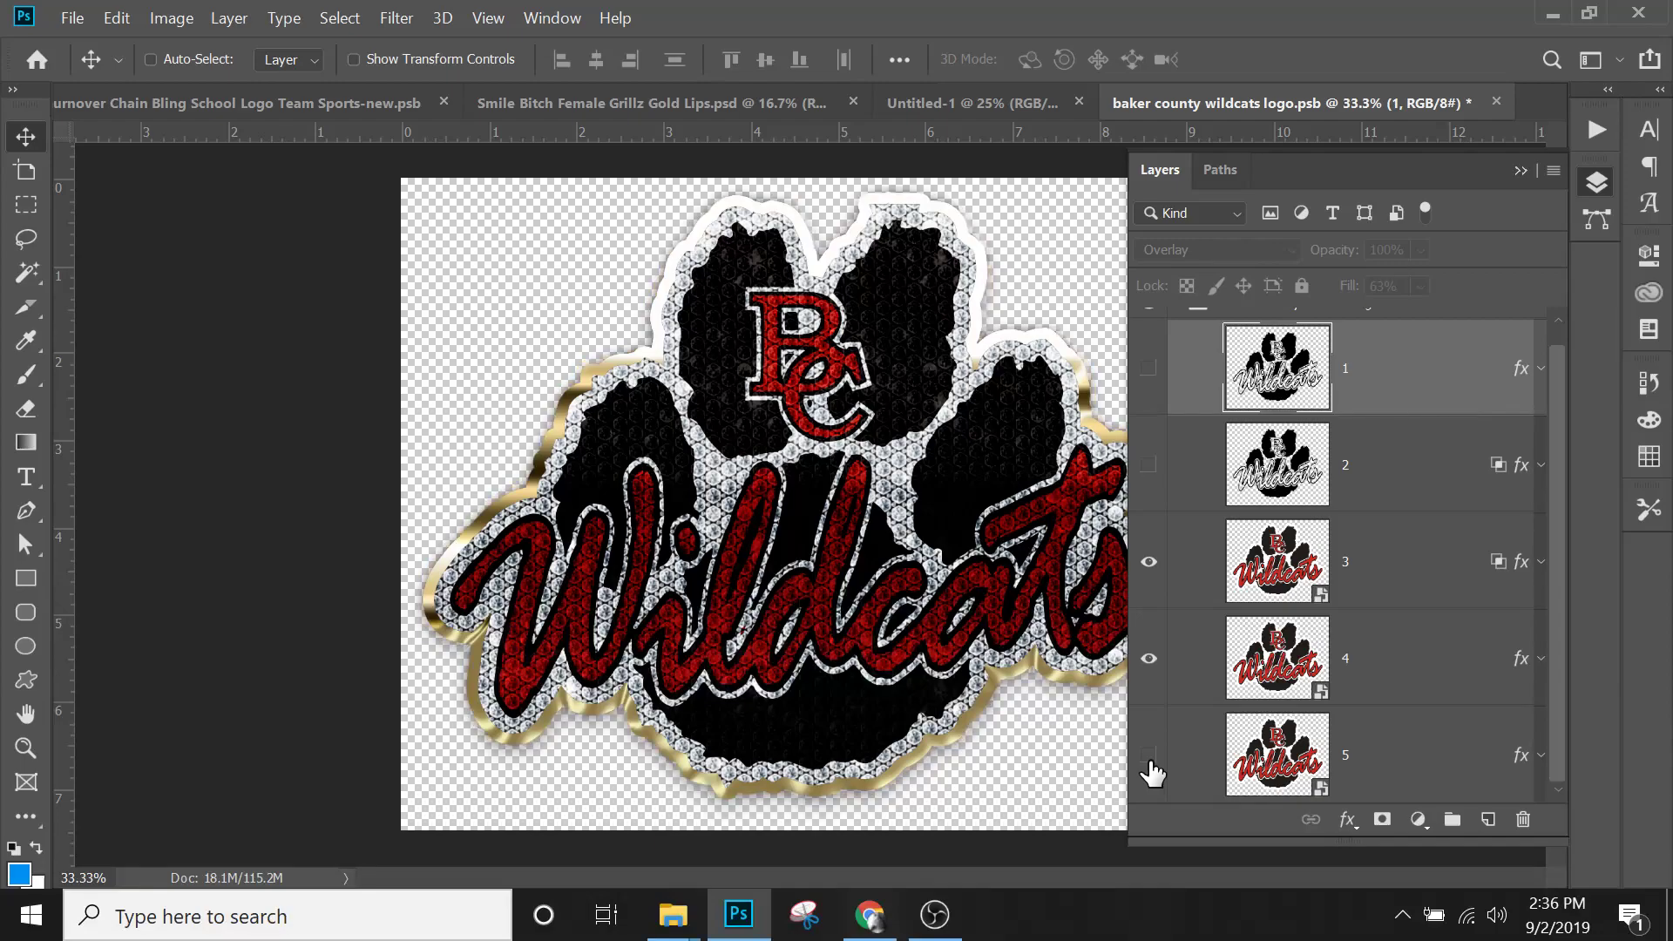
left_click(1149, 464)
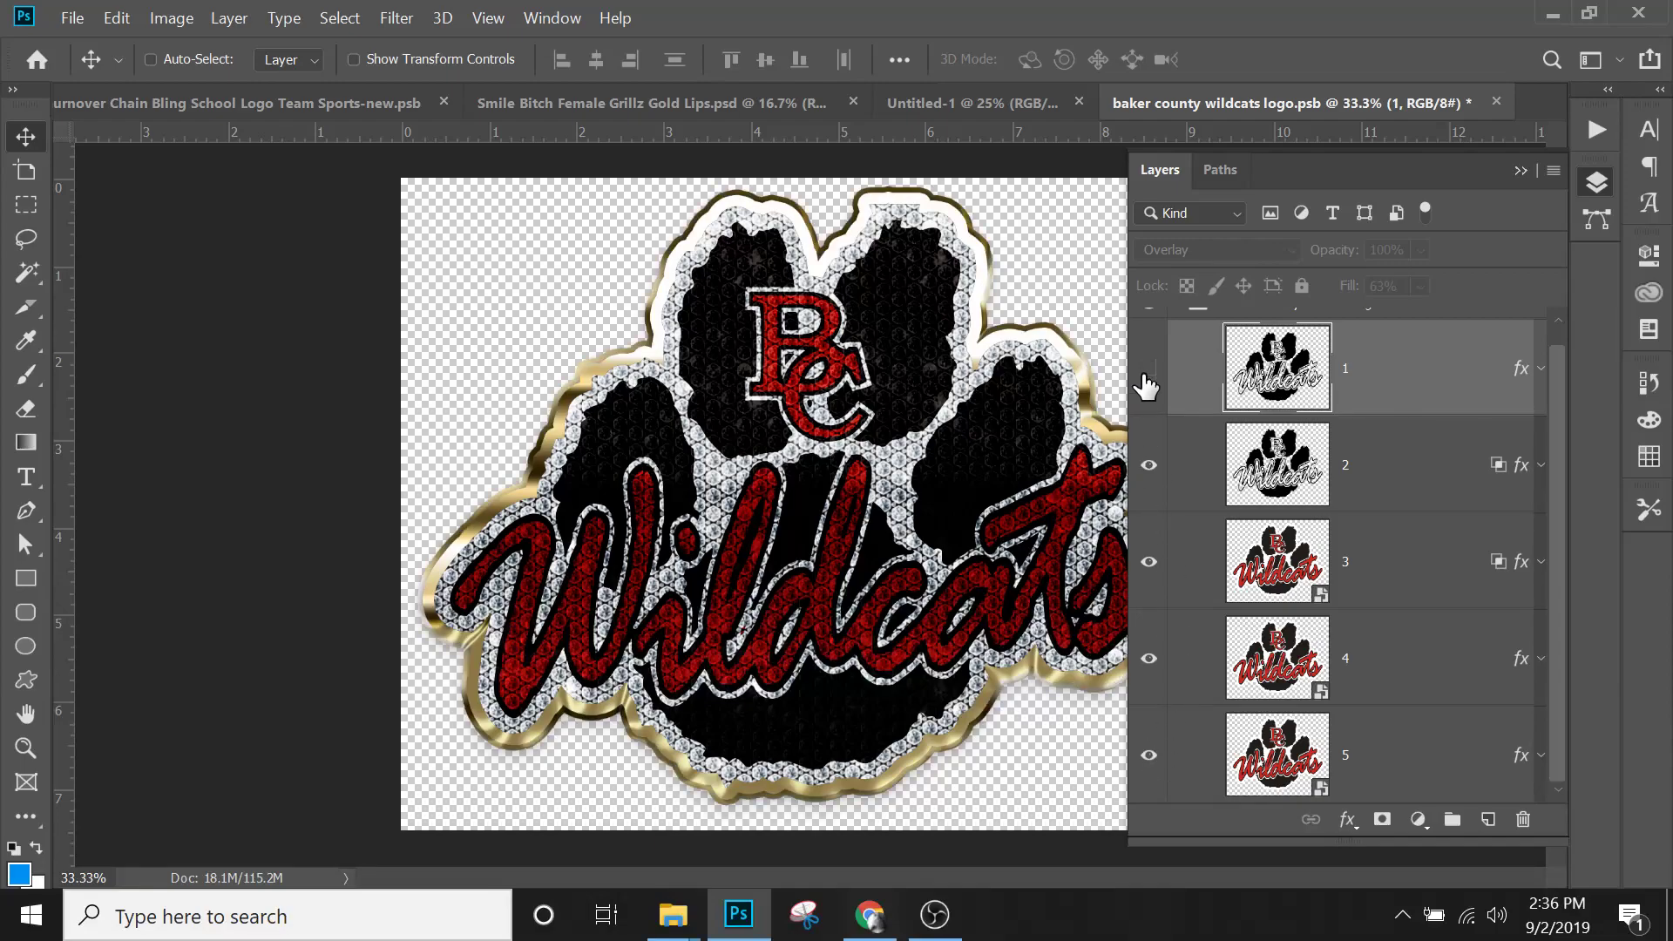
left_click(1148, 368)
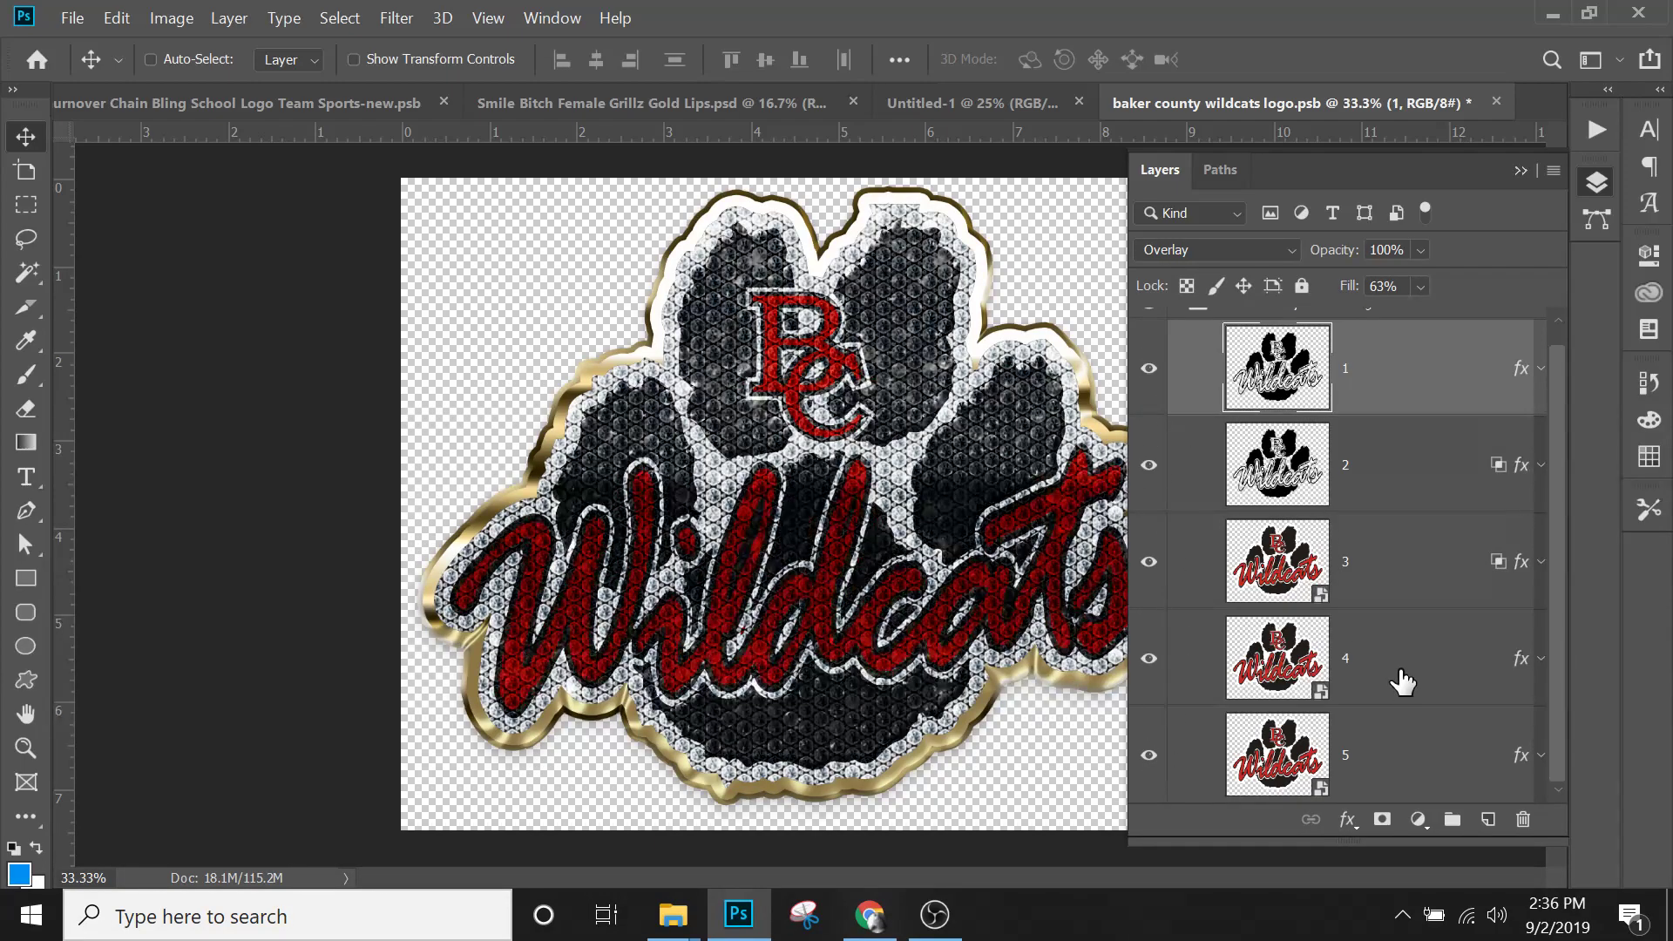
scroll(1436, 486, "up", 1)
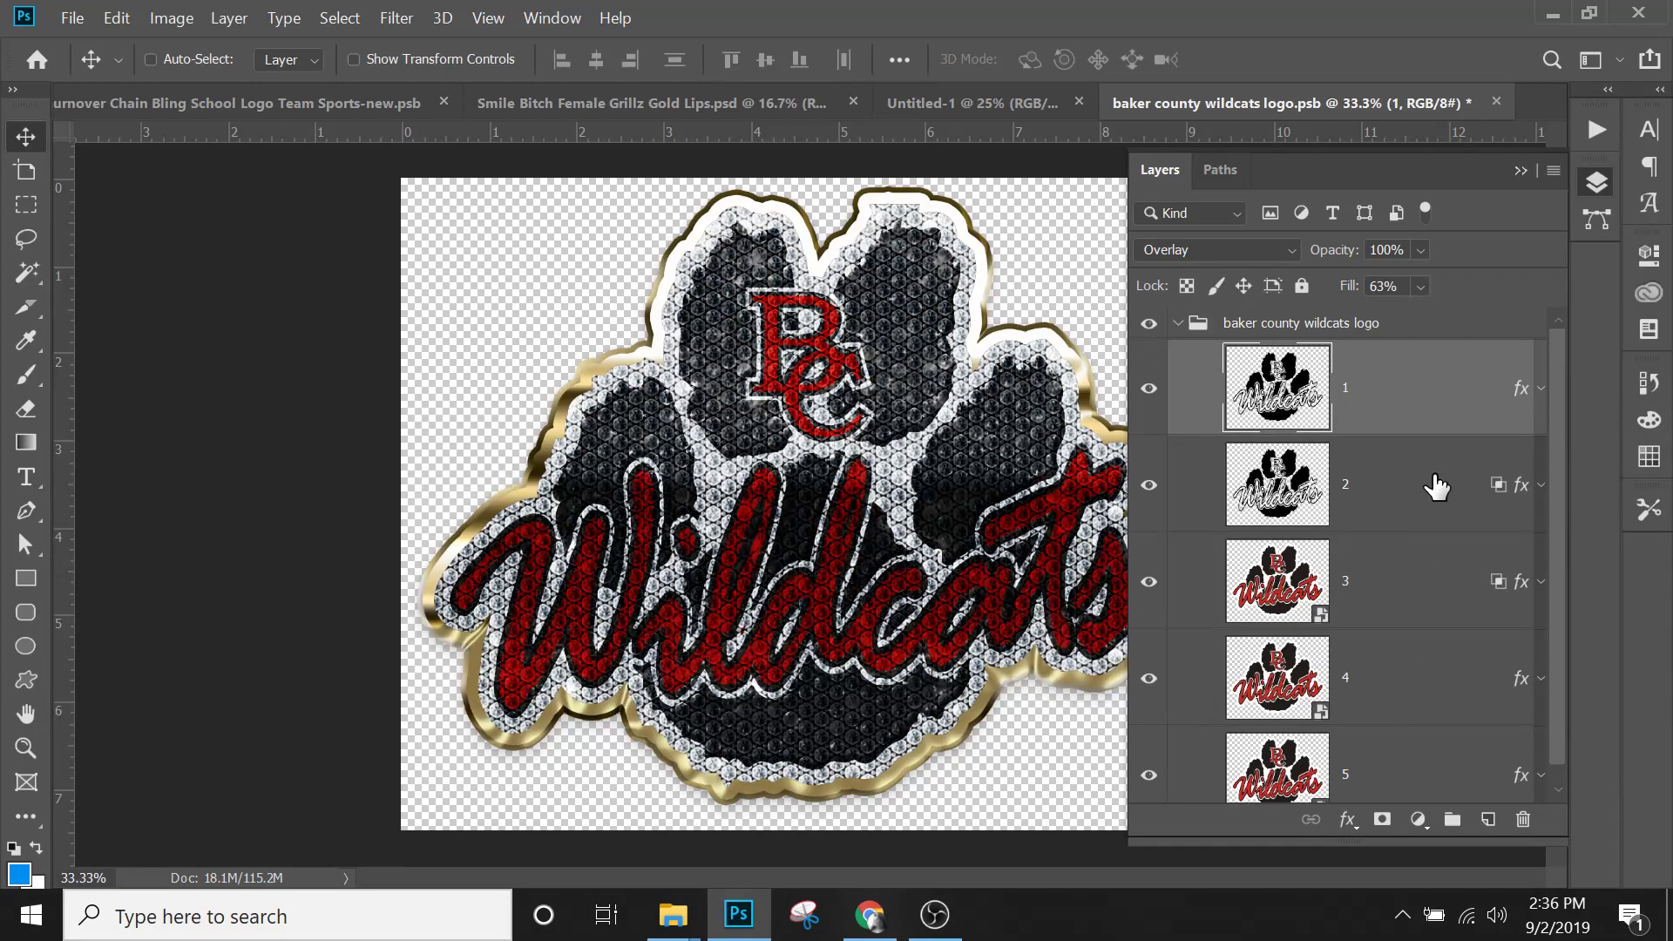
Close the wildcats logo smart object without saving and hide the baker county wildcats logo layer in the Turnover Chain document.
left_click(1178, 324)
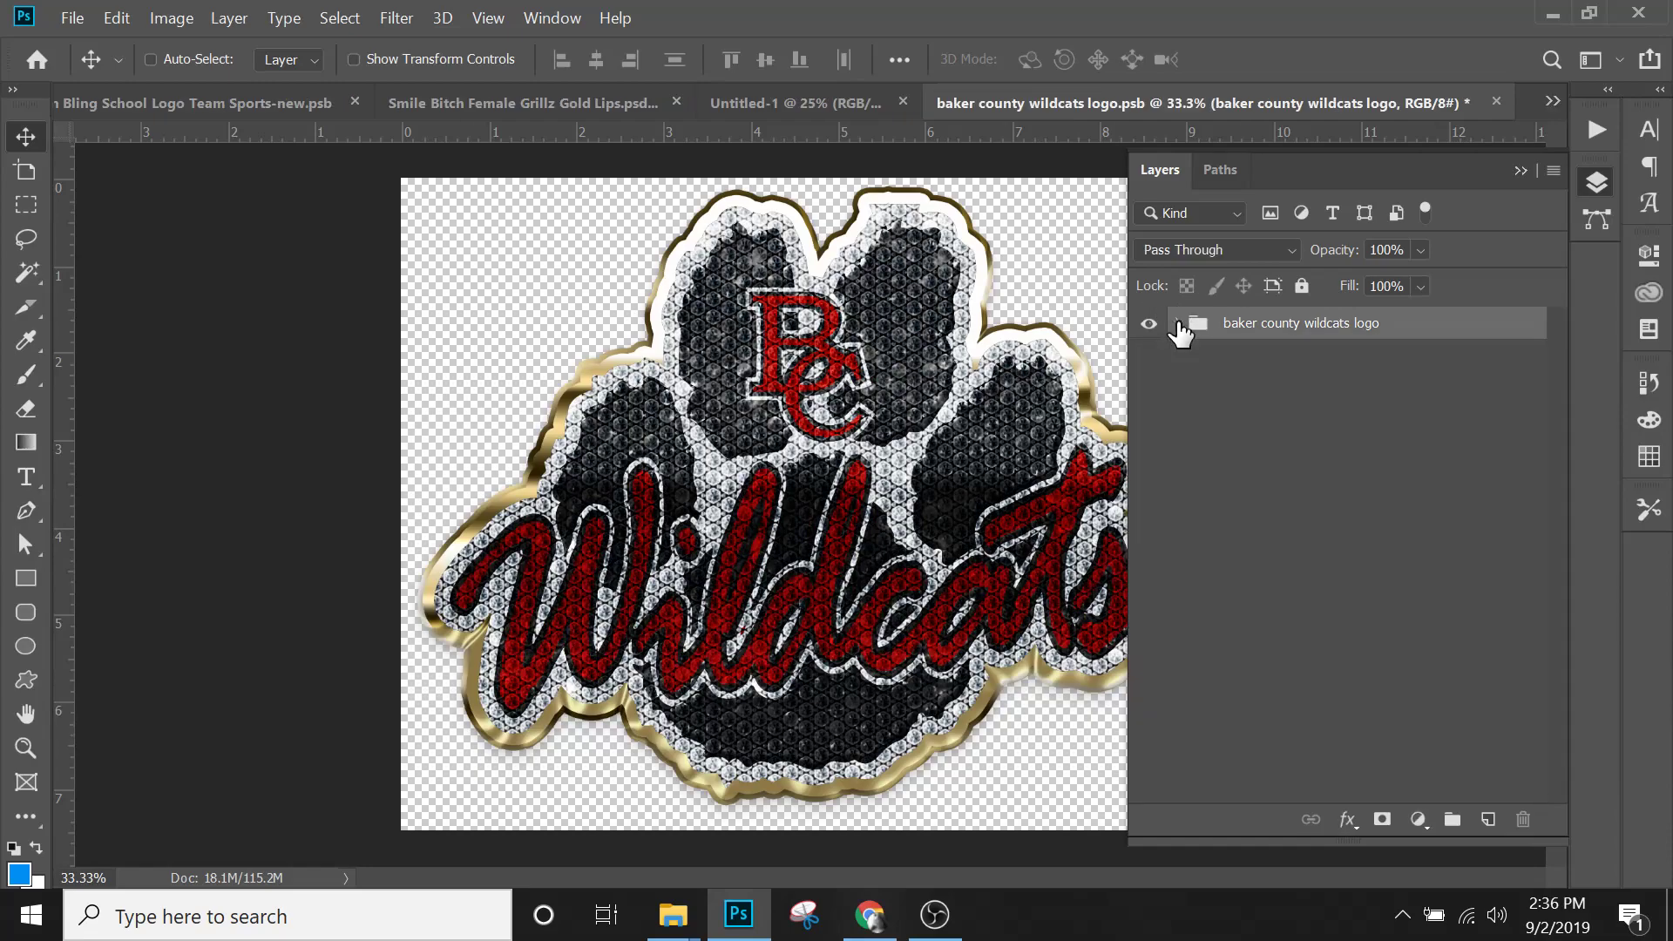
left_click(1497, 102)
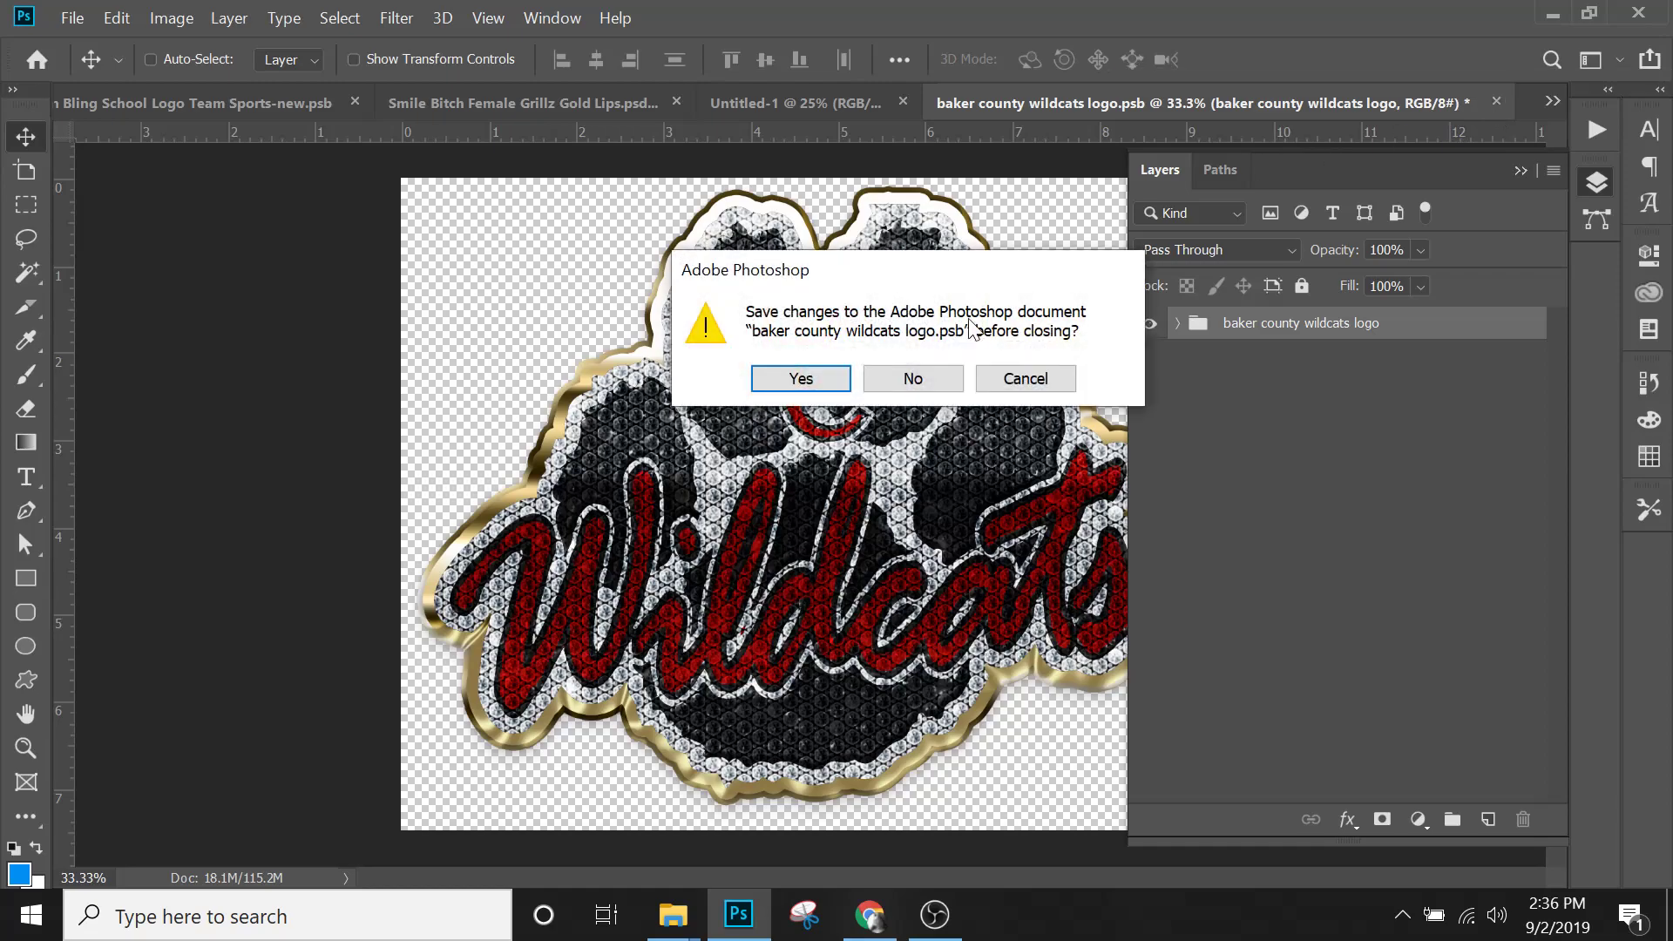
left_click(906, 378)
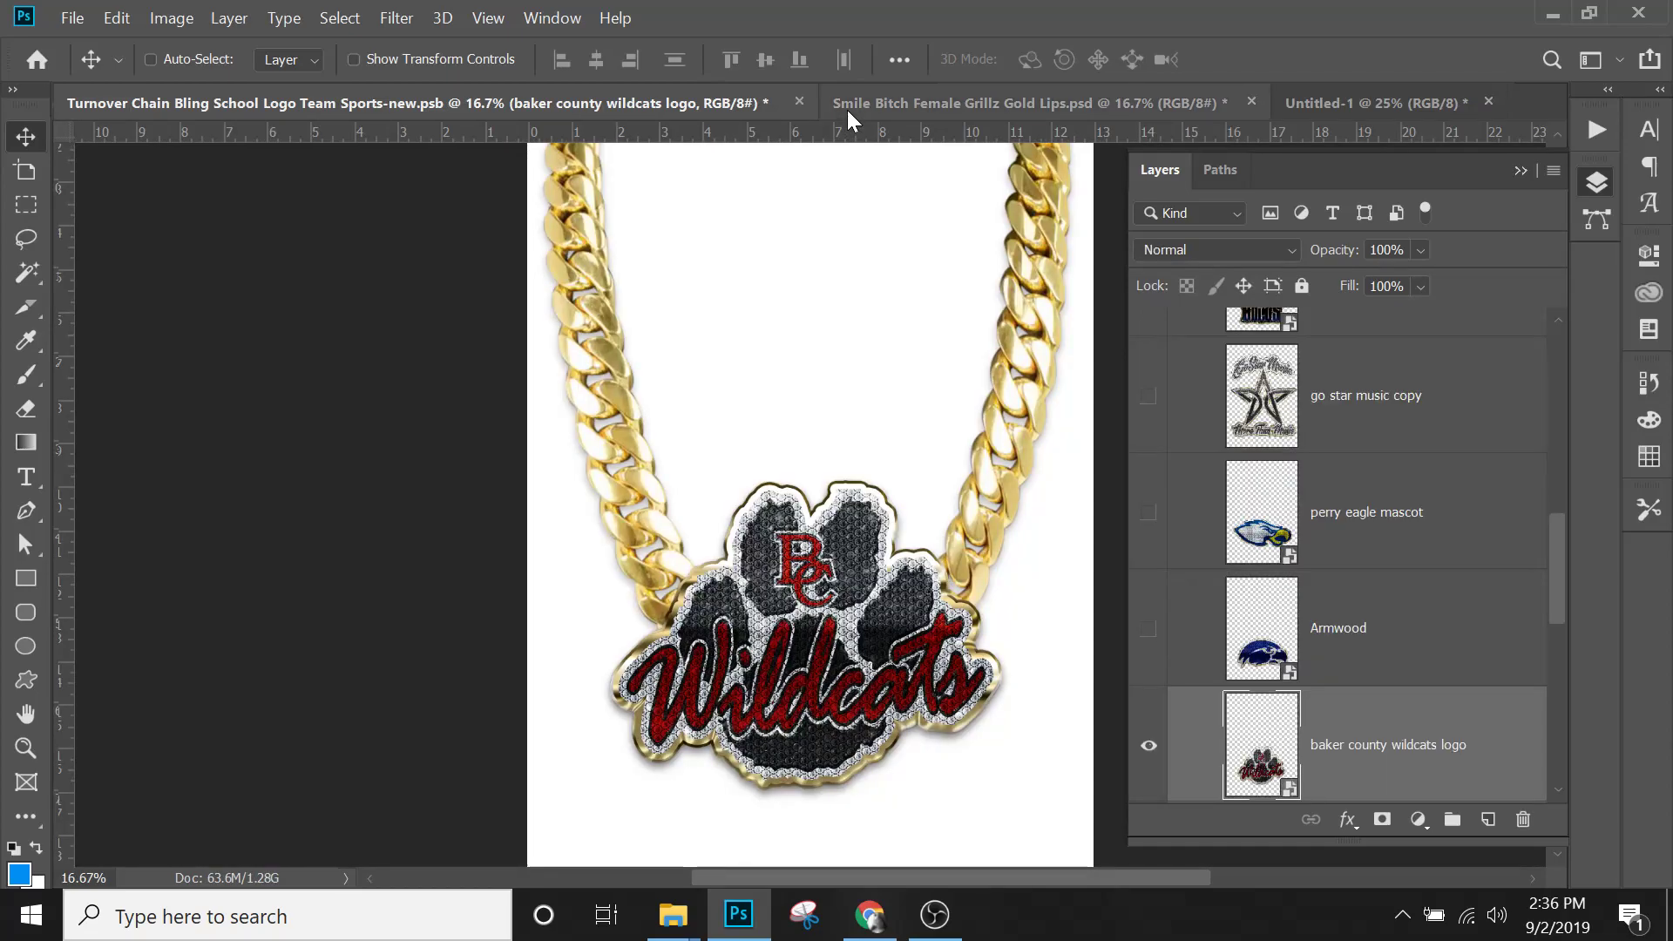
left_click(1148, 760)
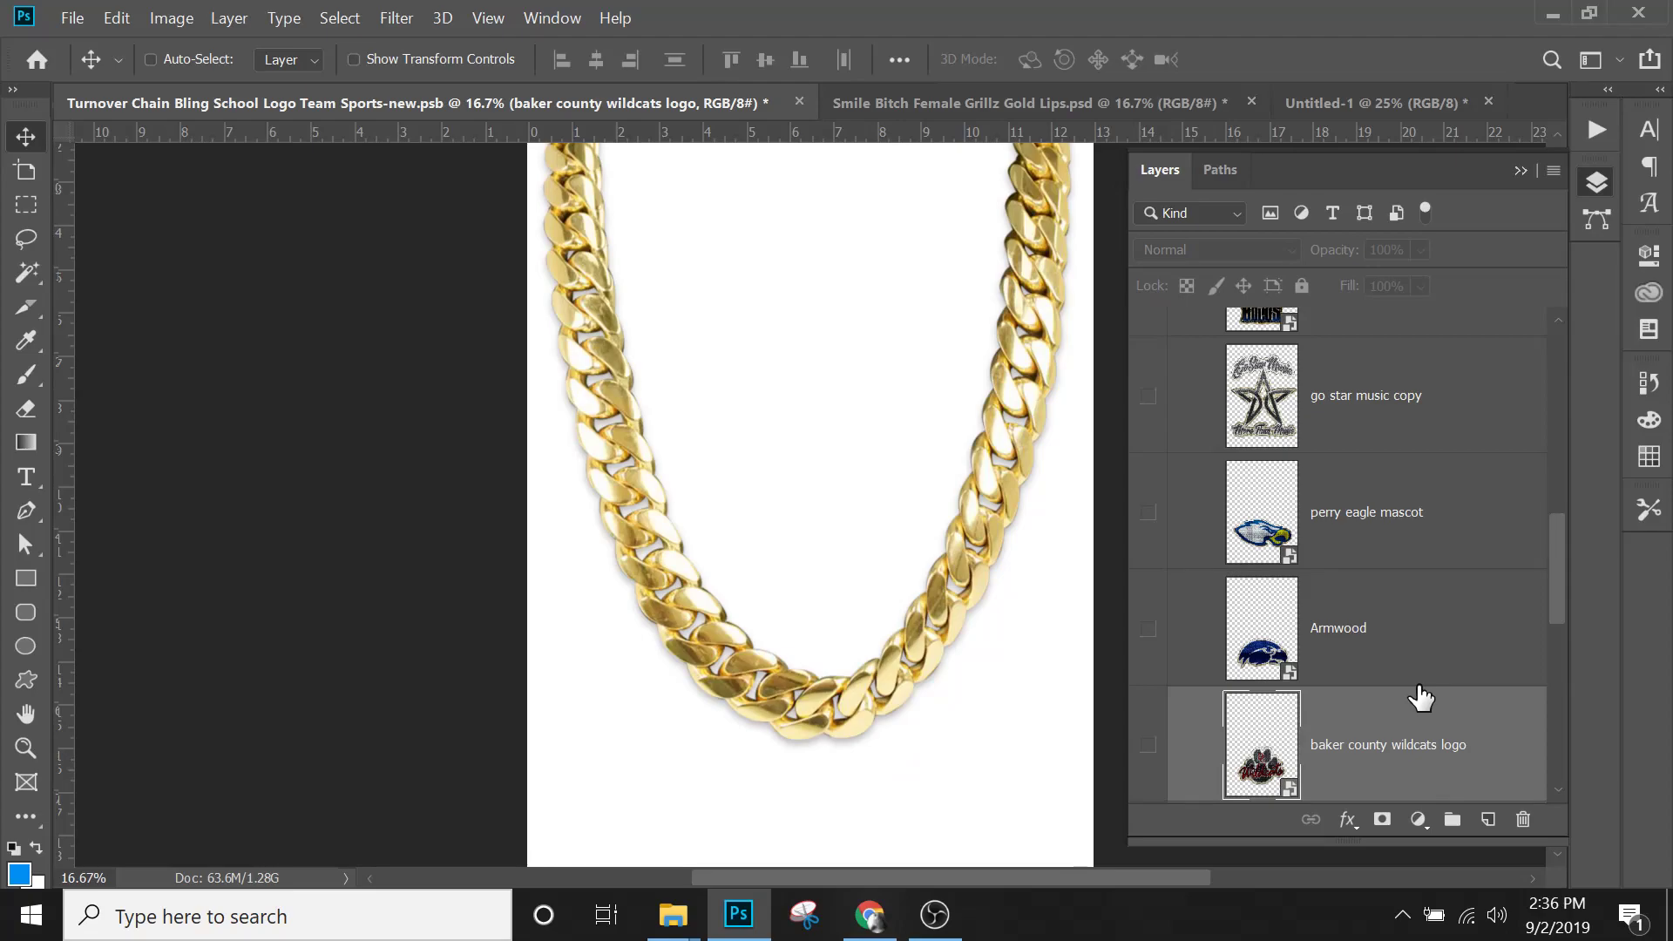
Preview the Cowboys star charm on the gold chain by showing its layer, and hide it again.
scroll(1420, 698, "up", 10)
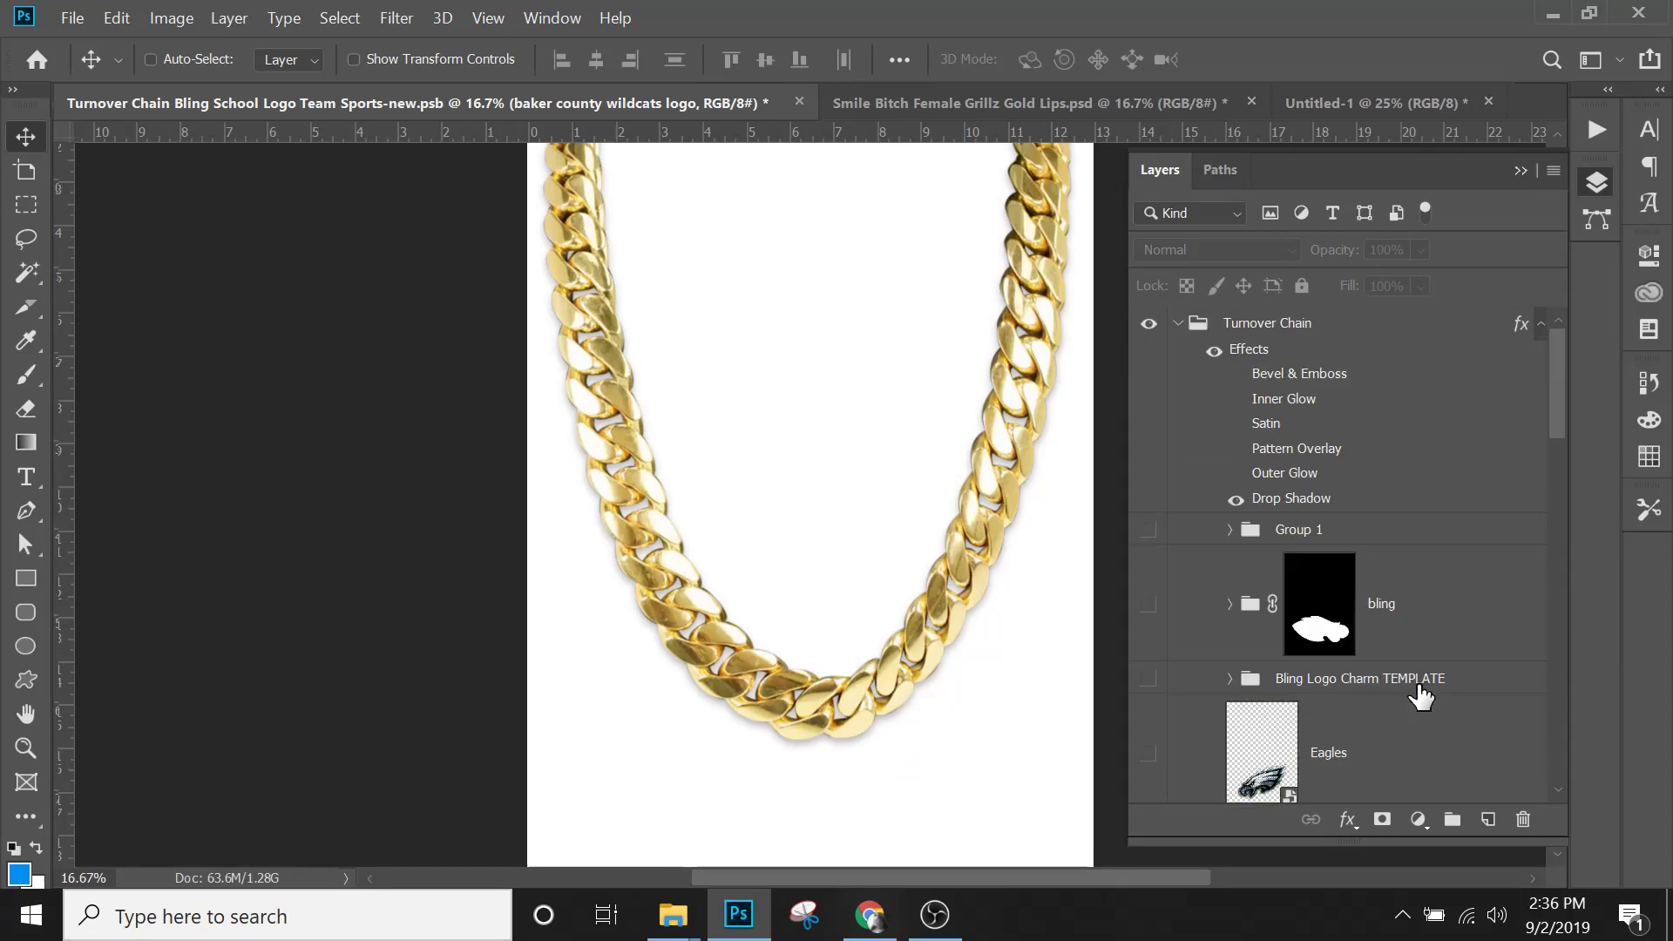
scroll(1420, 697, "down", 5)
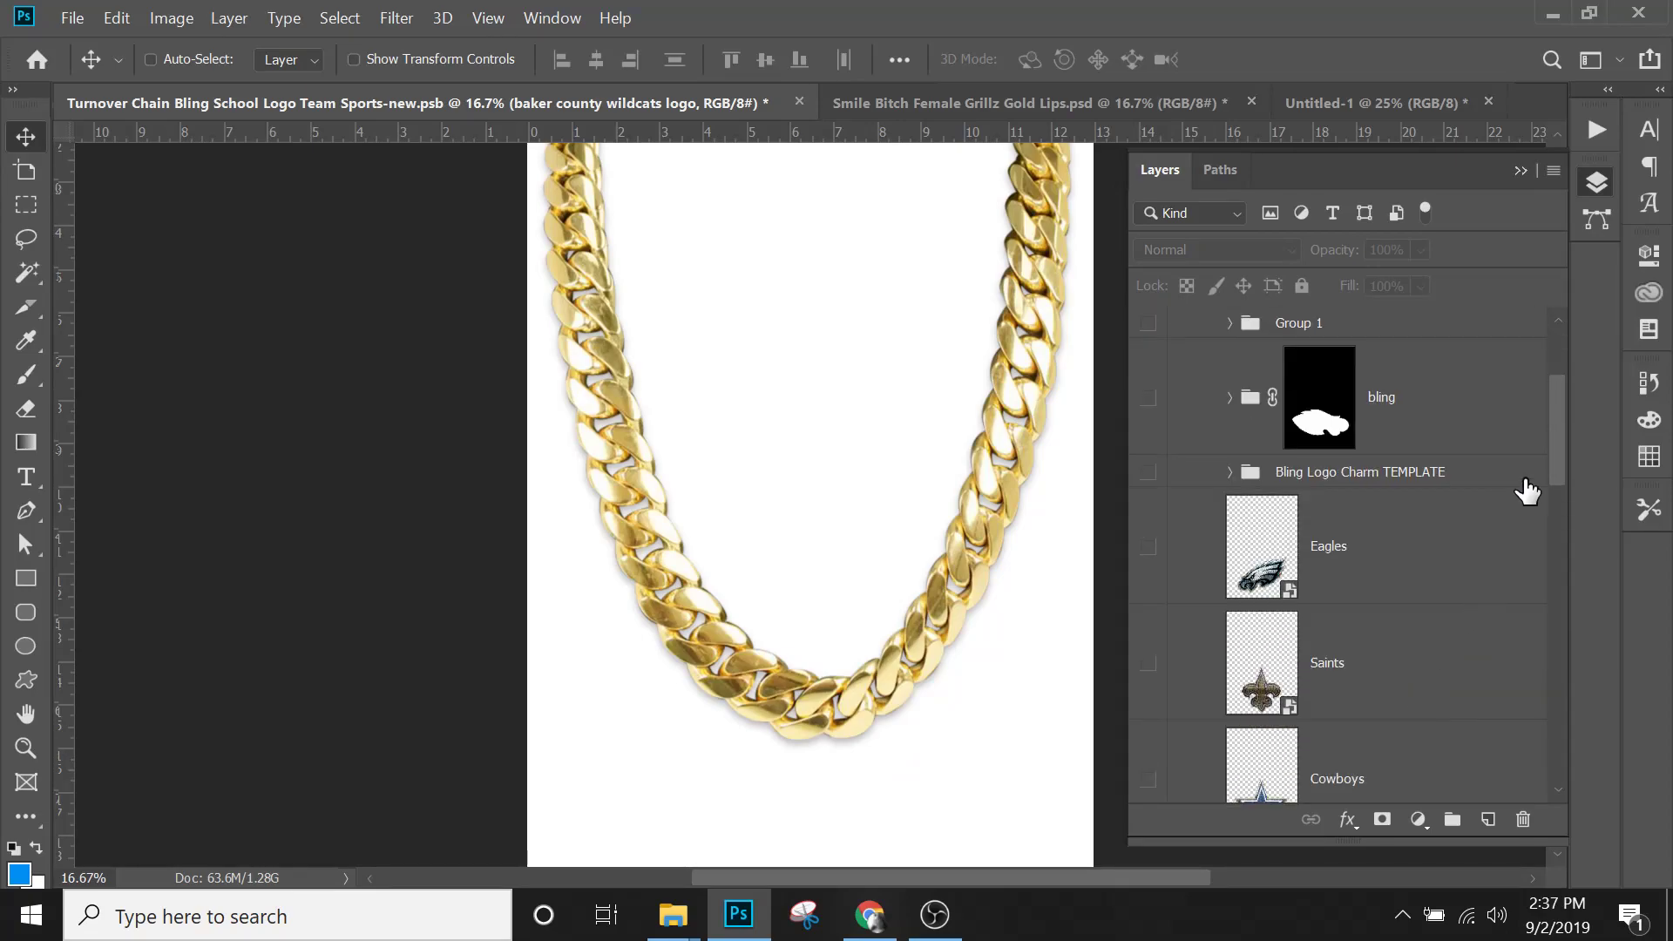
mouse_move(1560, 419)
left_mouse_down()
mouse_move(1562, 389)
mouse_move(1556, 430)
left_mouse_up()
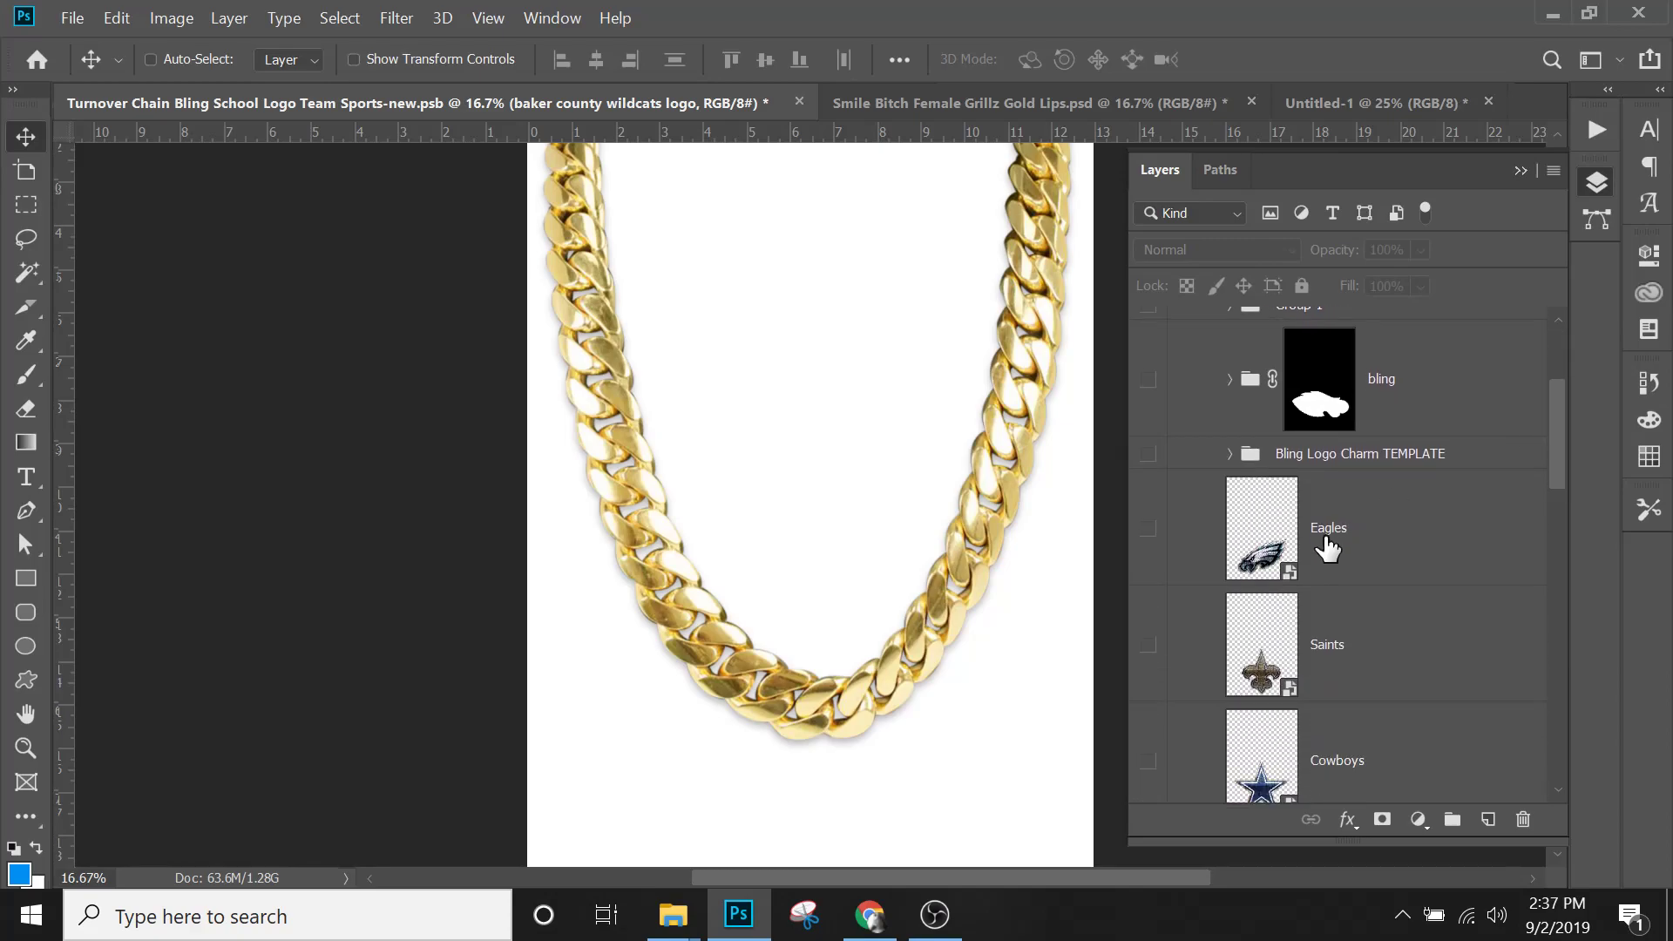
scroll(1389, 564, "down", 2)
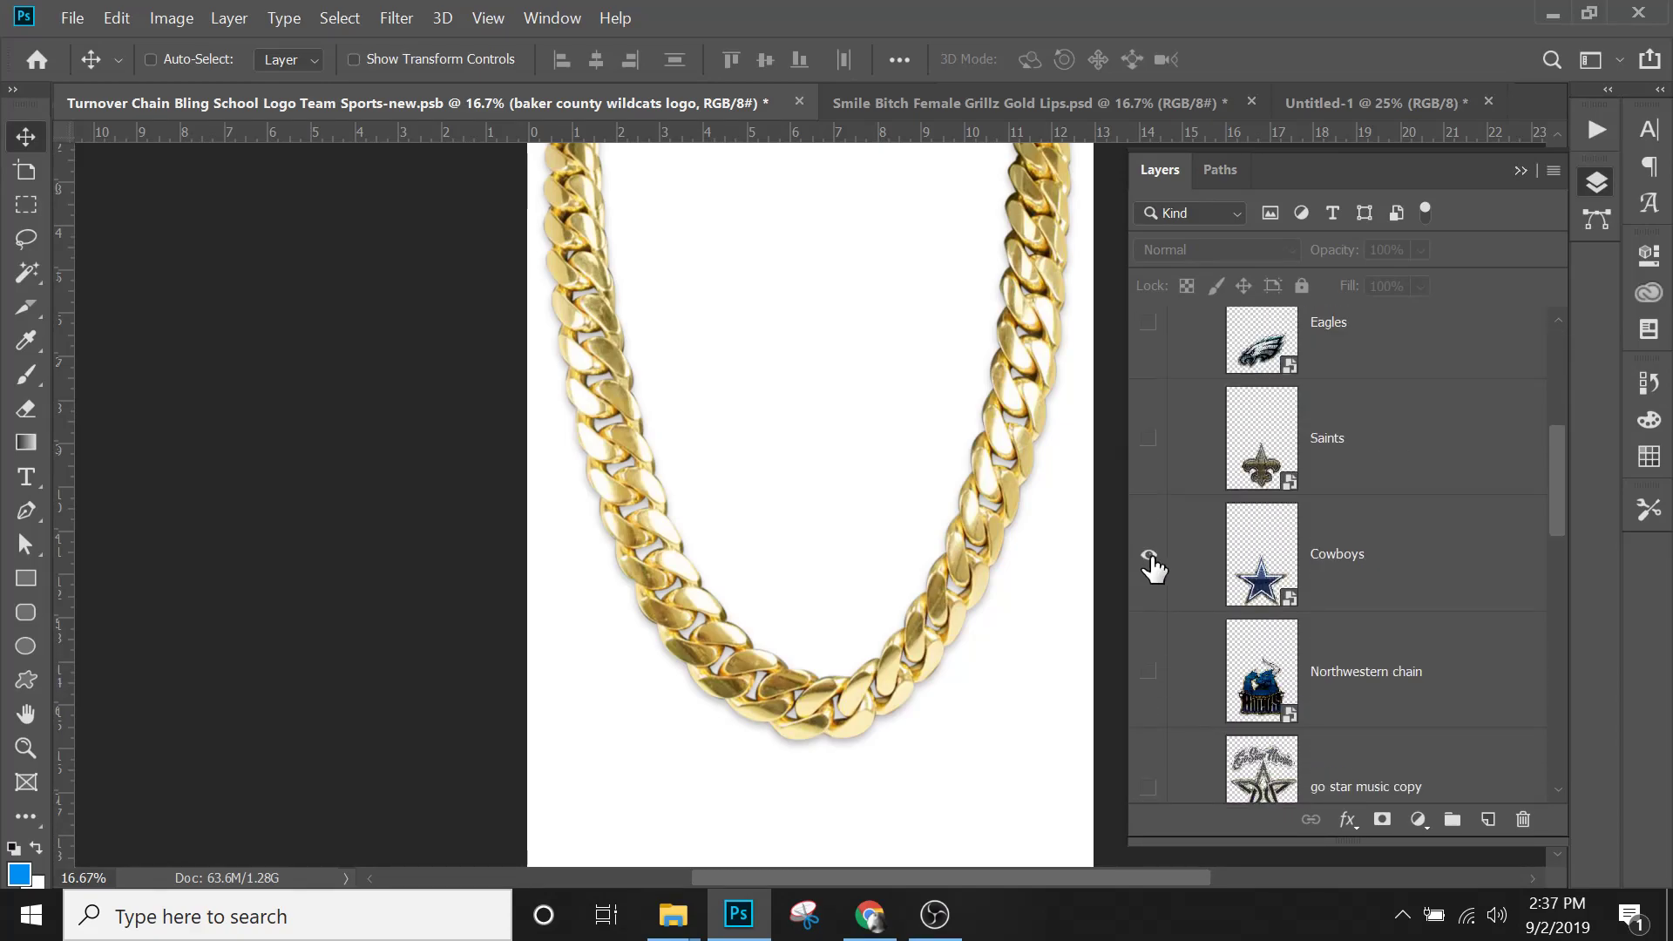
left_click(1148, 555)
left_click(1358, 578)
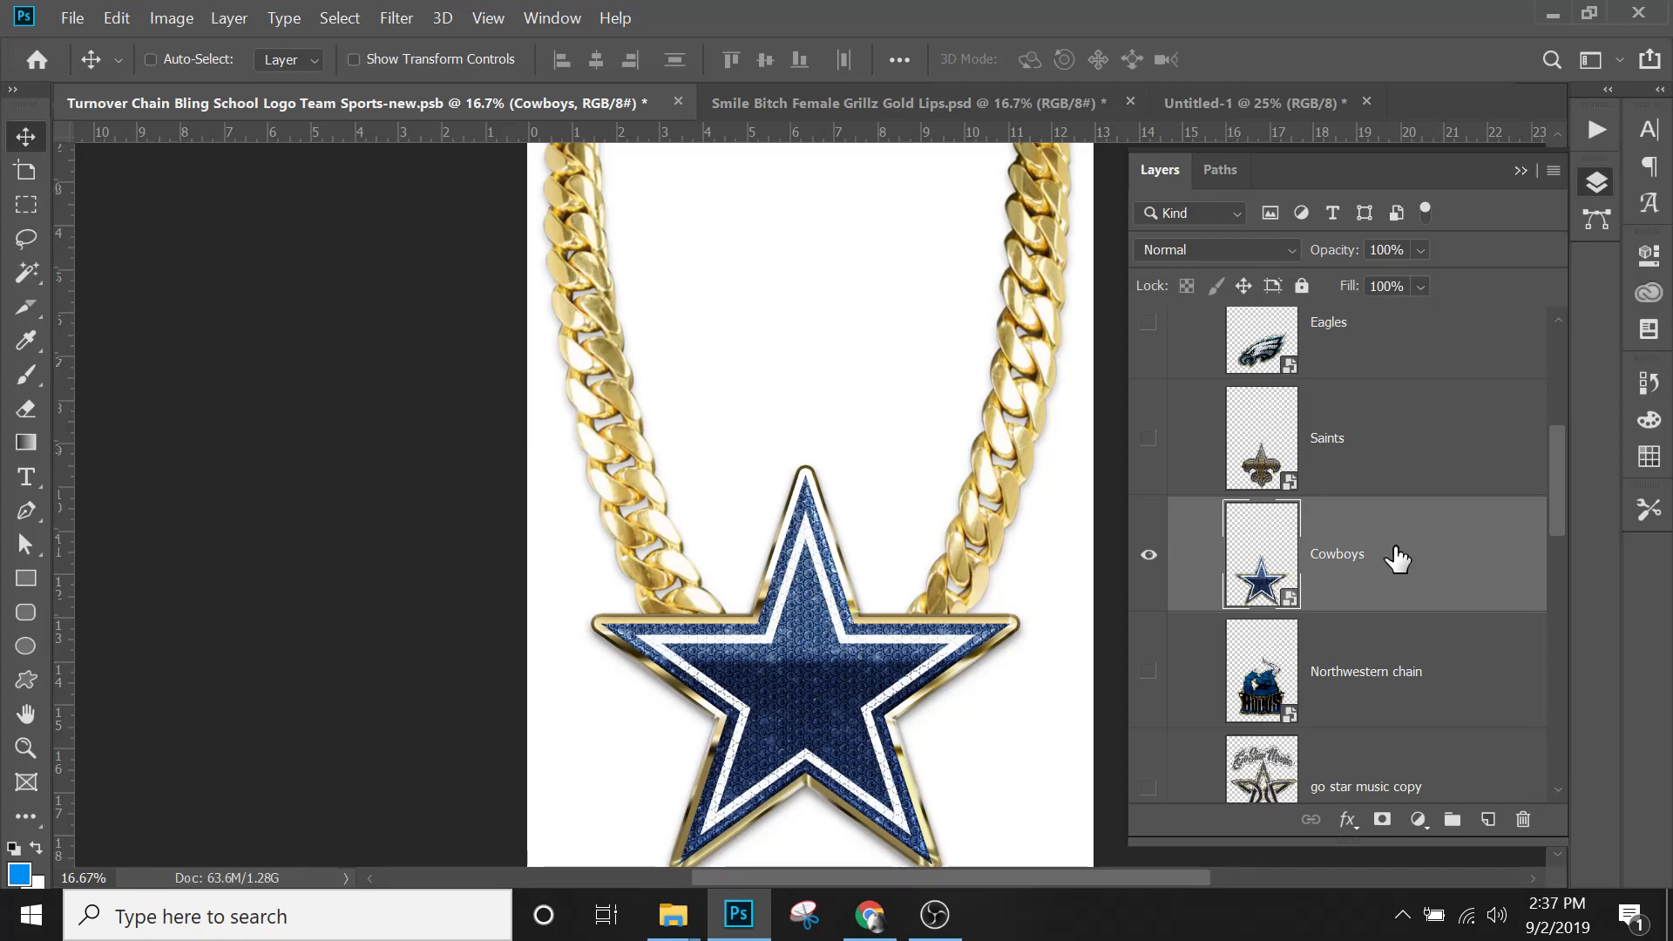
mouse_move(1564, 484)
left_mouse_down()
mouse_move(1561, 506)
mouse_move(1567, 442)
mouse_move(1560, 481)
mouse_move(1560, 463)
left_mouse_up()
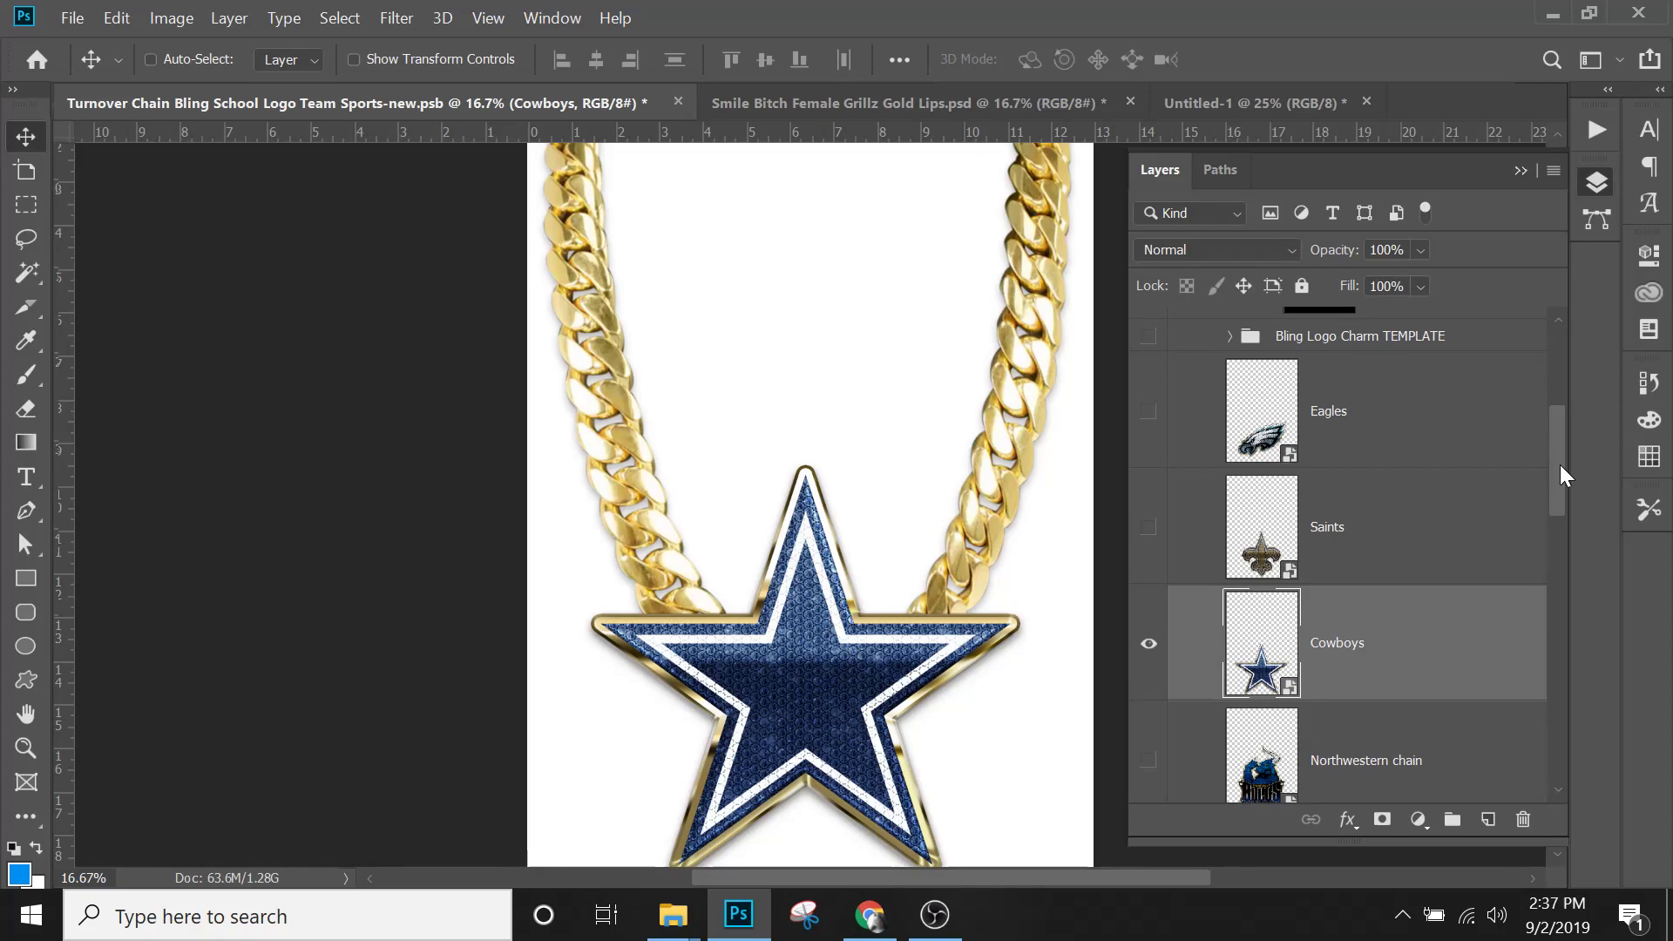
left_click(1149, 649)
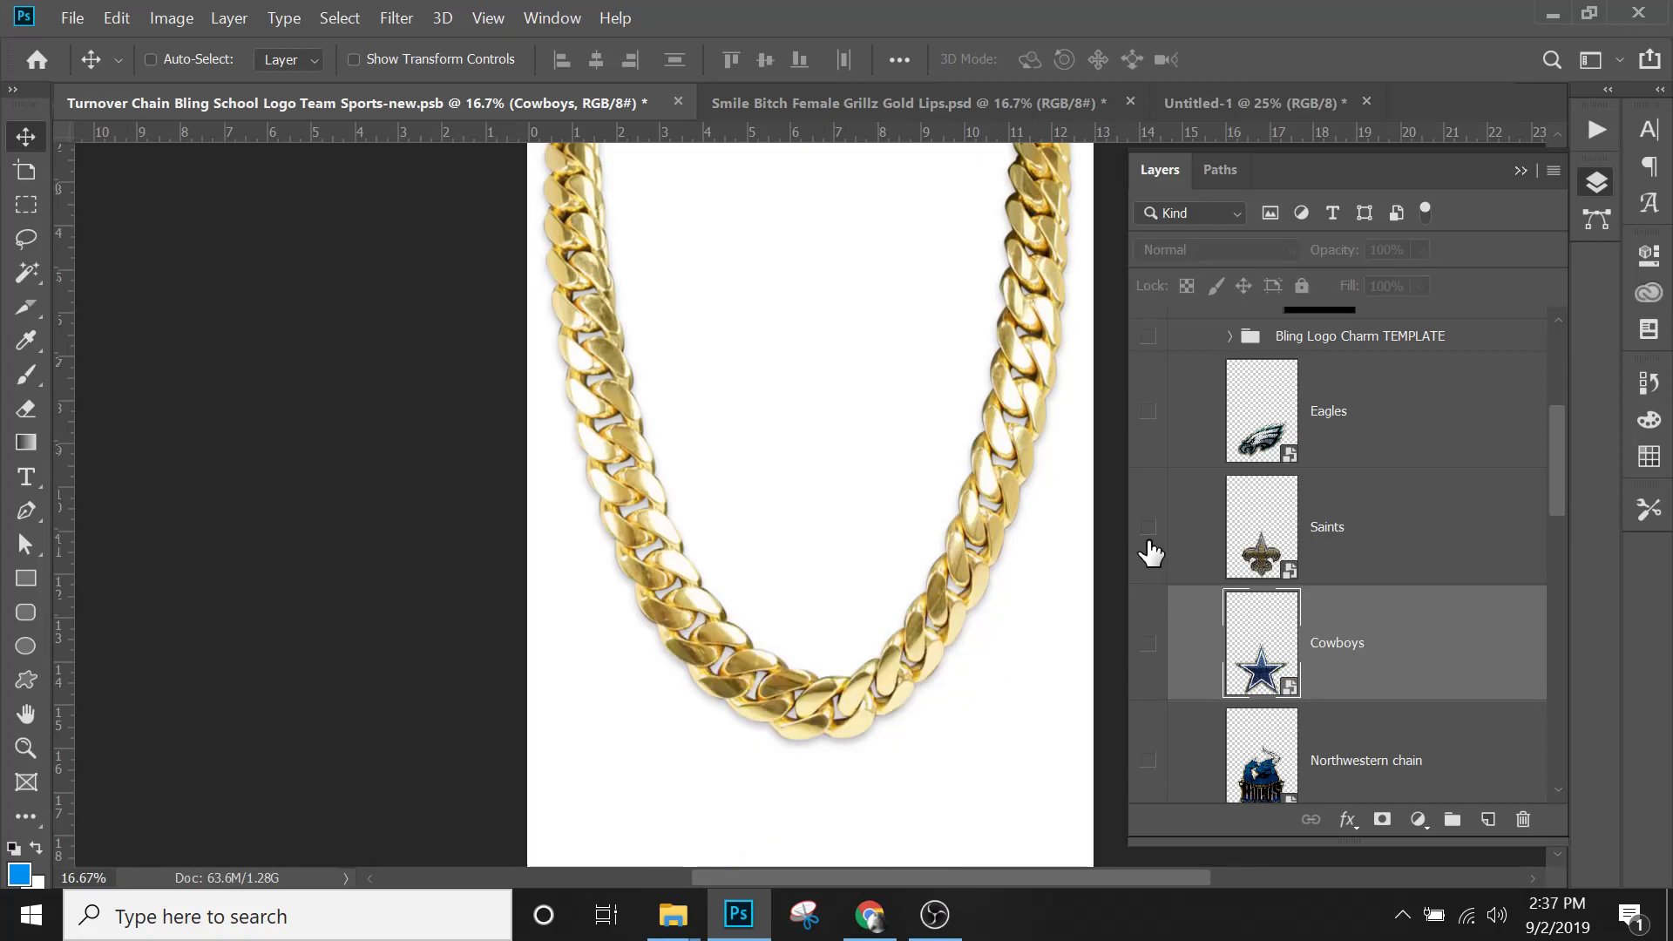
Preview the Saints and Eagles charms on the chain one at a time, hiding each layer after viewing.
left_click(1149, 529)
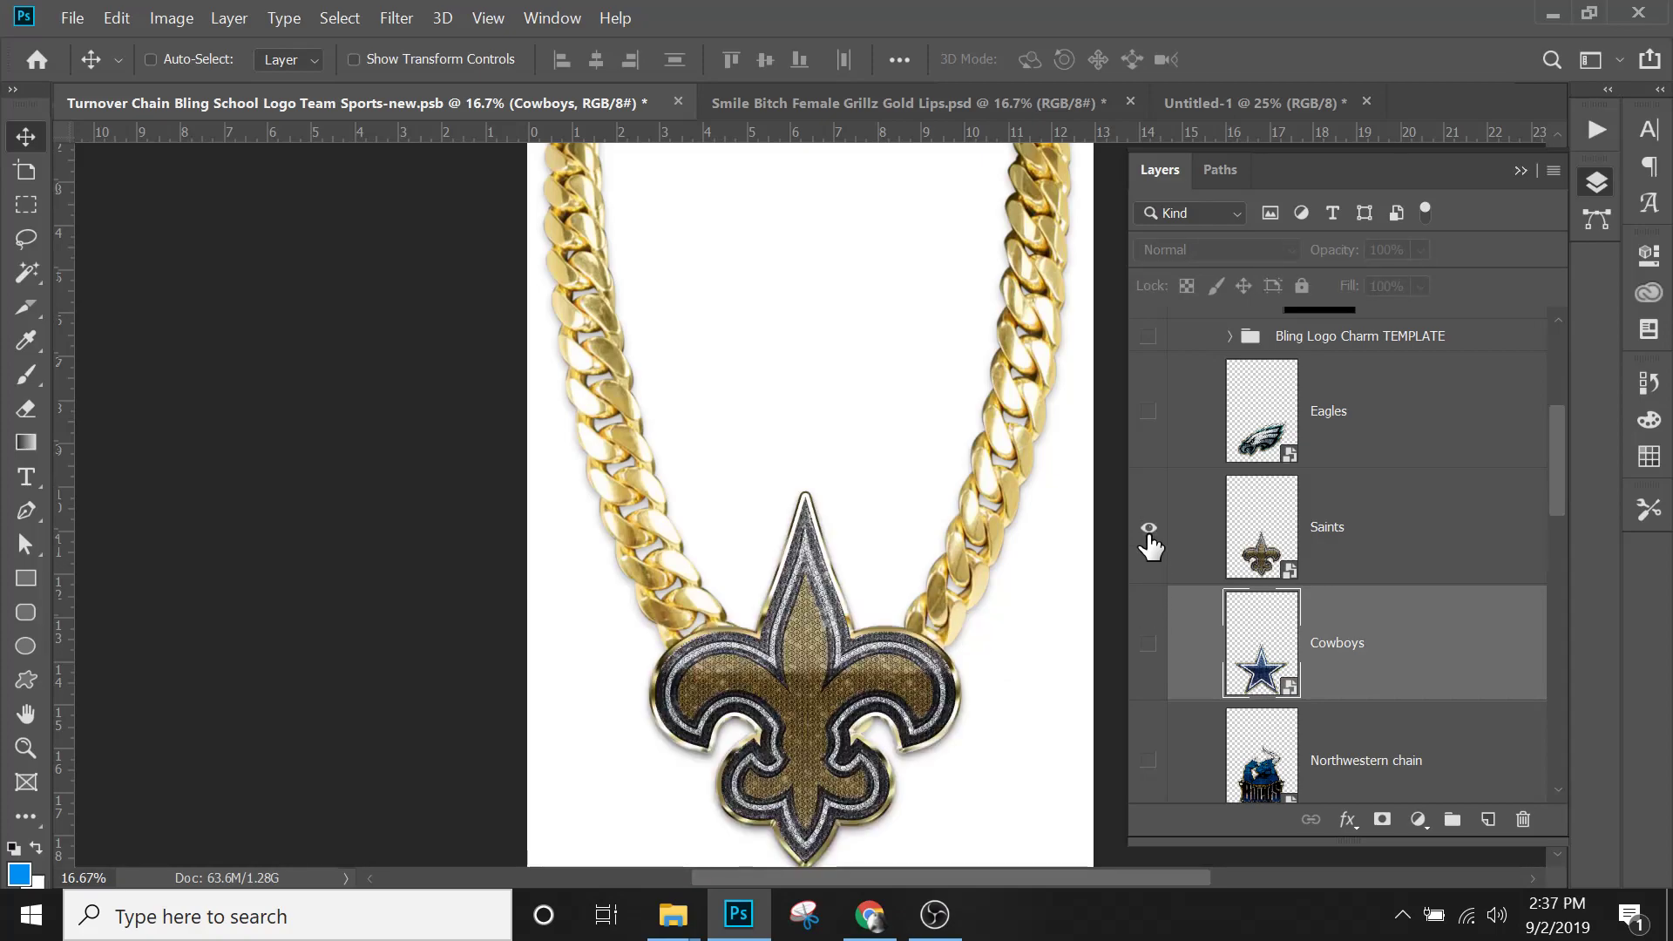
left_click(1362, 554)
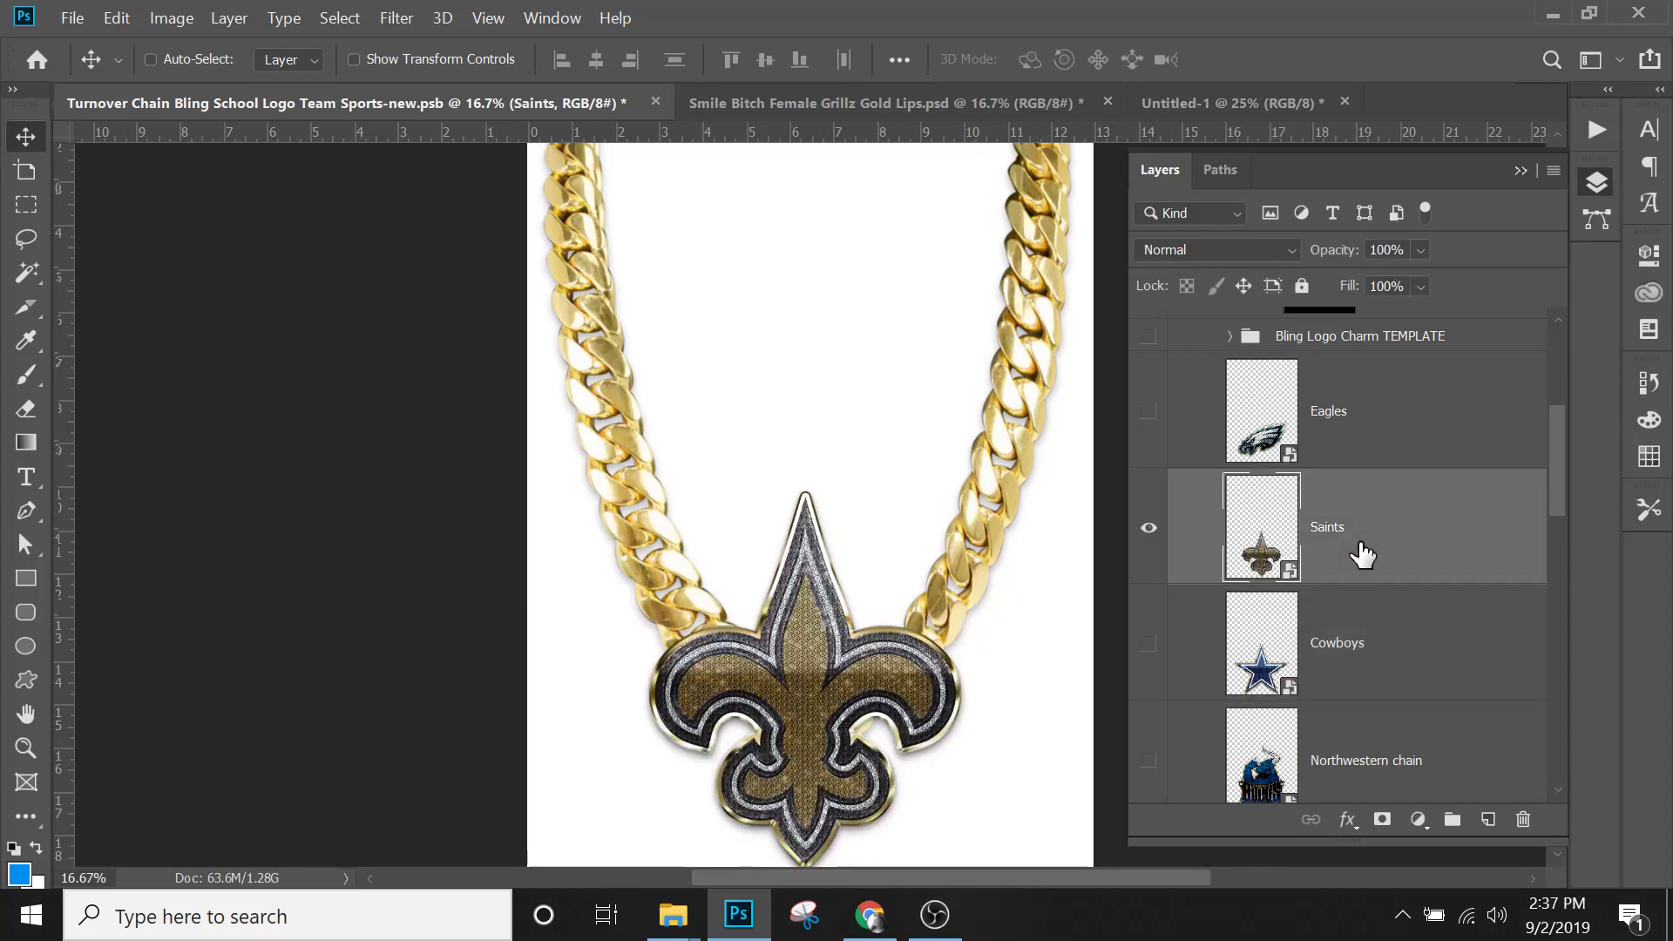
left_click(1148, 530)
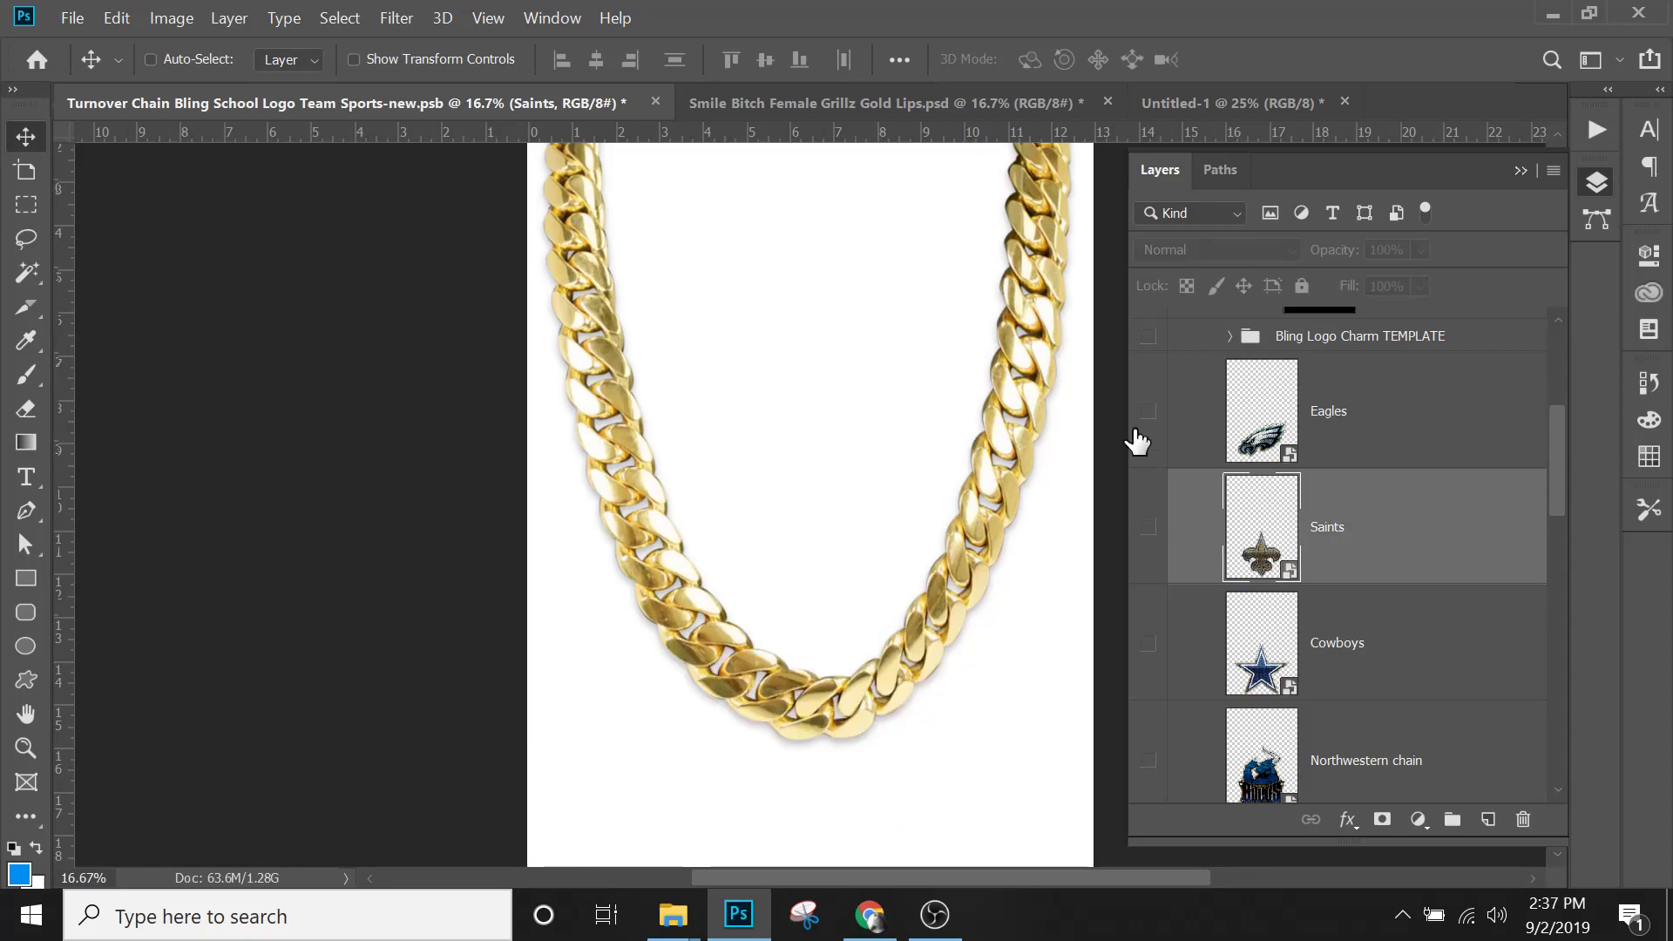
left_click(1150, 413)
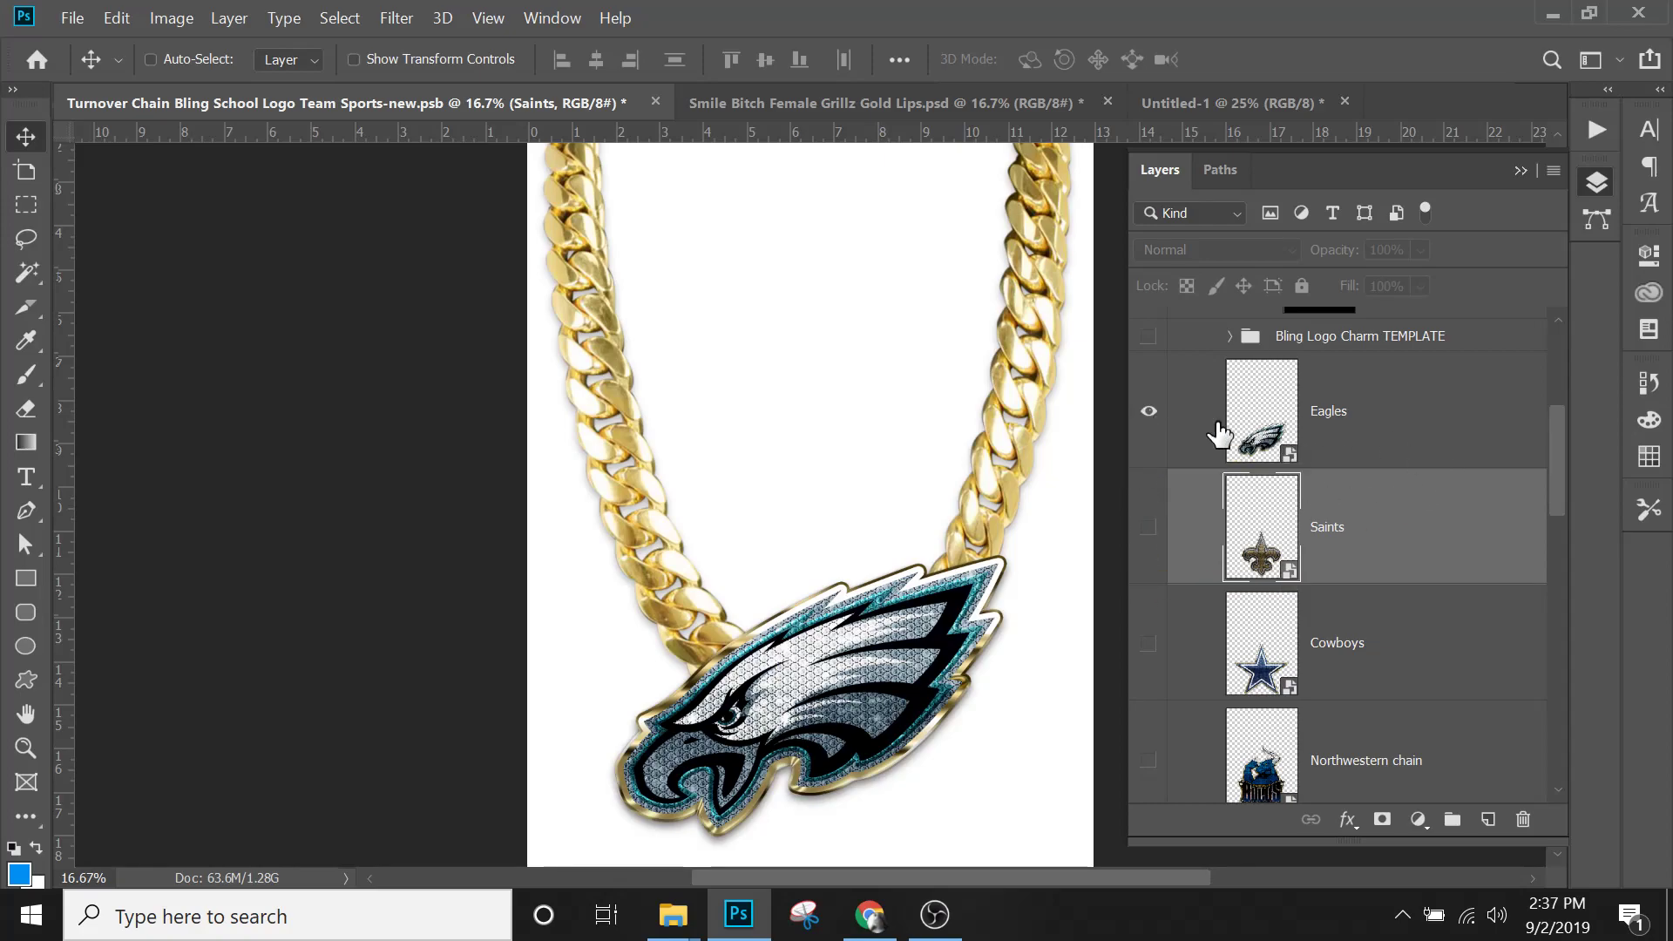
left_click(1148, 413)
mouse_move(1565, 452)
left_mouse_down()
mouse_move(1565, 514)
mouse_move(1571, 427)
mouse_move(1560, 435)
left_mouse_up()
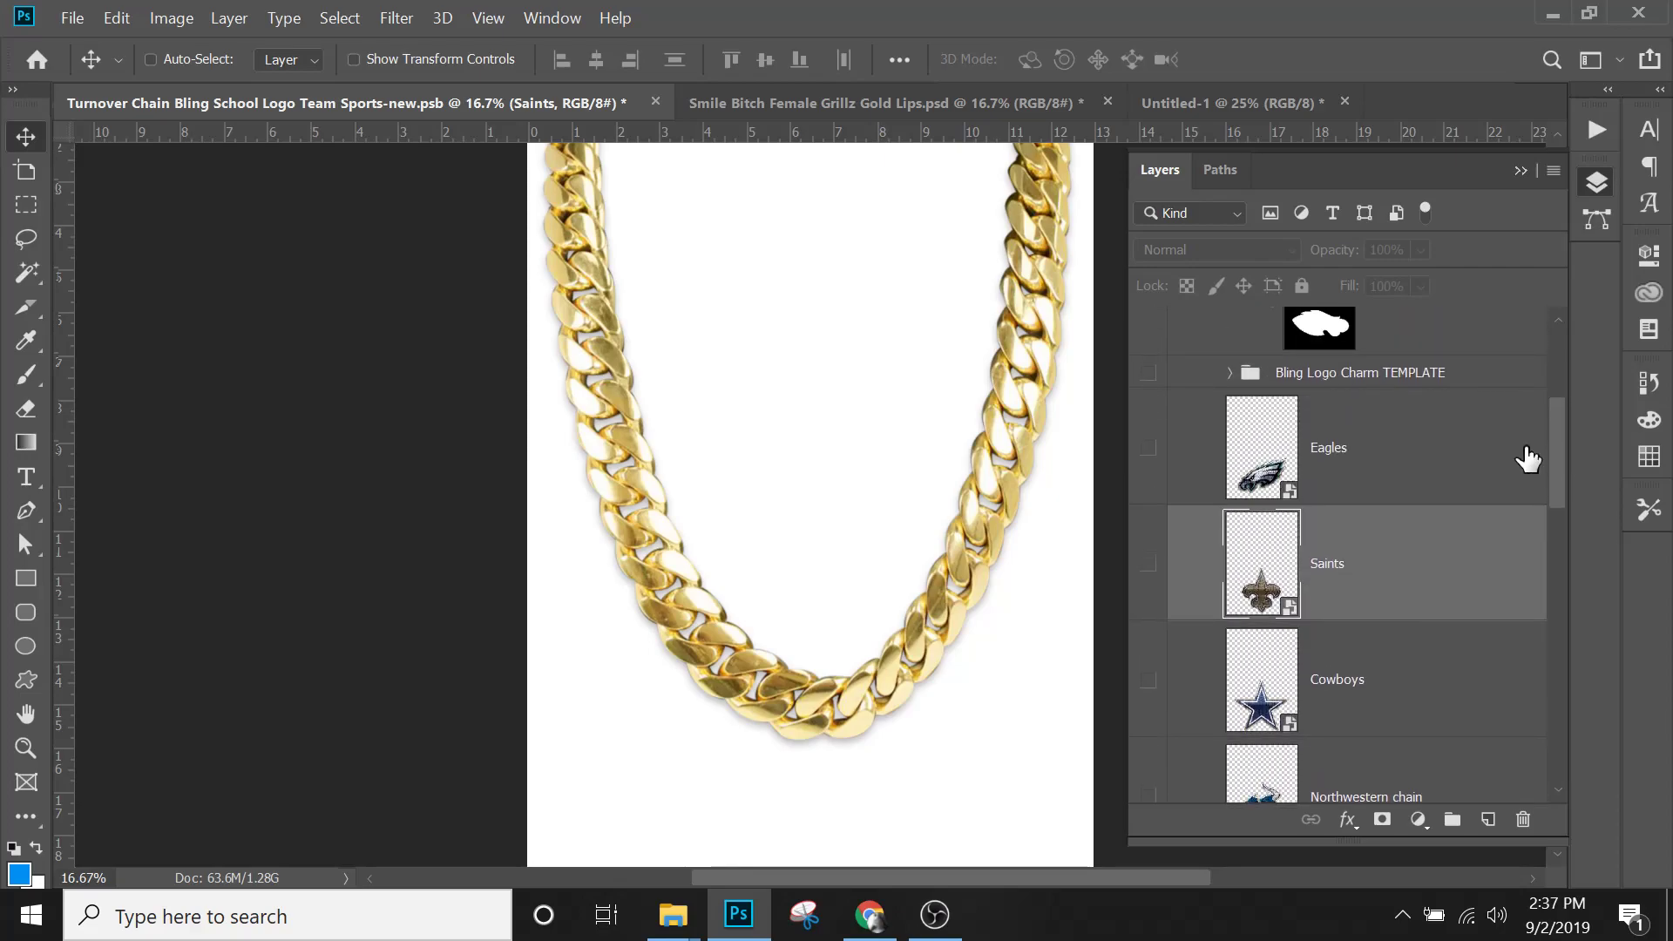
mouse_move(872, 914)
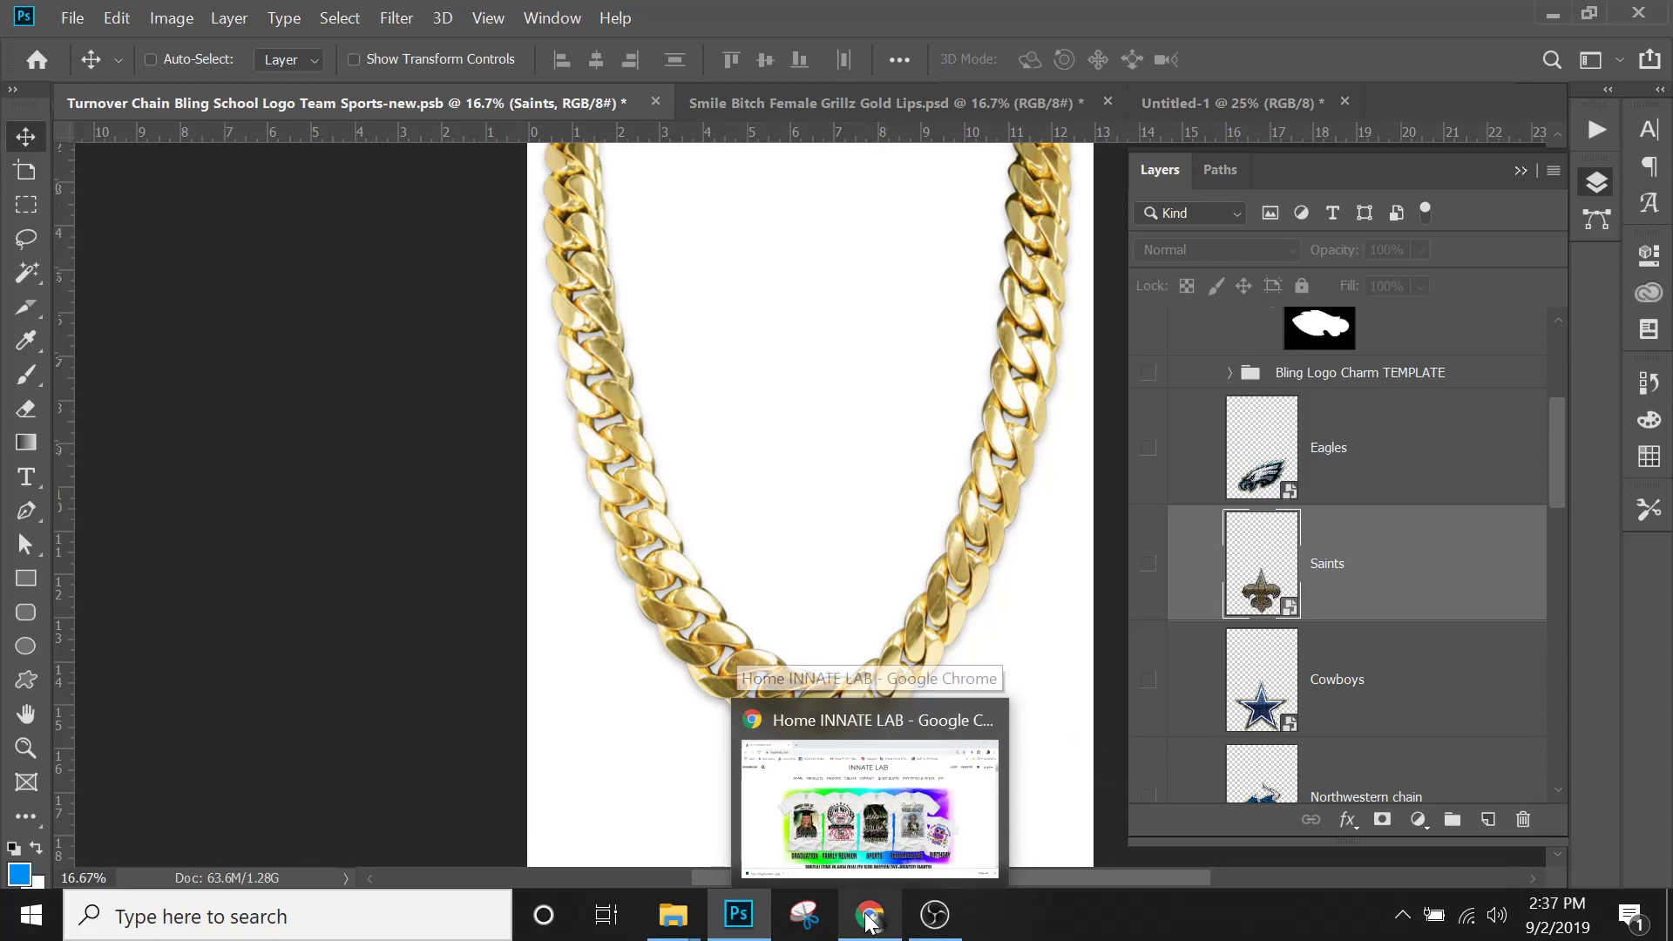
mouse_move(677, 922)
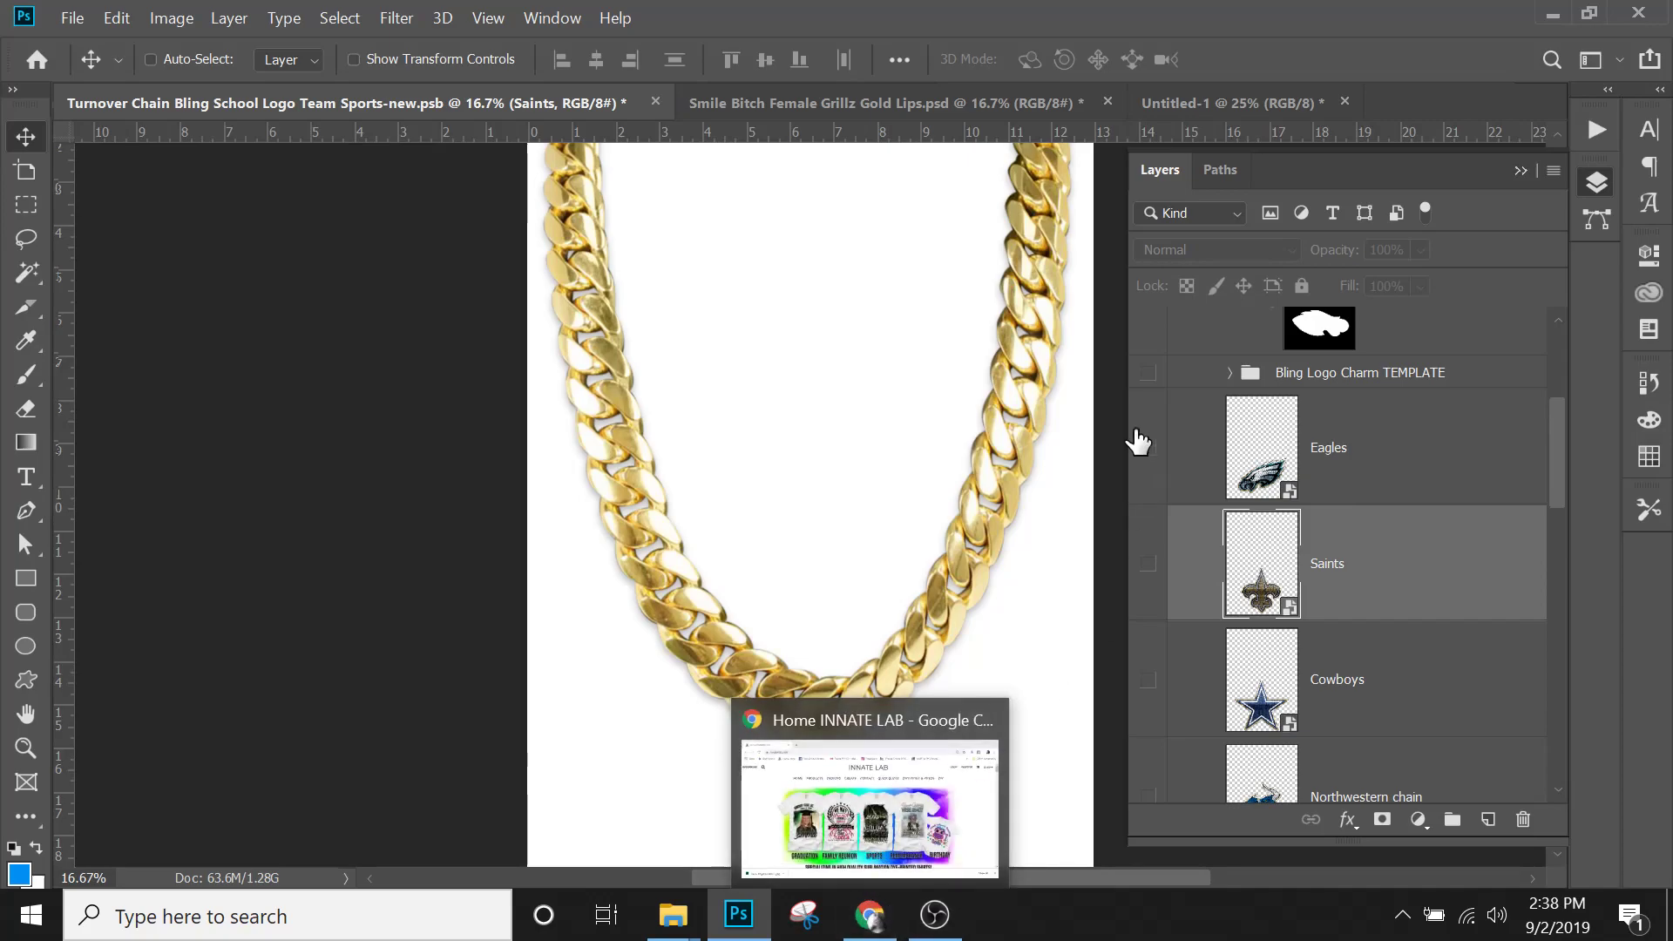
Switch to the File Explorer window showing new ideas and go up to the temp n8 innatelab folder.
left_click(861, 912)
left_click(869, 914)
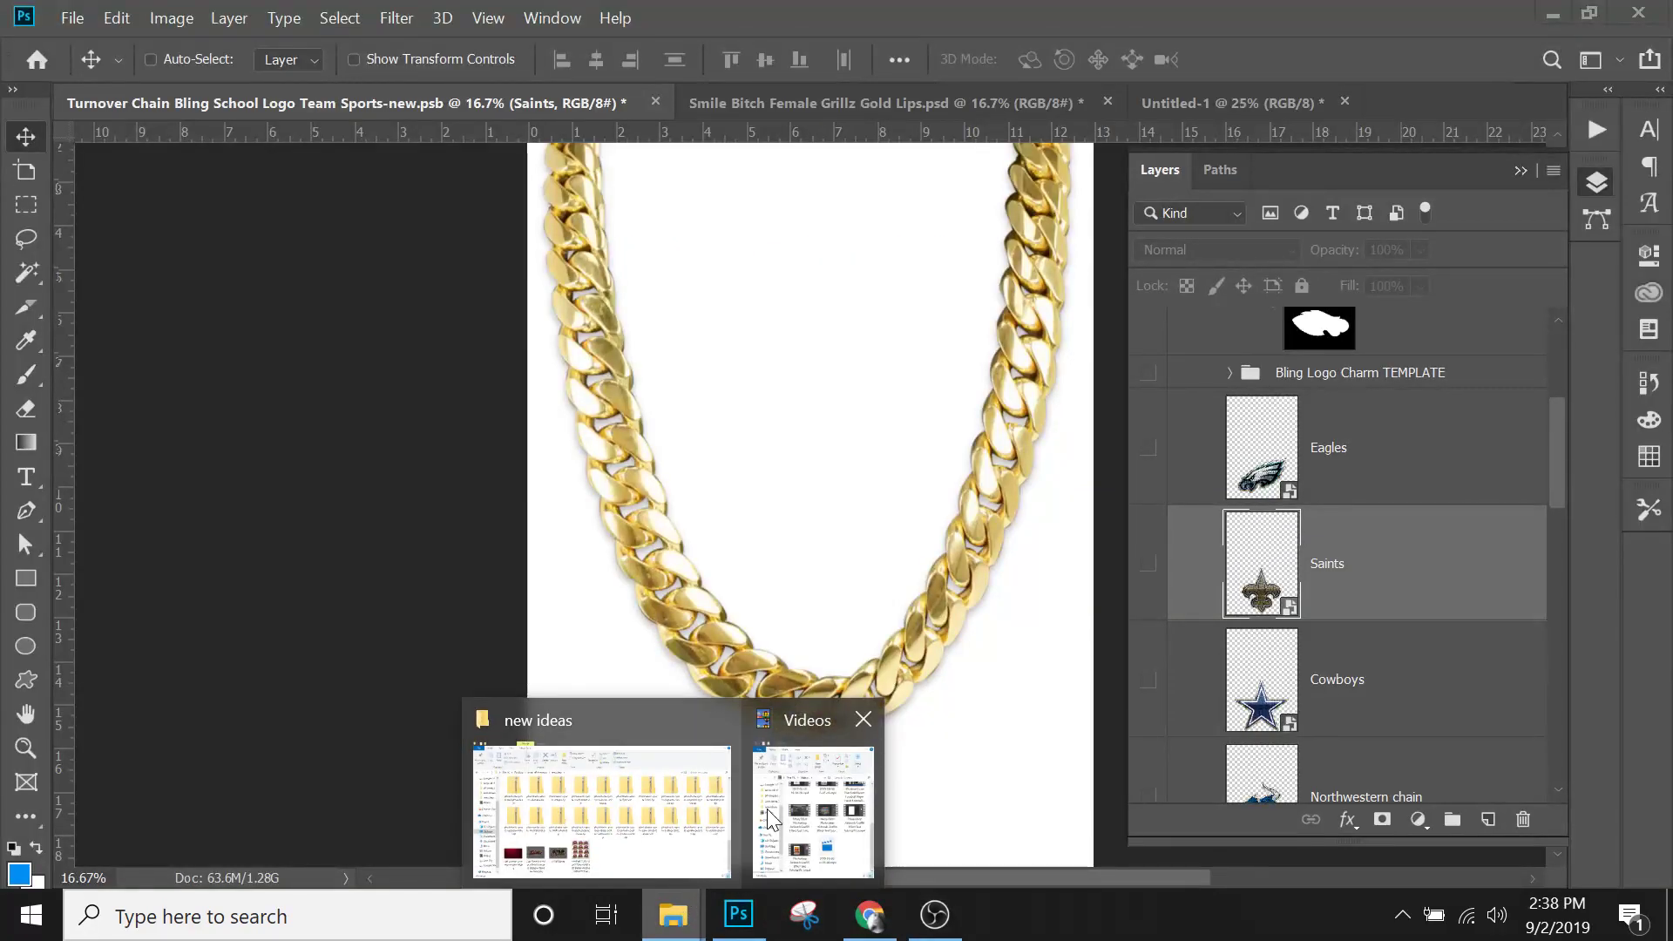
left_click(650, 813)
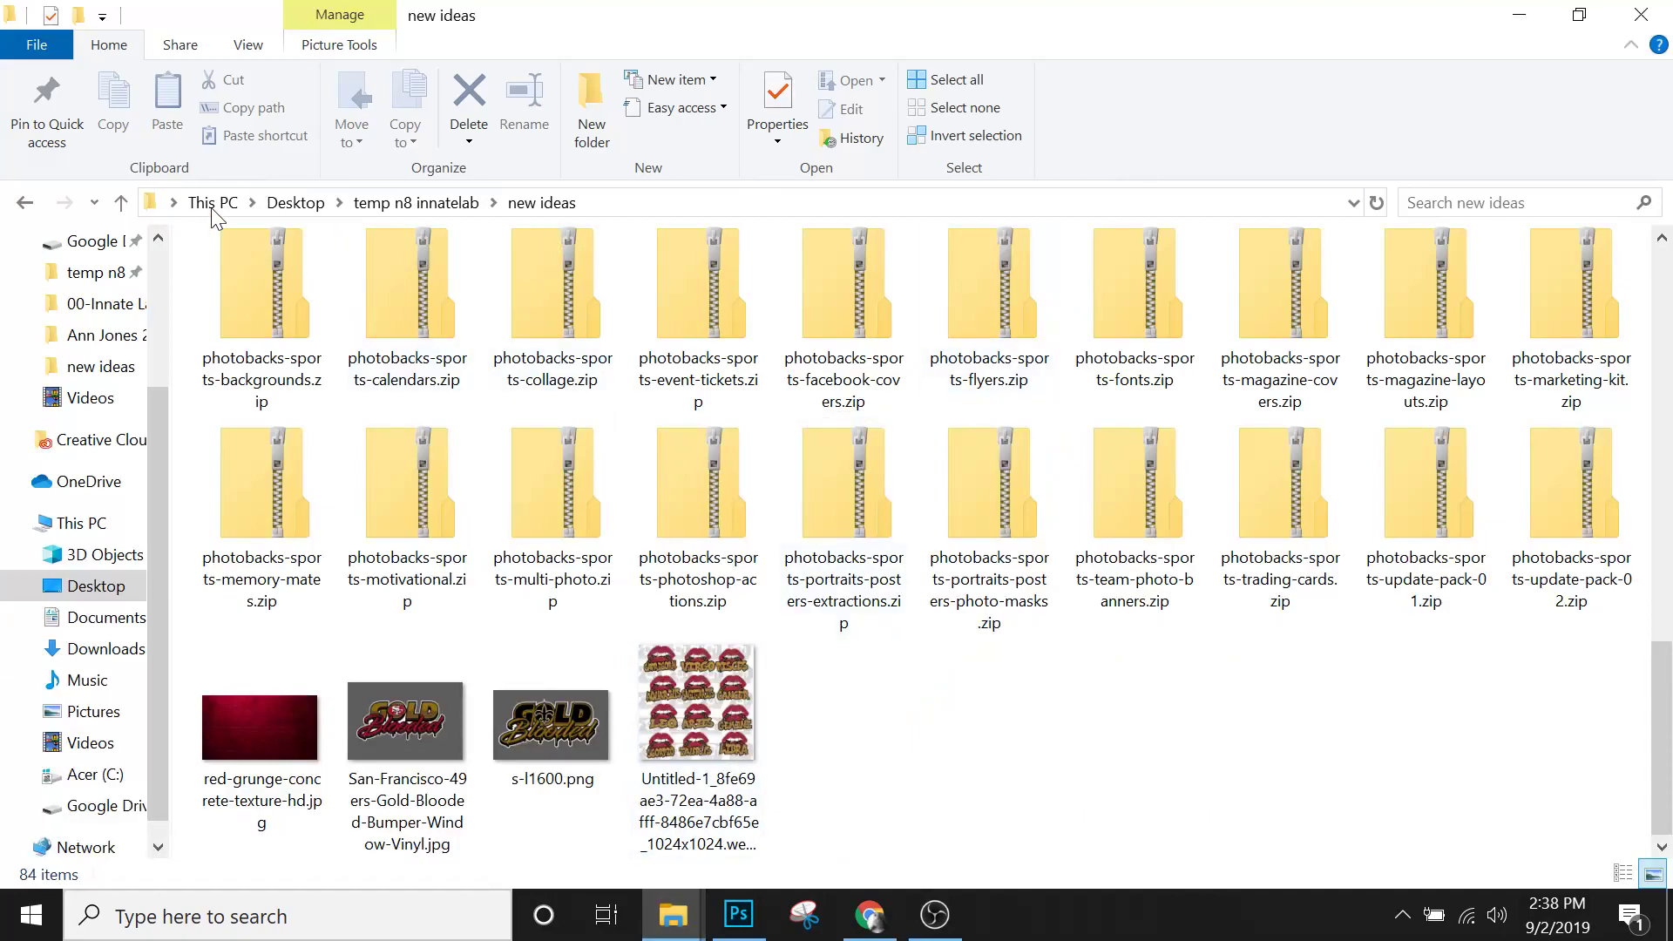
left_click(410, 206)
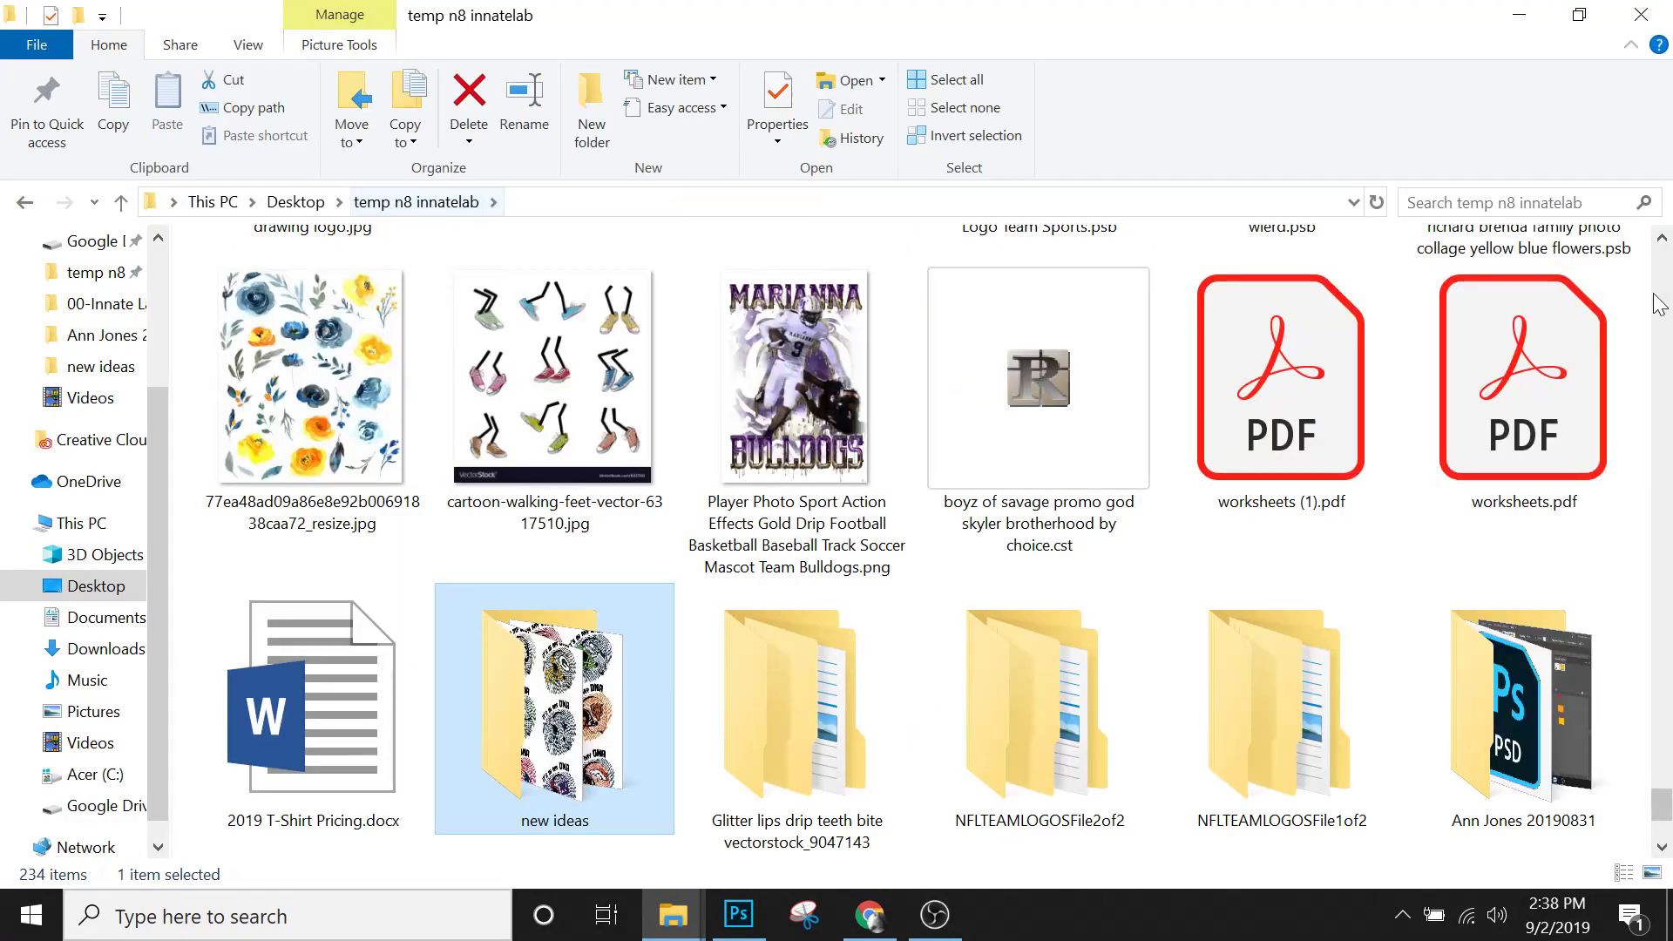
Search the temp n8 innatelab folder for "sea" to find the Seahawks logo files.
left_click(1516, 202)
type("s")
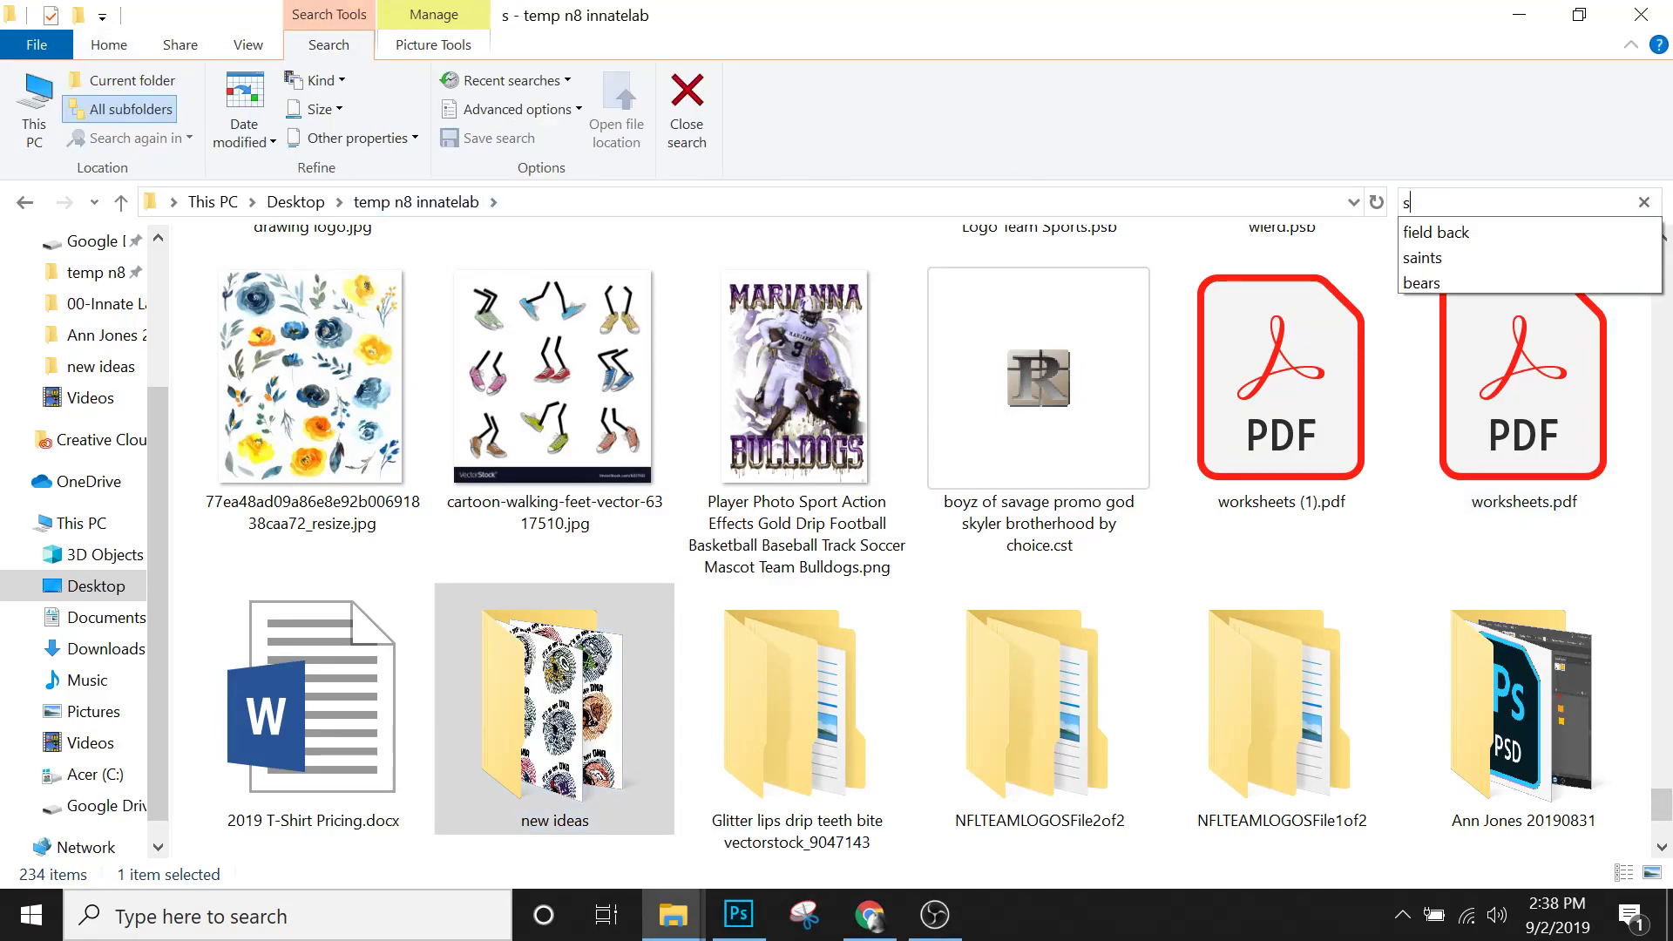
type("a")
key("BackSpace")
type("ea")
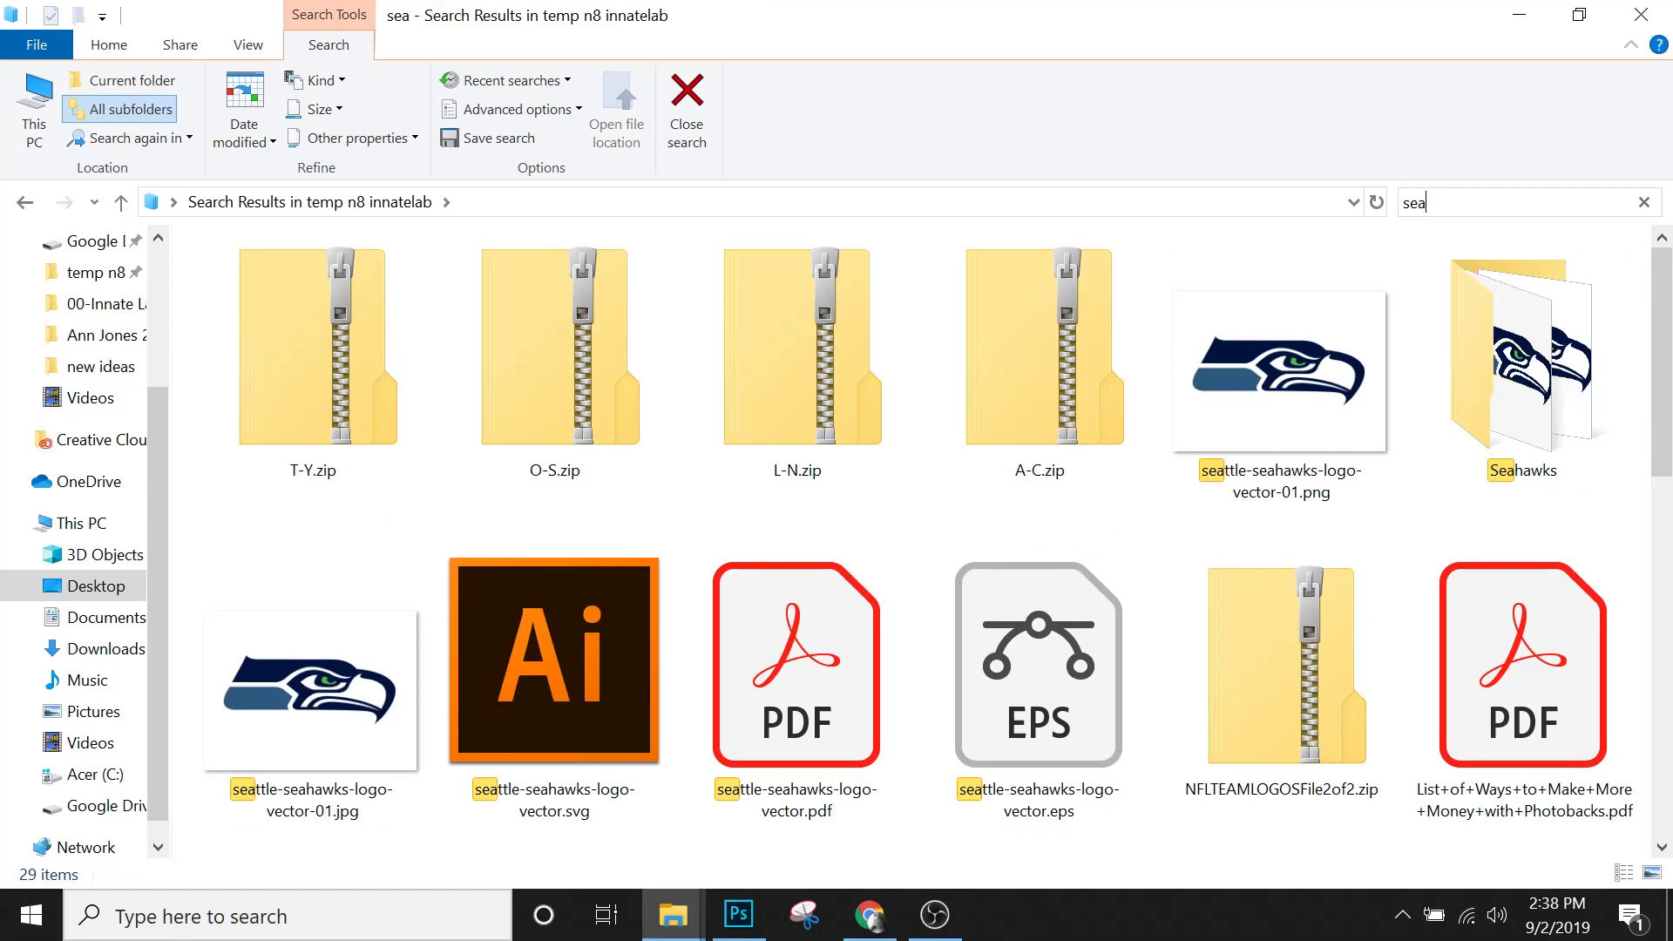
left_click(528, 692)
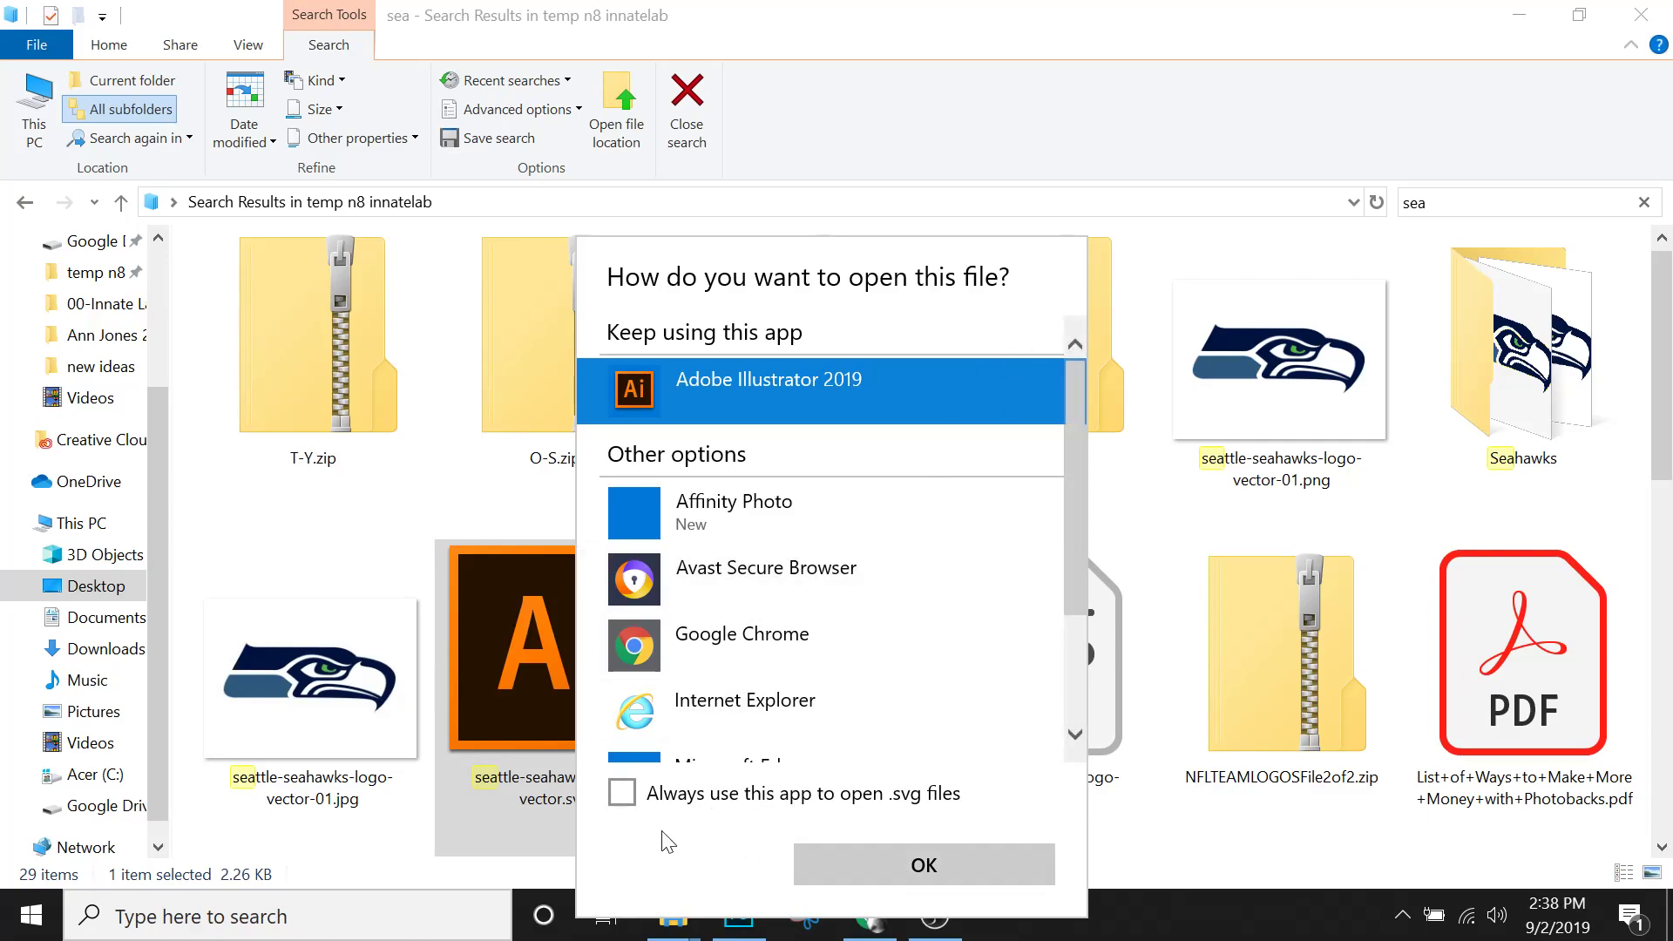
left_click(622, 793)
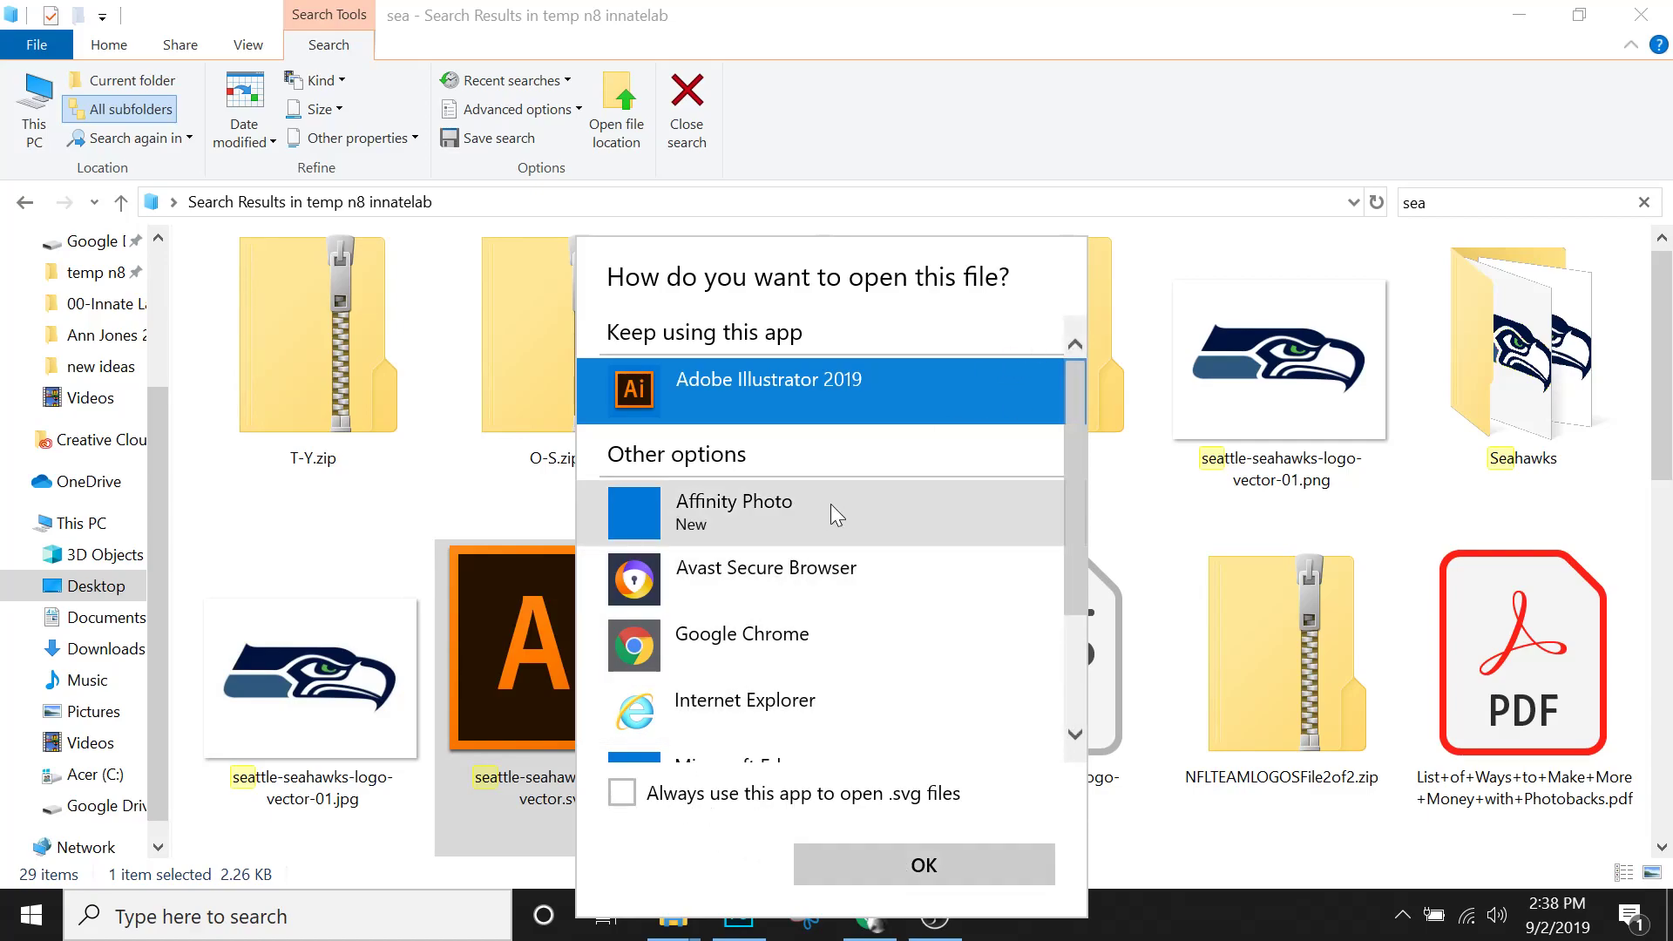
left_click(907, 870)
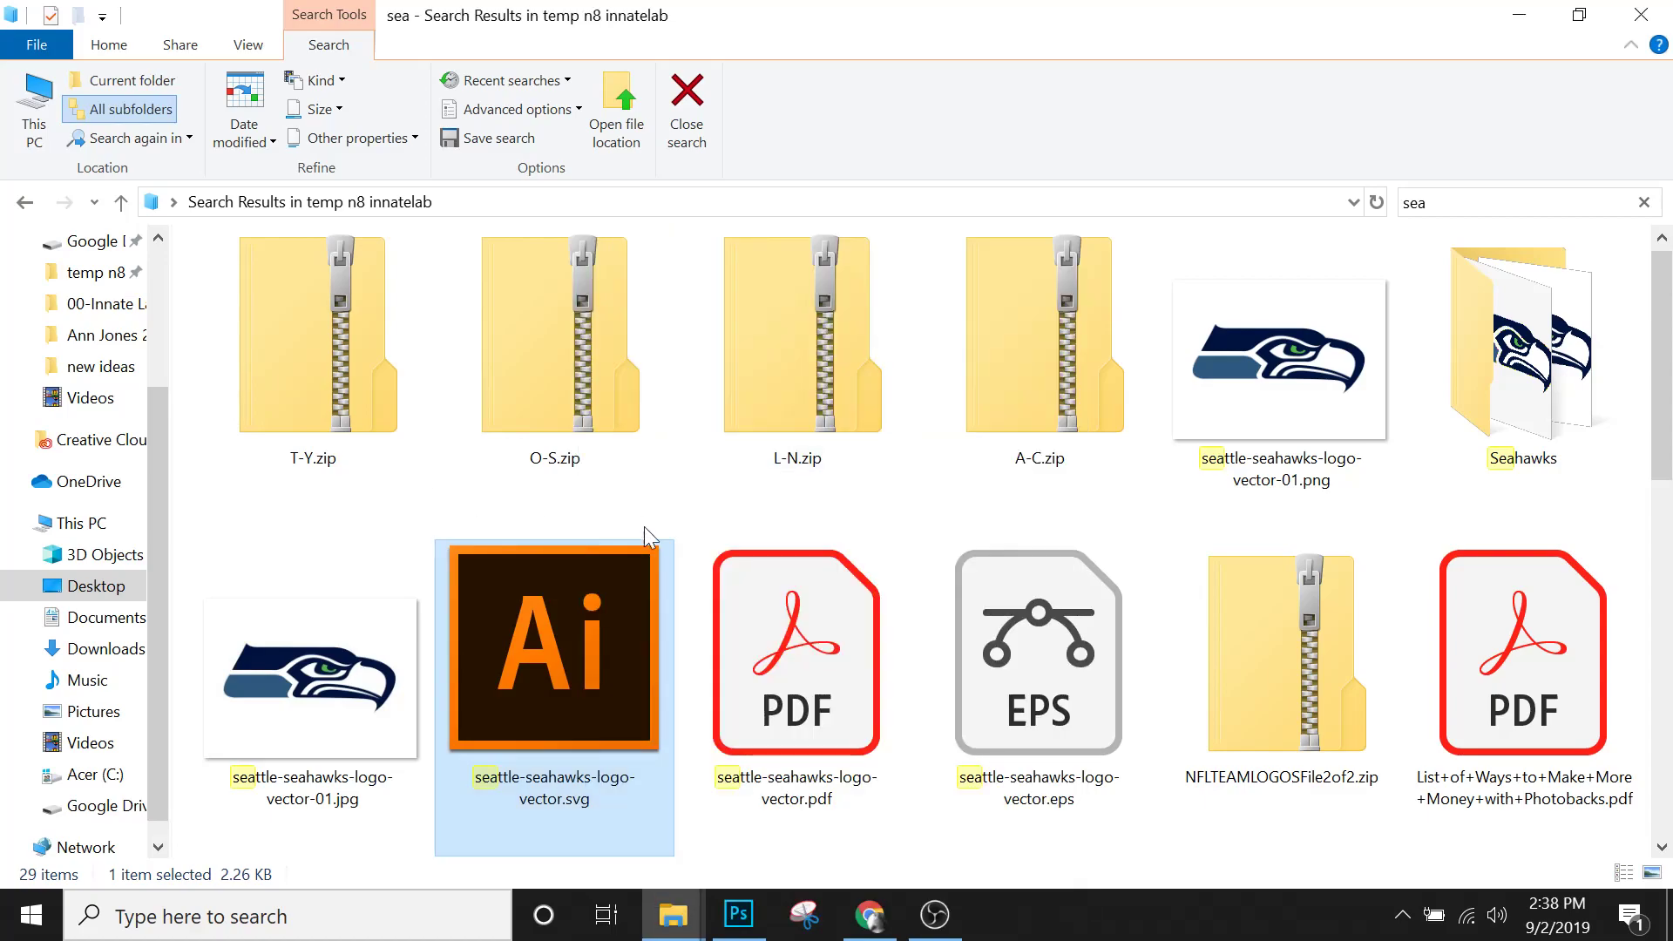
Place seattle-seahawks-logo-vector.svg into the Photoshop Turnover Chain document over the lower part of the chain, and hide its layer.
left_click_drag(561, 629, 794, 487)
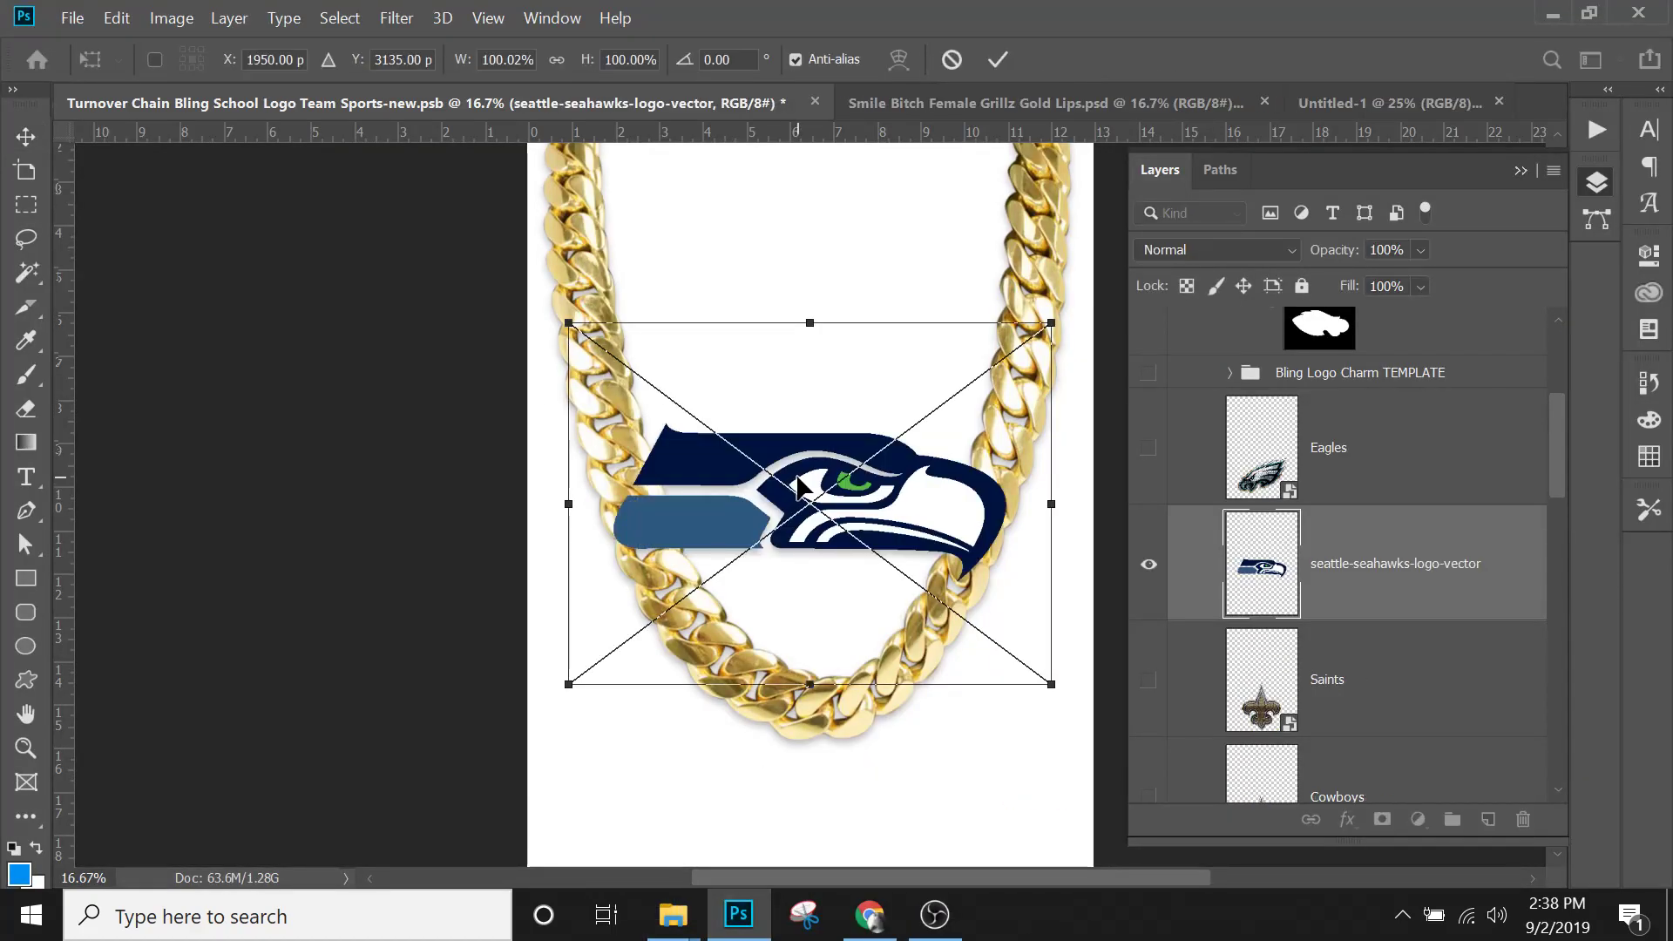
left_click_drag(917, 527, 900, 613)
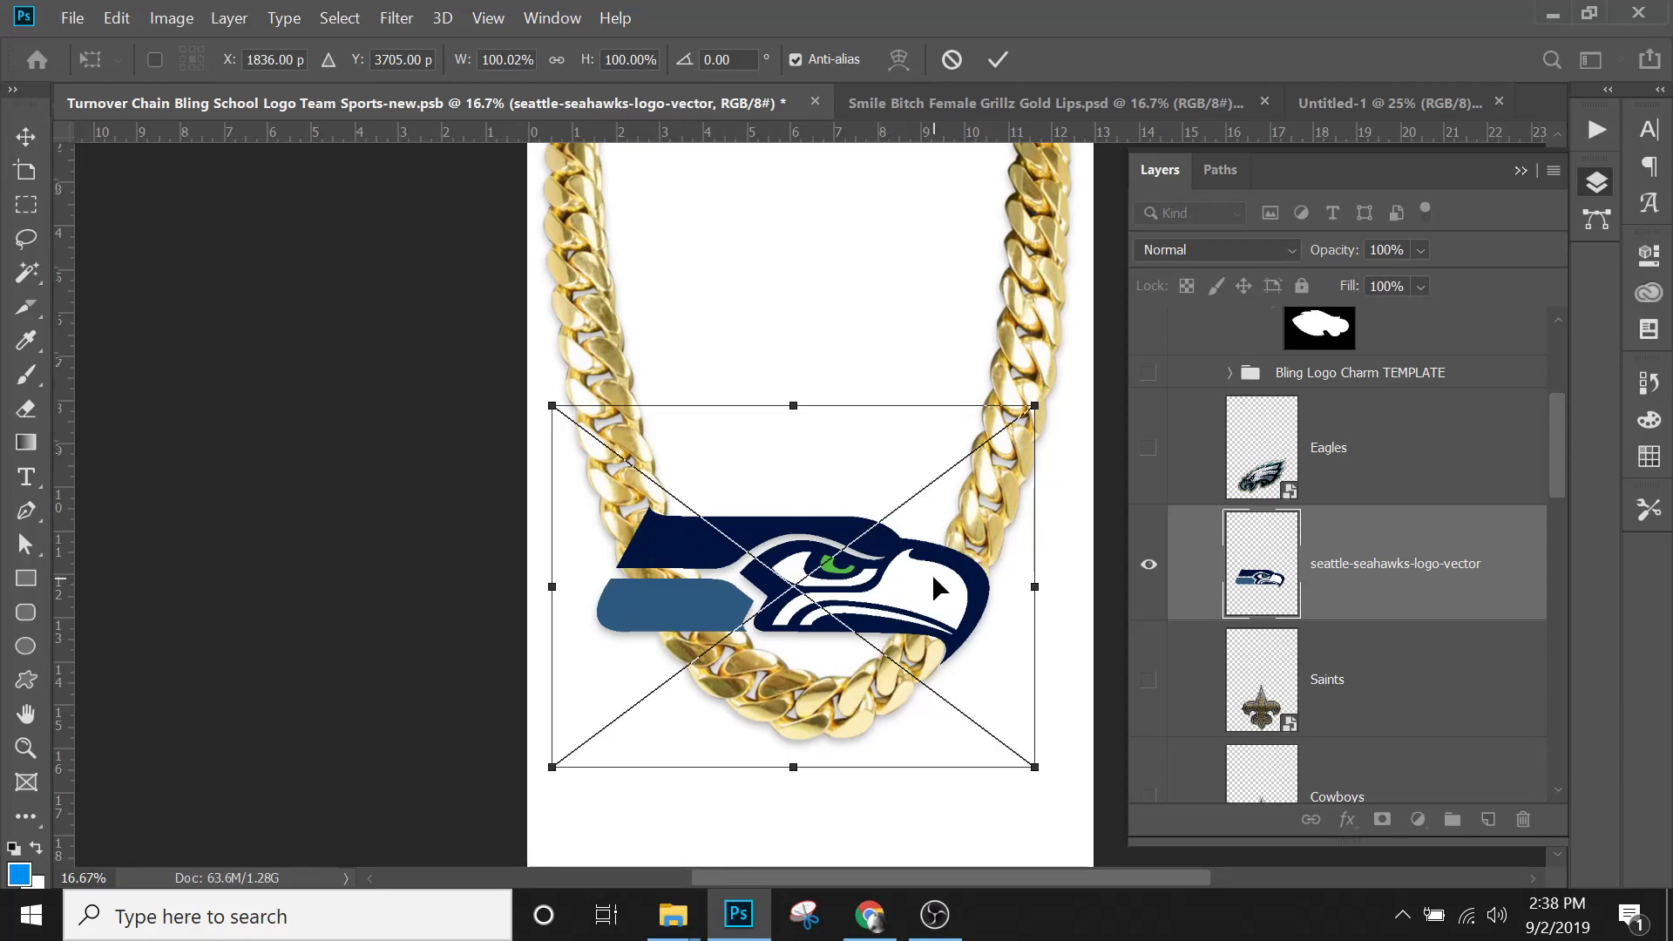
key("Return")
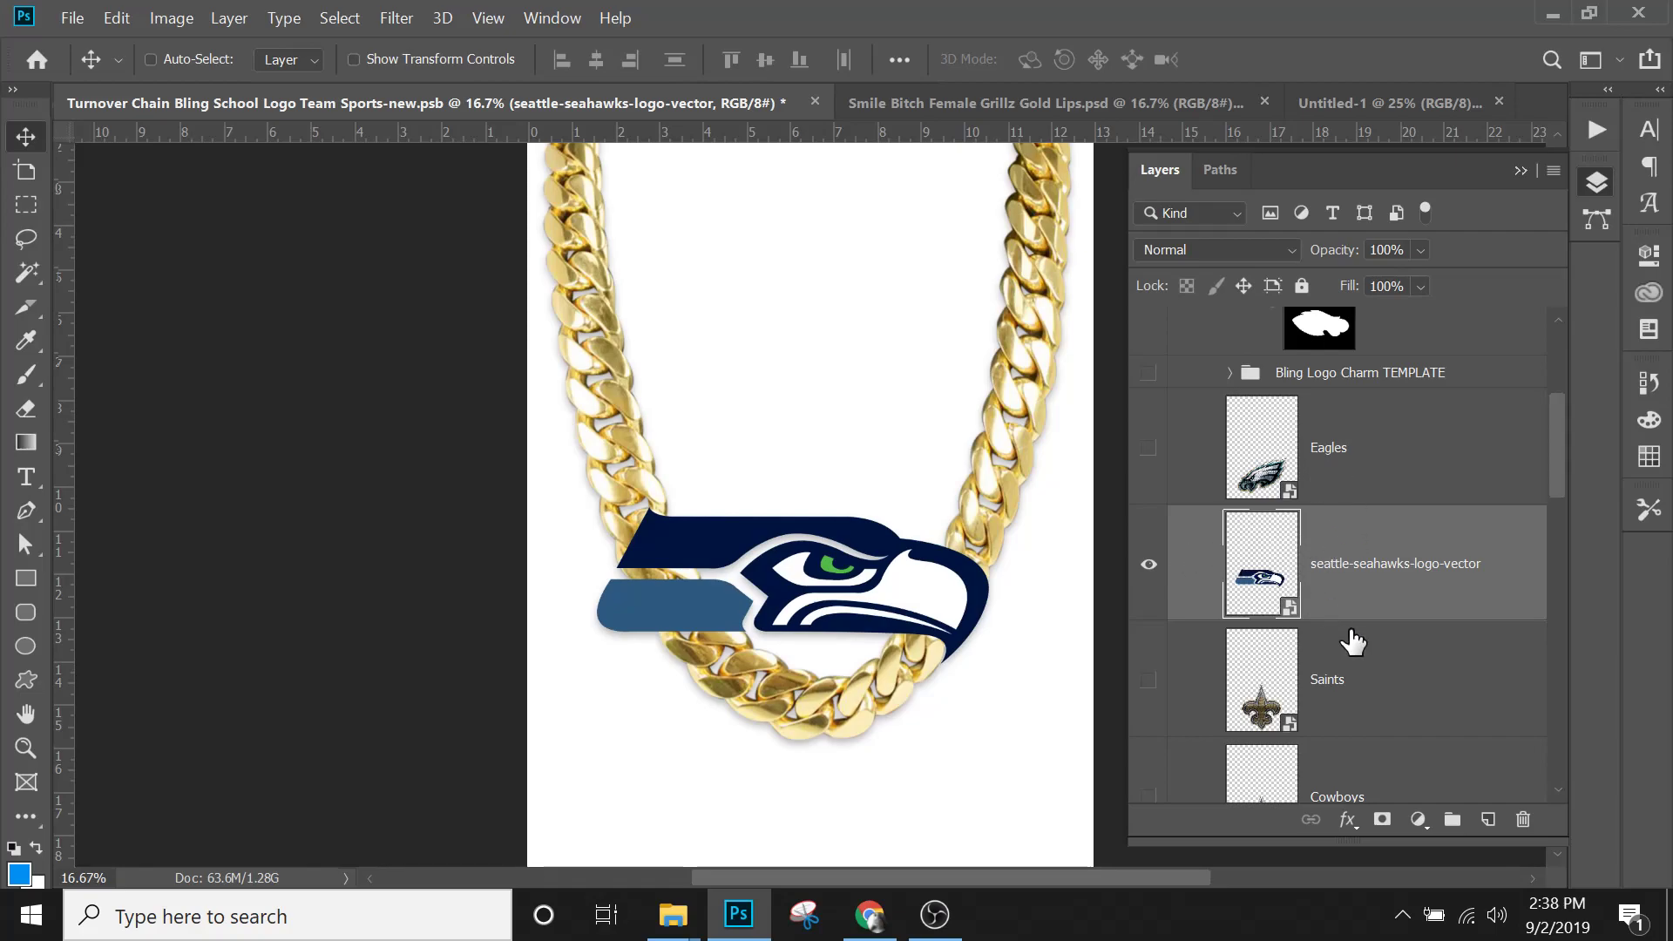
left_click(1150, 568)
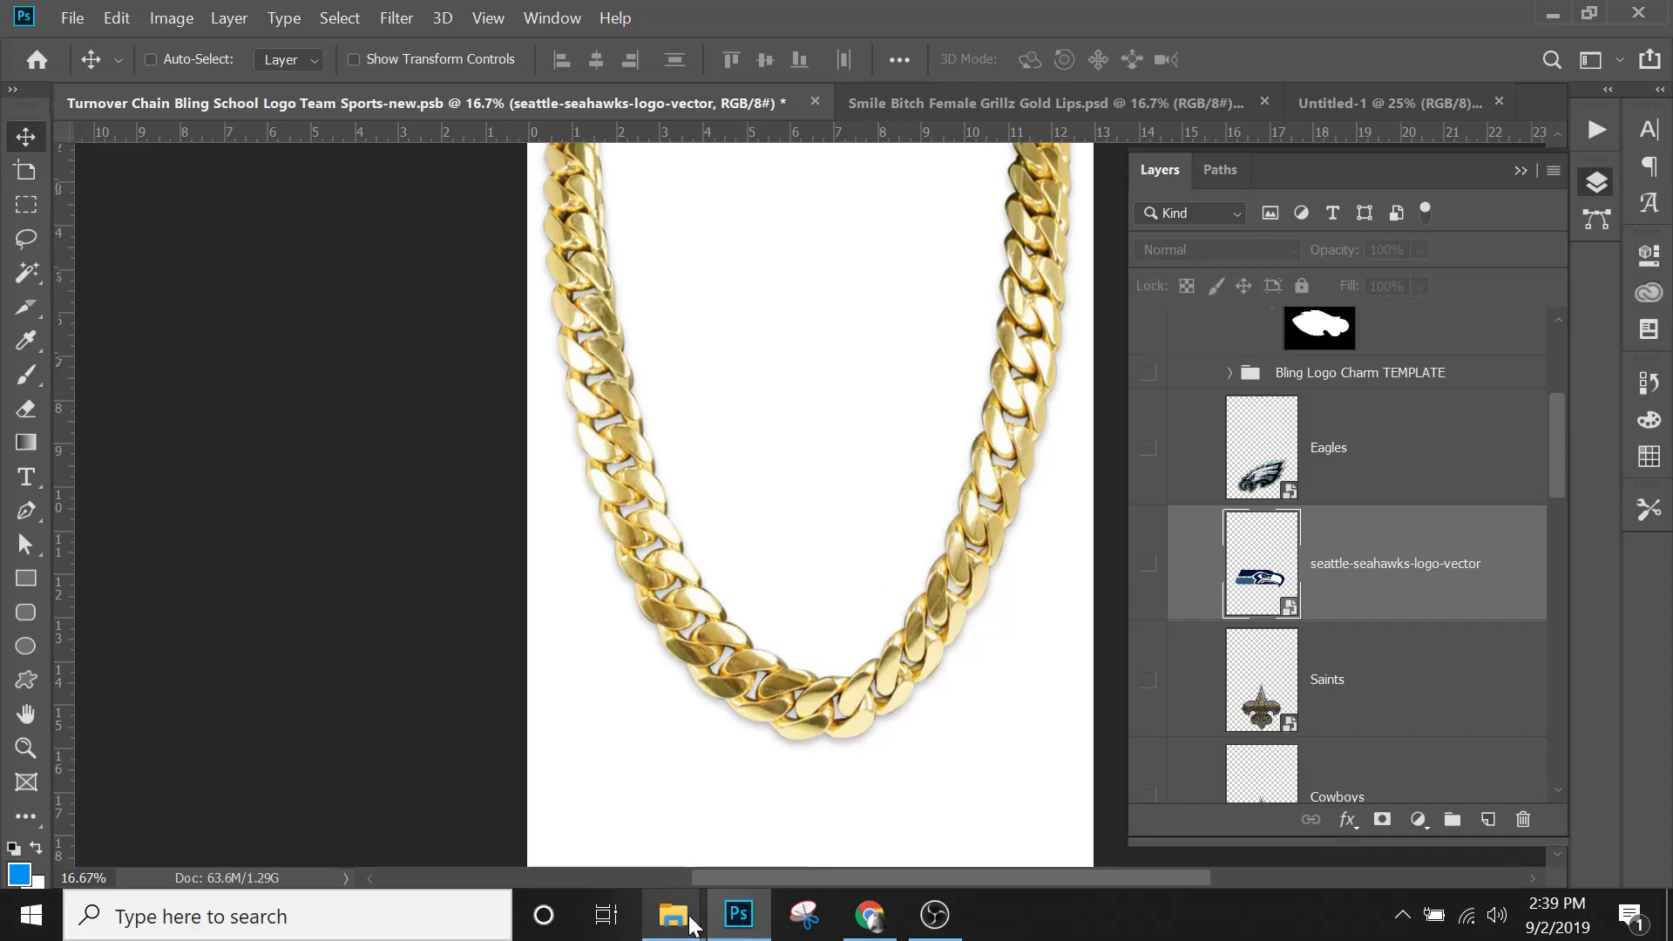
Return to the File Explorer search results and search the temp n8 innatelab folder for "brown".
mouse_move(690, 924)
mouse_move(807, 823)
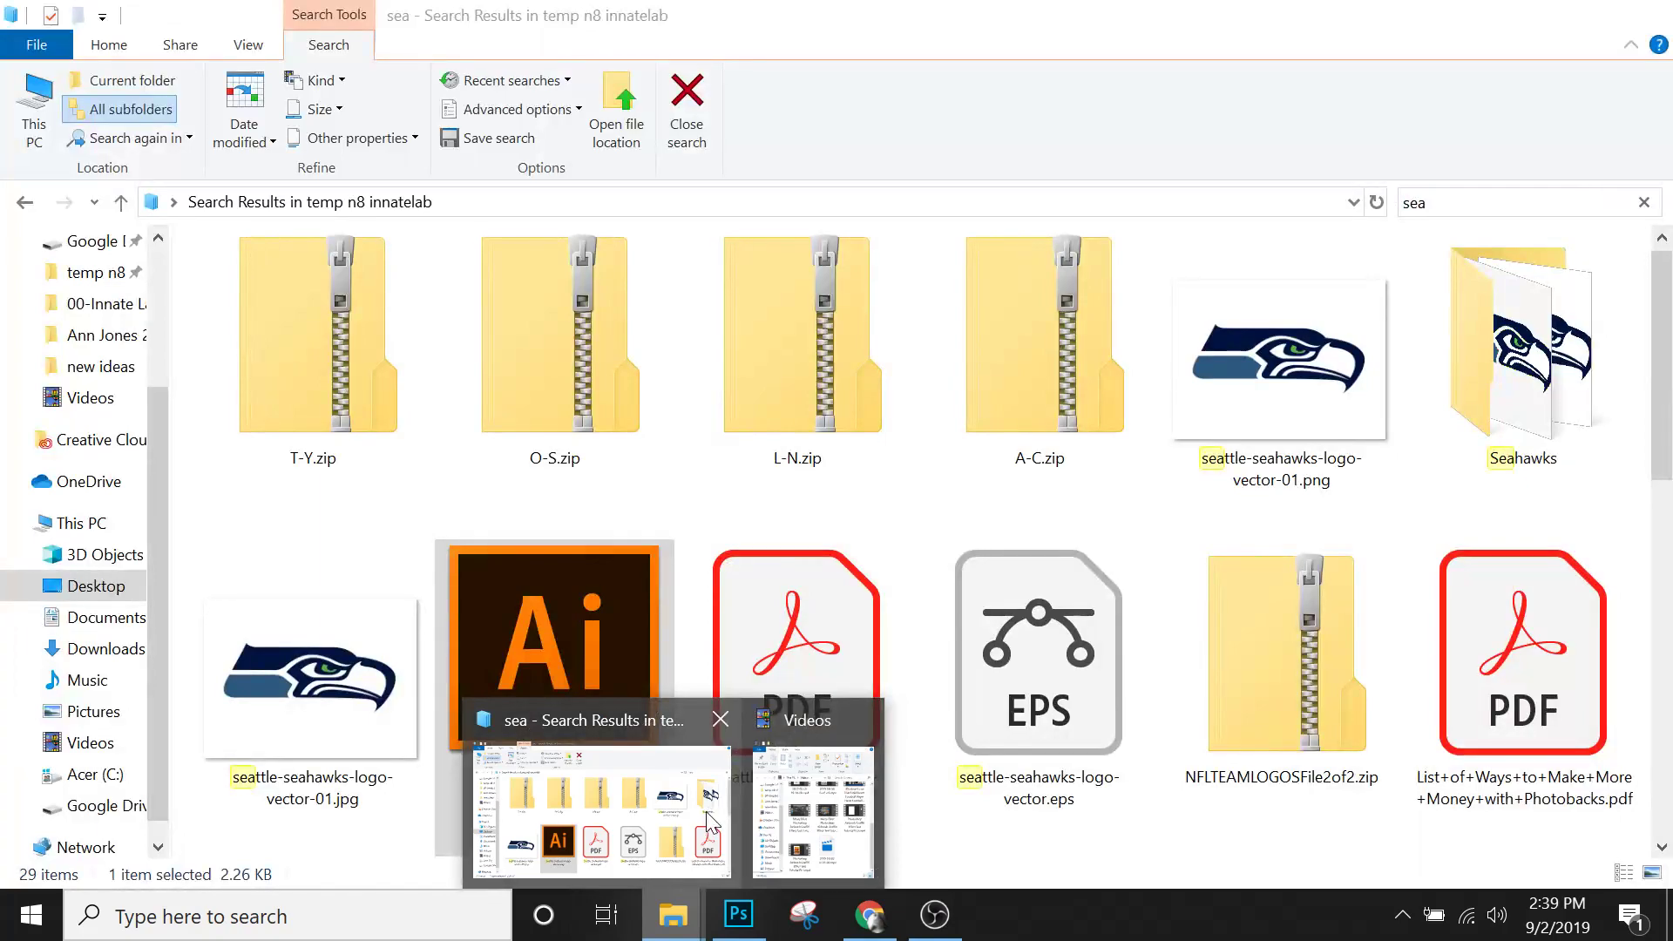
left_click(706, 813)
left_click_drag(1447, 203, 1320, 203)
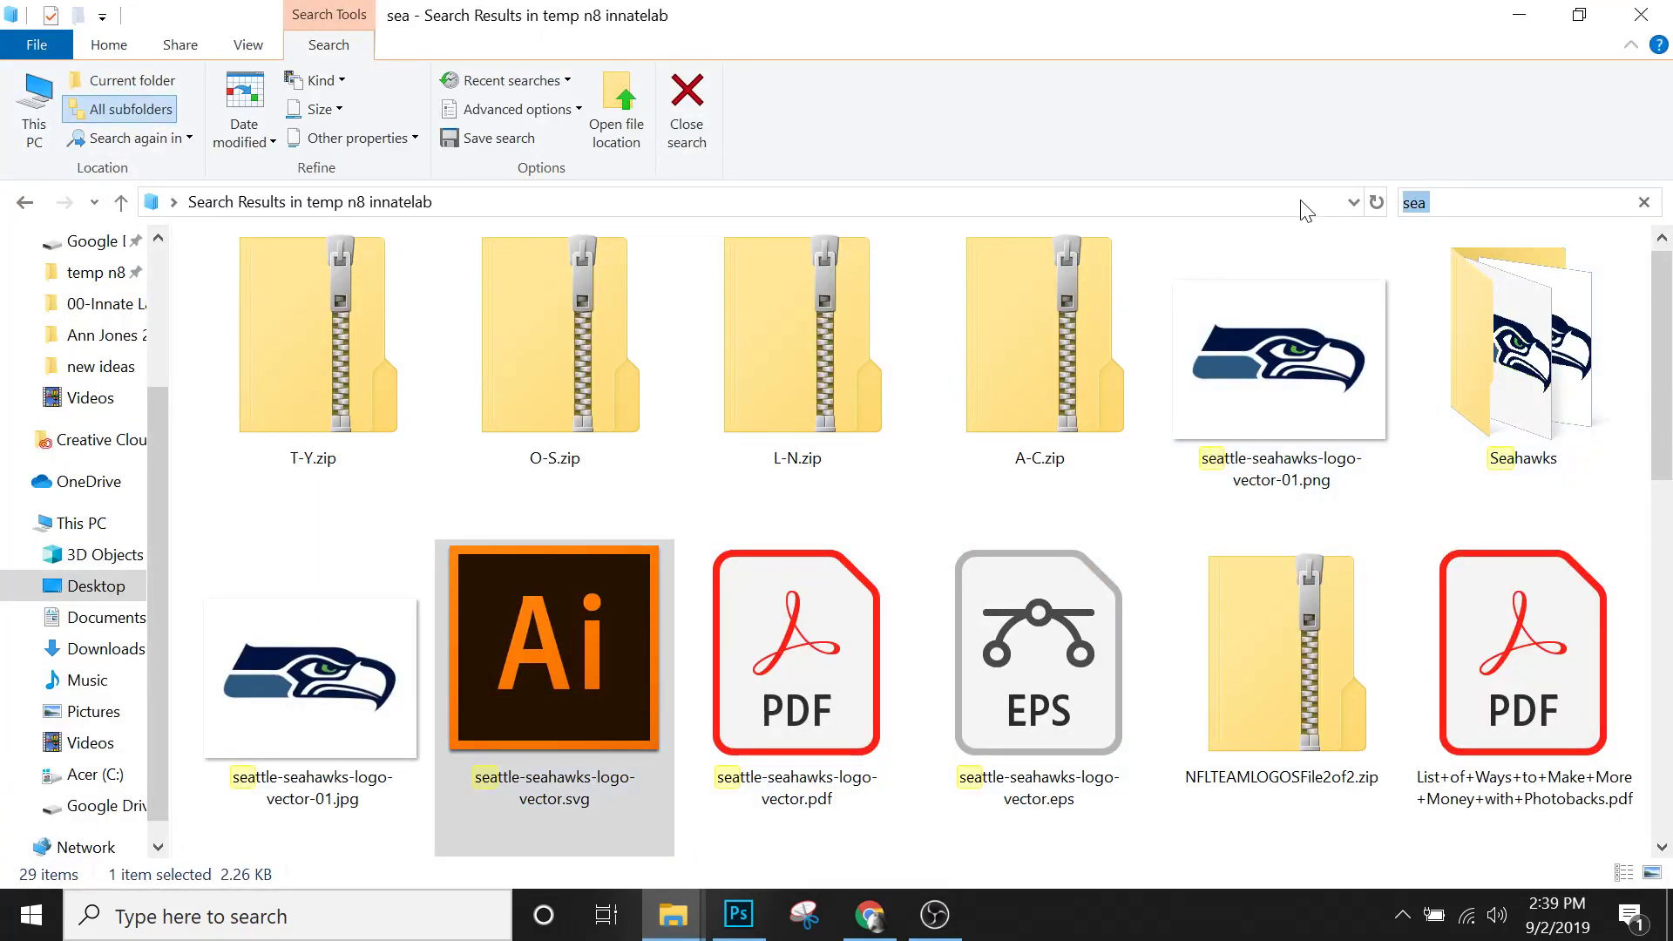
key("BackSpace")
type("brow")
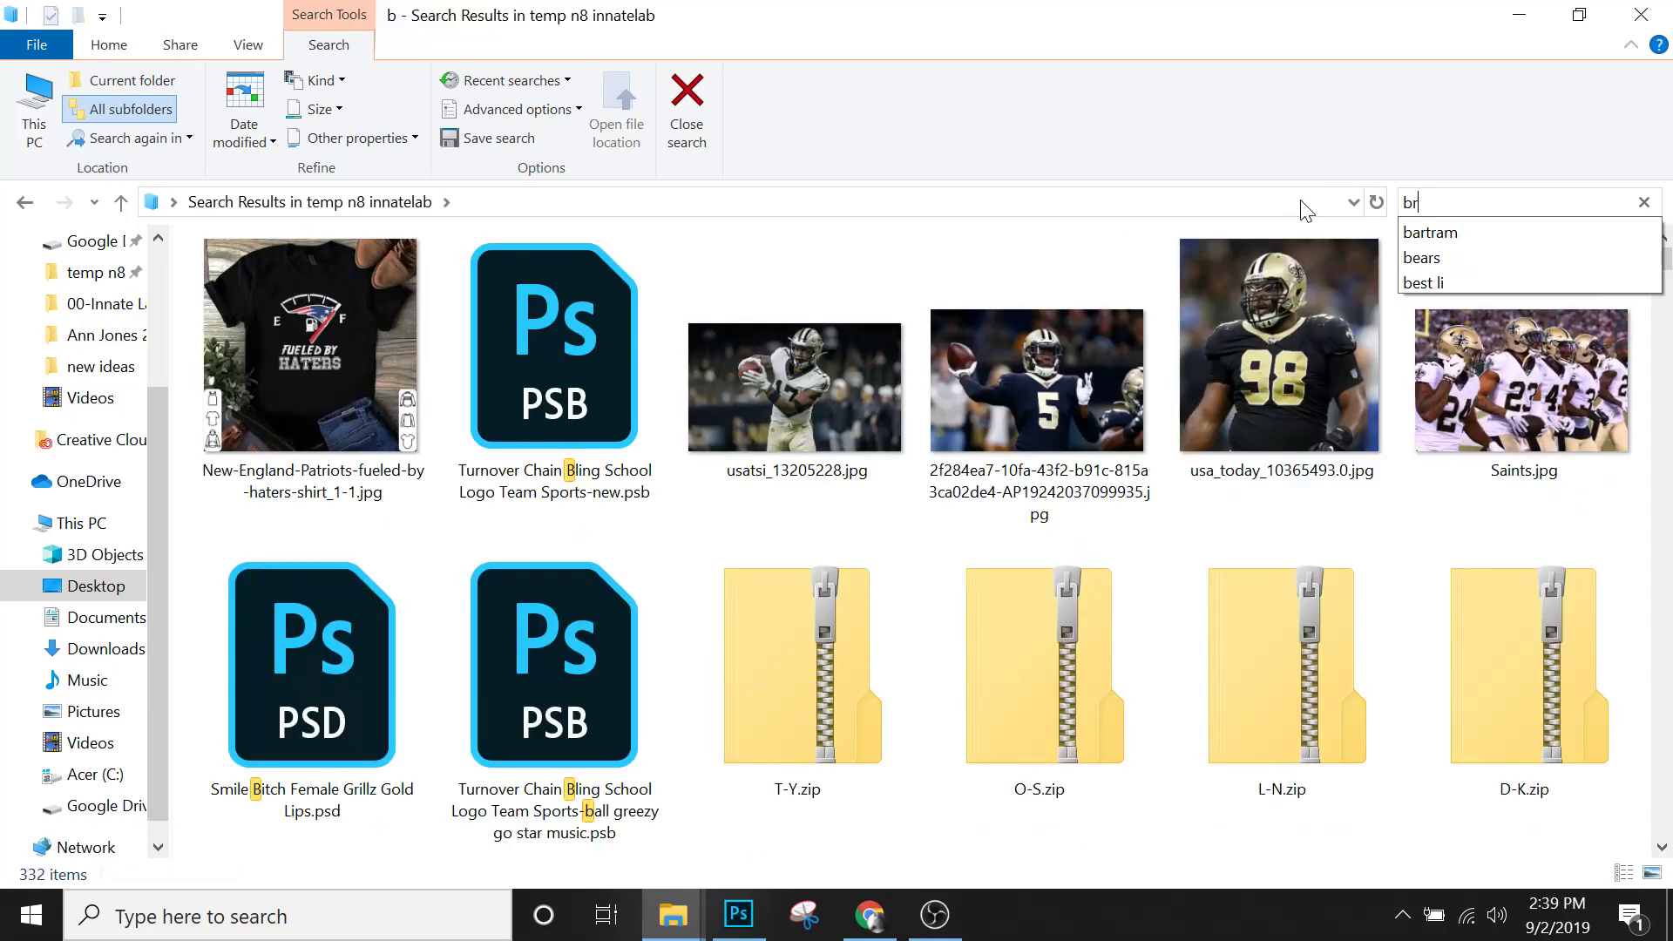
key("Return")
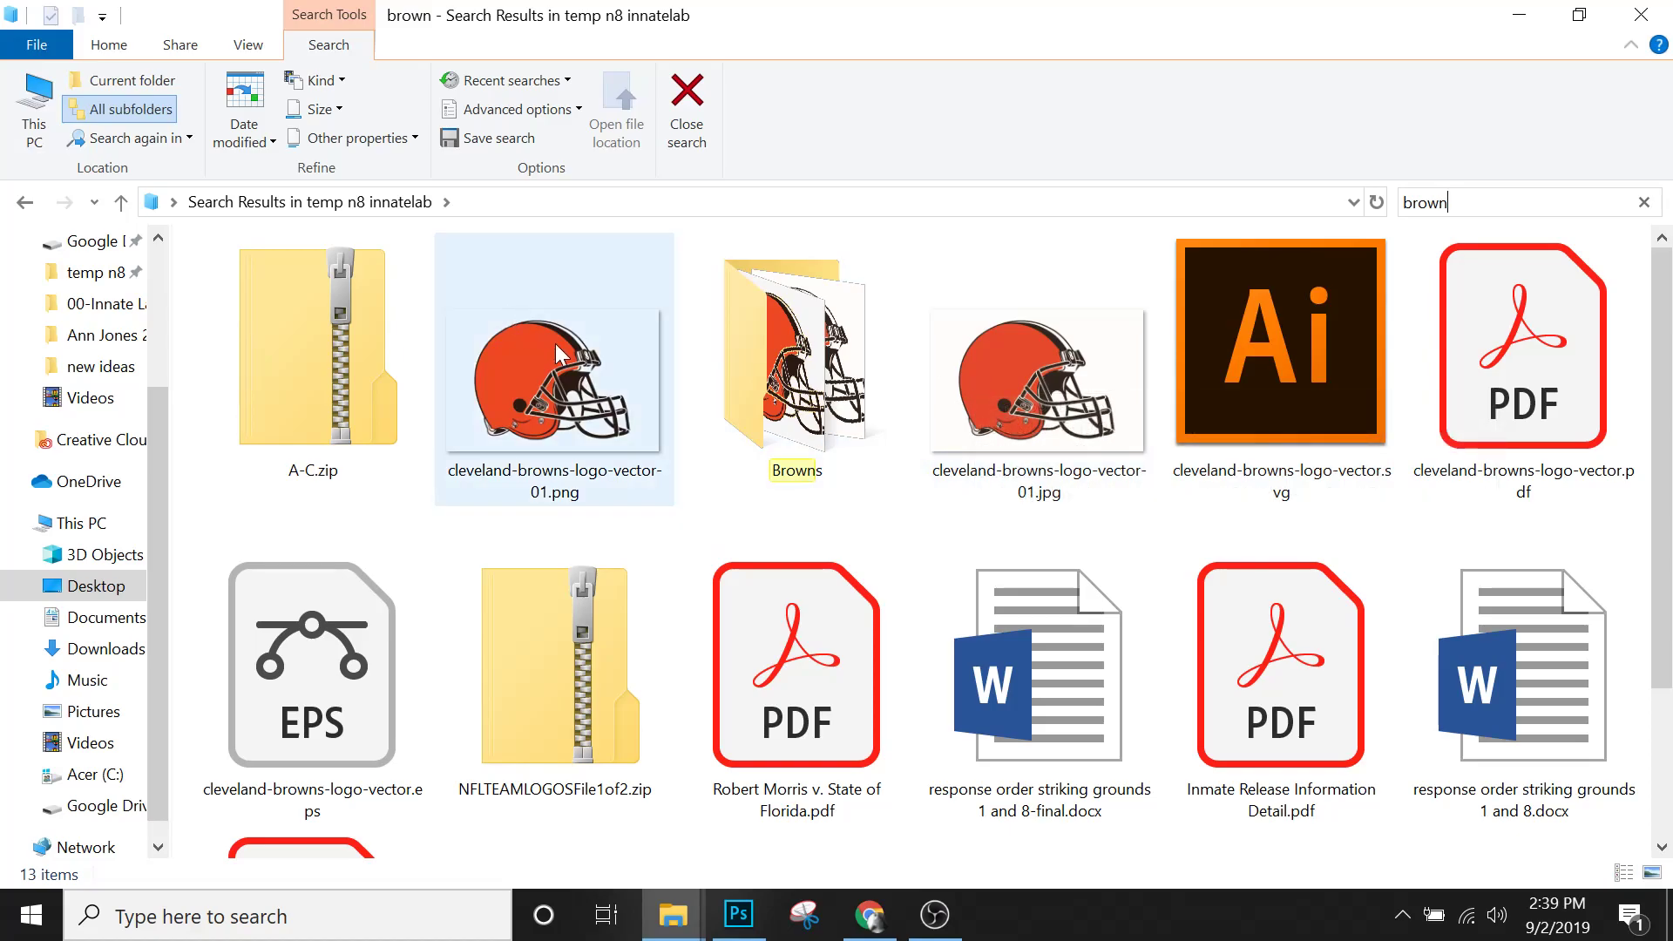
Place cleveland-browns-logo-vector.svg into the Photoshop Turnover Chain document, scaled to about 277%, and position it at the bottom of the chain.
left_click_drag(1283, 347, 1046, 728)
left_click_drag(916, 510, 846, 659)
left_click_drag(1002, 610, 1037, 594)
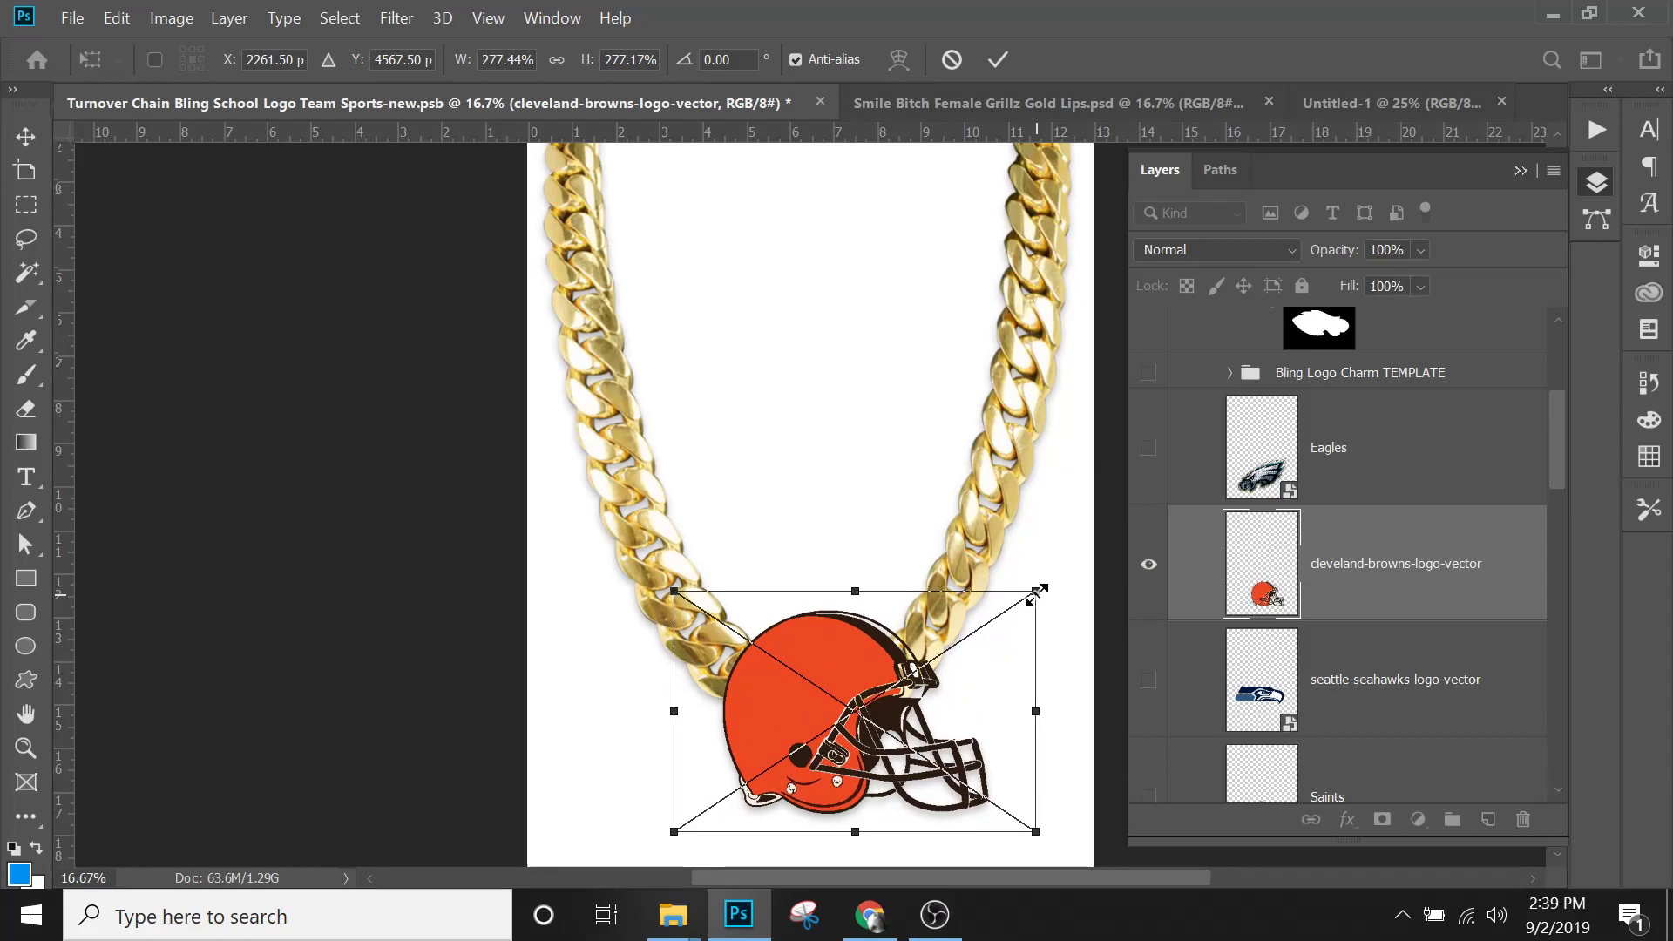
key("Return")
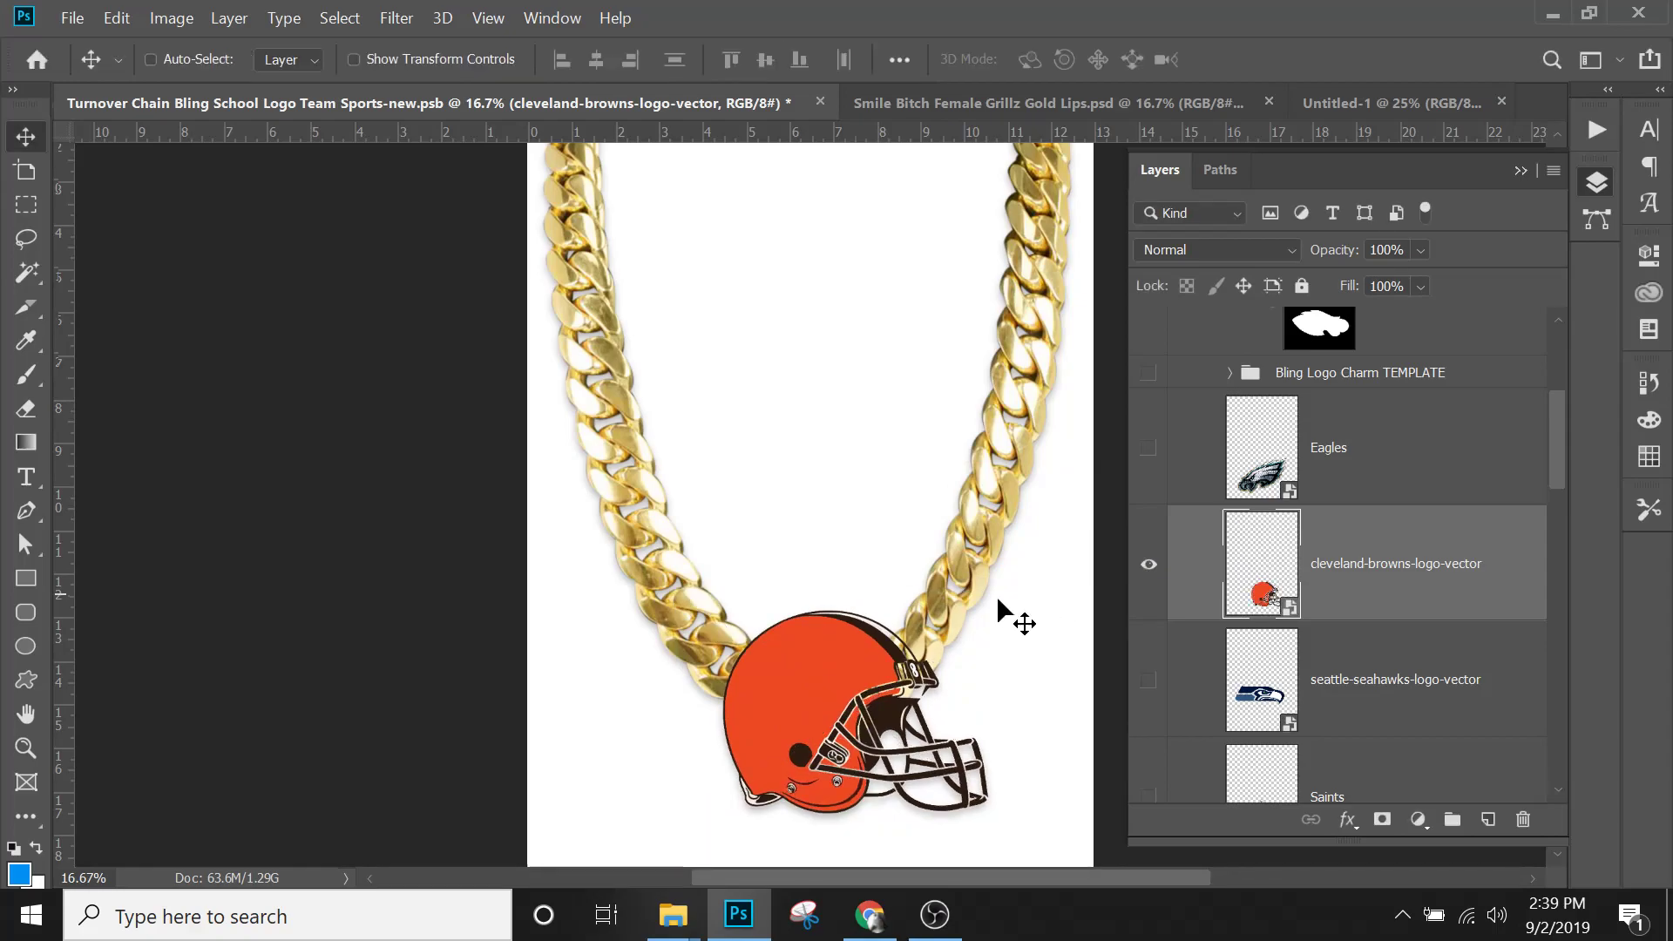
left_click_drag(824, 655, 813, 681)
scroll(849, 632, "down", 1)
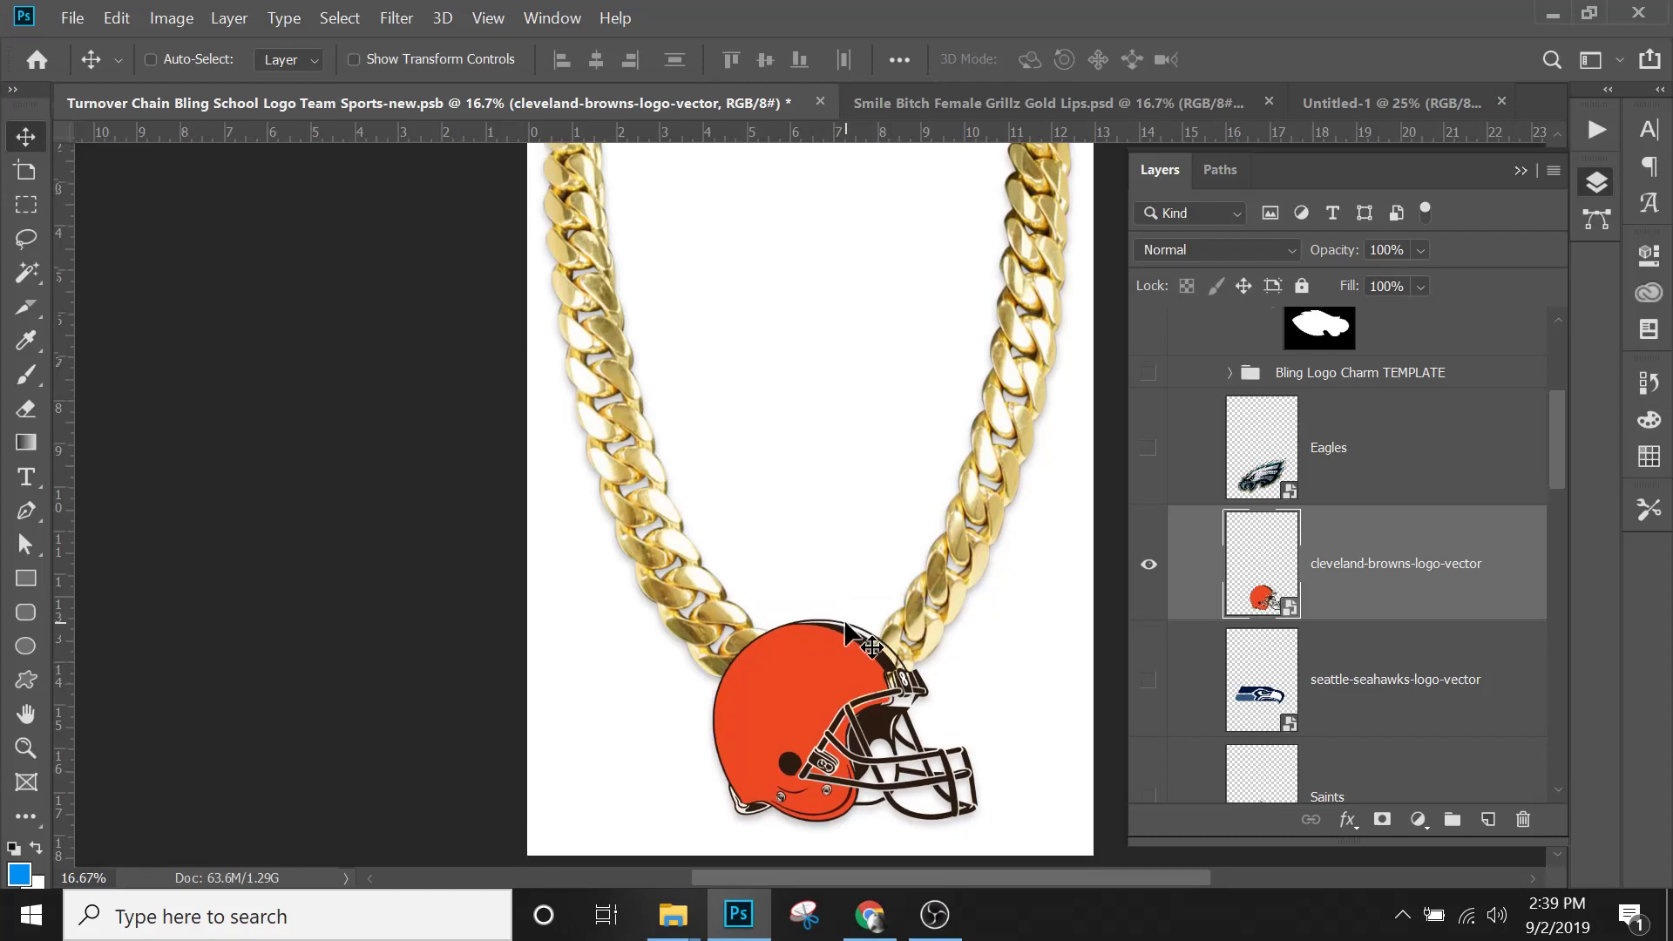
scroll(850, 632, "down", 1)
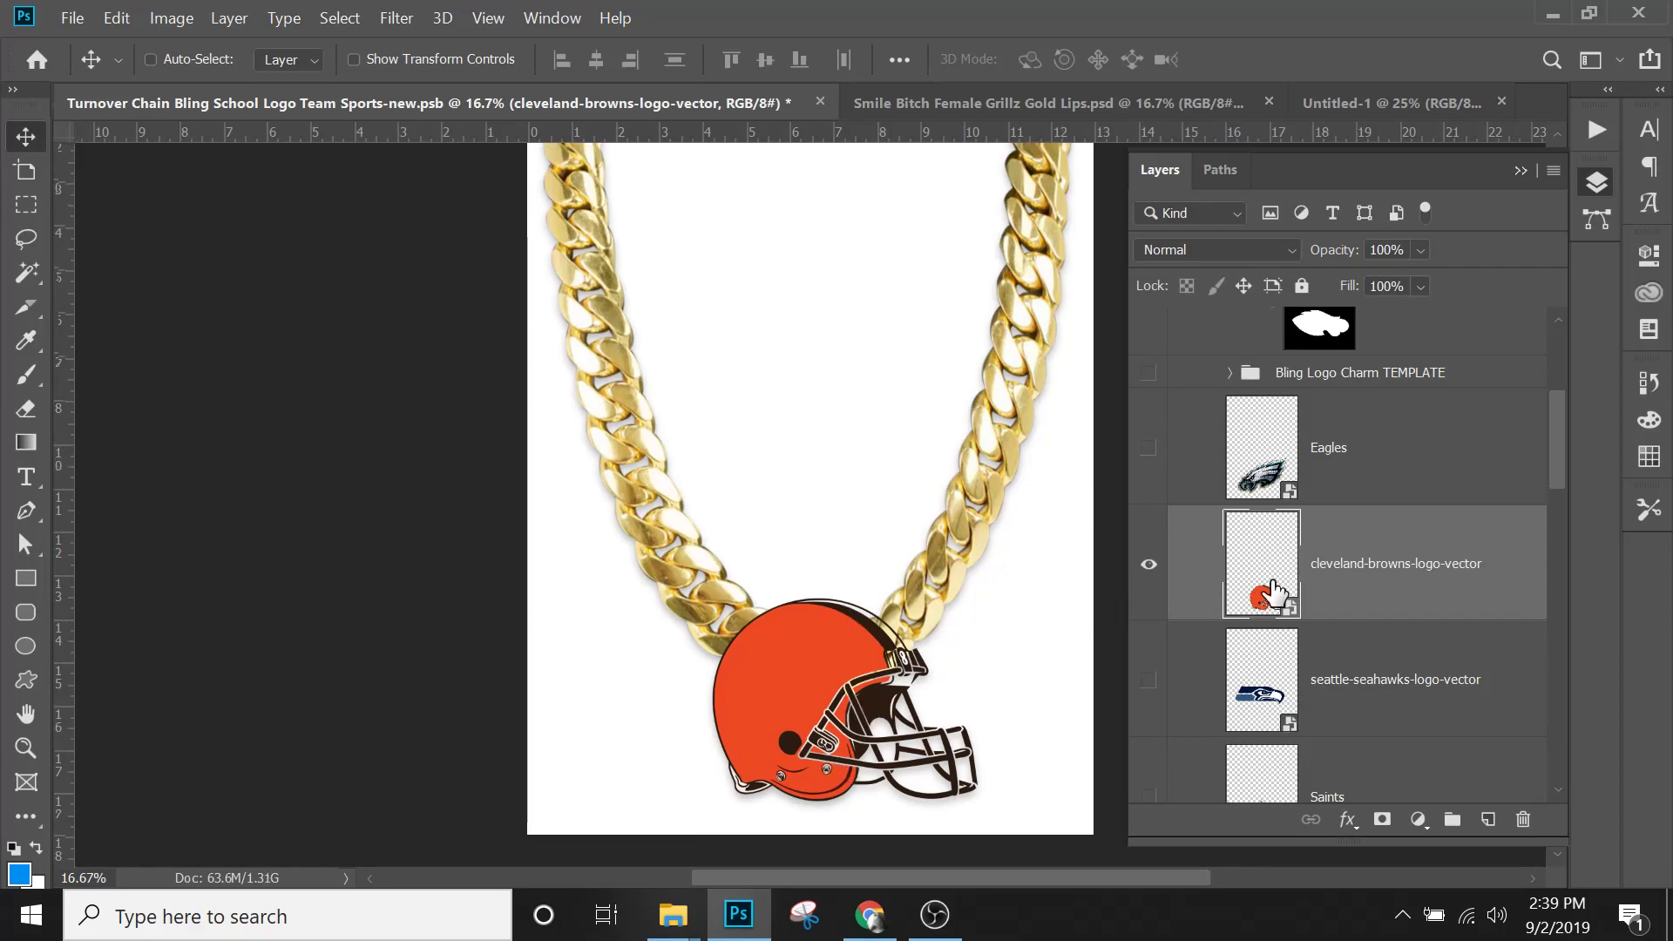
Add a 54 px white outside Stroke at 100% opacity to the cleveland-browns-logo-vector layer.
left_click(1348, 819)
left_click(1405, 634)
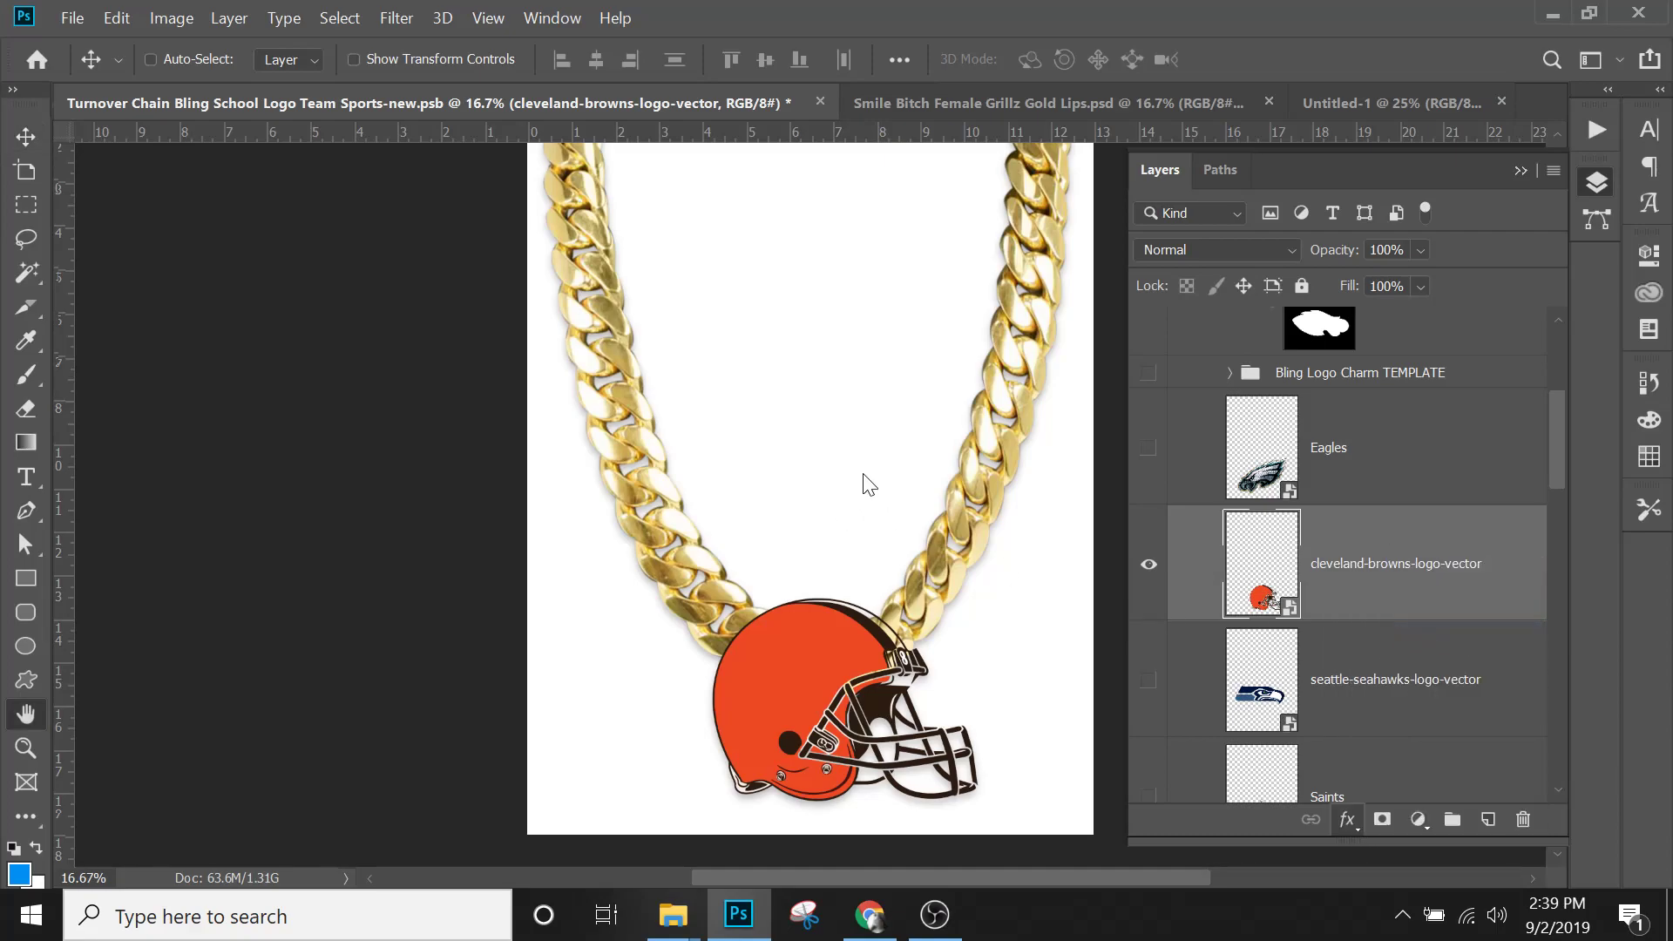
left_click_drag(907, 85, 1225, 85)
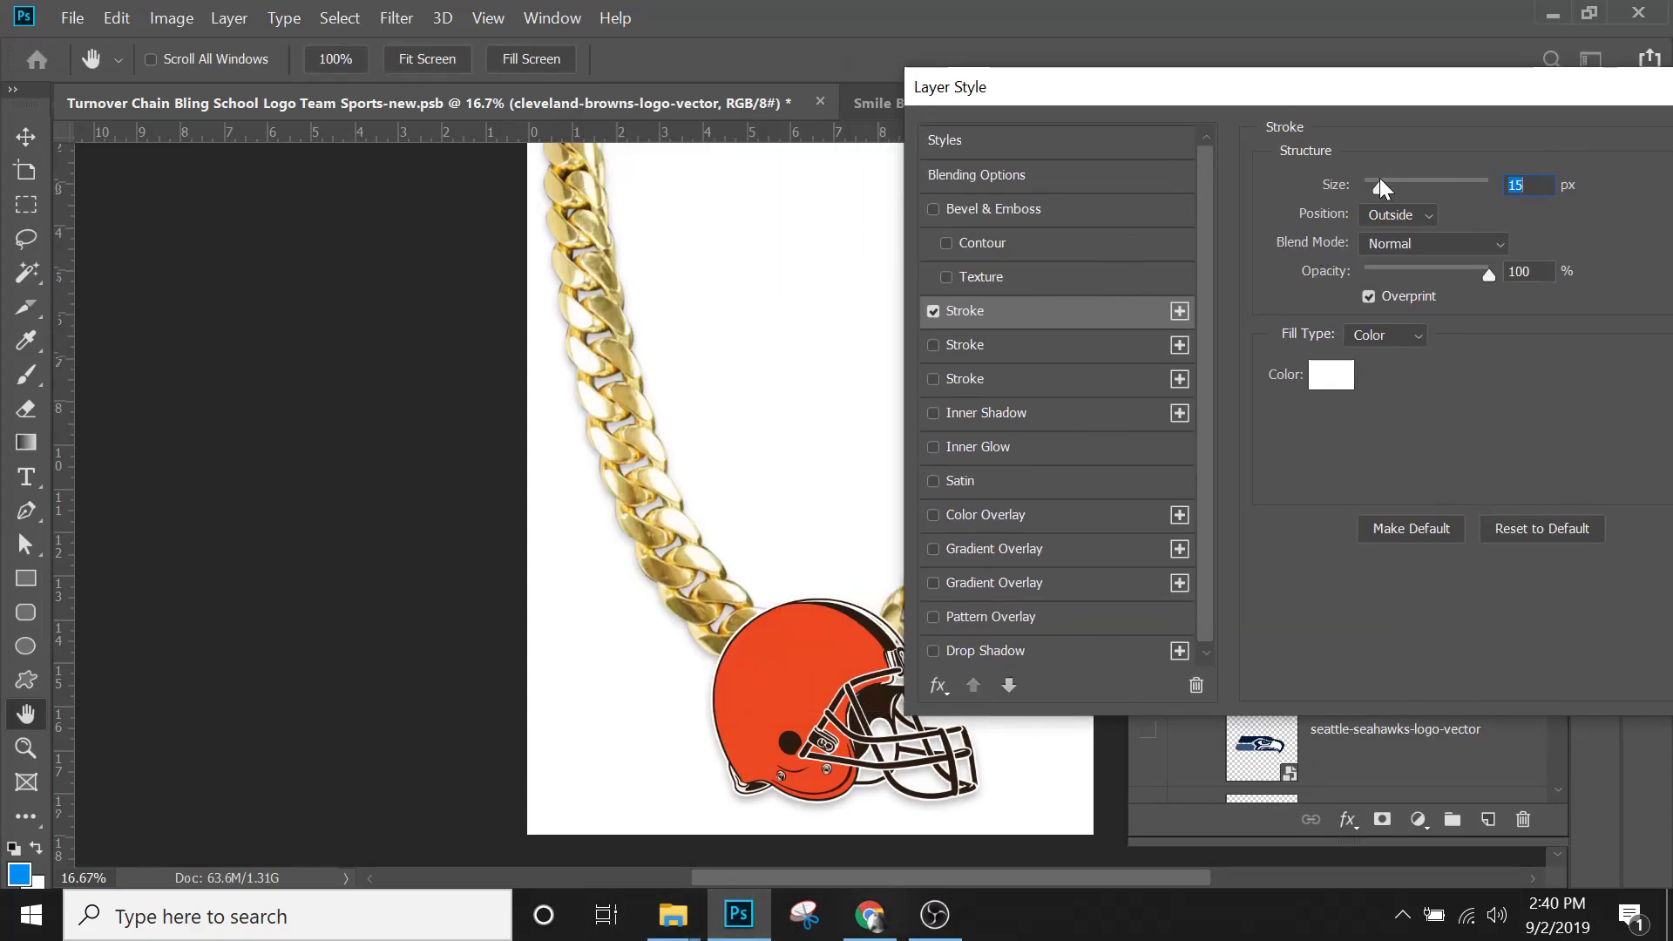
left_click_drag(1381, 185, 1403, 187)
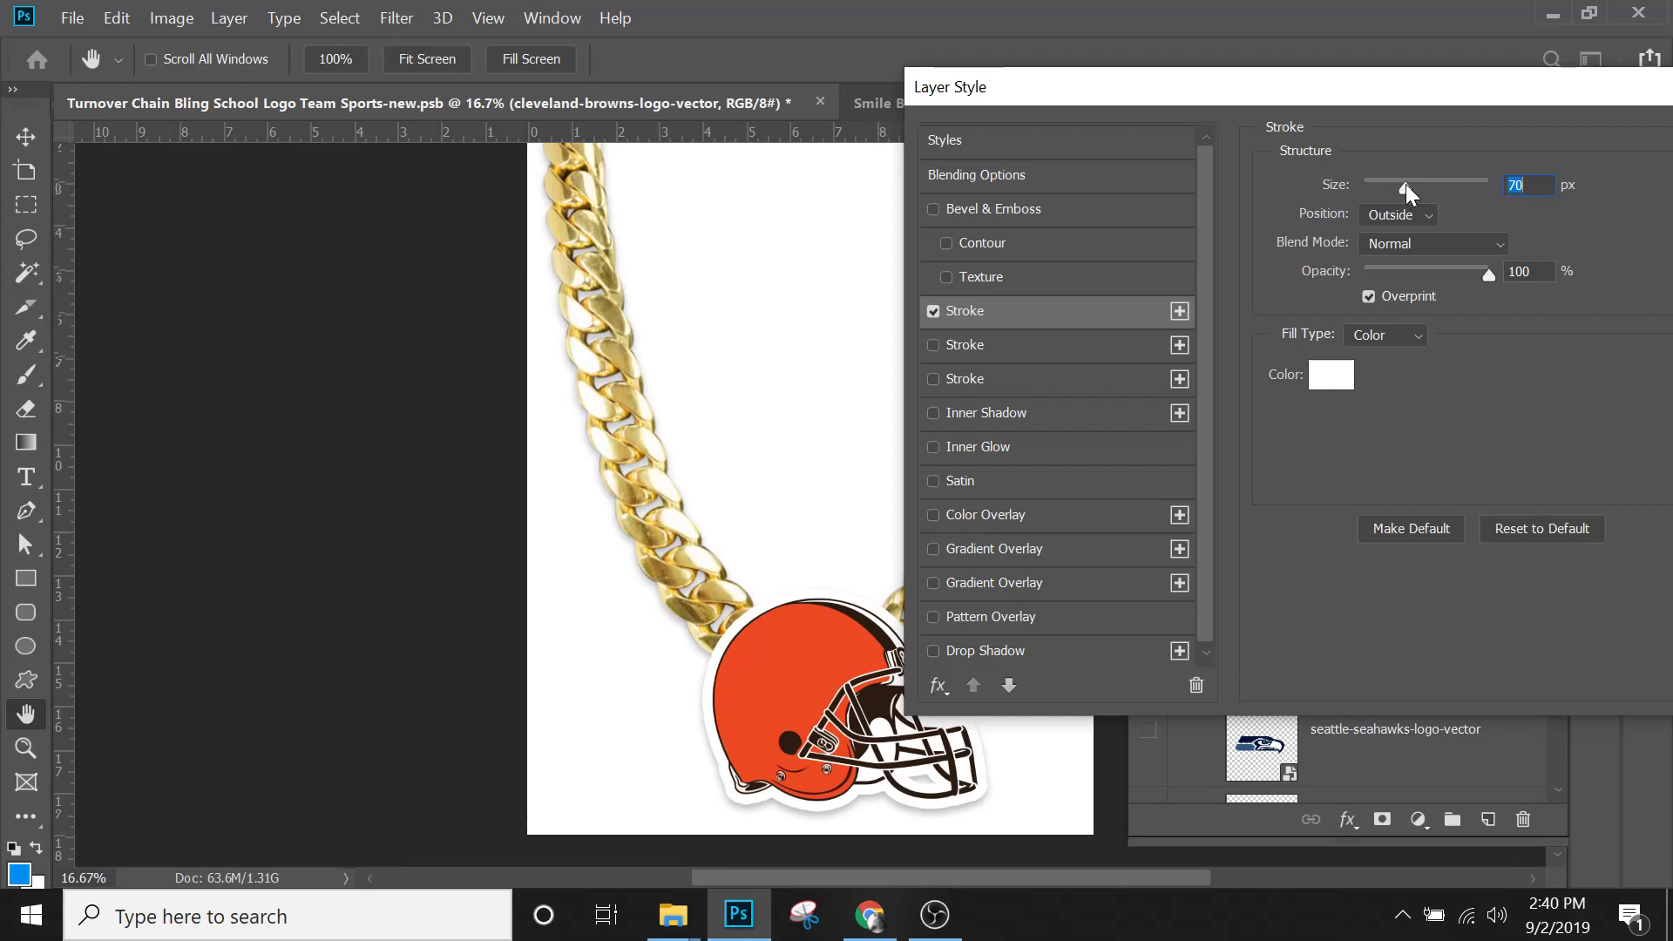
left_click_drag(1405, 183, 1398, 176)
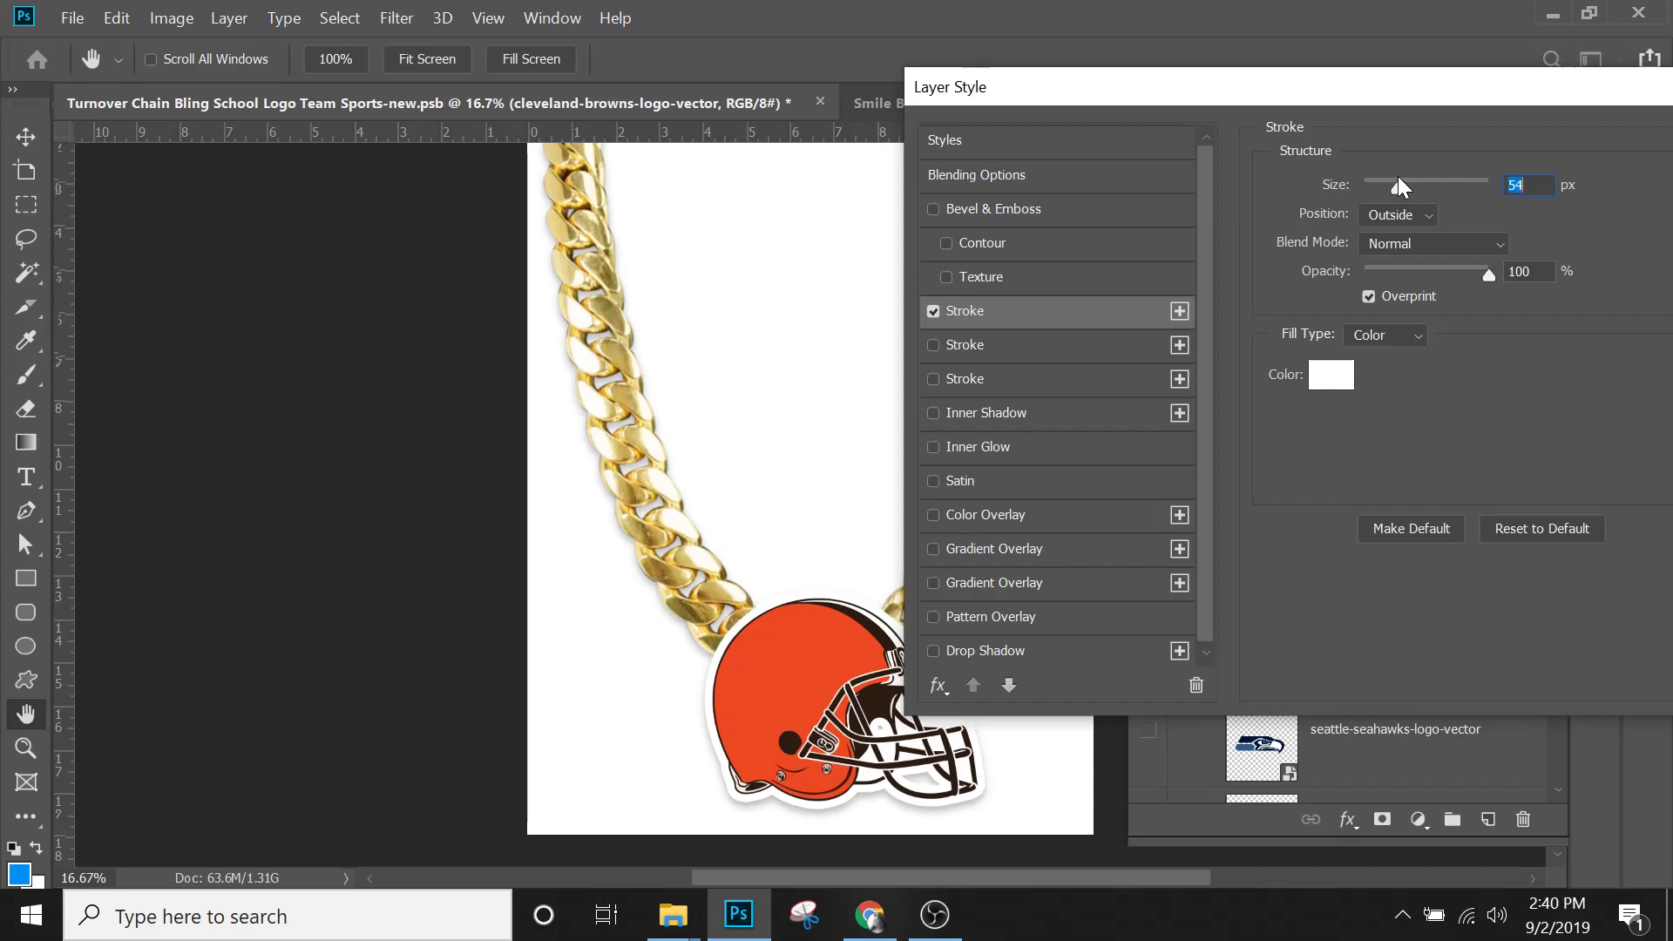
left_click_drag(1274, 96, 827, 72)
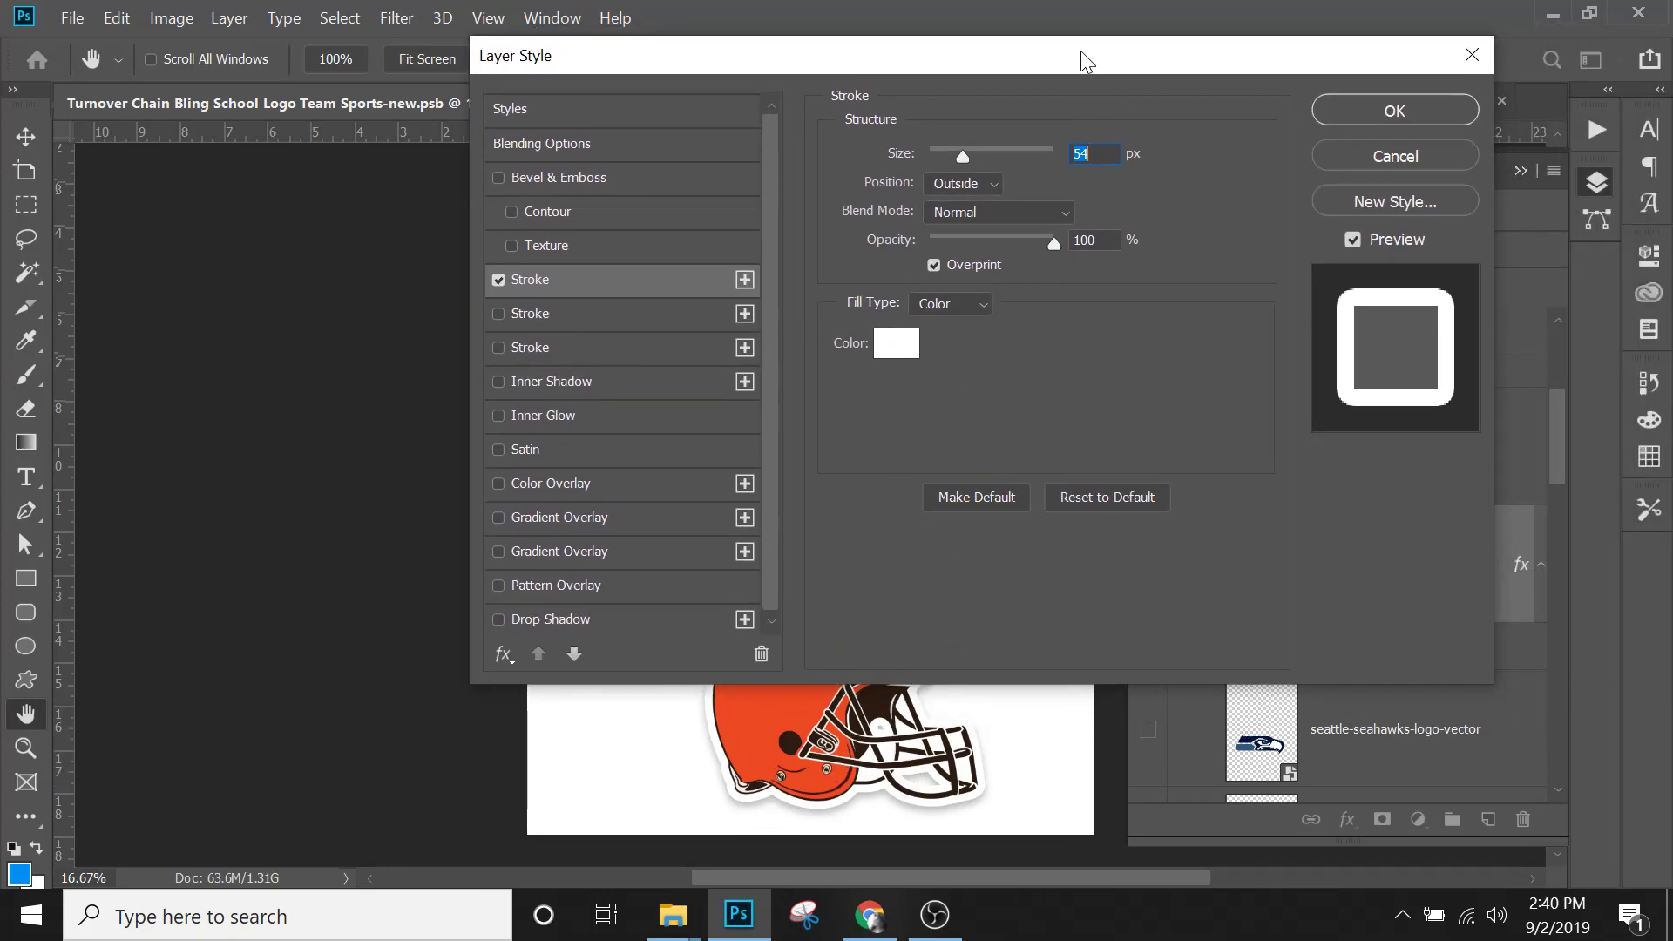
left_click_drag(1081, 52, 982, 74)
left_click(1319, 137)
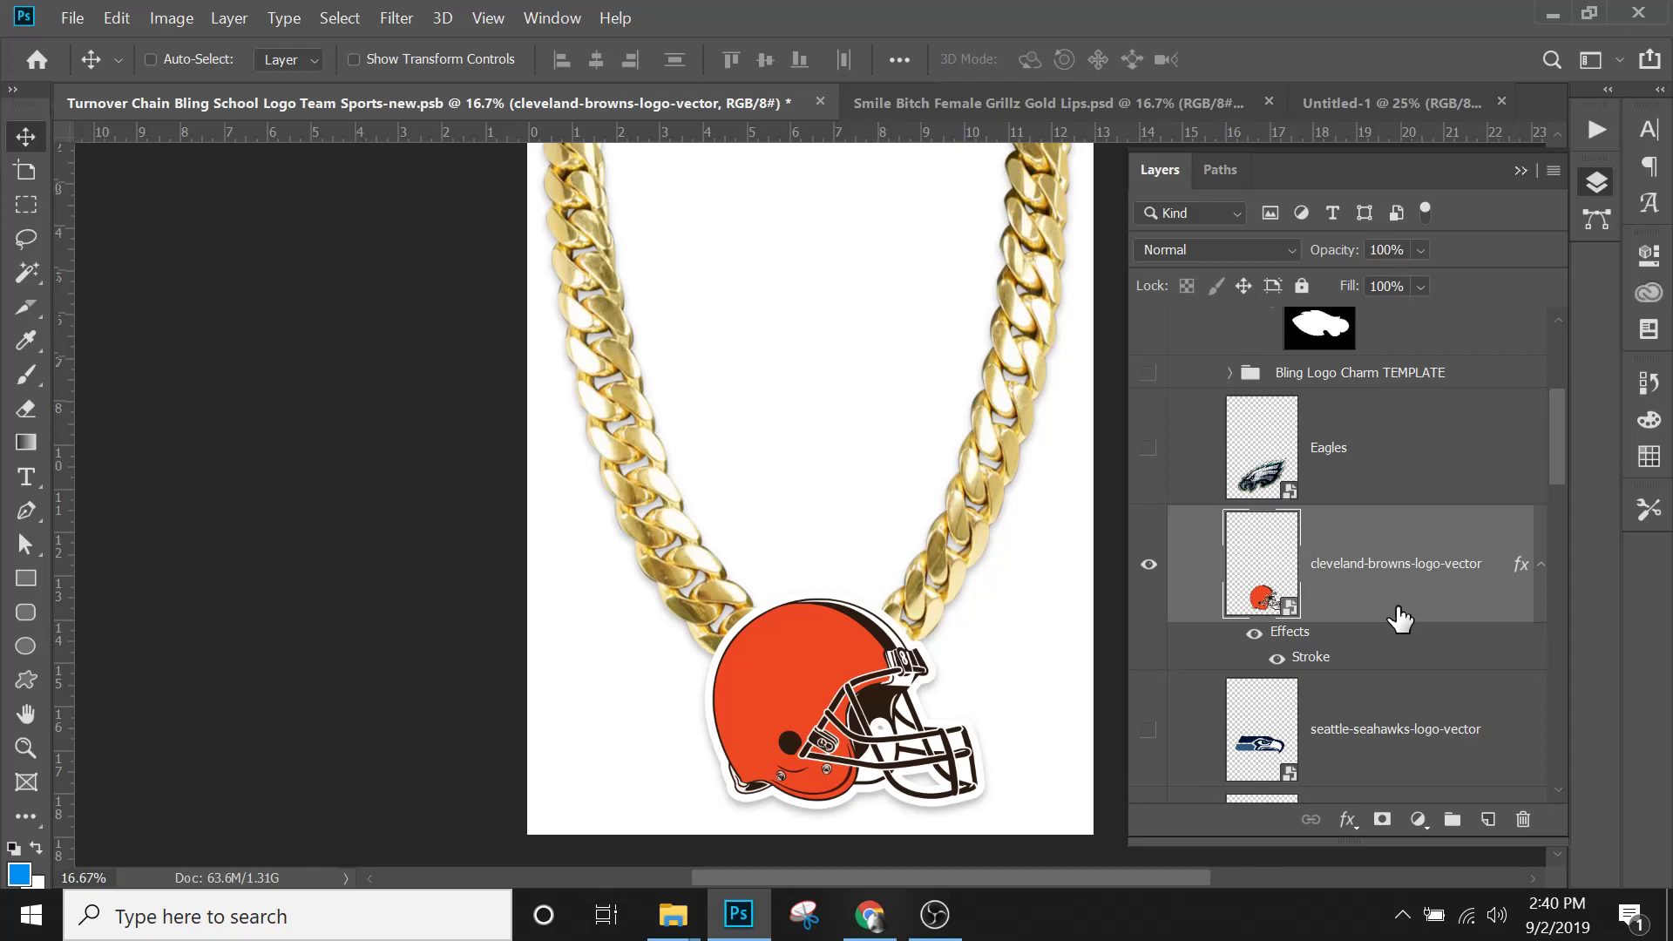
Convert the stroked cleveland-browns-logo-vector layer to a smart object and shift the helmet slightly left on the chain.
right_click(1359, 589)
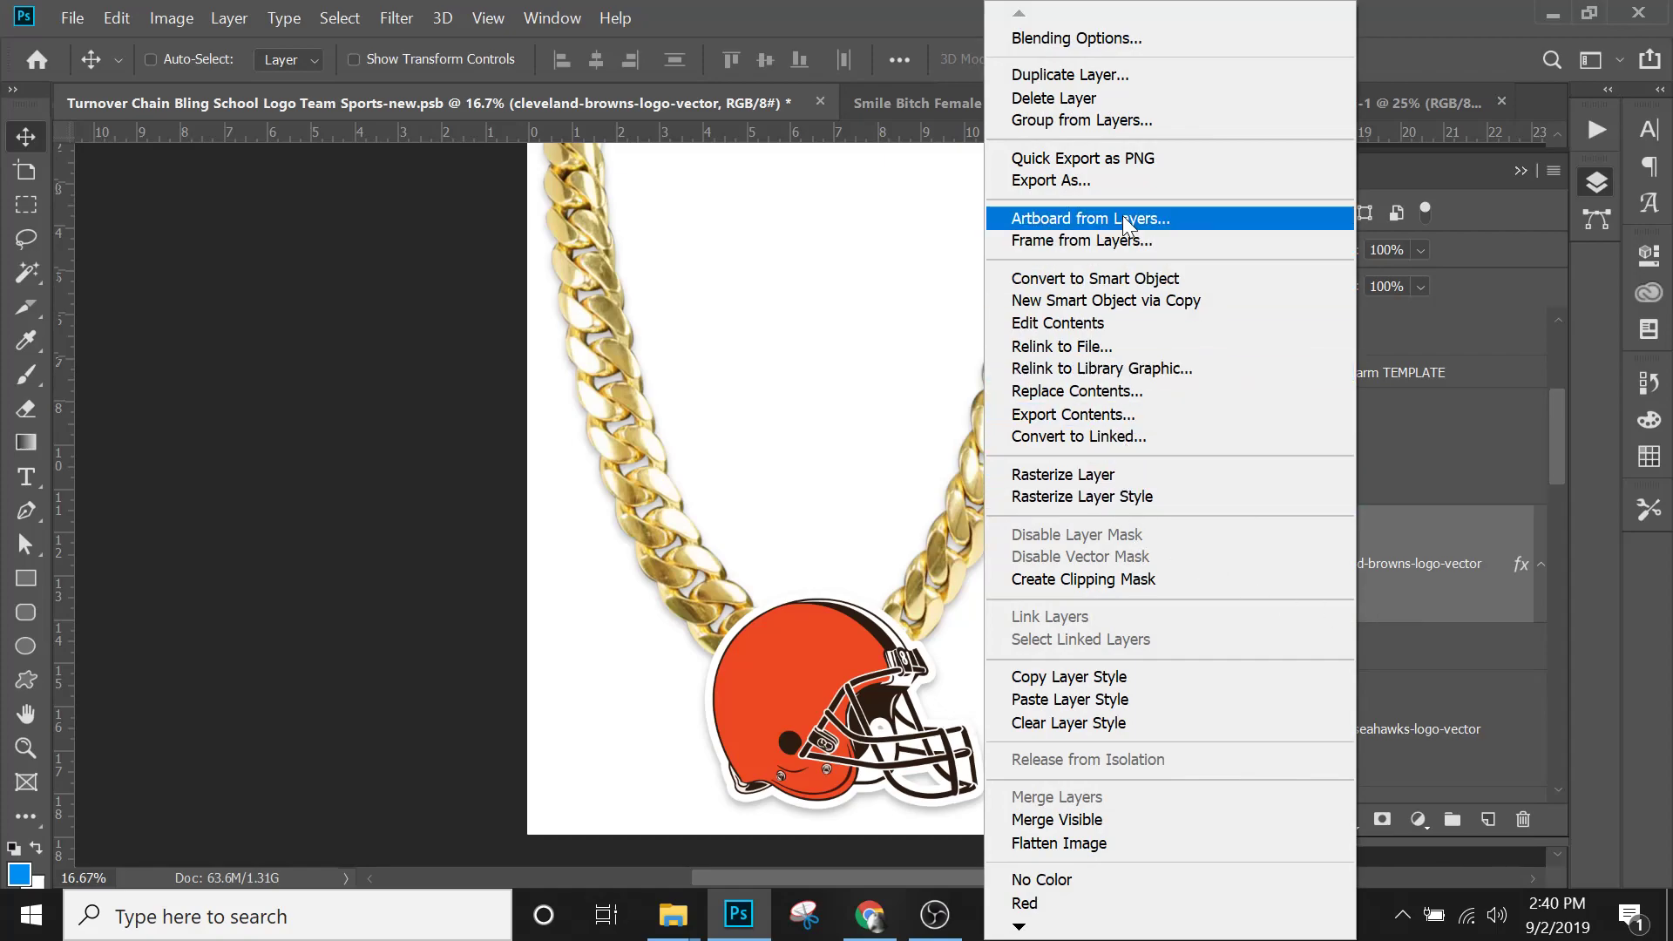
left_click(1431, 591)
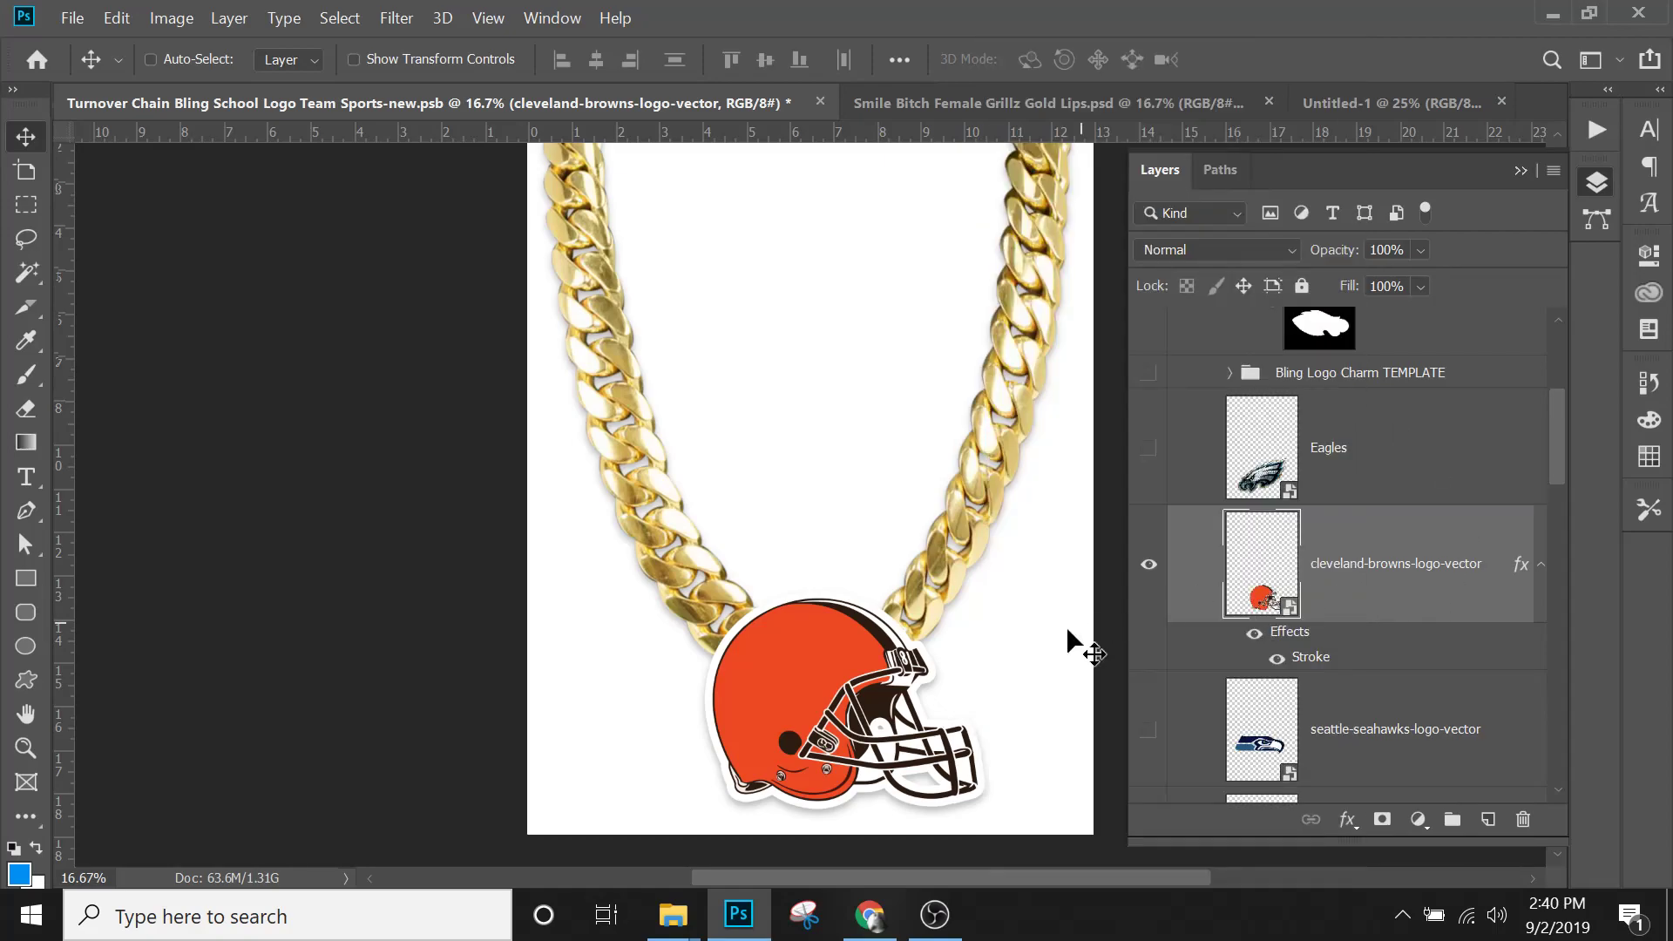
right_click(1375, 566)
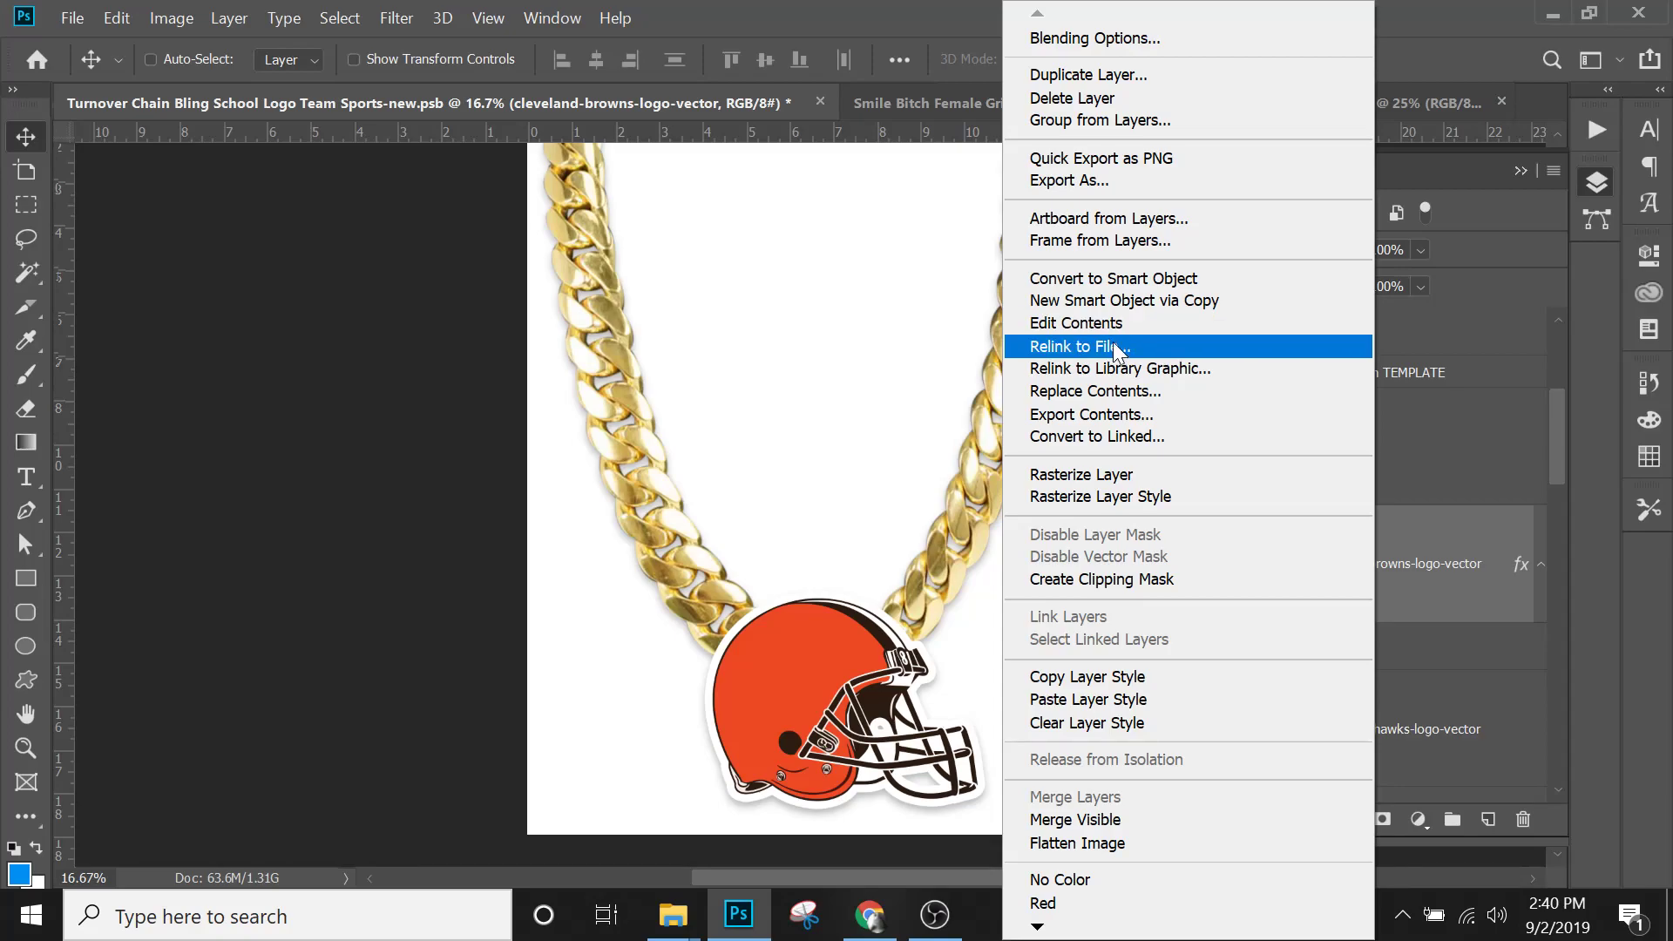
left_click(1124, 277)
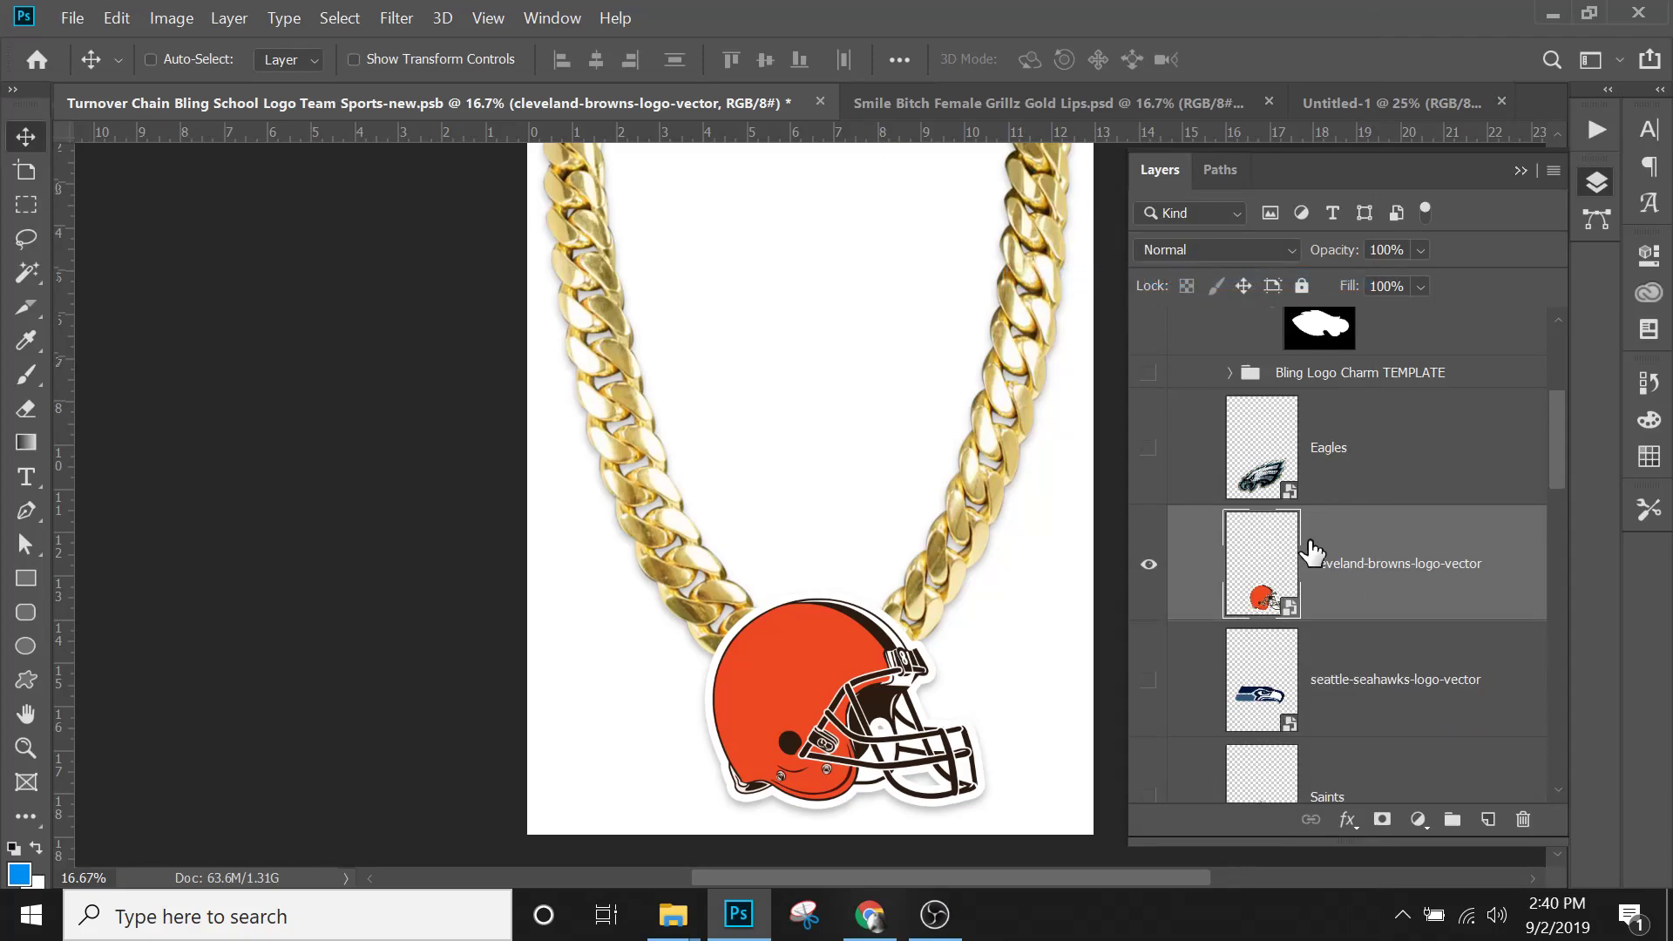
mouse_move(788, 704)
left_mouse_down()
mouse_move(787, 672)
mouse_move(767, 708)
left_mouse_up()
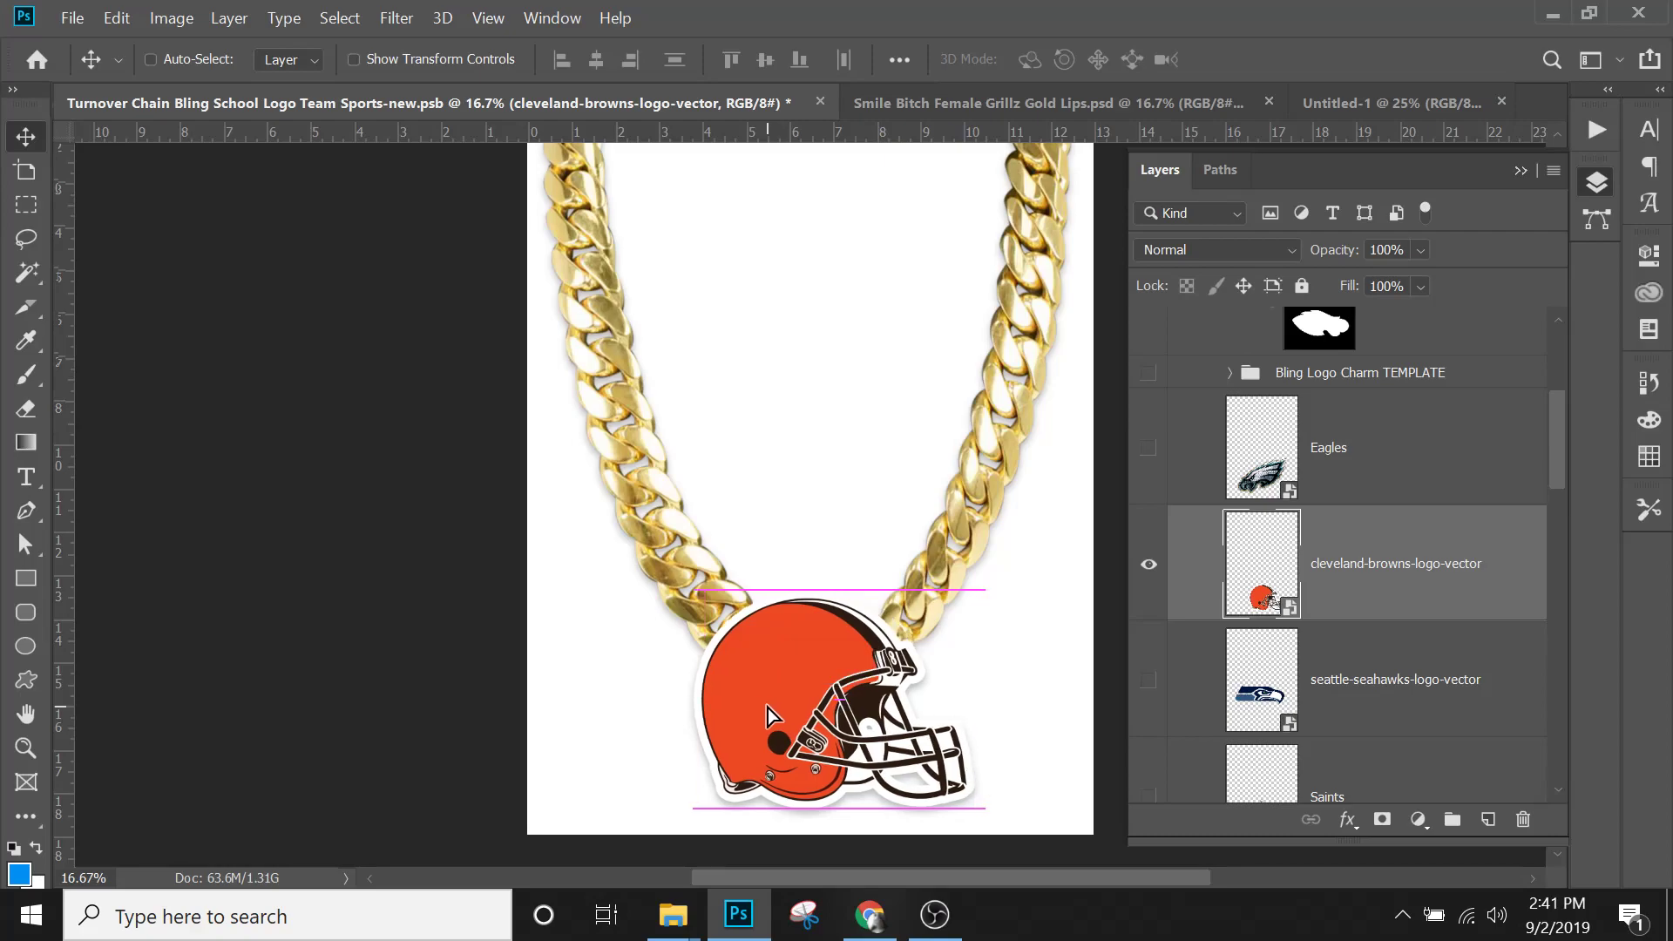
Expand the Bling Logo Charm TEMPLATE group and look through its layers 1 to 5.
left_click(1334, 376)
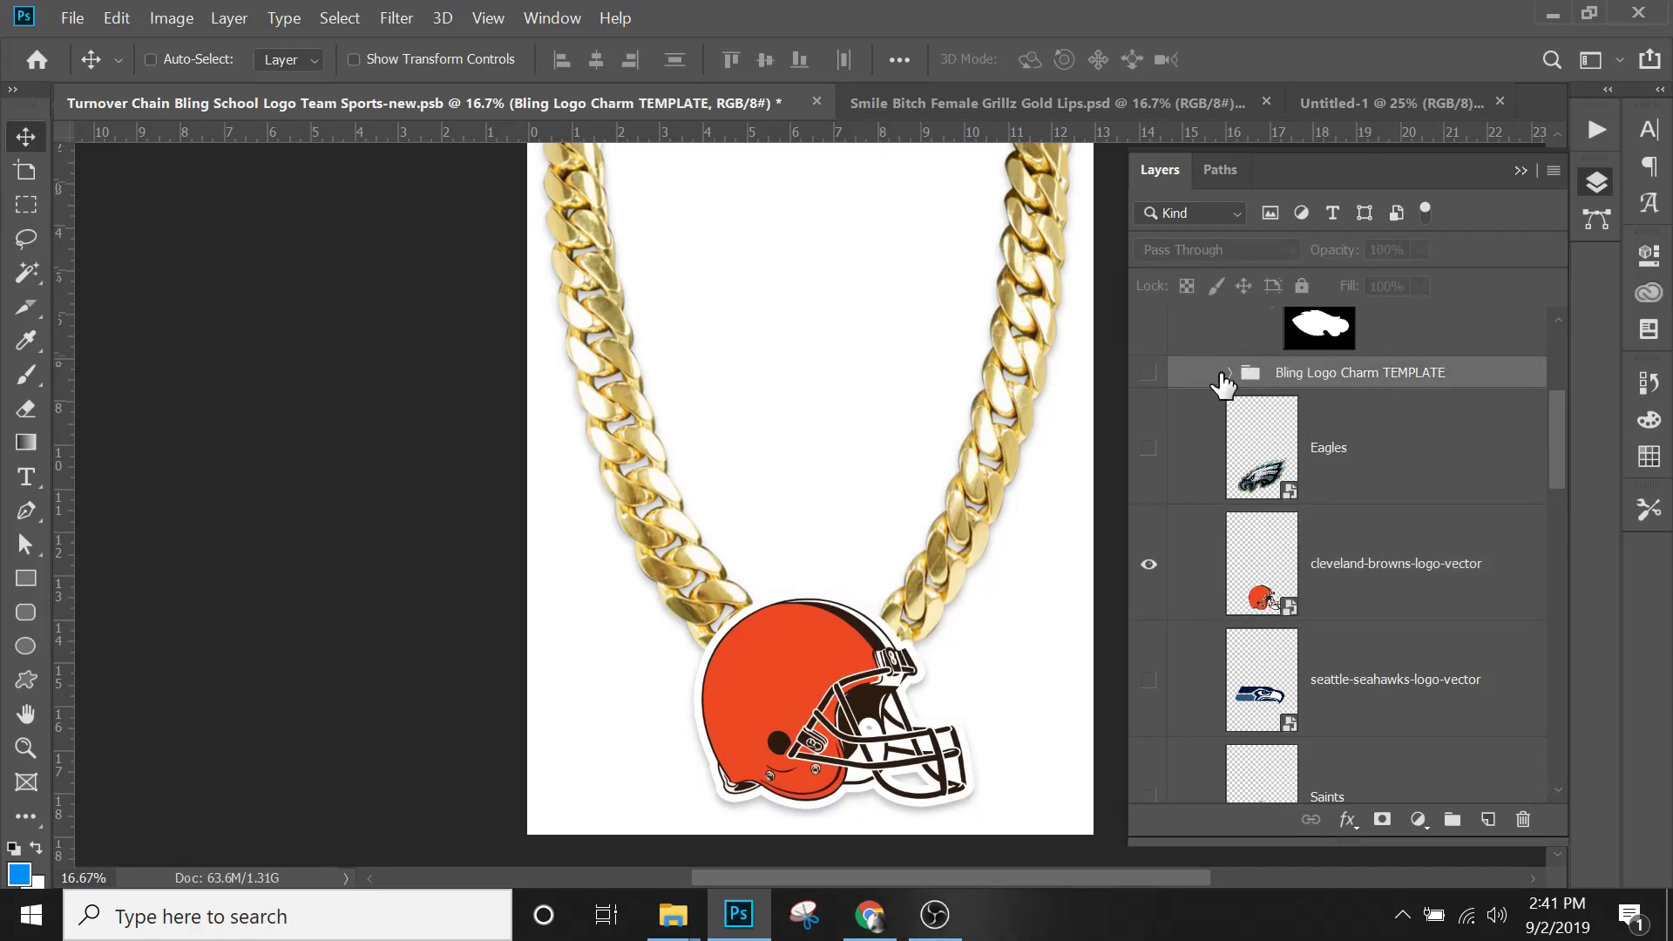
left_click(1230, 373)
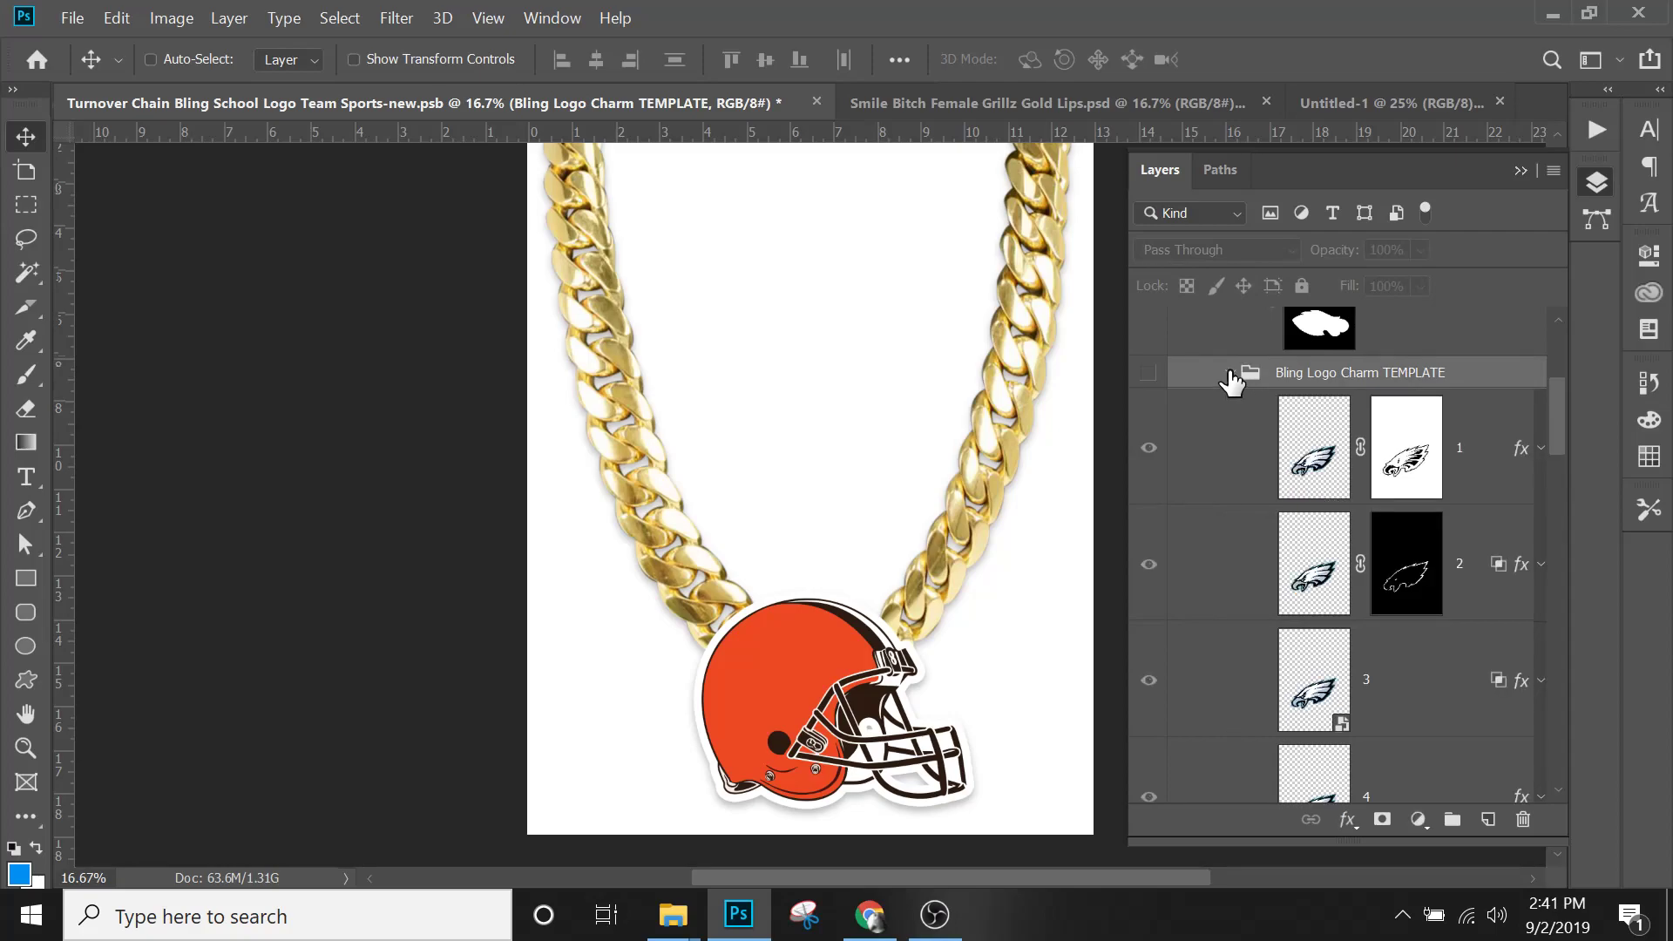
scroll(1263, 418, "down", 3)
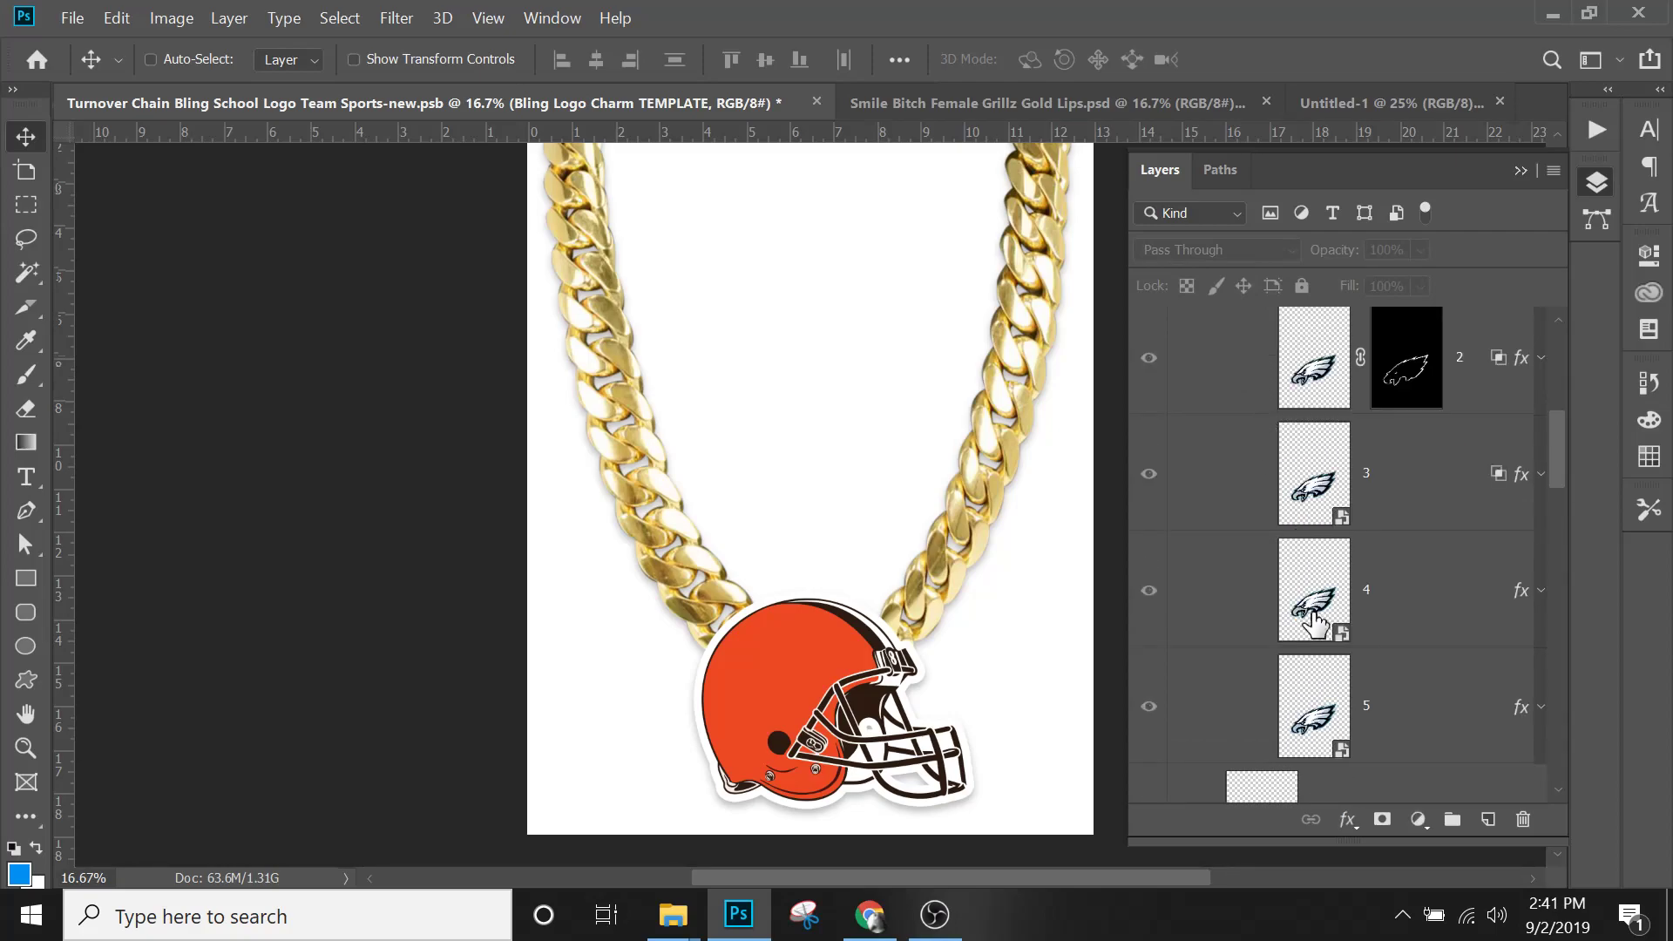
scroll(1315, 693, "up", 2)
scroll(1311, 689, "up", 2)
scroll(1307, 627, "down", 2)
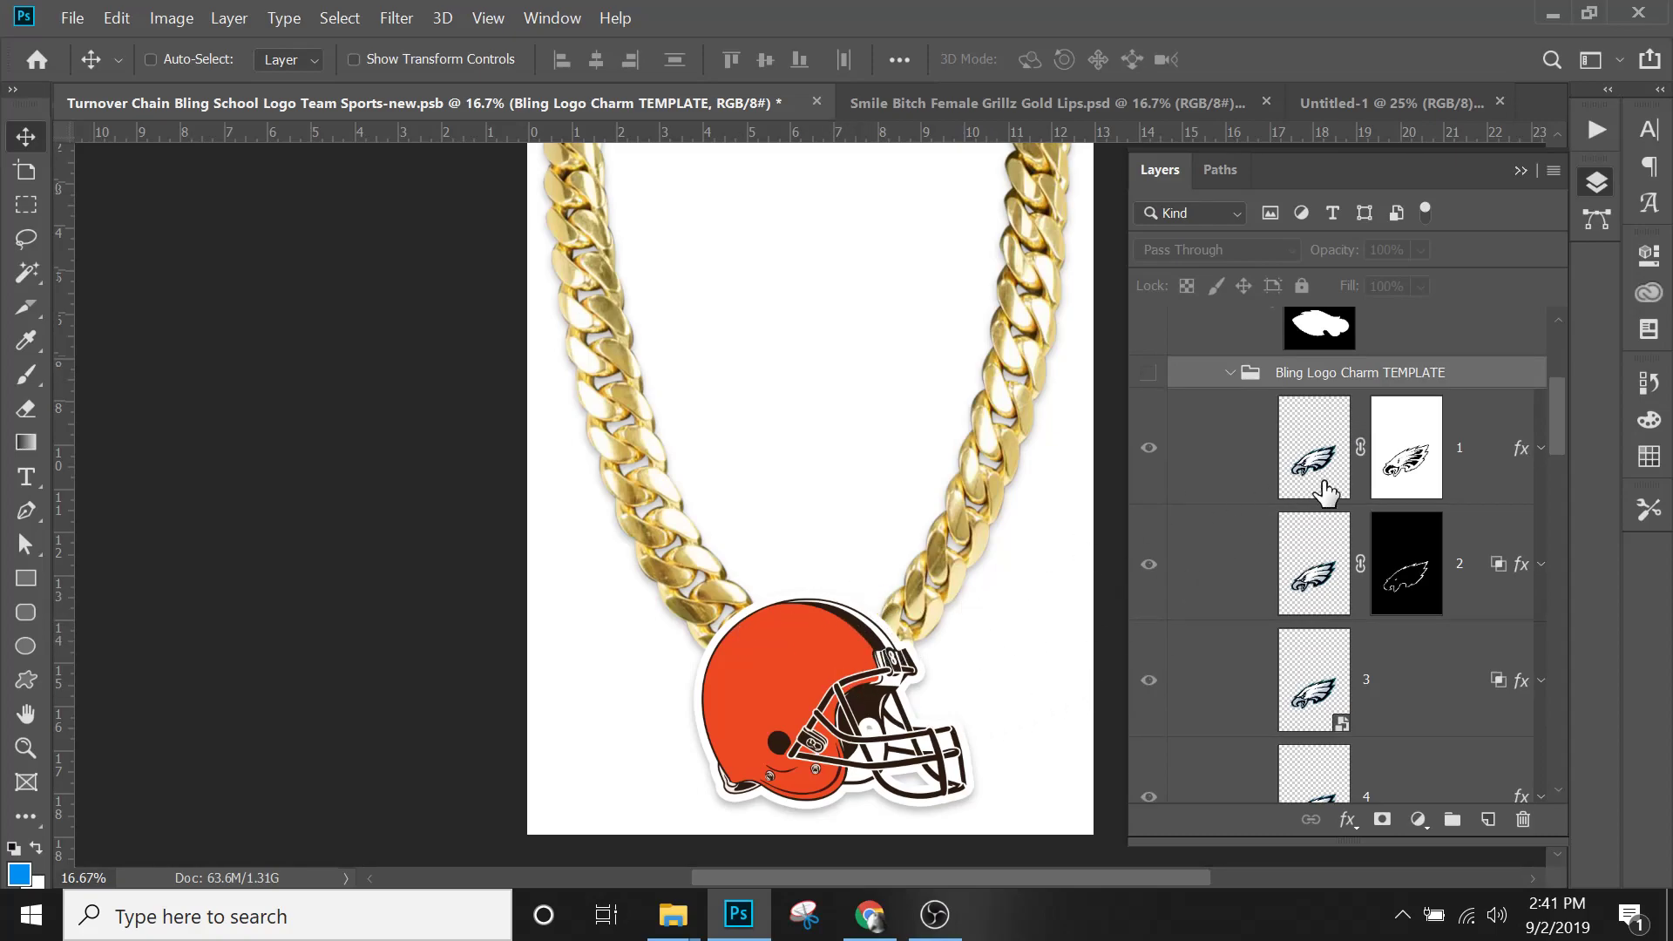
Duplicate the Bling Logo Charm TEMPLATE group as Browns and turn on the new group's visibility.
scroll(1334, 484, "down", 5)
scroll(1326, 478, "up", 3)
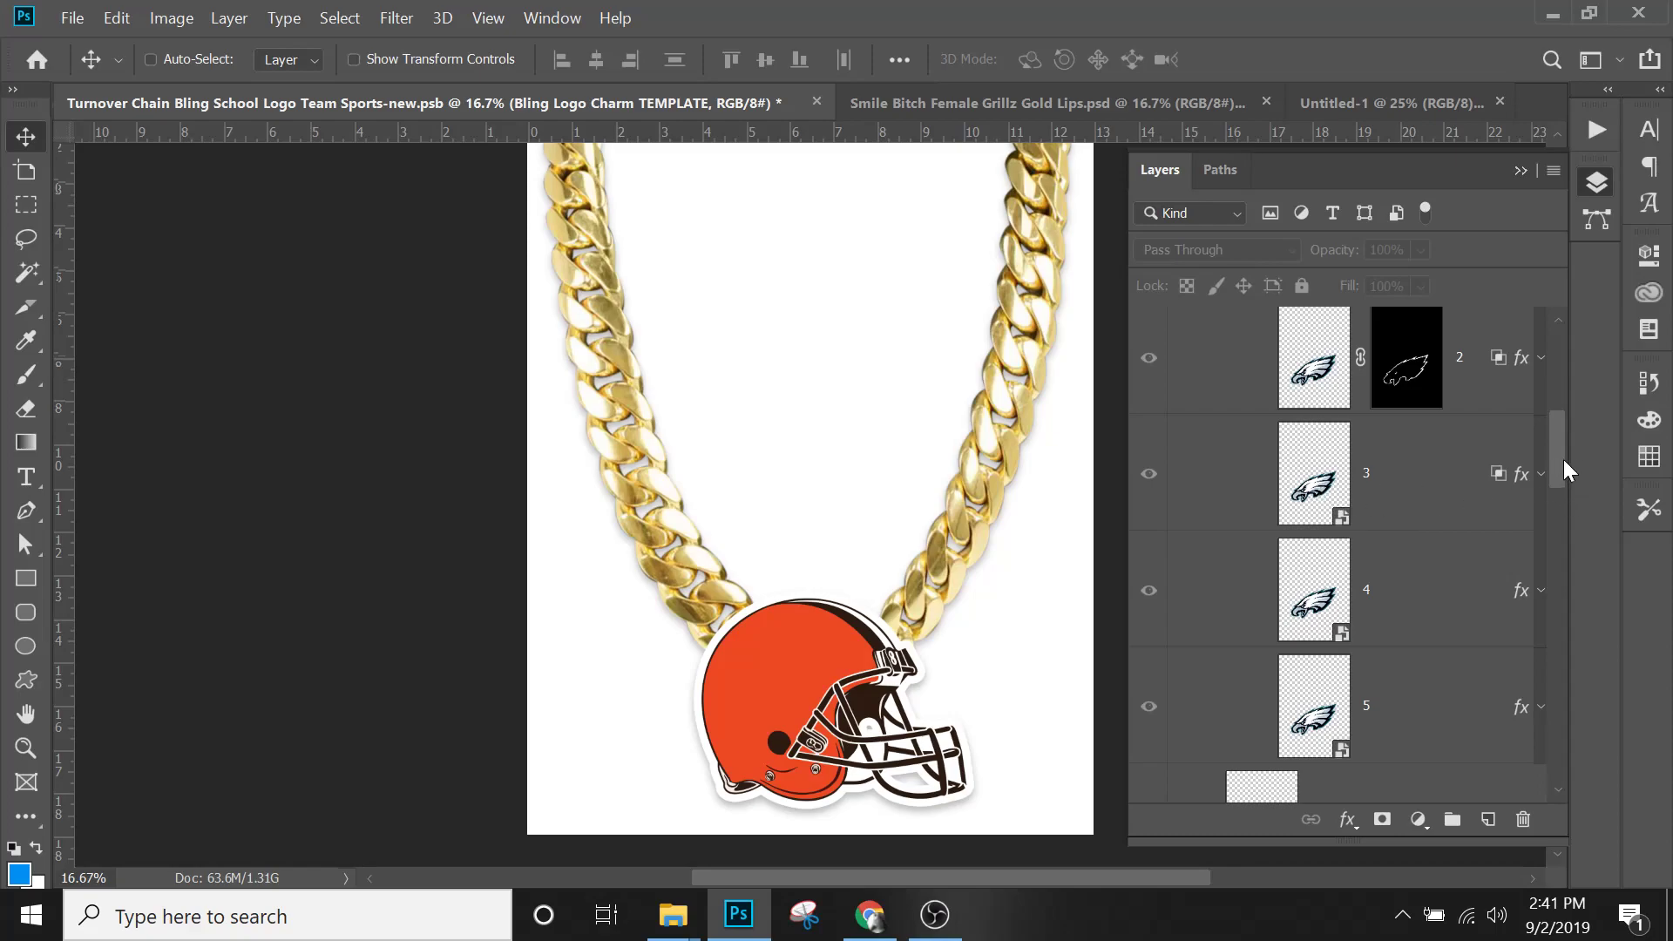
scroll(1301, 554, "down", 5)
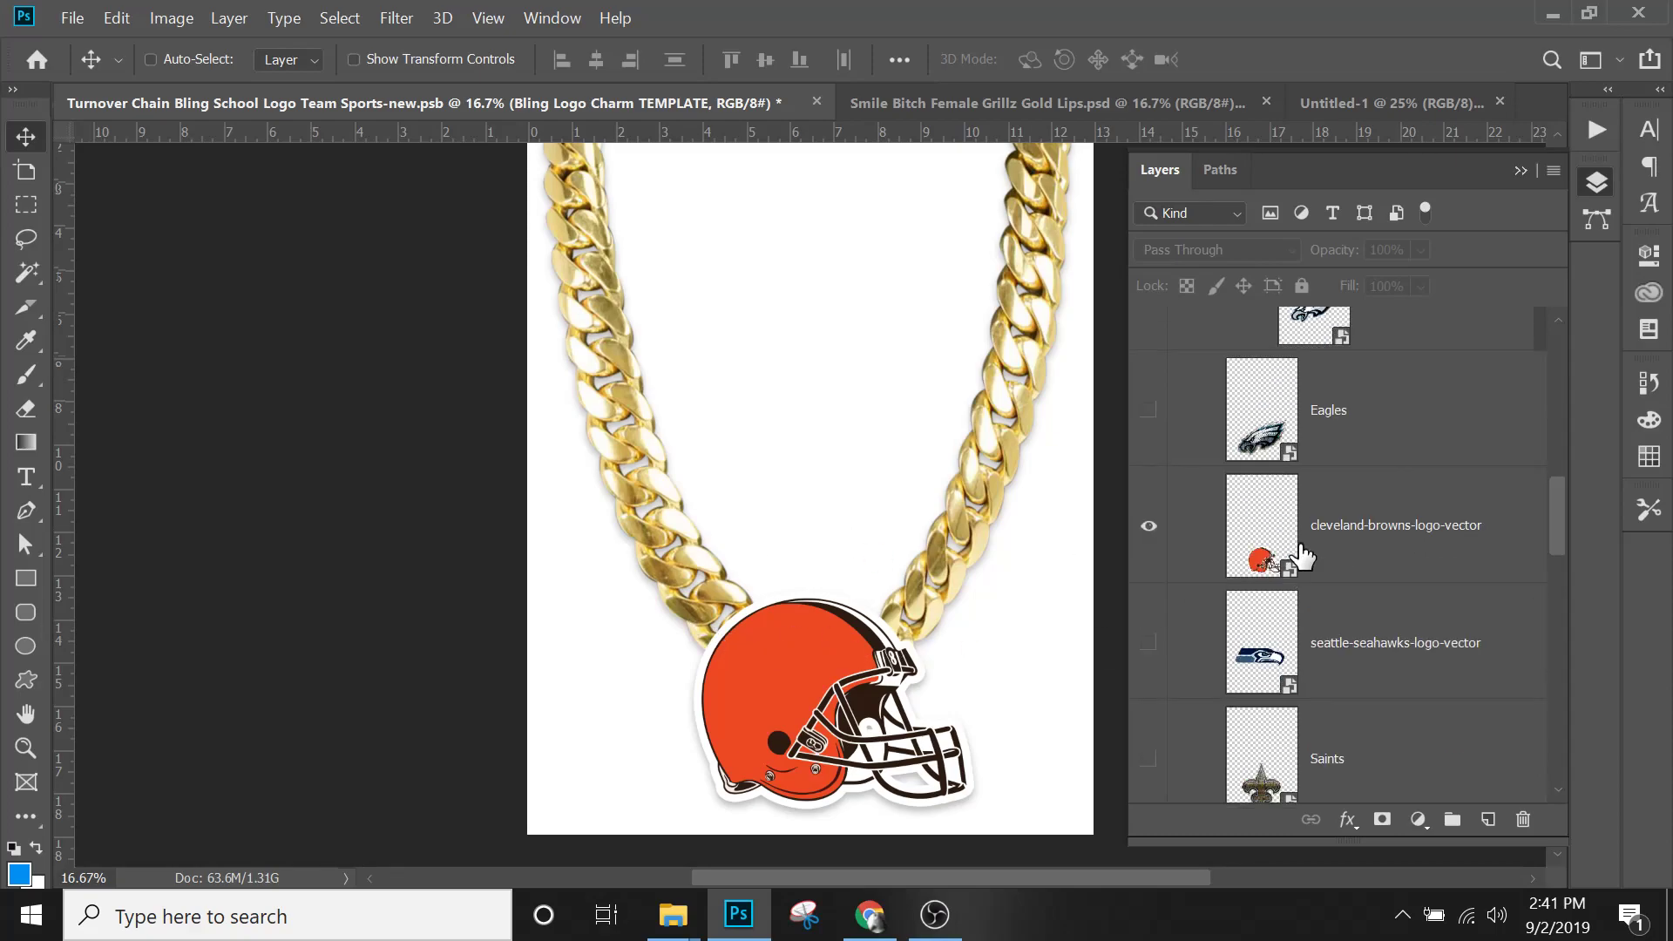
scroll(1304, 549, "up", 8)
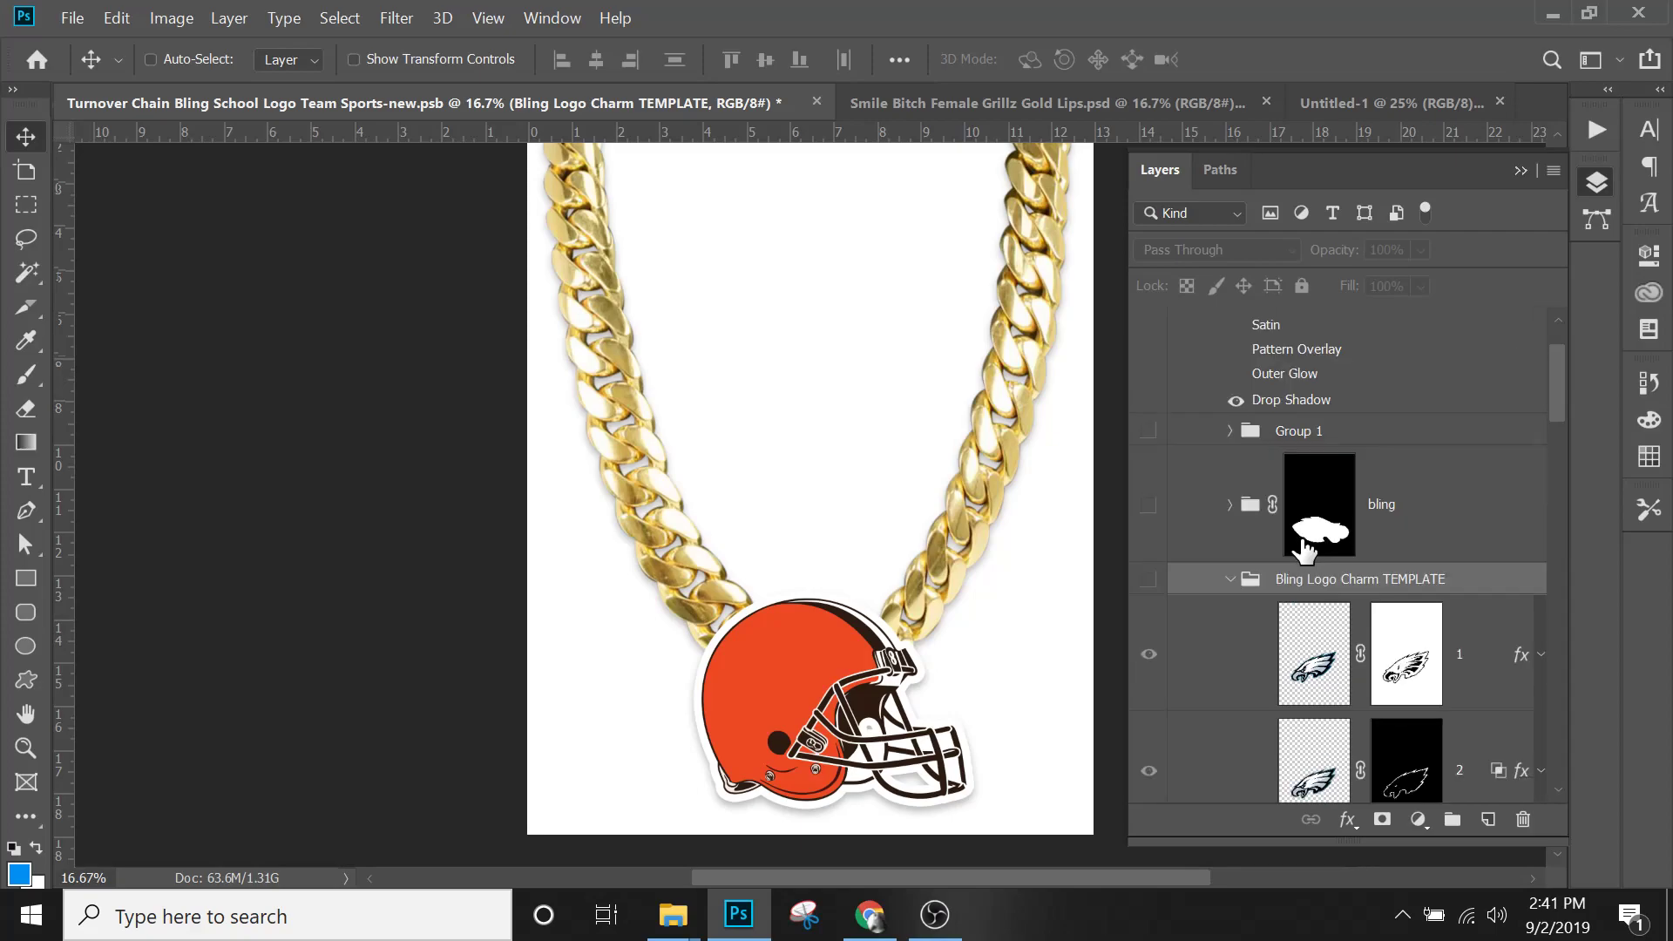
left_click(1225, 578)
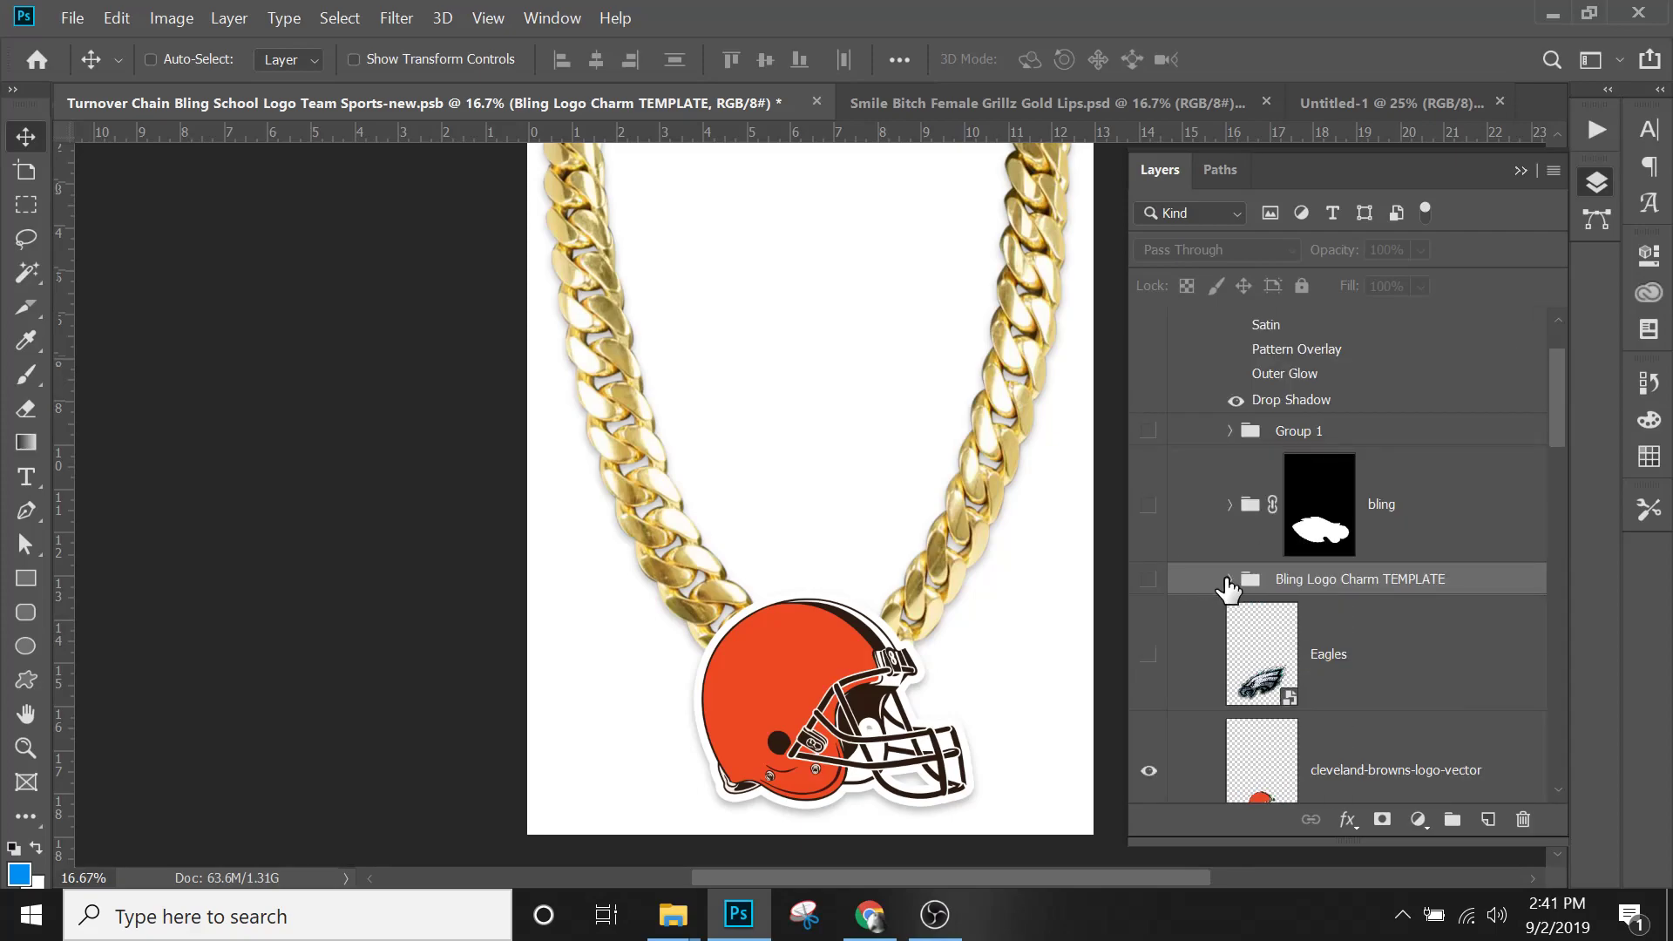
right_click(1340, 585)
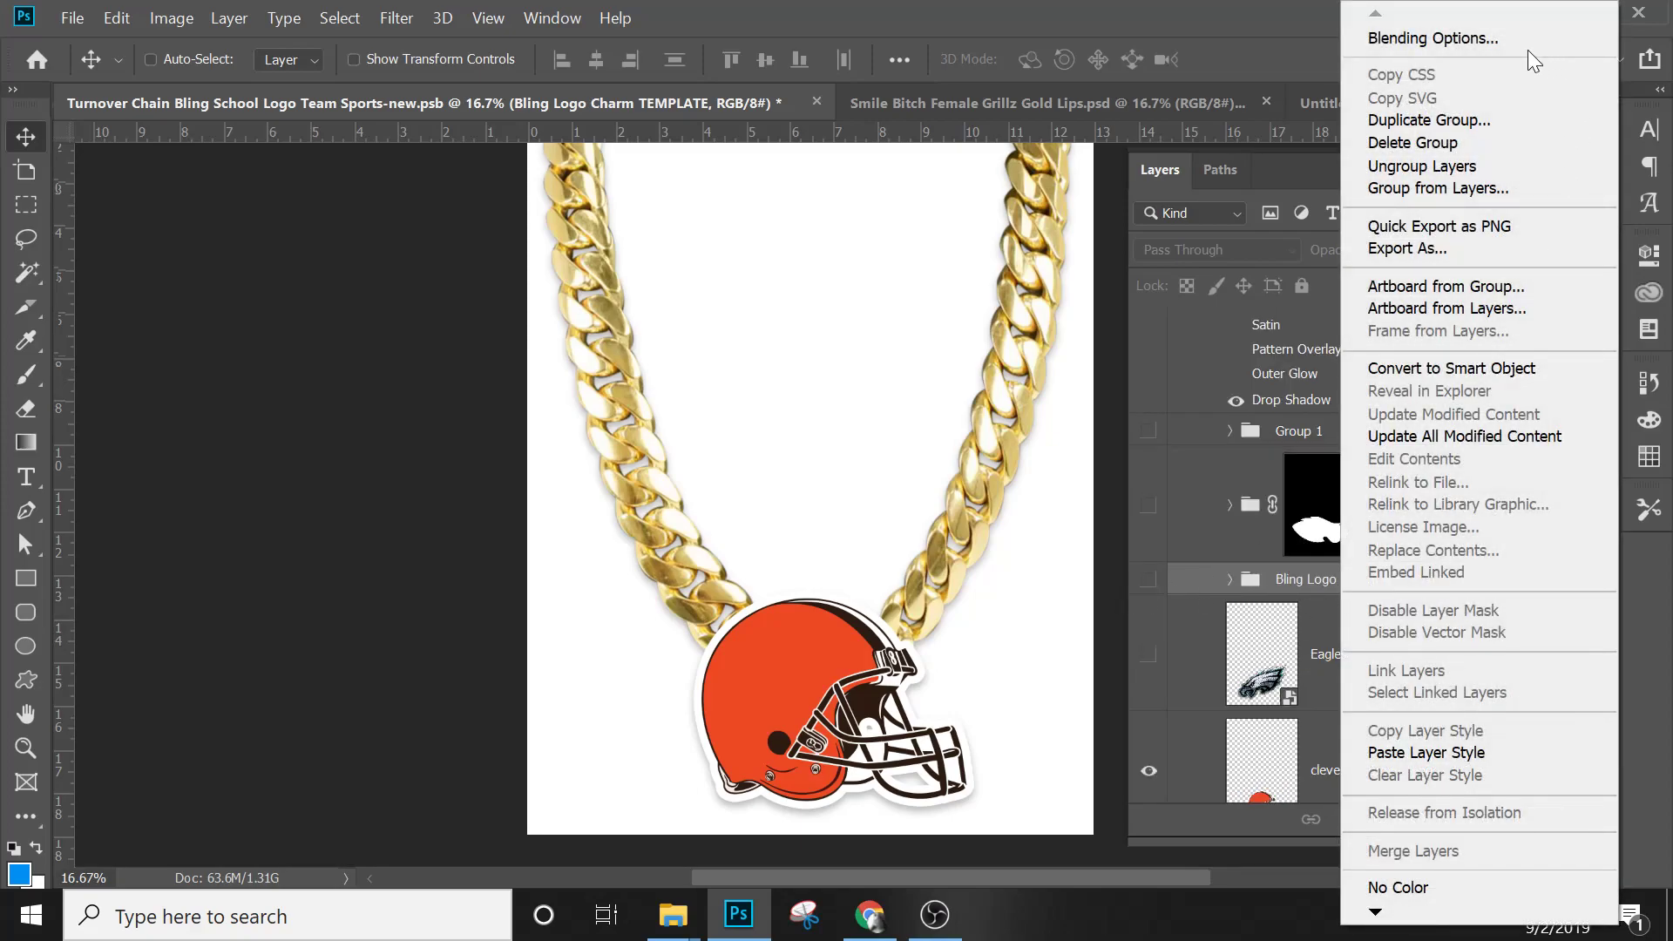
left_click(1468, 118)
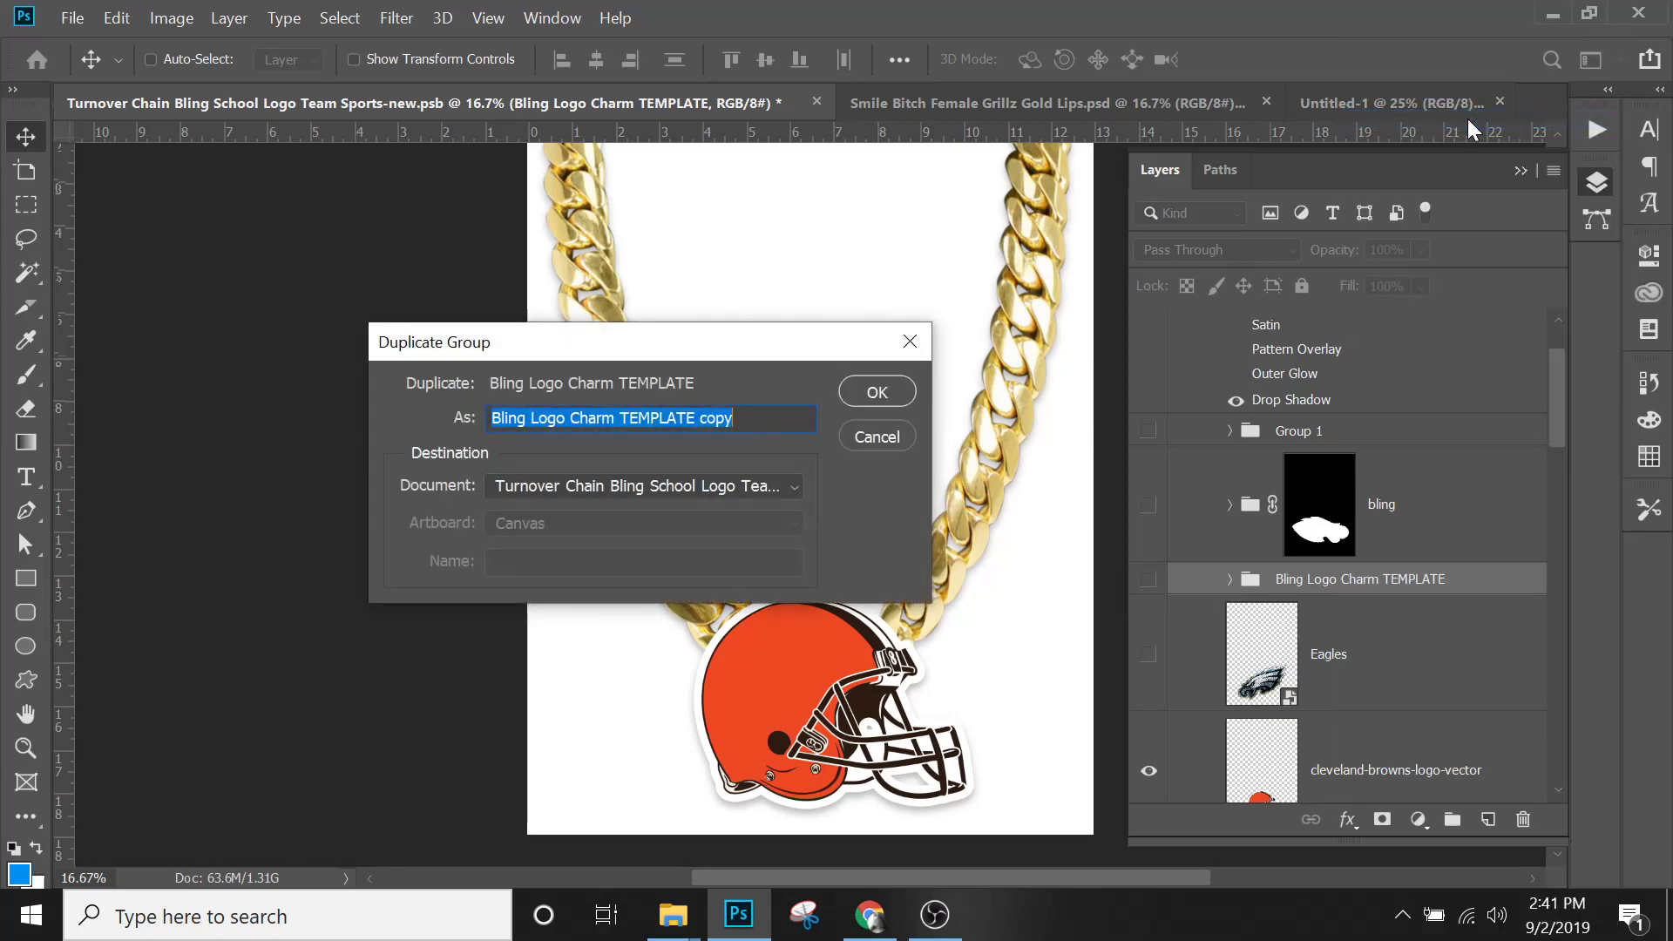
type("Browns")
key("Return")
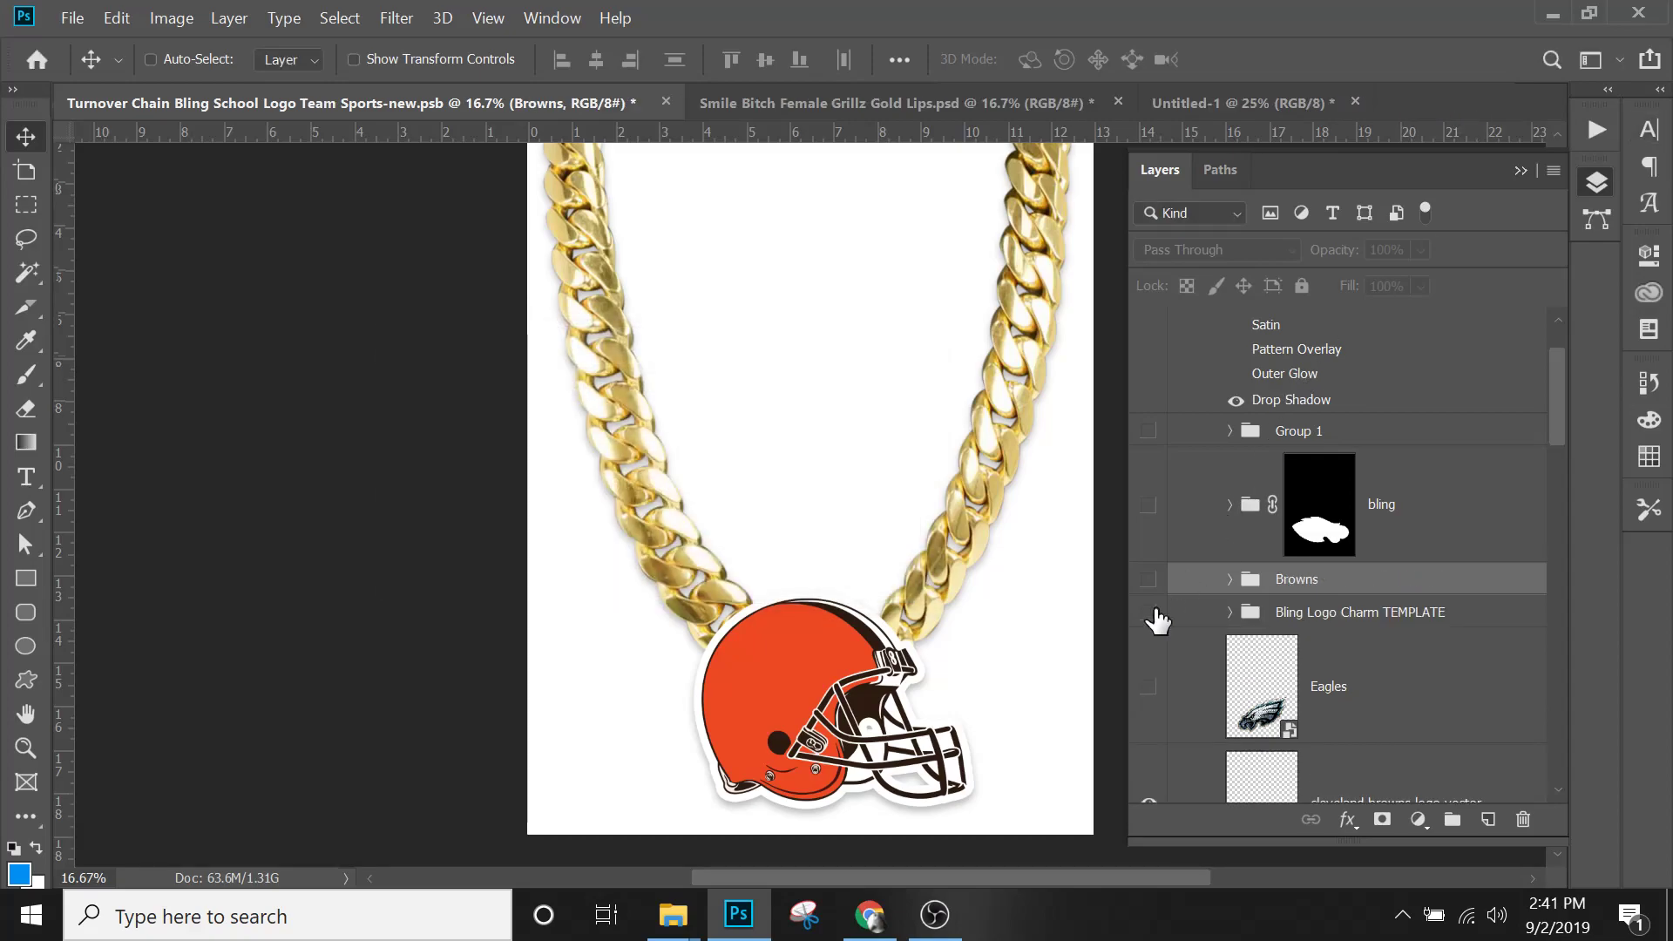
left_click(1295, 615)
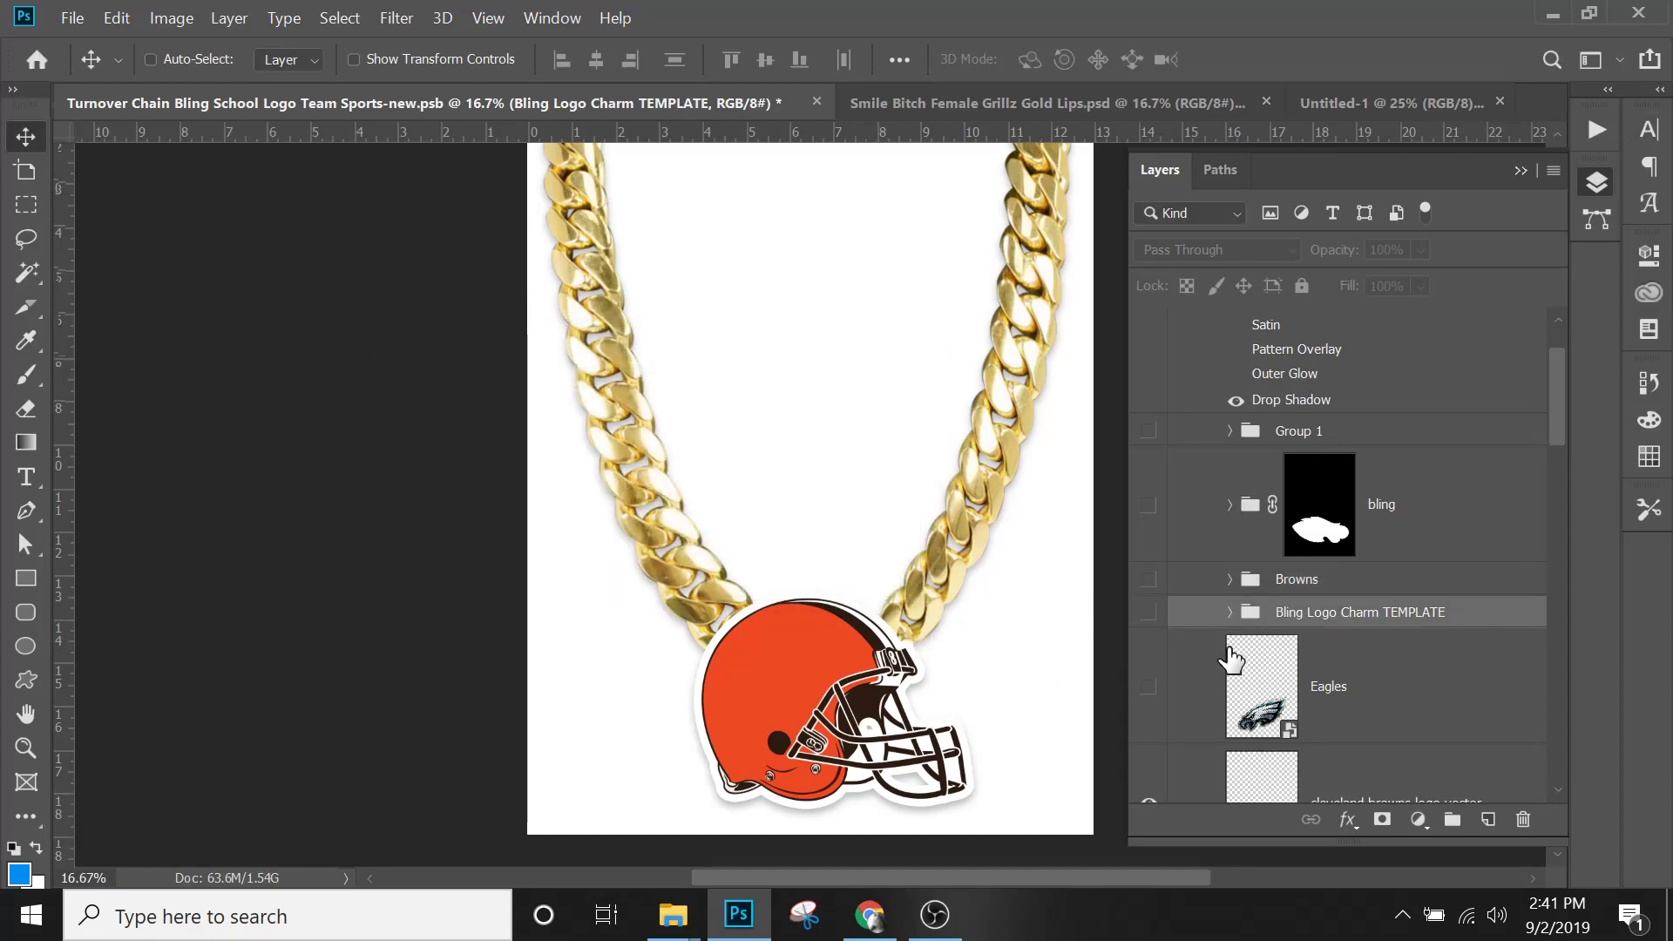
left_click(1148, 580)
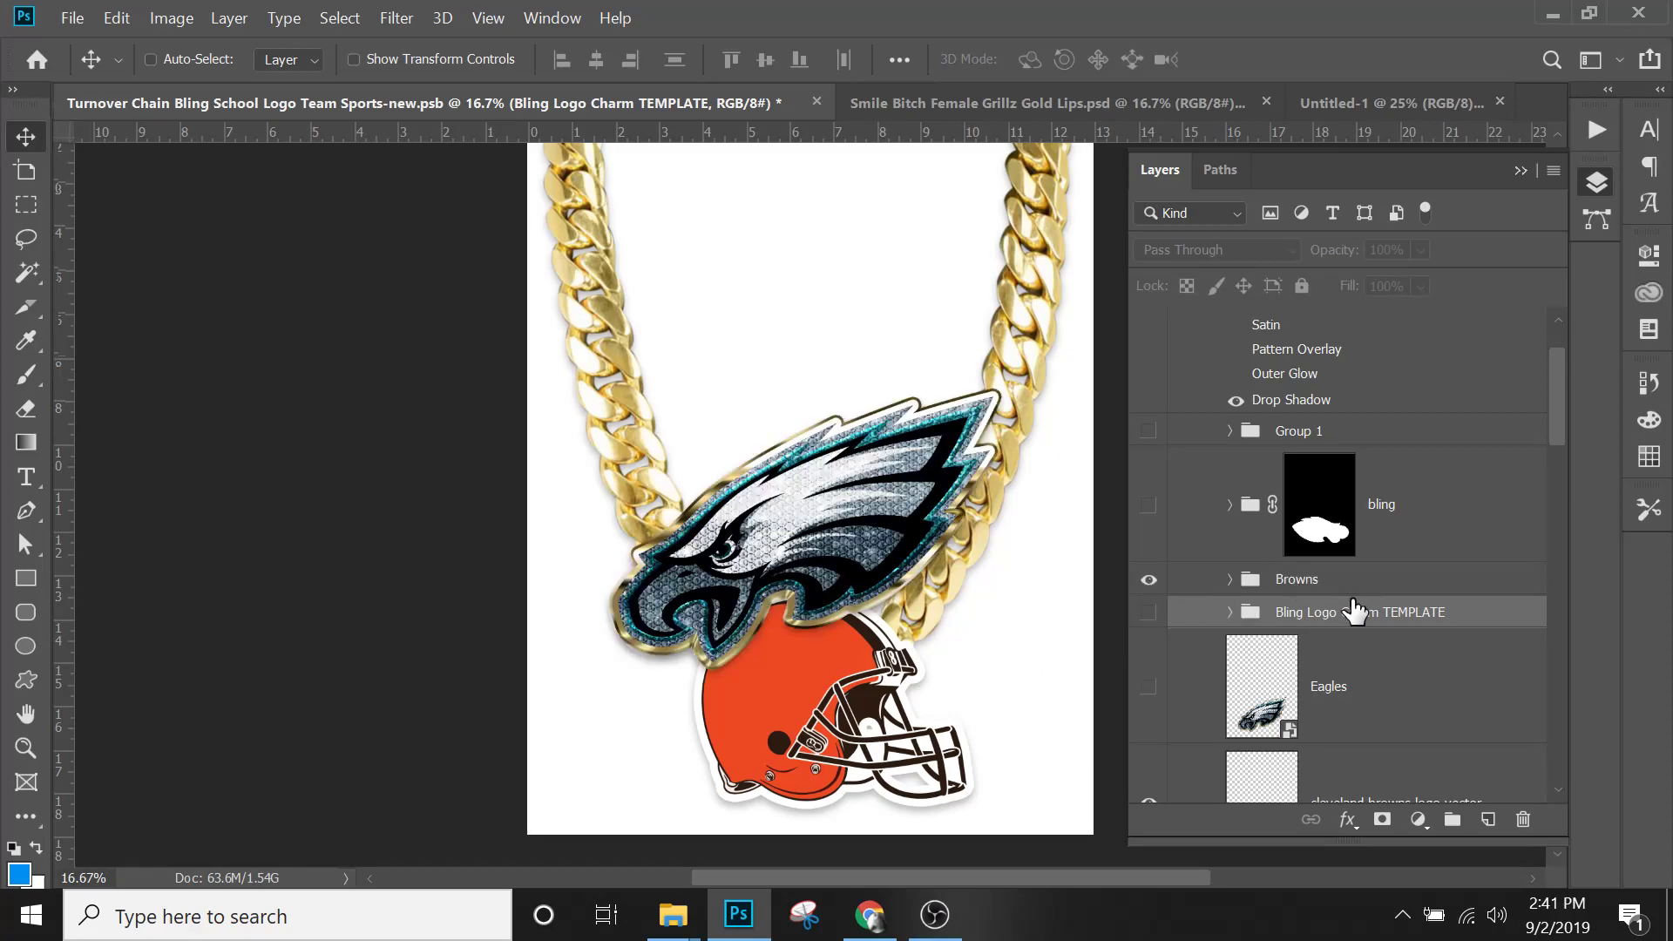
Move the cleveland-browns-logo-vector layer into the Browns group, expand the group and select the logo layer inside it.
scroll(1351, 610, "down", 5)
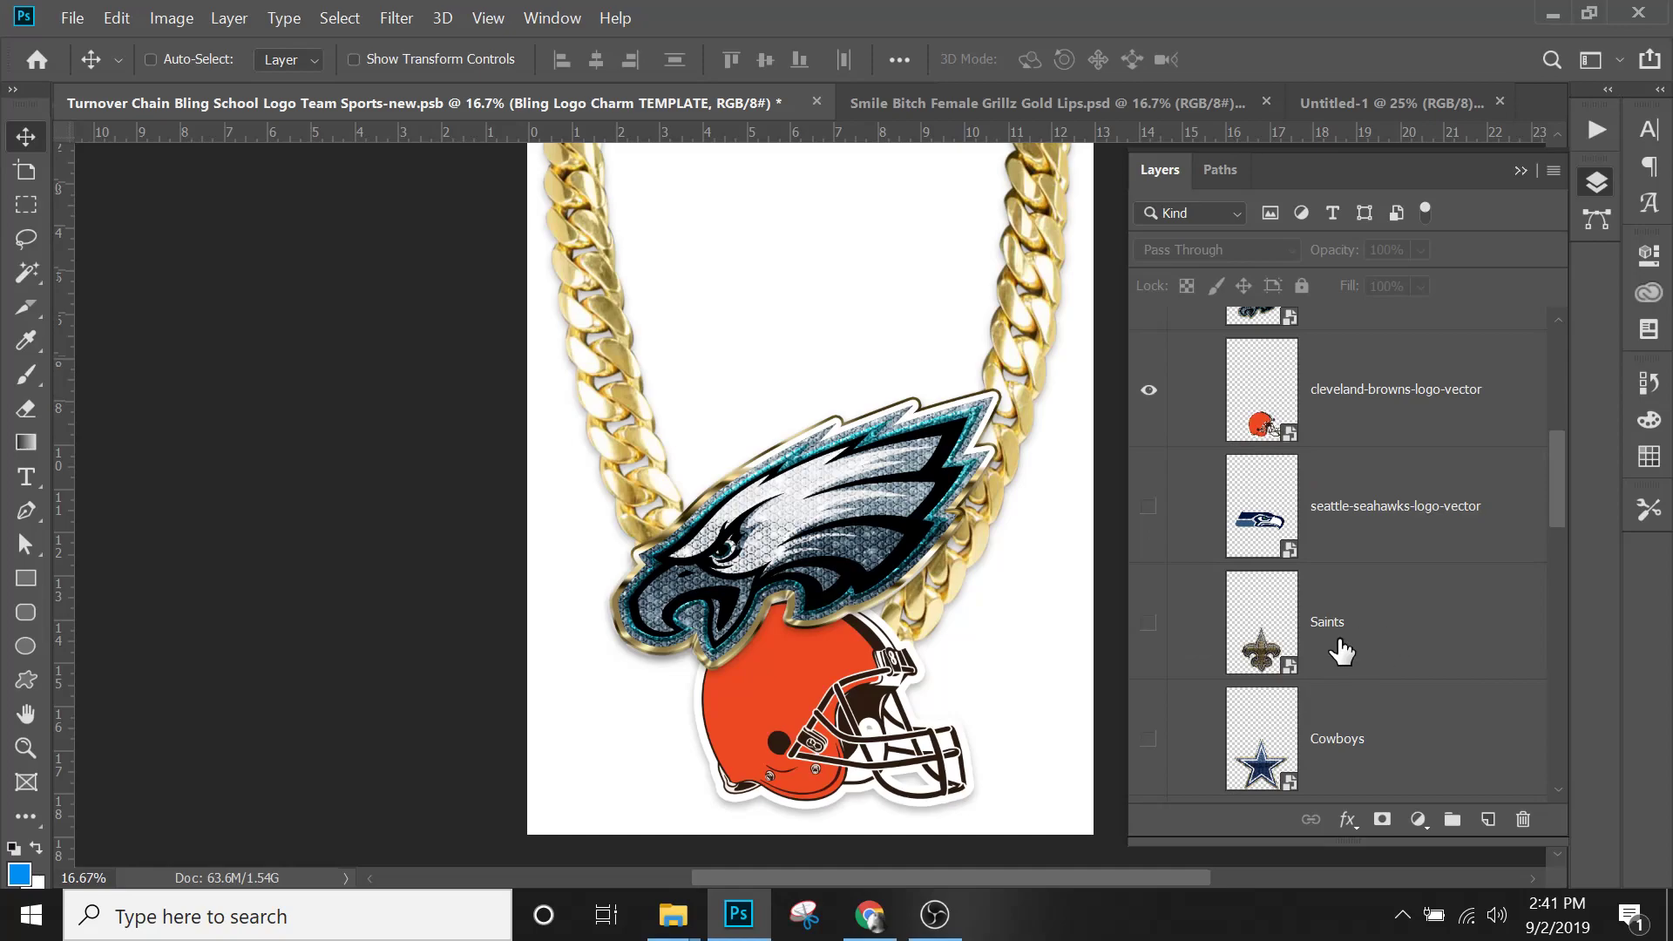
scroll(1350, 592, "down", 5)
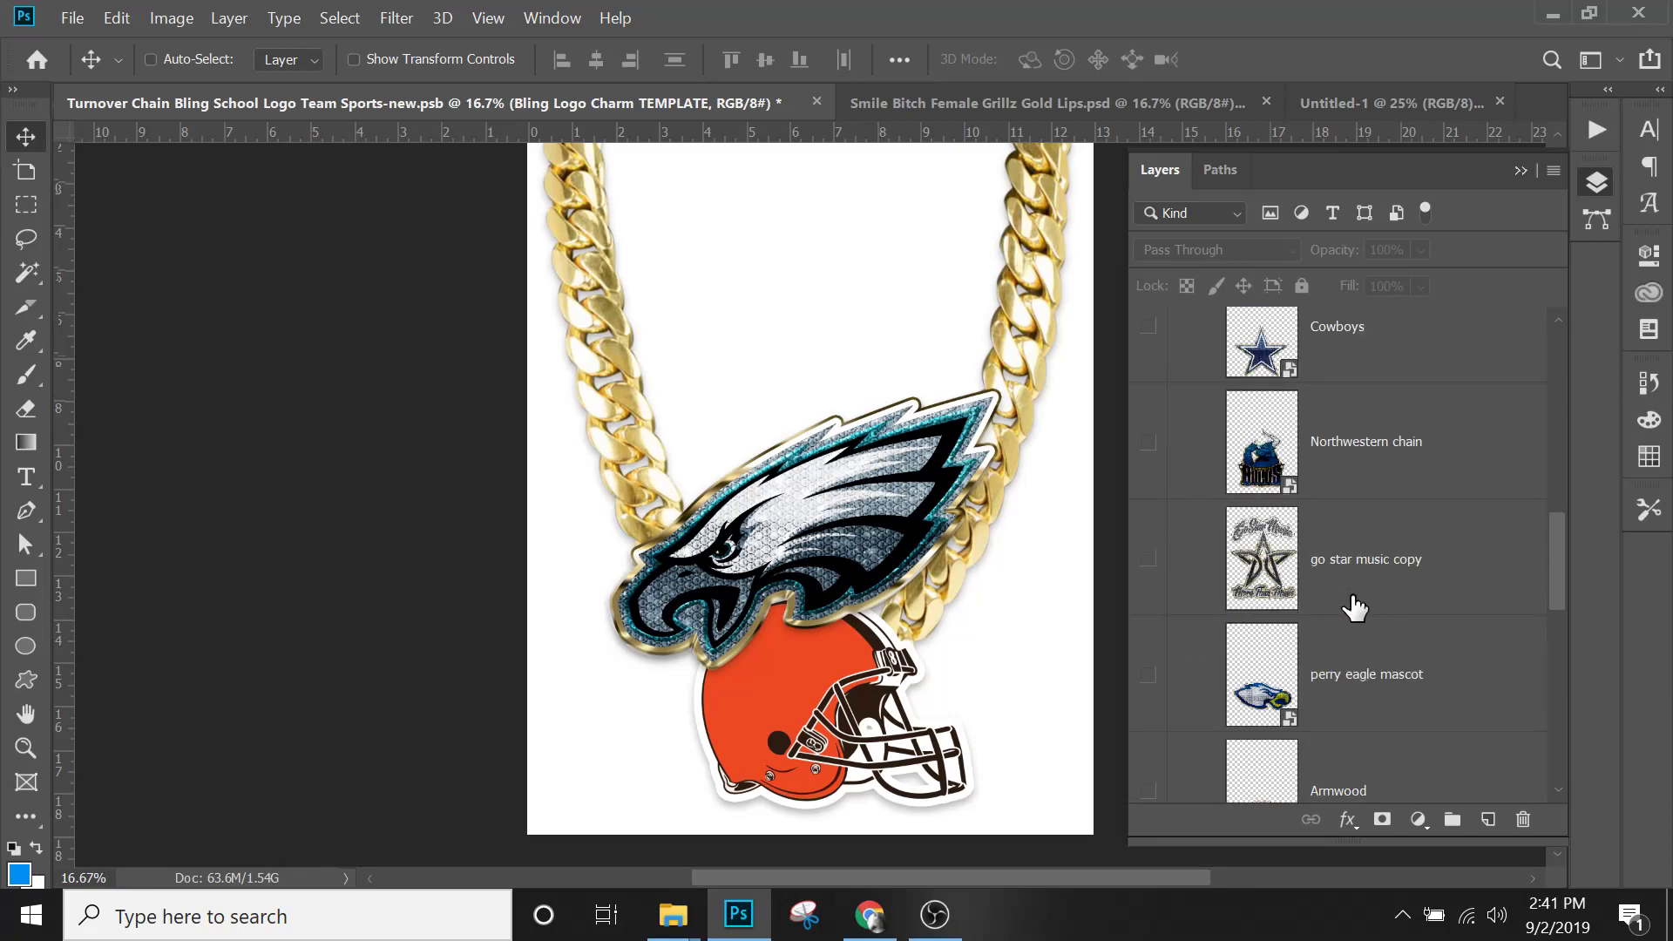
scroll(1355, 607, "up", 5)
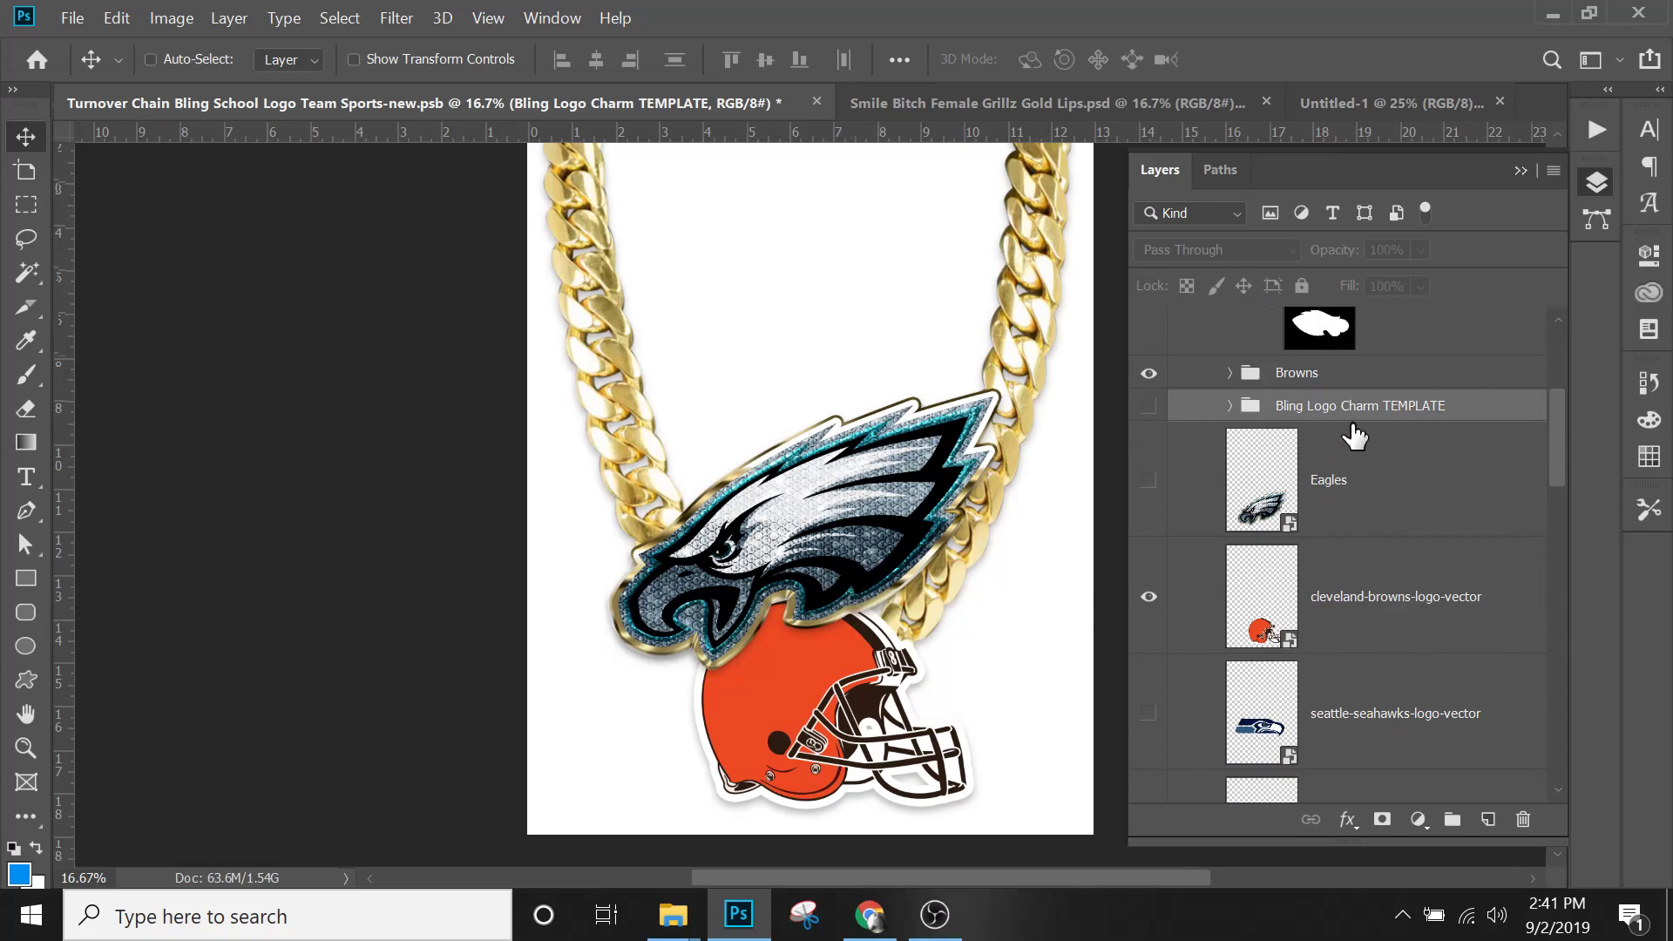
scroll(1352, 438, "up", 3)
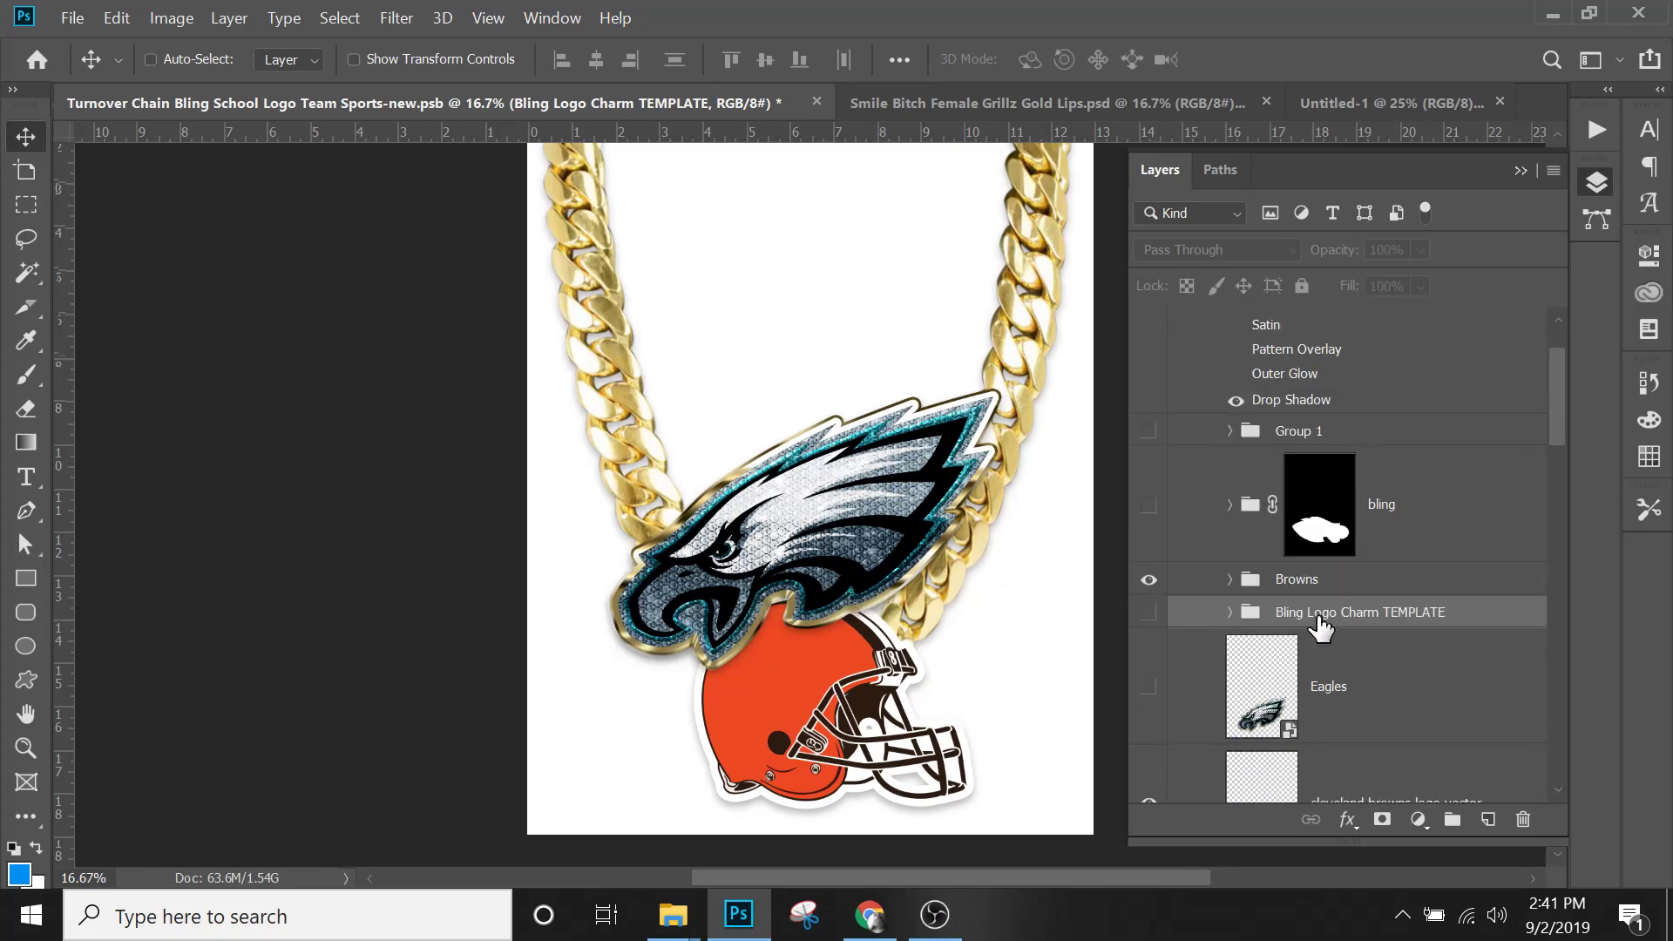
scroll(1327, 694, "down", 3)
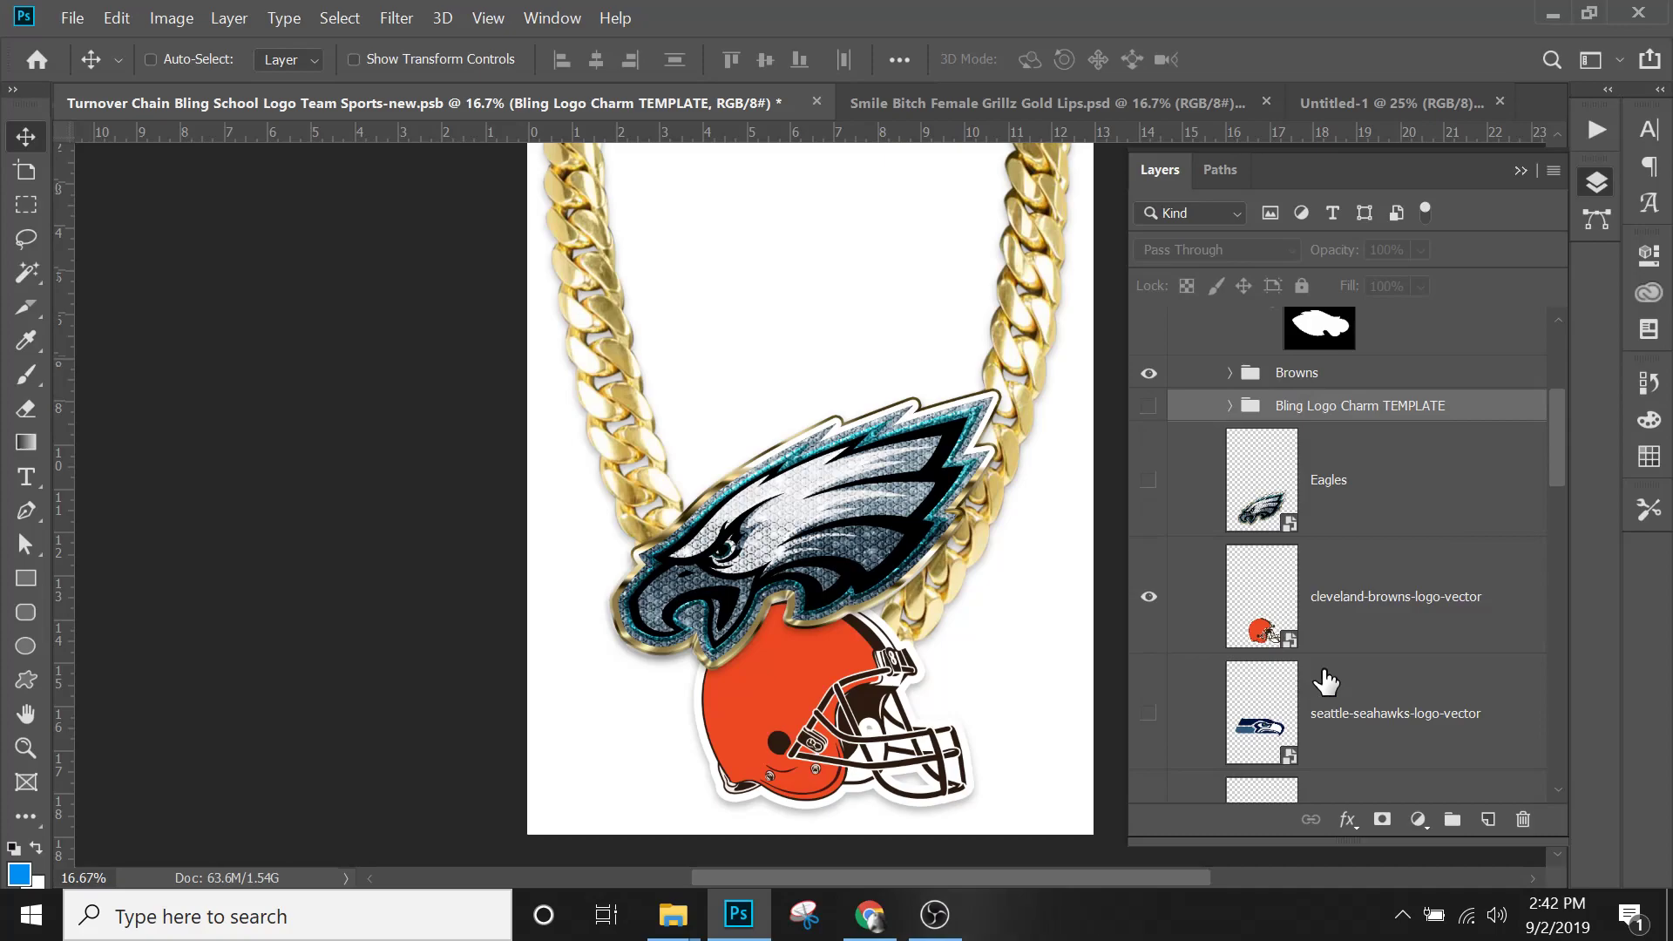
left_click(1381, 610)
left_click_drag(1362, 601, 1311, 375)
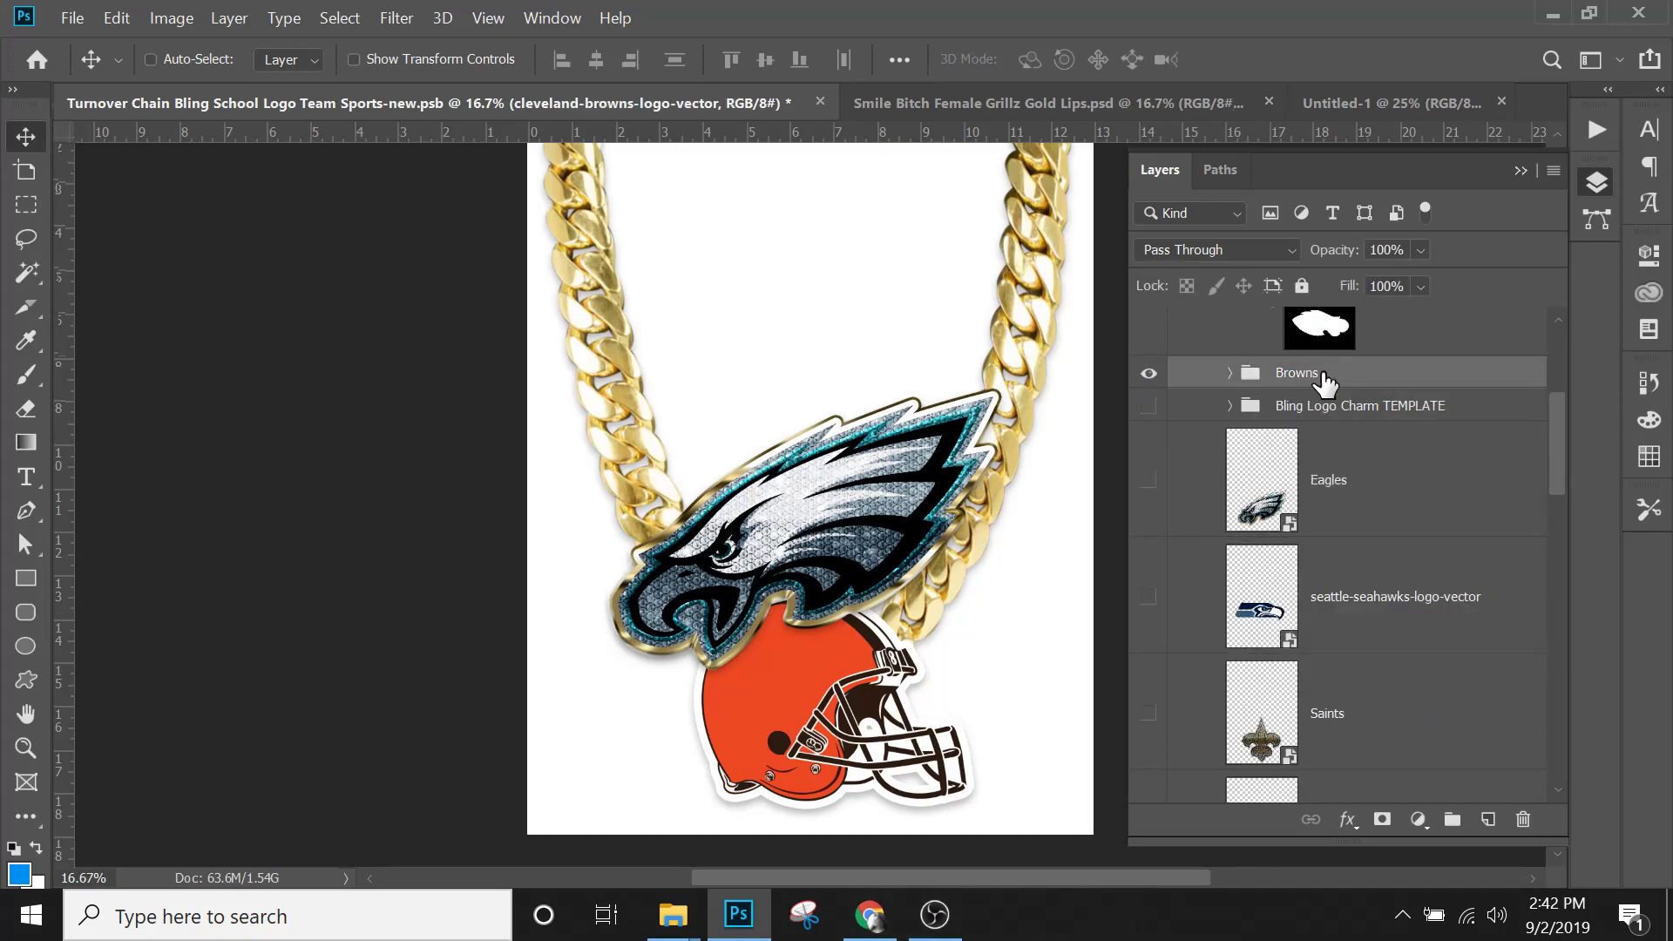
left_click(1229, 374)
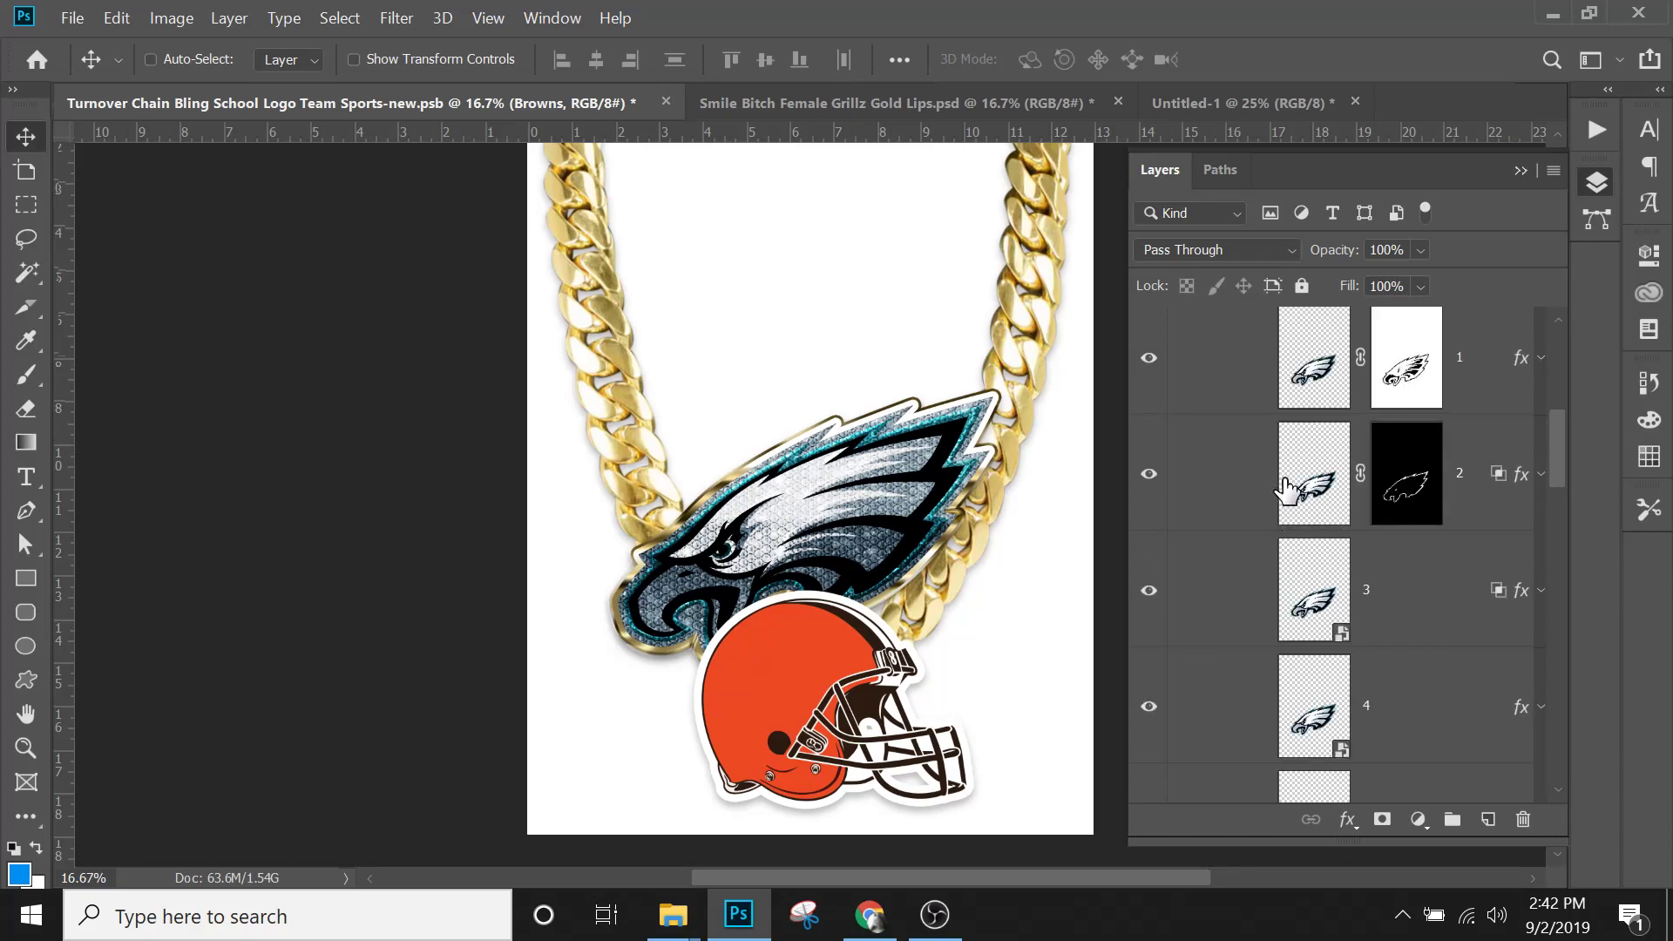
left_click(1313, 454)
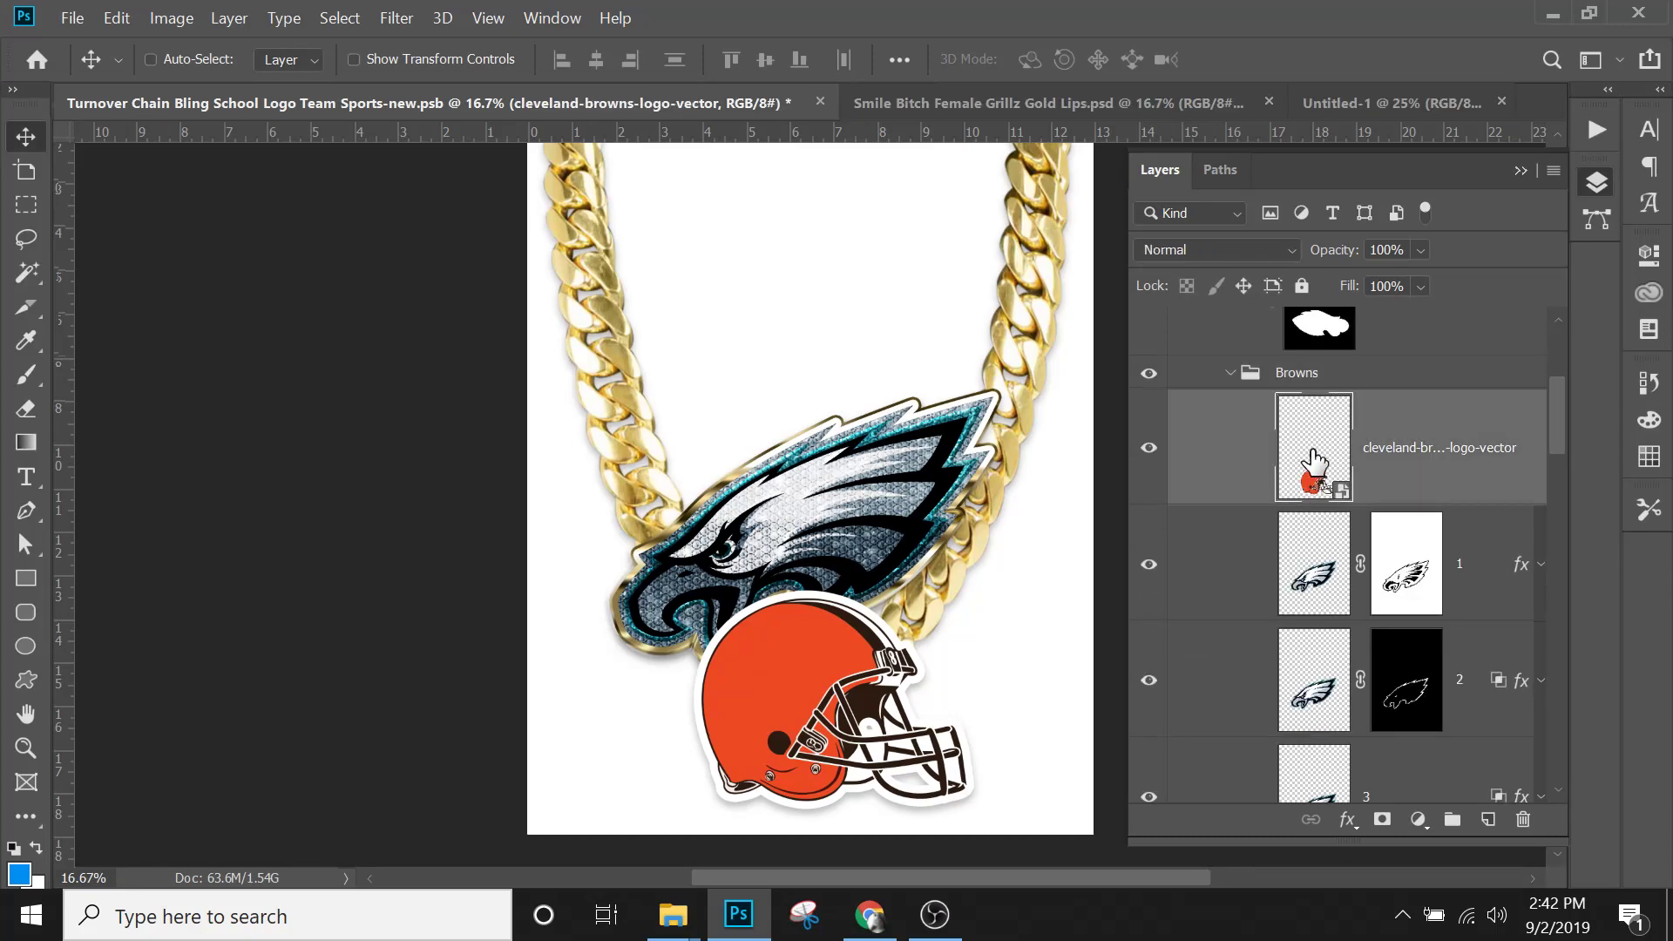
Duplicate the cleveland-browns-logo-vector layer four times inside the Browns group, keeping the default copy names.
right_click(1318, 470)
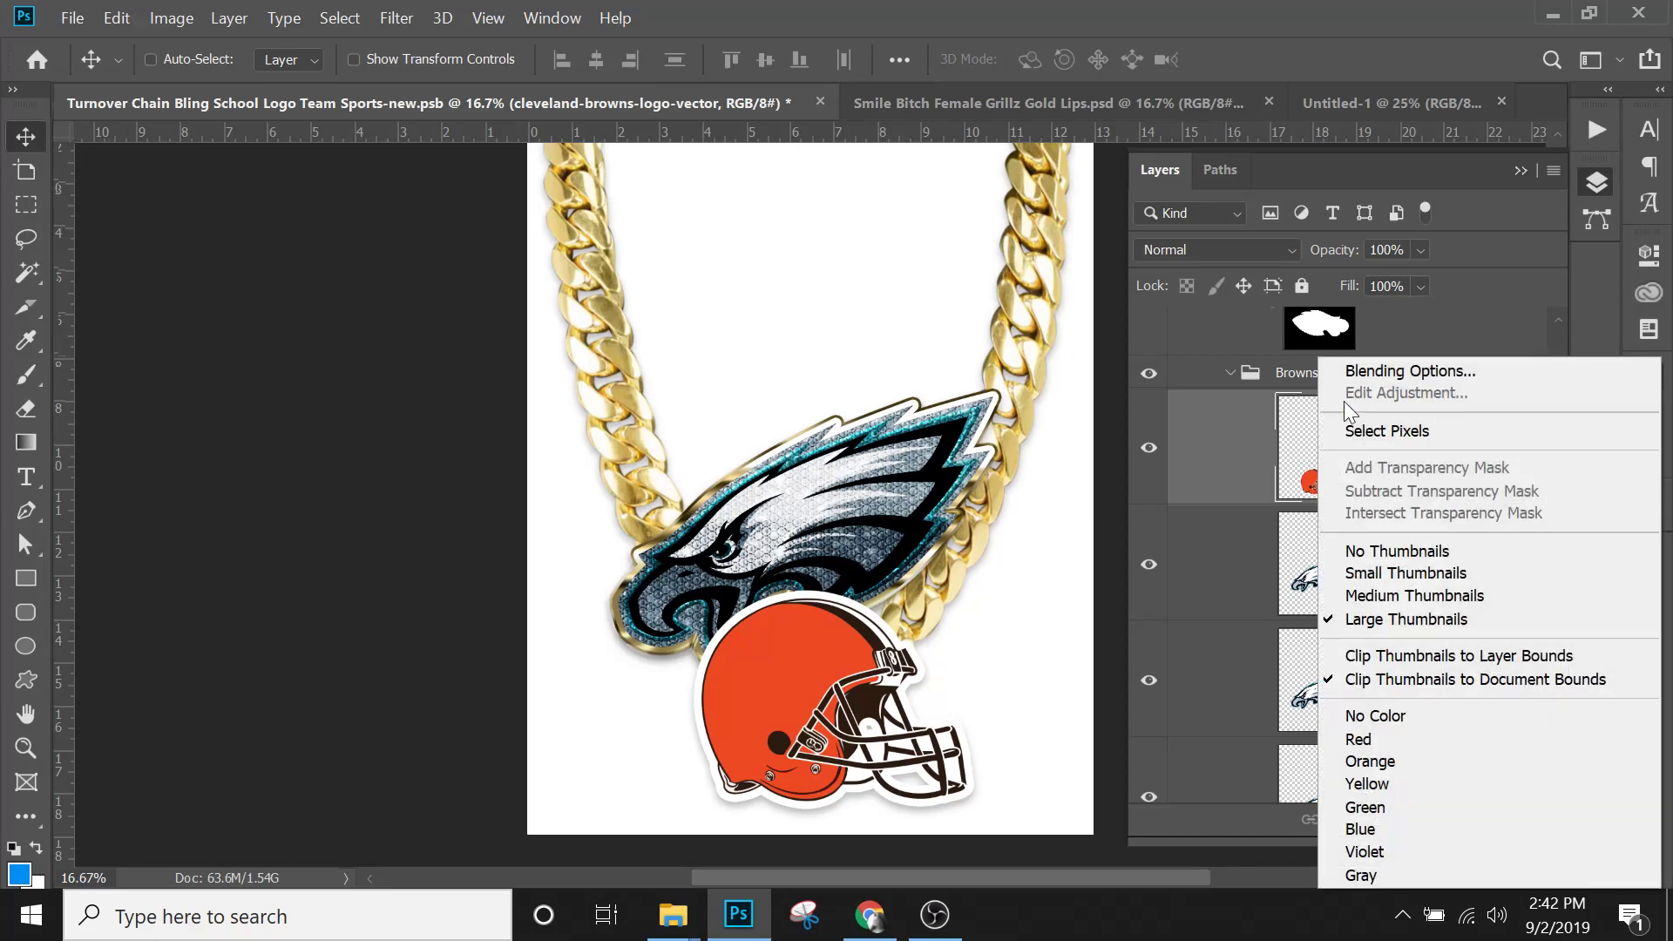
left_click(1420, 339)
right_click(1425, 448)
left_click(1196, 73)
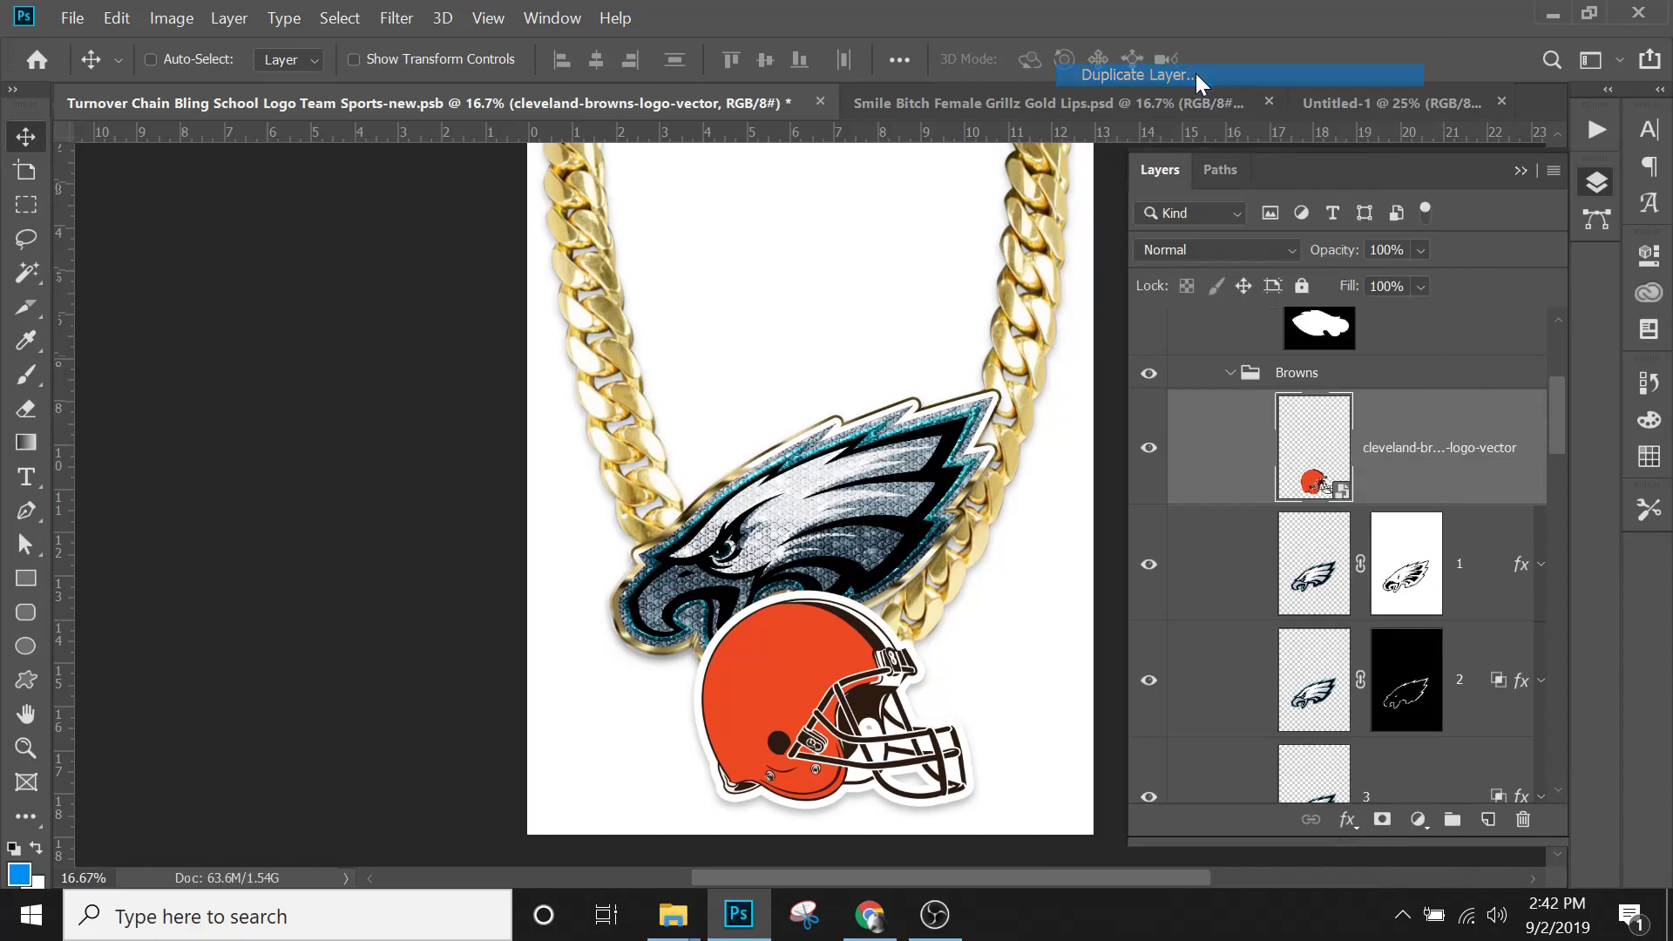
key("Return")
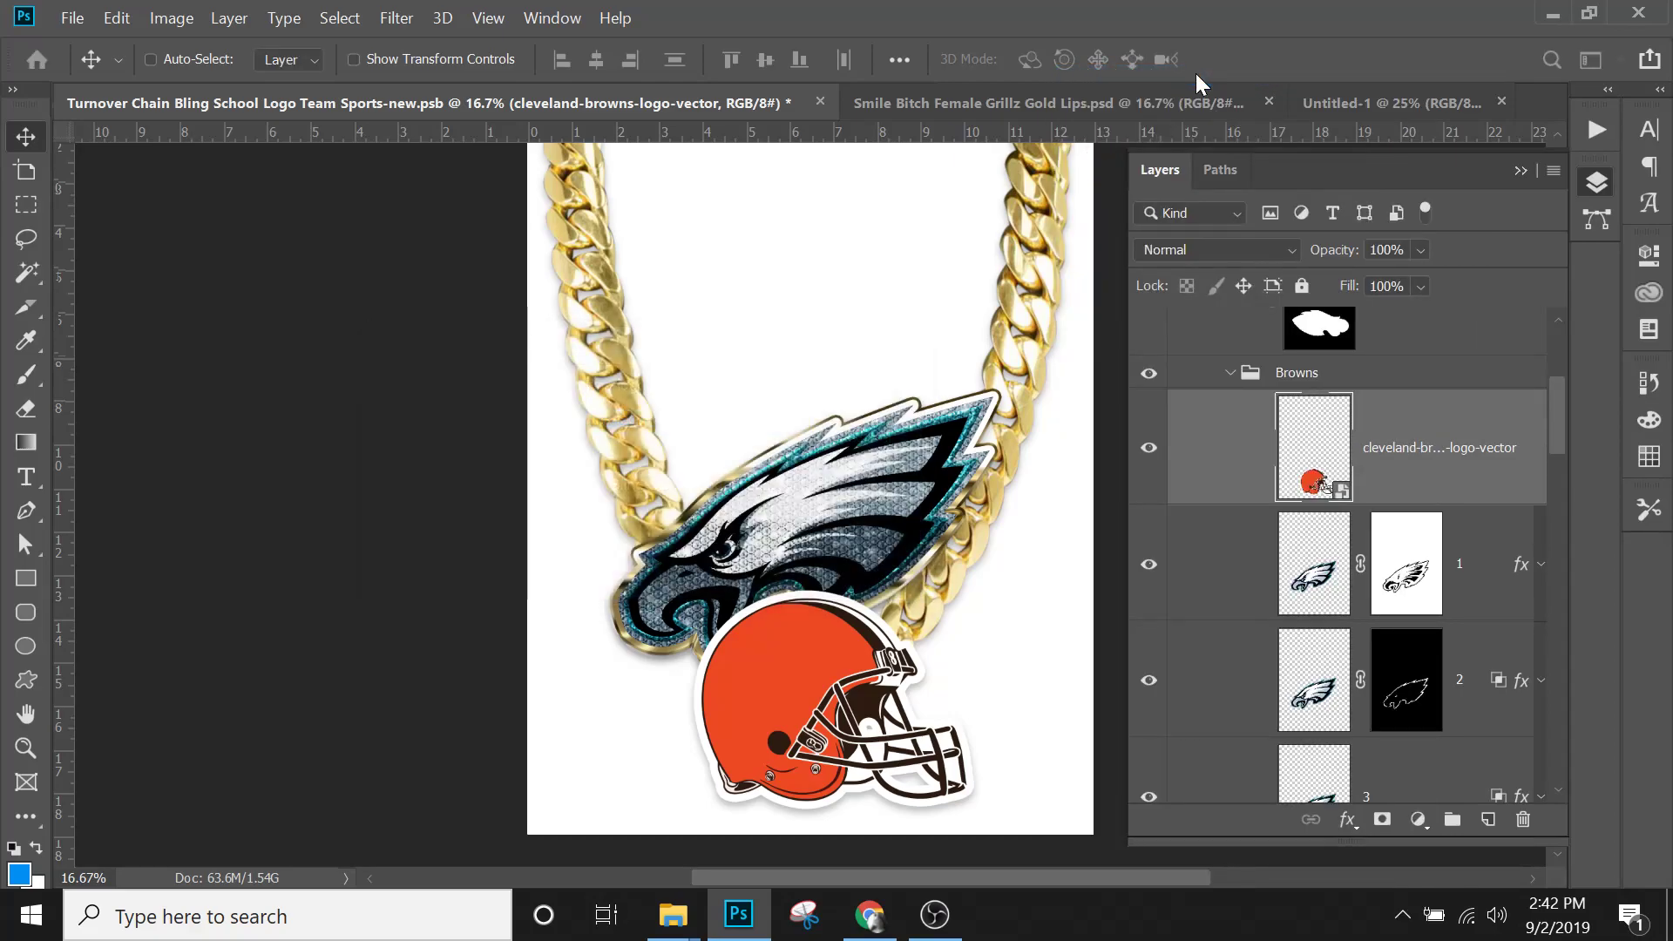
right_click(1429, 432)
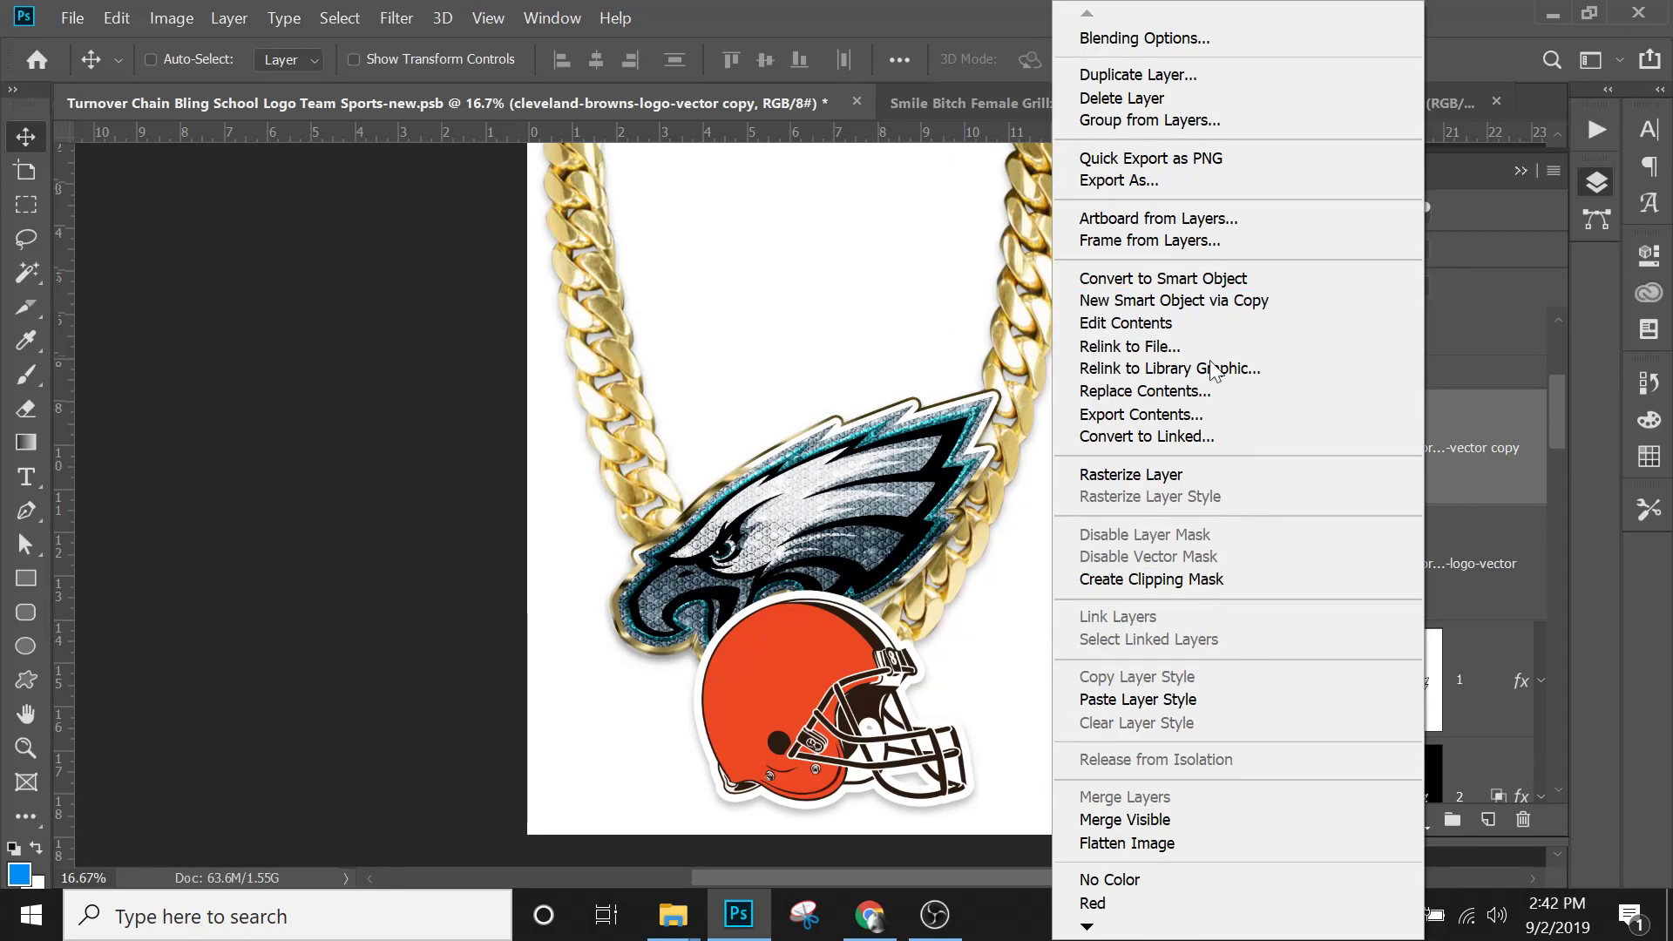
left_click(1152, 74)
key("Return")
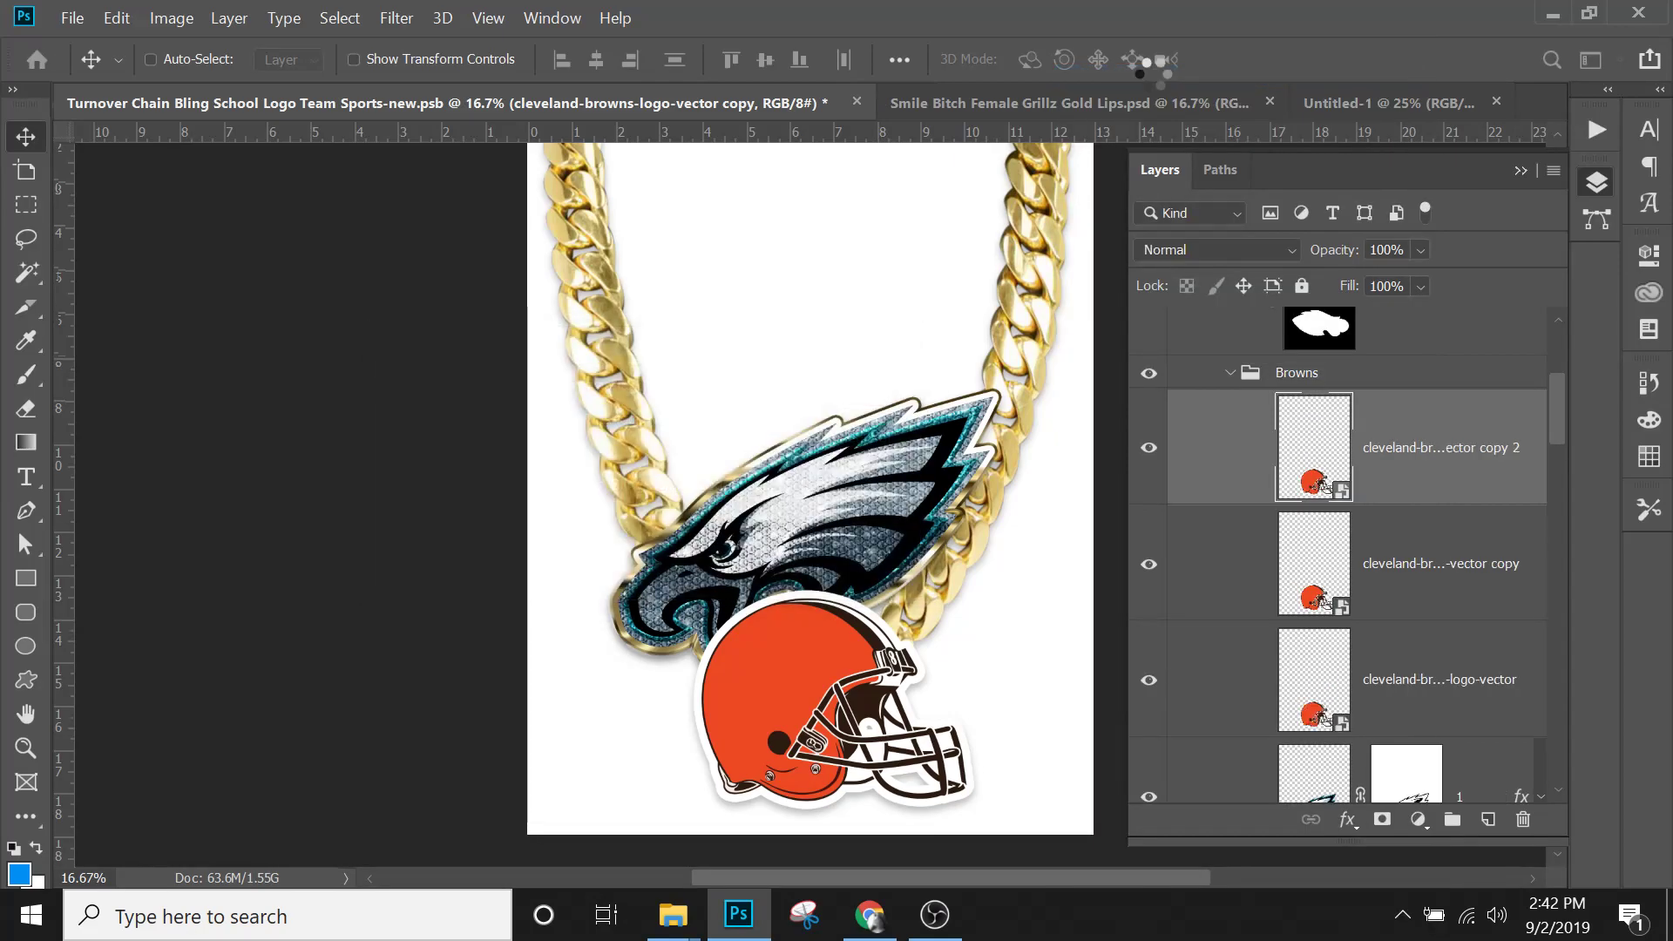
right_click(1441, 448)
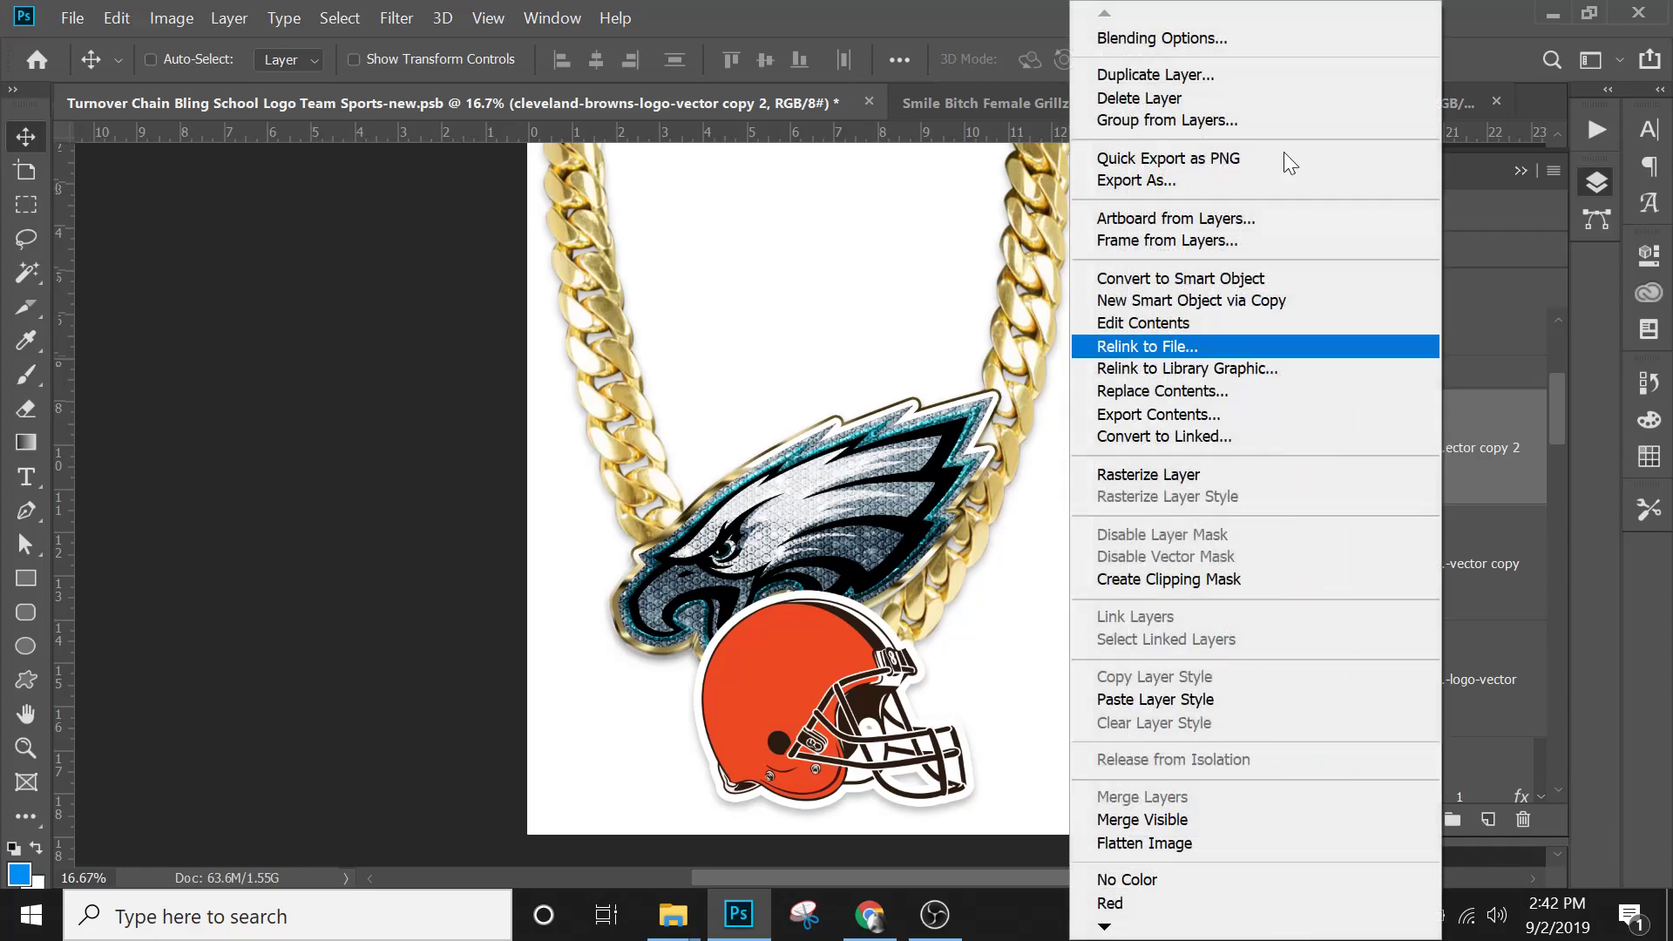
left_click(1150, 74)
key("Return")
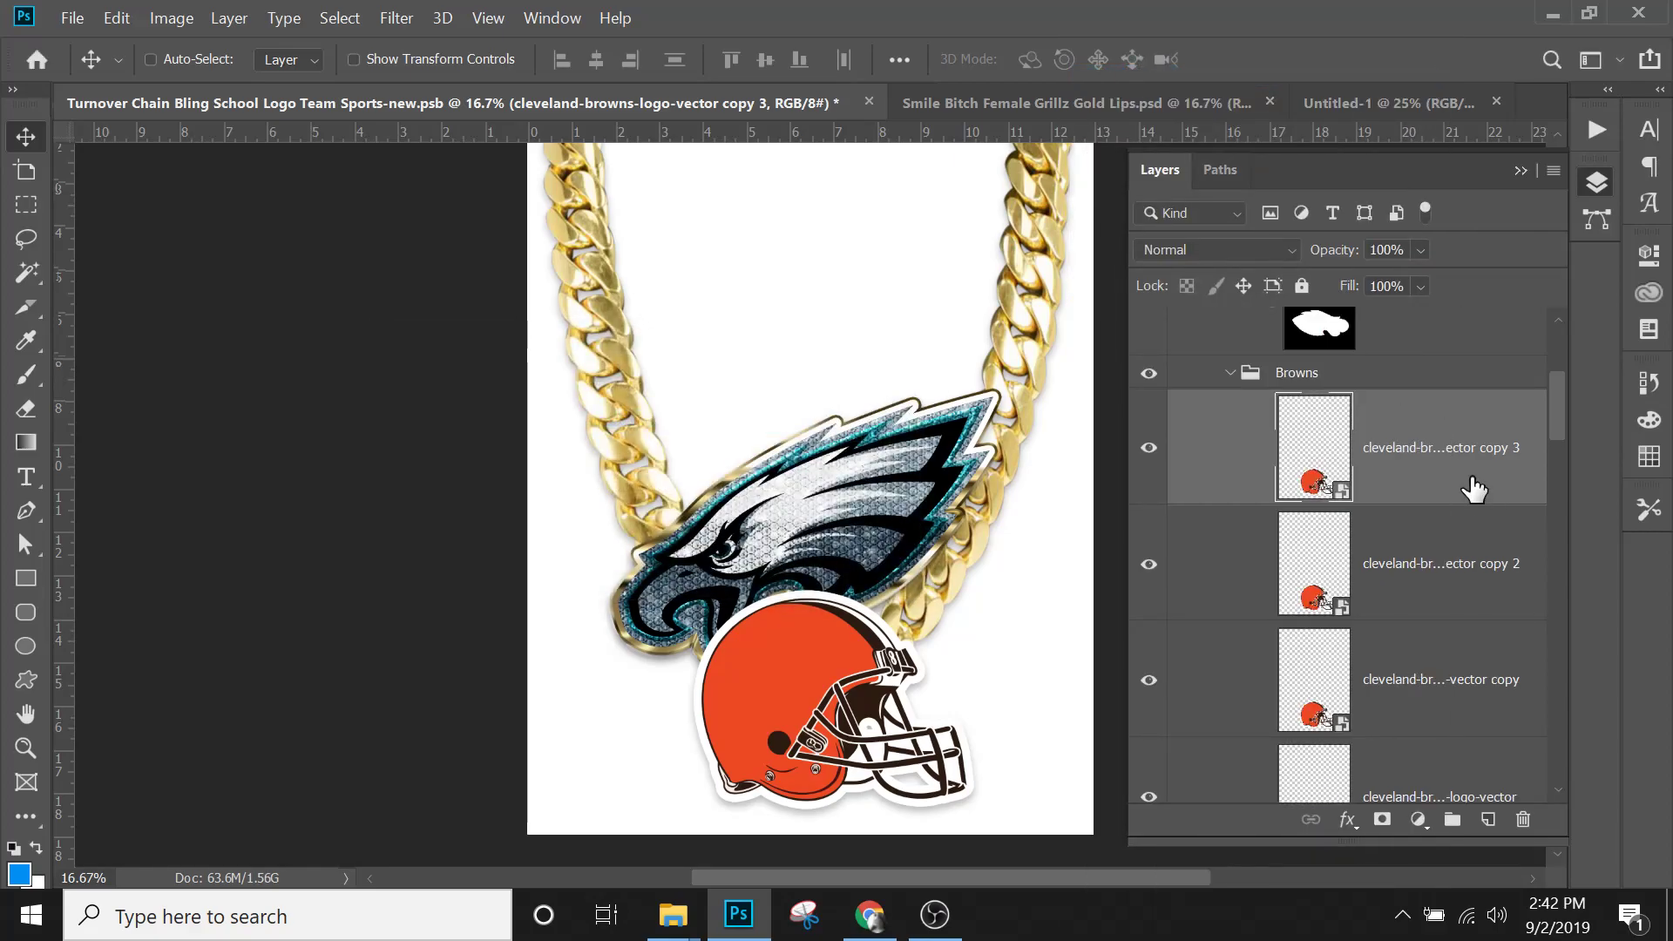
right_click(1473, 489)
left_click(1194, 75)
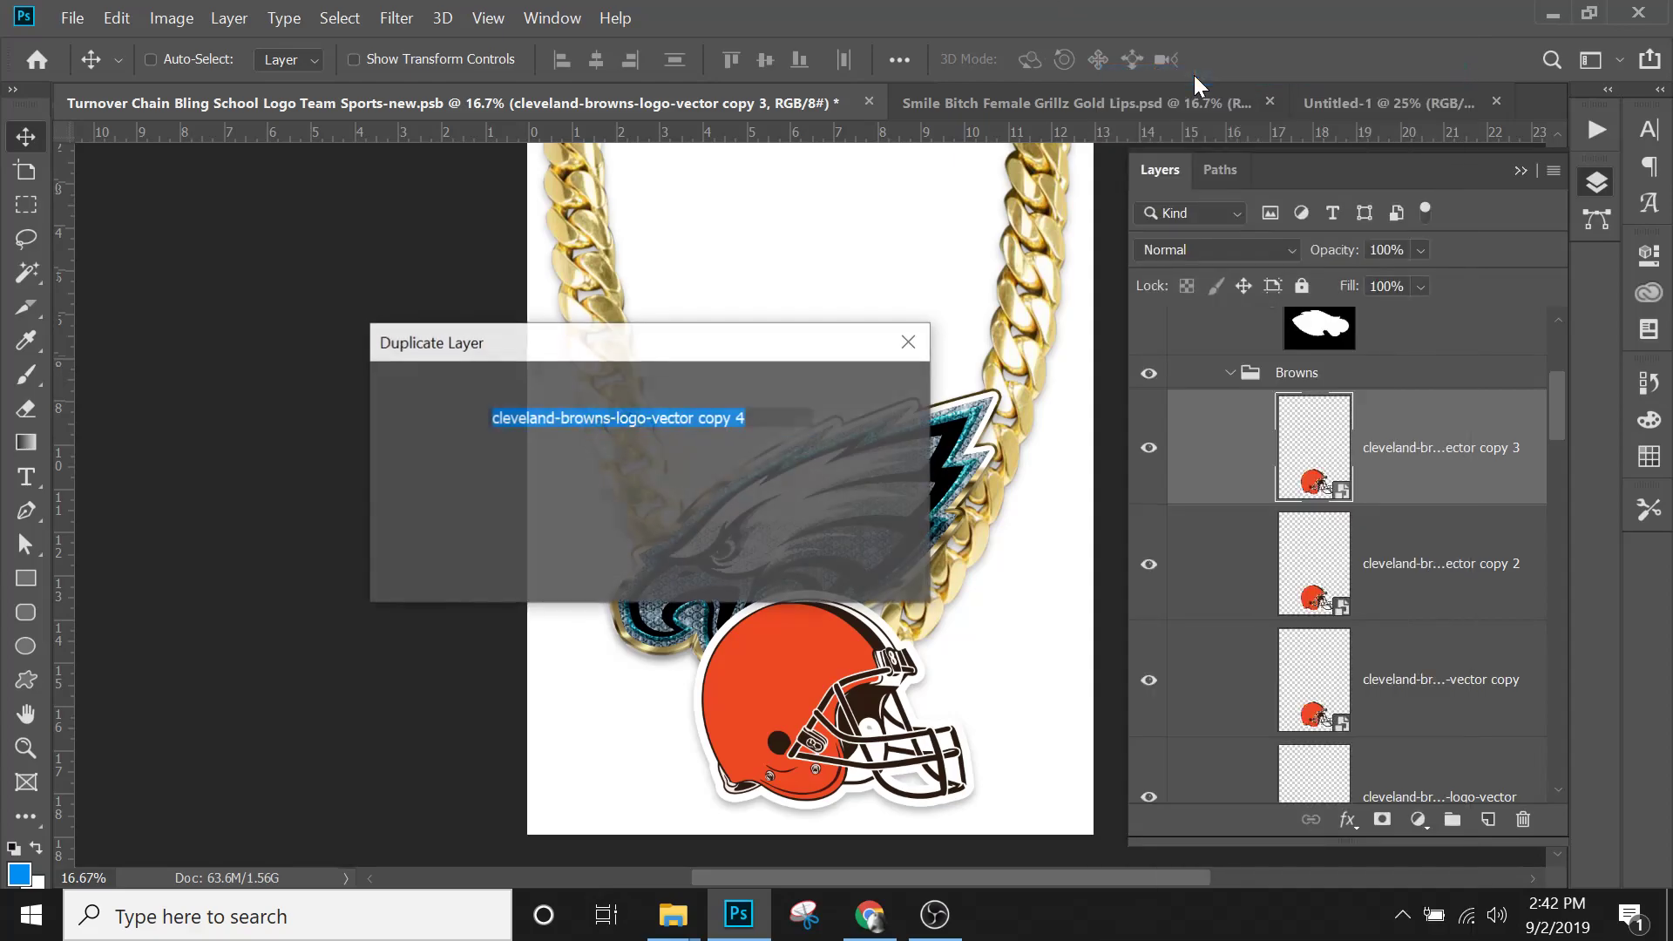
key("Return")
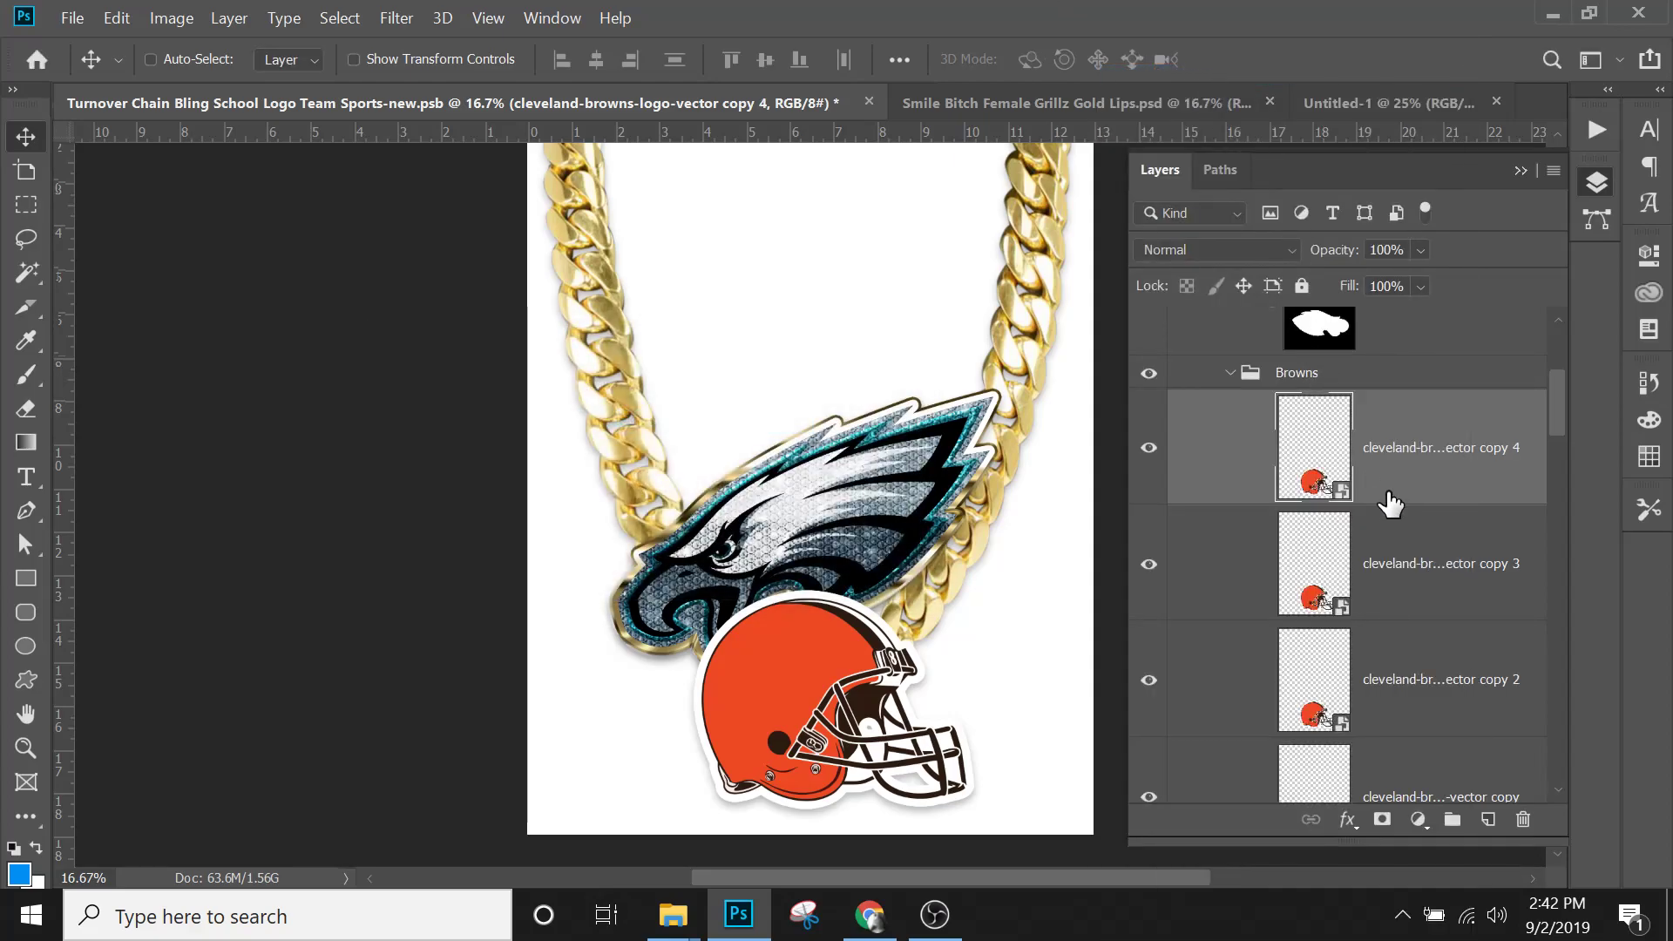
Rename the top three helmet layers in the Browns group 1, 2 and 3, from the top down.
double_click(1397, 448)
type("1")
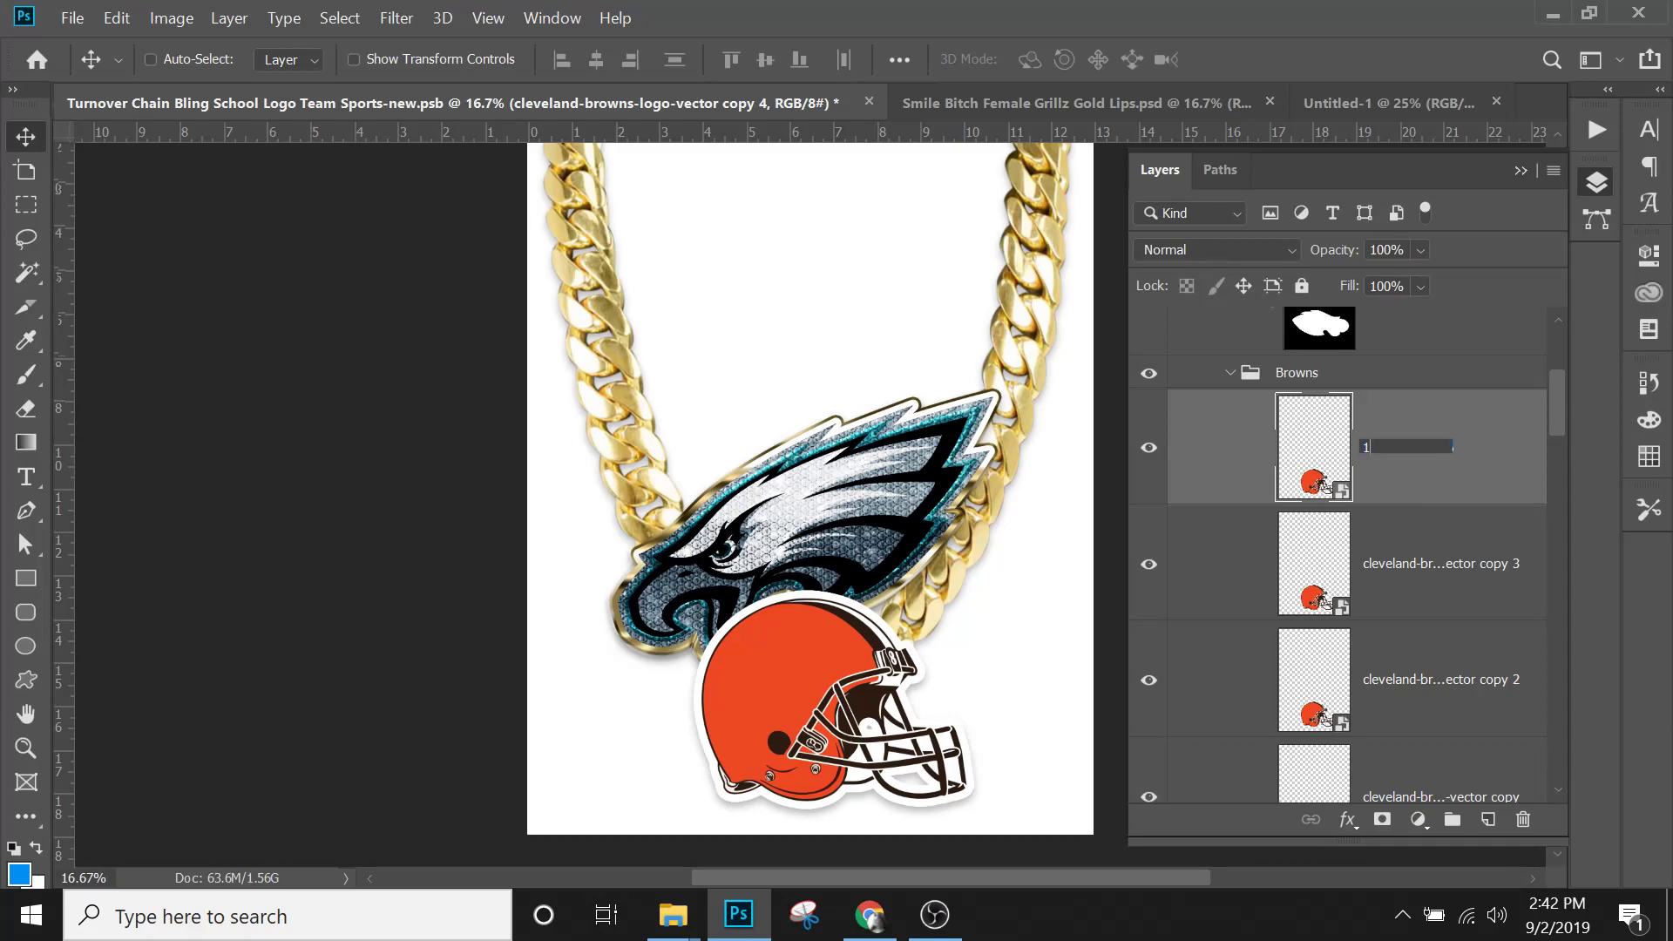
left_click(1418, 568)
double_click(1418, 568)
type("1")
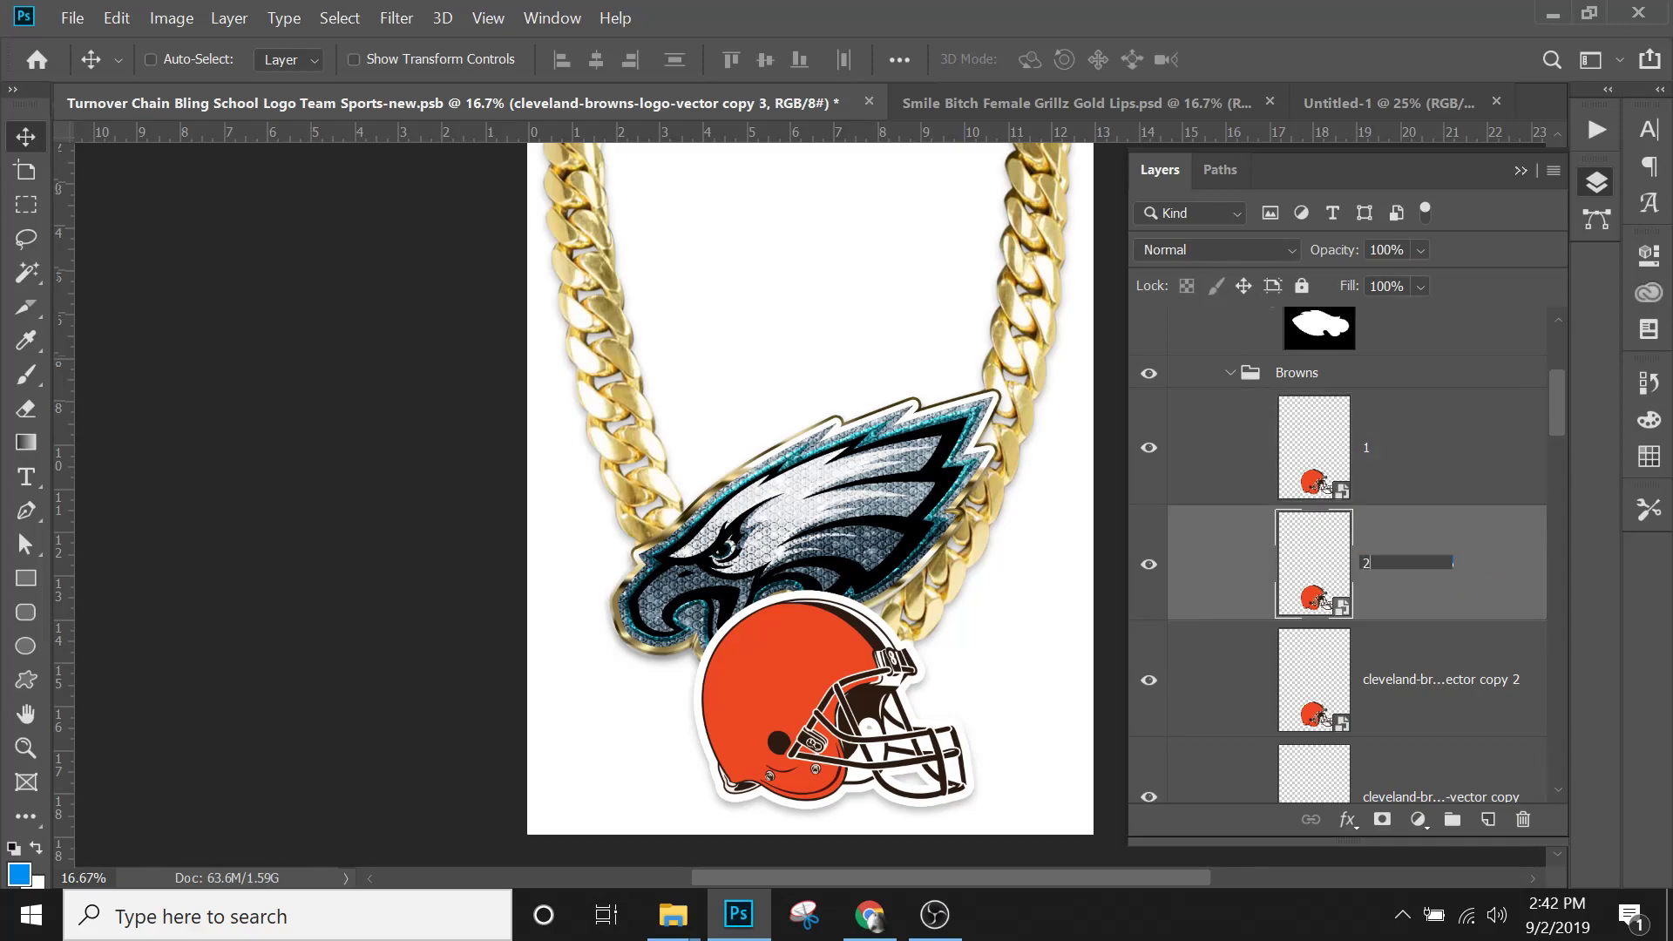
left_click(1448, 687)
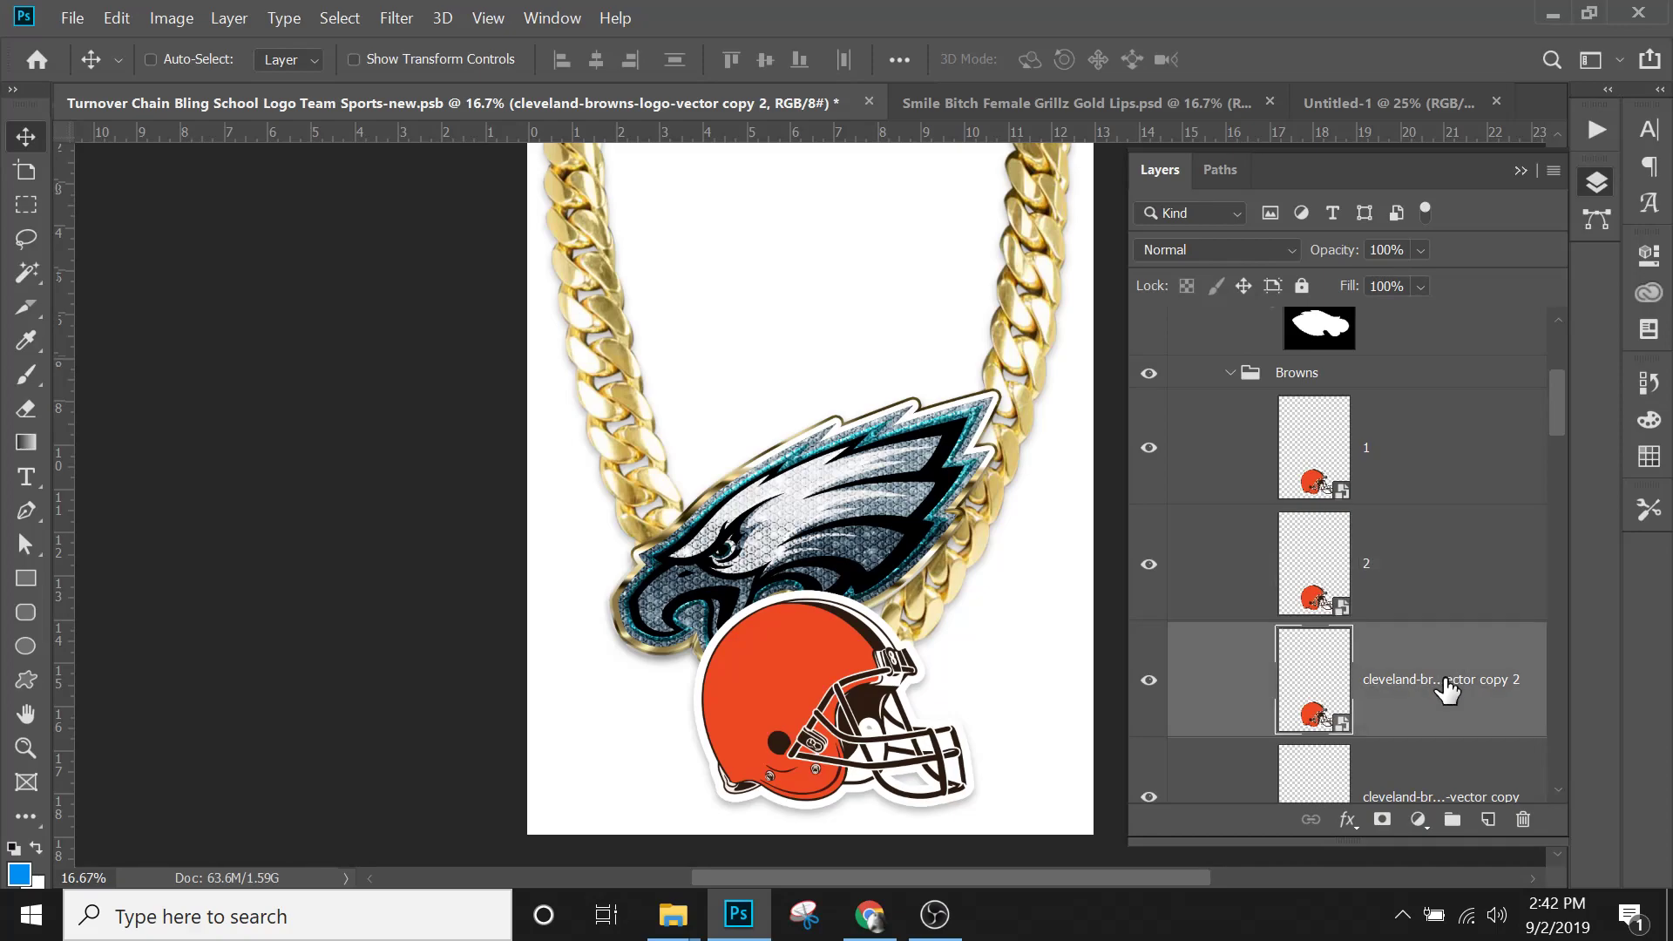
double_click(1448, 687)
key("ctrl+a")
type("3")
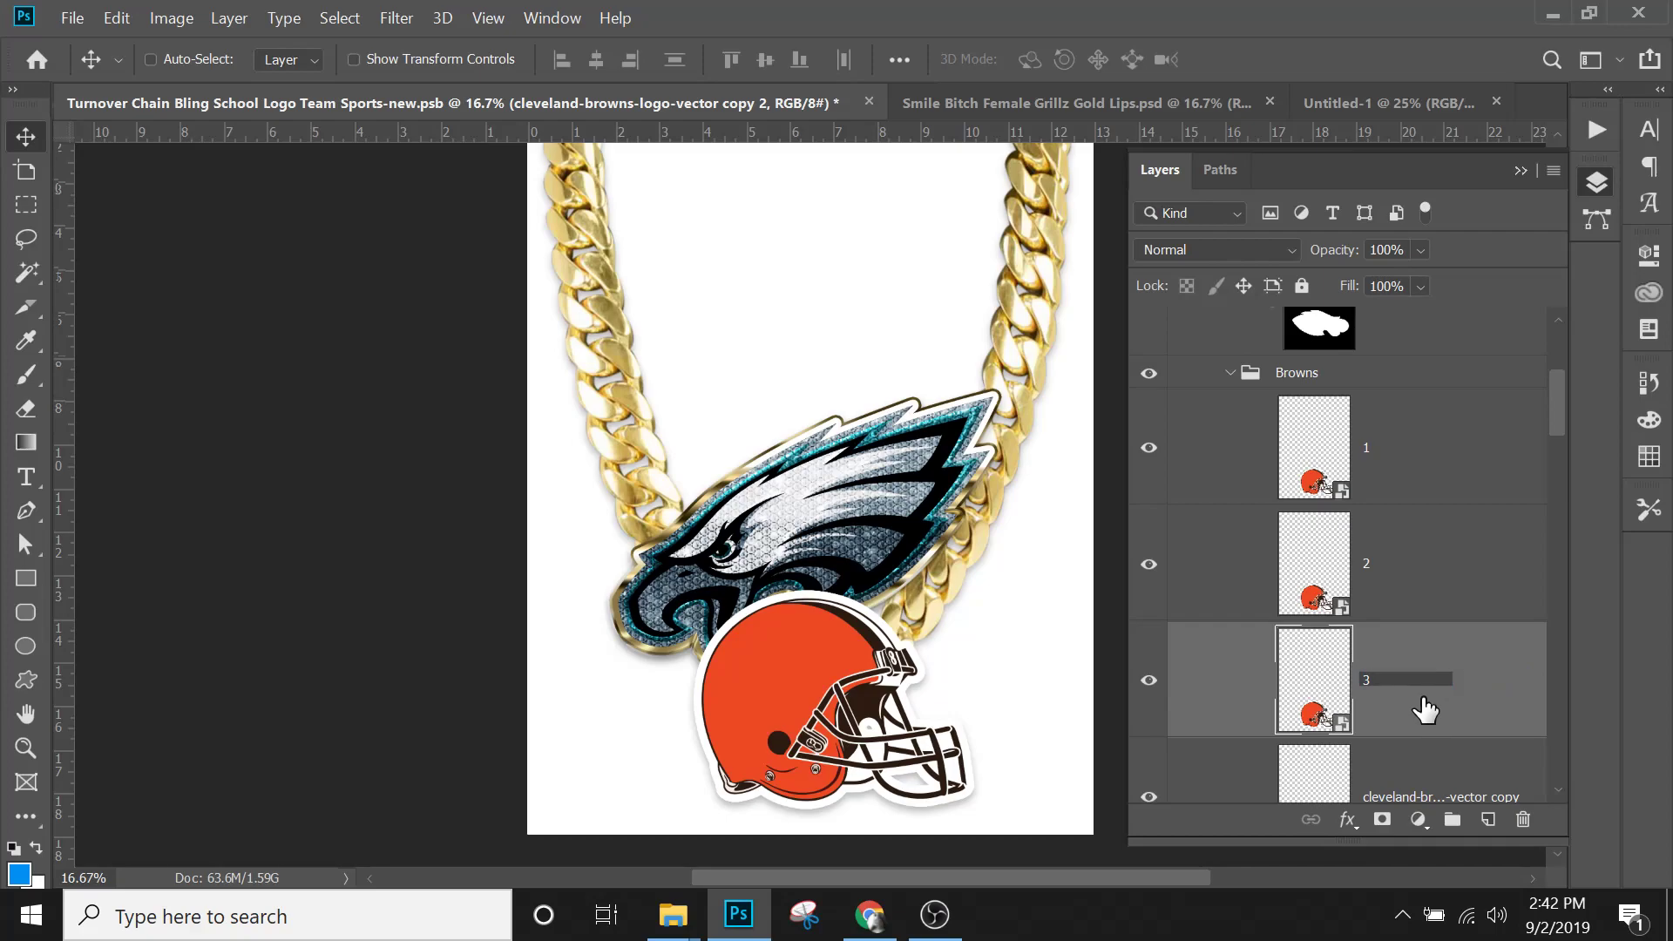
left_click(1461, 572)
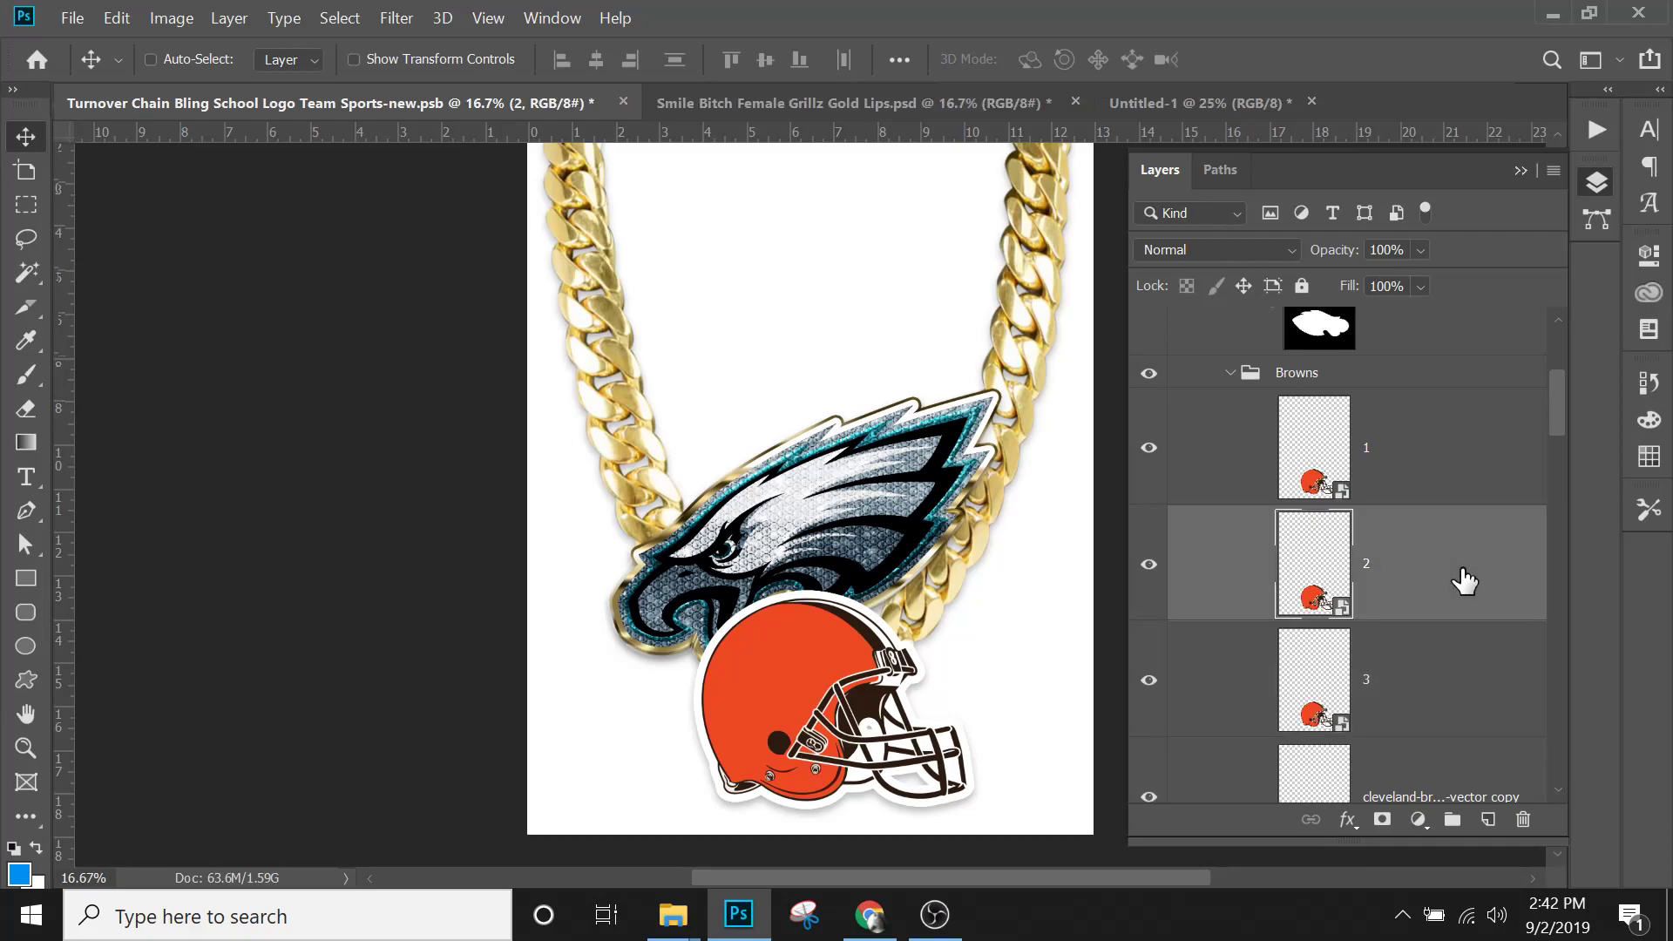
Rename the two remaining helmet layers in the Browns group 4 and 5, and select layer 4.
scroll(1464, 584, "down", 3)
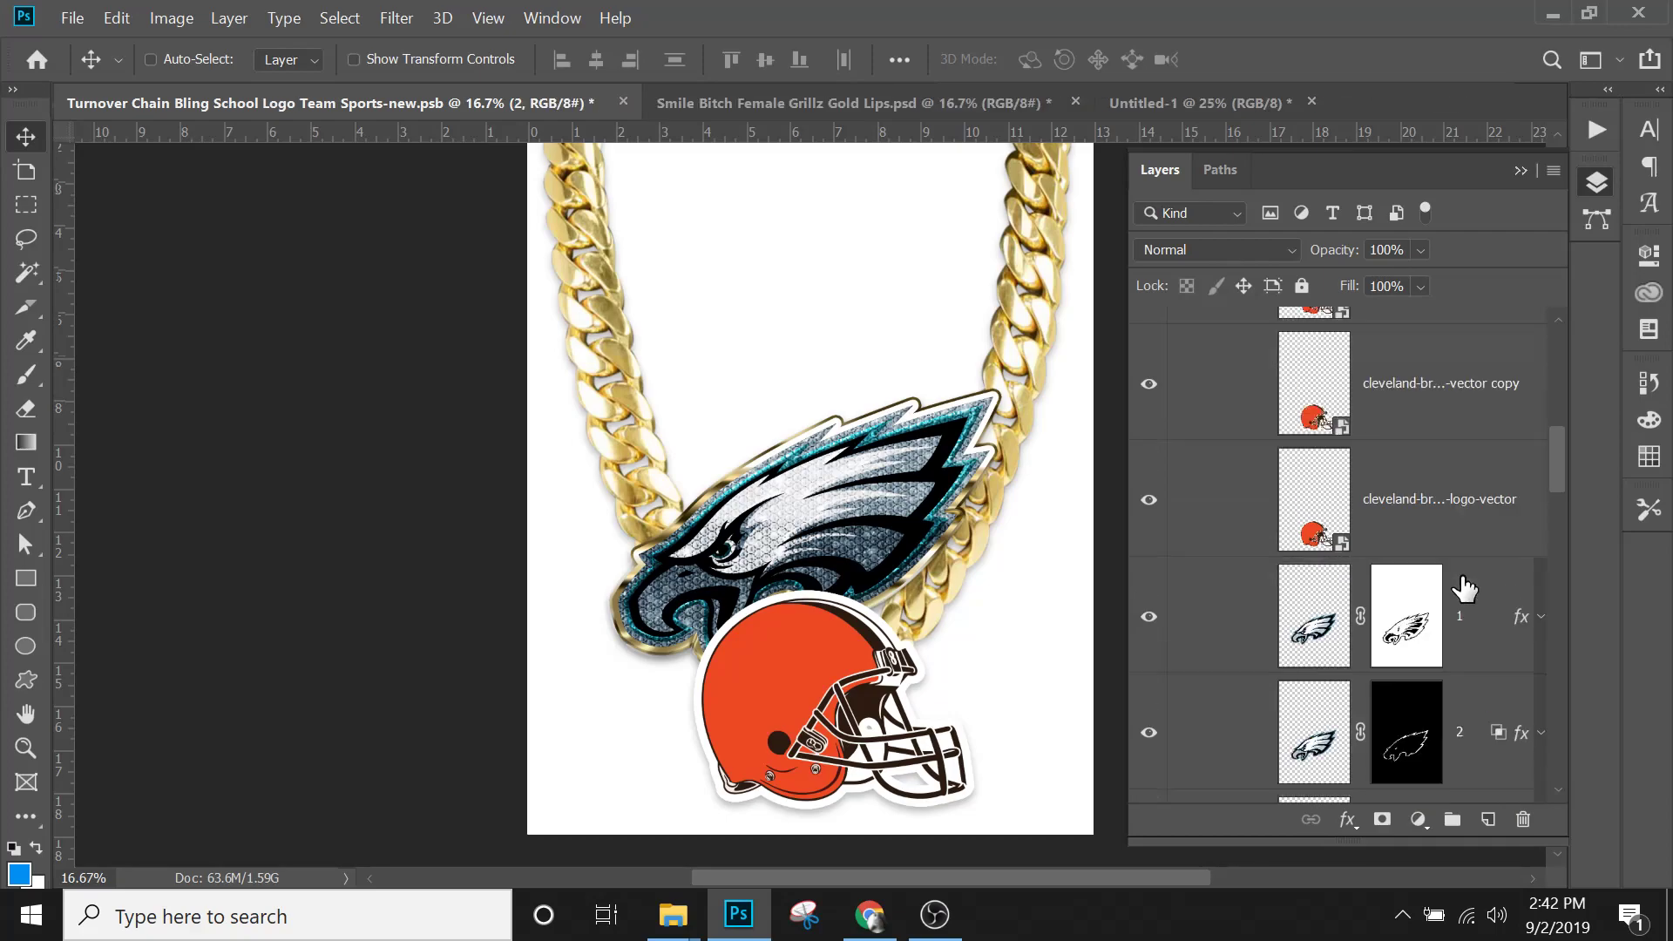
double_click(1438, 388)
type("4")
key("Return")
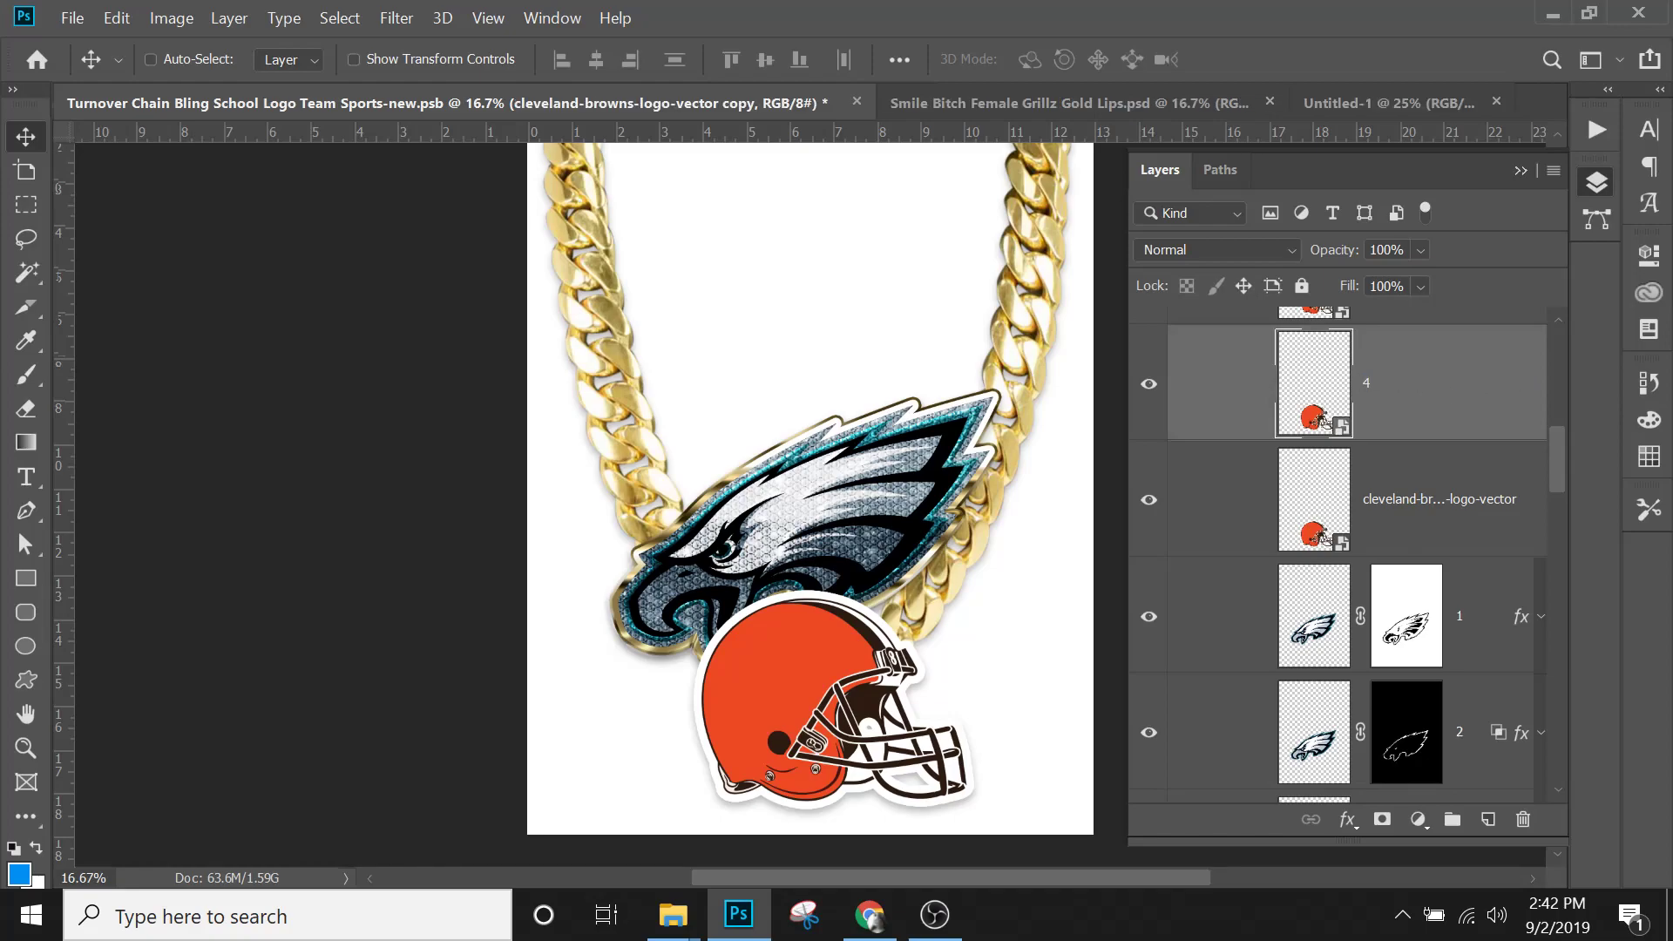
double_click(1448, 501)
type("5")
key("Return")
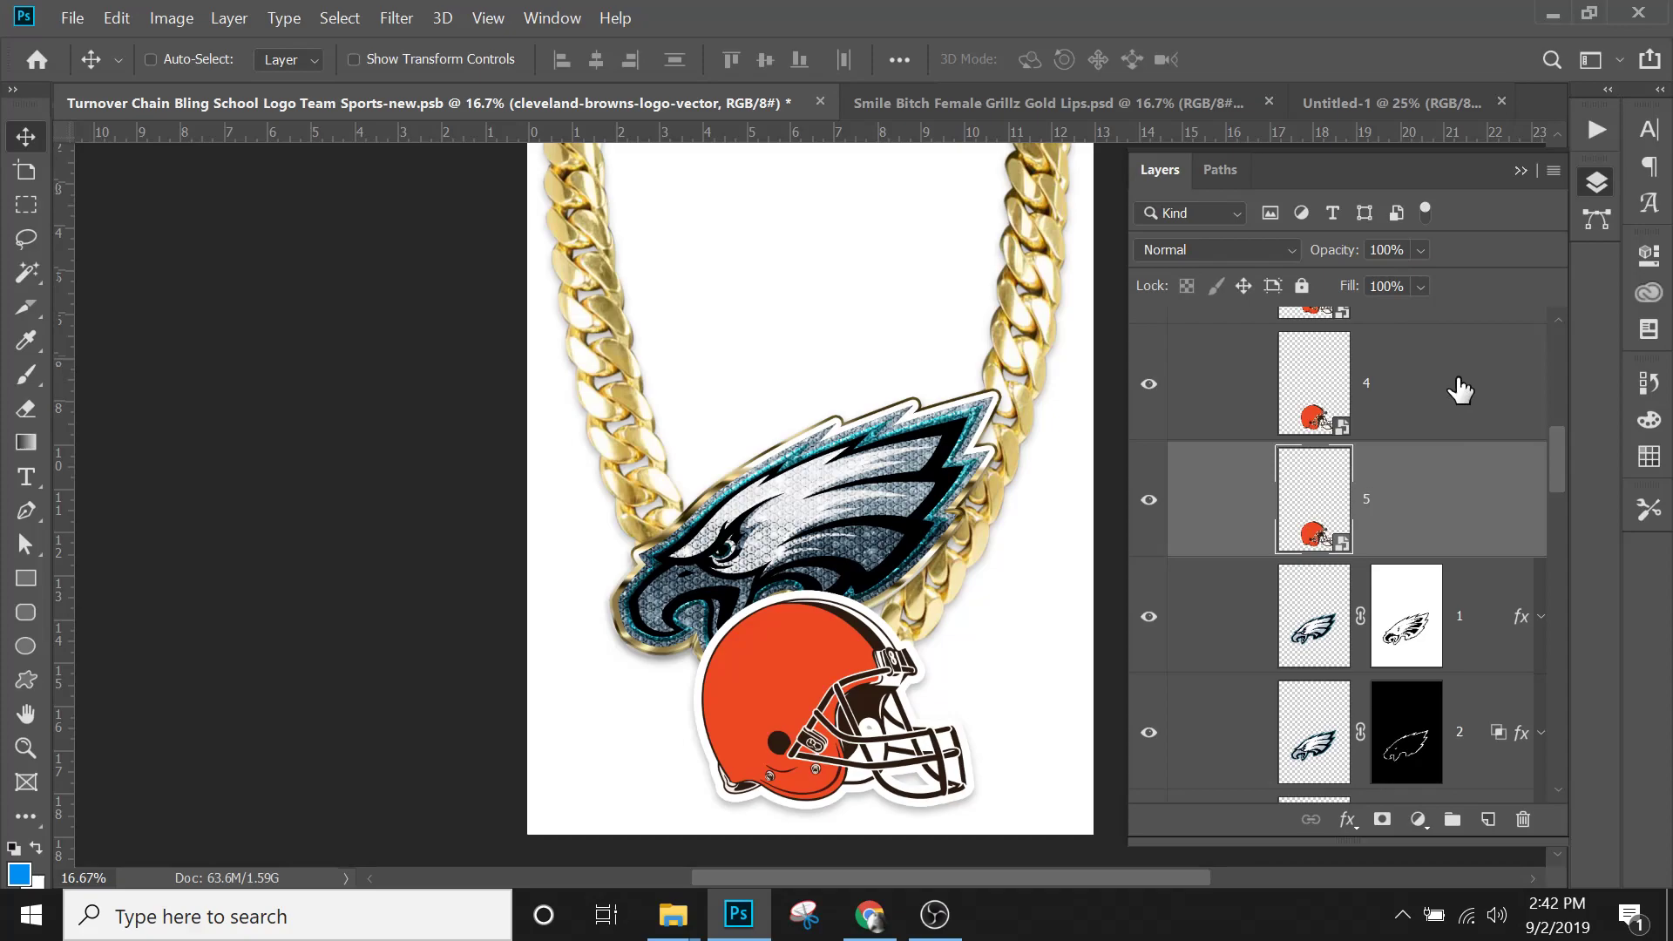
left_click(1456, 385)
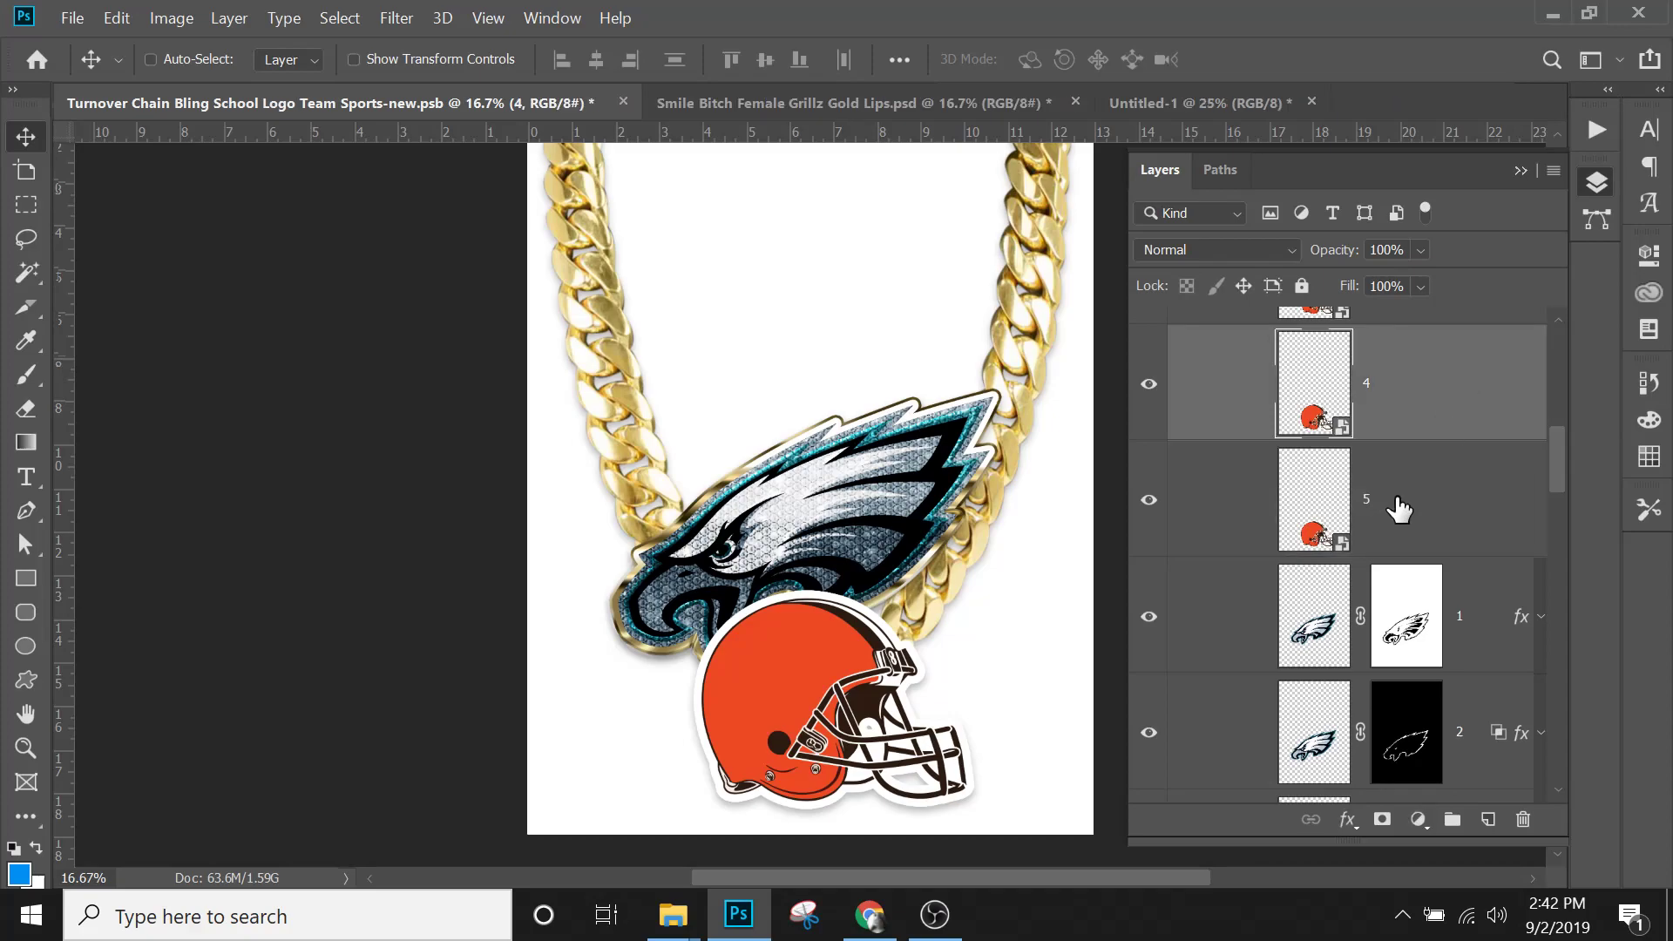
Copy the layer style of Eagles logo layer 1 and paste it onto helmet layer 1 in the Browns group.
left_click(1488, 627)
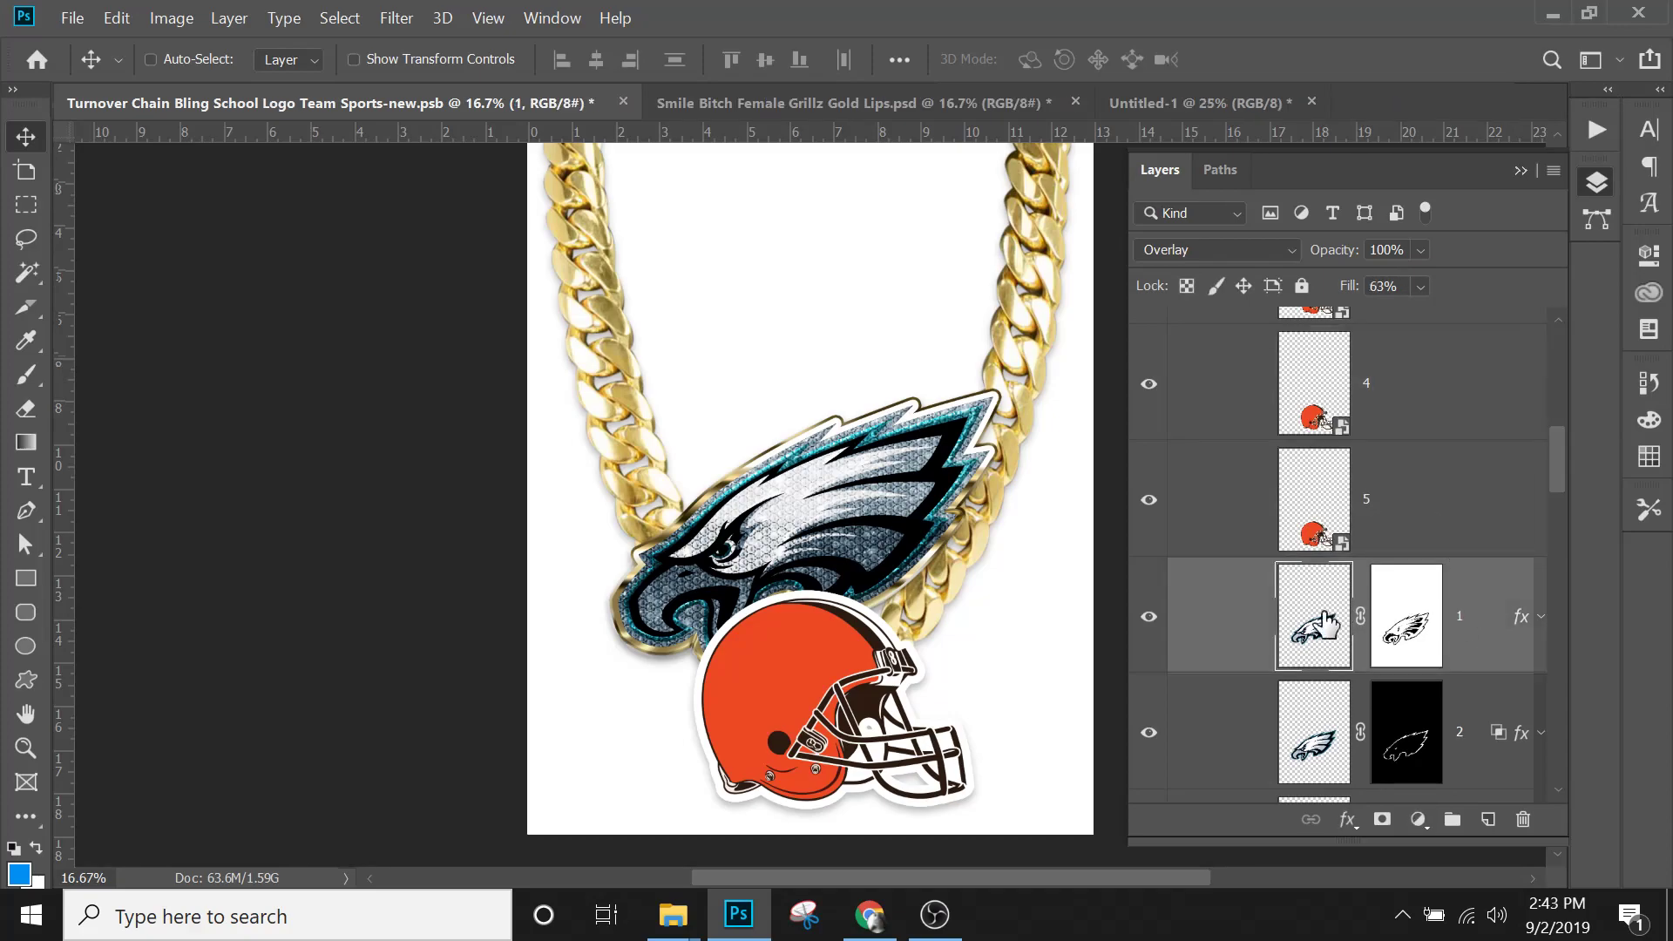
scroll(1410, 680, "down", 2)
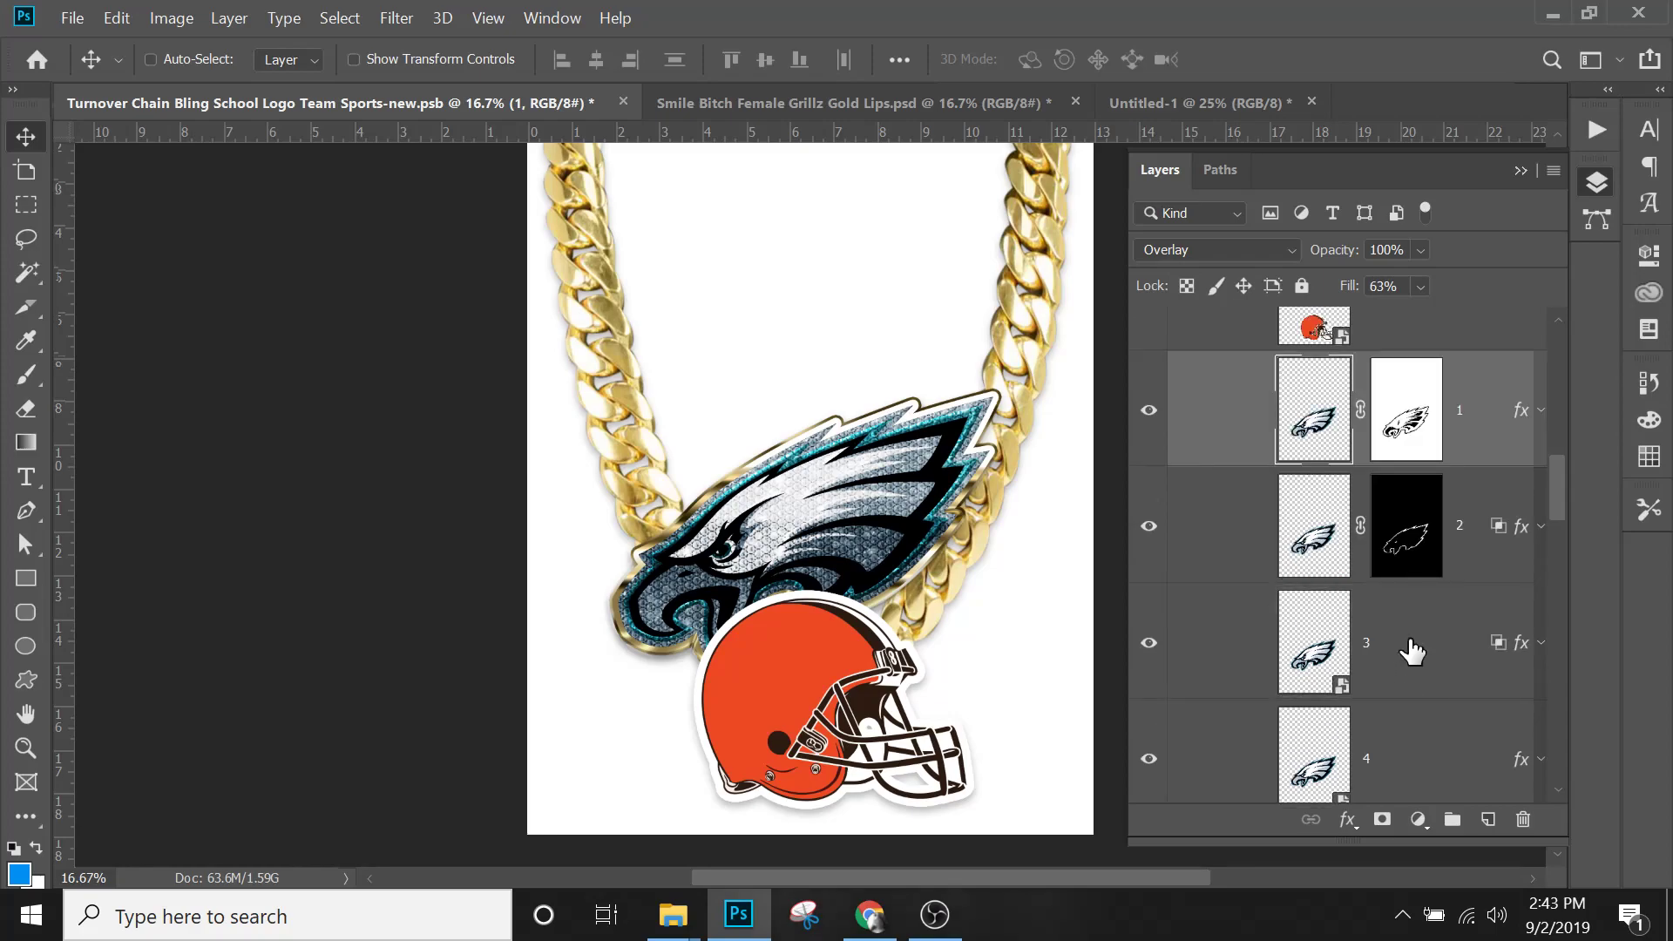
right_click(1483, 443)
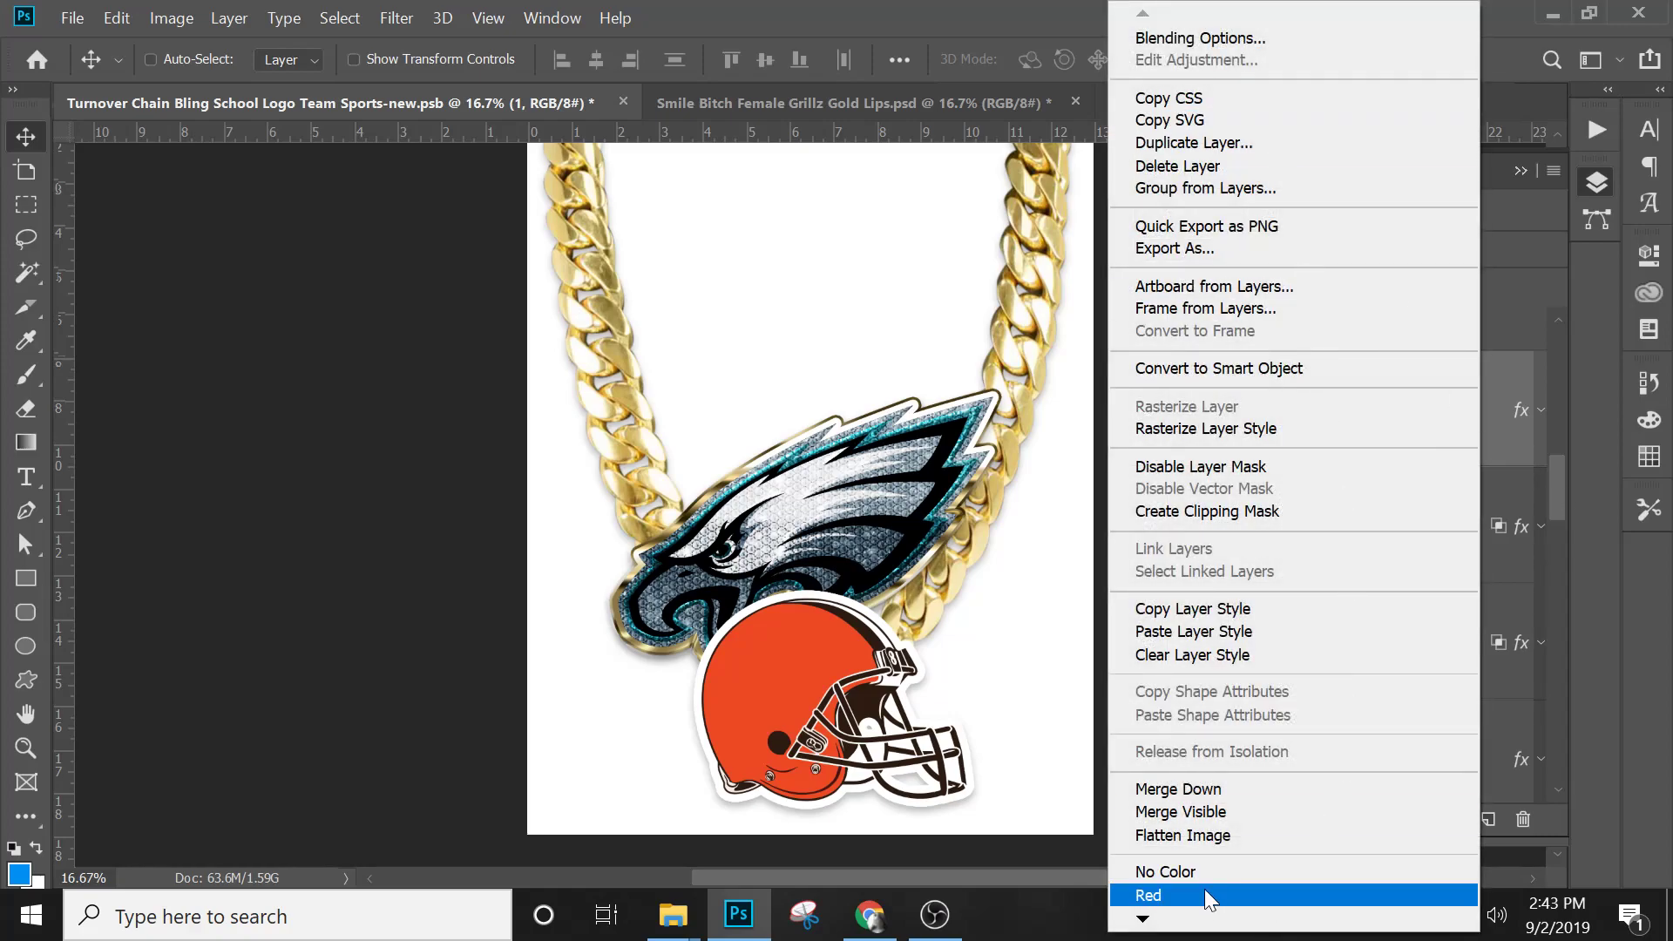
mouse_move(1201, 919)
left_click(1203, 586)
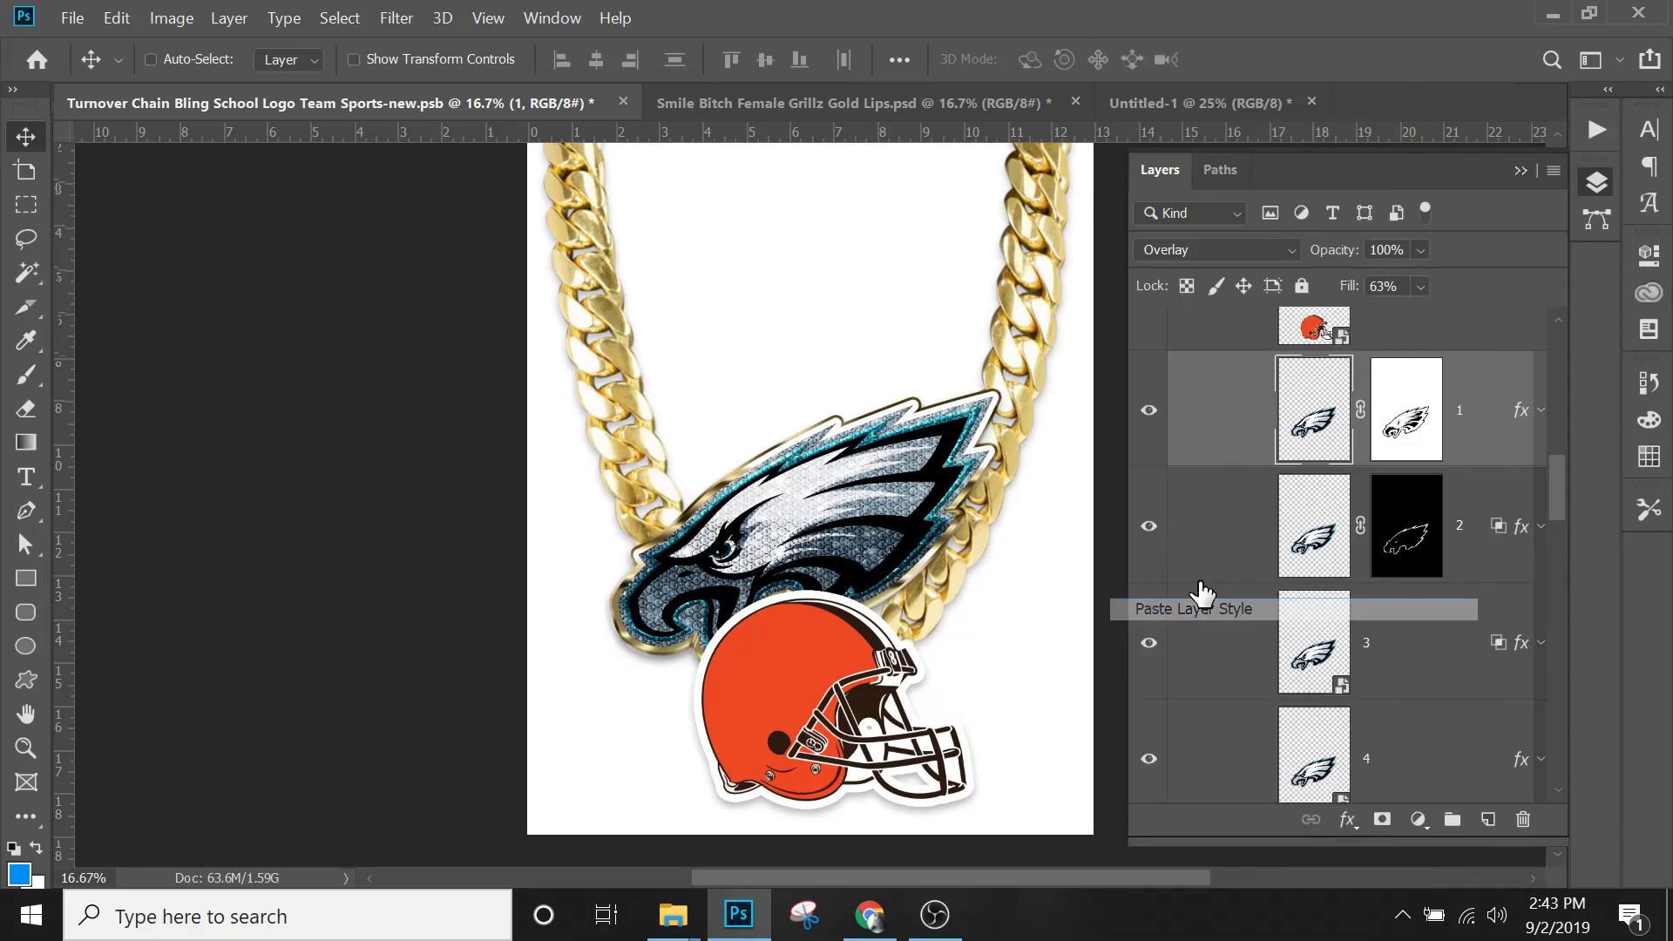
scroll(1331, 459, "up", 2)
scroll(1331, 459, "up", 3)
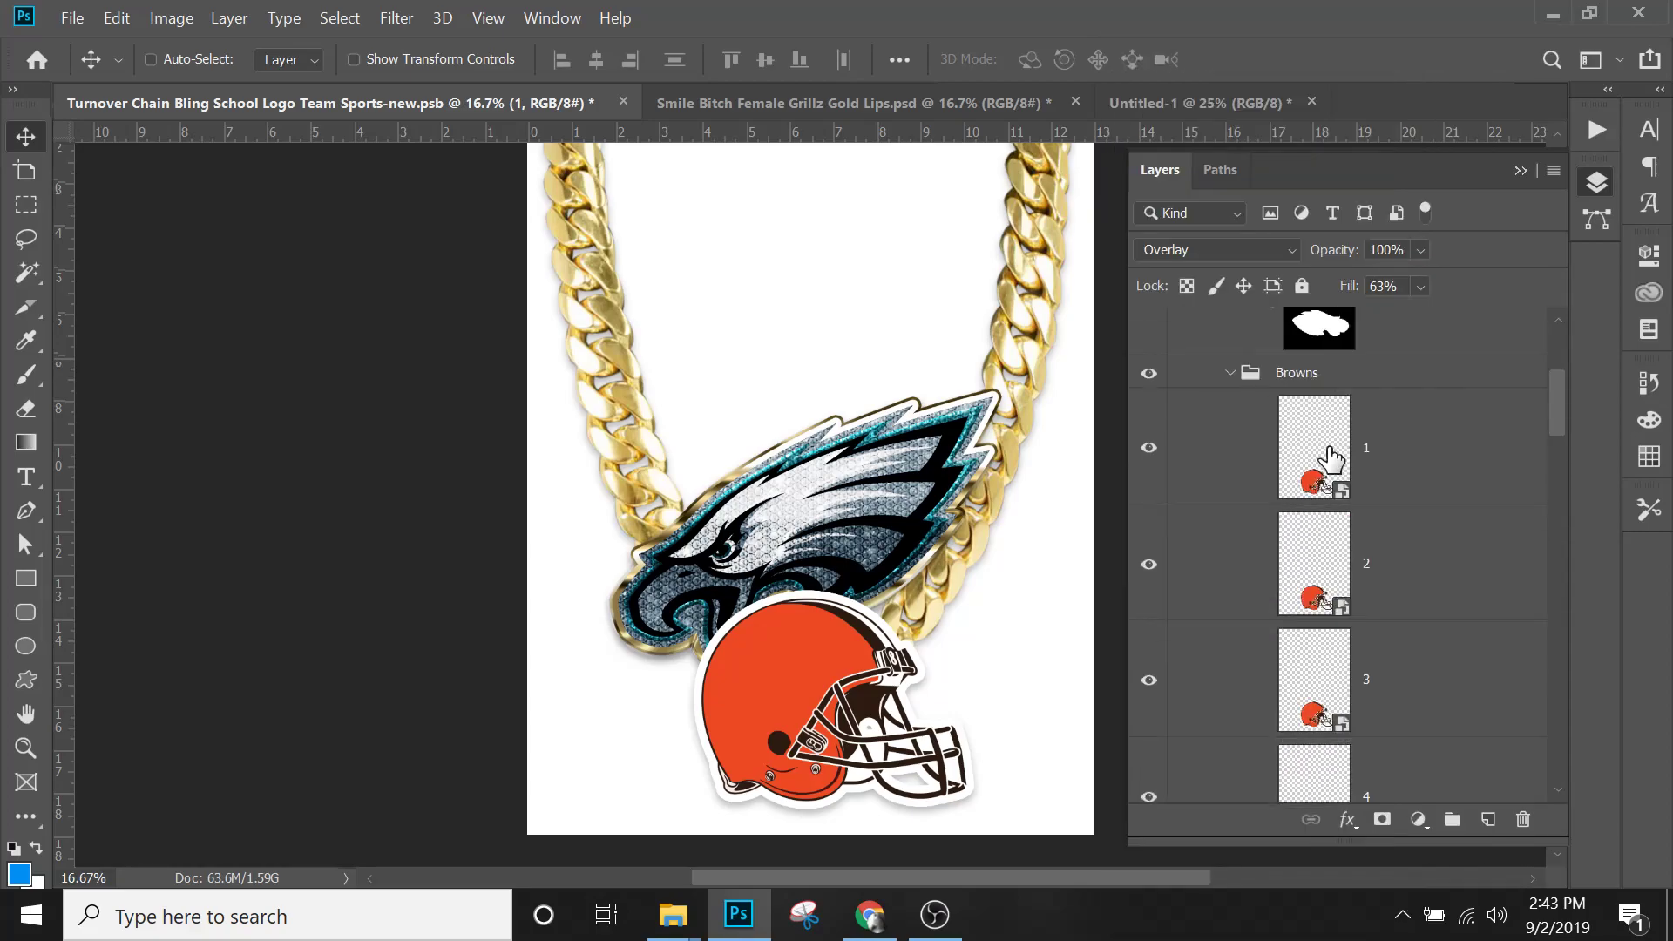
left_click(1420, 443)
right_click(1421, 443)
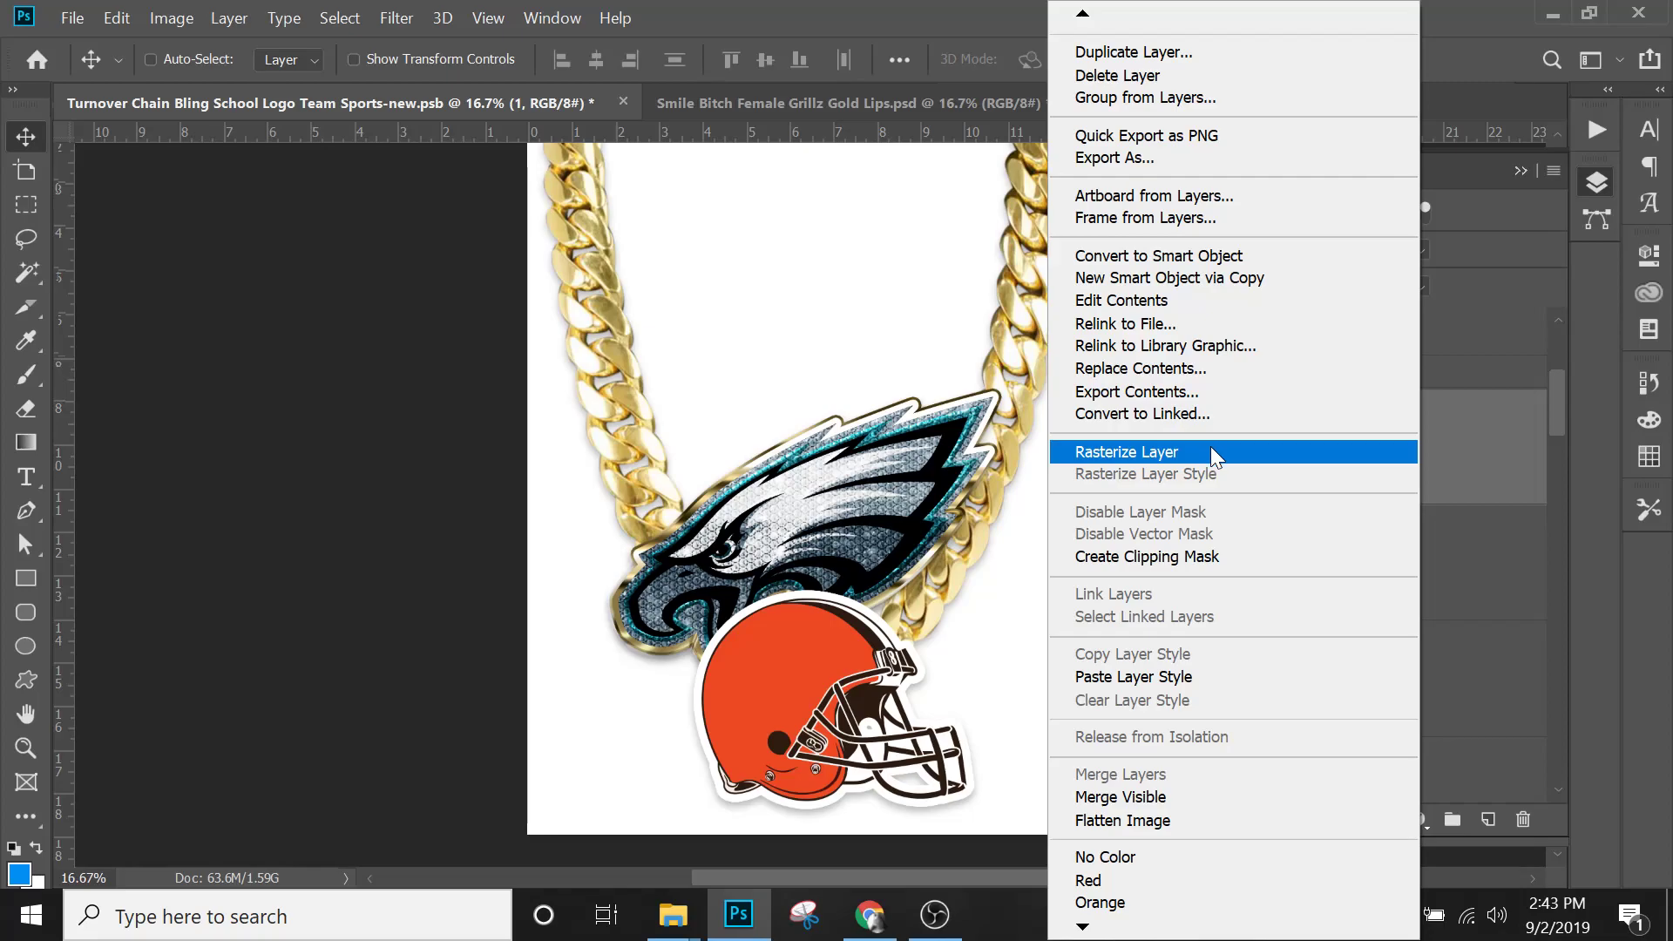
left_click(1174, 676)
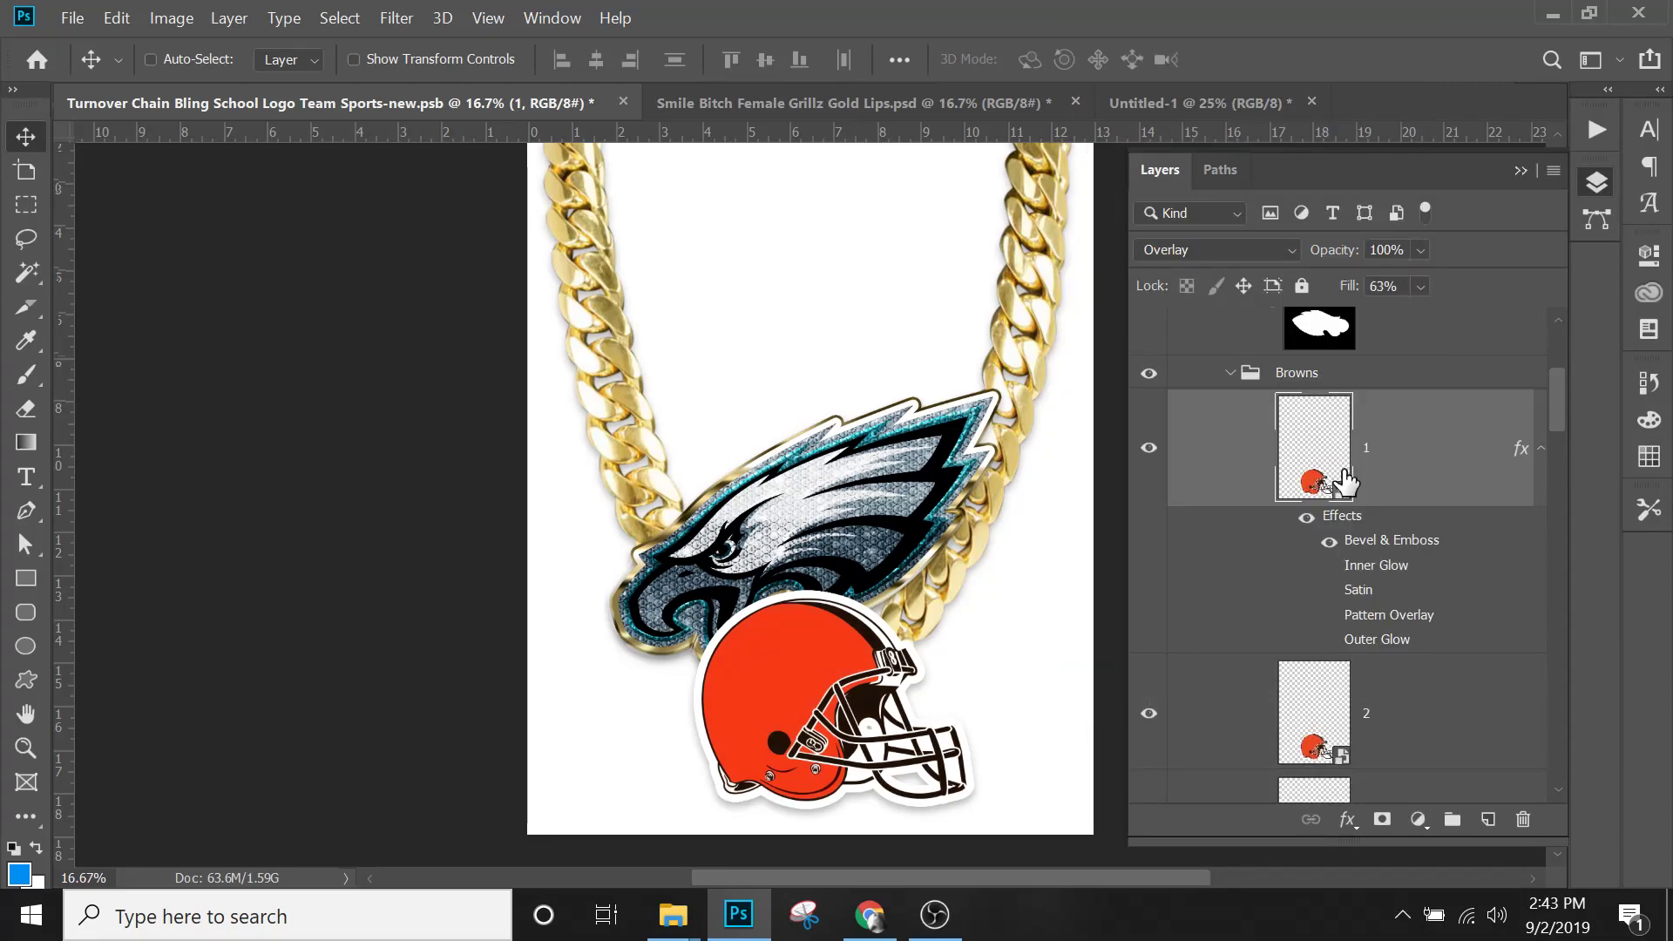
Copy the layer style of Eagles logo layer 2 and paste it onto helmet layer 2 in the Browns group.
scroll(1444, 571, "down", 5)
scroll(1447, 580, "down", 4)
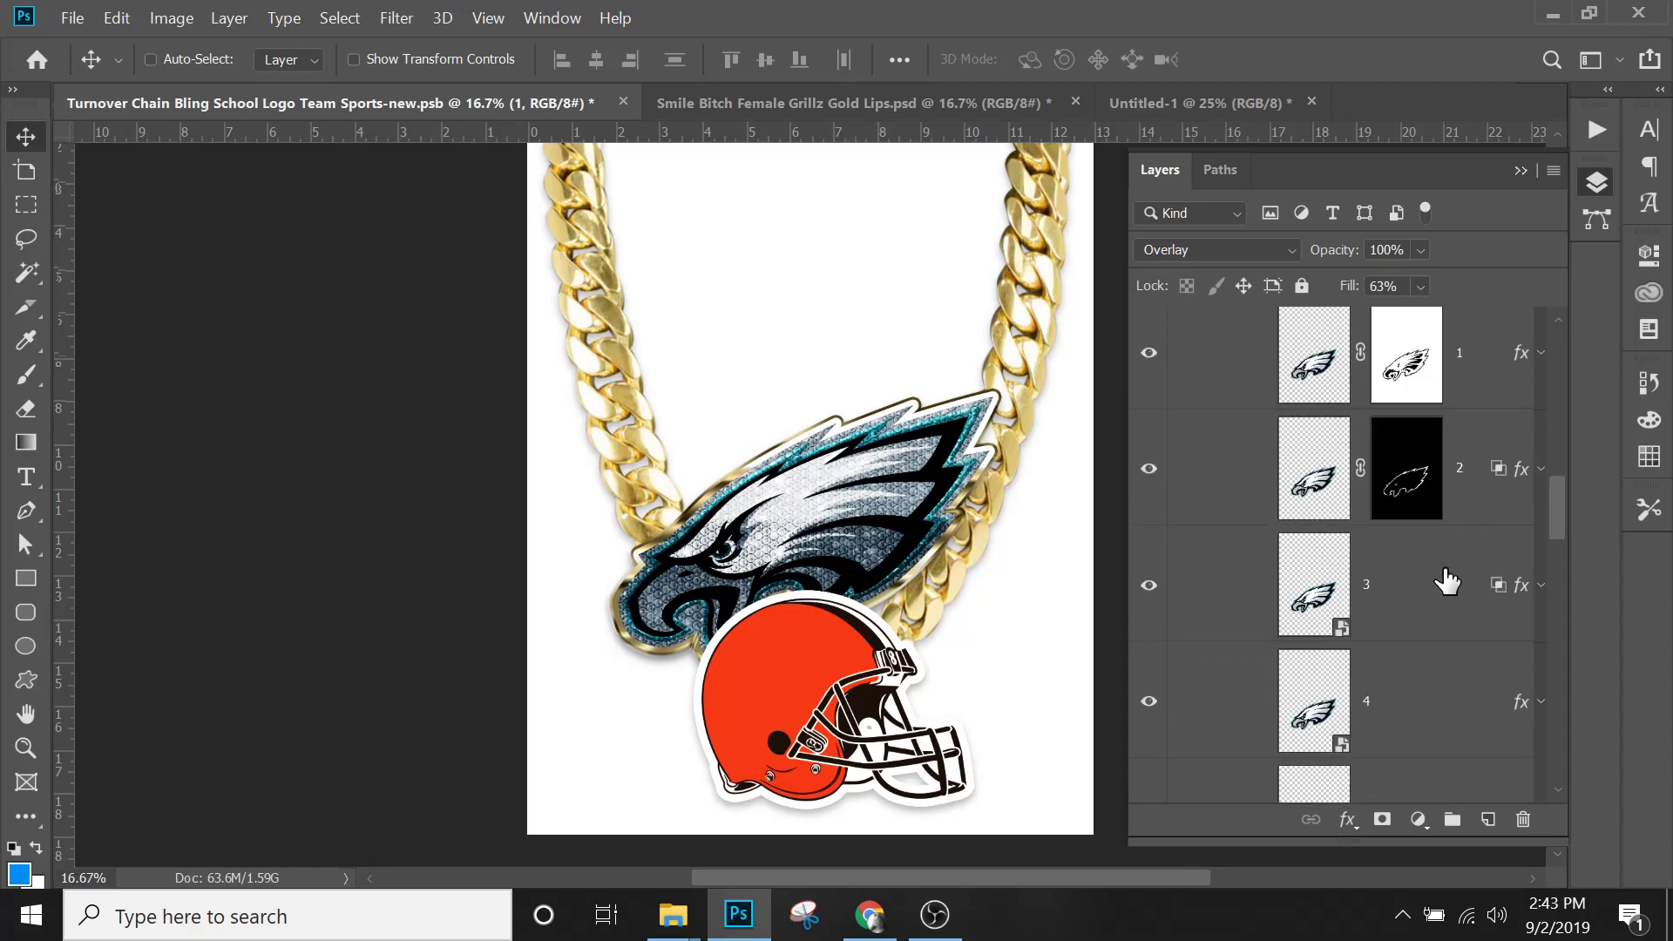
left_click(1468, 474)
right_click(1475, 495)
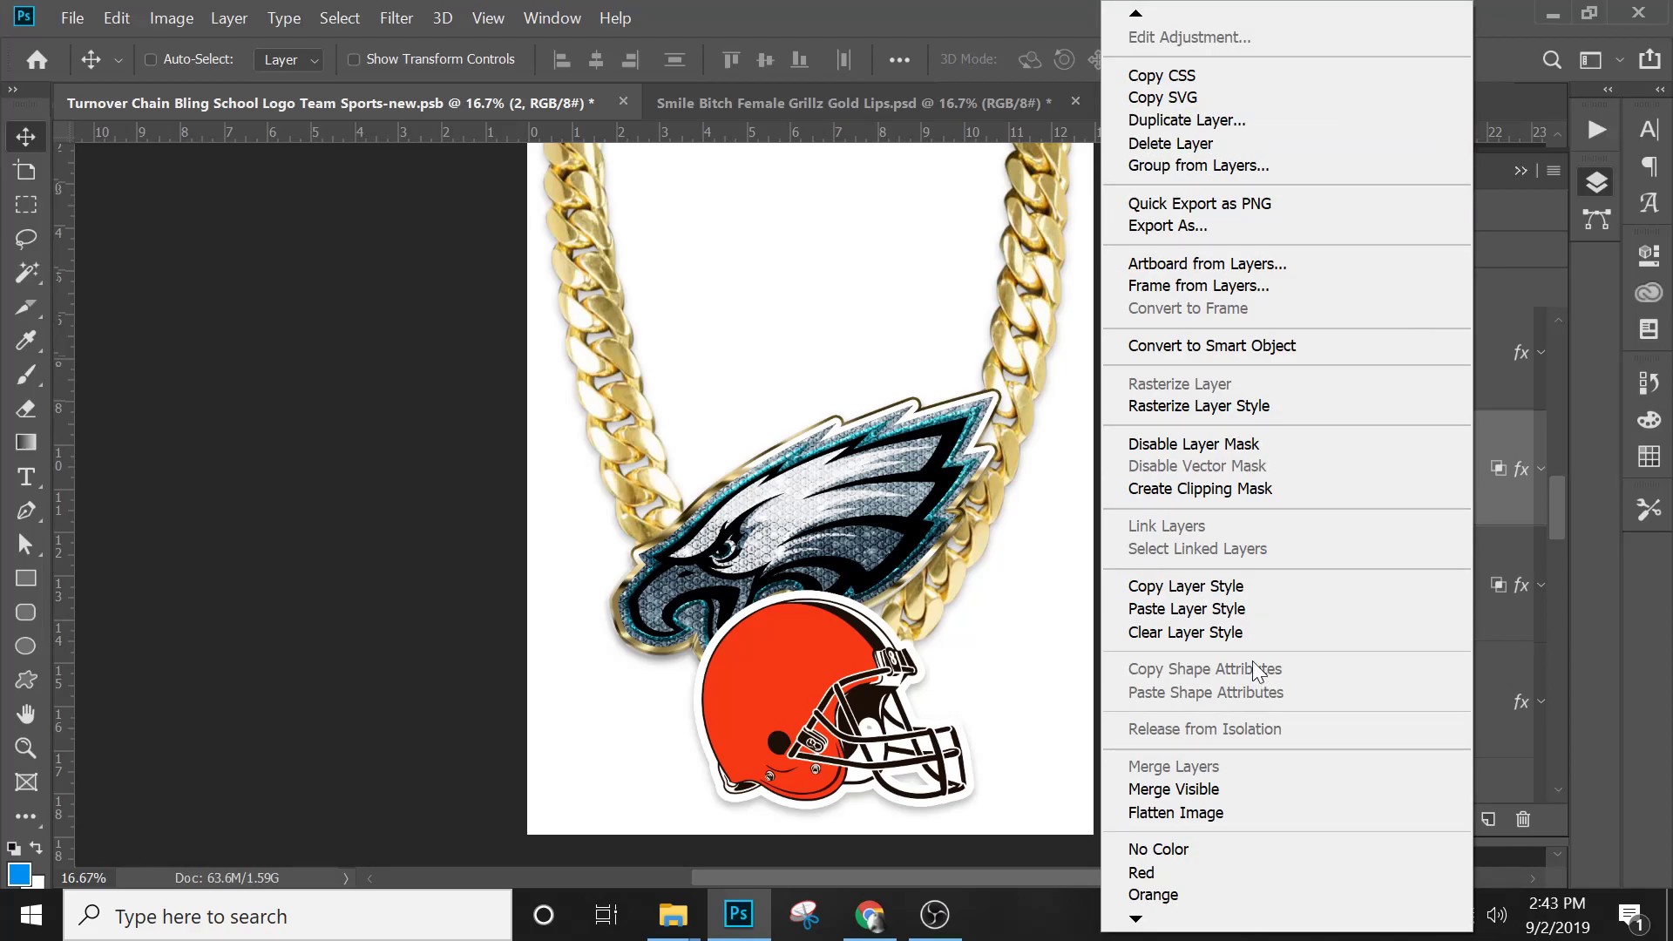
left_click(1216, 593)
scroll(1413, 435, "down", 2)
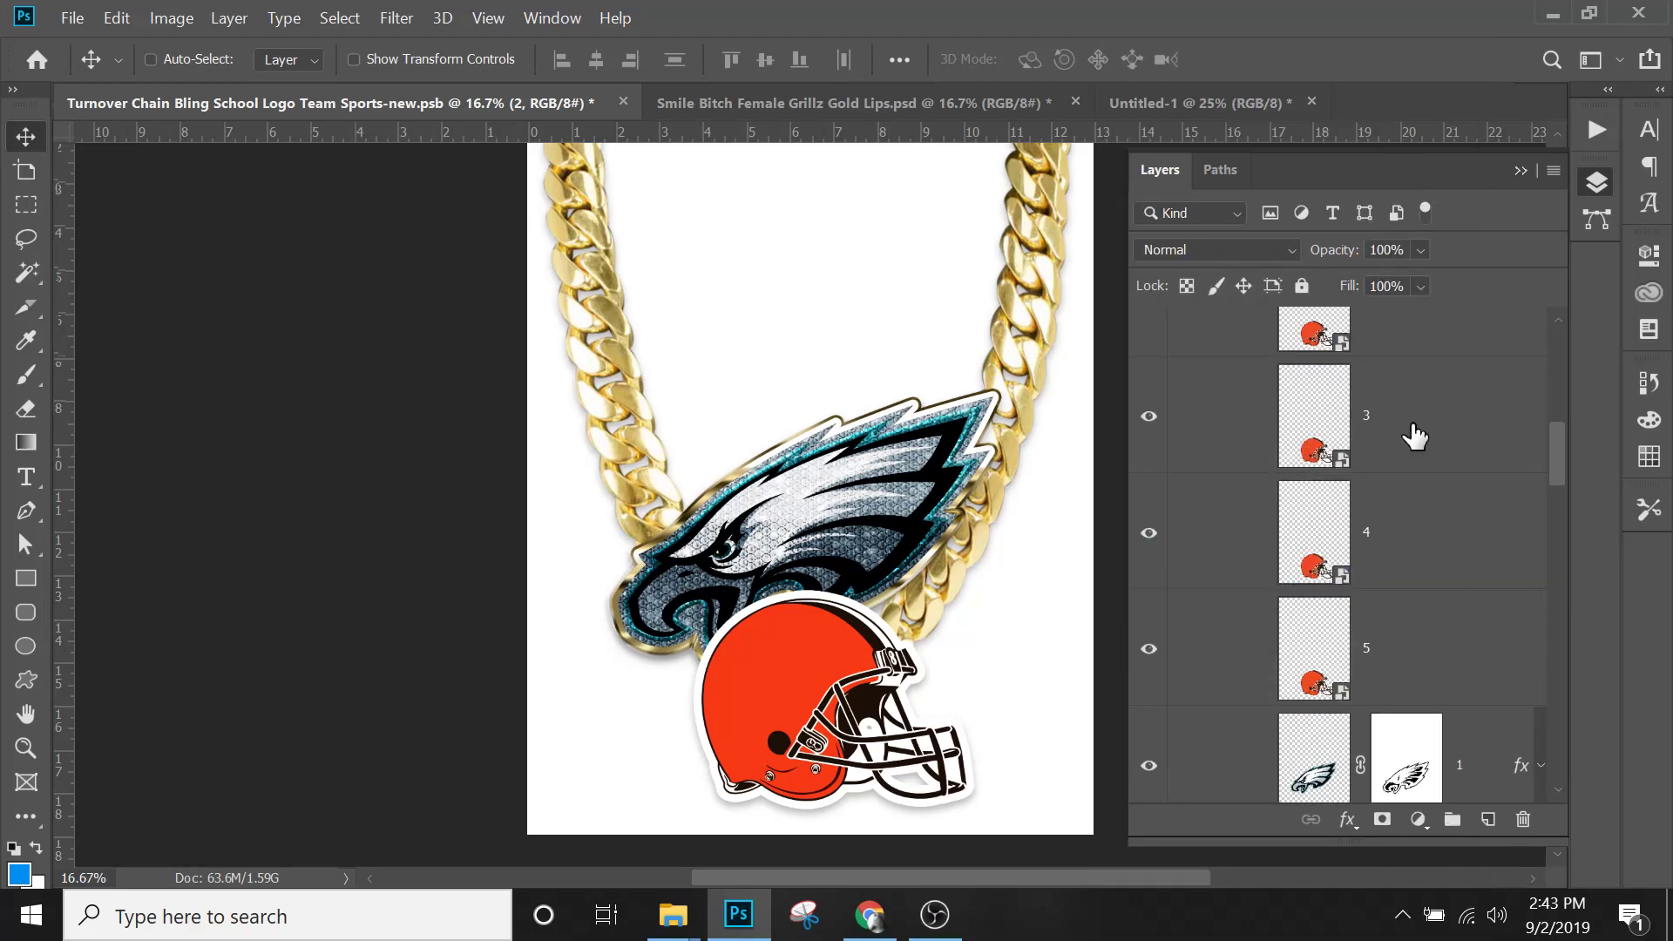
scroll(1416, 442, "up", 1)
left_click(1411, 536)
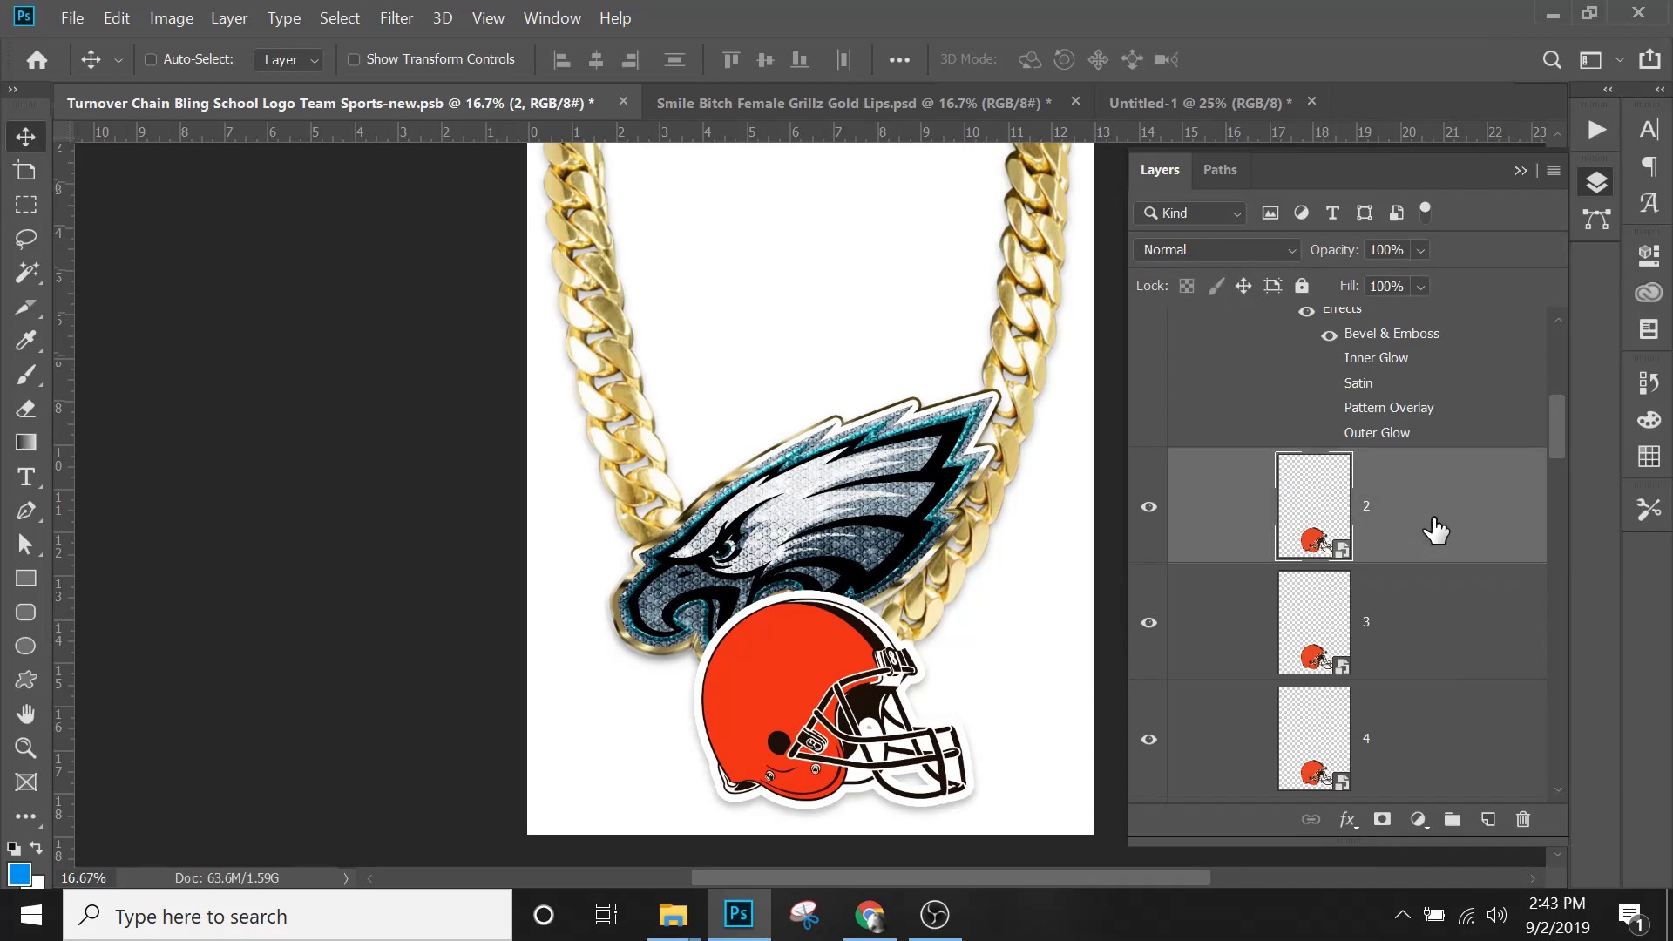
right_click(1433, 517)
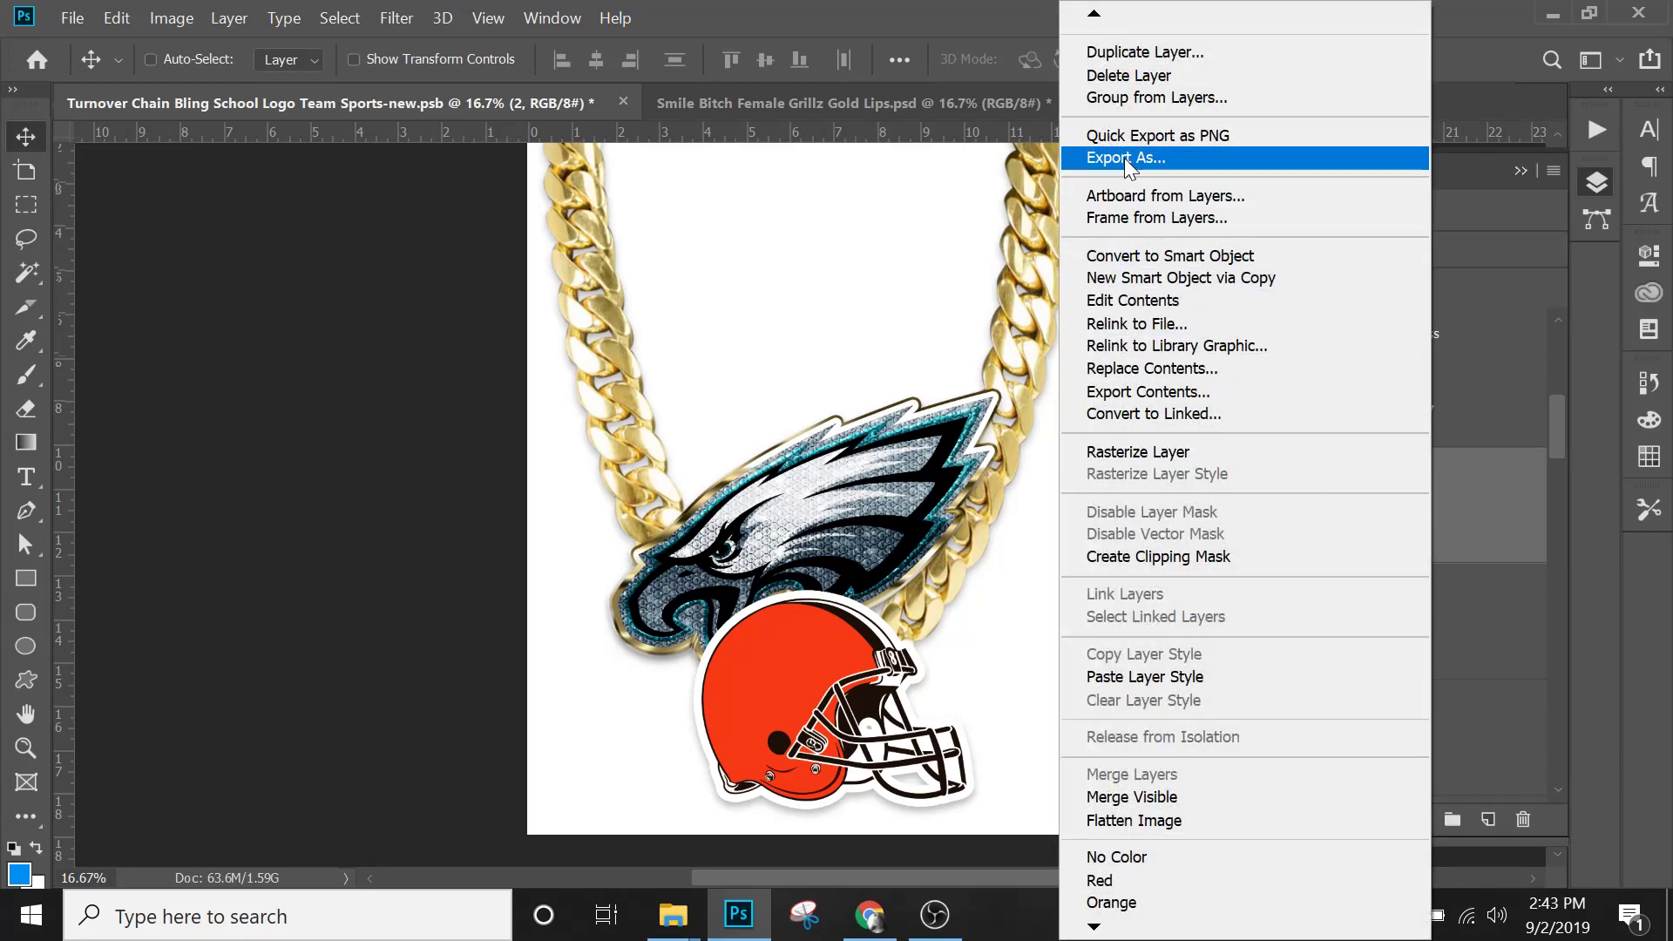
left_click(1144, 676)
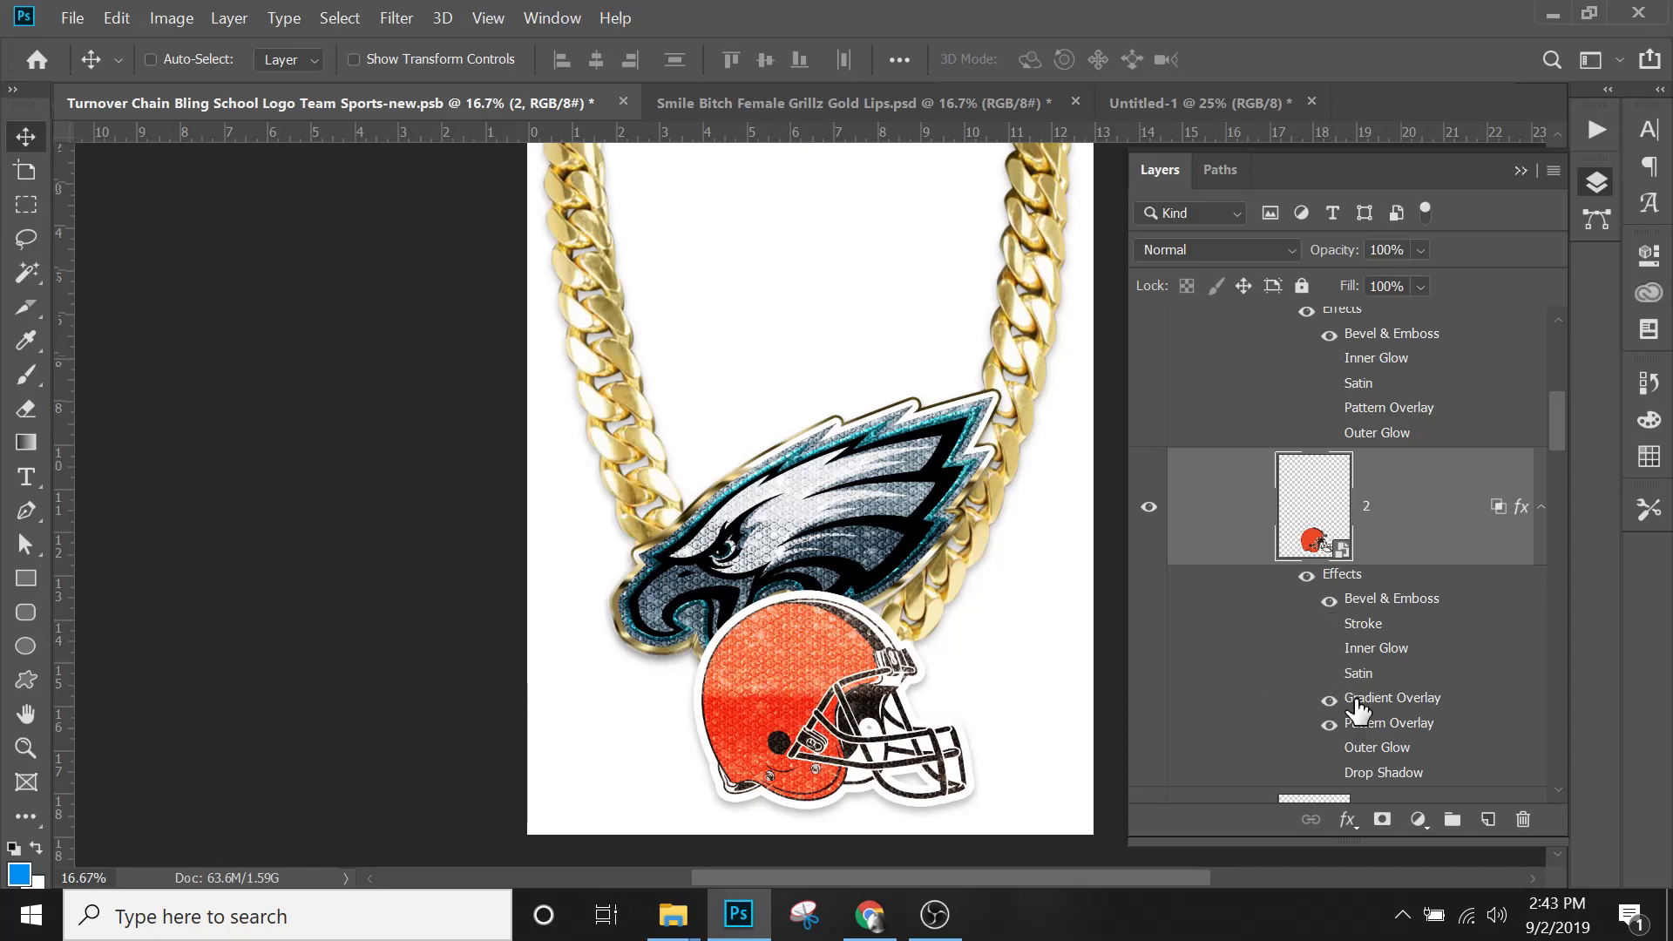
Copy the layer style of Eagles logo layer 3 and paste it onto helmet layer 3 in the Browns group.
scroll(1386, 546, "down", 3)
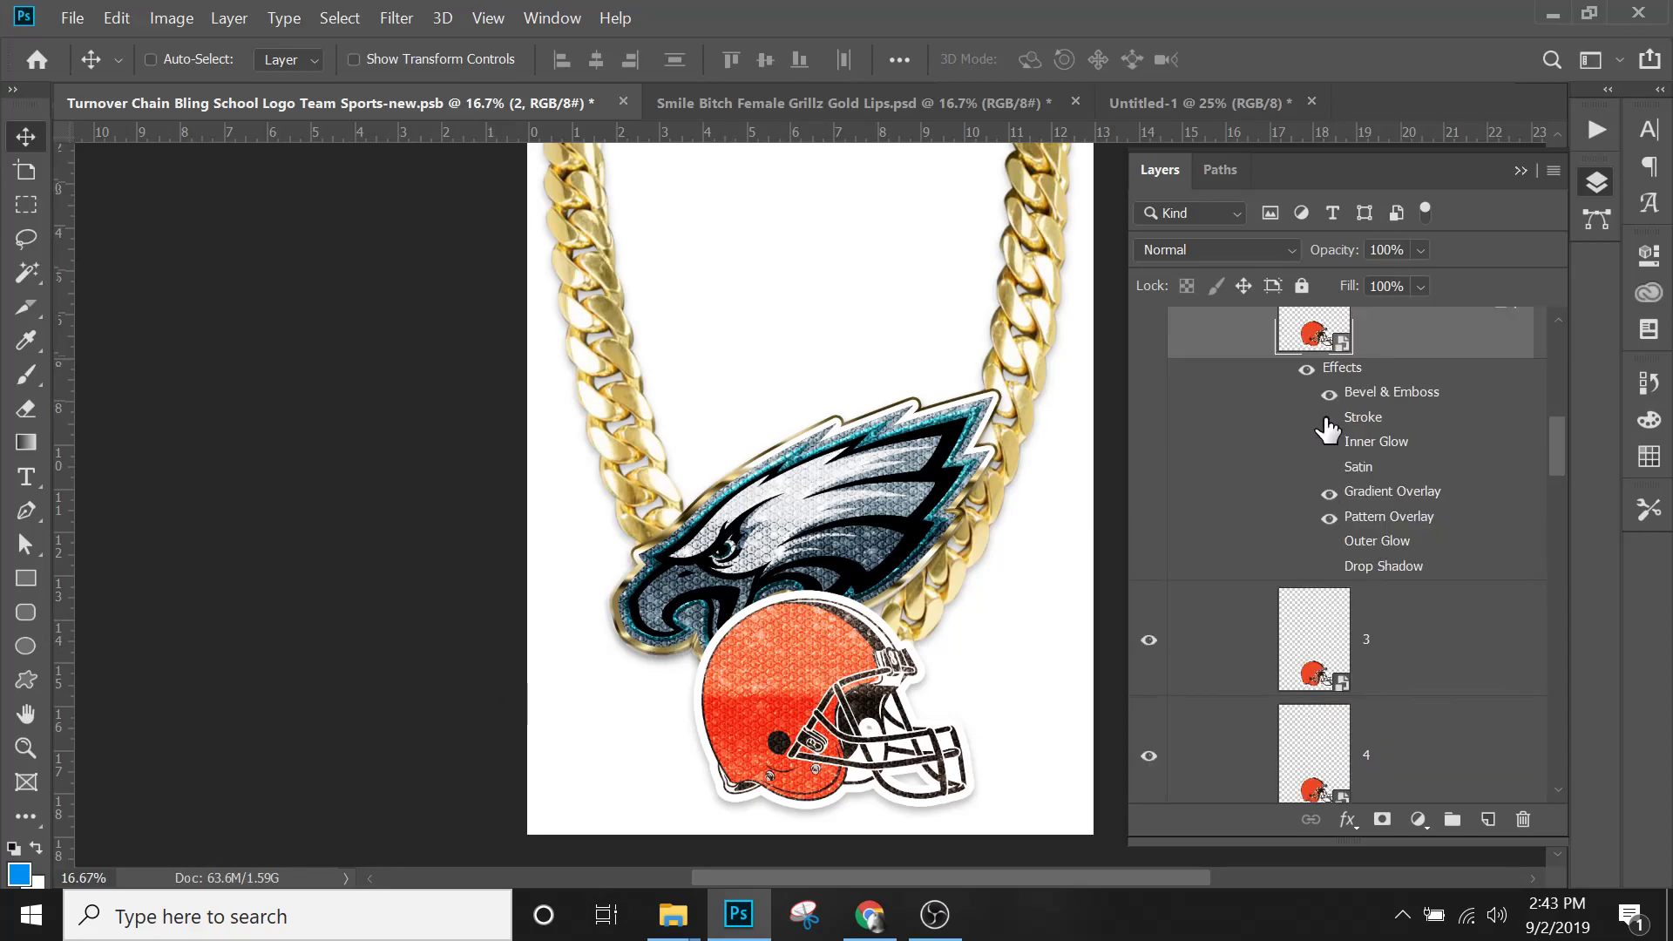
scroll(1339, 523, "down", 3)
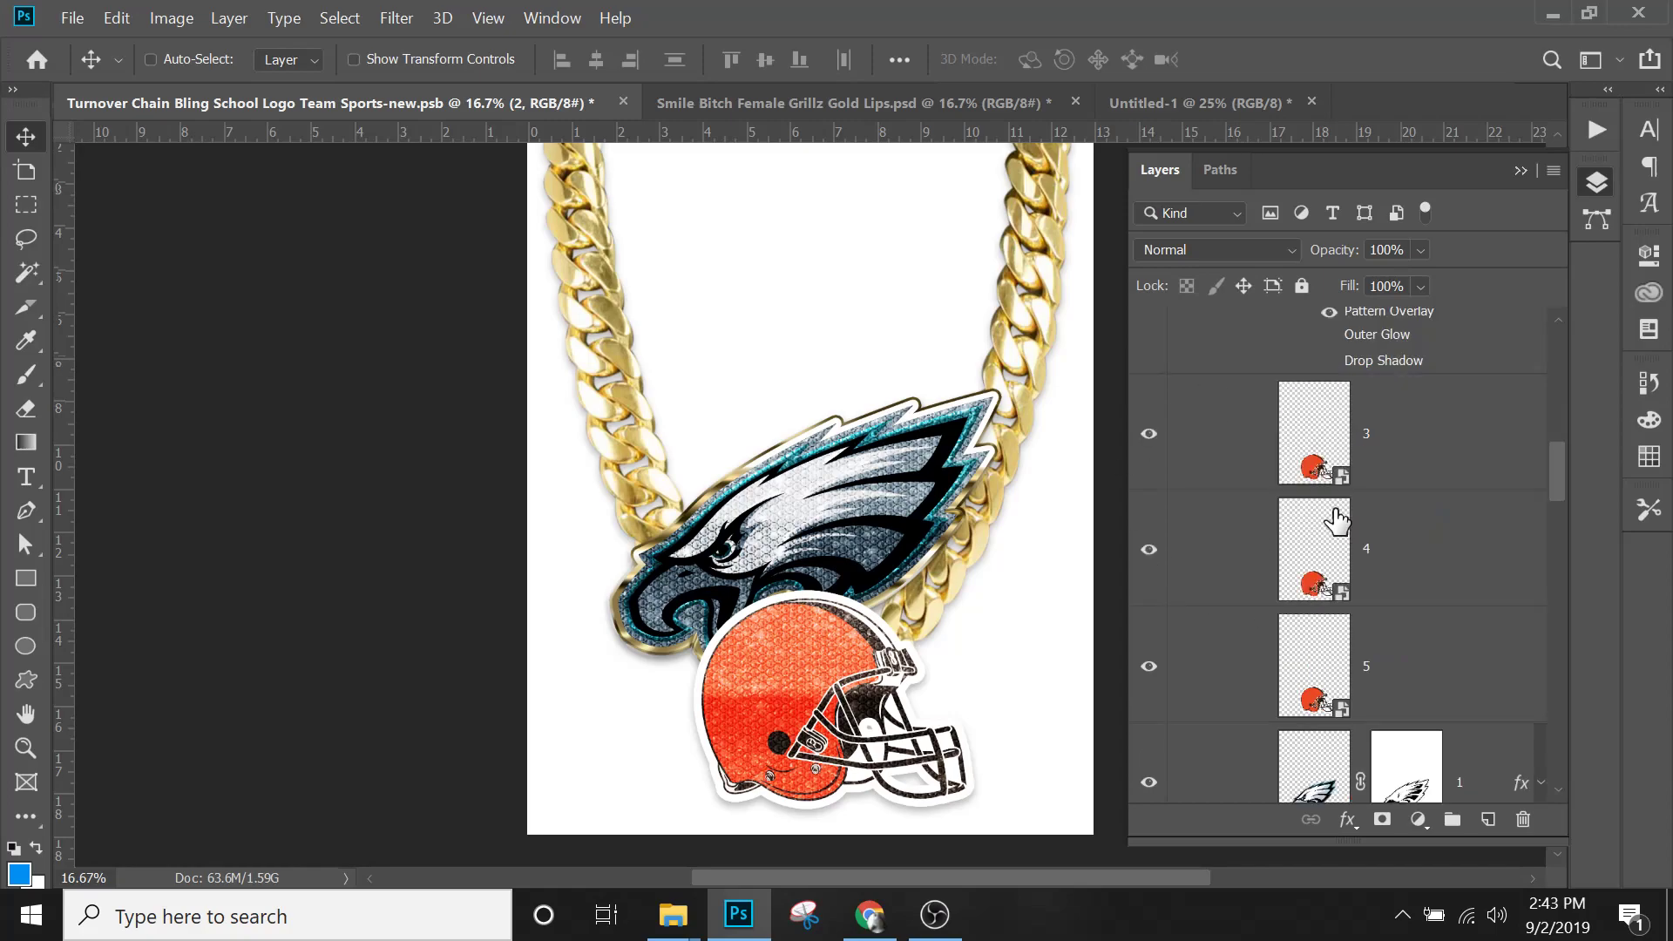
scroll(1415, 495, "down", 5)
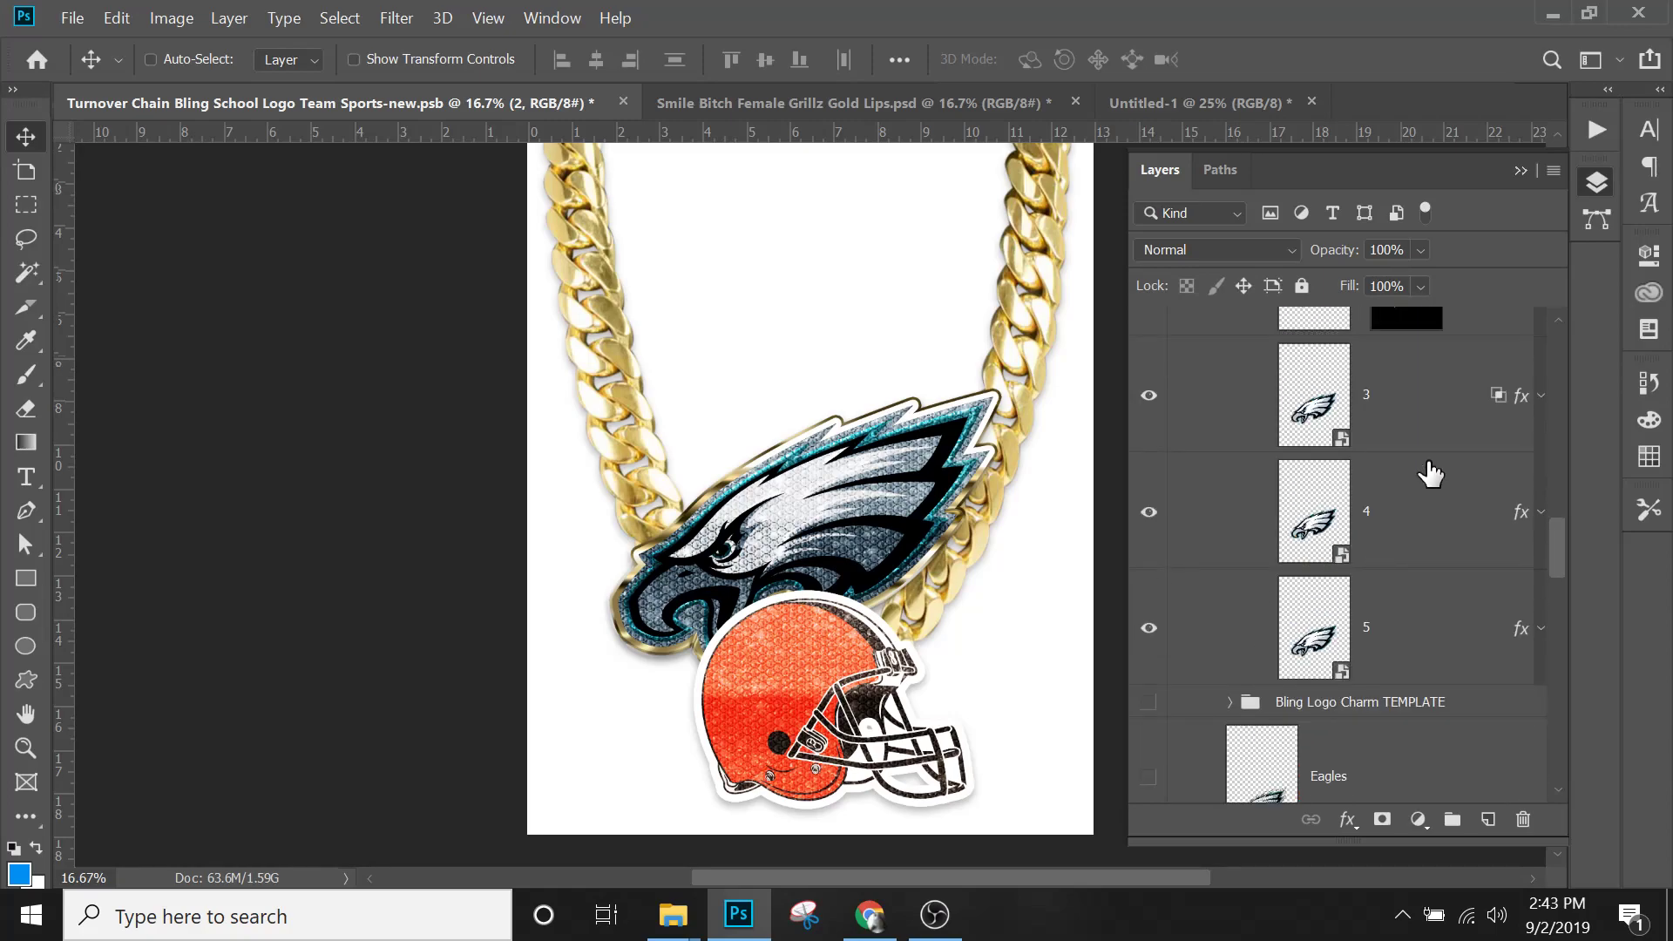
left_click(1423, 431)
right_click(1403, 430)
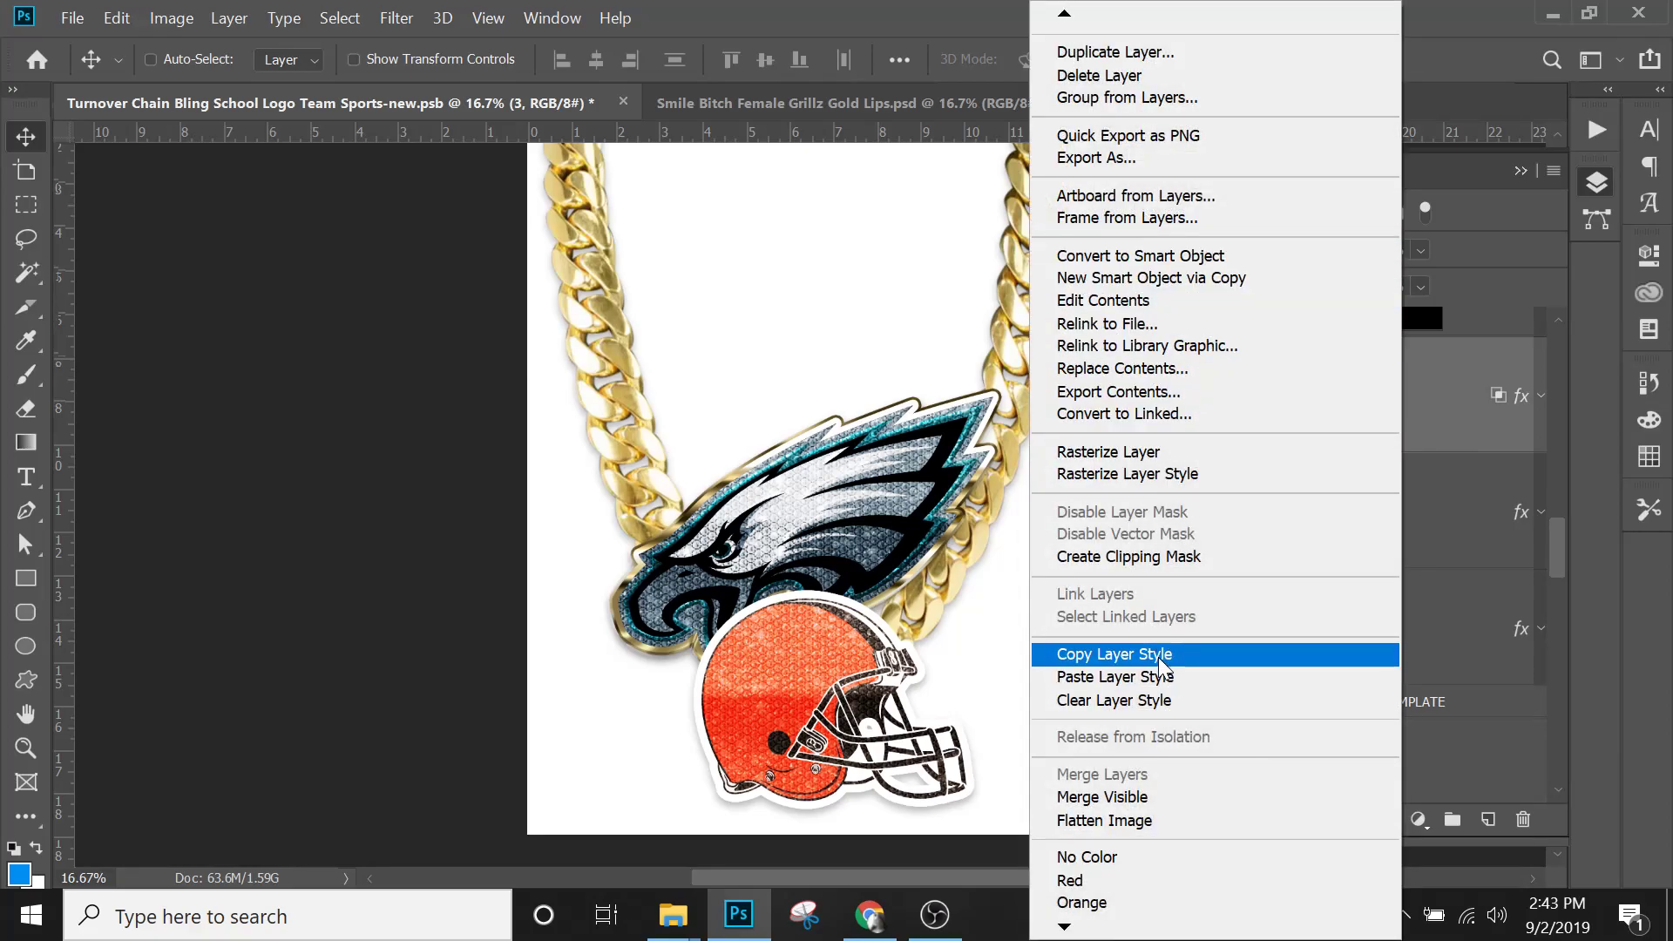
left_click(1098, 653)
scroll(1499, 470, "up", 5)
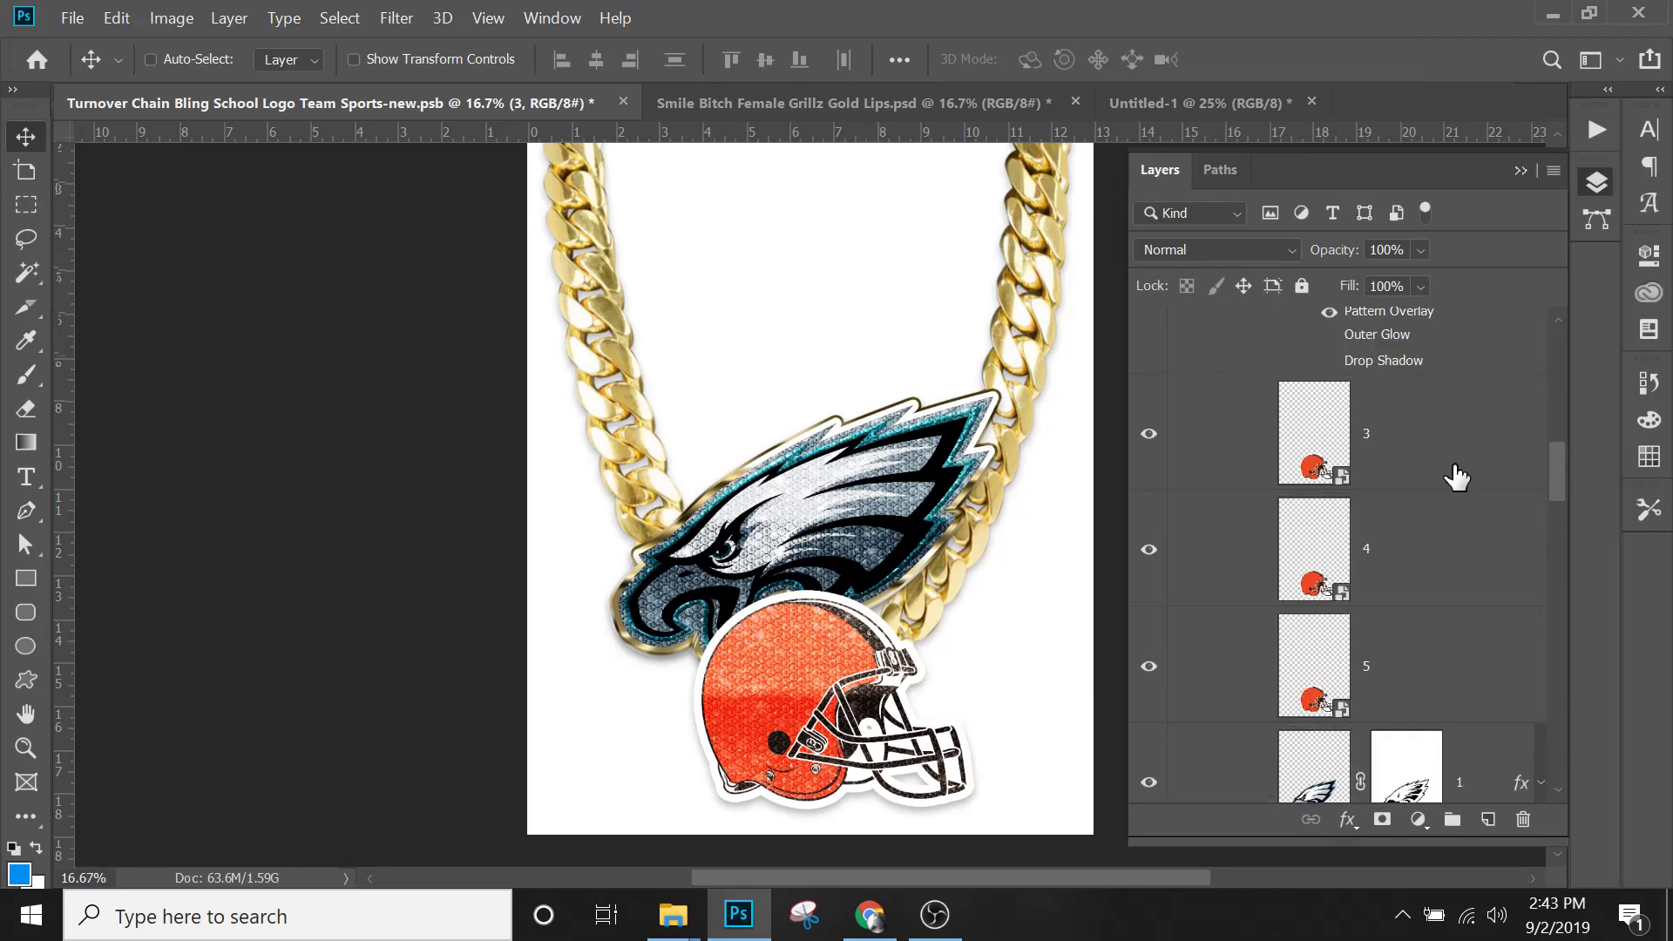
left_click(1439, 446)
right_click(1435, 432)
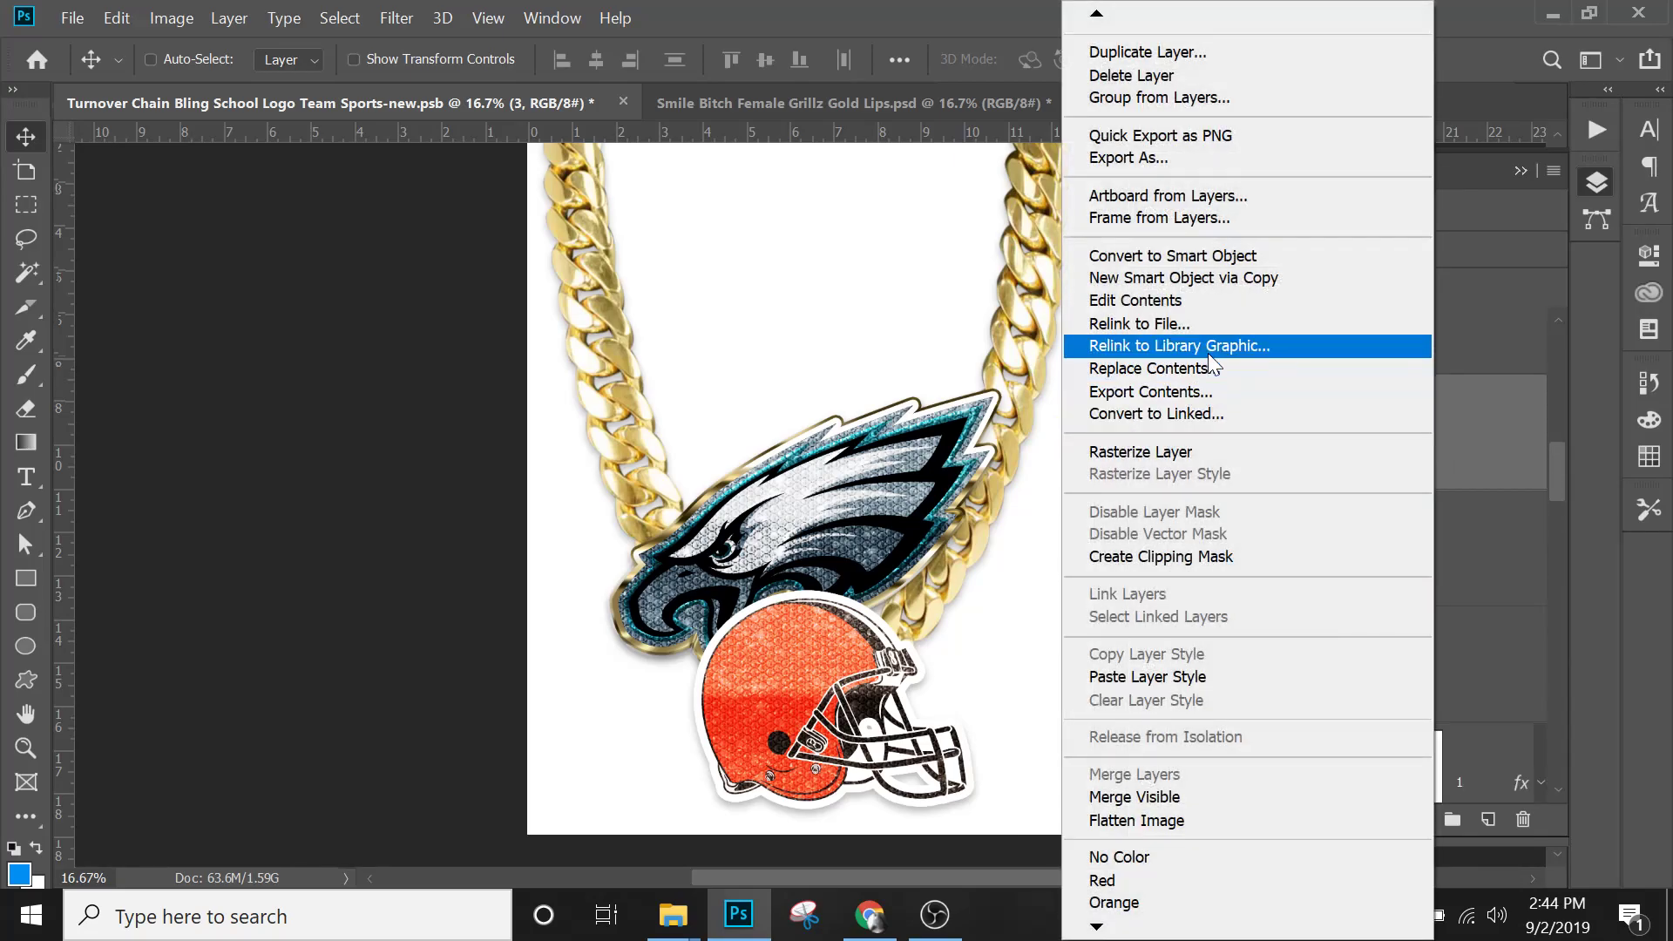
left_click(1197, 677)
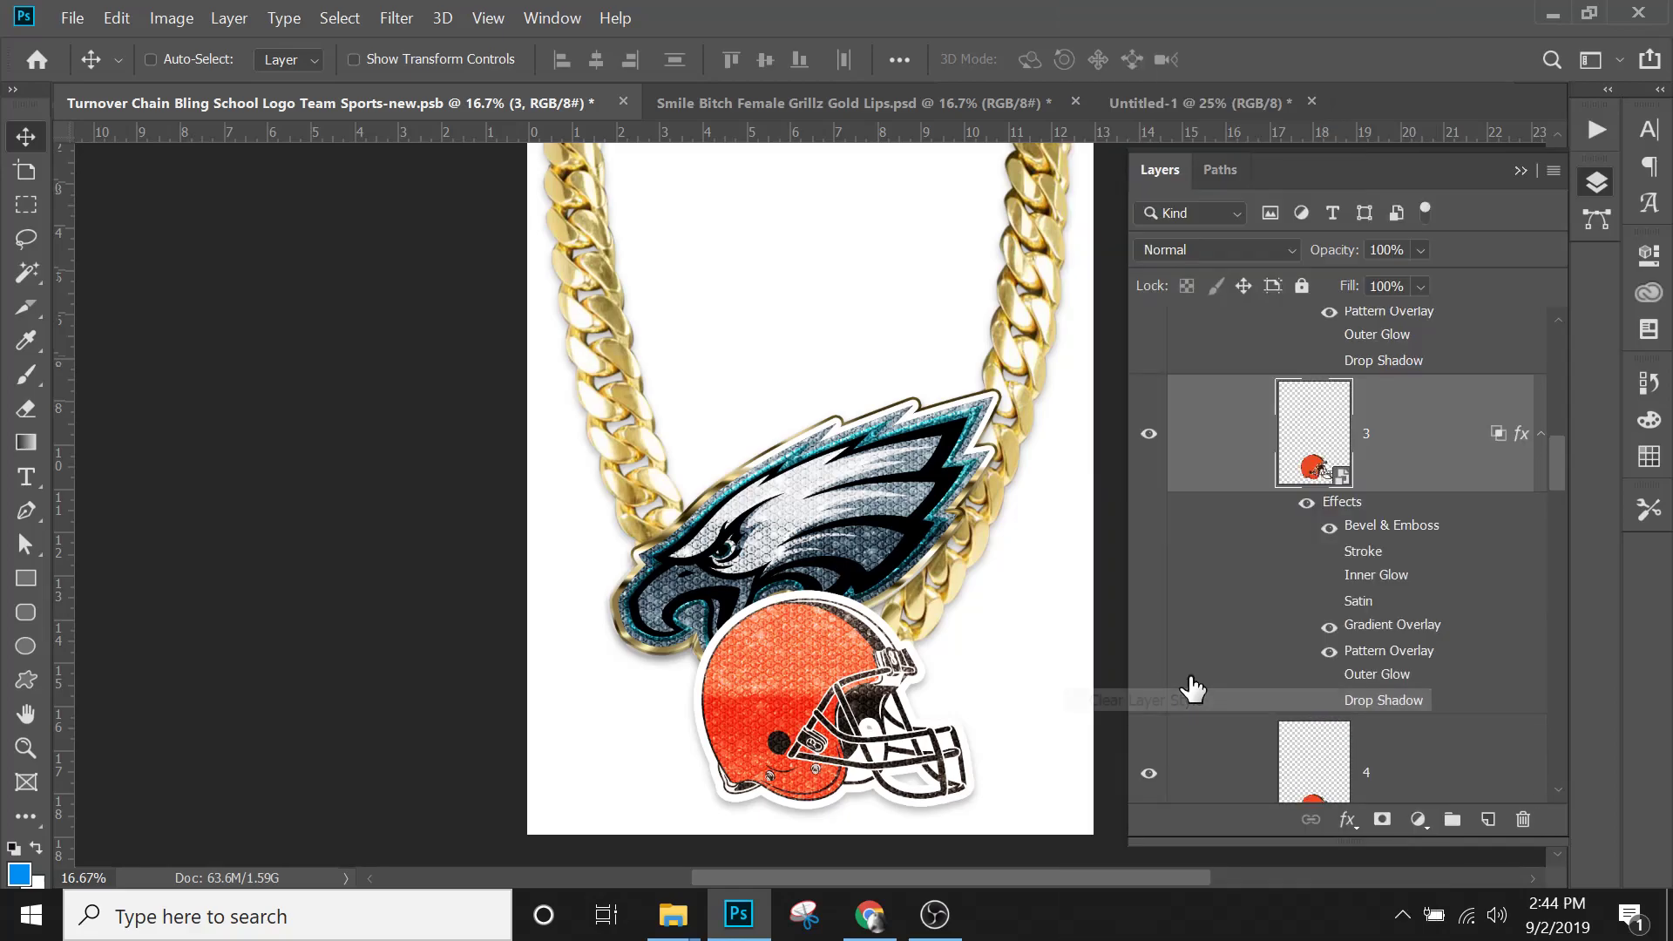
Collapse the effects lists of helmet layers 3, 2 and 1 in the Browns group.
left_click(1541, 435)
scroll(1542, 445, "up", 2)
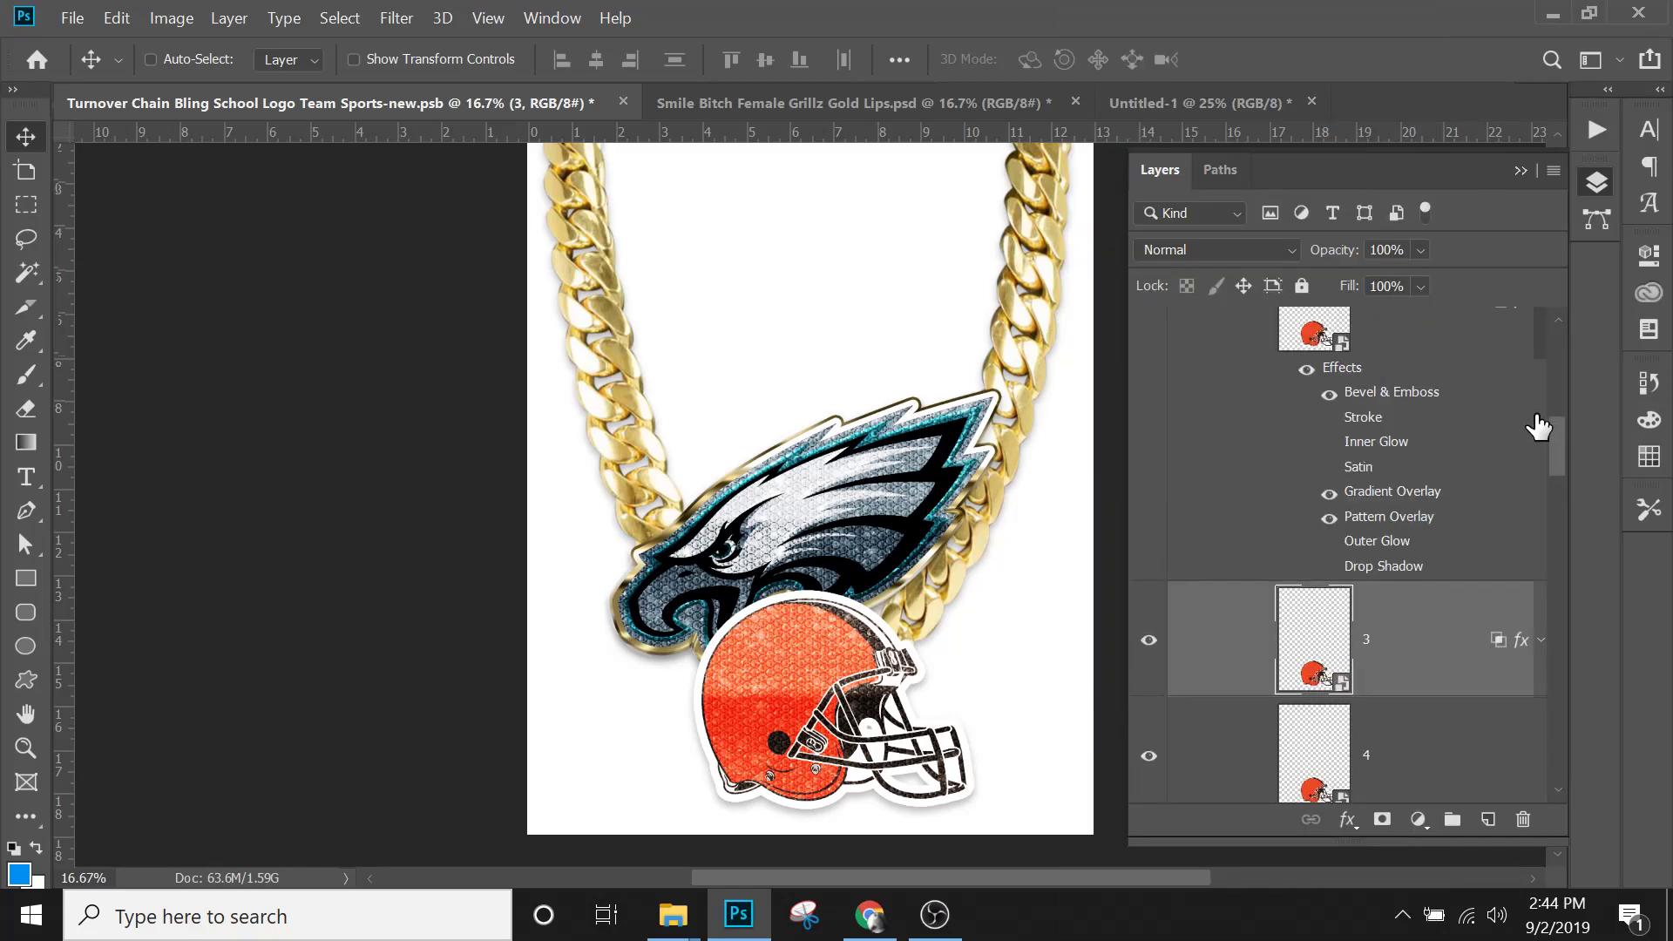
scroll(1536, 425, "up", 2)
left_click(1540, 498)
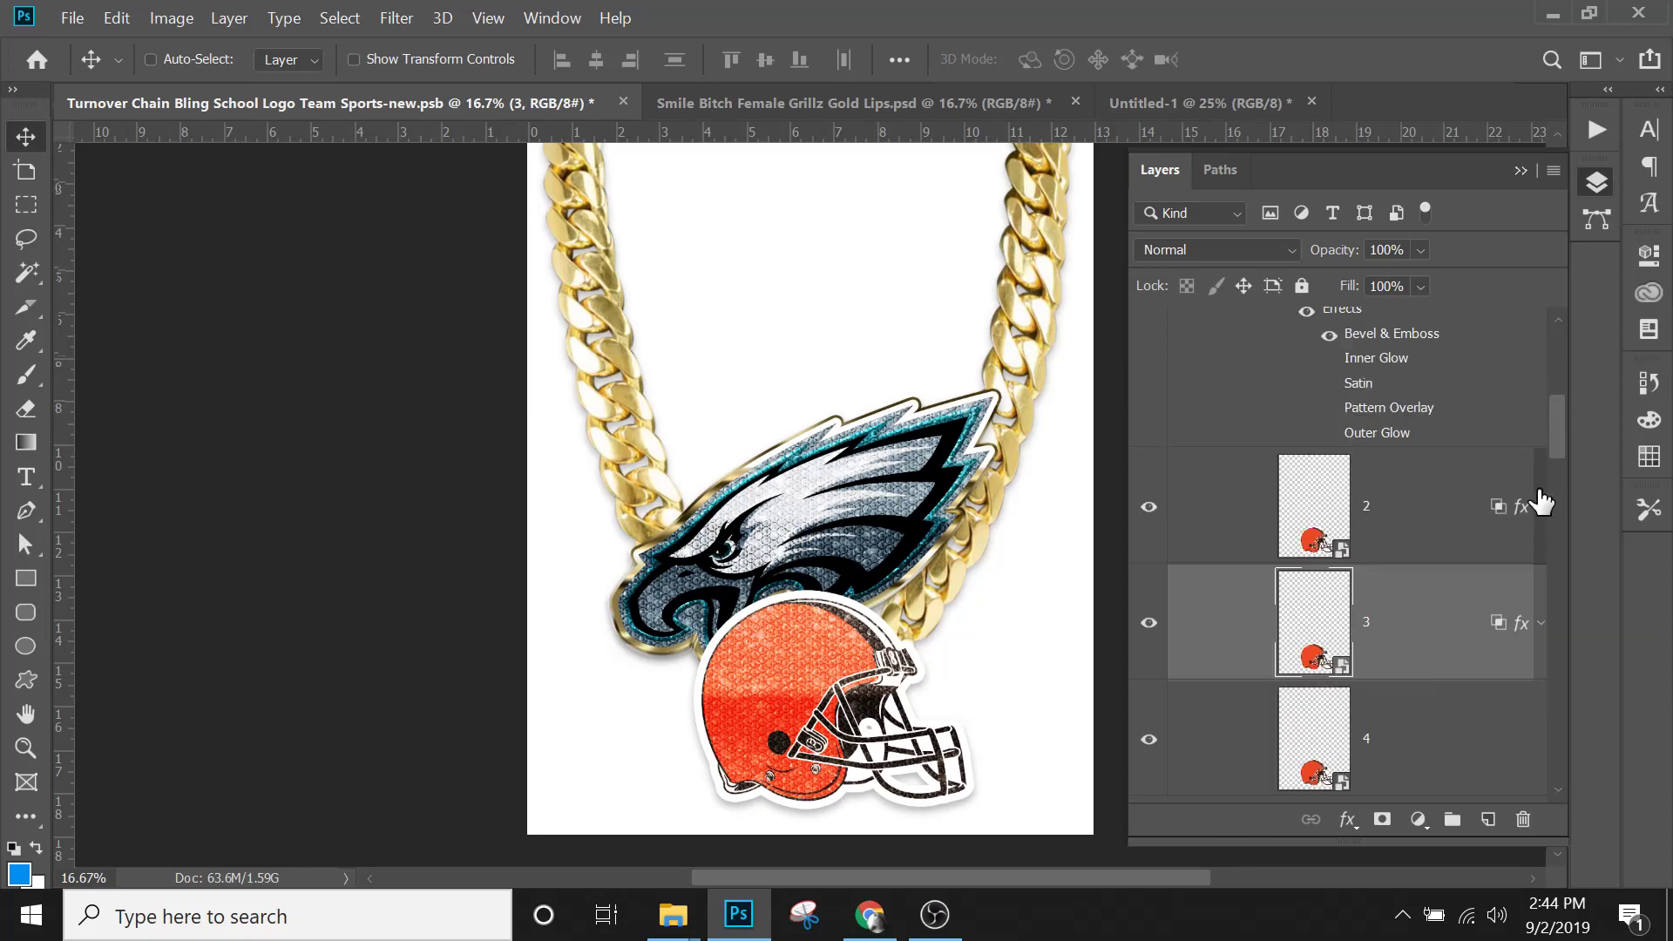
scroll(1452, 522, "up", 2)
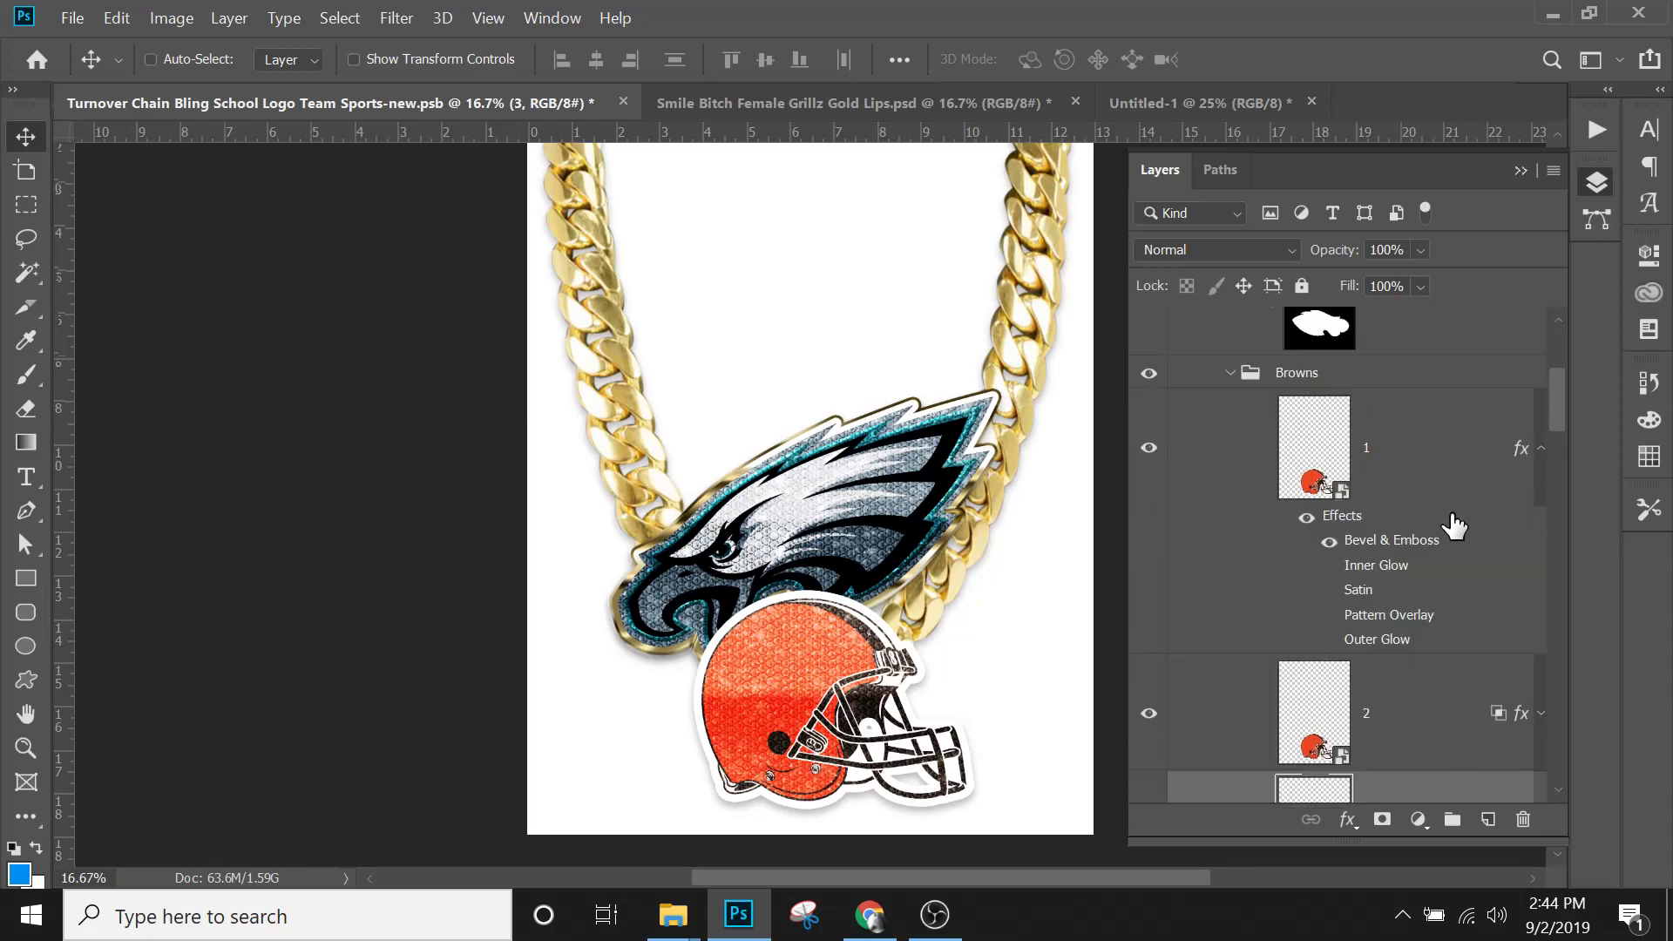
left_click(1542, 450)
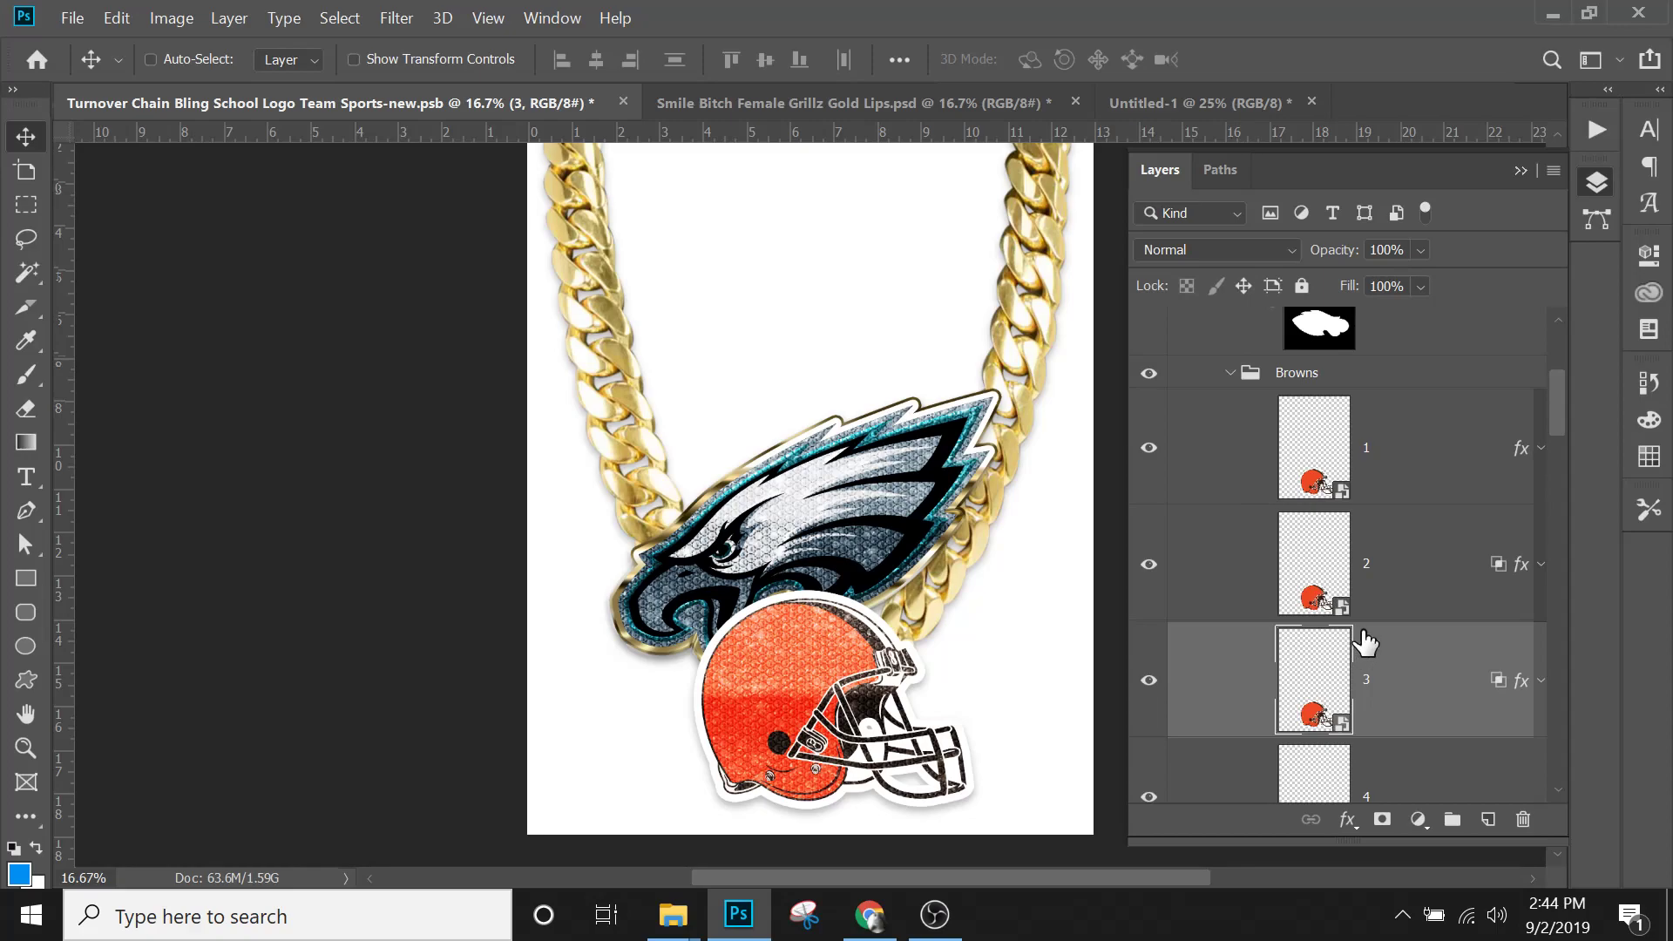
Copy the layer style of Eagles logo layer 4 onto helmet layer 4 in the Browns group and collapse its effects list.
scroll(1360, 649, "down", 2)
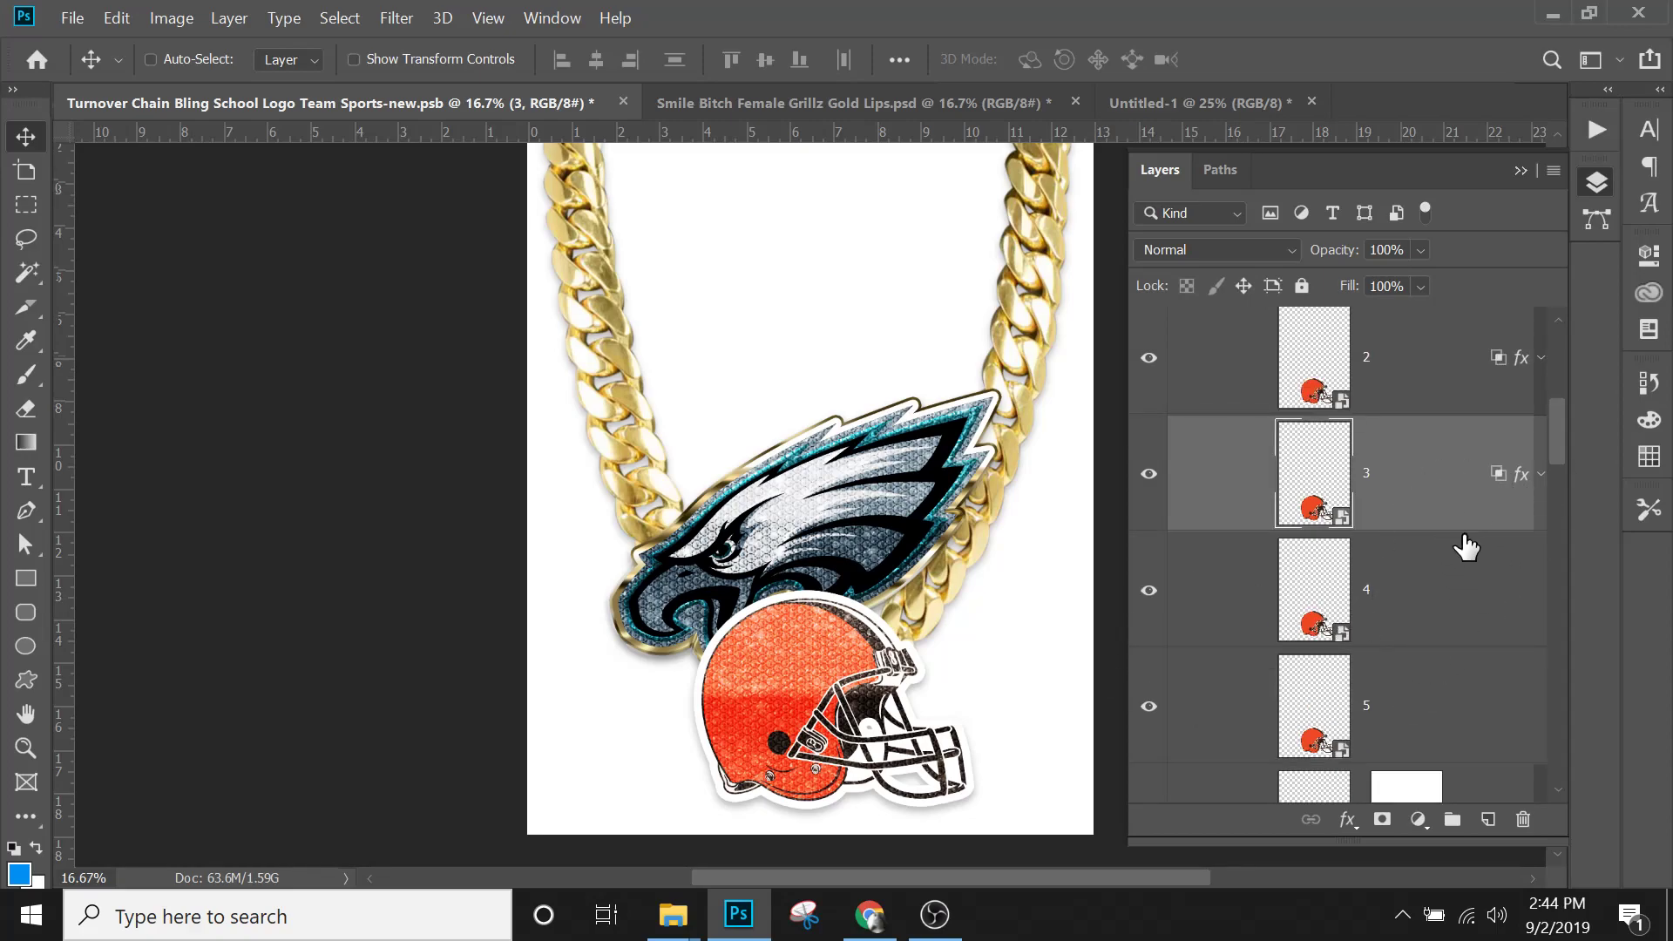
scroll(1456, 536, "down", 2)
scroll(1405, 449, "down", 2)
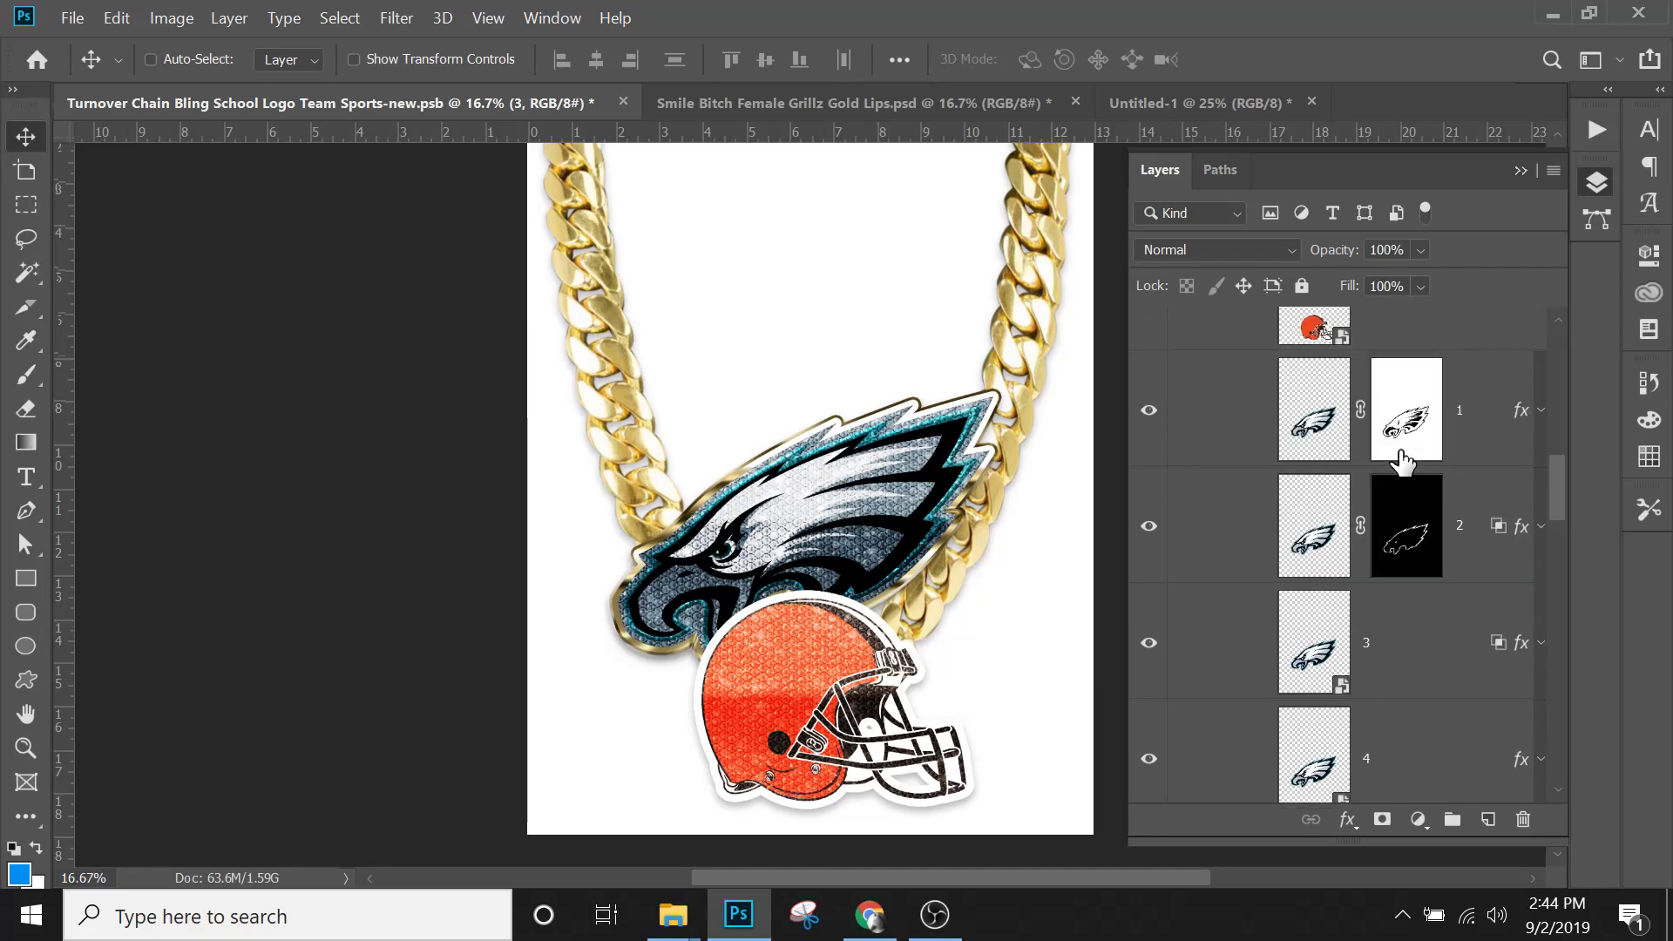
scroll(1404, 462, "down", 2)
left_click(1435, 573)
right_click(1460, 547)
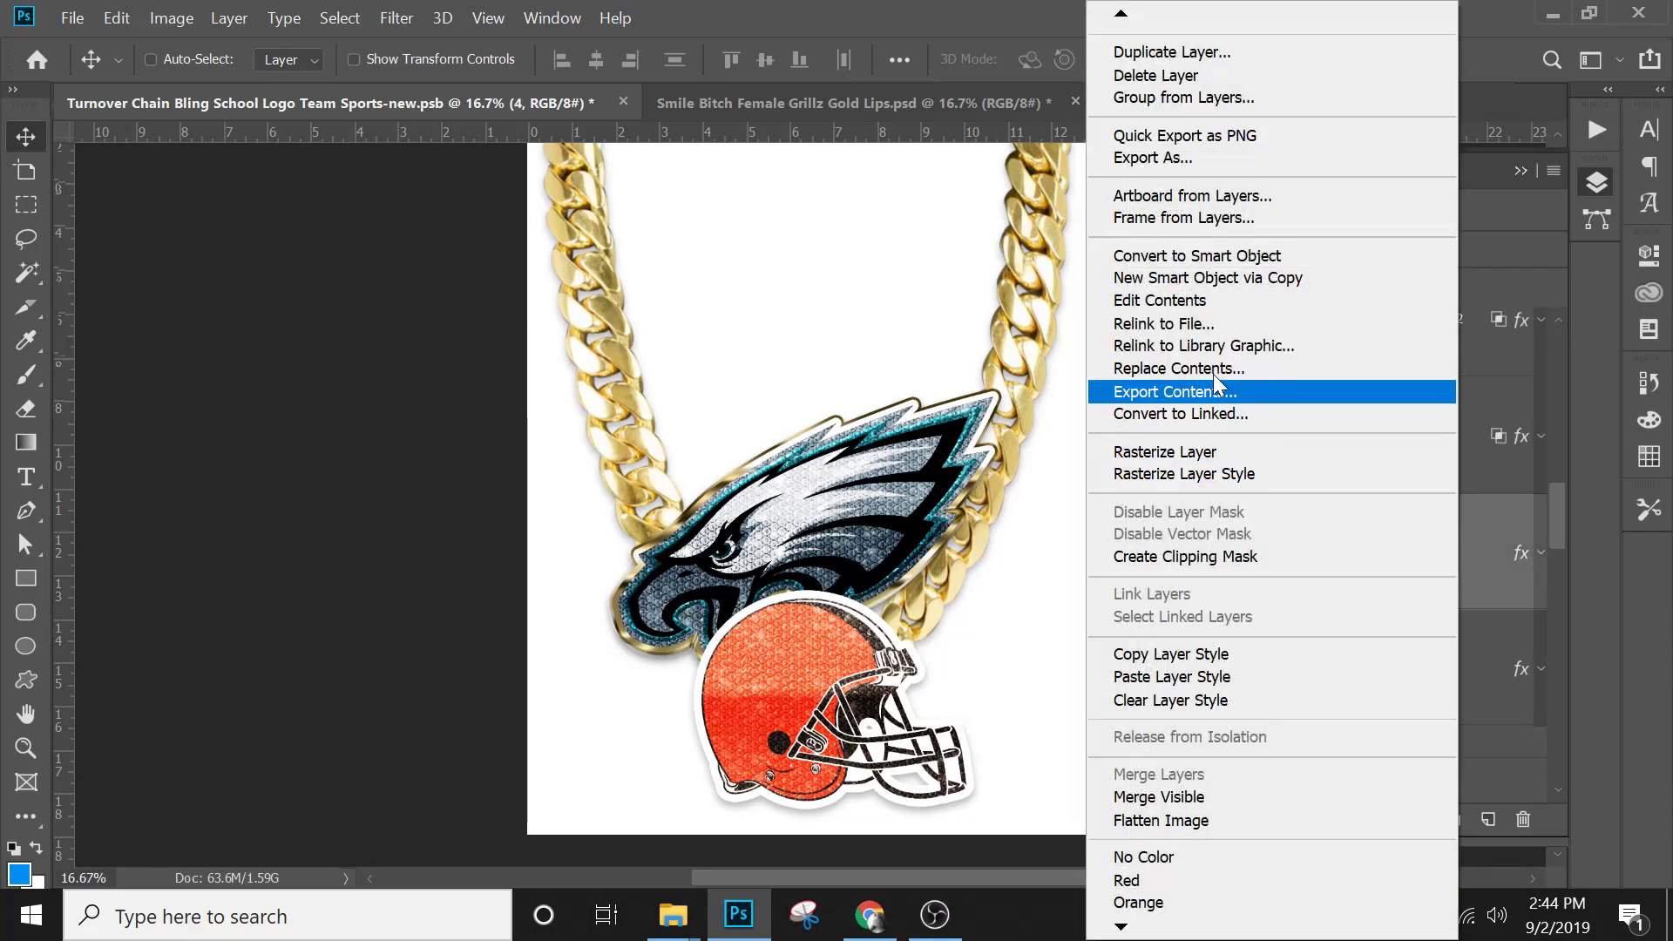
left_click(1211, 655)
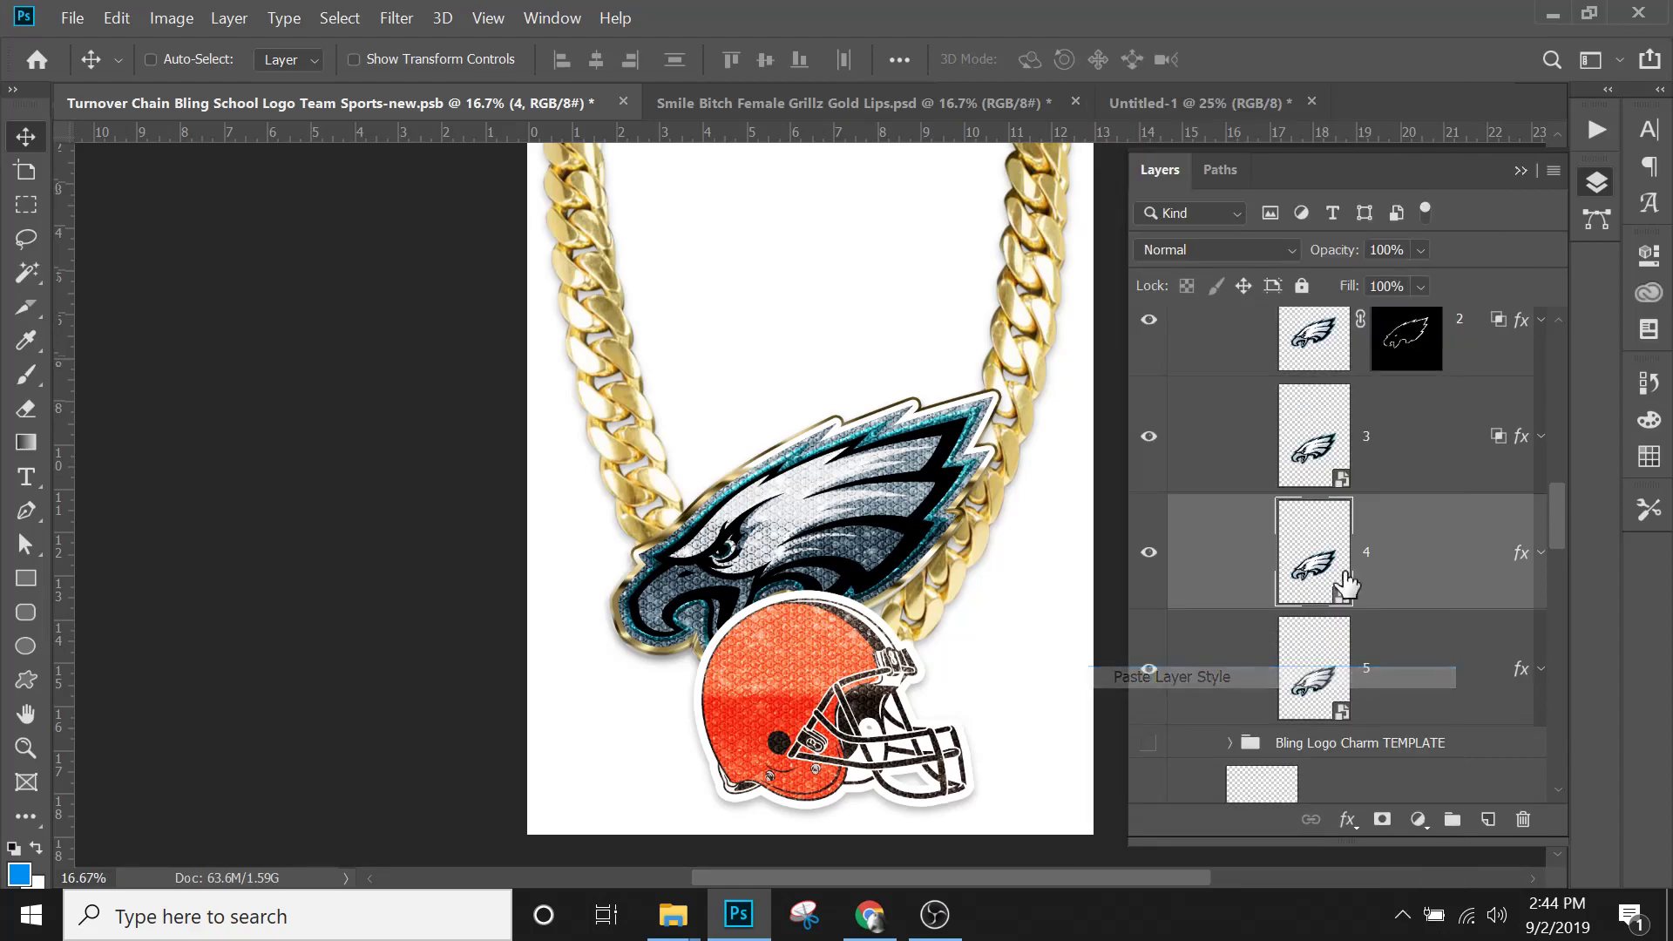
scroll(1383, 501, "up", 4)
left_click(1471, 418)
right_click(1464, 400)
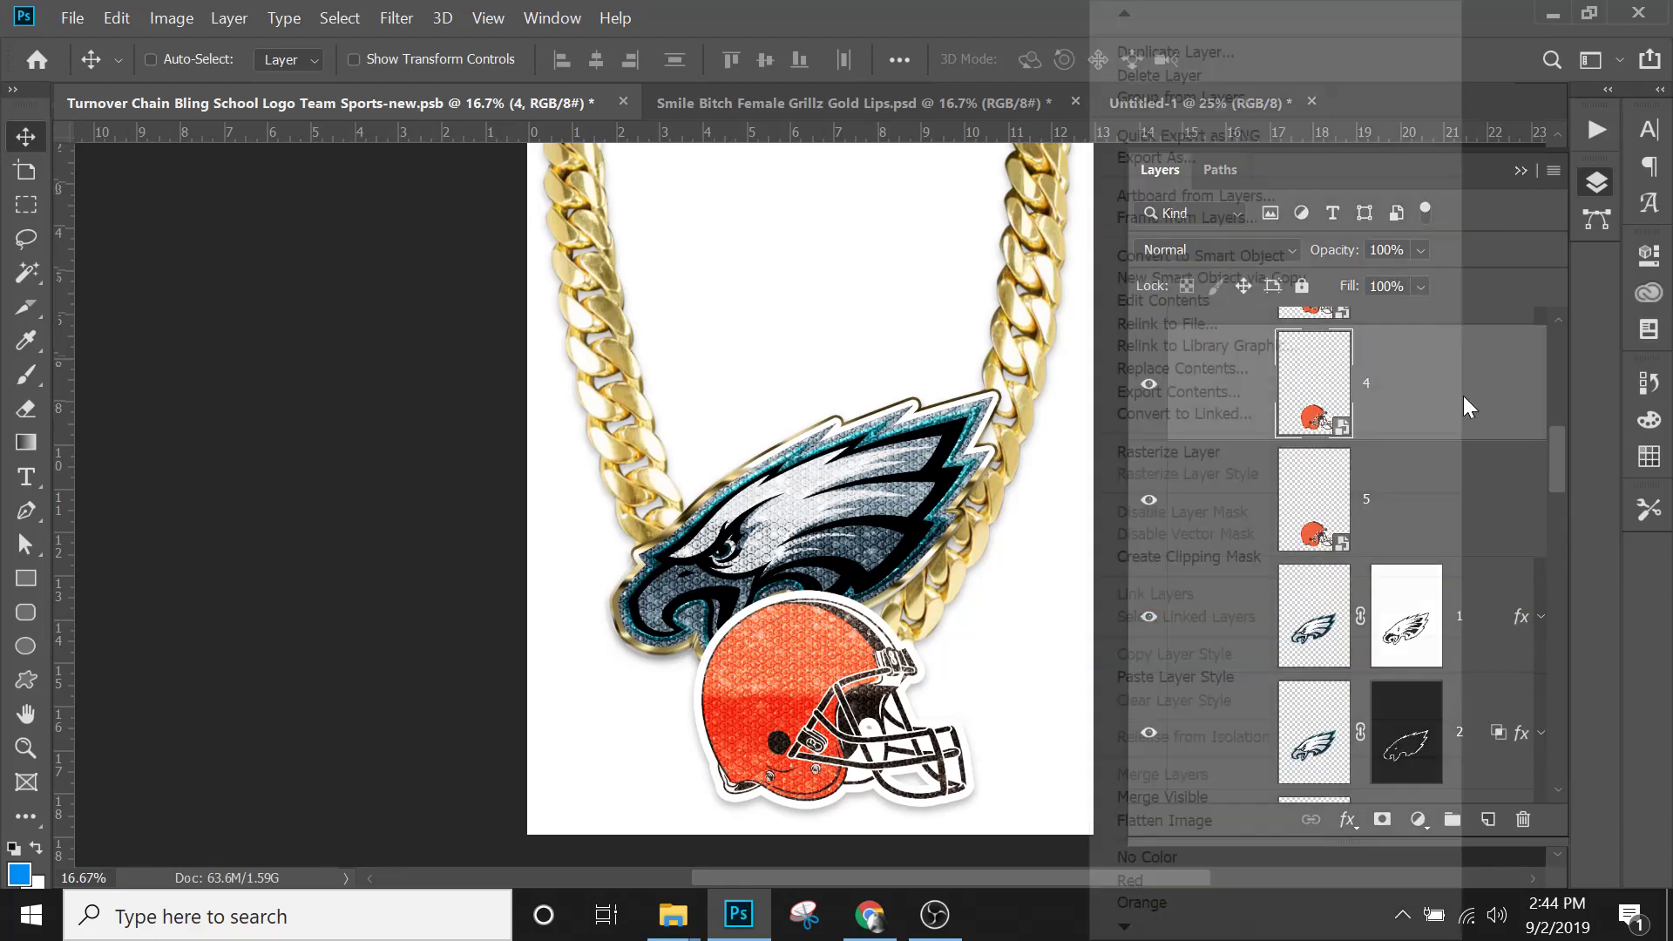
left_click(1217, 678)
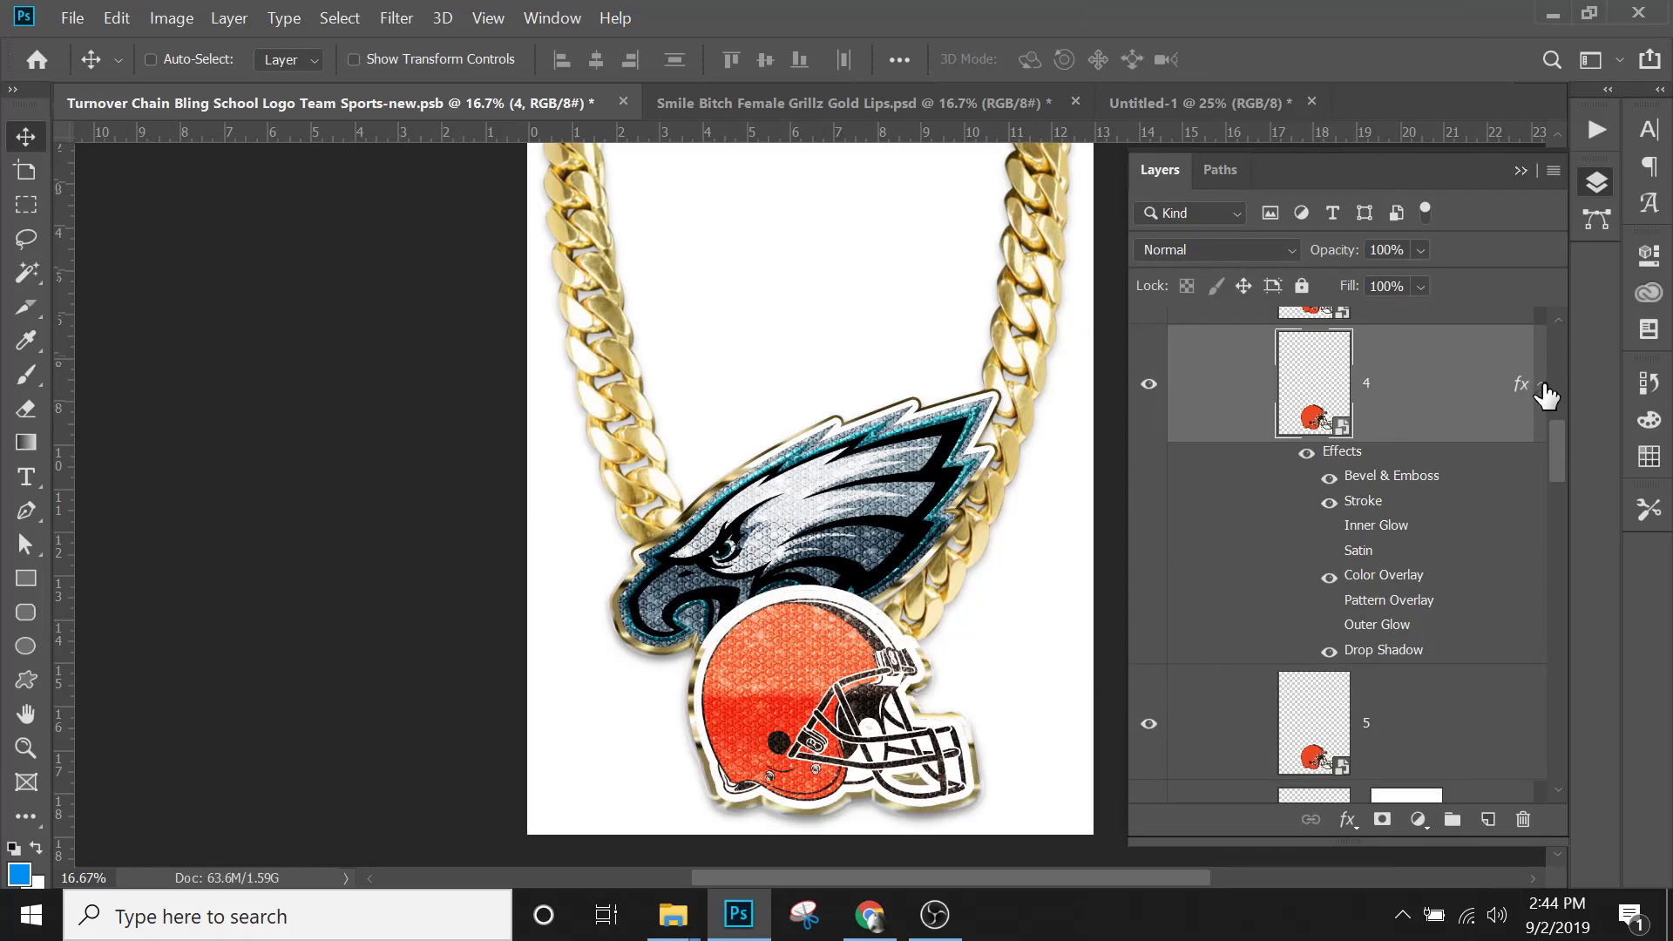
left_click(1543, 384)
Copy the layer style of Eagles logo layer 5 in the Browns group.
scroll(1395, 492, "down", 2)
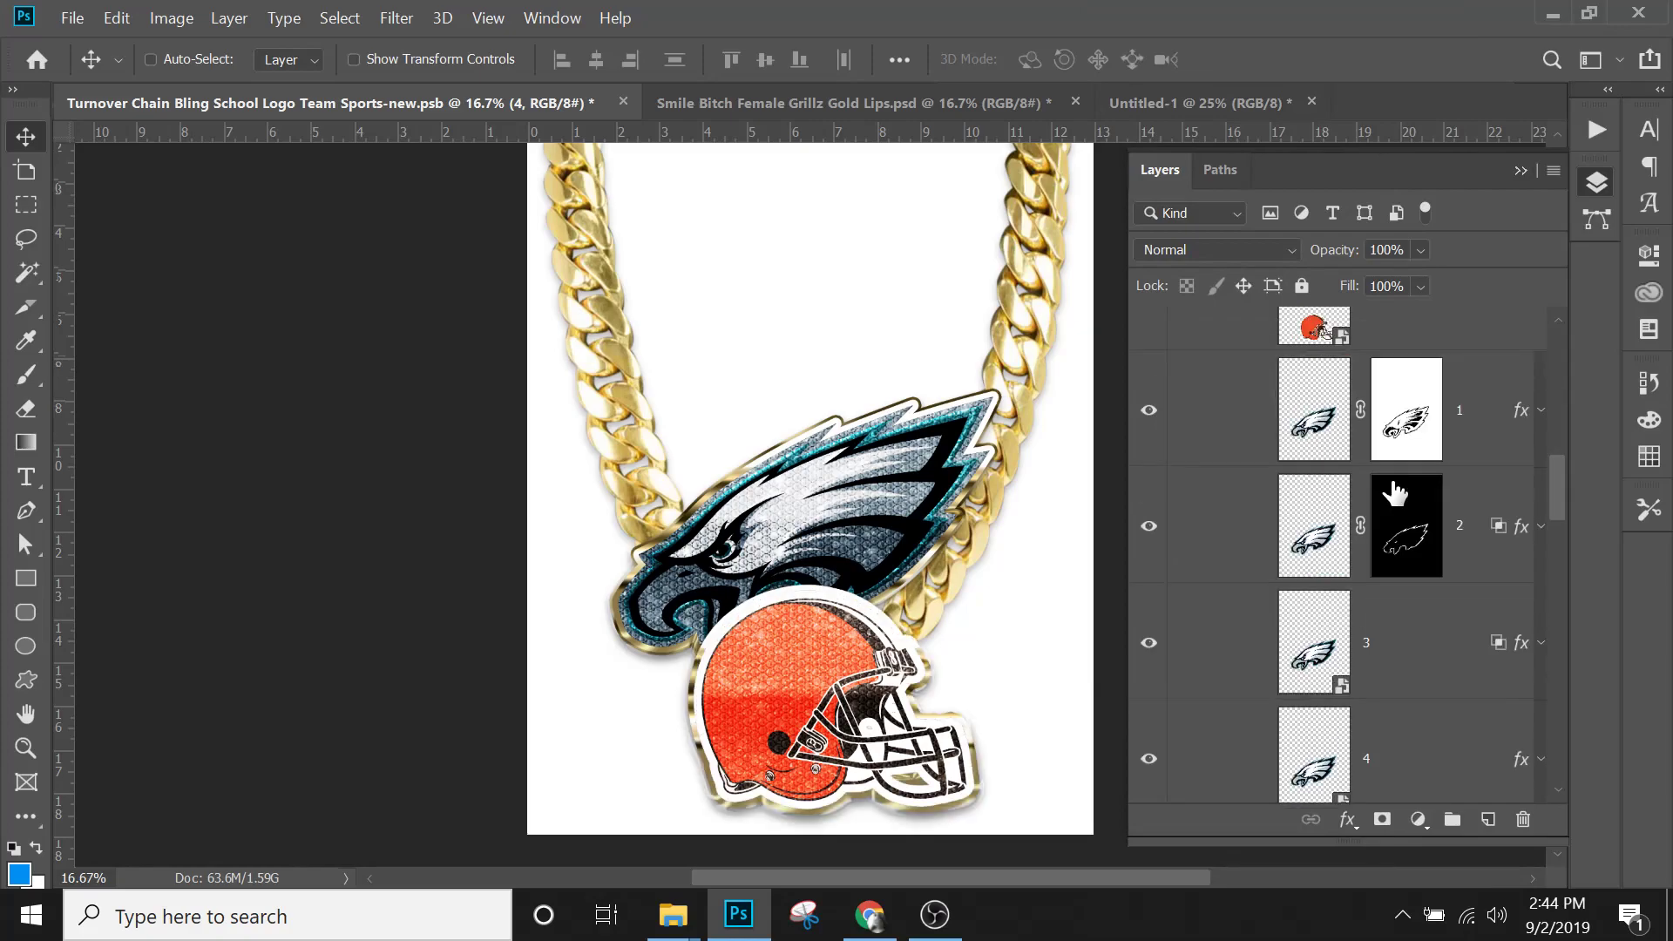
scroll(1385, 424, "up", 2)
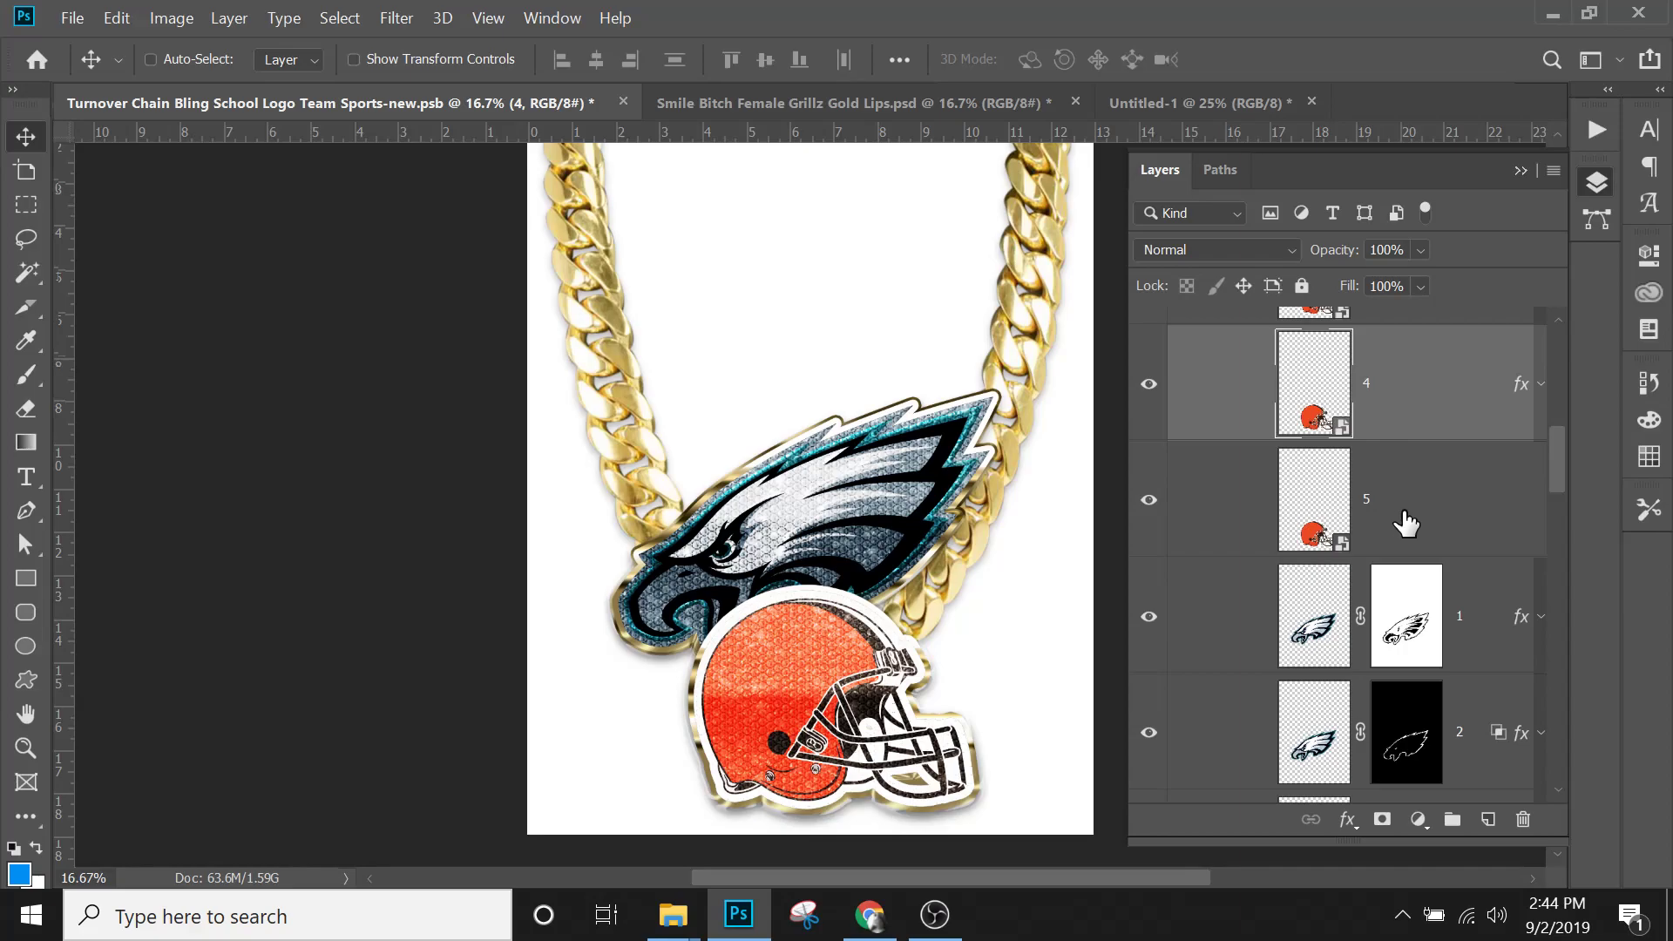
scroll(1409, 540, "down", 2)
scroll(1407, 545, "down", 2)
left_click(1412, 468)
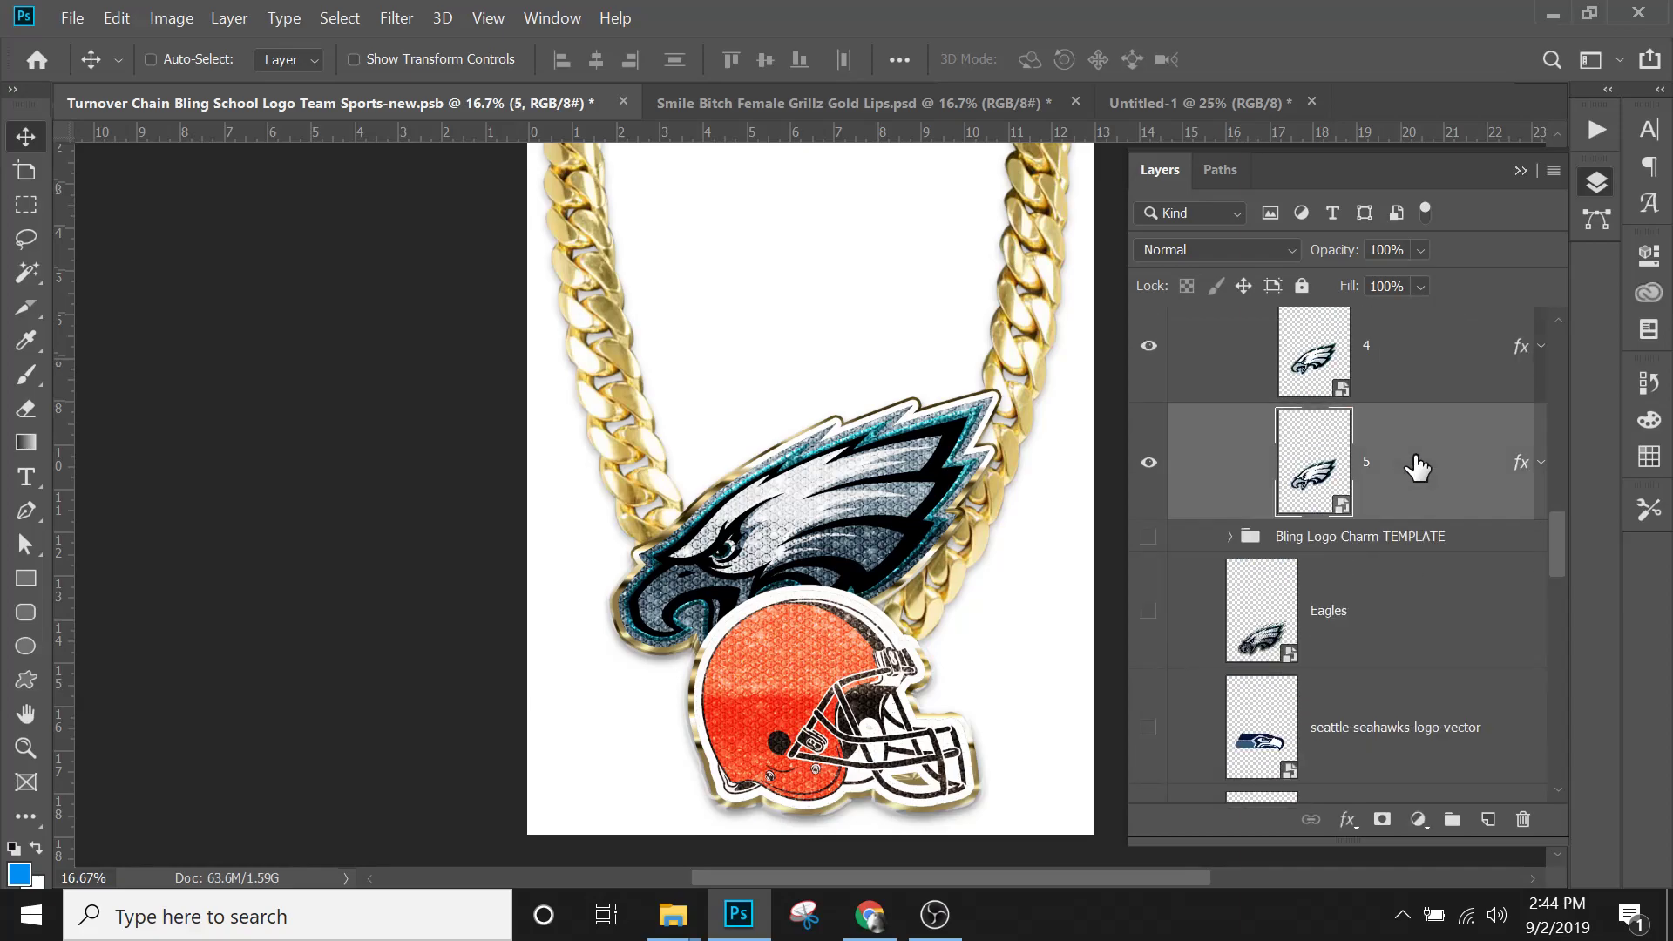
right_click(1411, 467)
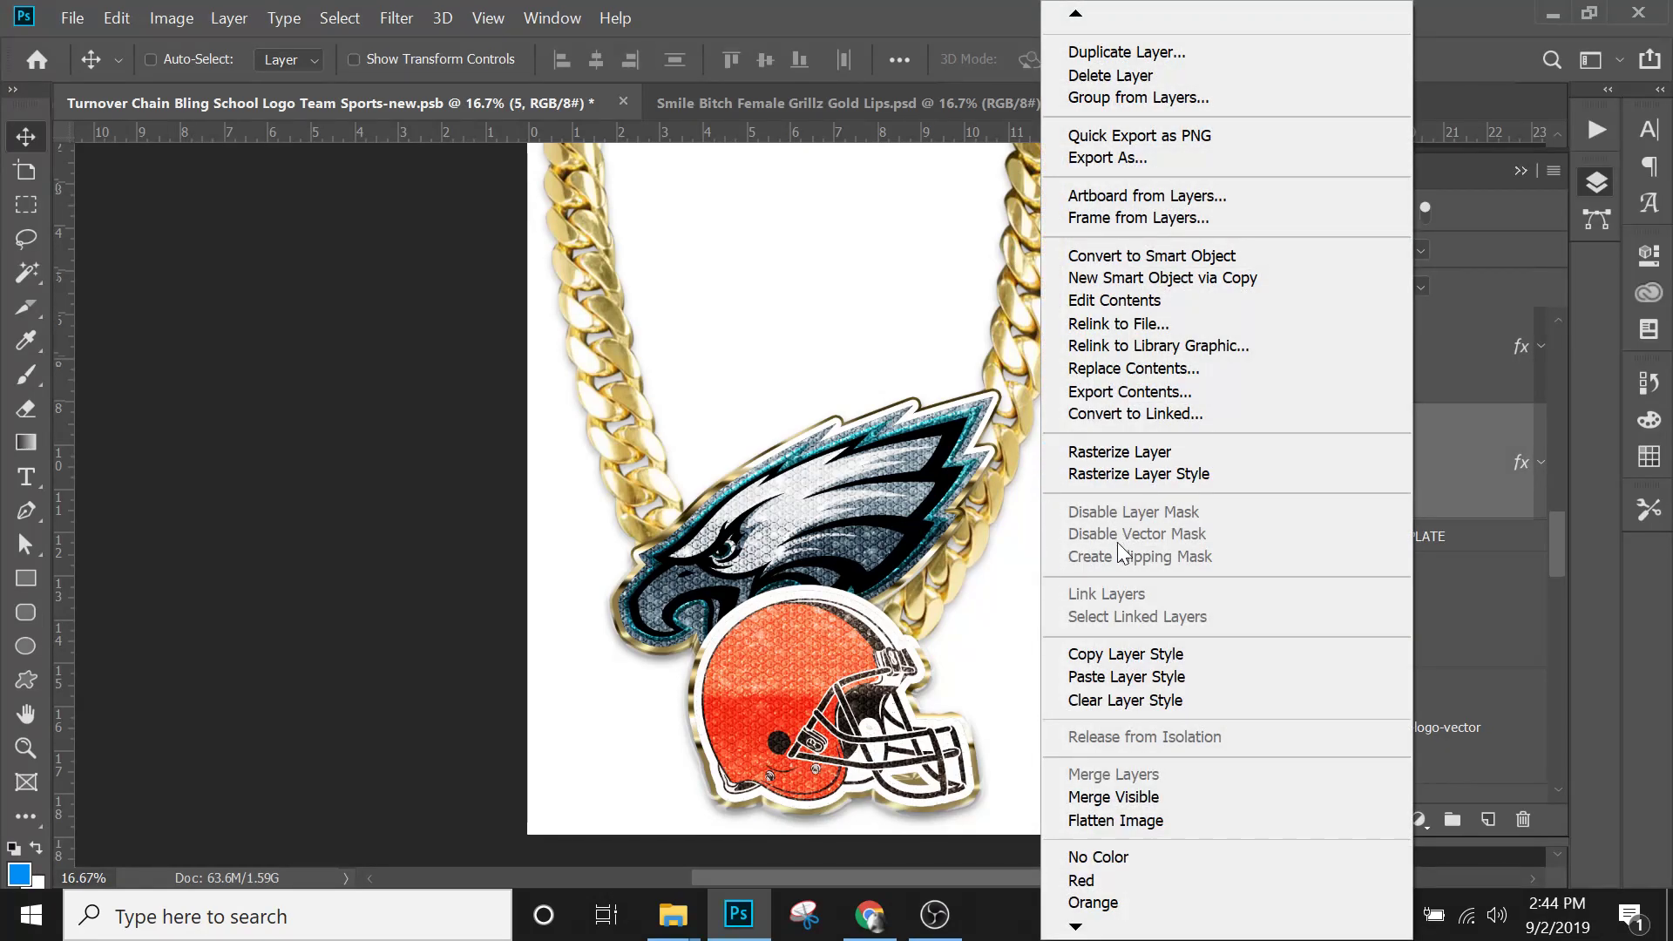
left_click(1135, 654)
Paste the copied layer style onto helmet layer 5 and collapse its effects list.
scroll(1414, 452, "up", 4)
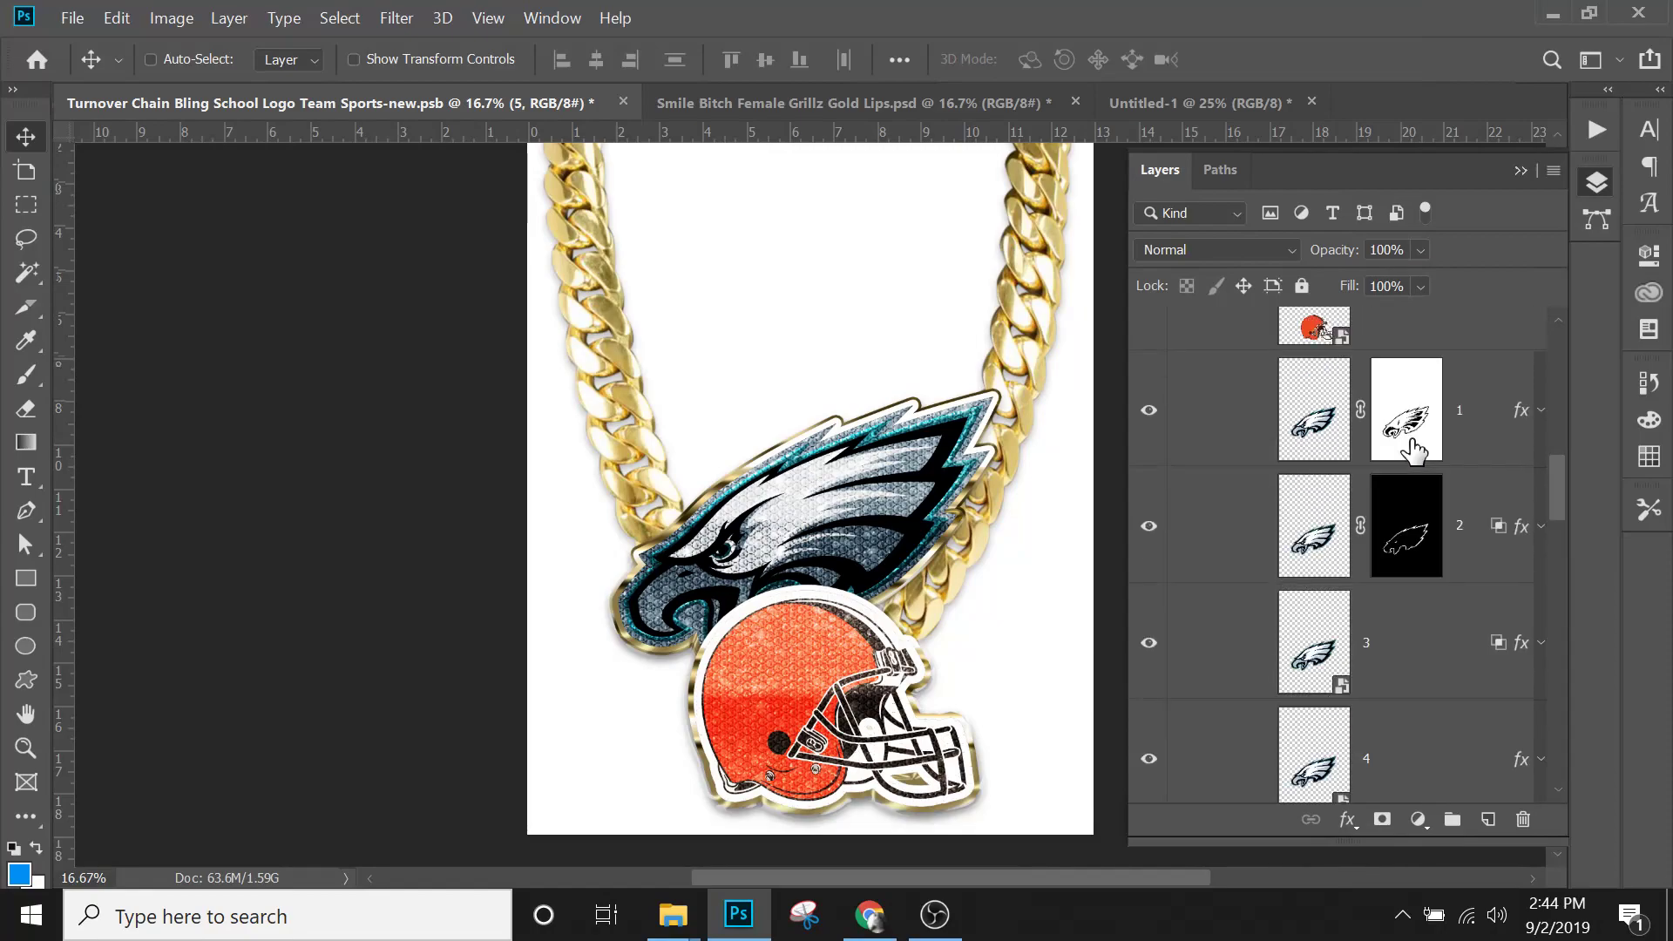
scroll(1412, 450, "up", 2)
left_click(1430, 486)
right_click(1433, 486)
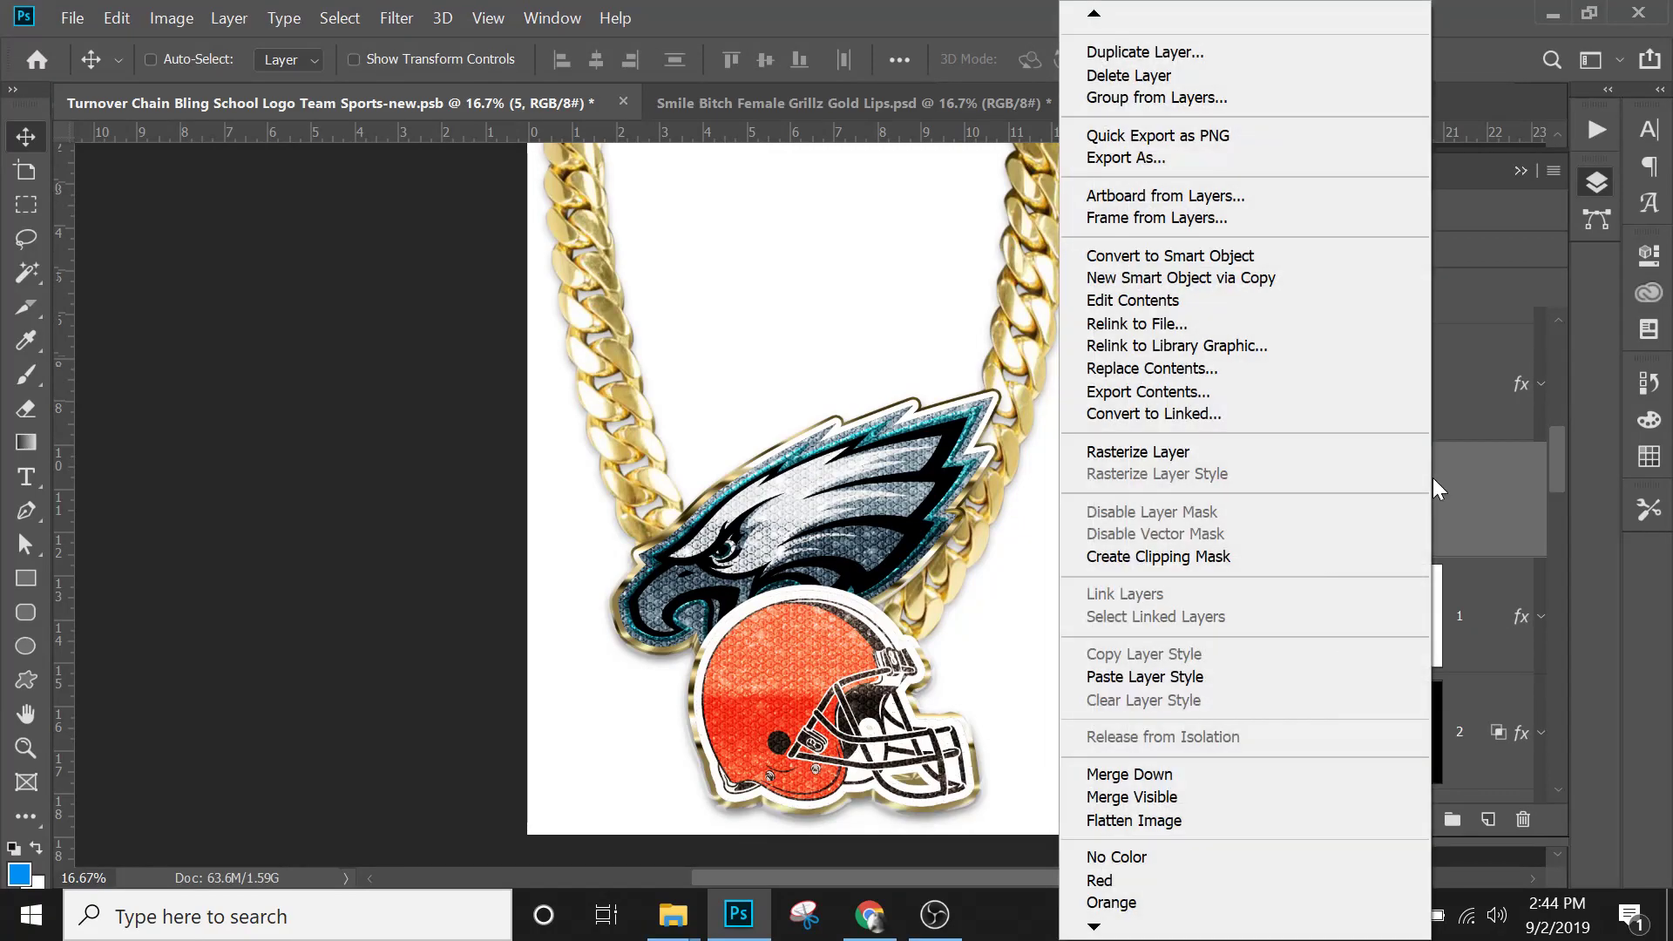
left_click(1206, 676)
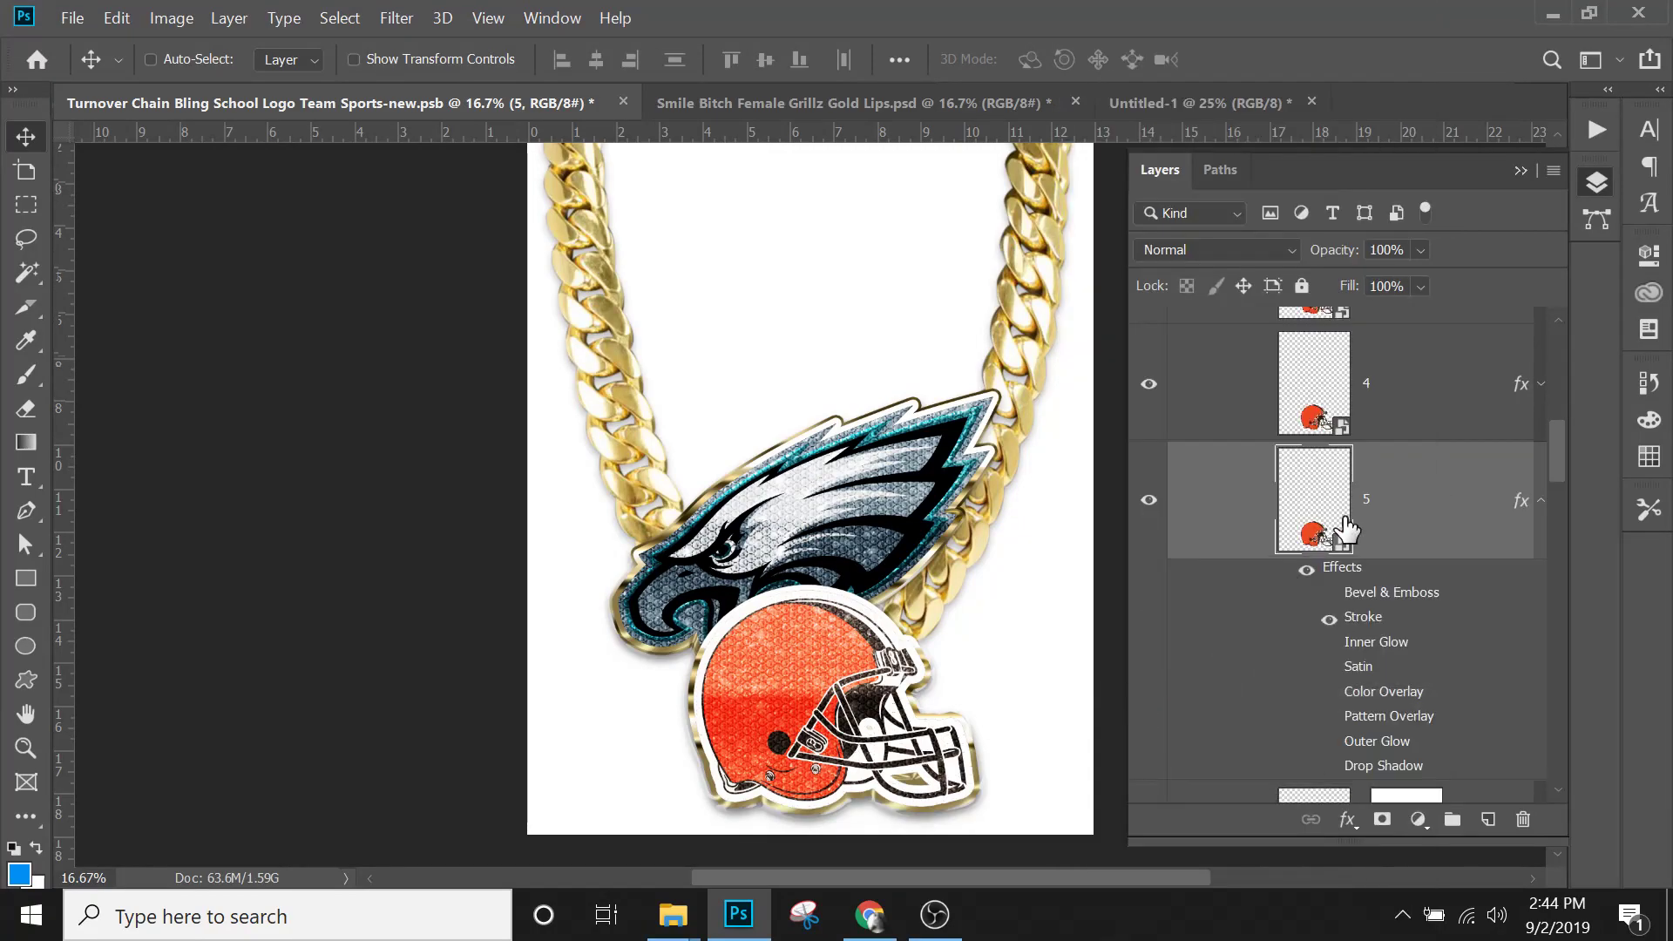
left_click(1541, 502)
Delete the five Eagles logo layers, 1 through 5, from the Browns group.
left_click(1473, 620)
scroll(1455, 627, "down", 4)
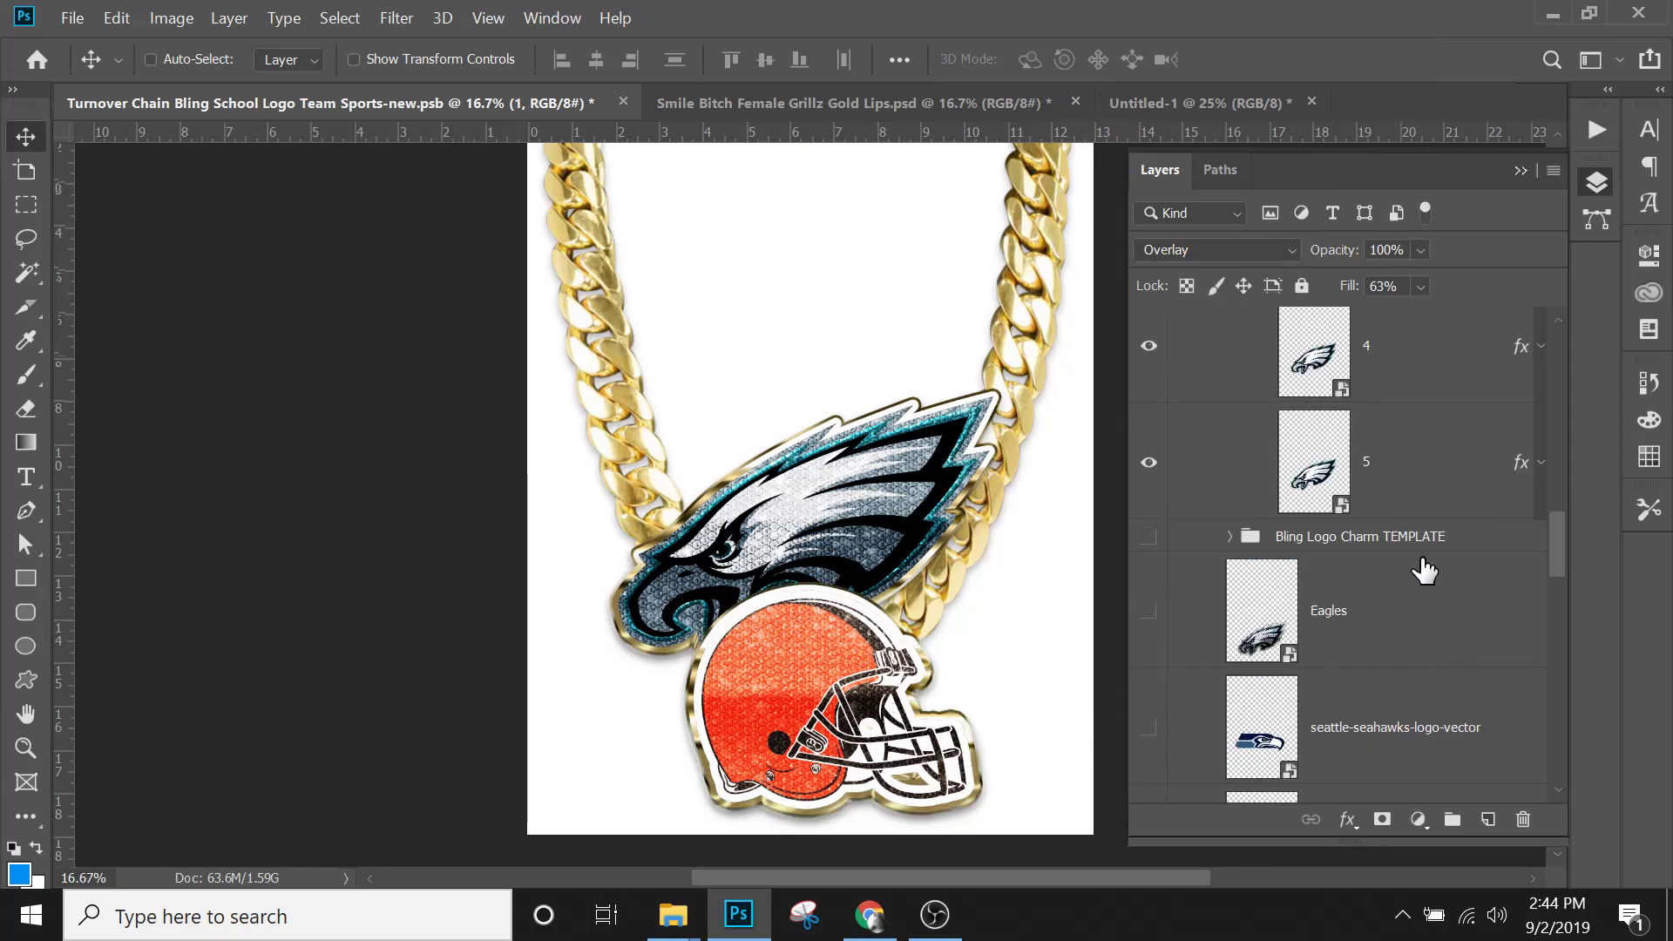
left_click(1414, 494, "shift")
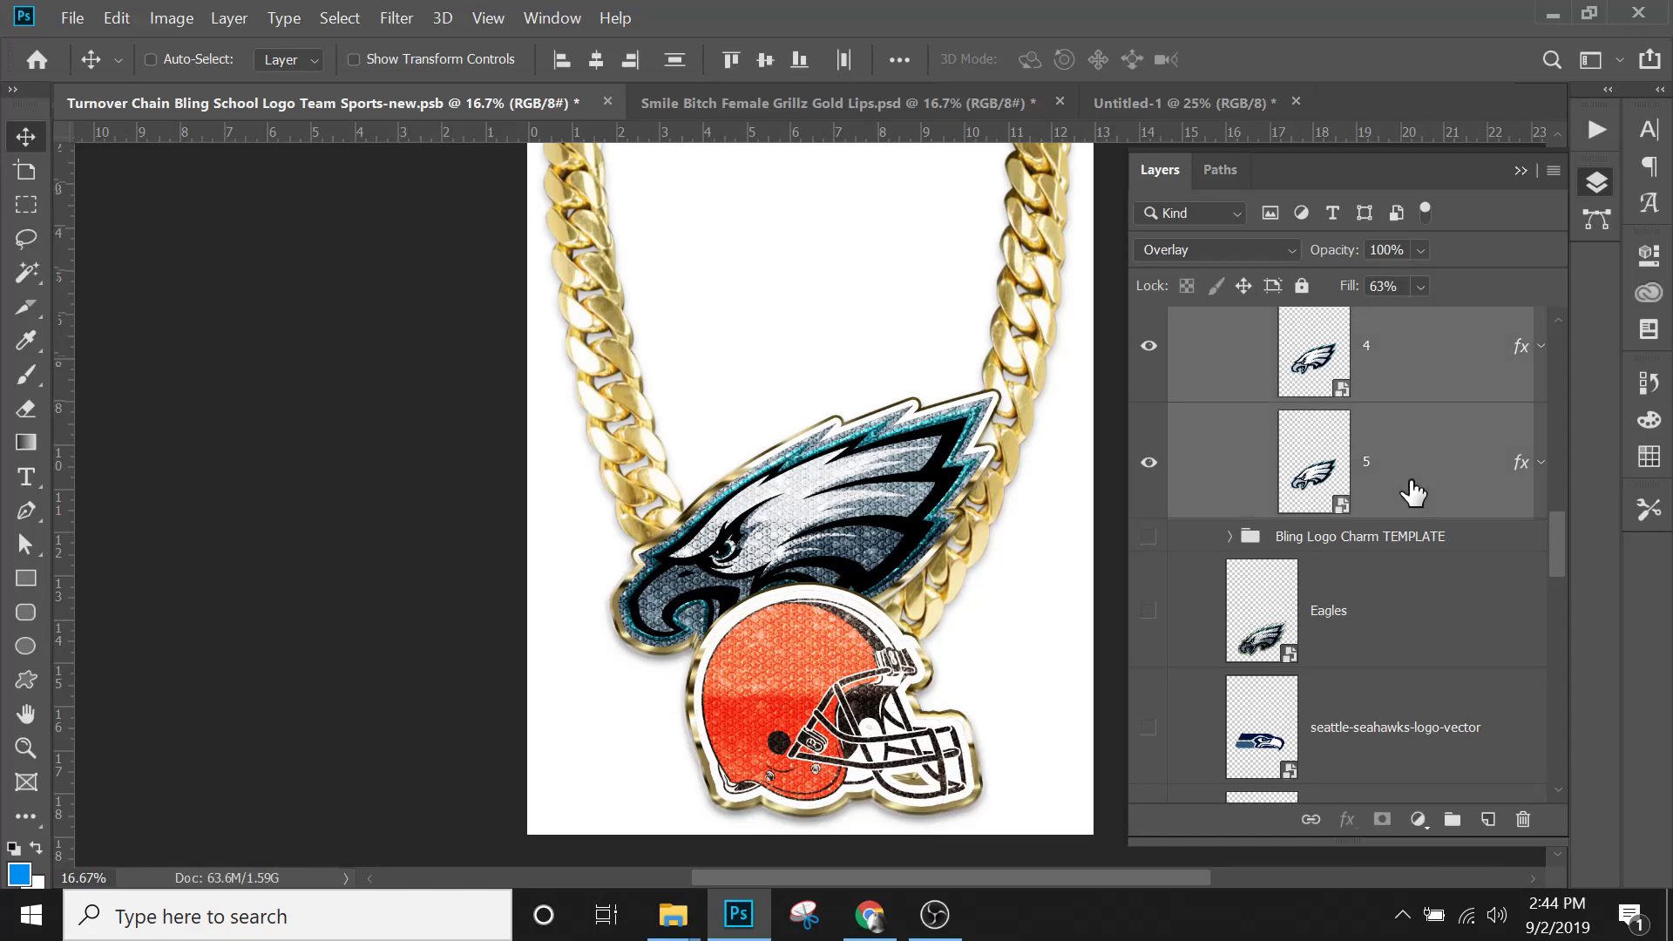
key("Delete")
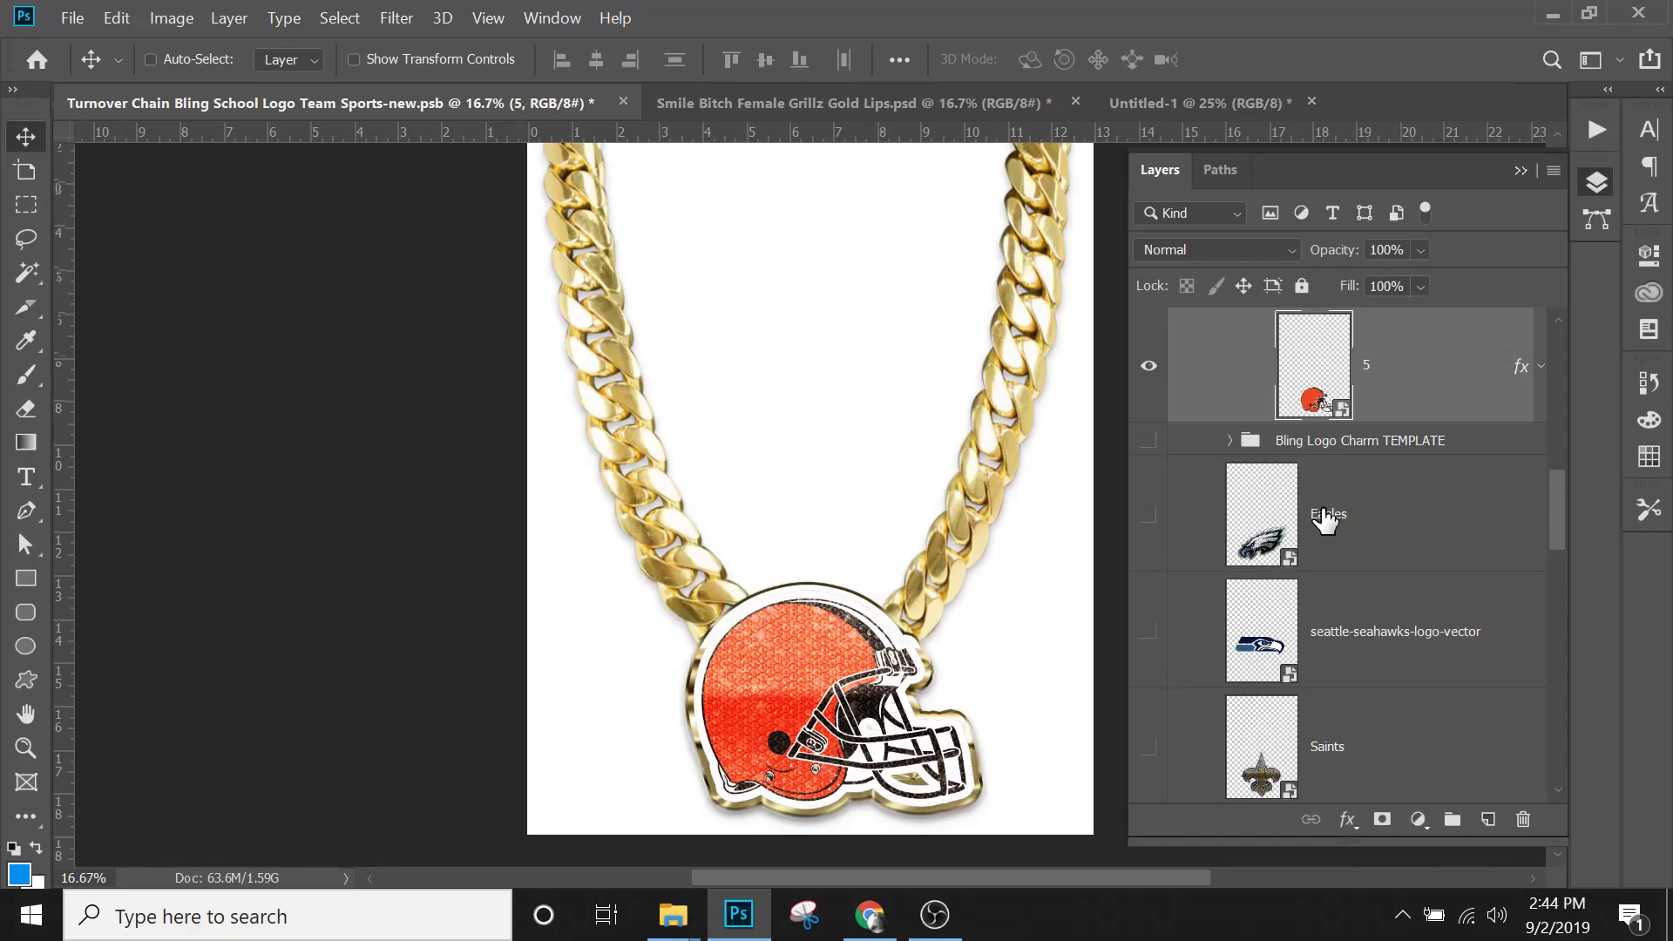
Select the helmet's white areas on layer 2 with the Magic Wand and add the selection as a layer mask to helmet layer 1.
scroll(1394, 456, "up", 6)
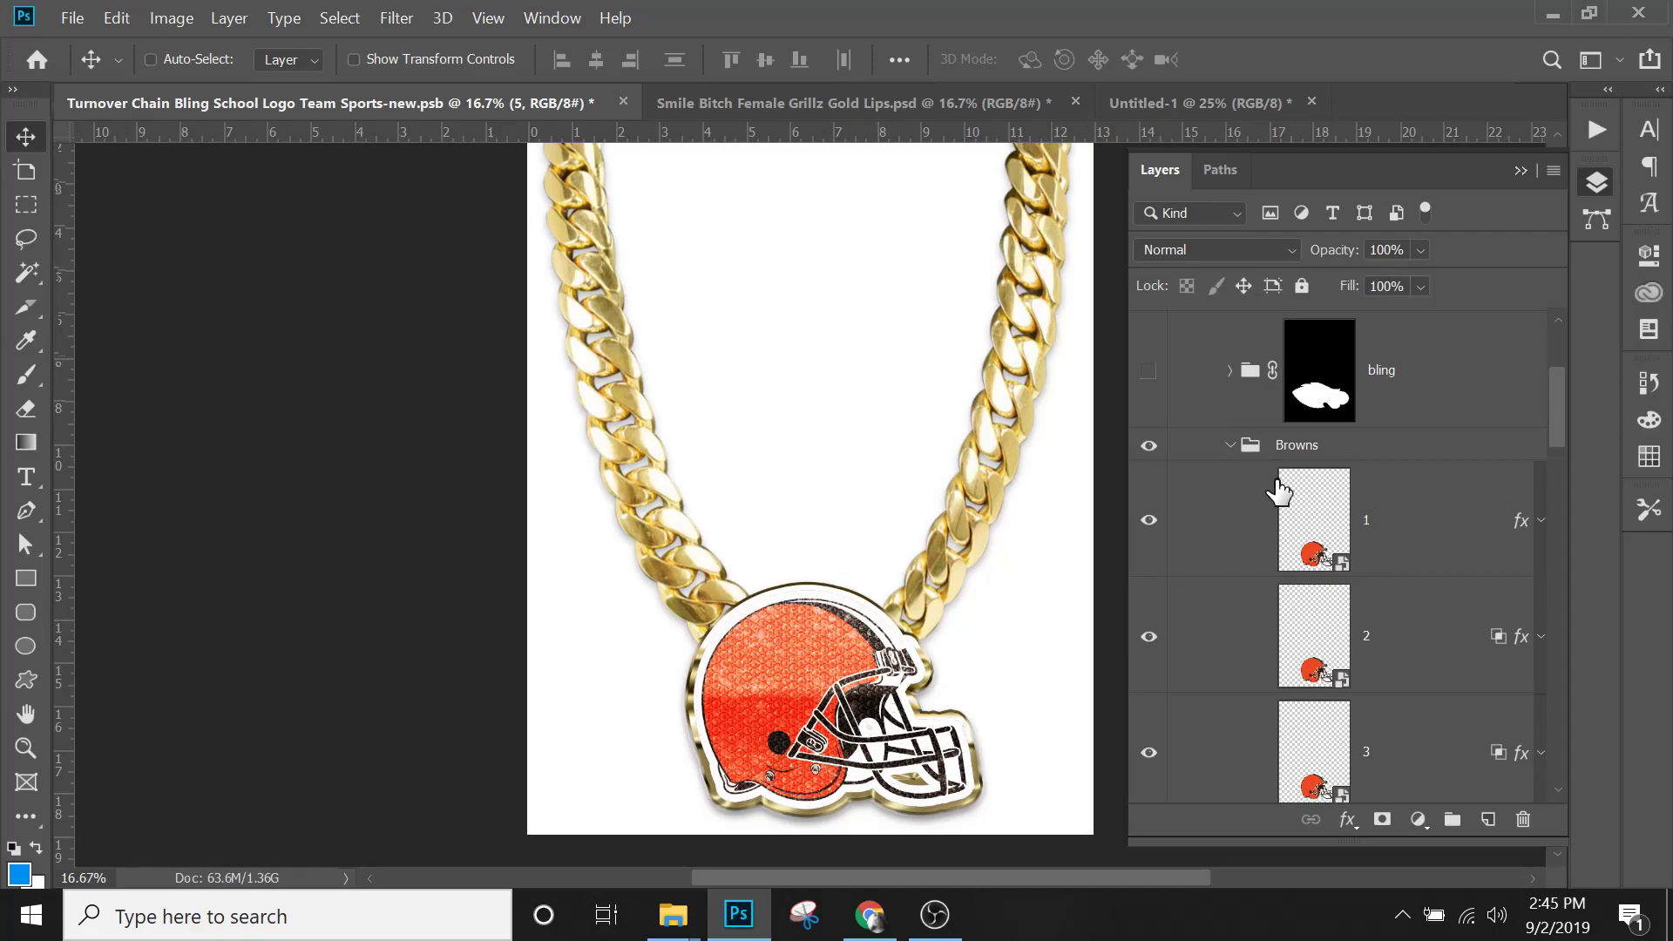
left_click(1319, 521)
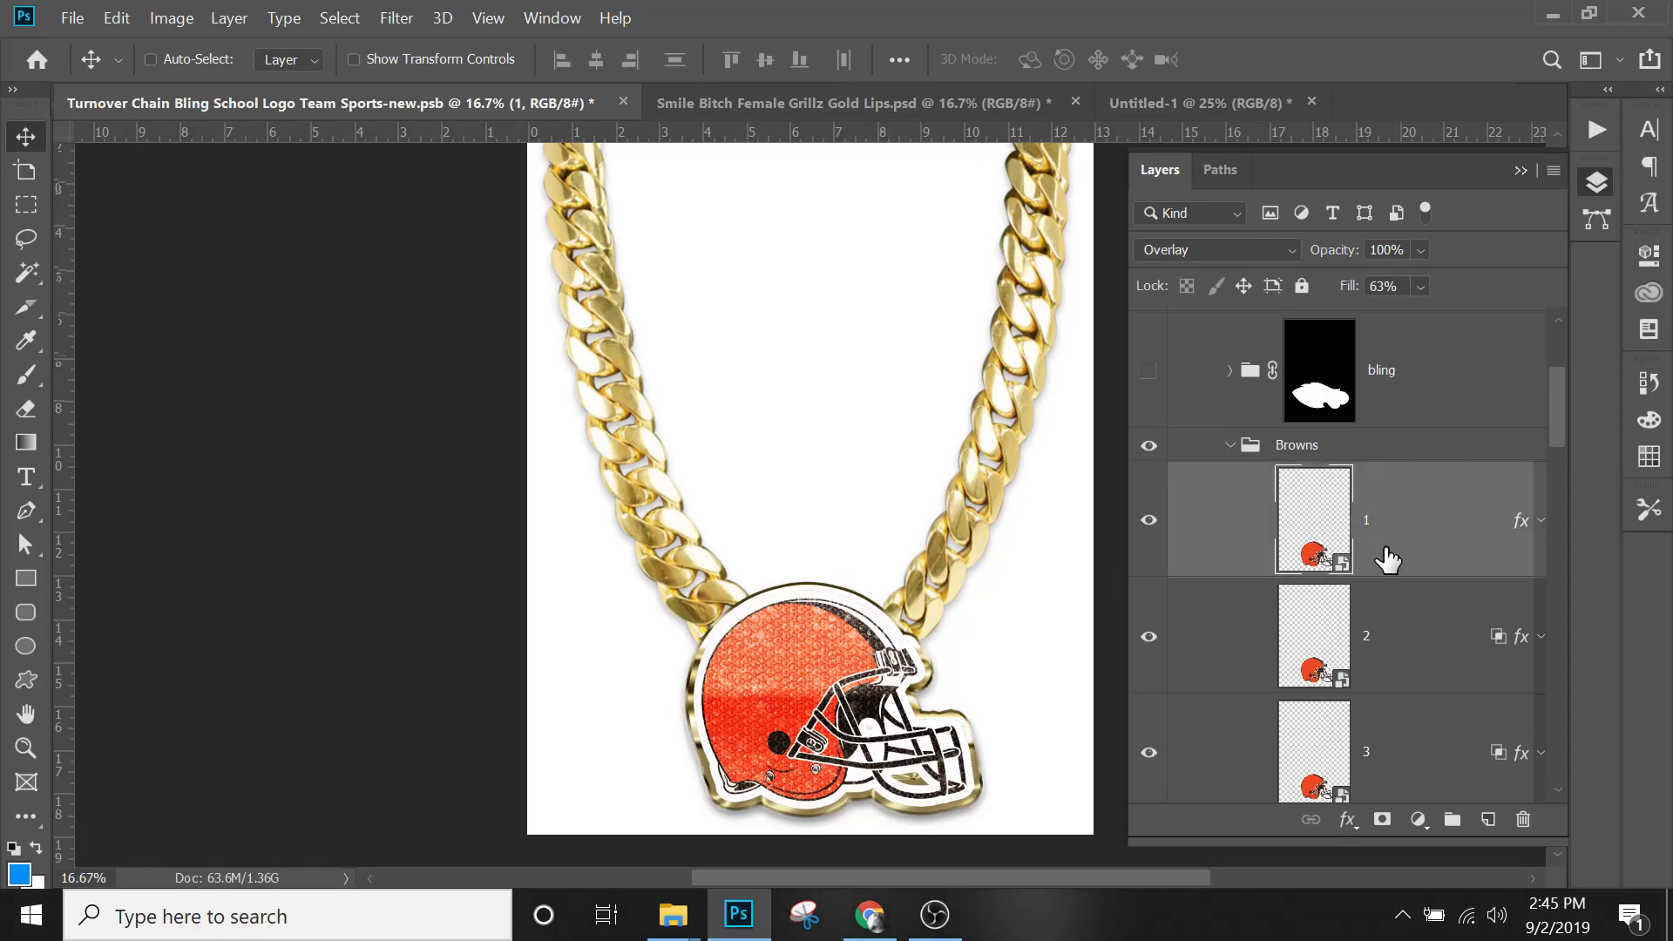
left_click(1409, 647)
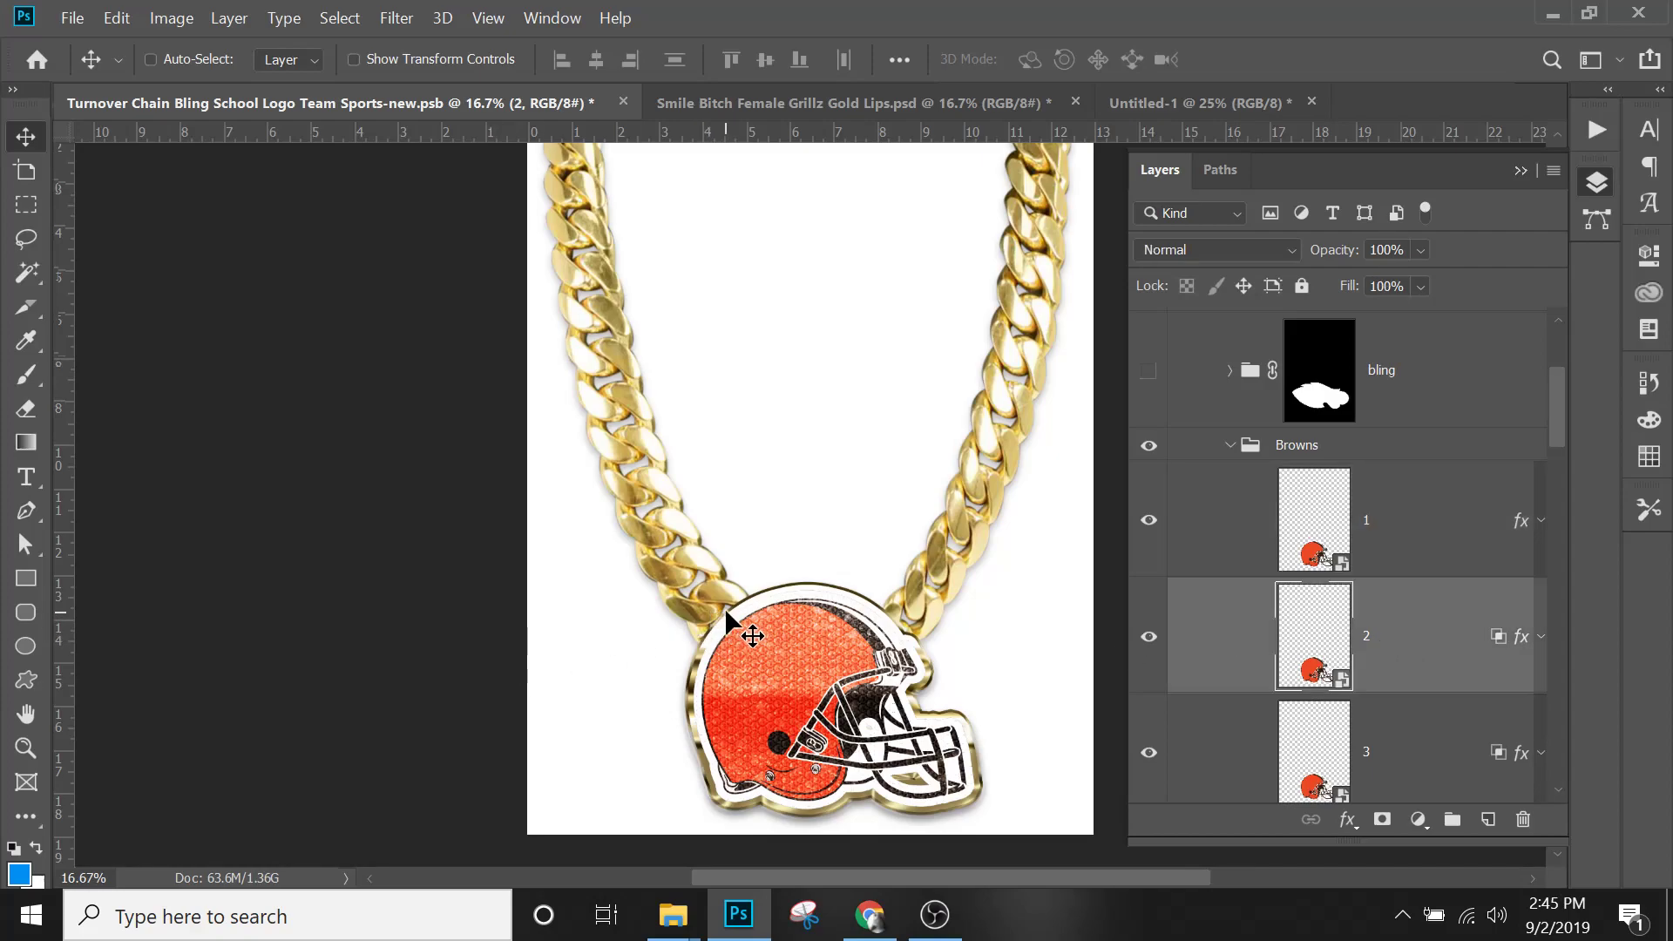
scroll(728, 623, "down", 2)
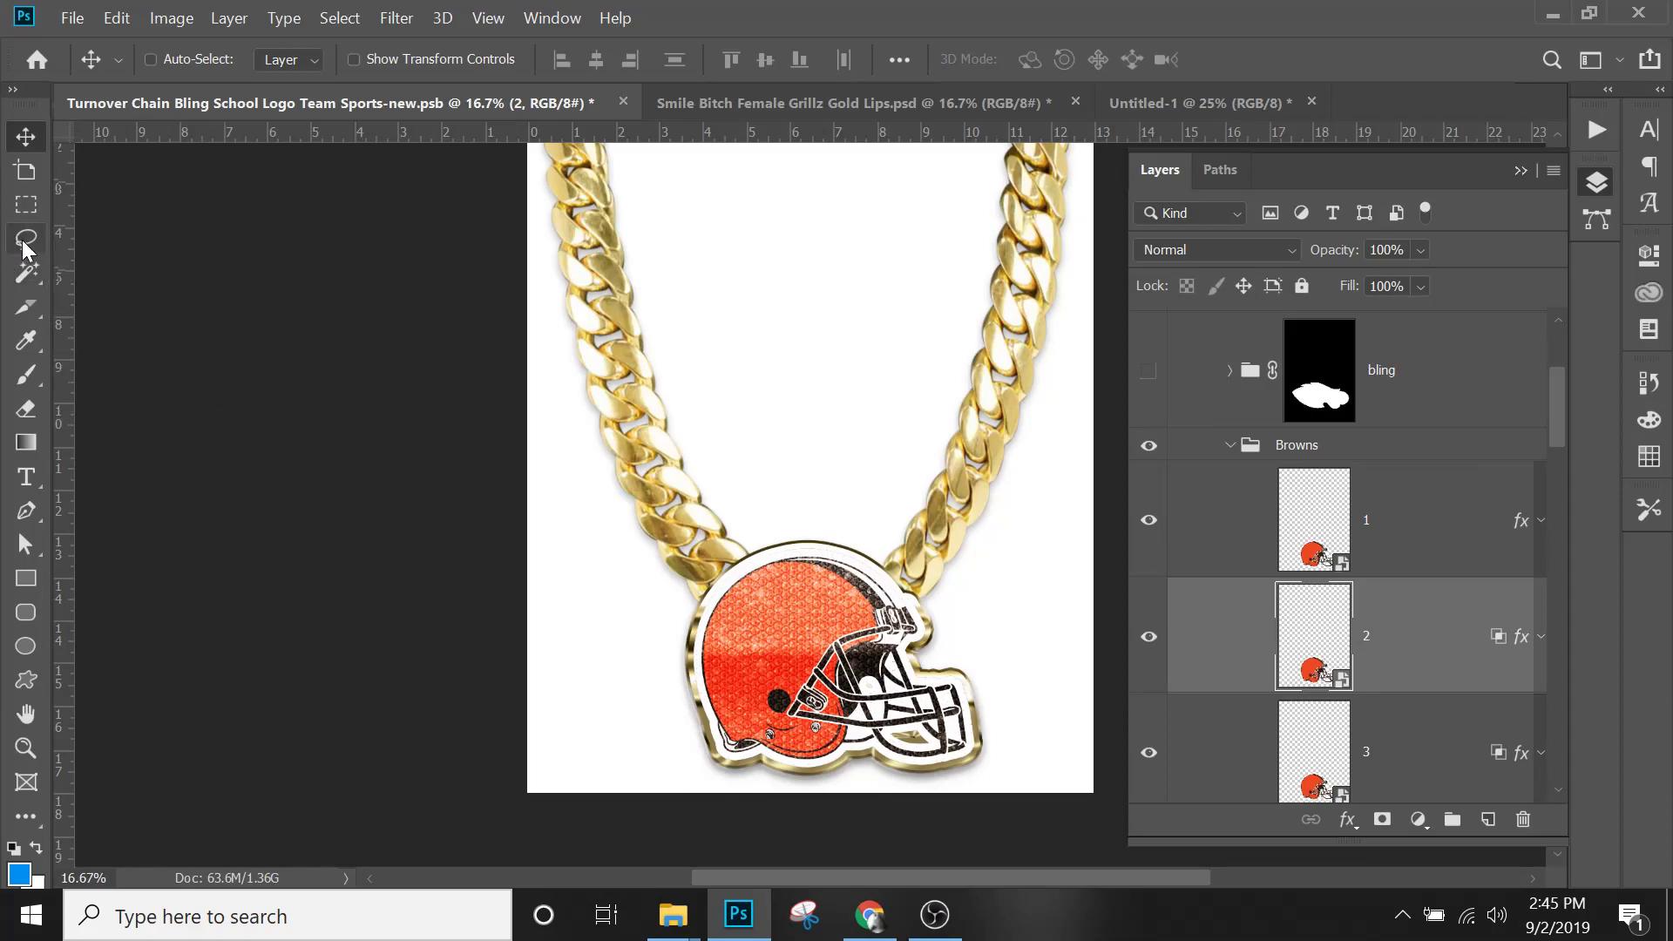
left_click(27, 273)
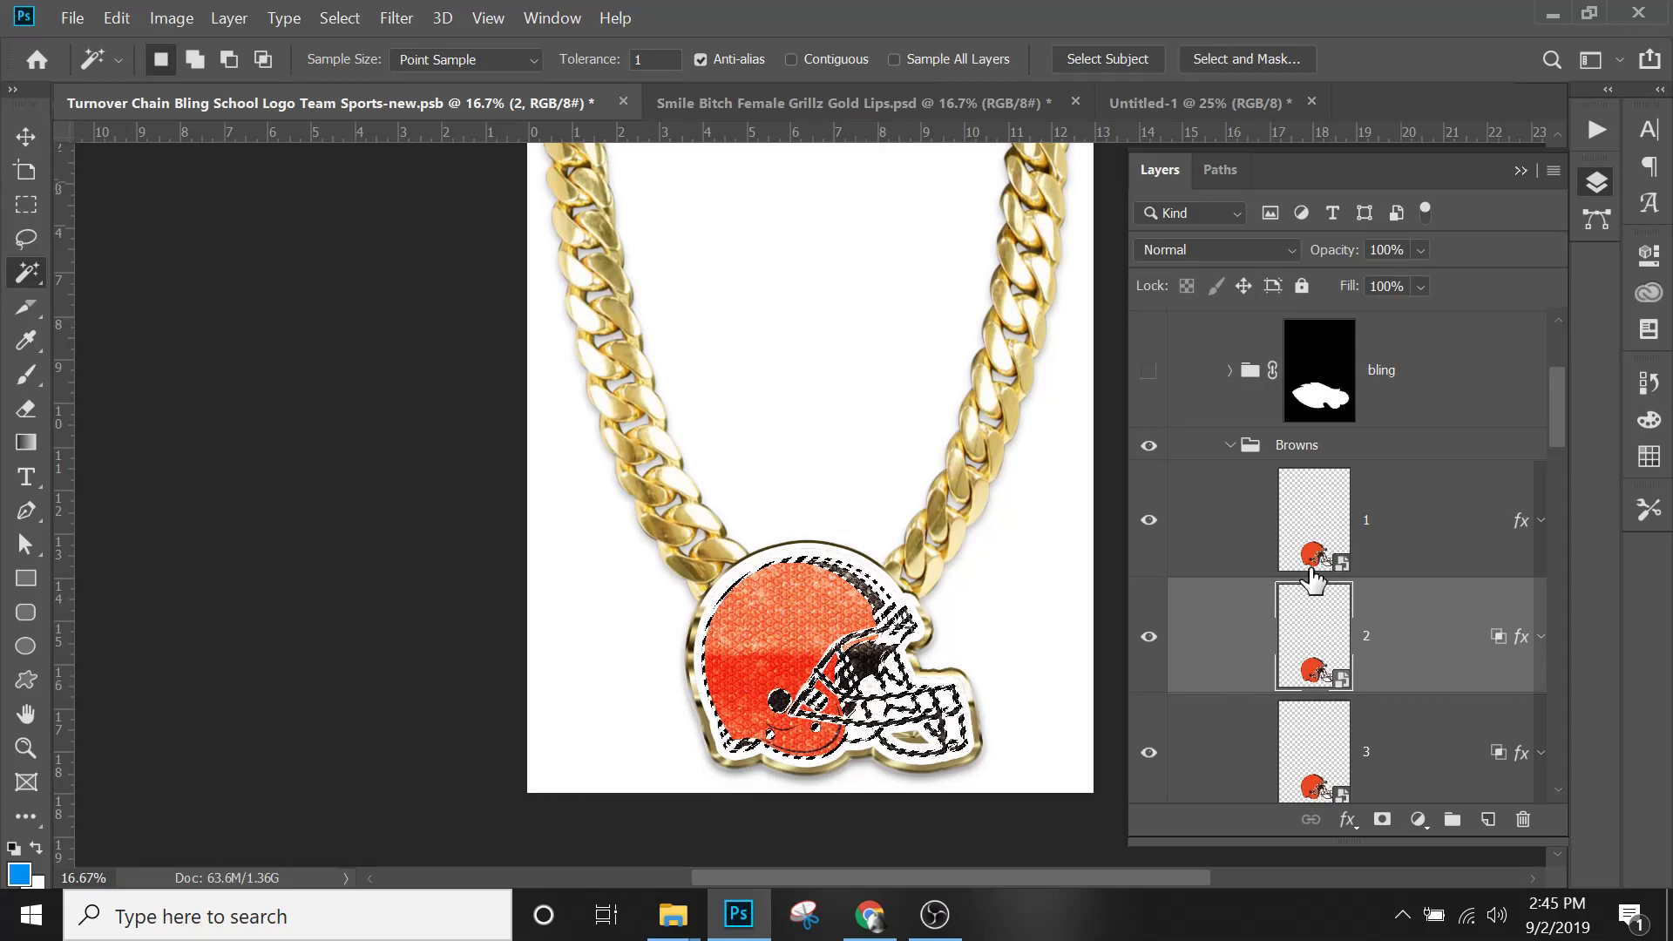
left_click(1407, 565)
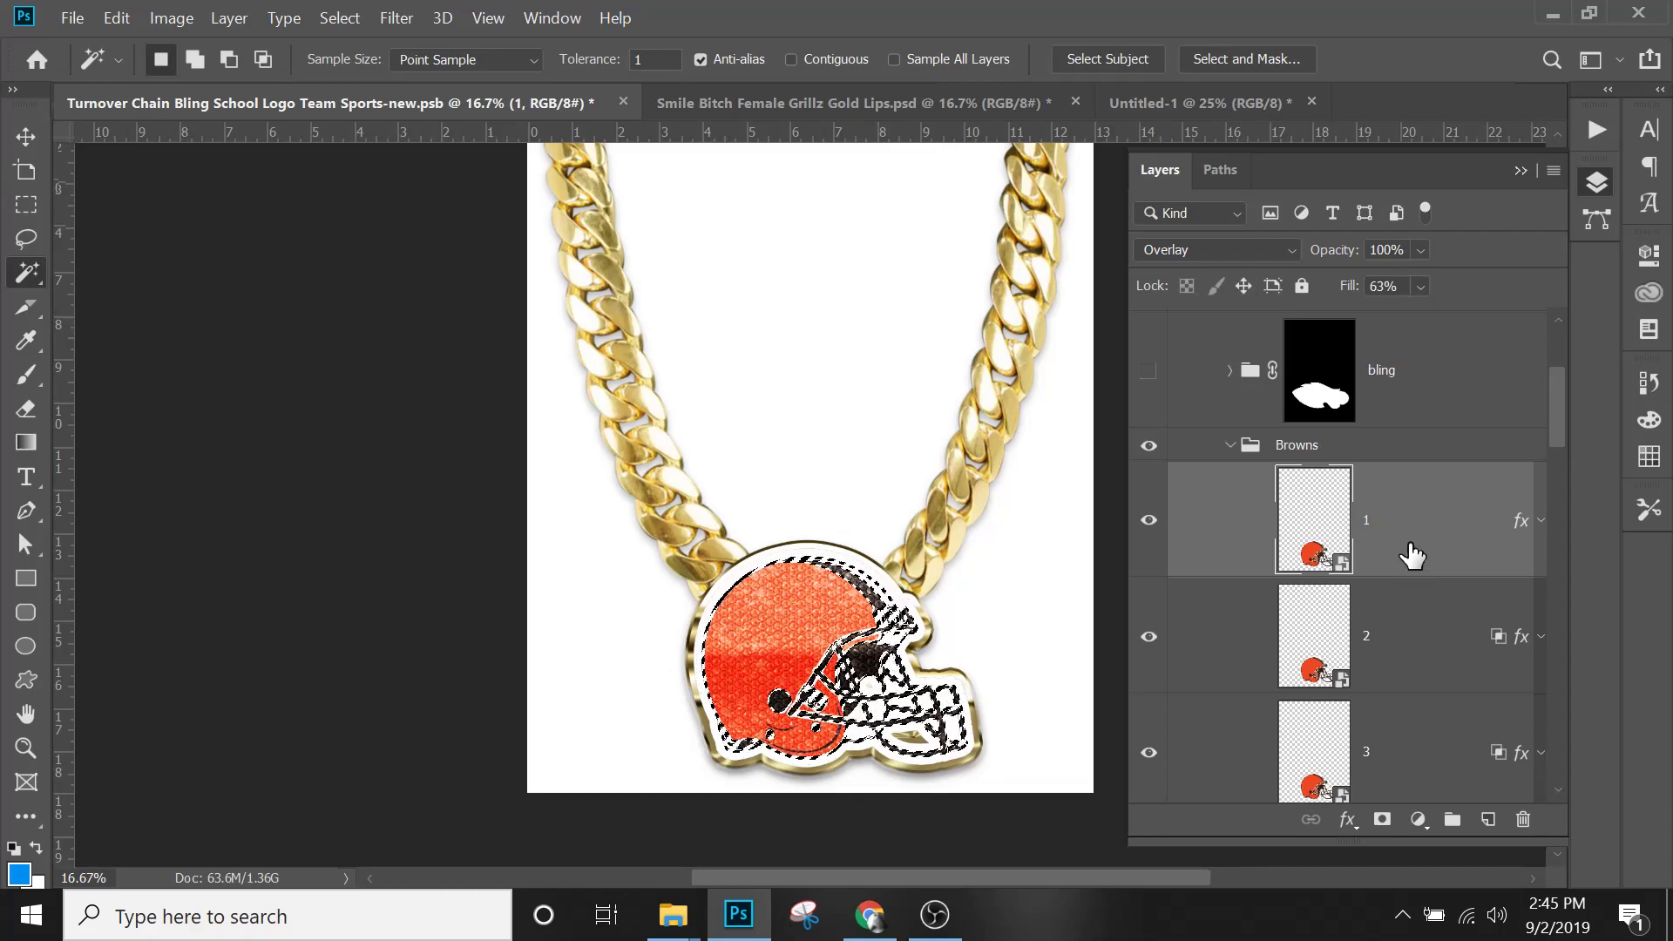
left_click(1384, 820)
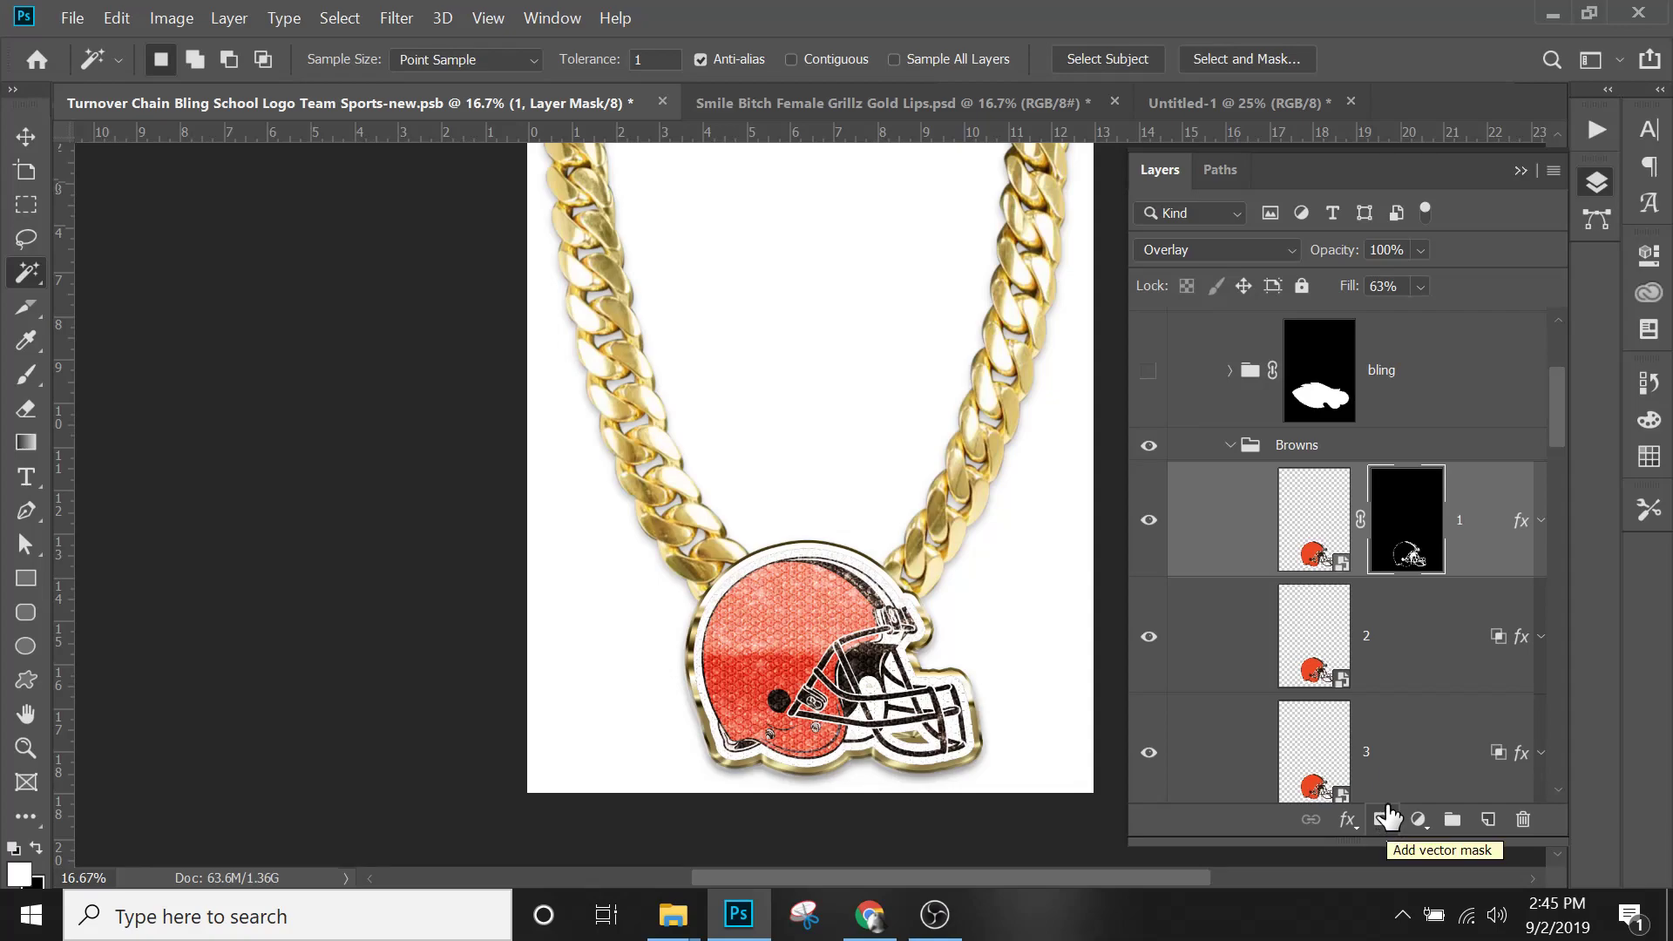
Copy the layer mask of helmet layer 1 onto helmet layer 2 in the Browns group.
left_click(1410, 677)
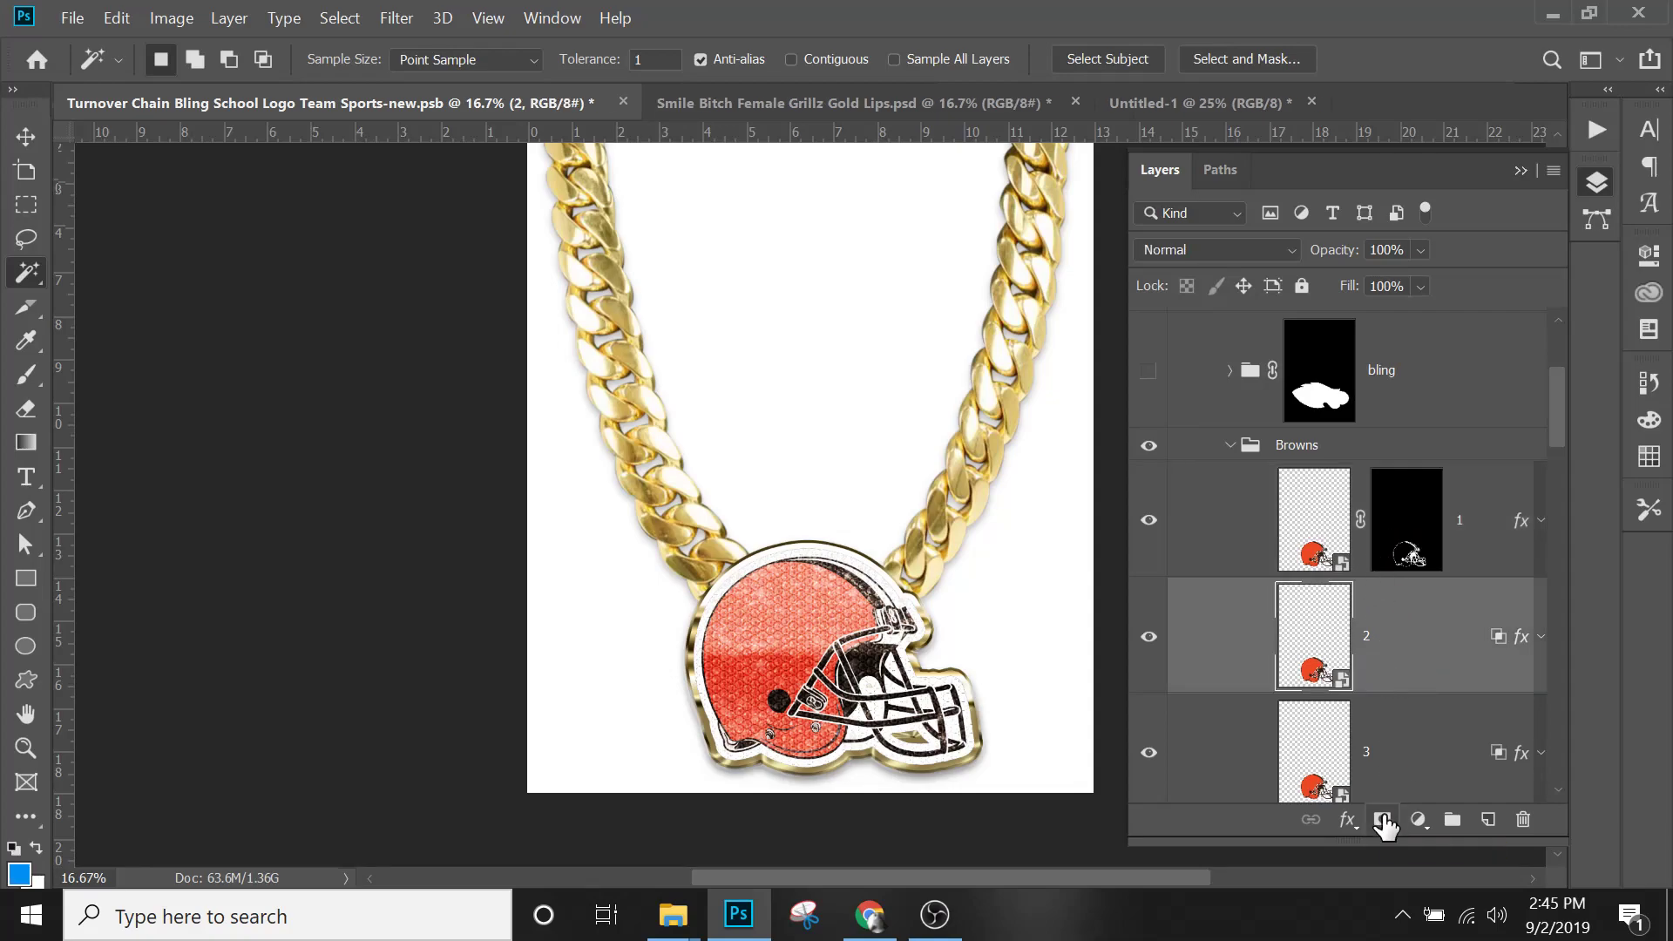
left_click(1421, 555)
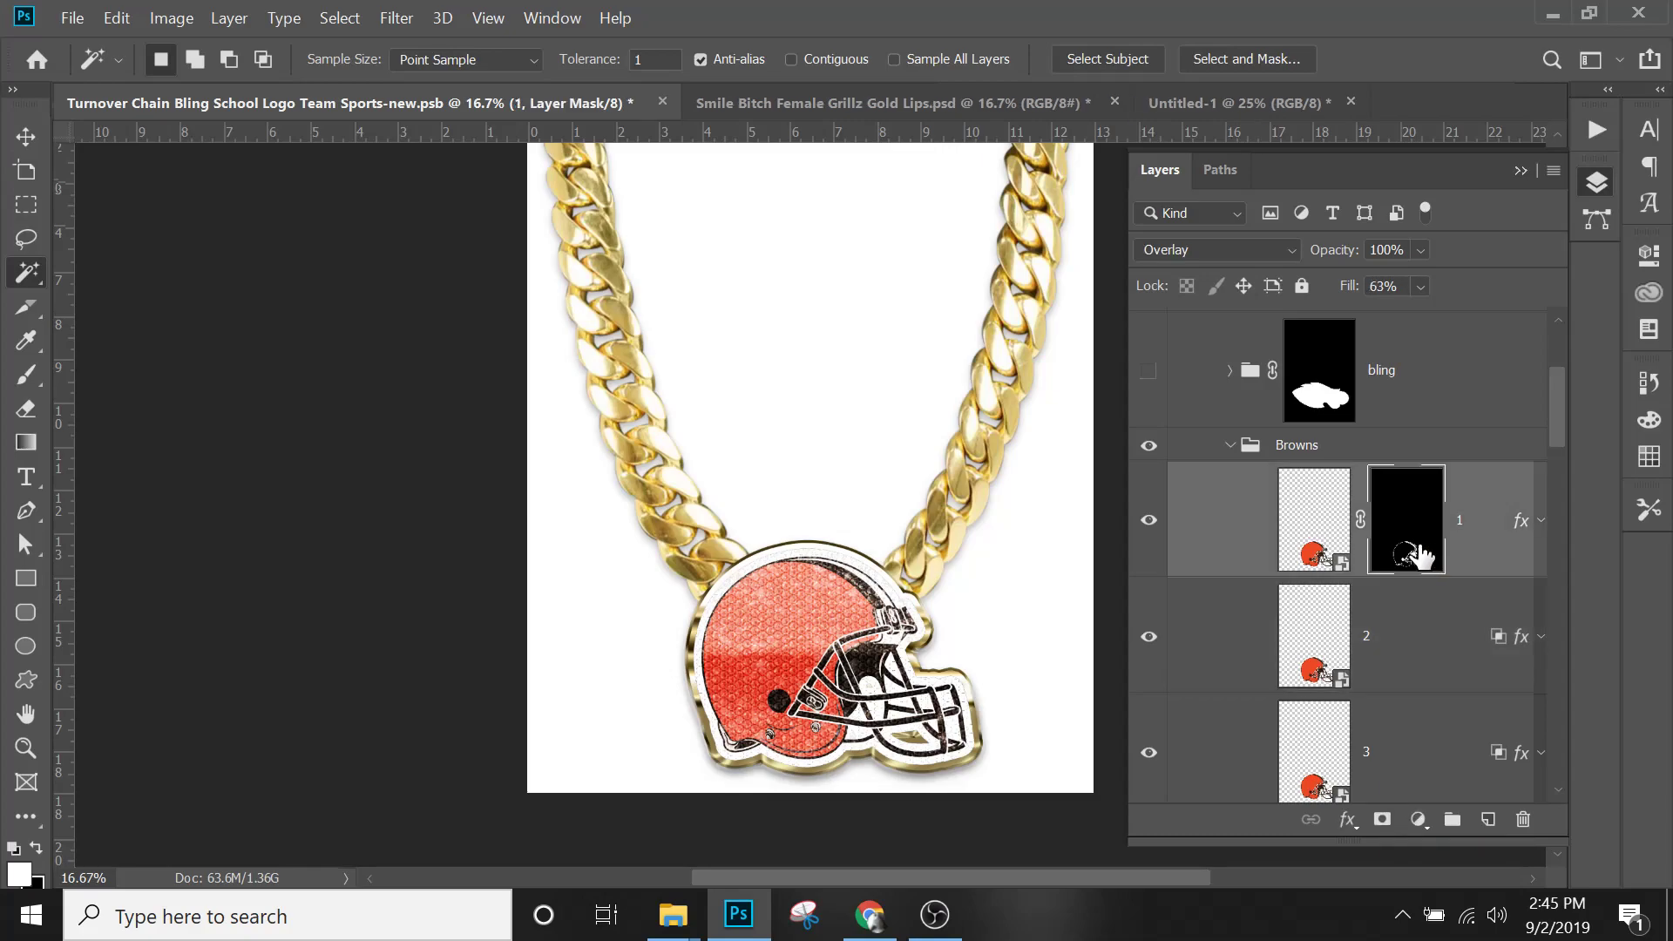
left_click_drag(1418, 547, 1413, 641)
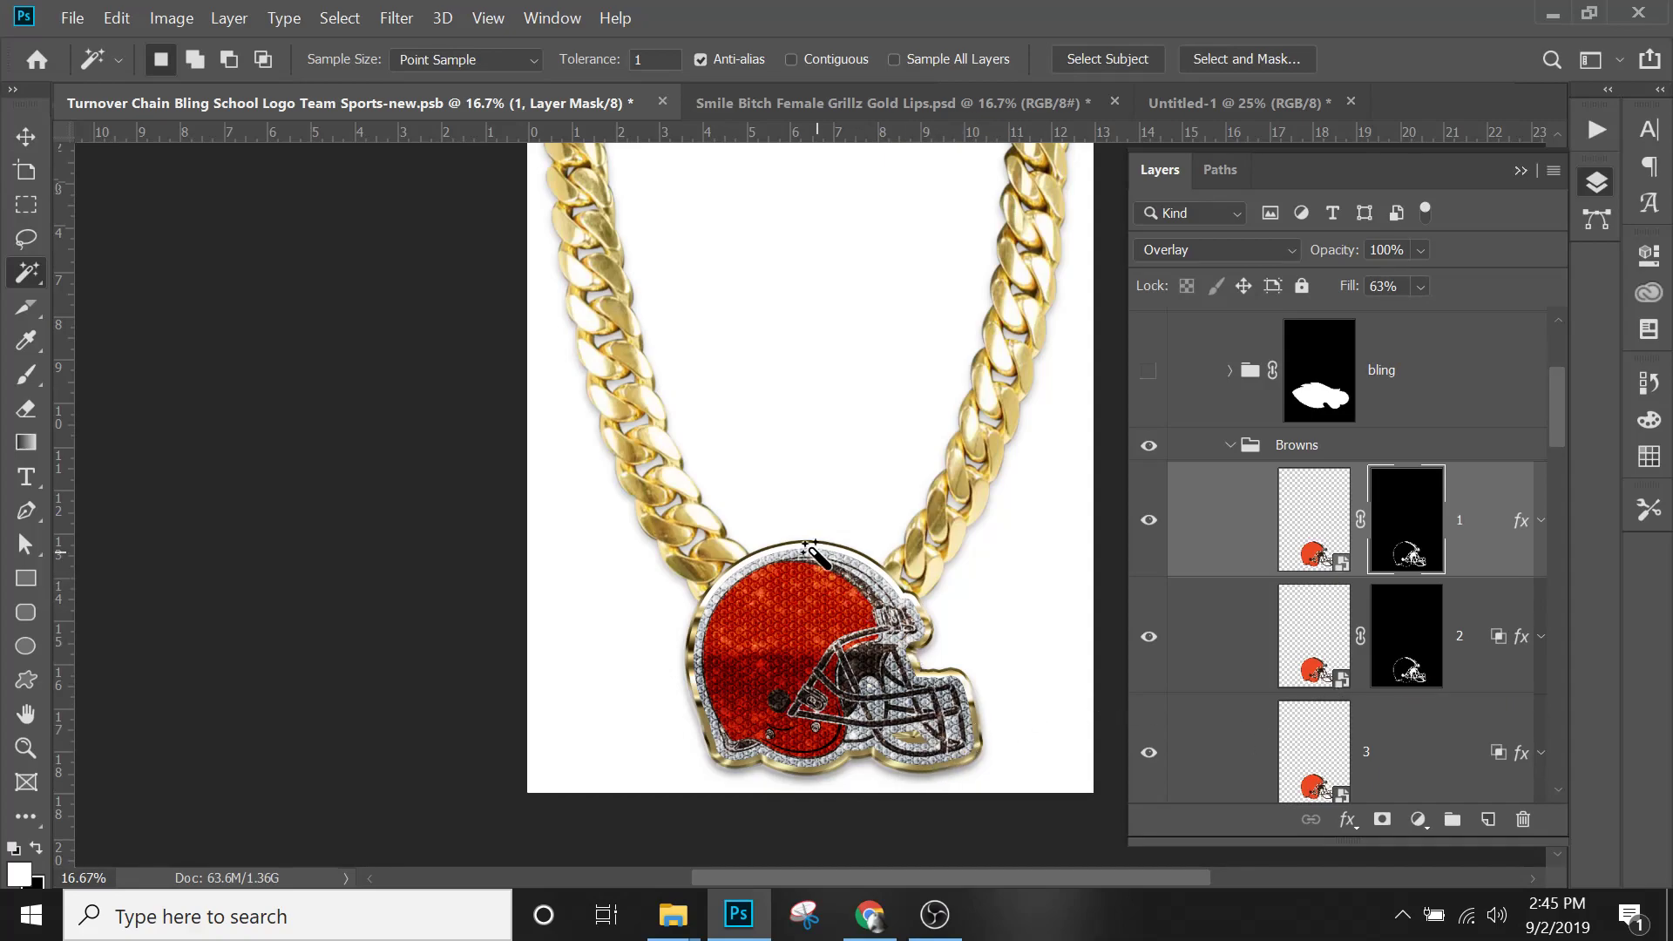
Collapse the finished Browns group and hide it so that only the gold chain shows.
scroll(1184, 714, "down", 2)
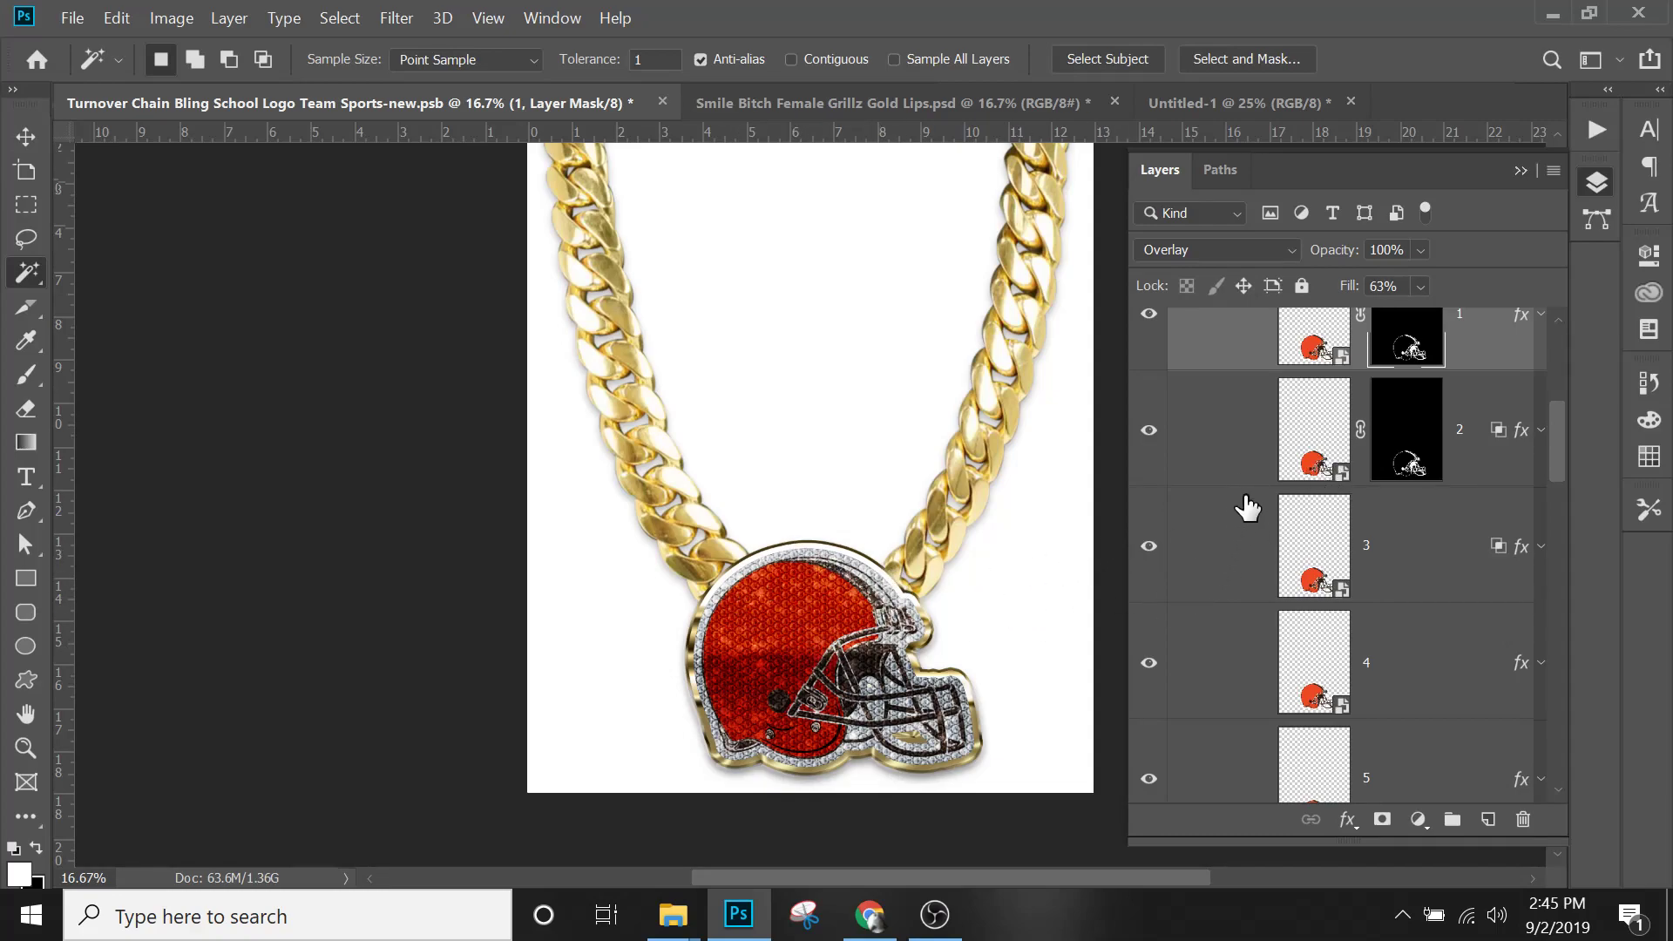
scroll(1391, 554, "down", 2)
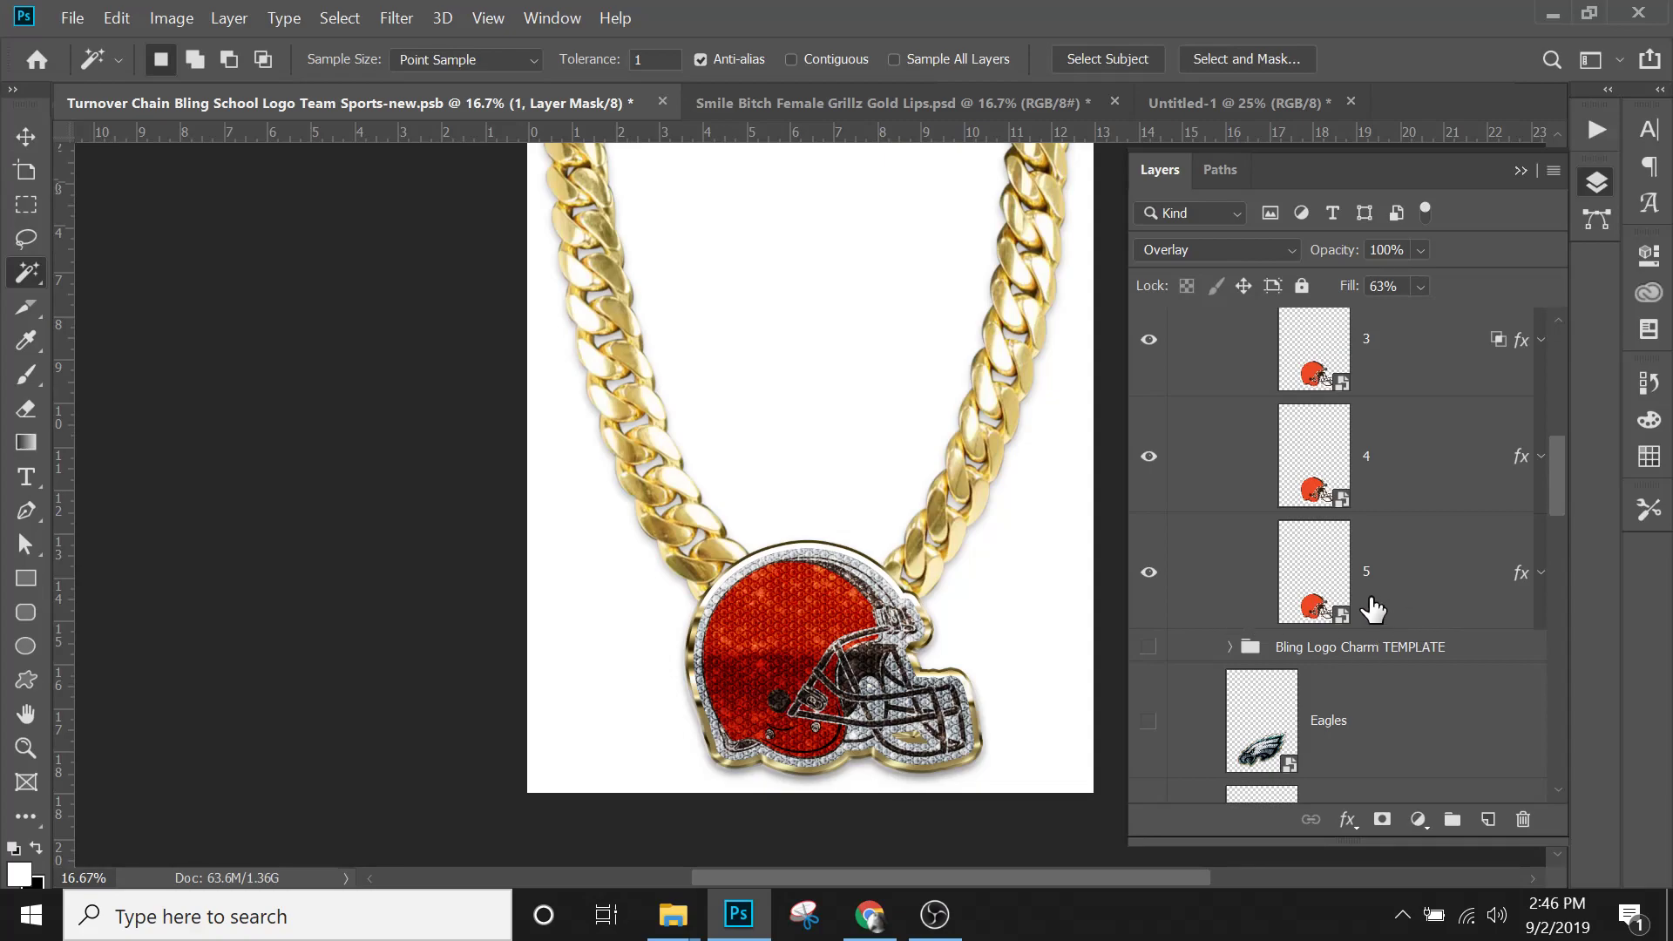
scroll(1366, 582, "up", 5)
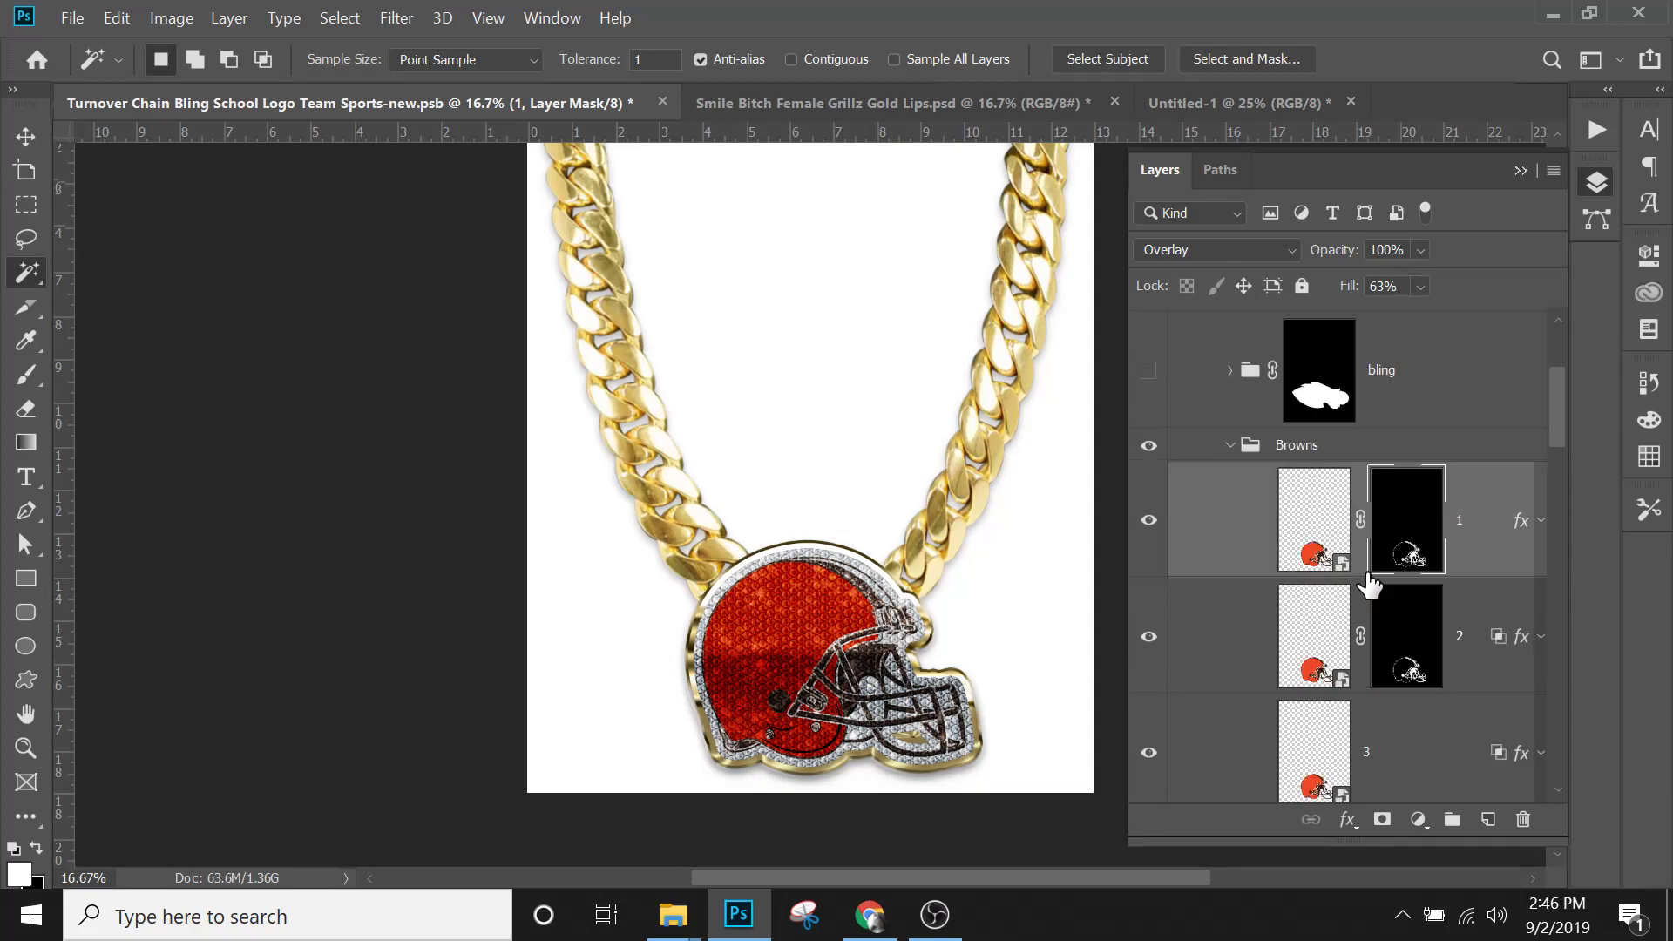
left_click(1231, 449)
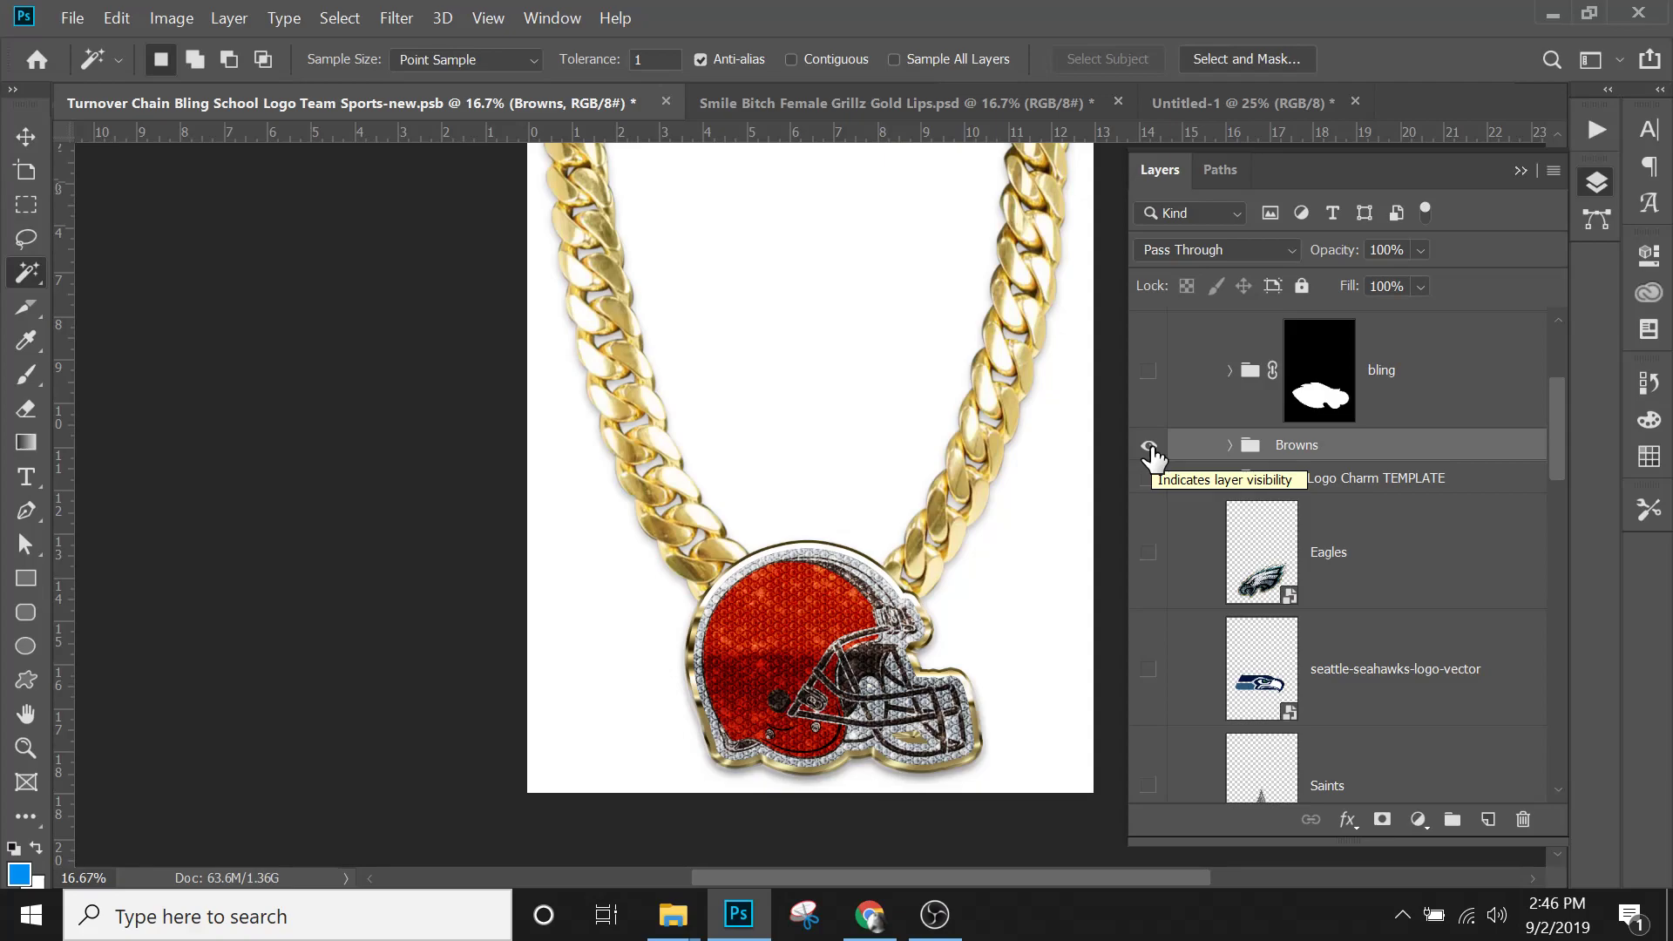
left_click(1149, 447)
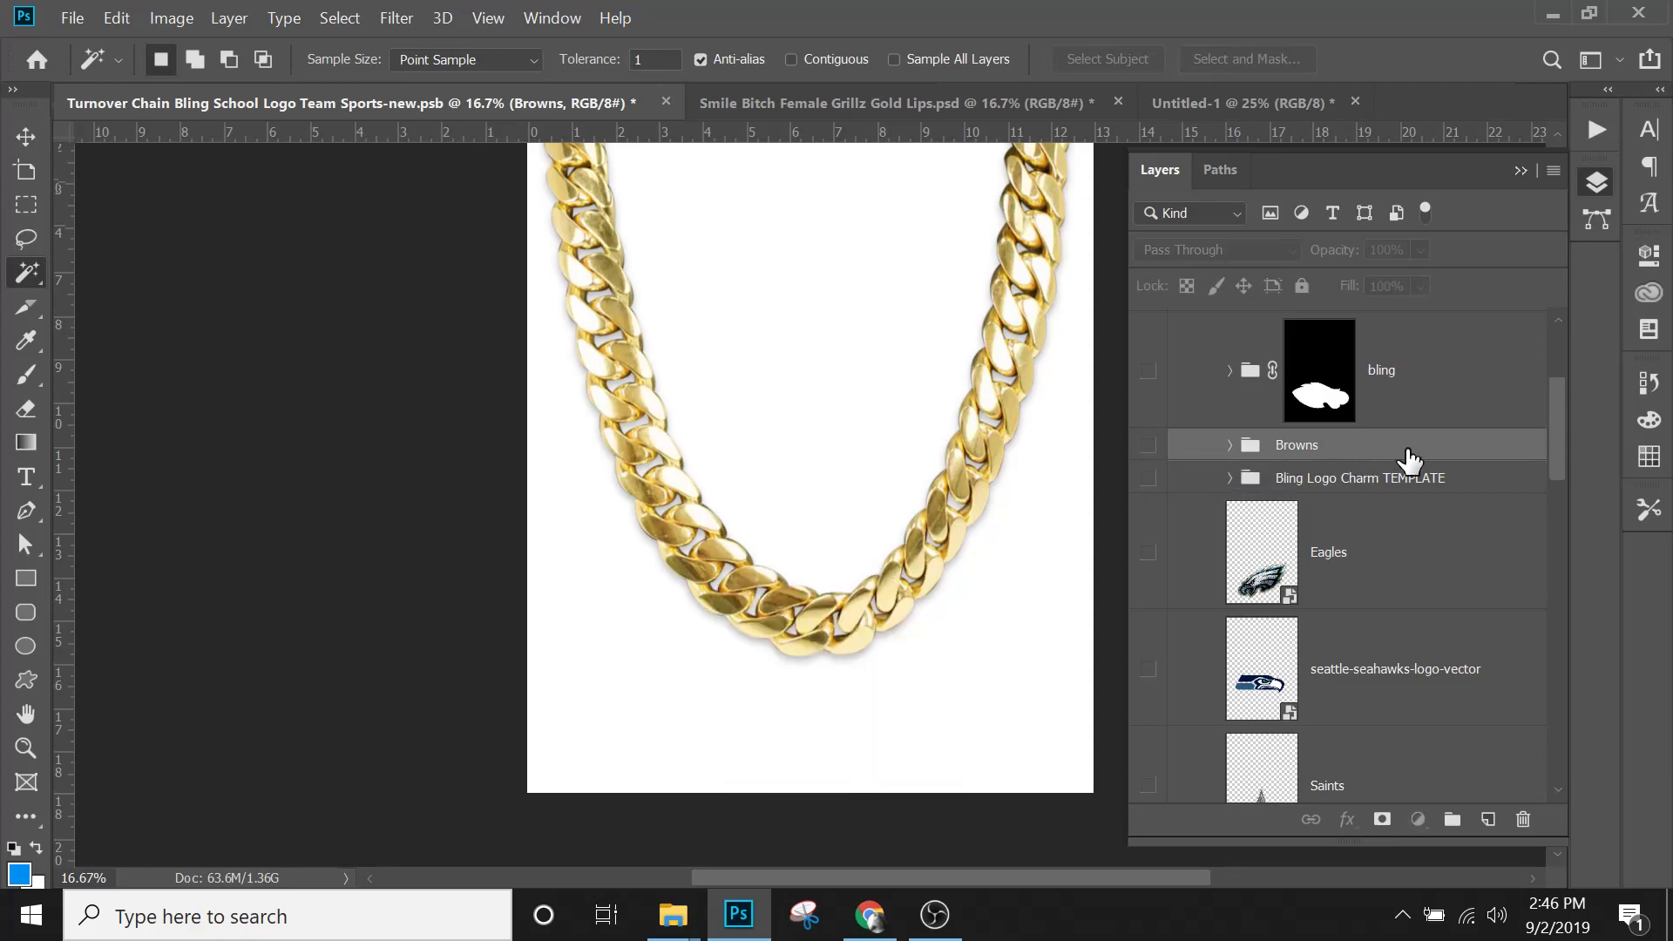
left_click_drag(1554, 423, 1555, 394)
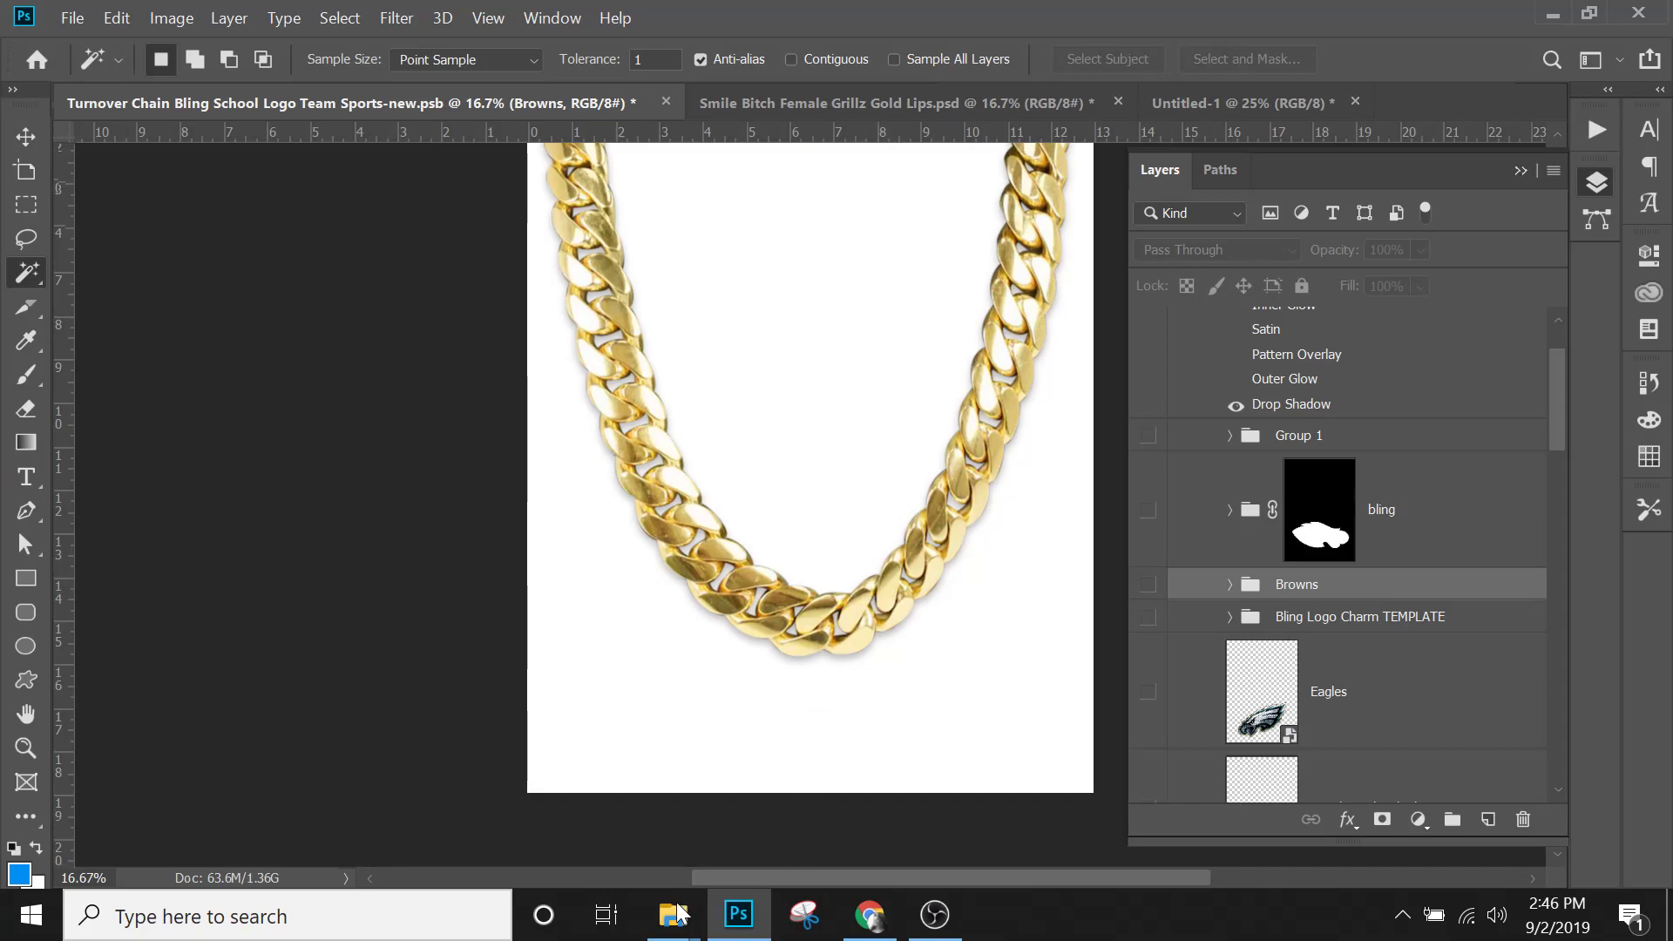
Switch to File Explorer, search for "rave" and select Baltimore_Ravens_logo_vector.svg.
mouse_move(646, 932)
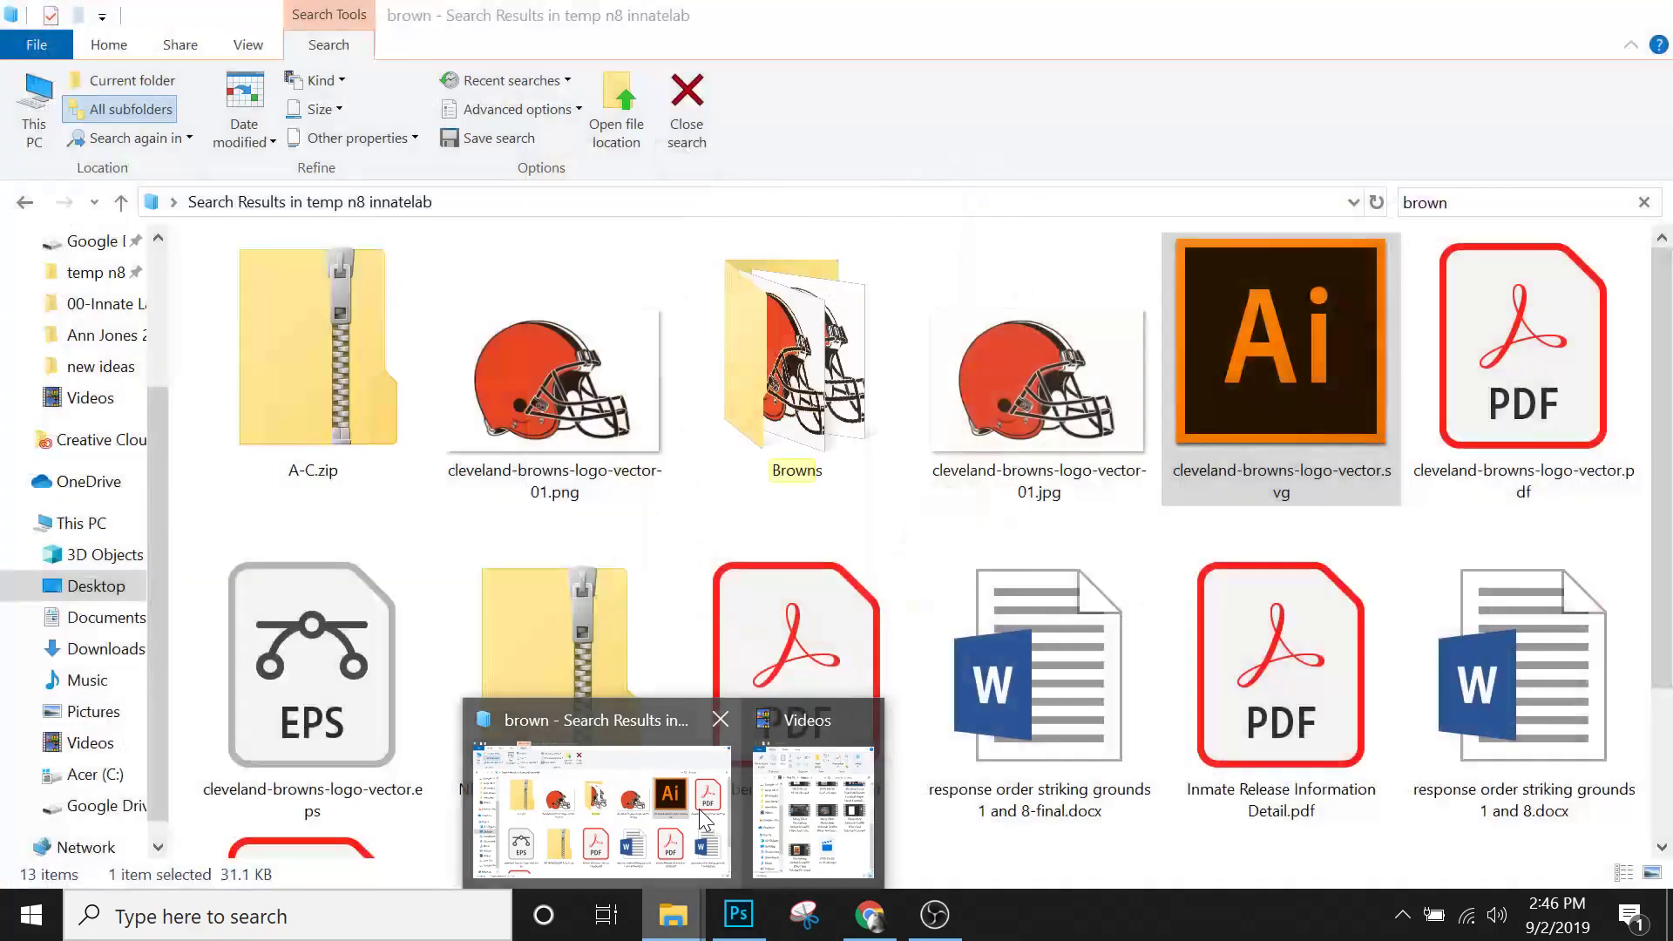
left_click(602, 811)
left_click(1542, 198)
type("rea")
type("ve")
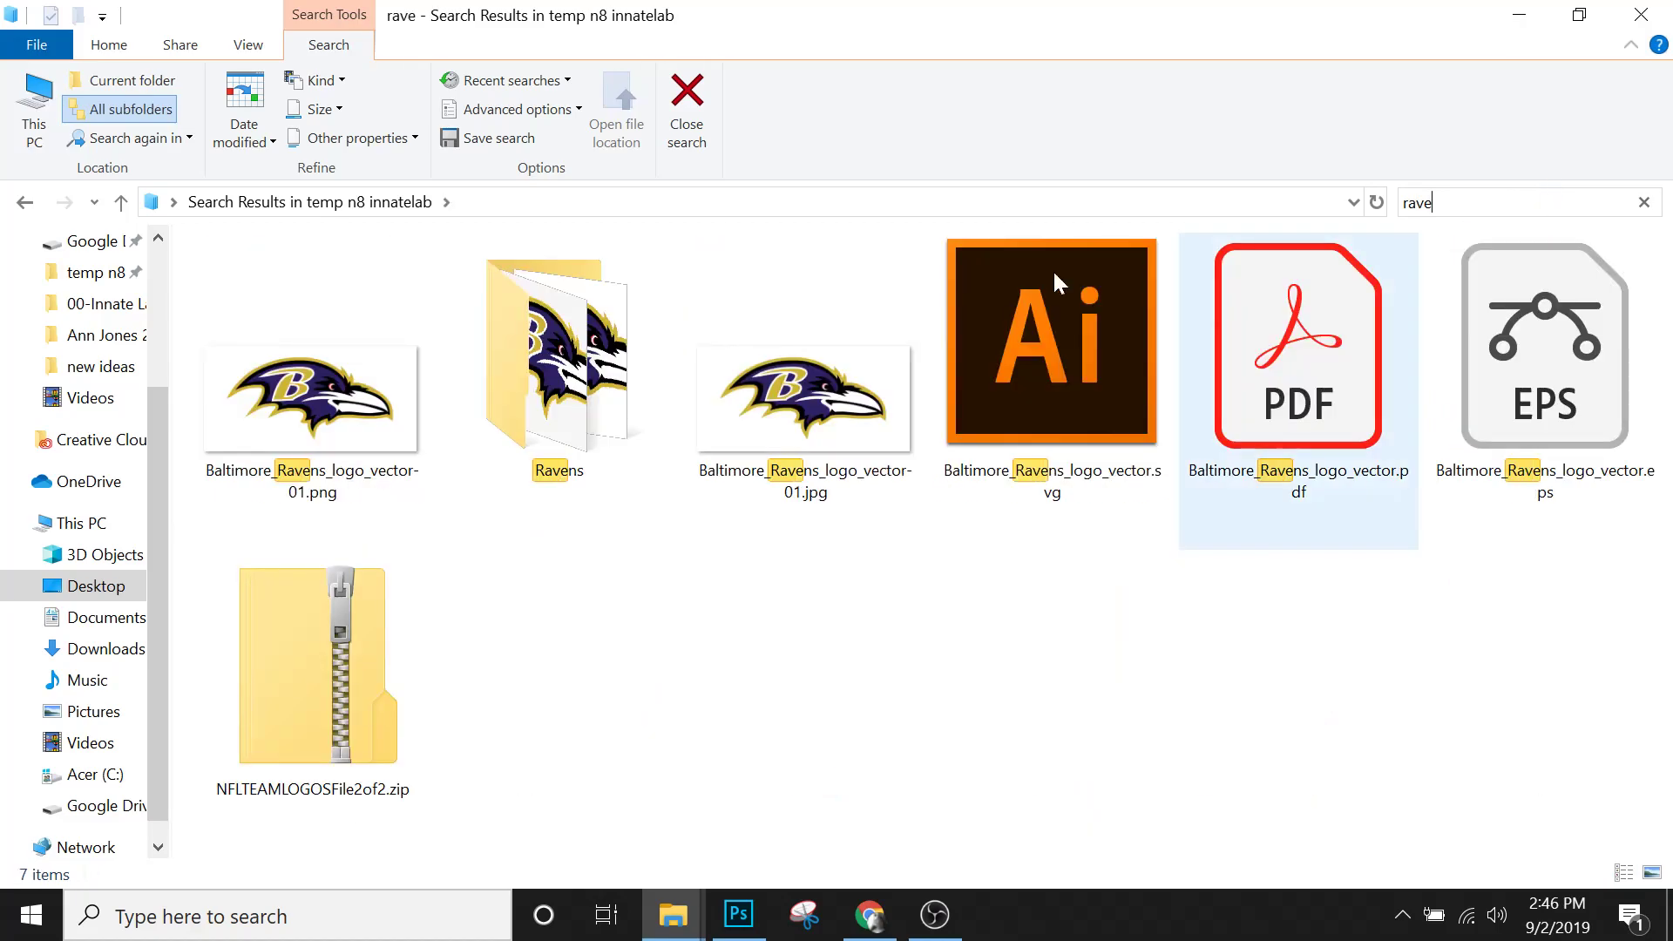
left_click(1033, 347)
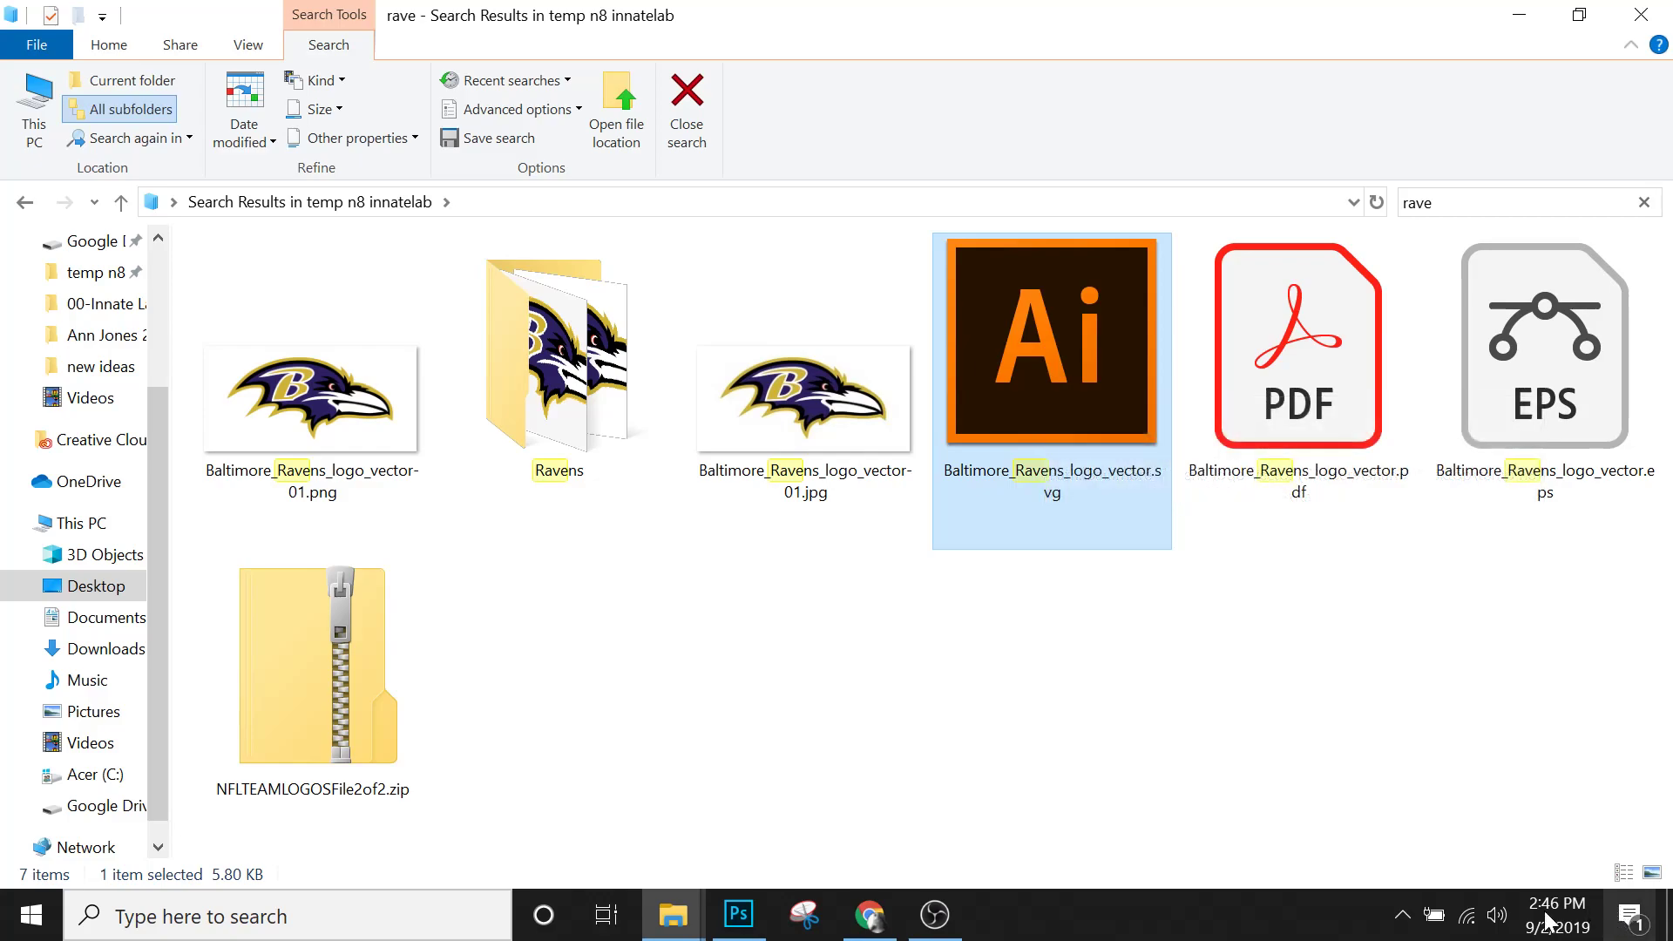
Place the Ravens SVG logo into the Photoshop chain document, enlarge it across the bottom of the chain and commit the placement.
mouse_move(1532, 917)
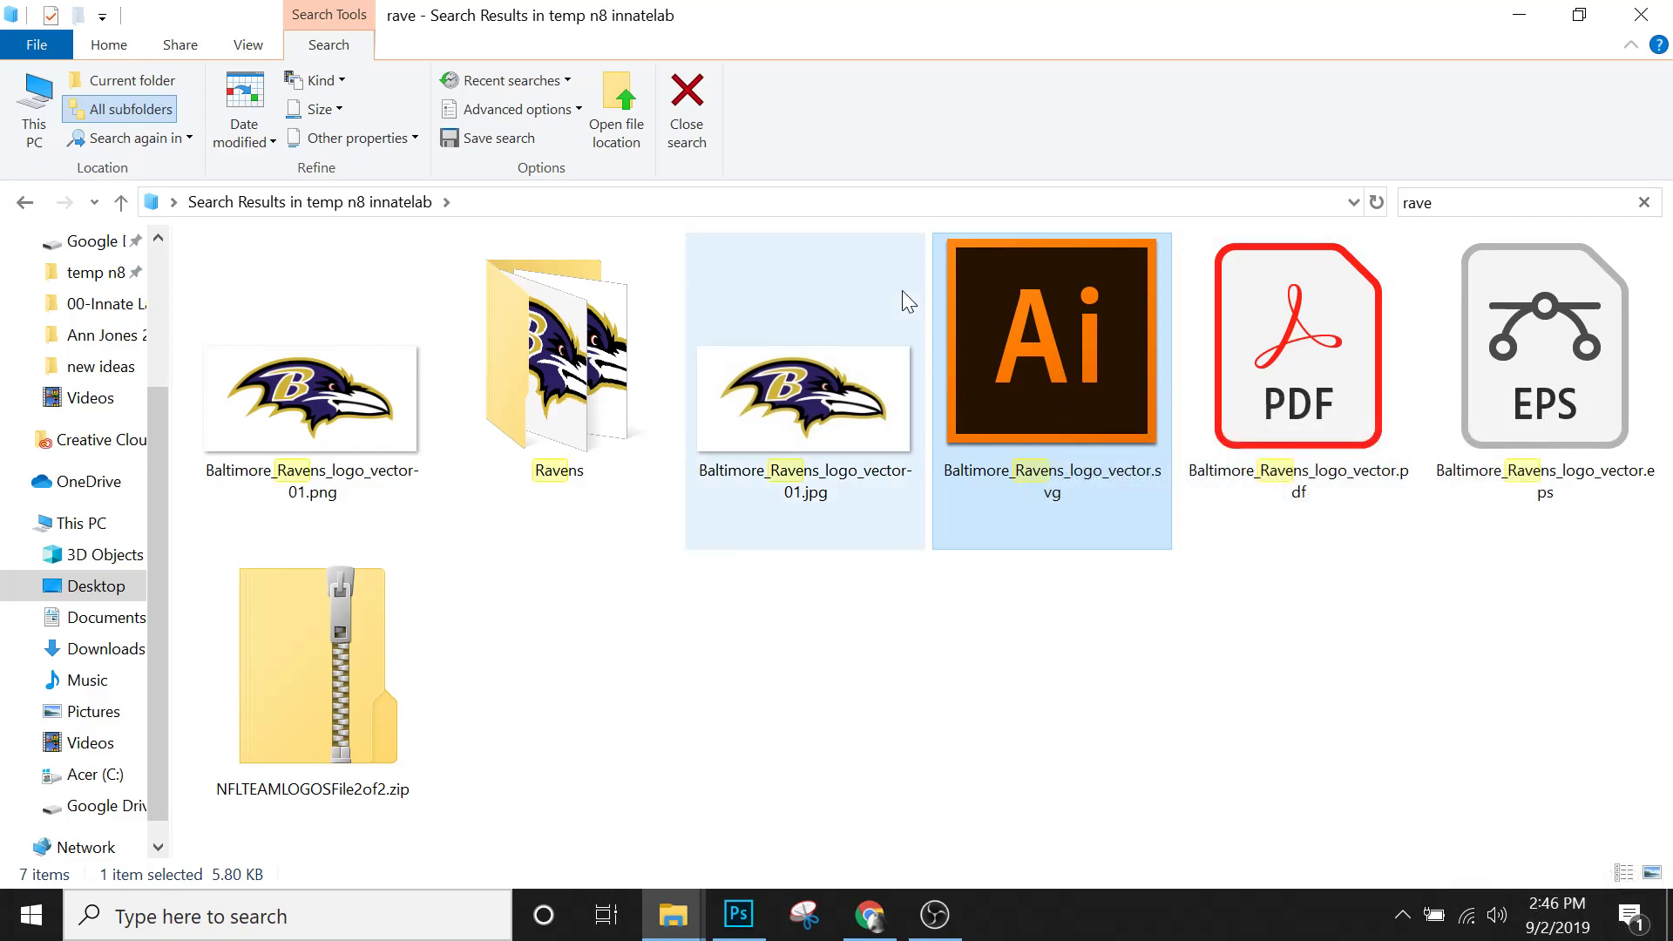
left_click_drag(1030, 322, 848, 655)
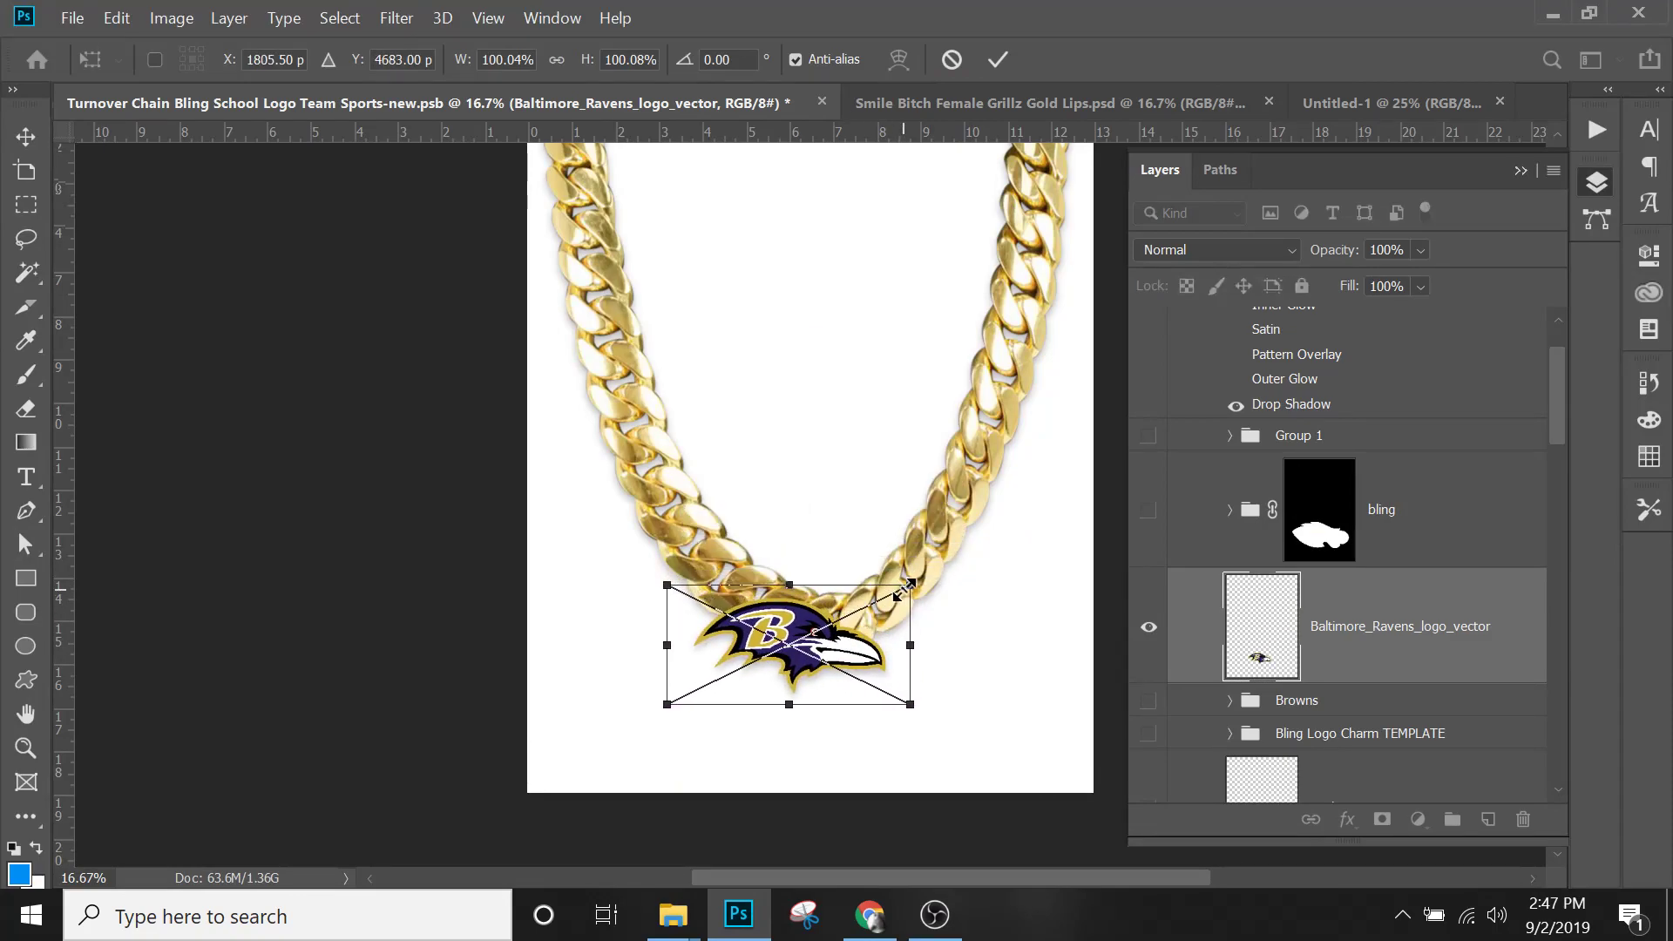
left_click_drag(911, 586, 1105, 488)
left_click_drag(952, 615, 874, 656)
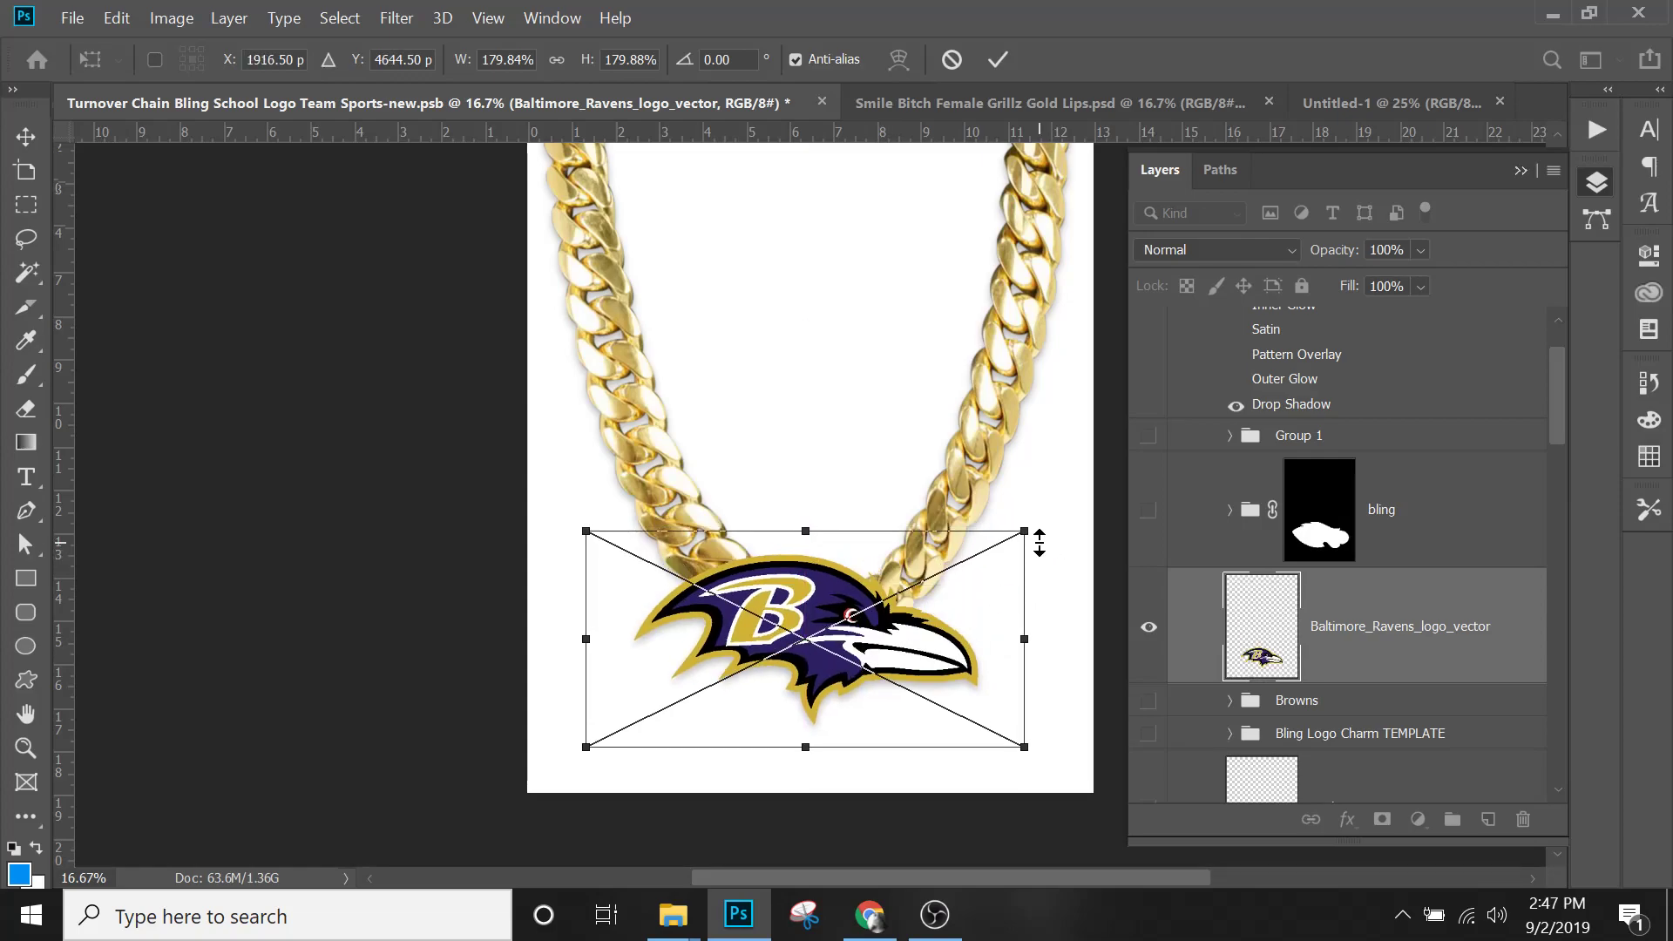
left_click_drag(1053, 521, 1072, 502)
key("w")
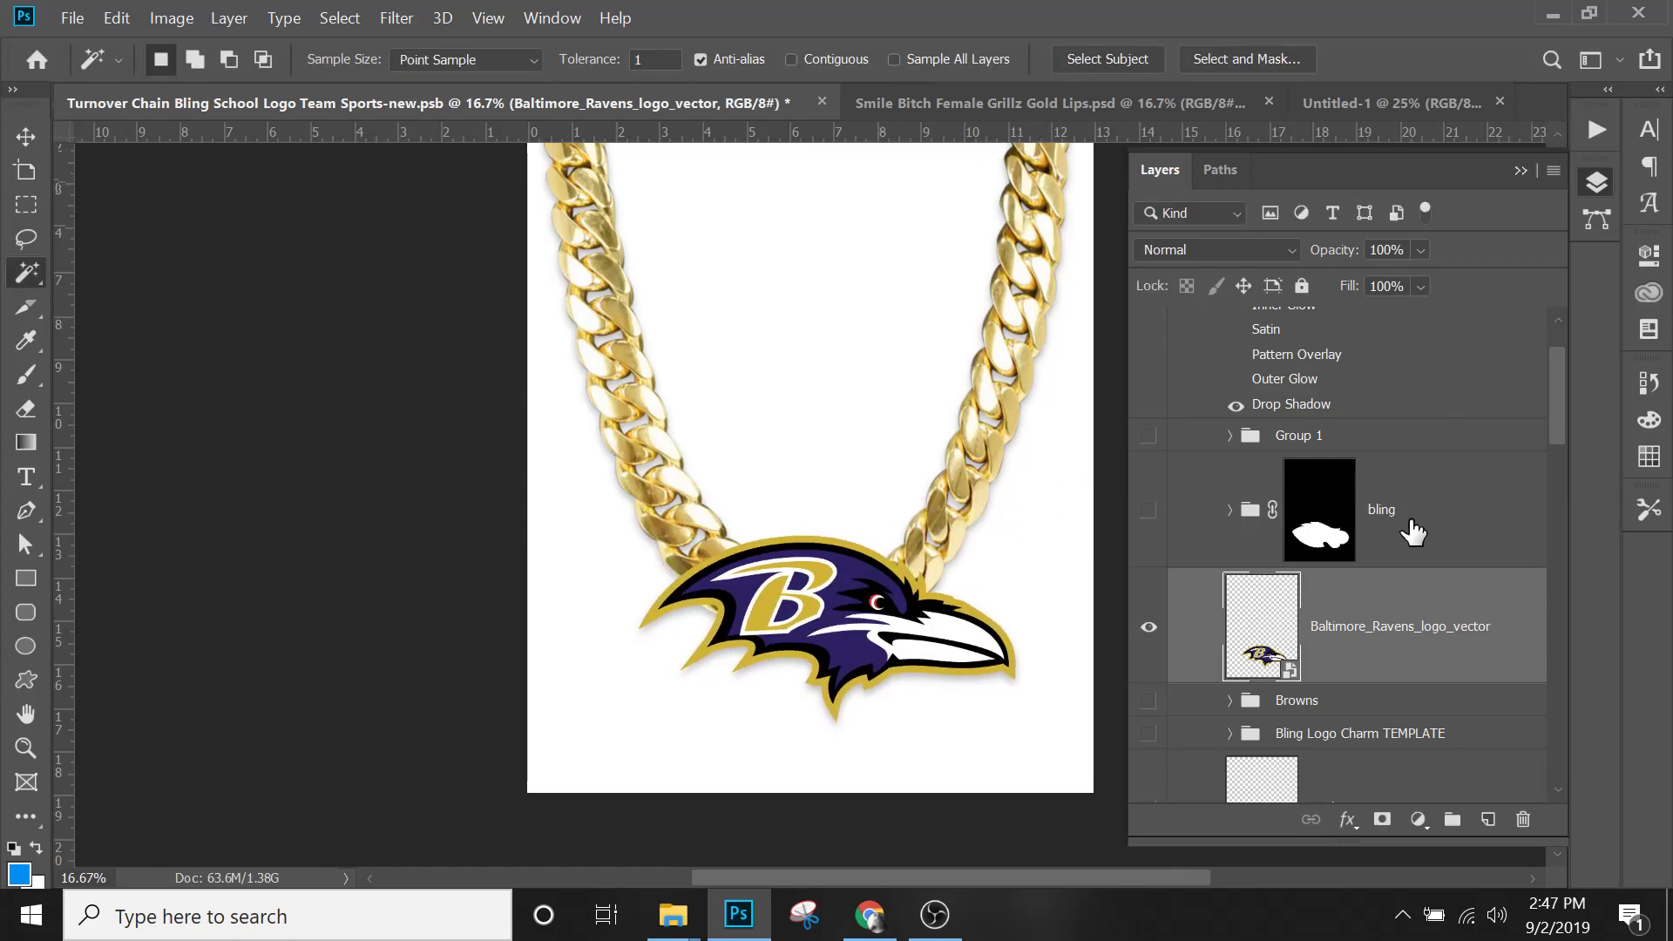
Duplicate the Bling Logo Charm TEMPLATE group under its default copy name.
left_click(1362, 737)
left_click(1384, 739)
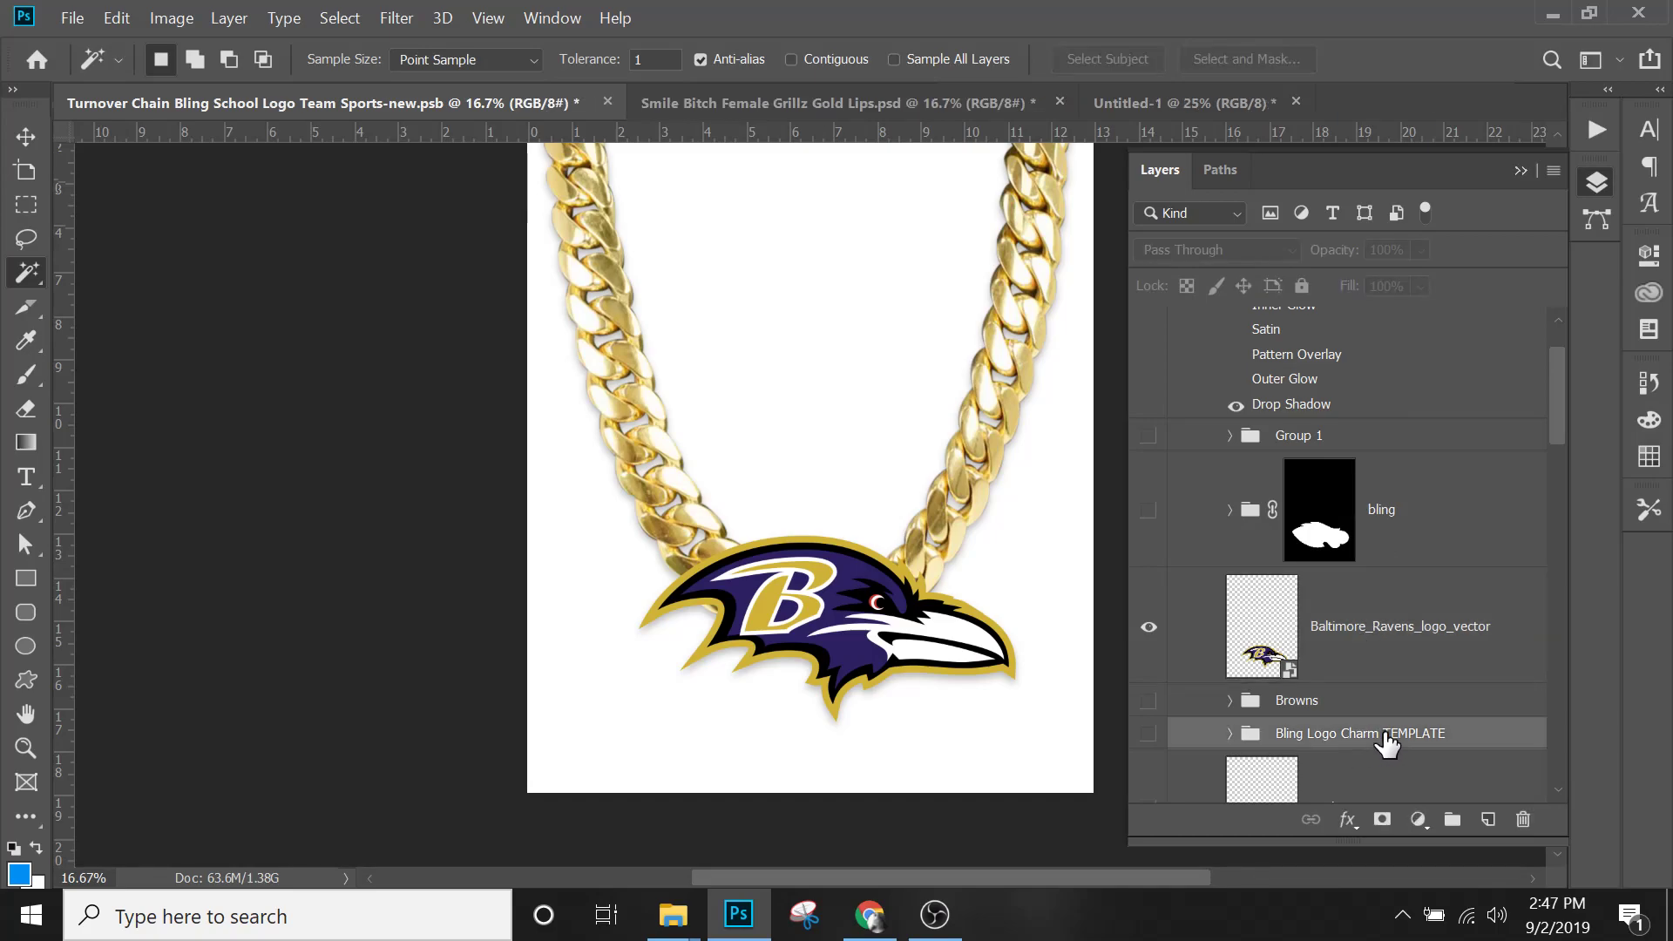
right_click(1386, 741)
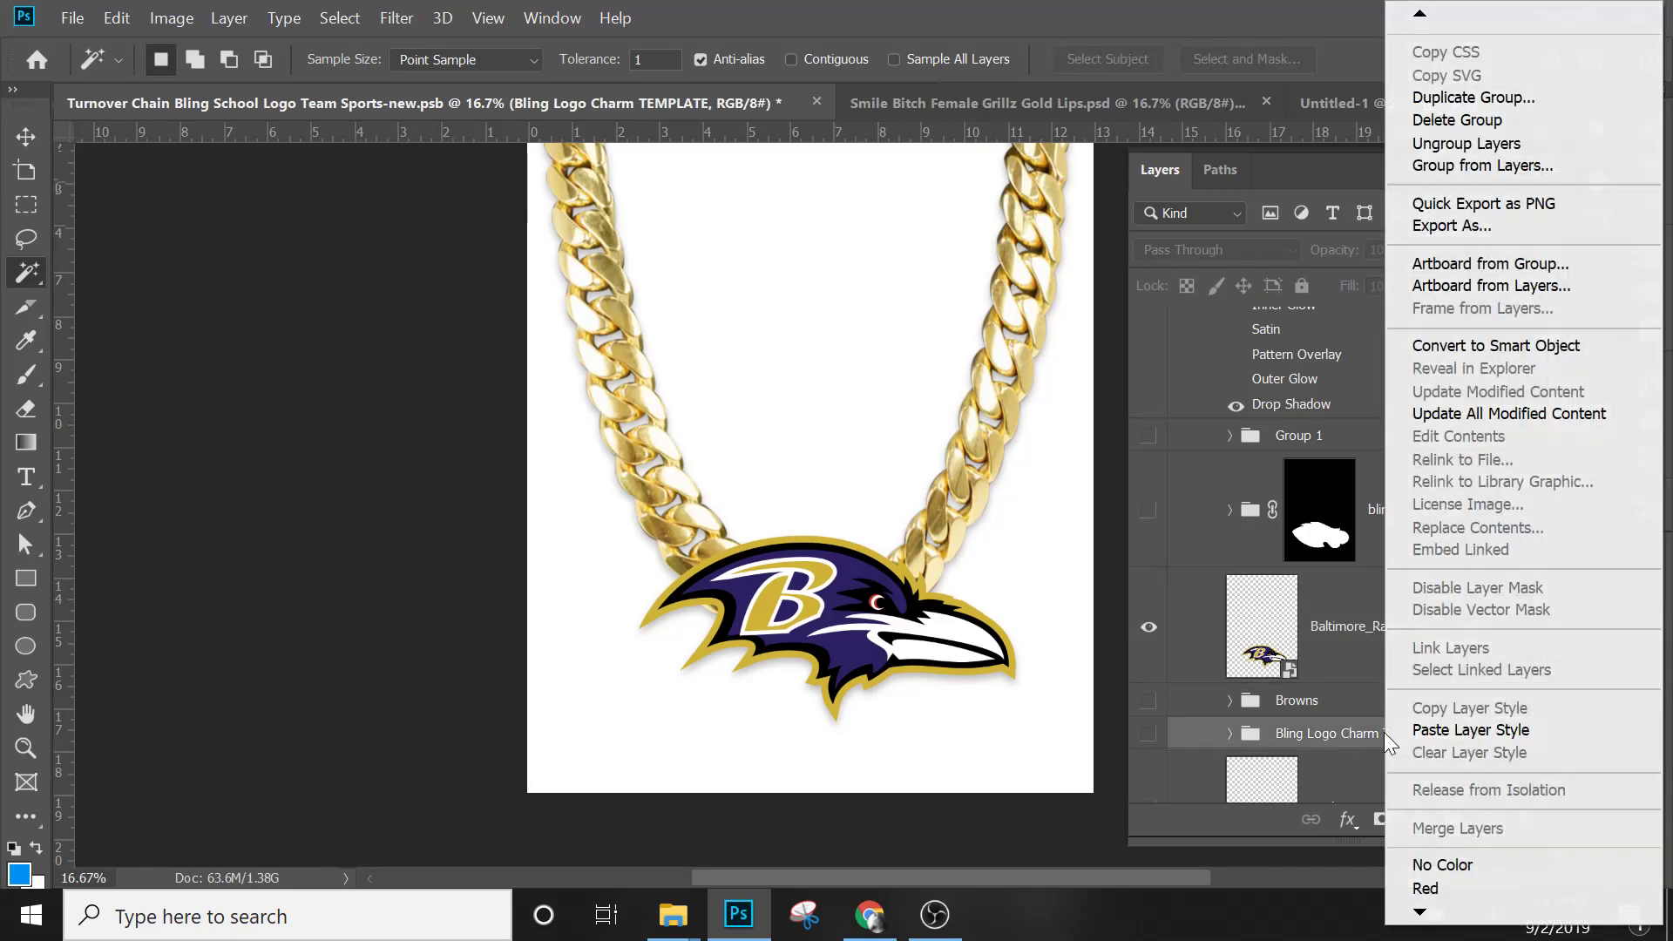
left_click(1507, 98)
key("Return")
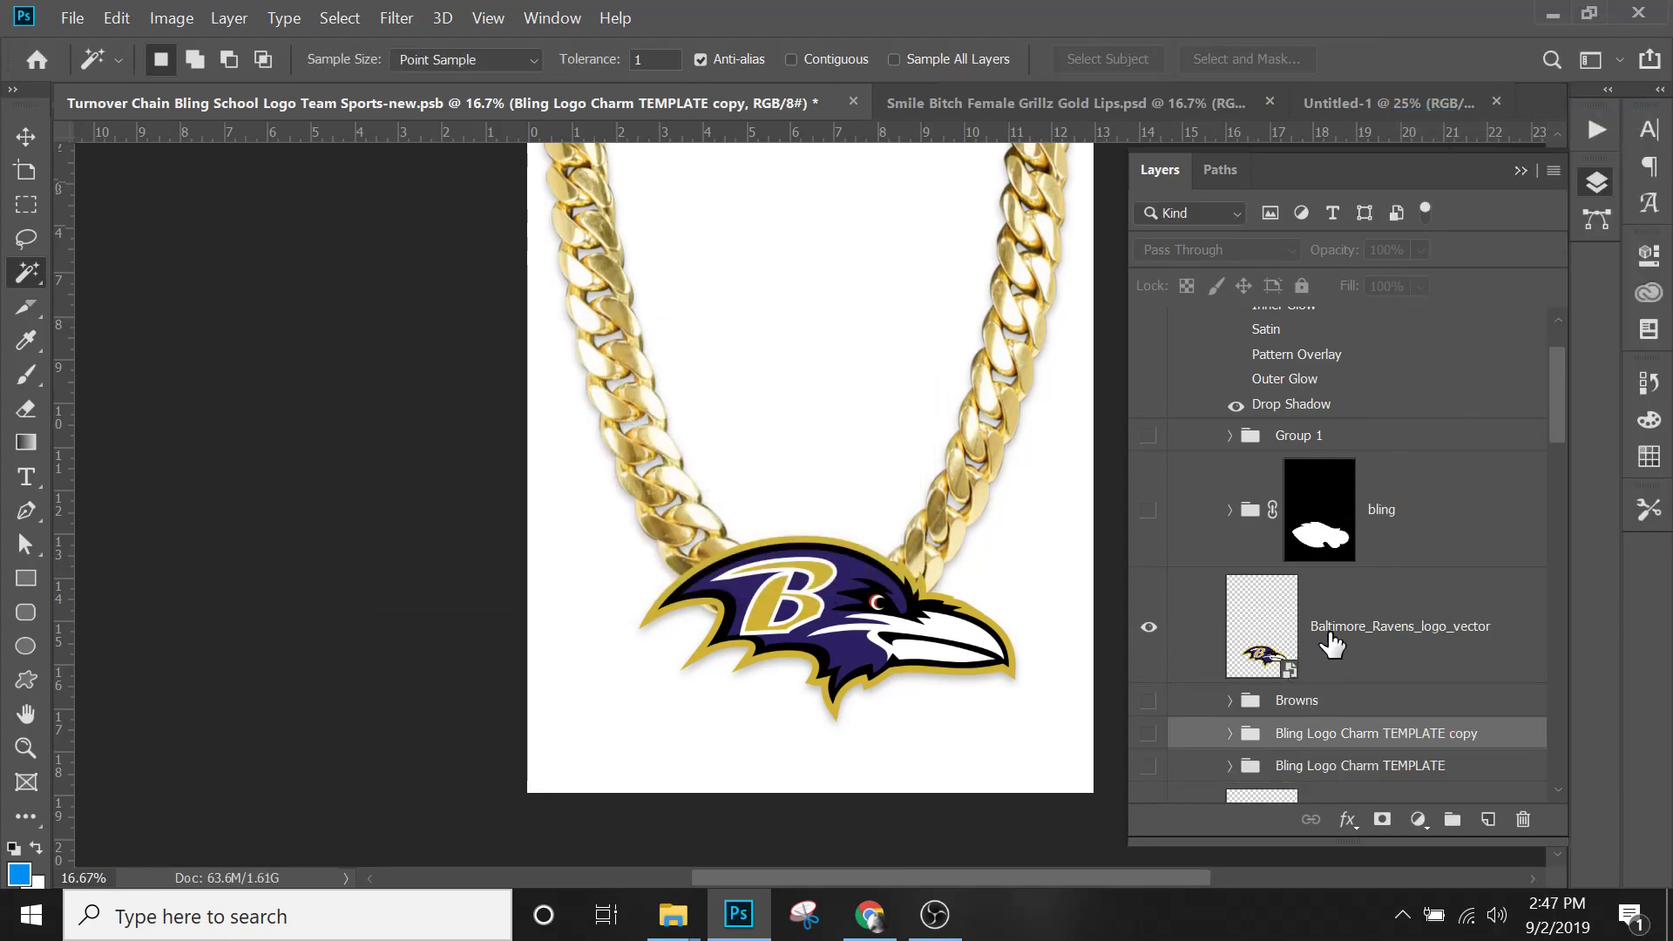
Expand the duplicated template group and move the Baltimore Ravens logo layer into it, above Eagles layer 1.
left_click(1229, 733)
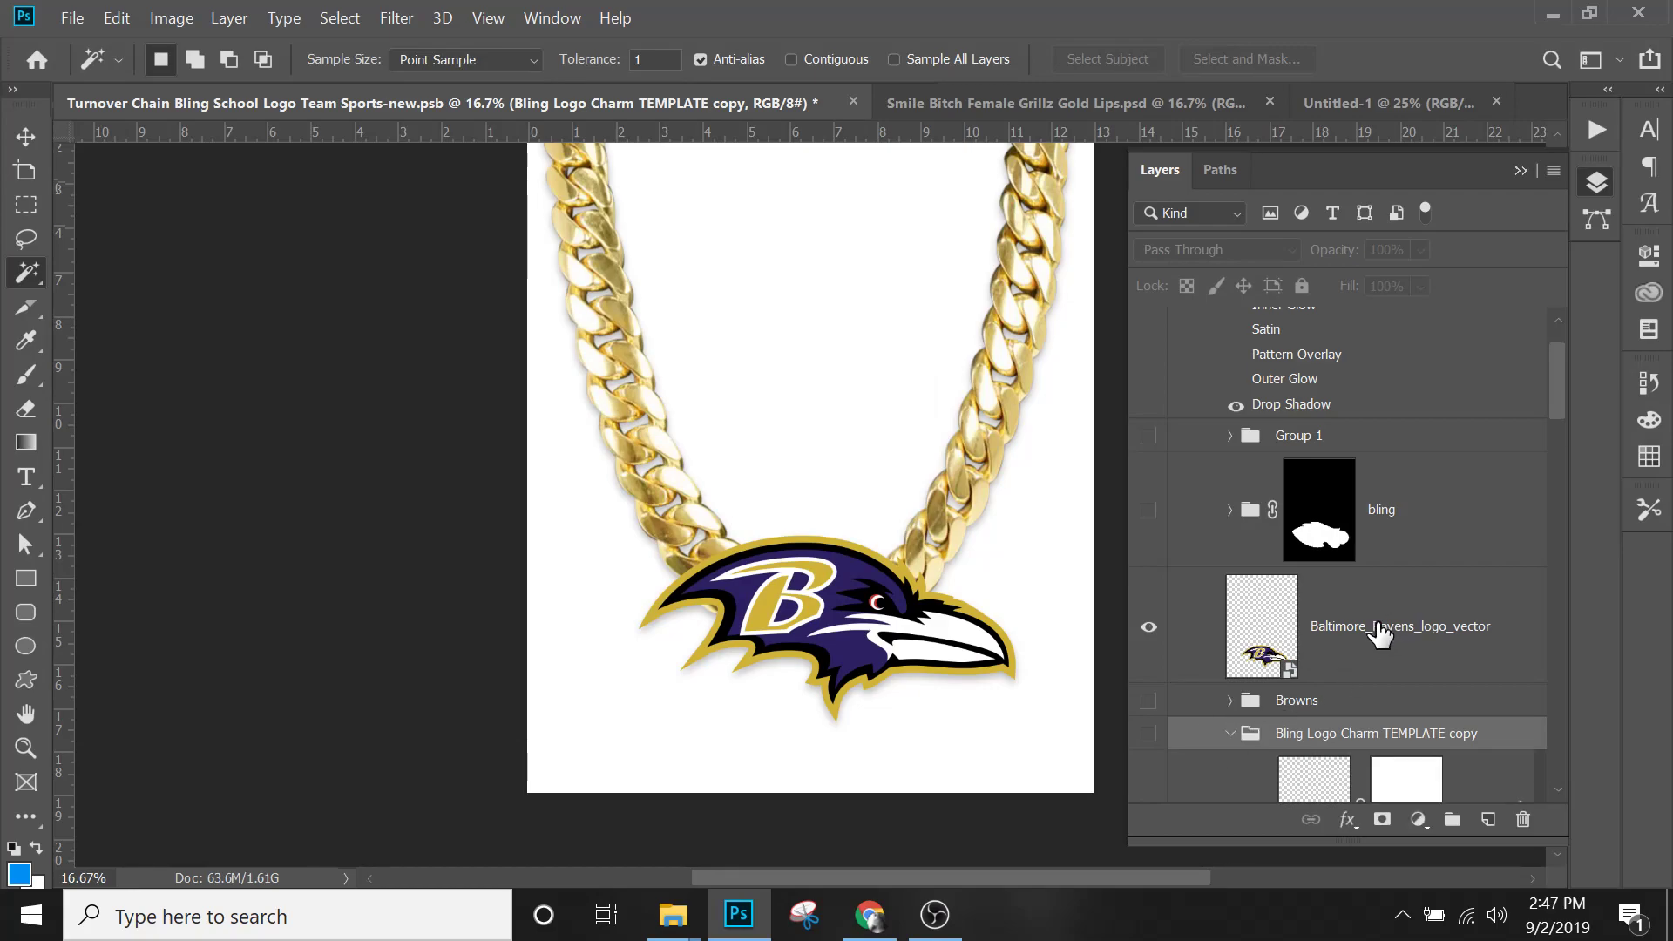
scroll(1349, 638, "down", 3)
left_click_drag(1360, 427, 1370, 562)
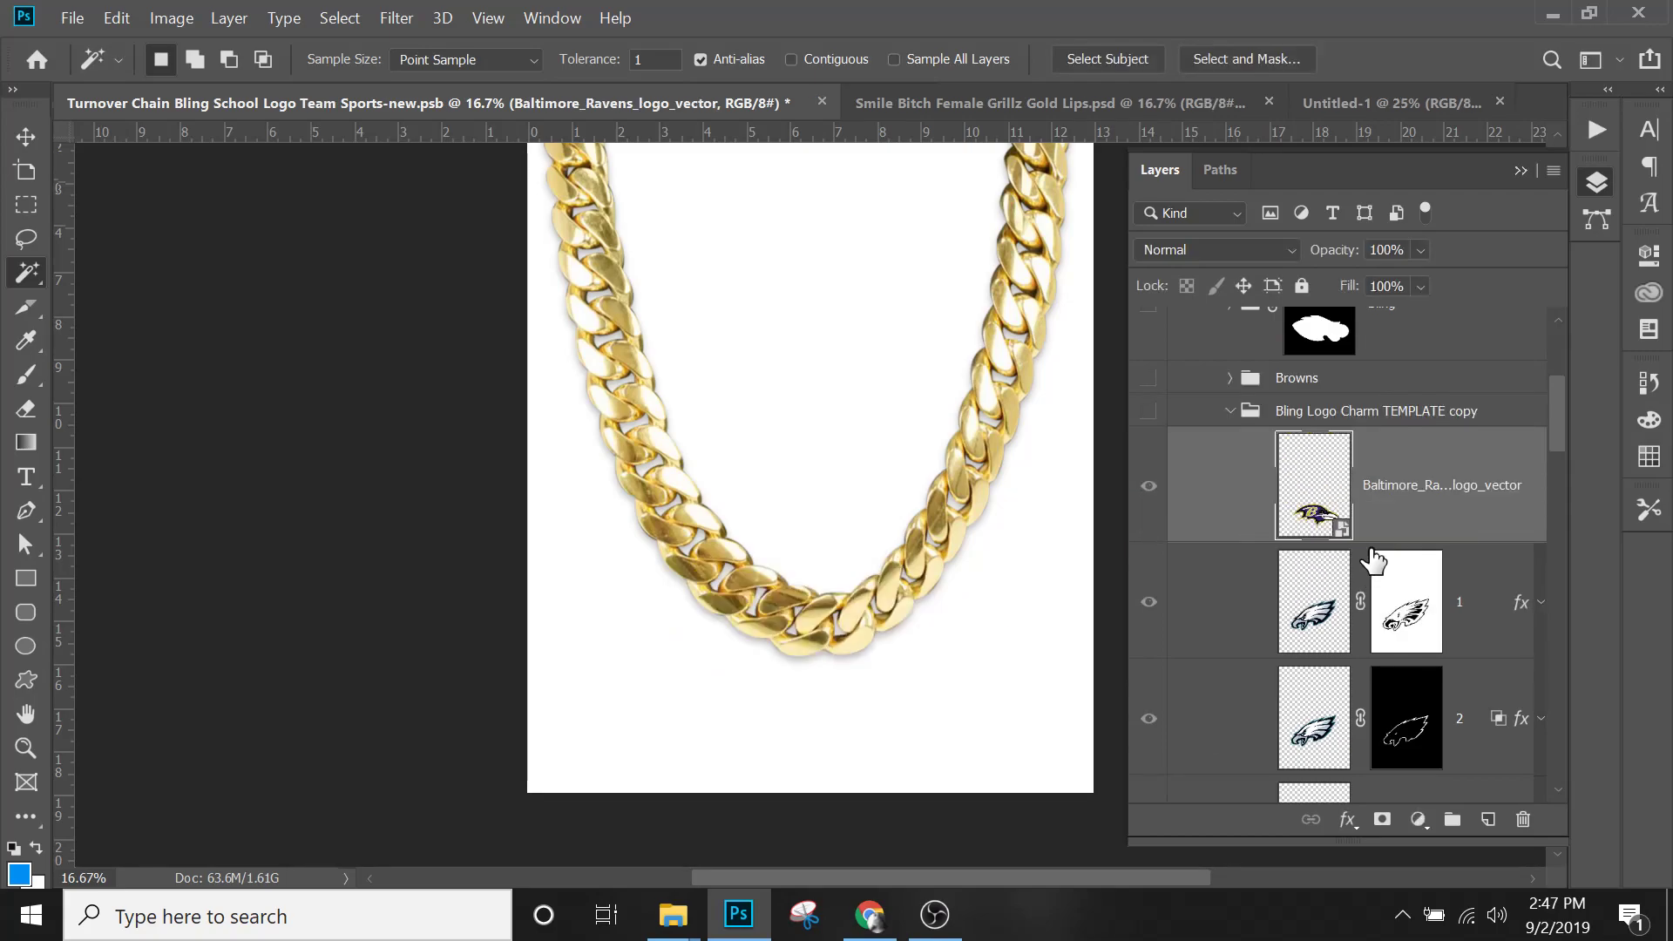
Make the duplicated template group visible and rename it Ravens.
left_click(1149, 419)
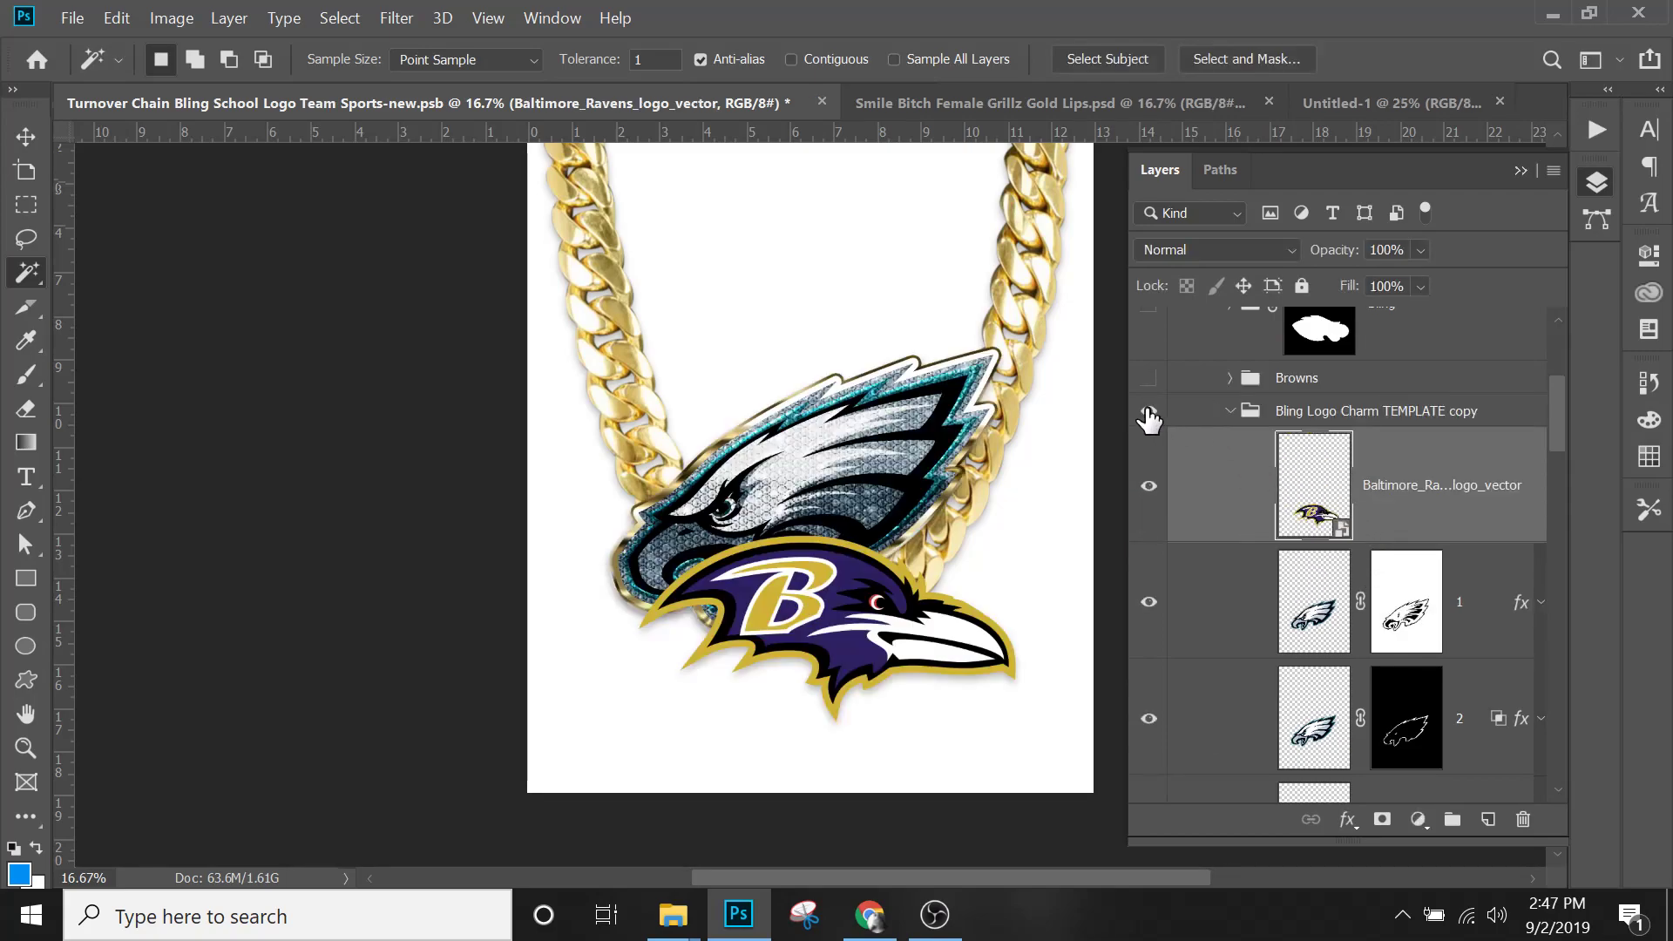
double_click(1342, 412)
type("Ravens")
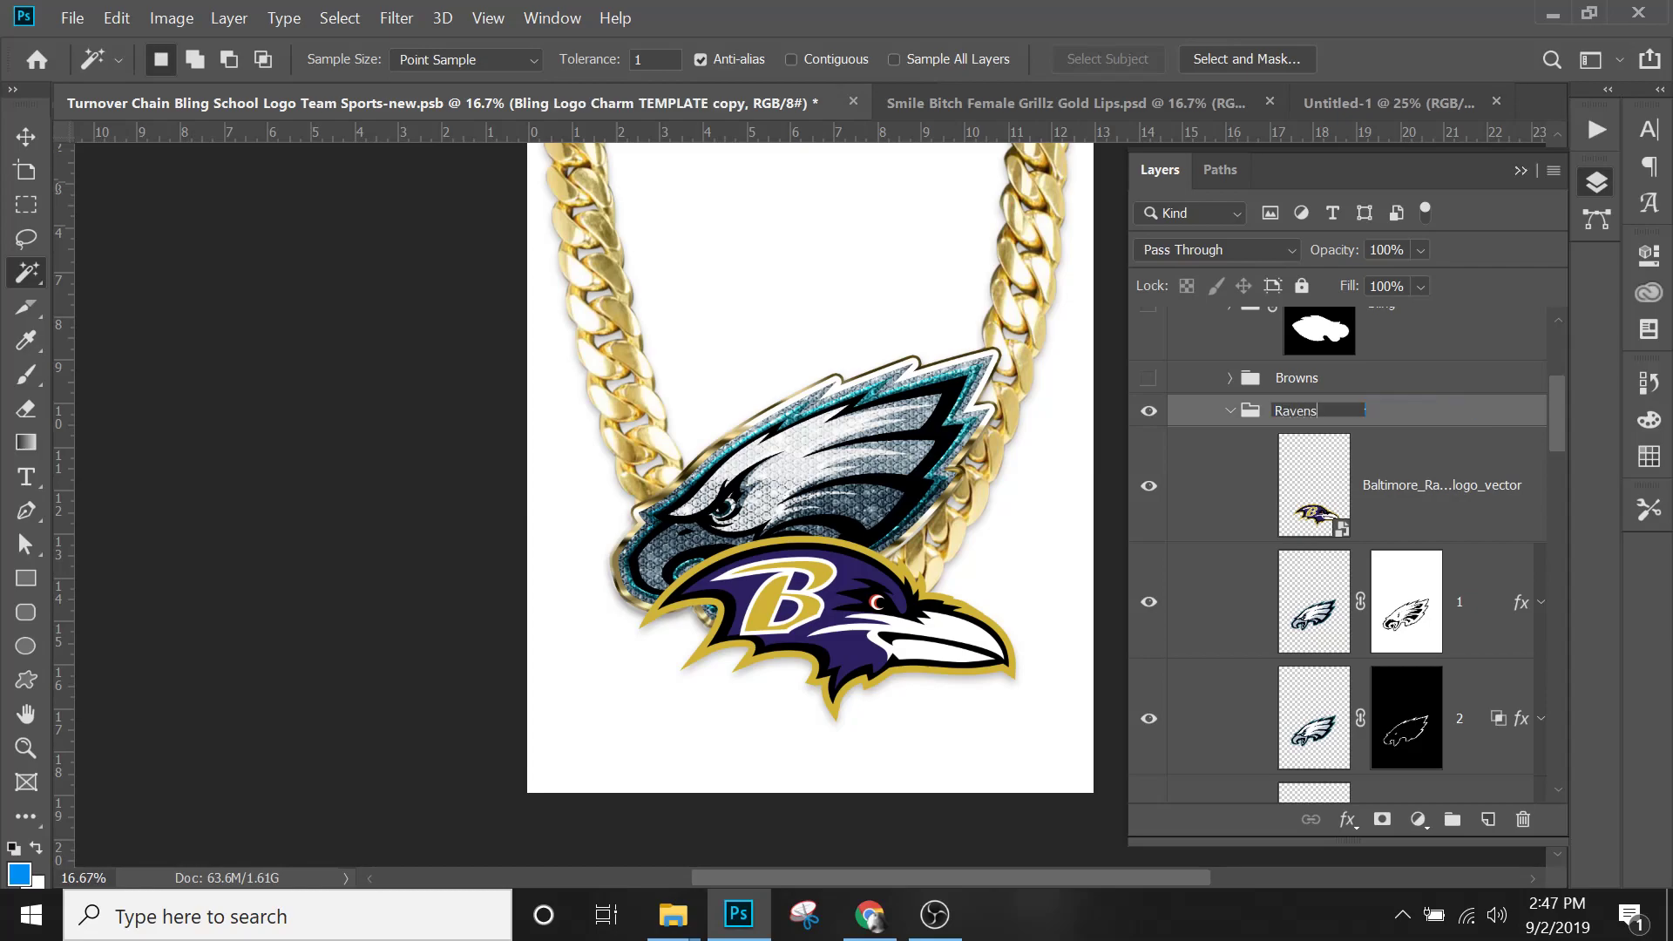
key("Return")
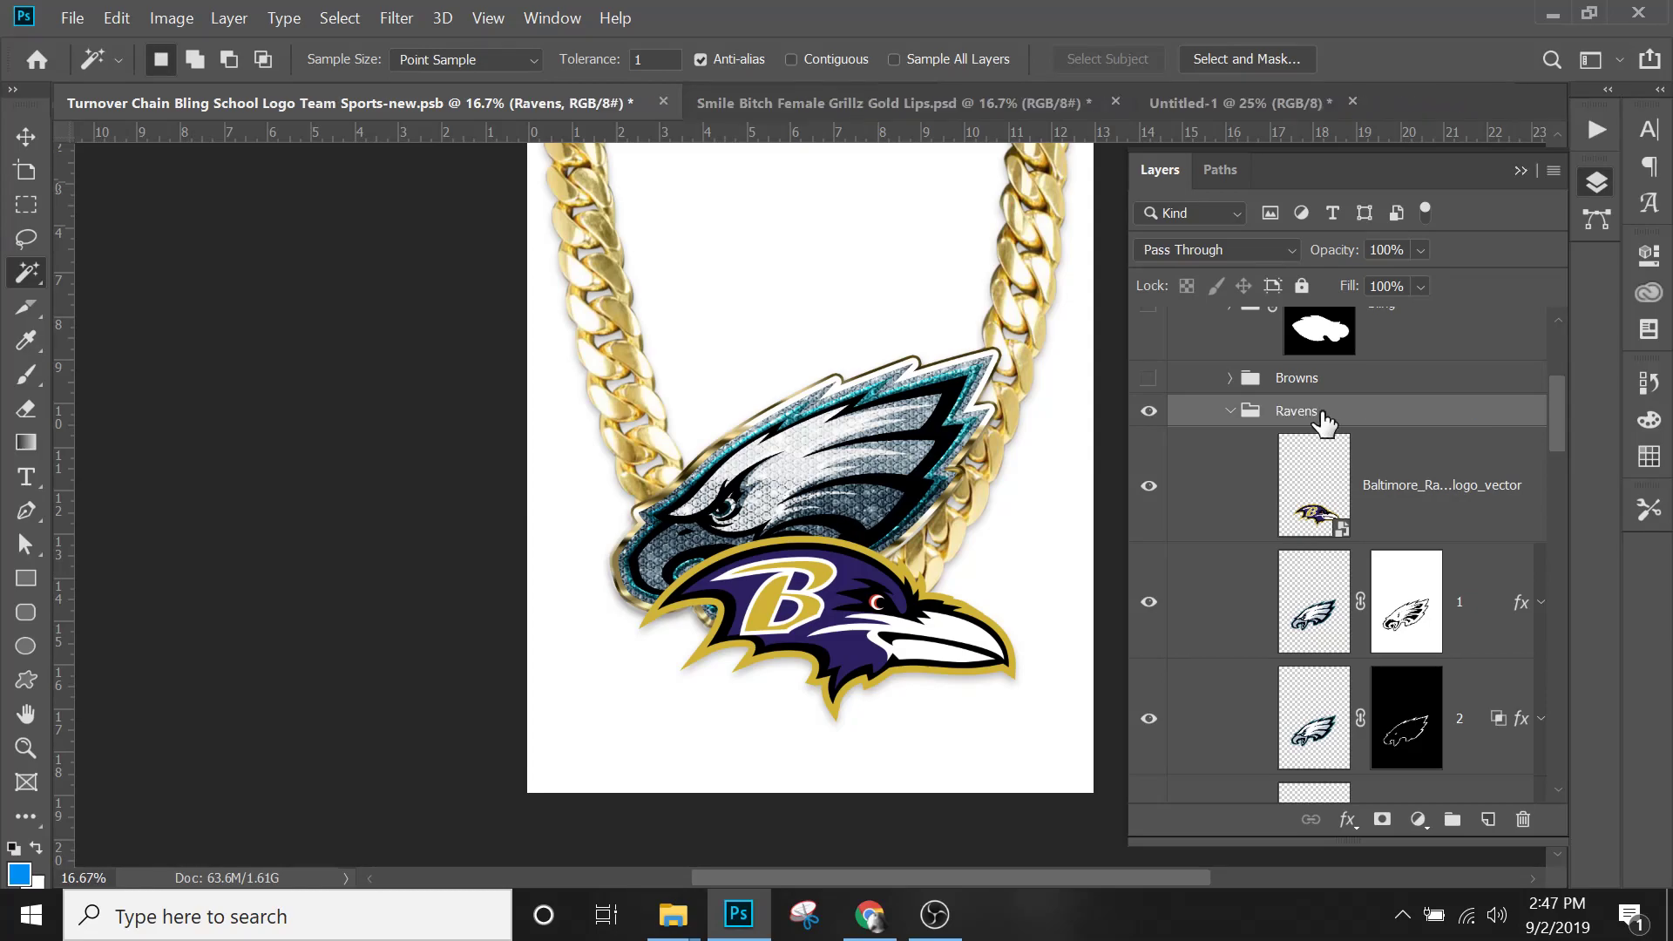
Duplicate the Baltimore Ravens logo layer once inside the Ravens group.
scroll(1320, 497, "down", 3)
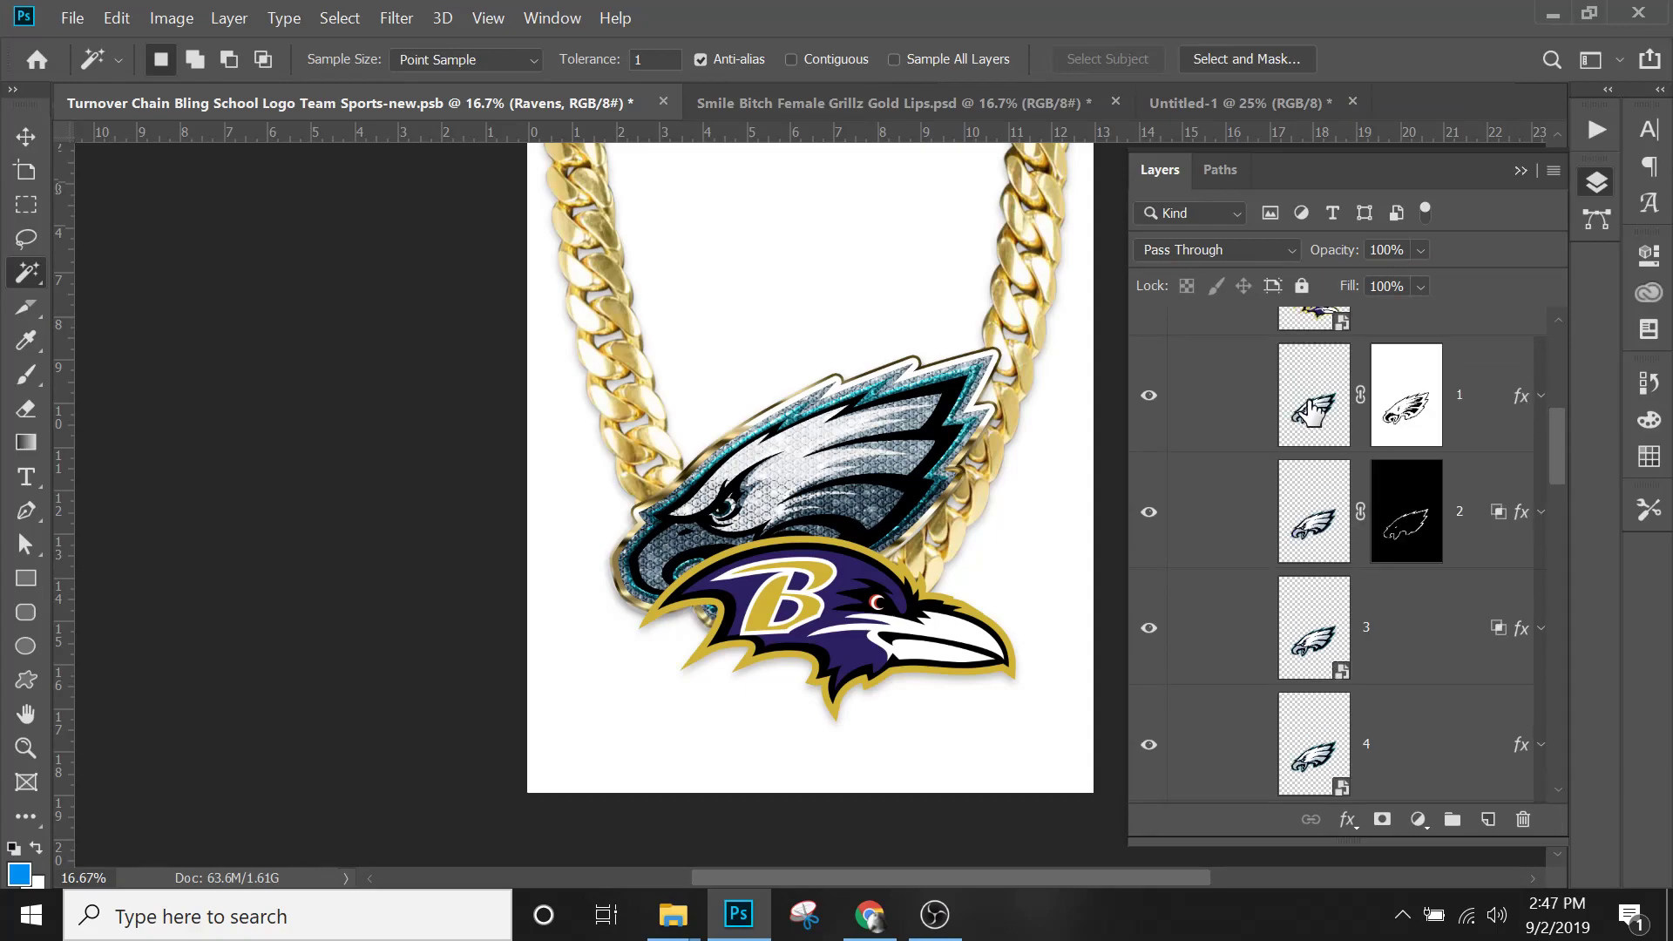
scroll(1329, 423, "up", 3)
left_click(1330, 505)
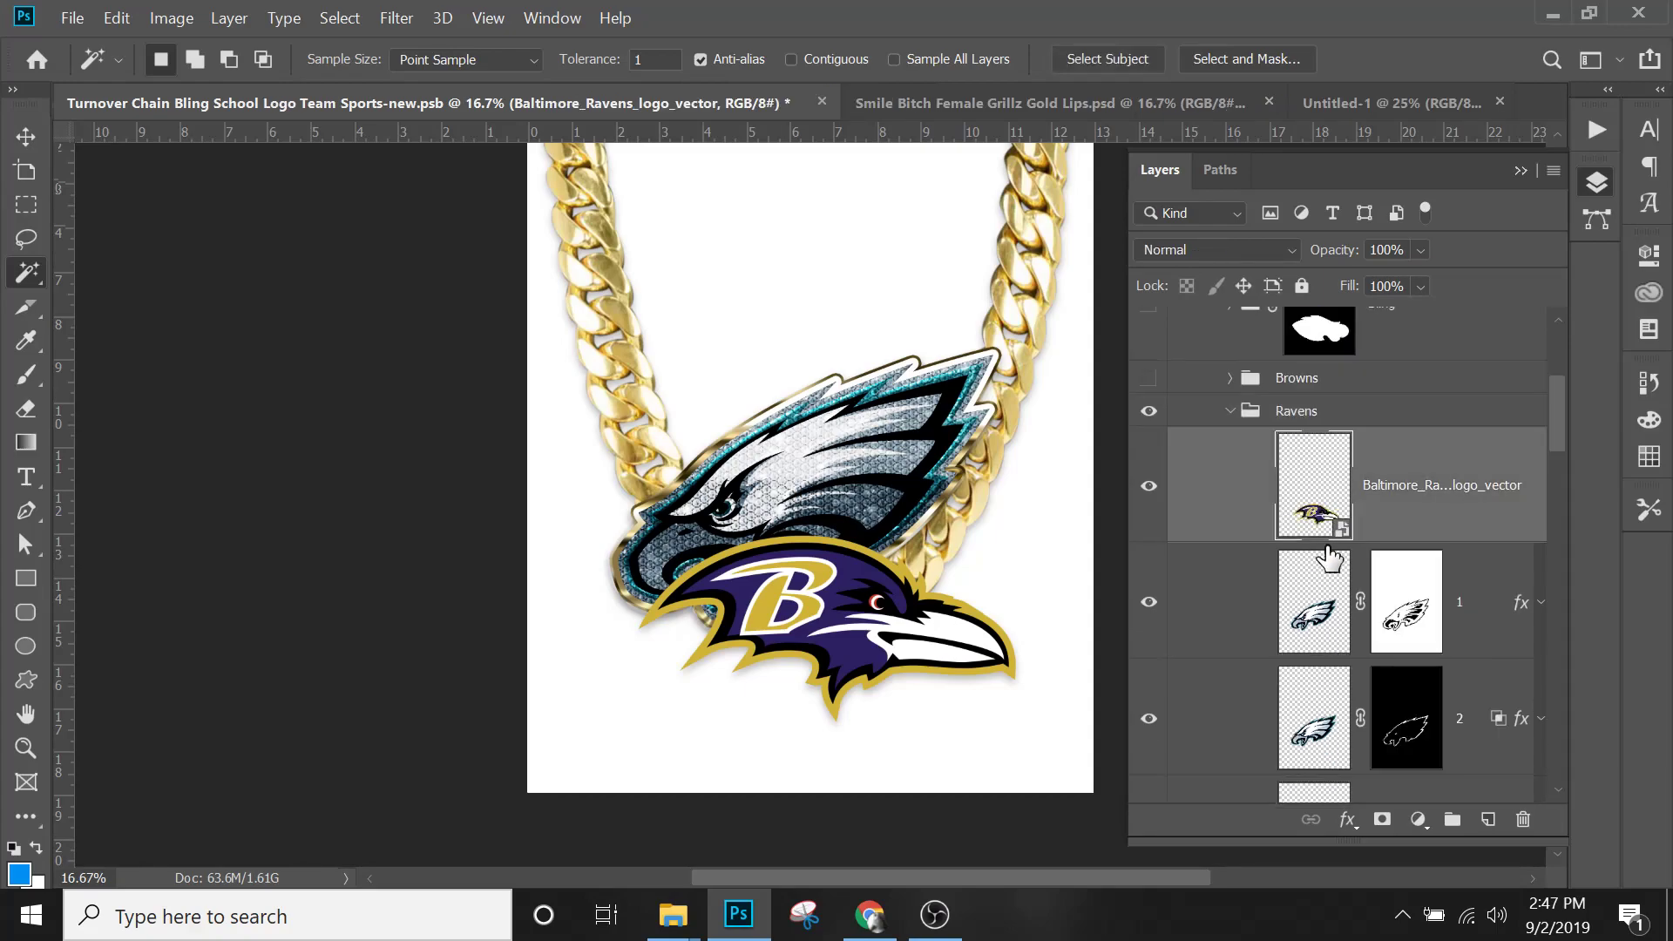
right_click(1307, 479)
left_click(1305, 475)
right_click(1304, 475)
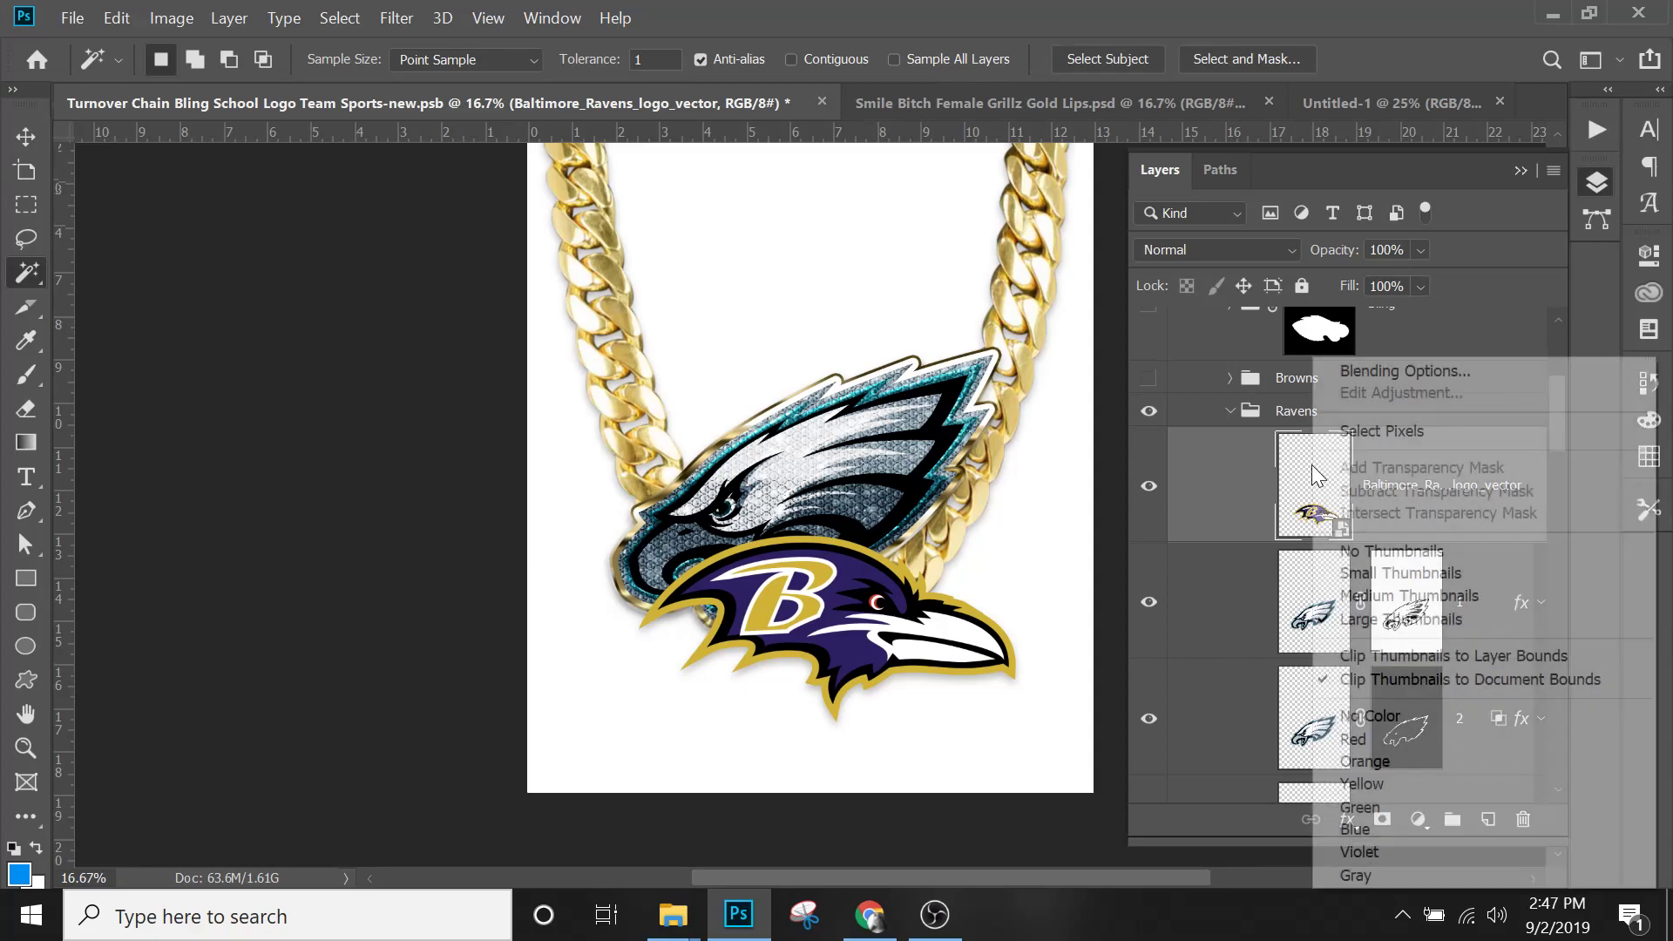
left_click(1409, 508)
right_click(1429, 494)
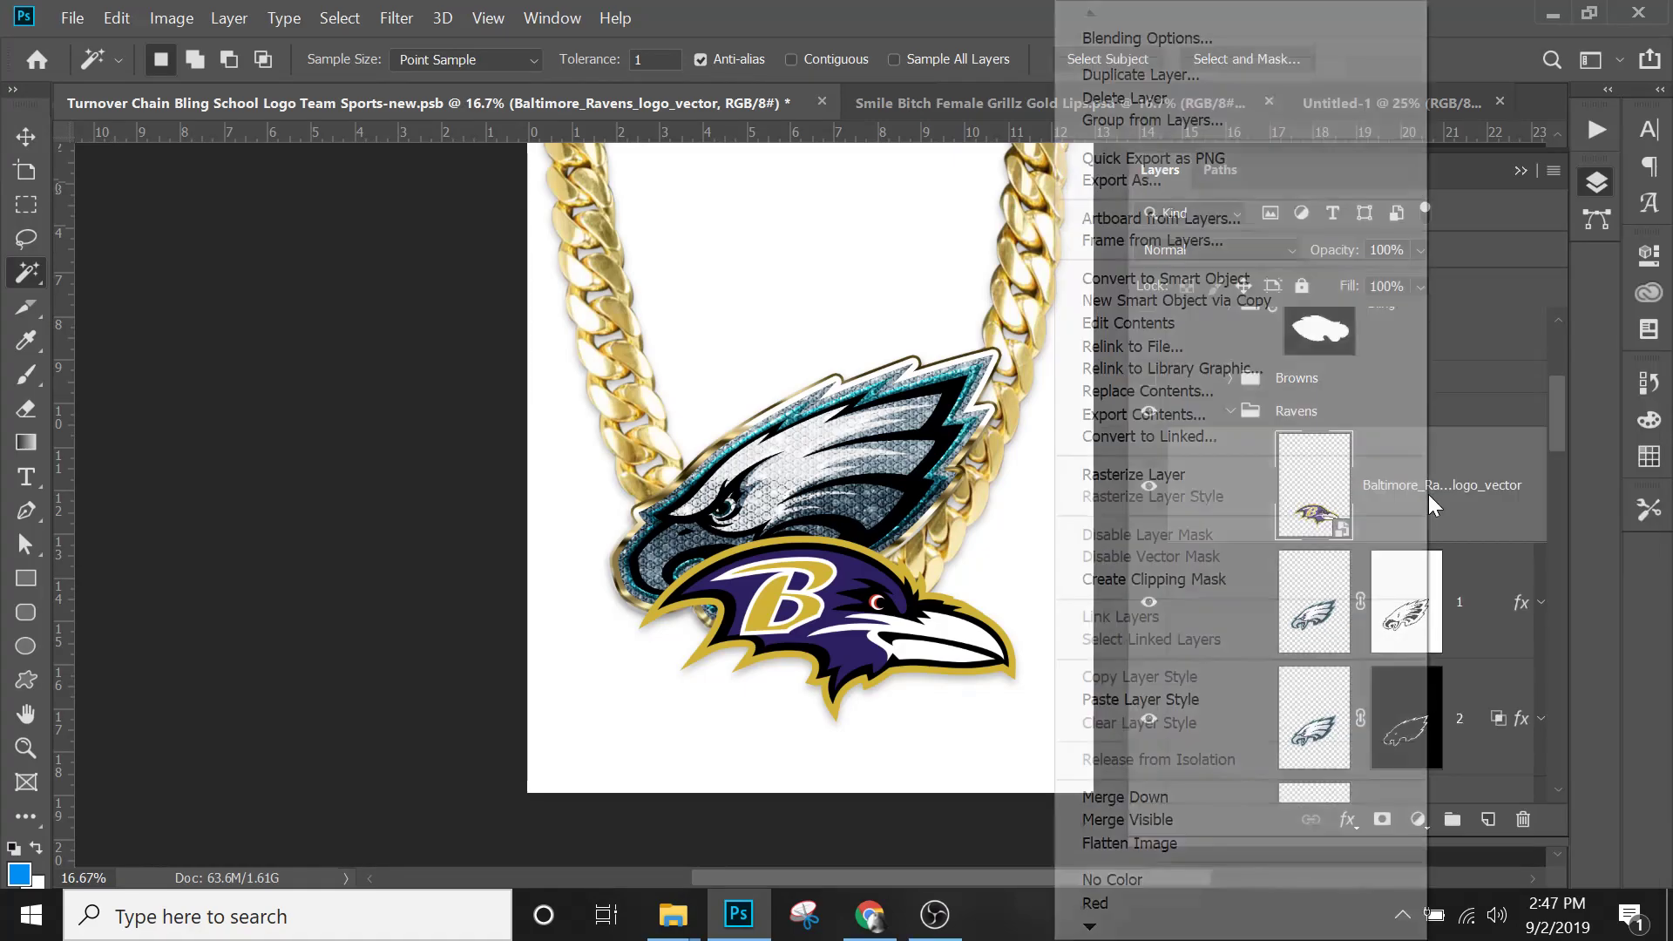
left_click(1199, 76)
key("Return")
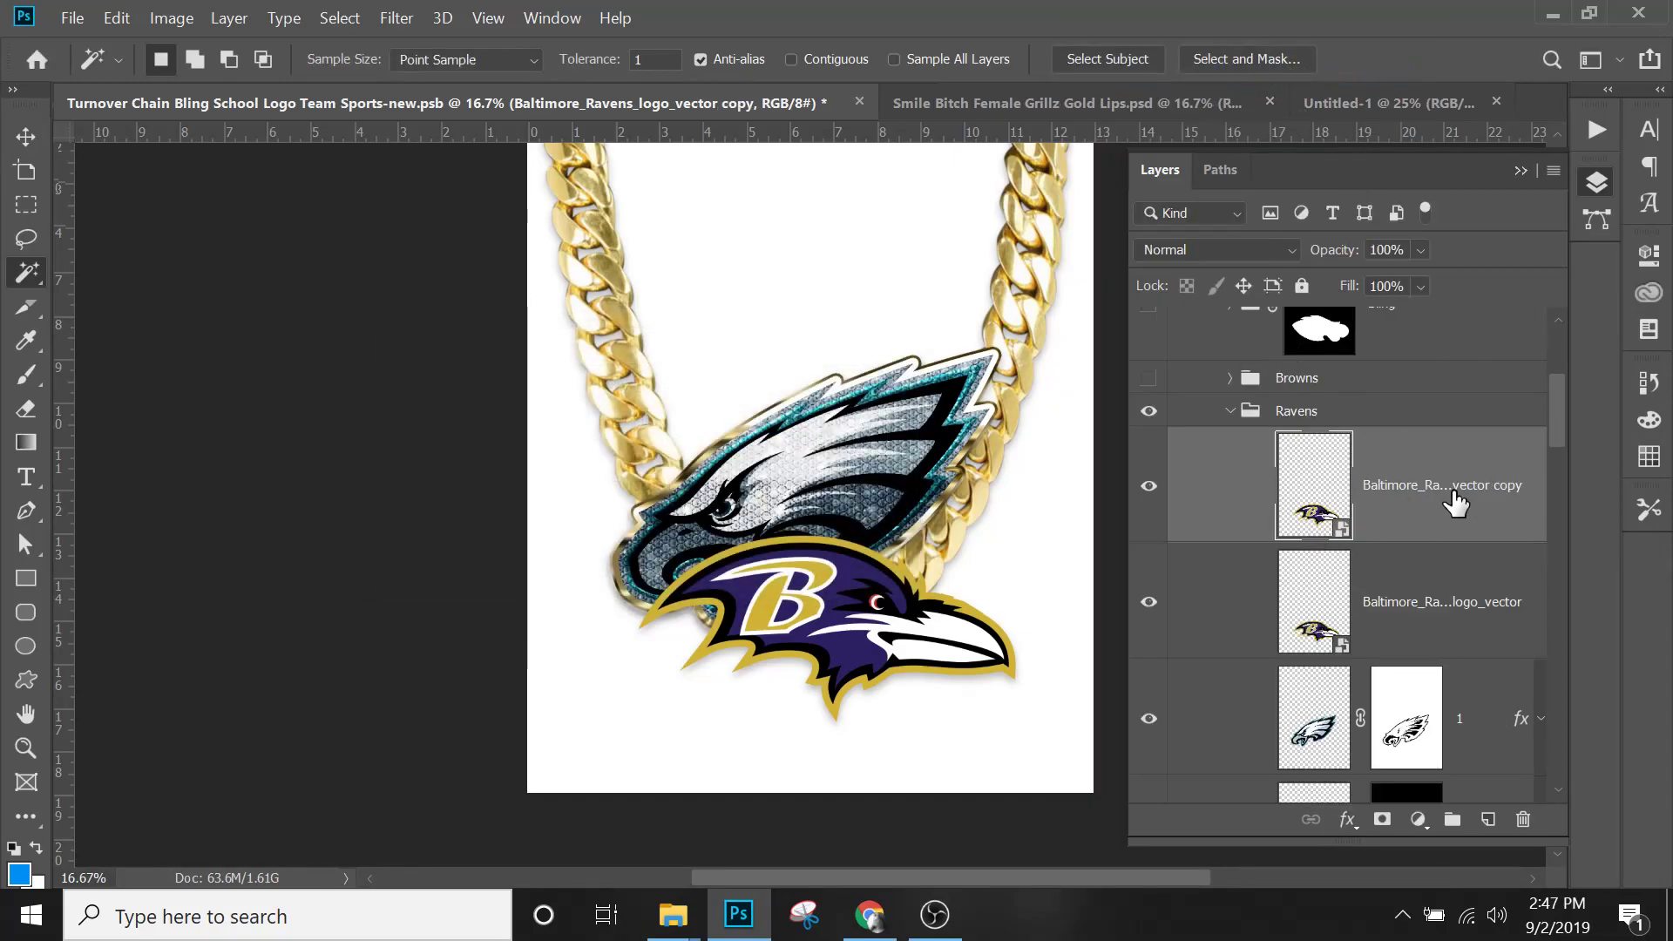
Make three more duplicates of the Ravens logo layer, each with its default copy name.
right_click(1452, 489)
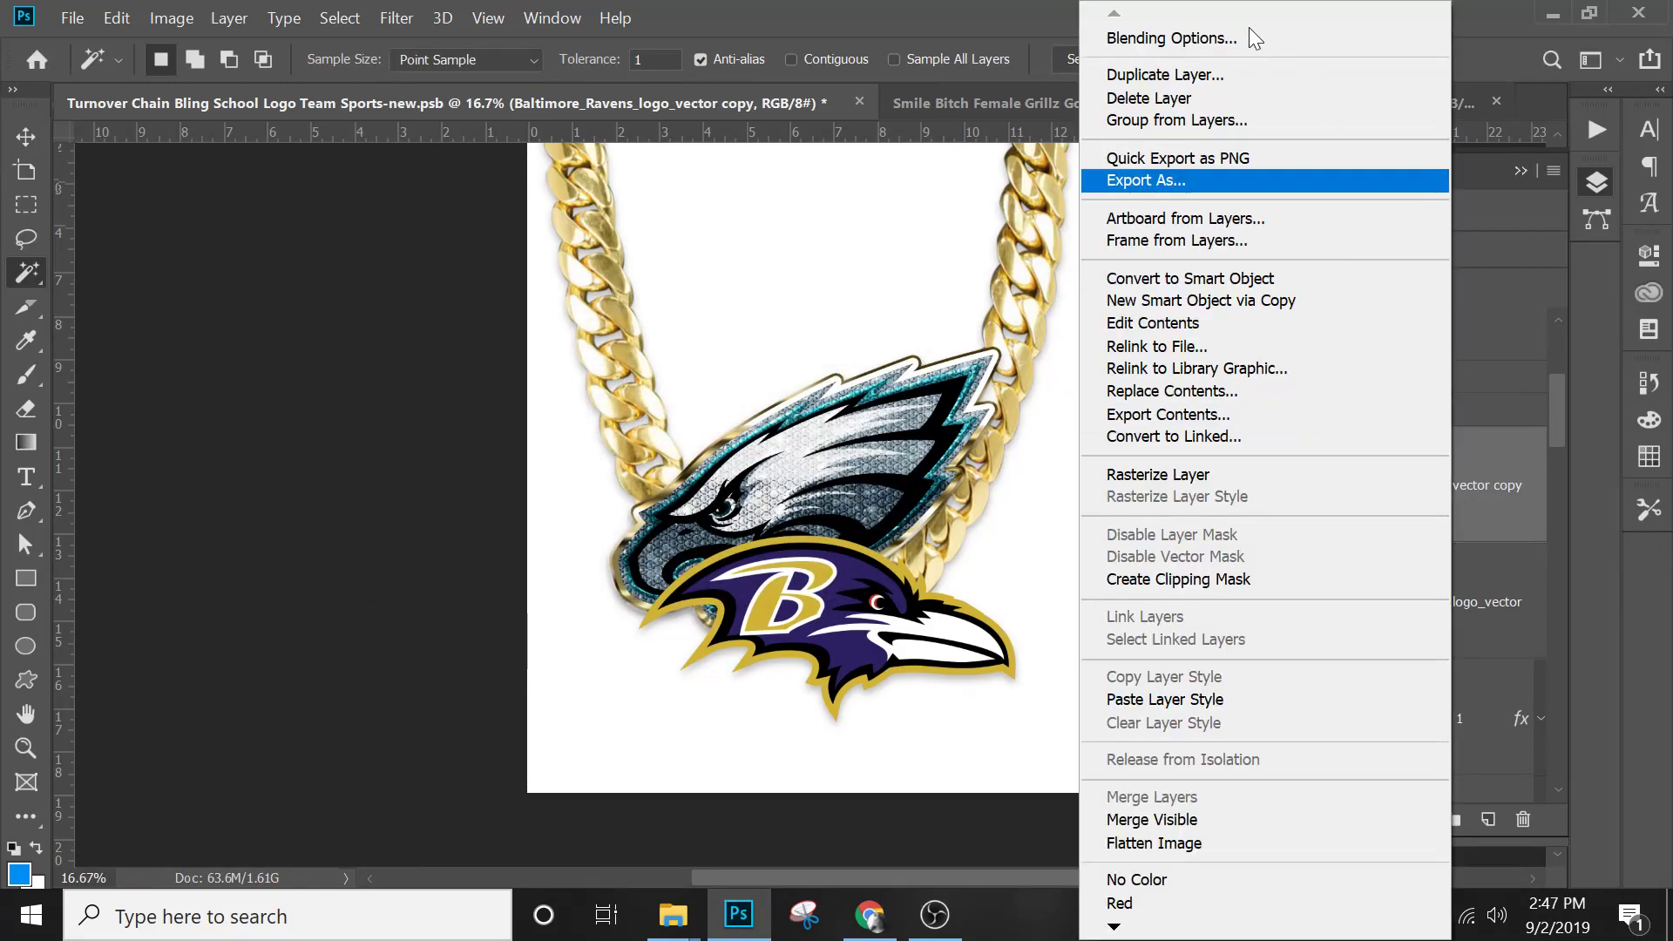
left_click(1236, 70)
key("Return")
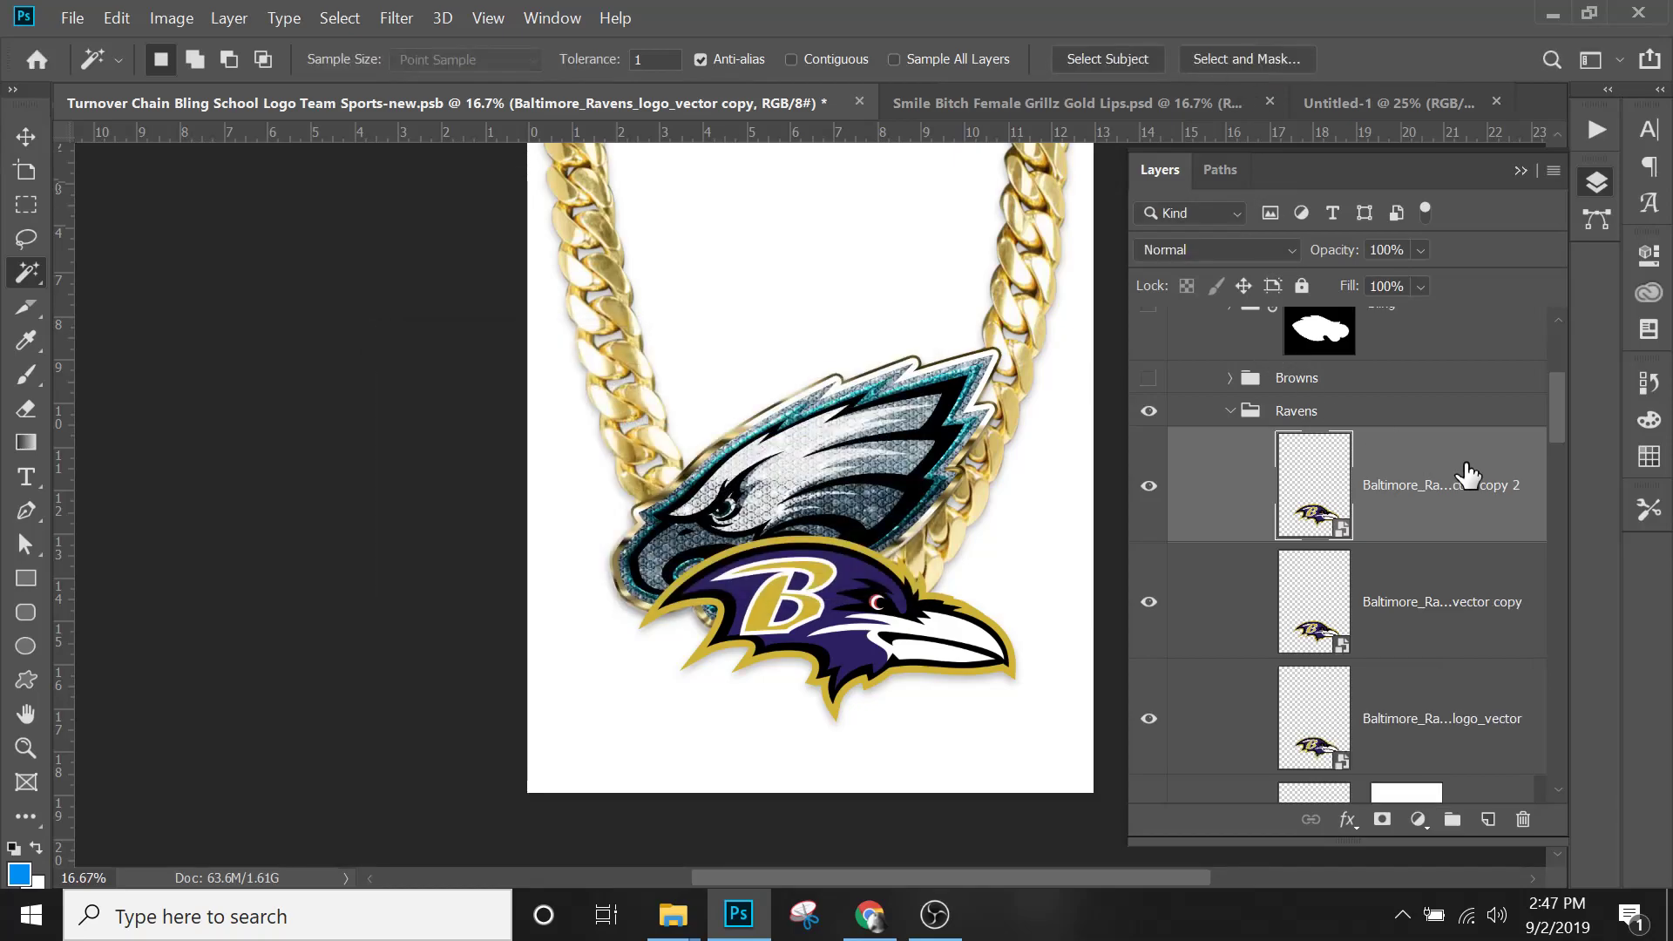
right_click(1452, 490)
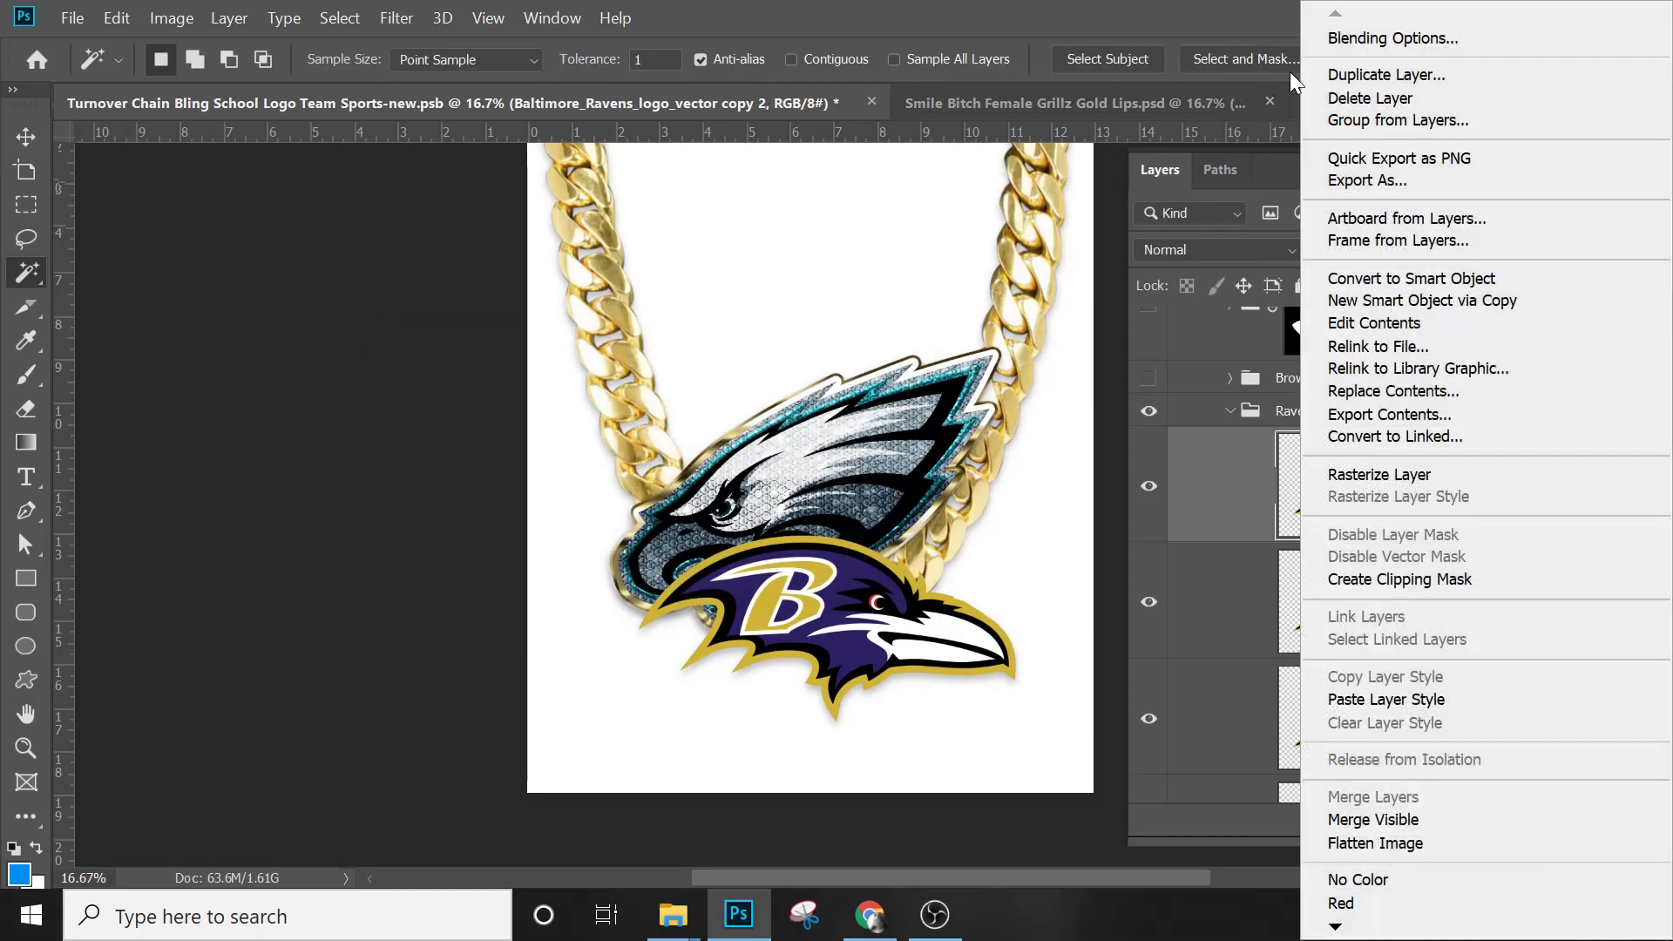
left_click(1372, 74)
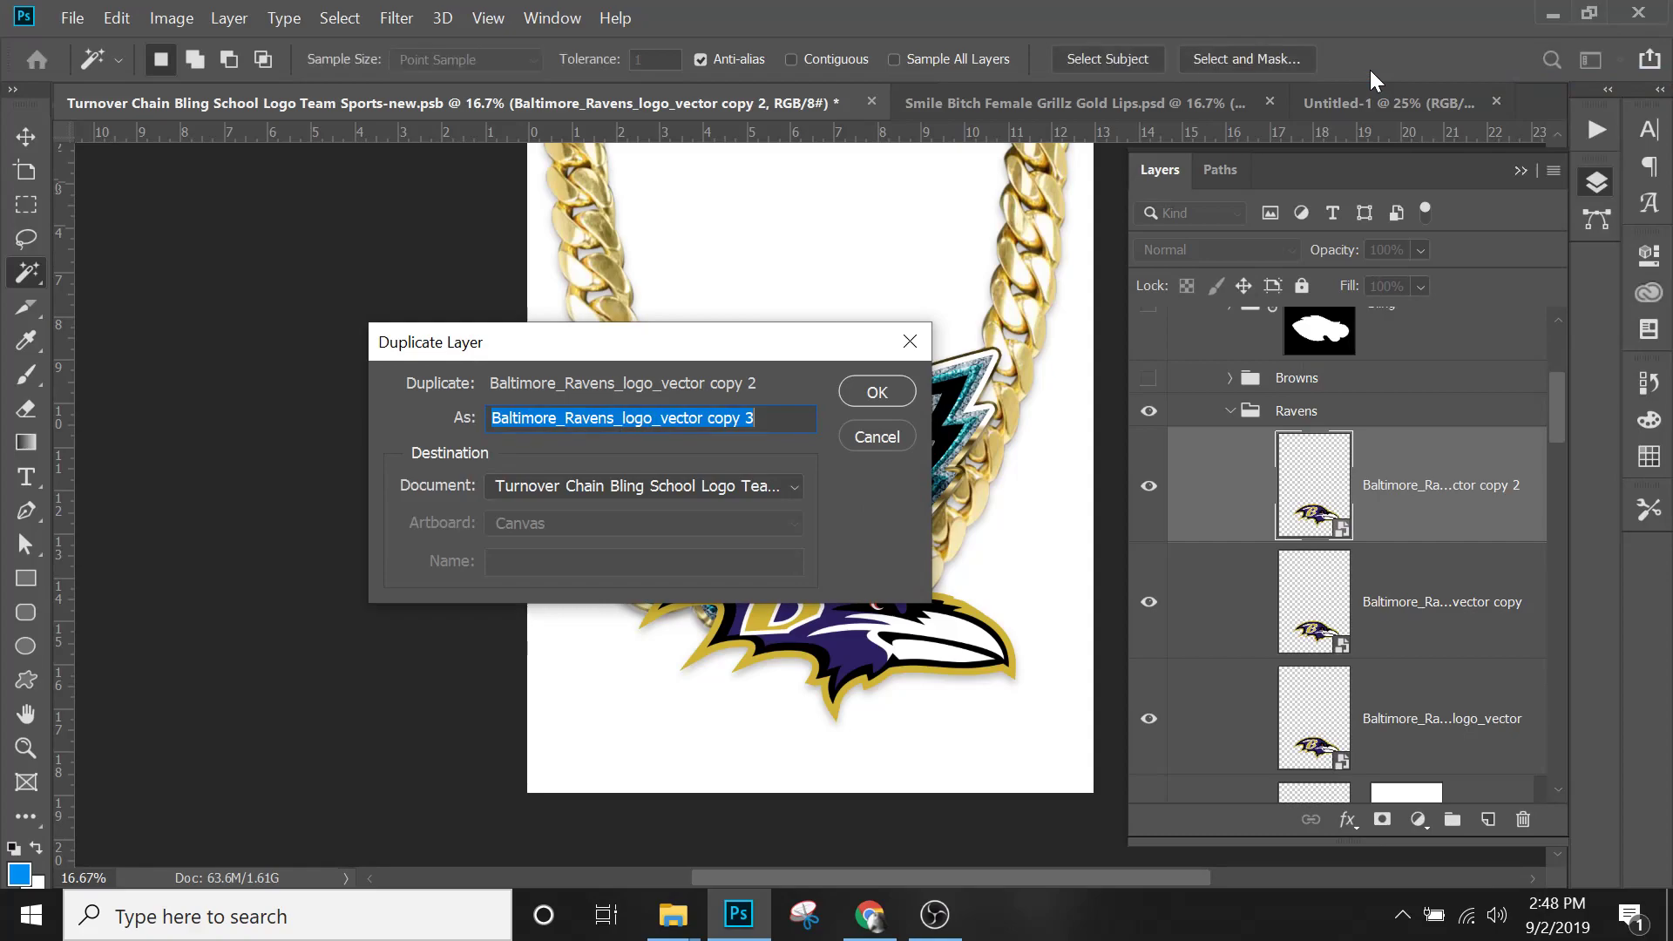
key("Return")
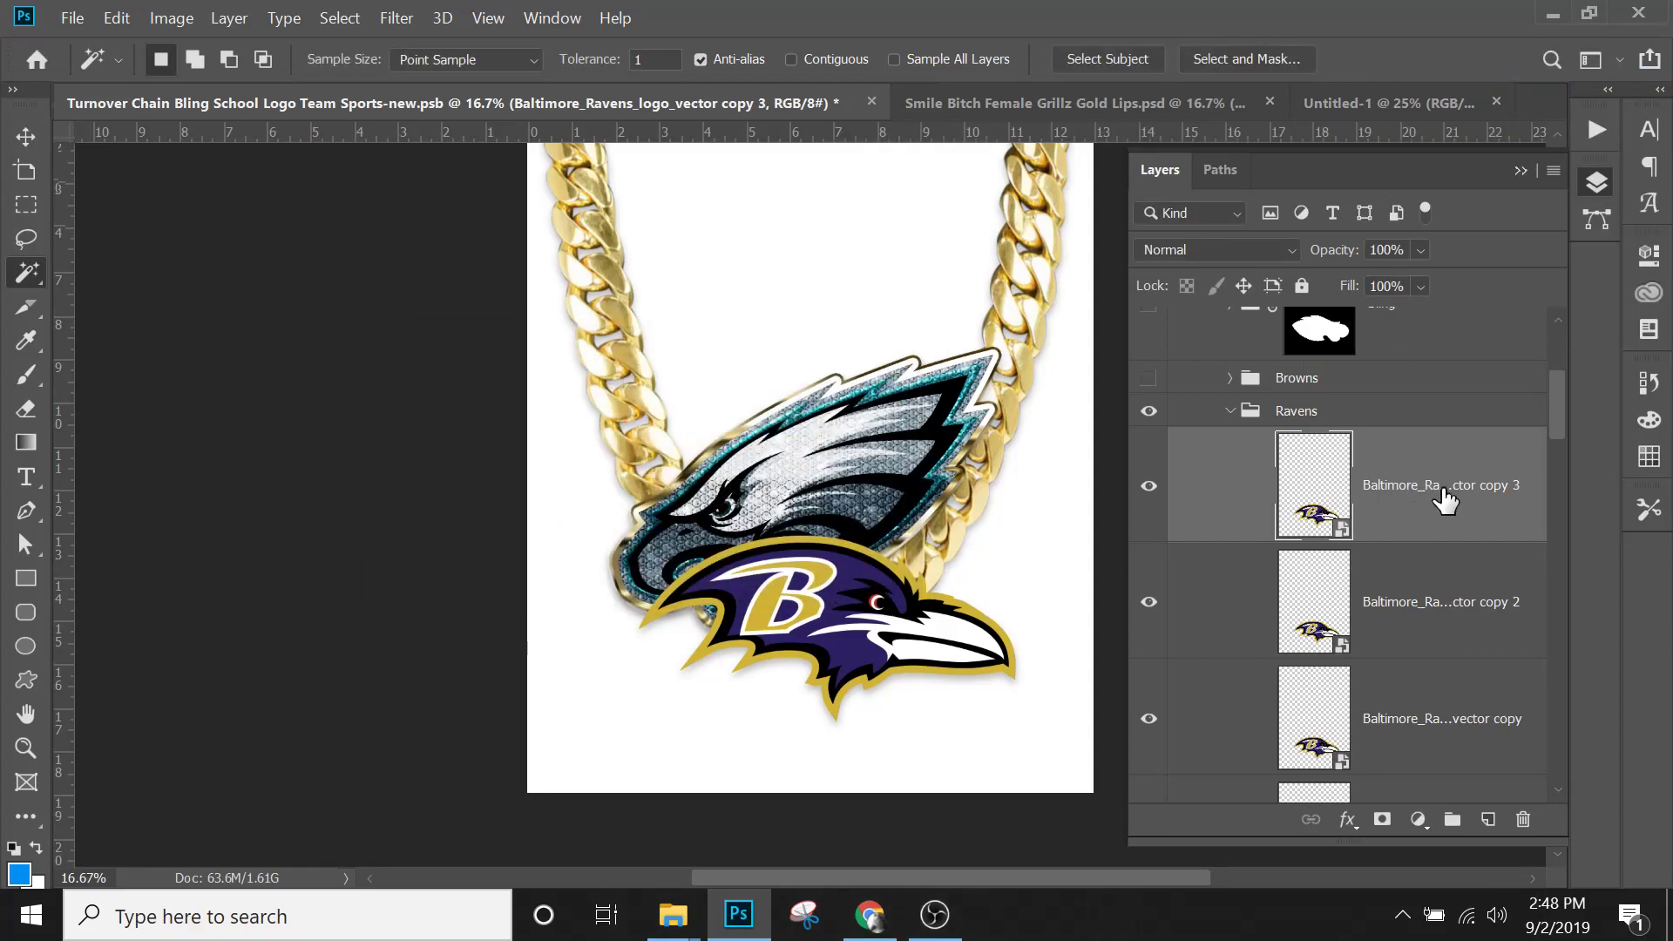
right_click(1377, 487)
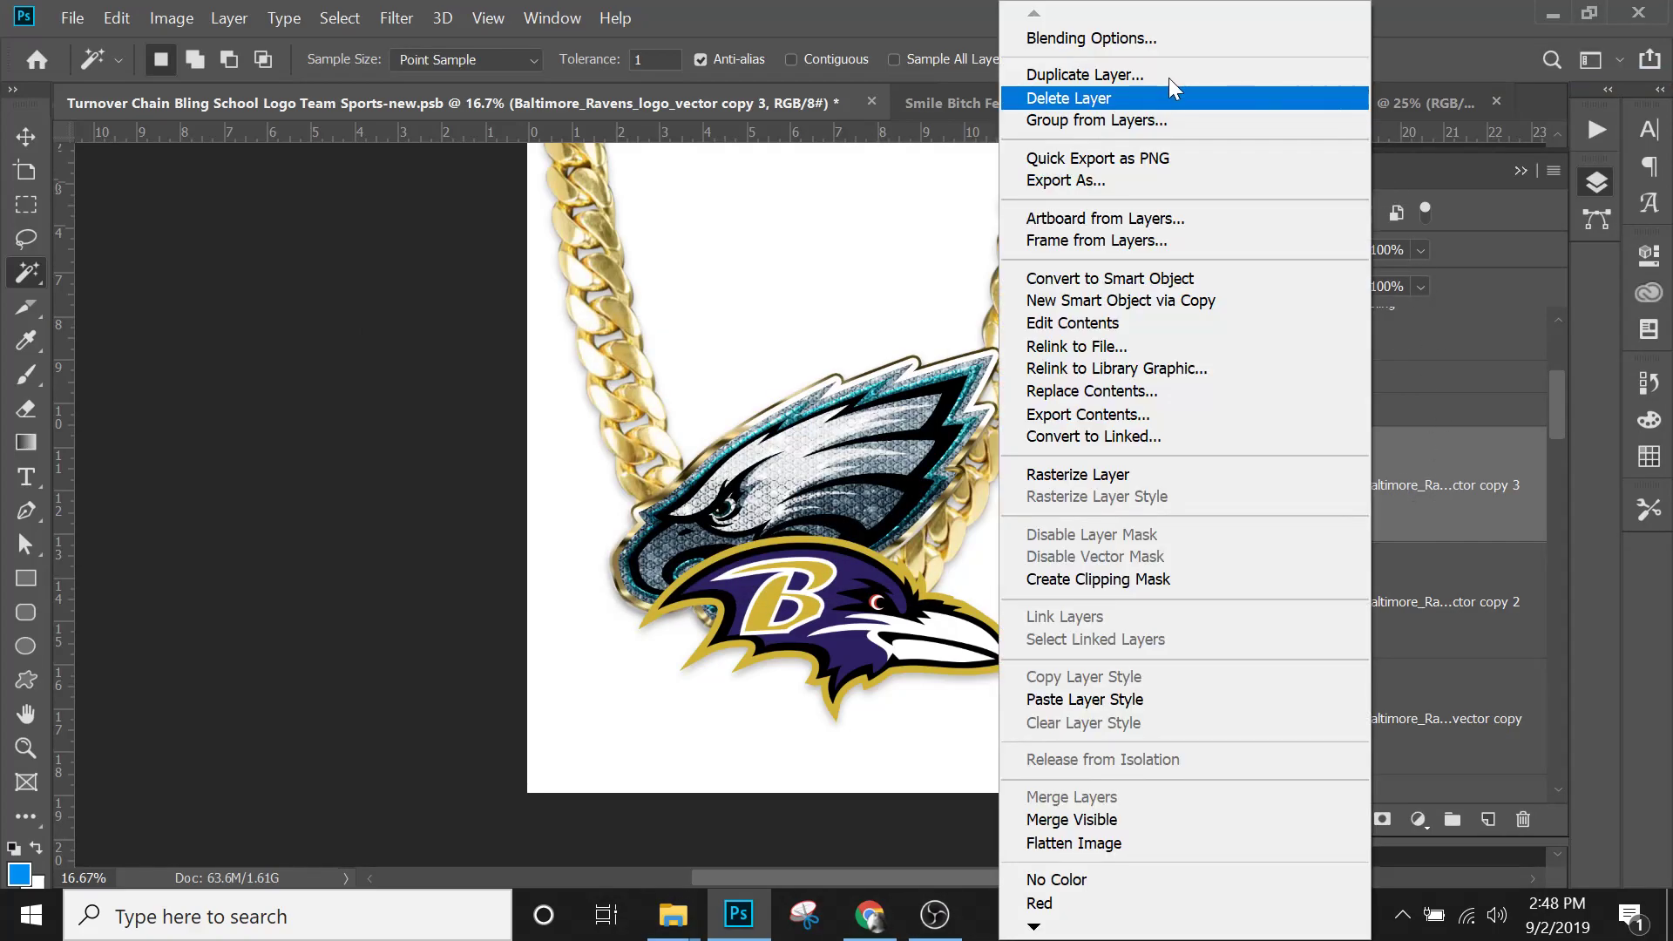
left_click(1169, 77)
key("Return")
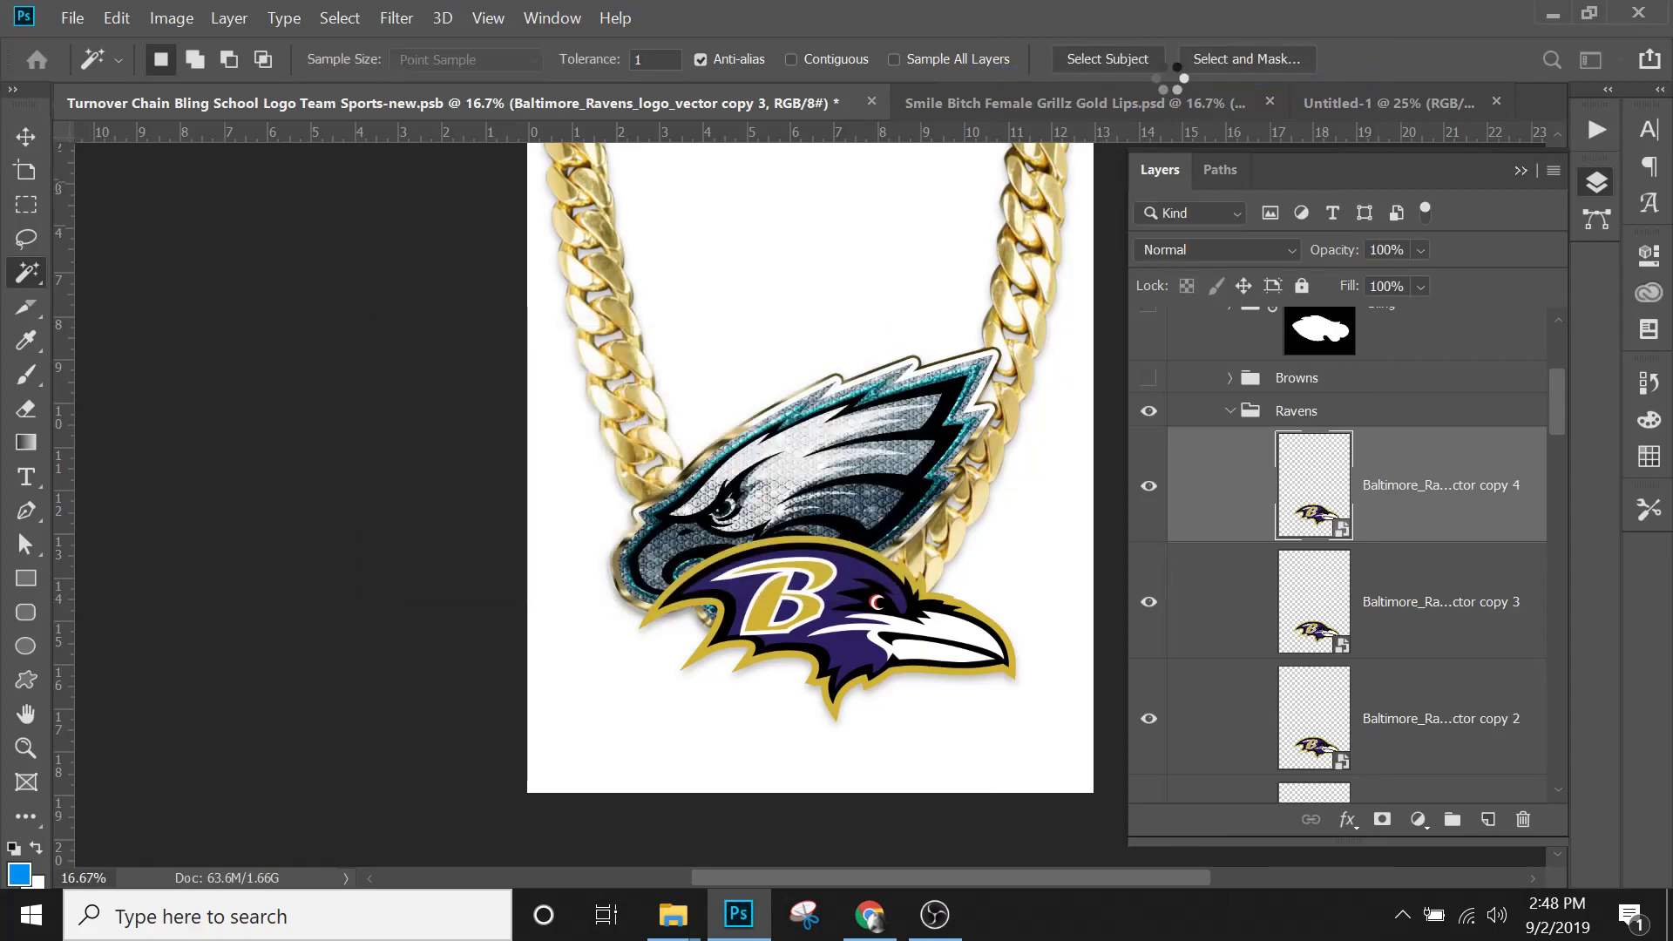
Rename the upper three Ravens logo layers 1, 2 and 3 from the top down.
scroll(1377, 518, "down", 2)
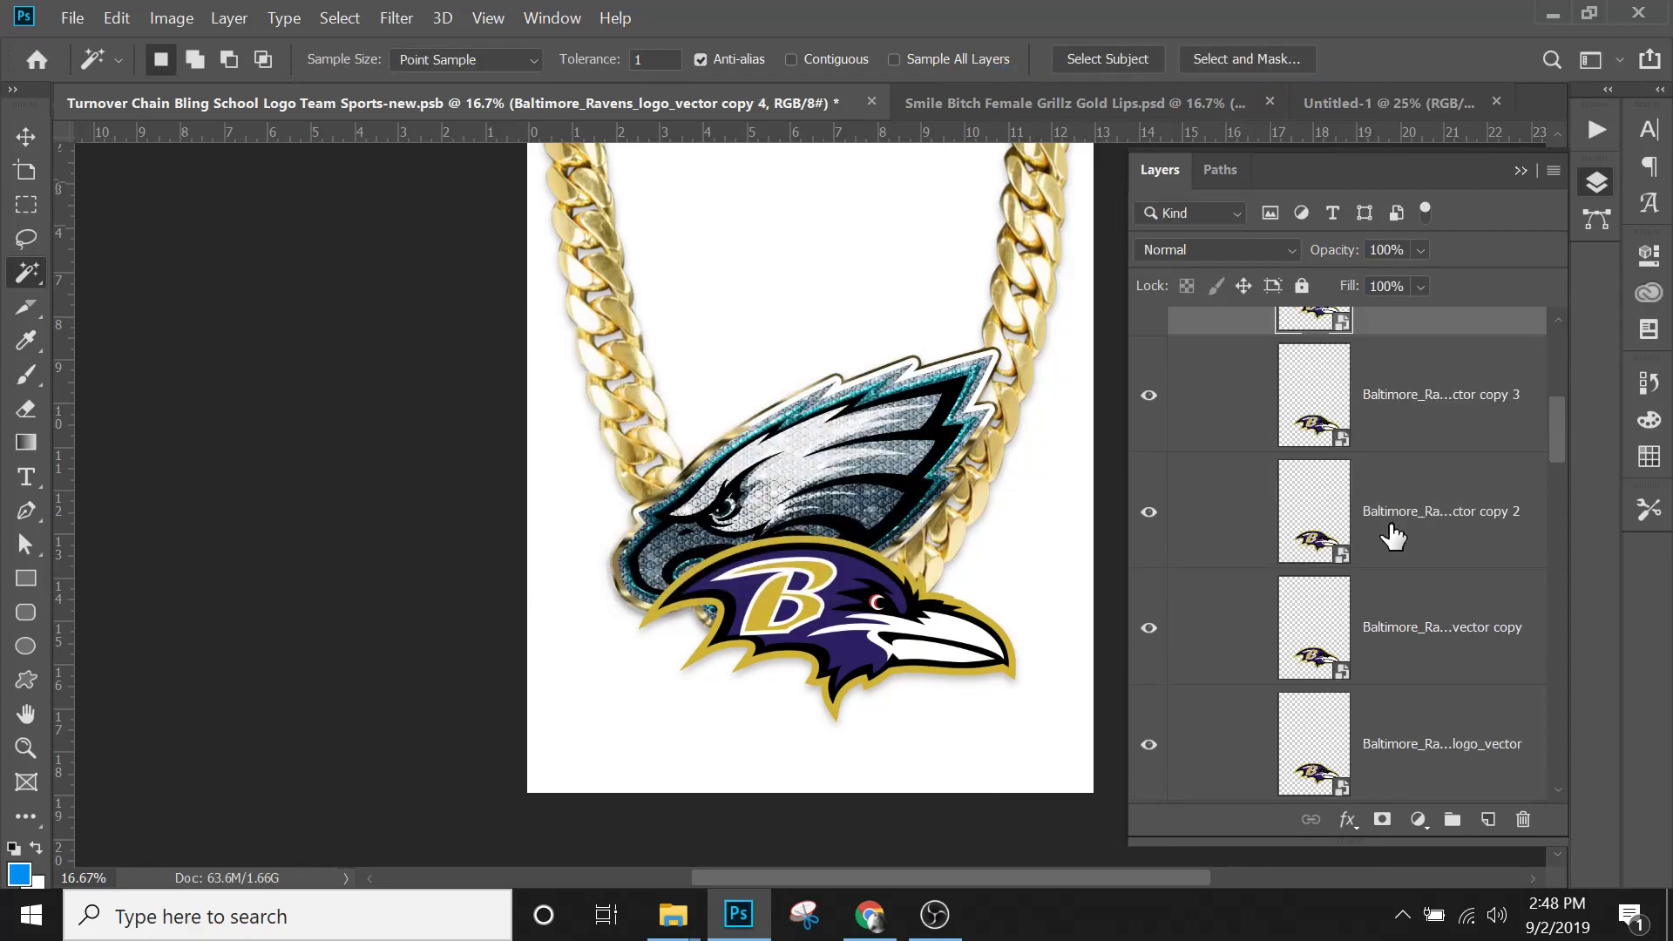
scroll(1405, 480, "up", 2)
double_click(1455, 485)
type("1")
key("Return")
left_click(1394, 608)
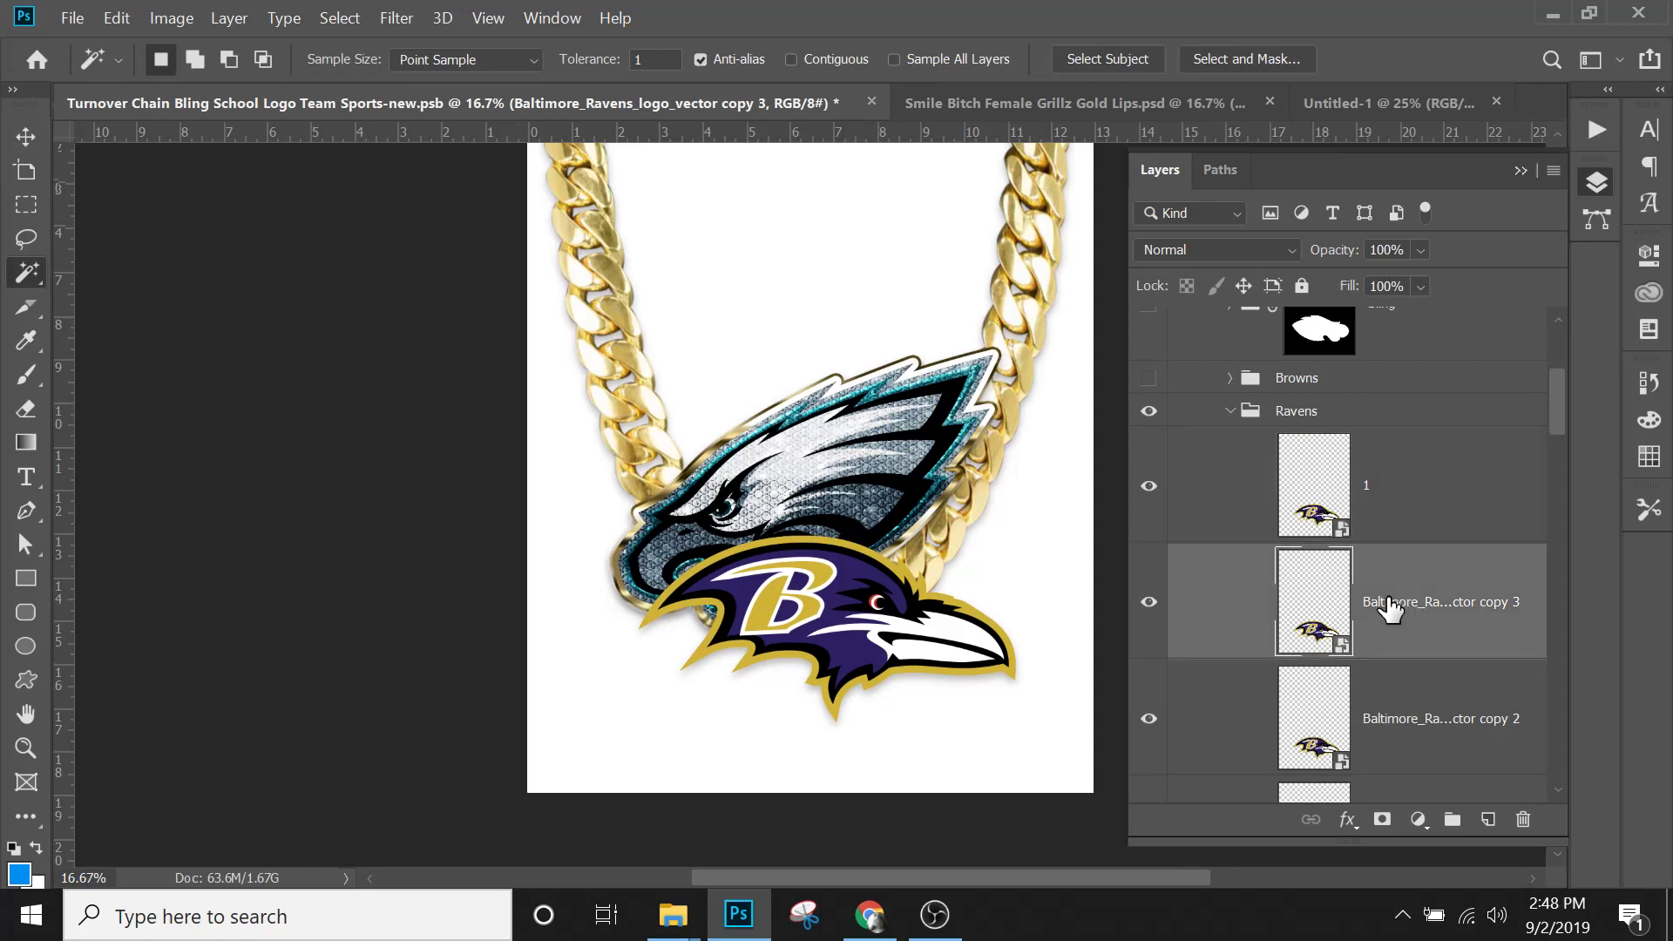
double_click(1388, 608)
type("2")
key("Return")
double_click(1375, 720)
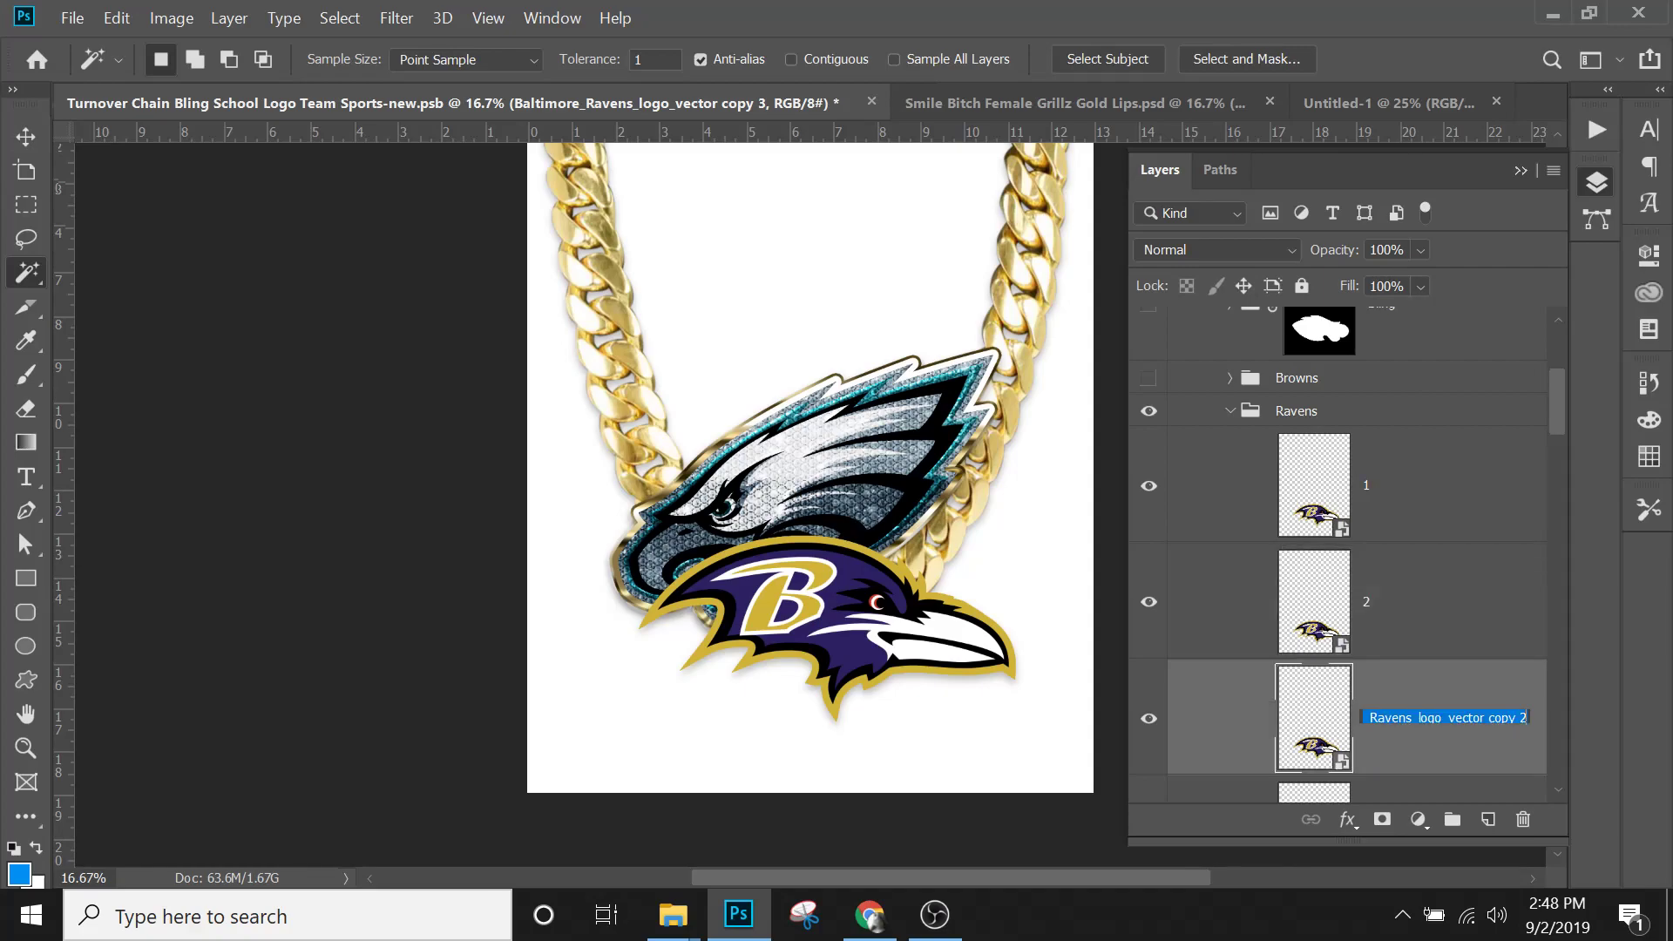
type("3")
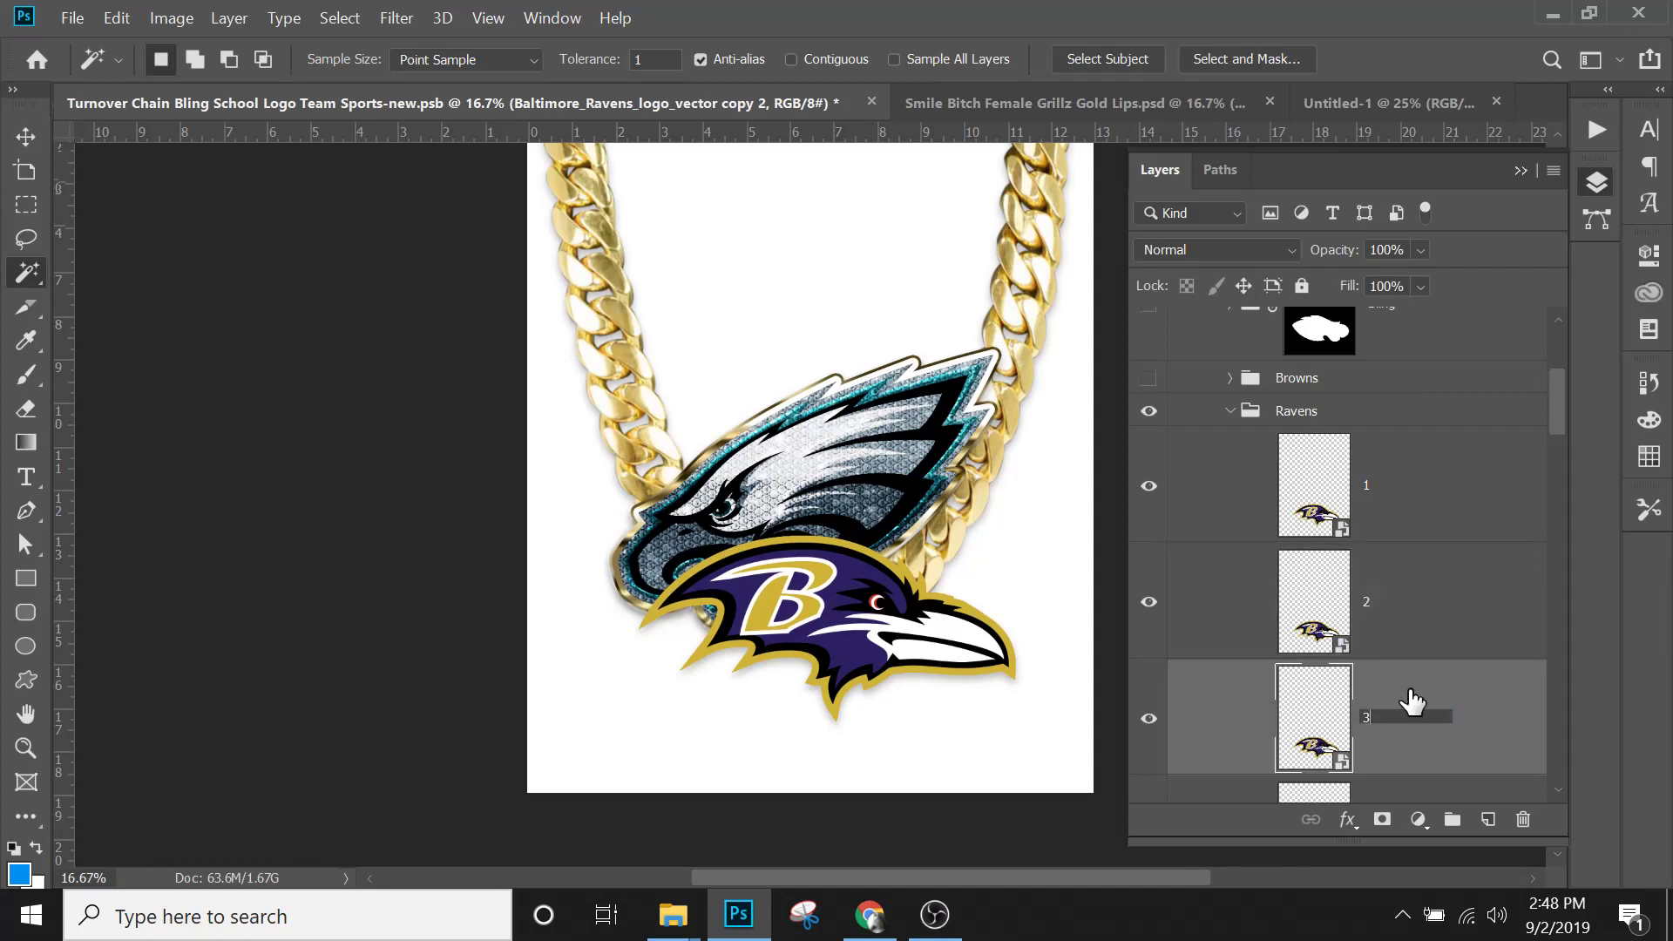
key("Return")
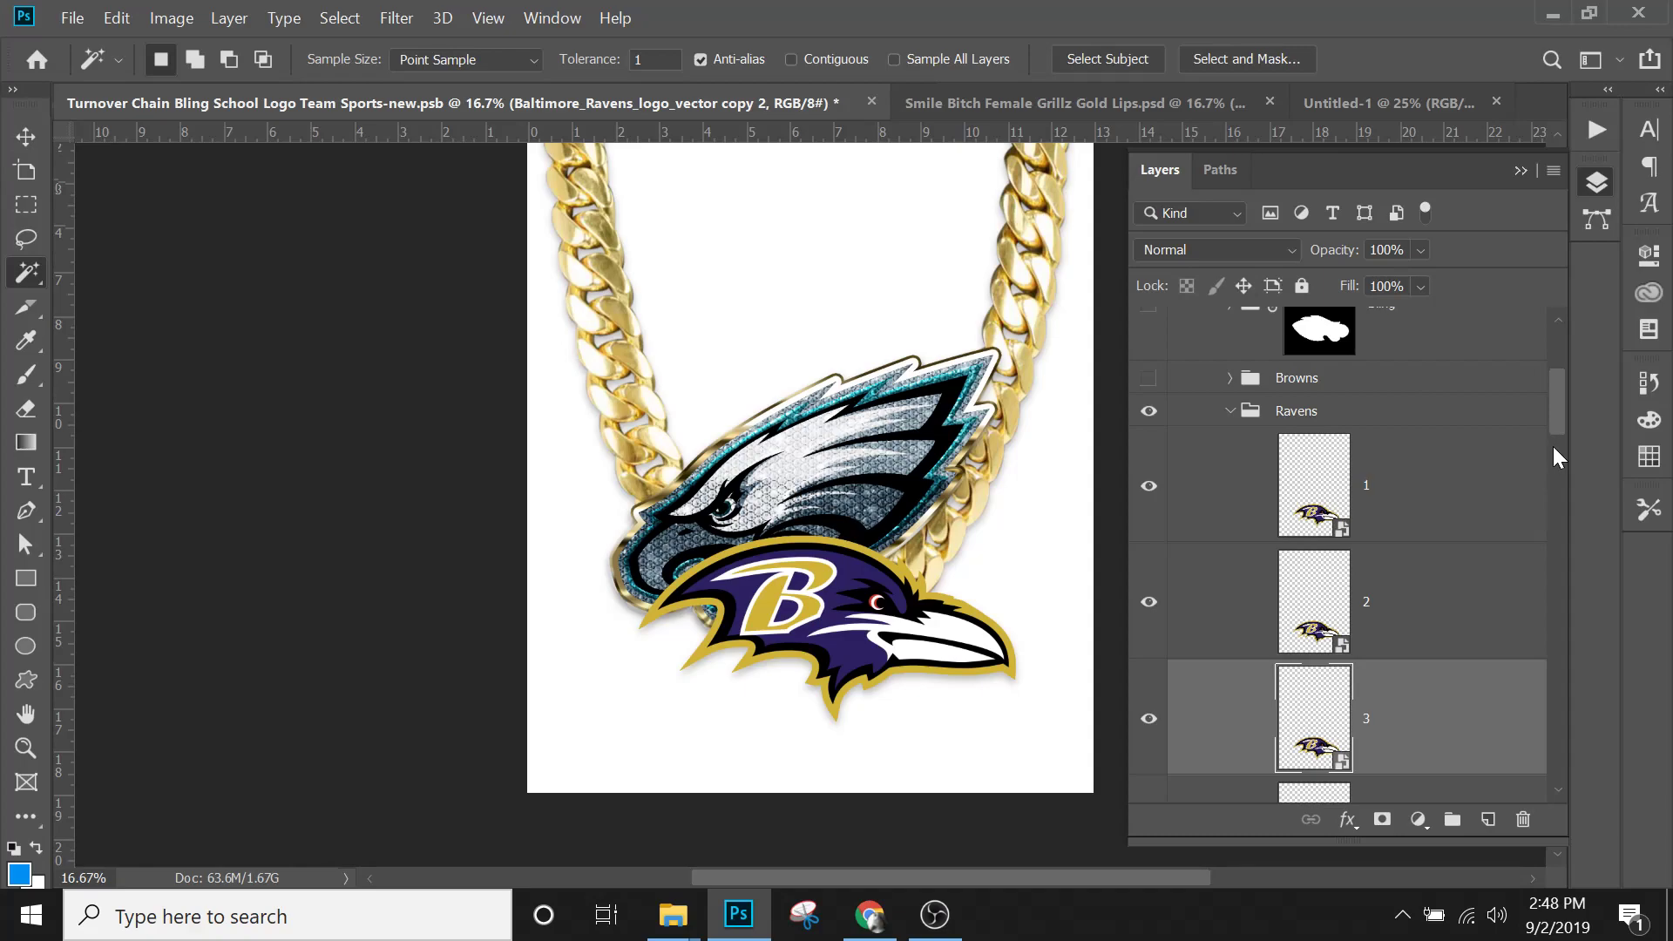
Rename the remaining two Ravens logo layers 4 and 5.
left_click_drag(1560, 424, 1419, 470)
double_click(1386, 447)
type("4")
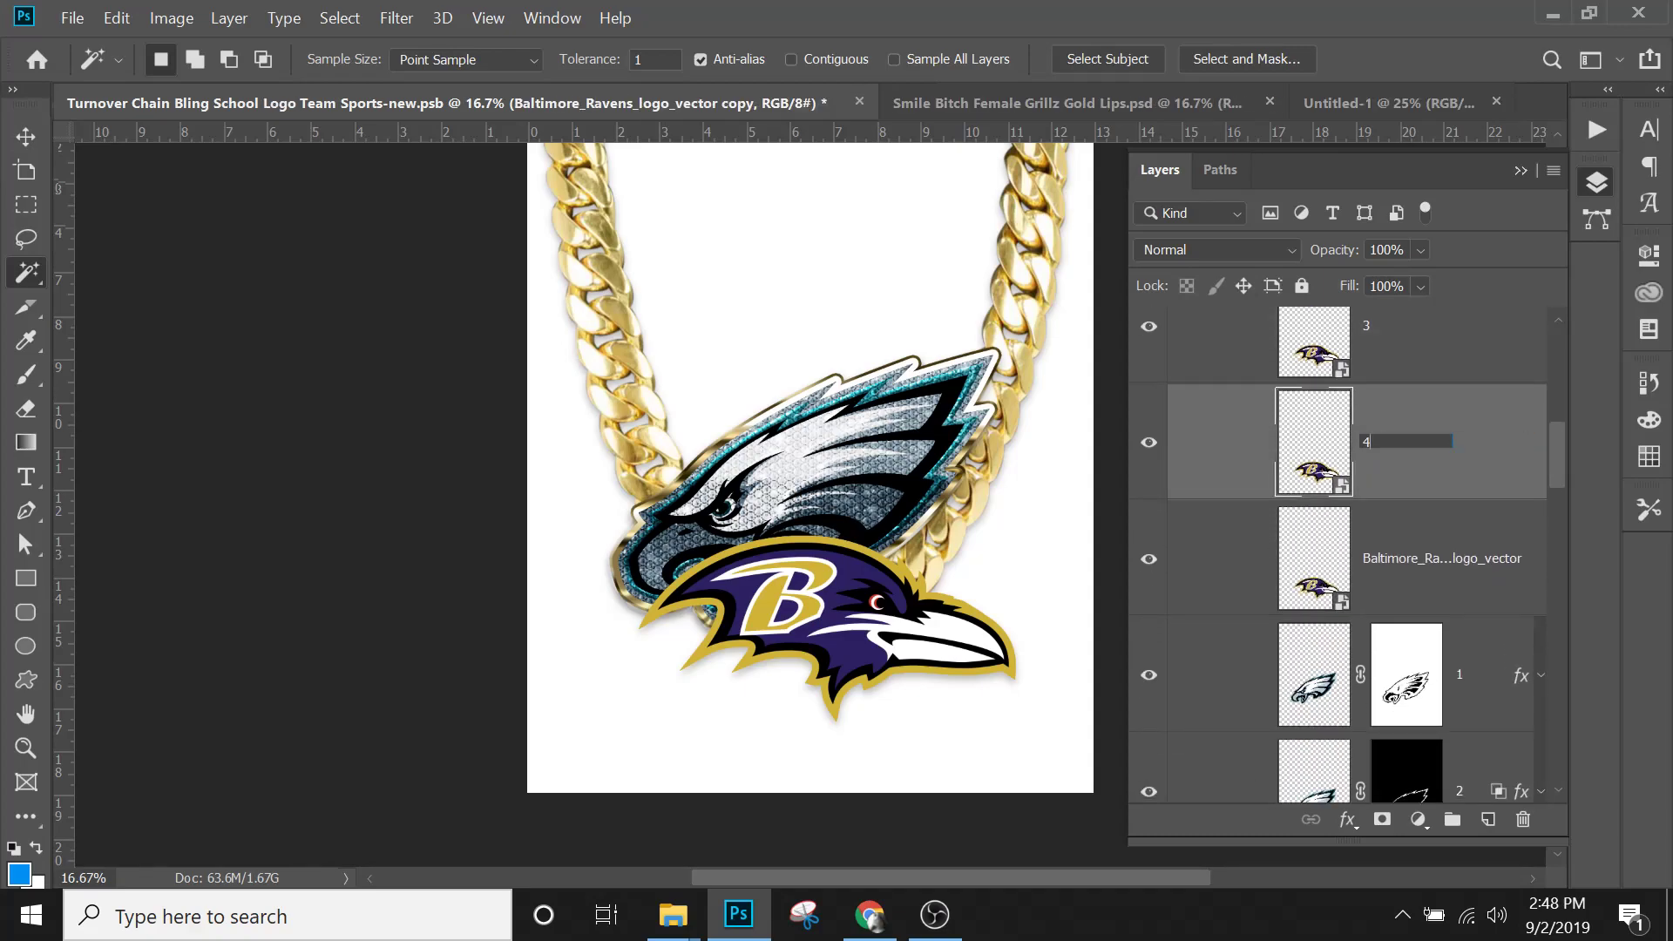
double_click(1401, 558)
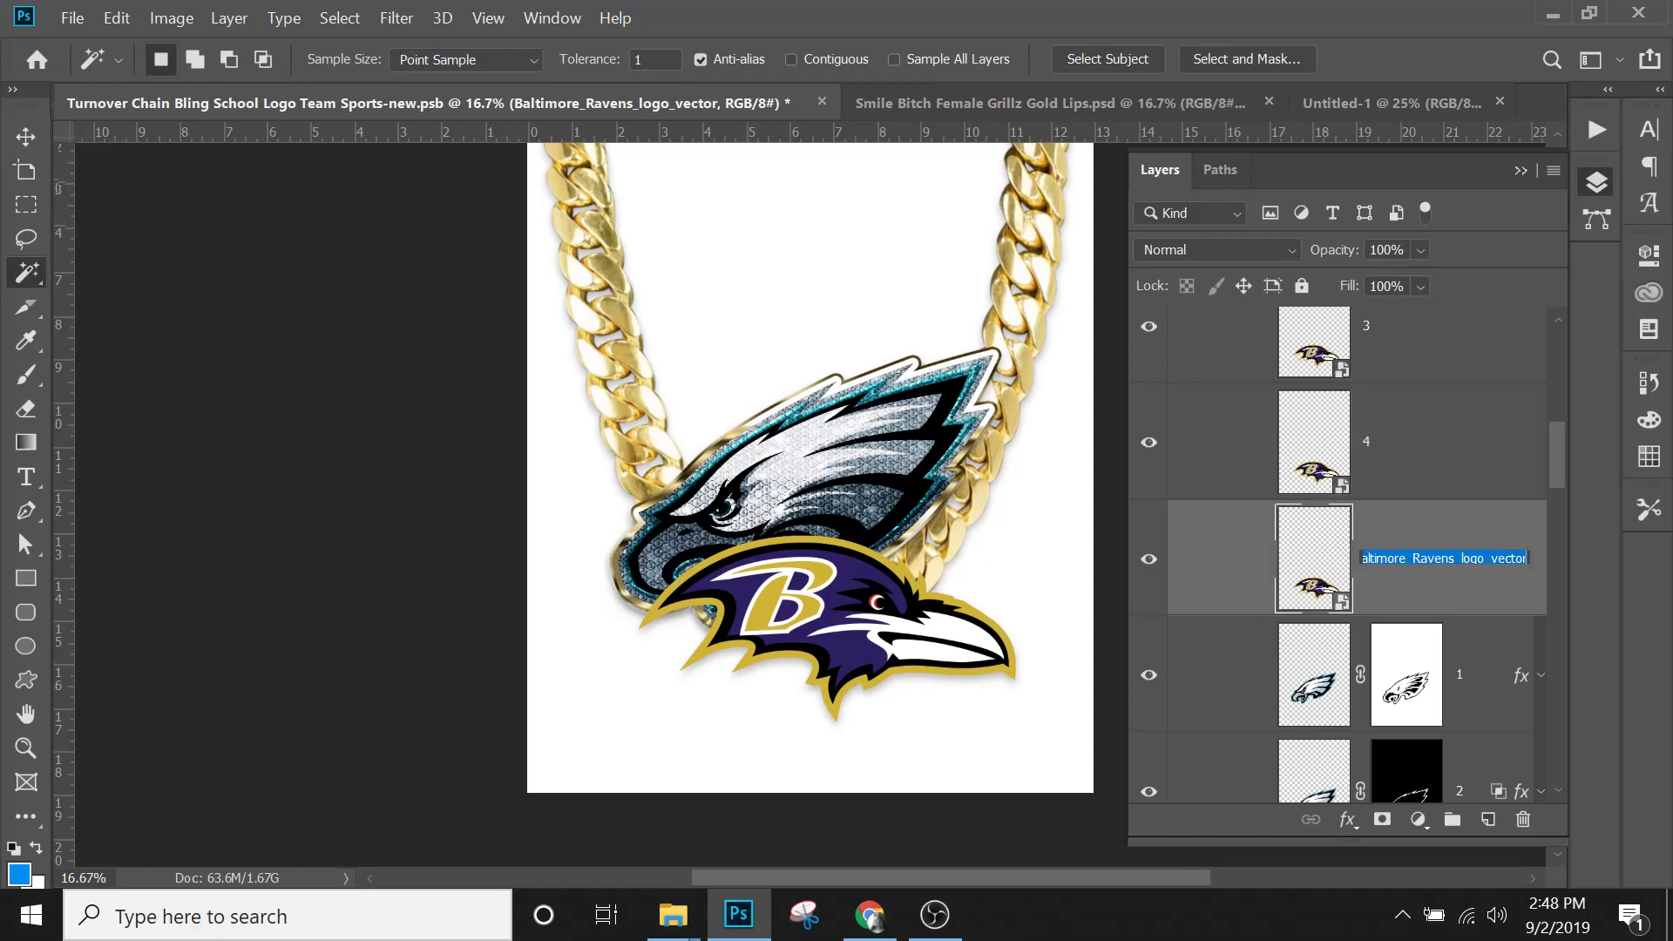
type("5")
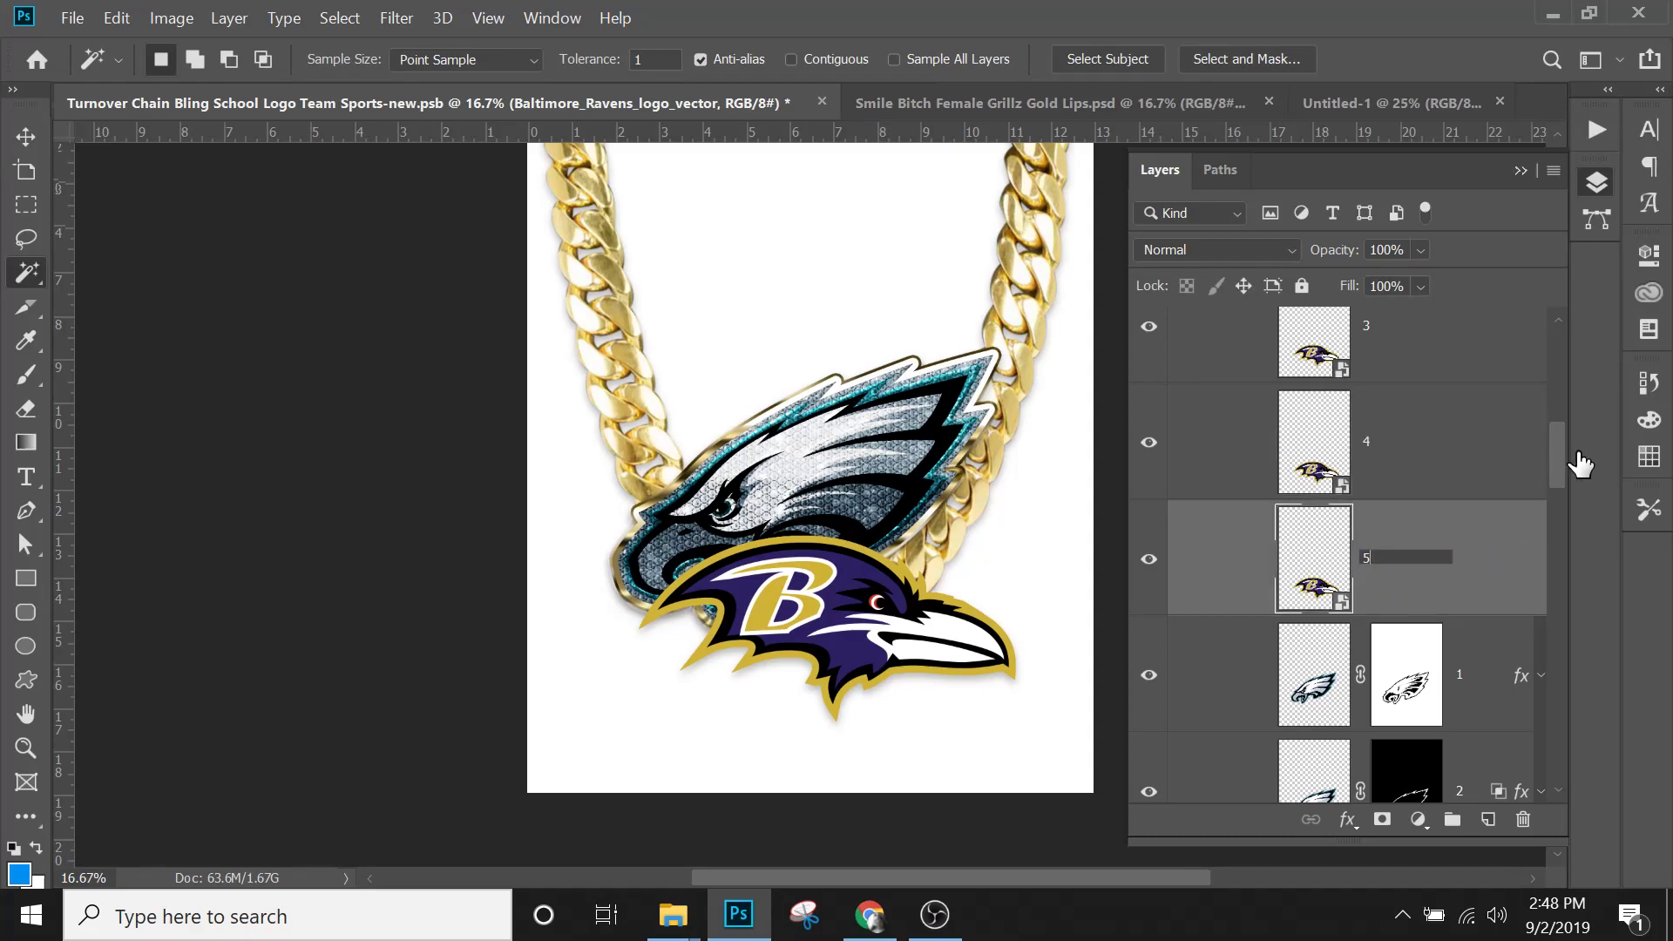
key("Return")
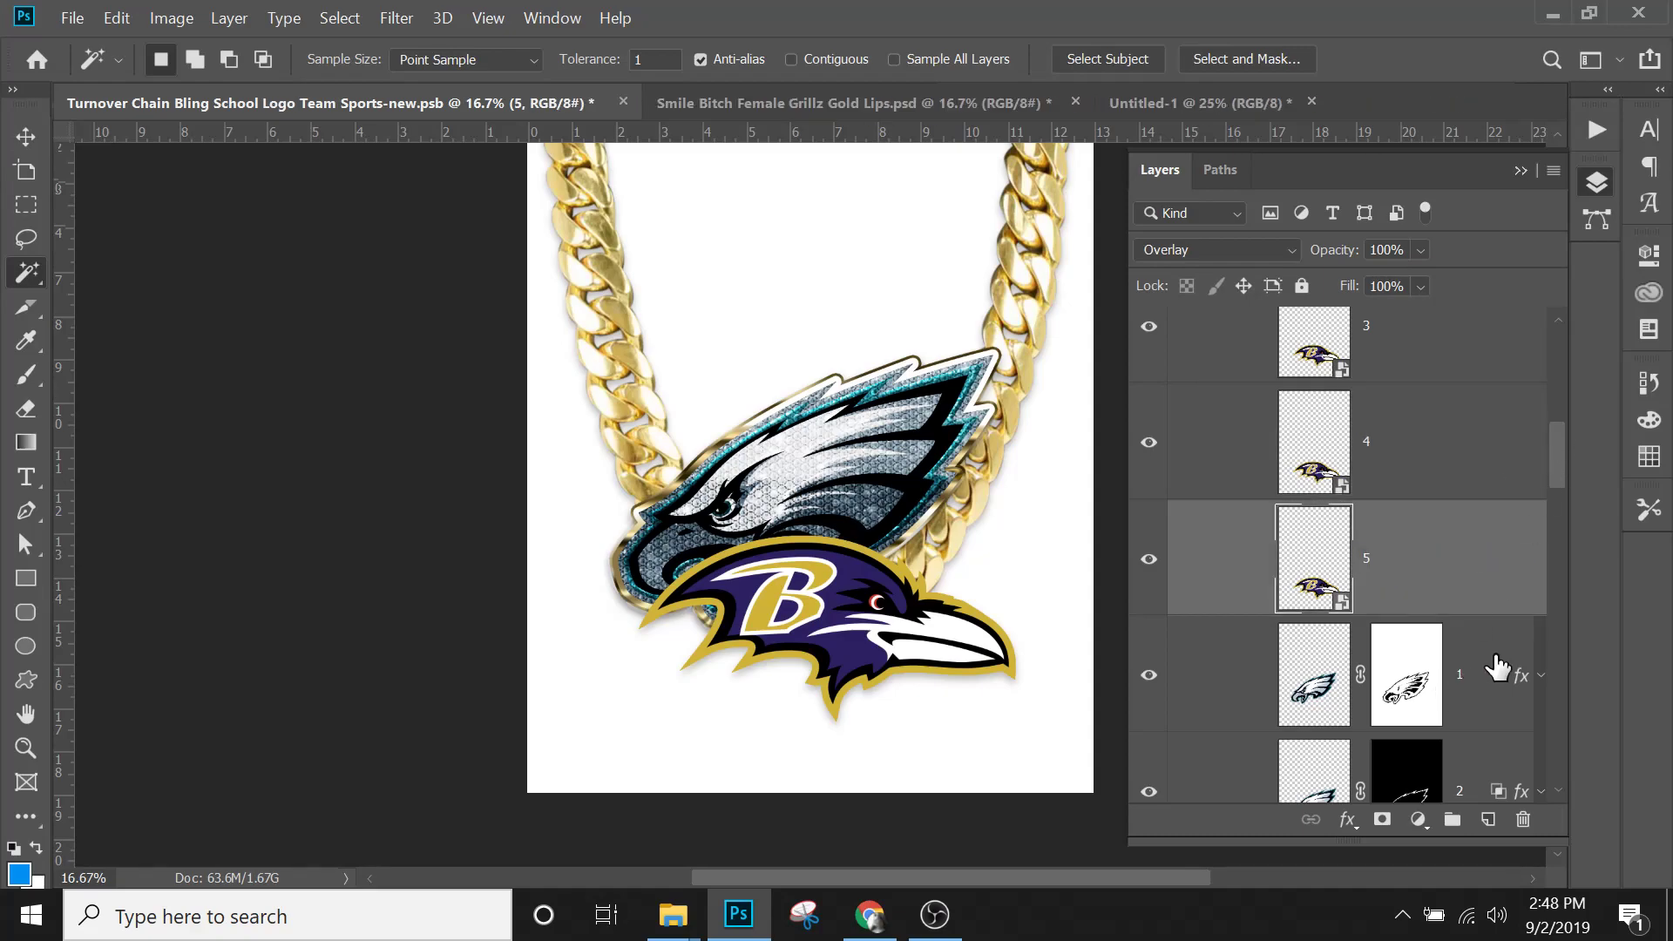
Copy the layer style of Eagles layer 1 and paste it onto Ravens layer 1.
left_click(1487, 676)
right_click(1479, 675)
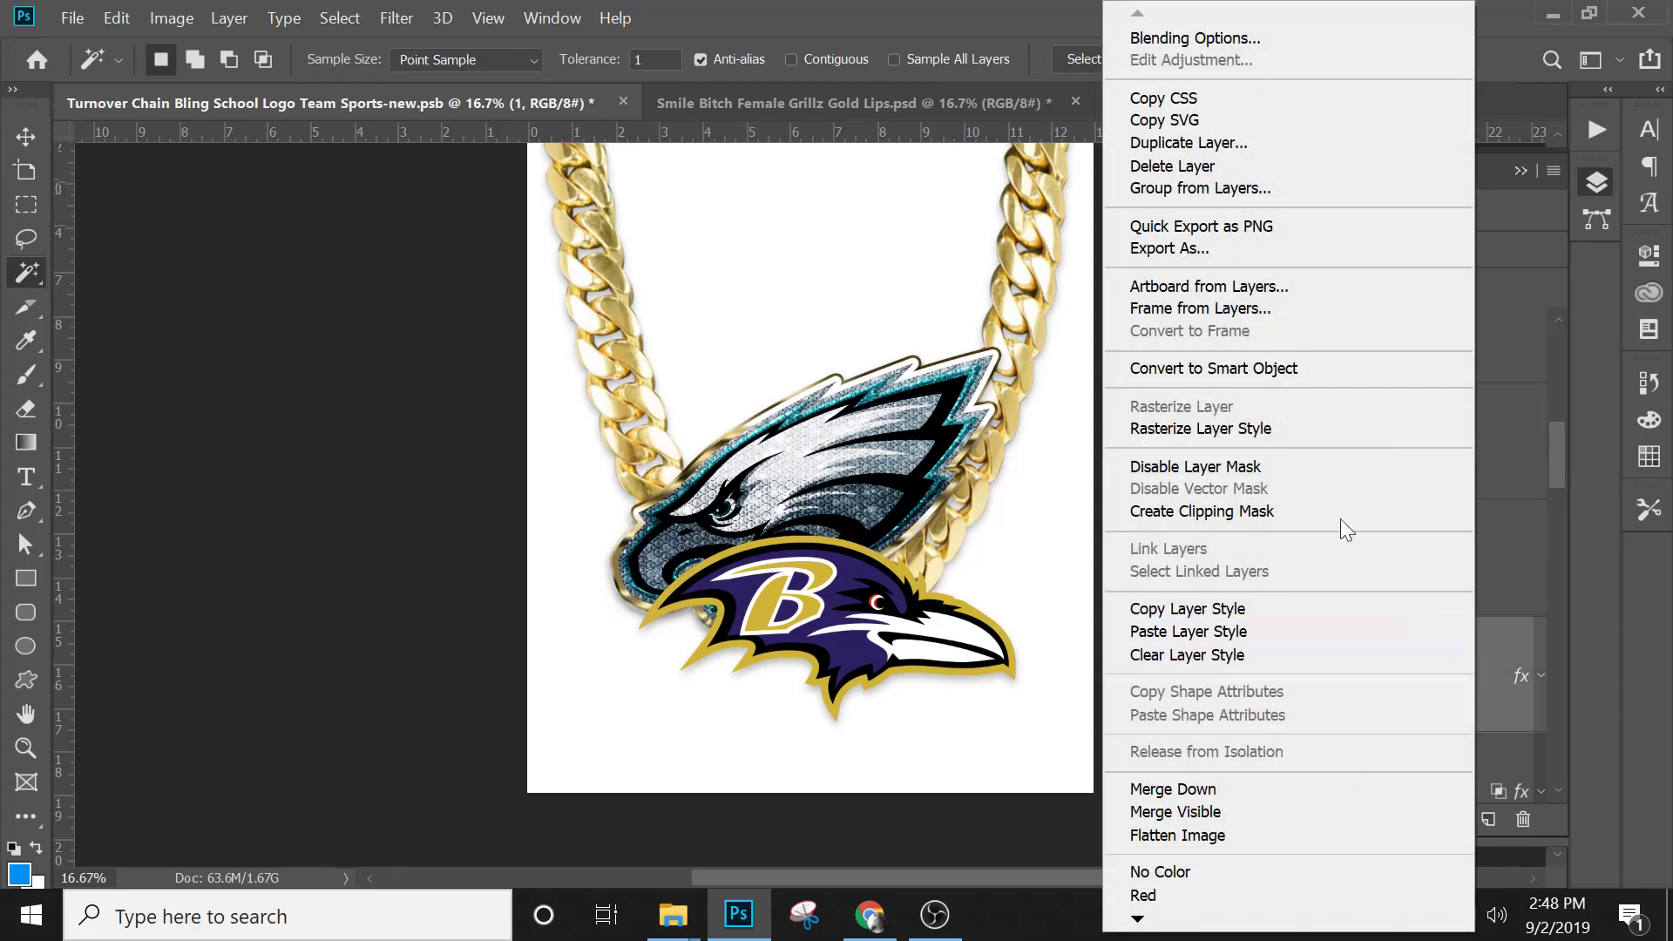
left_click(1246, 609)
scroll(1395, 474, "up", 8)
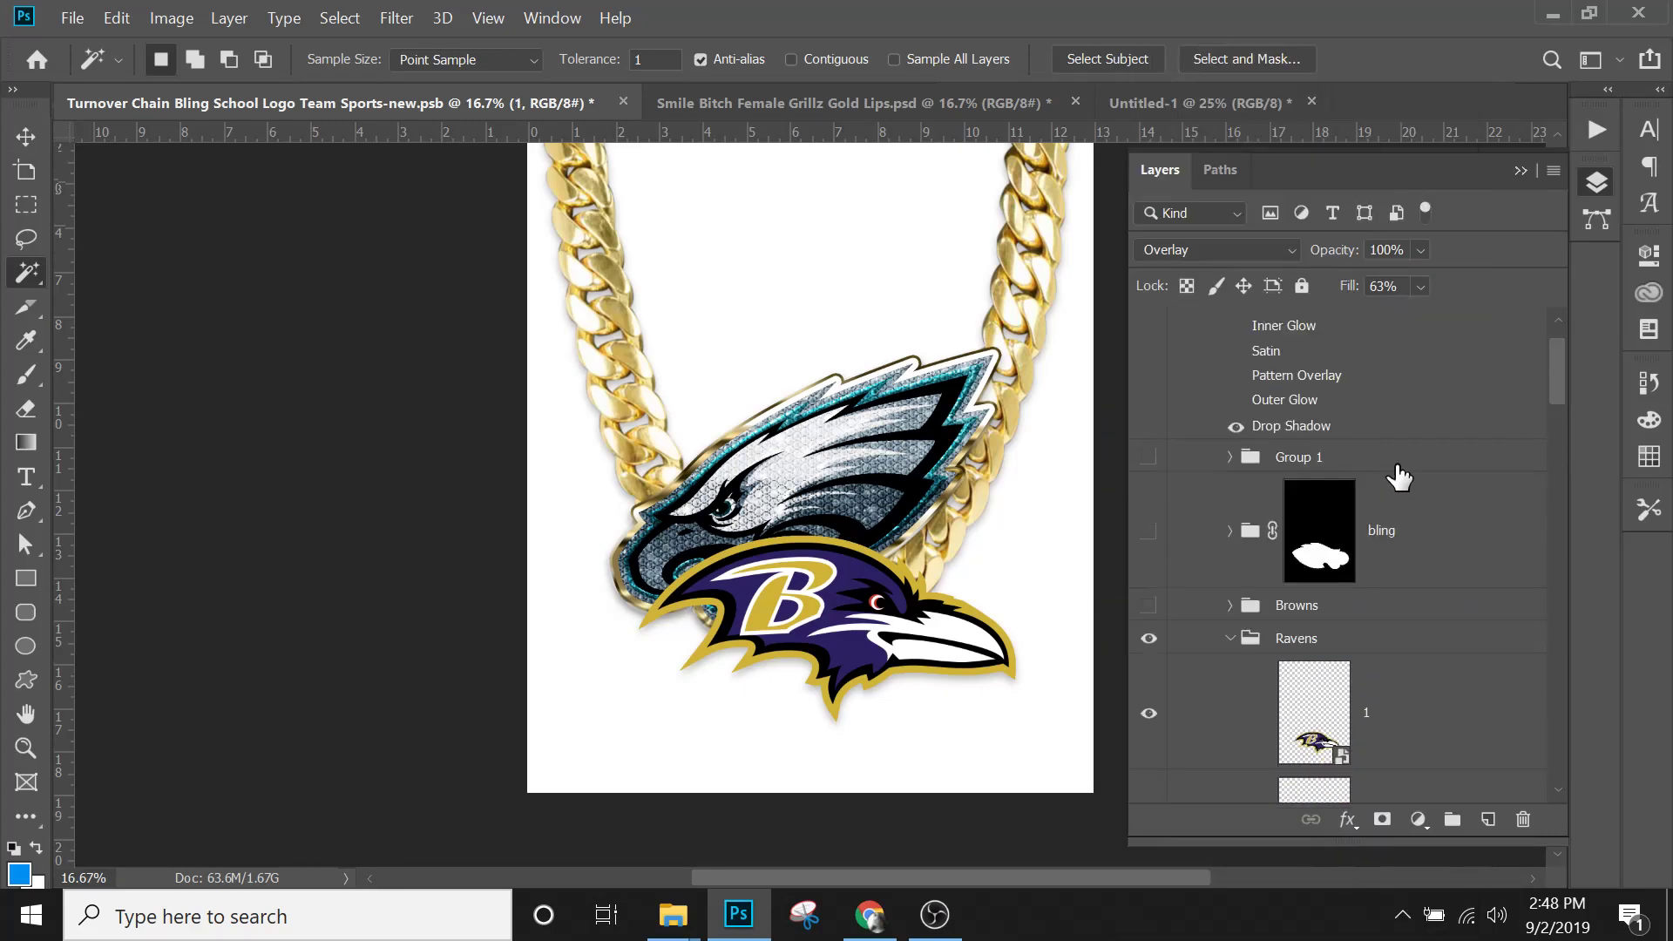
scroll(1405, 513, "down", 3)
right_click(1403, 502)
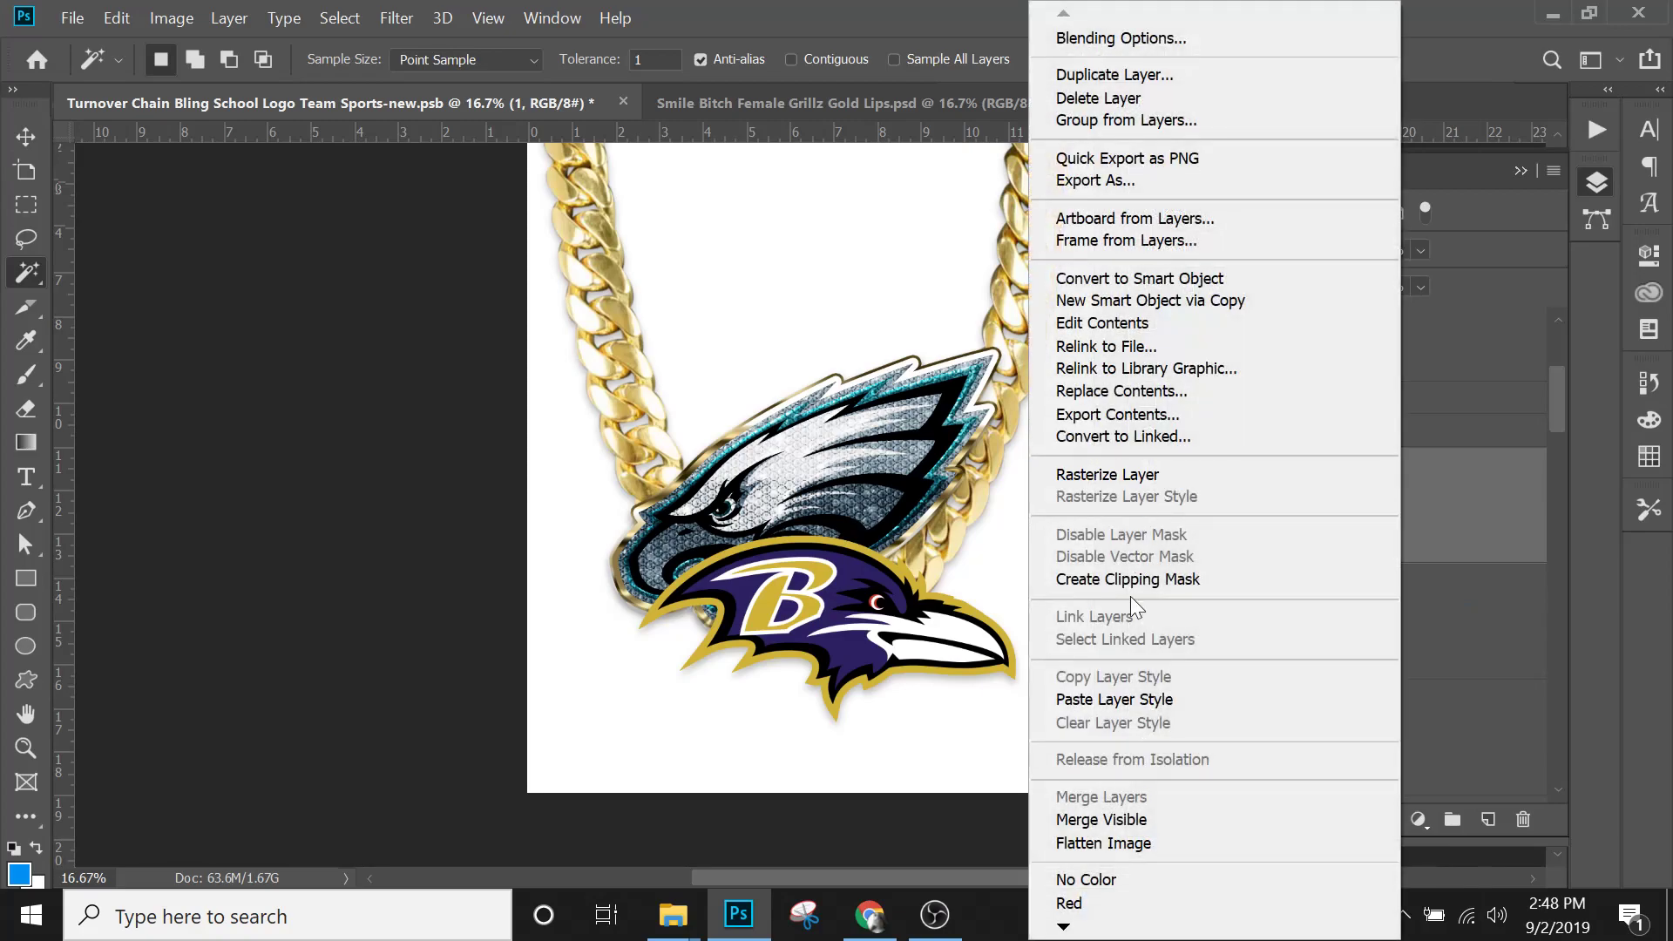
left_click(1177, 699)
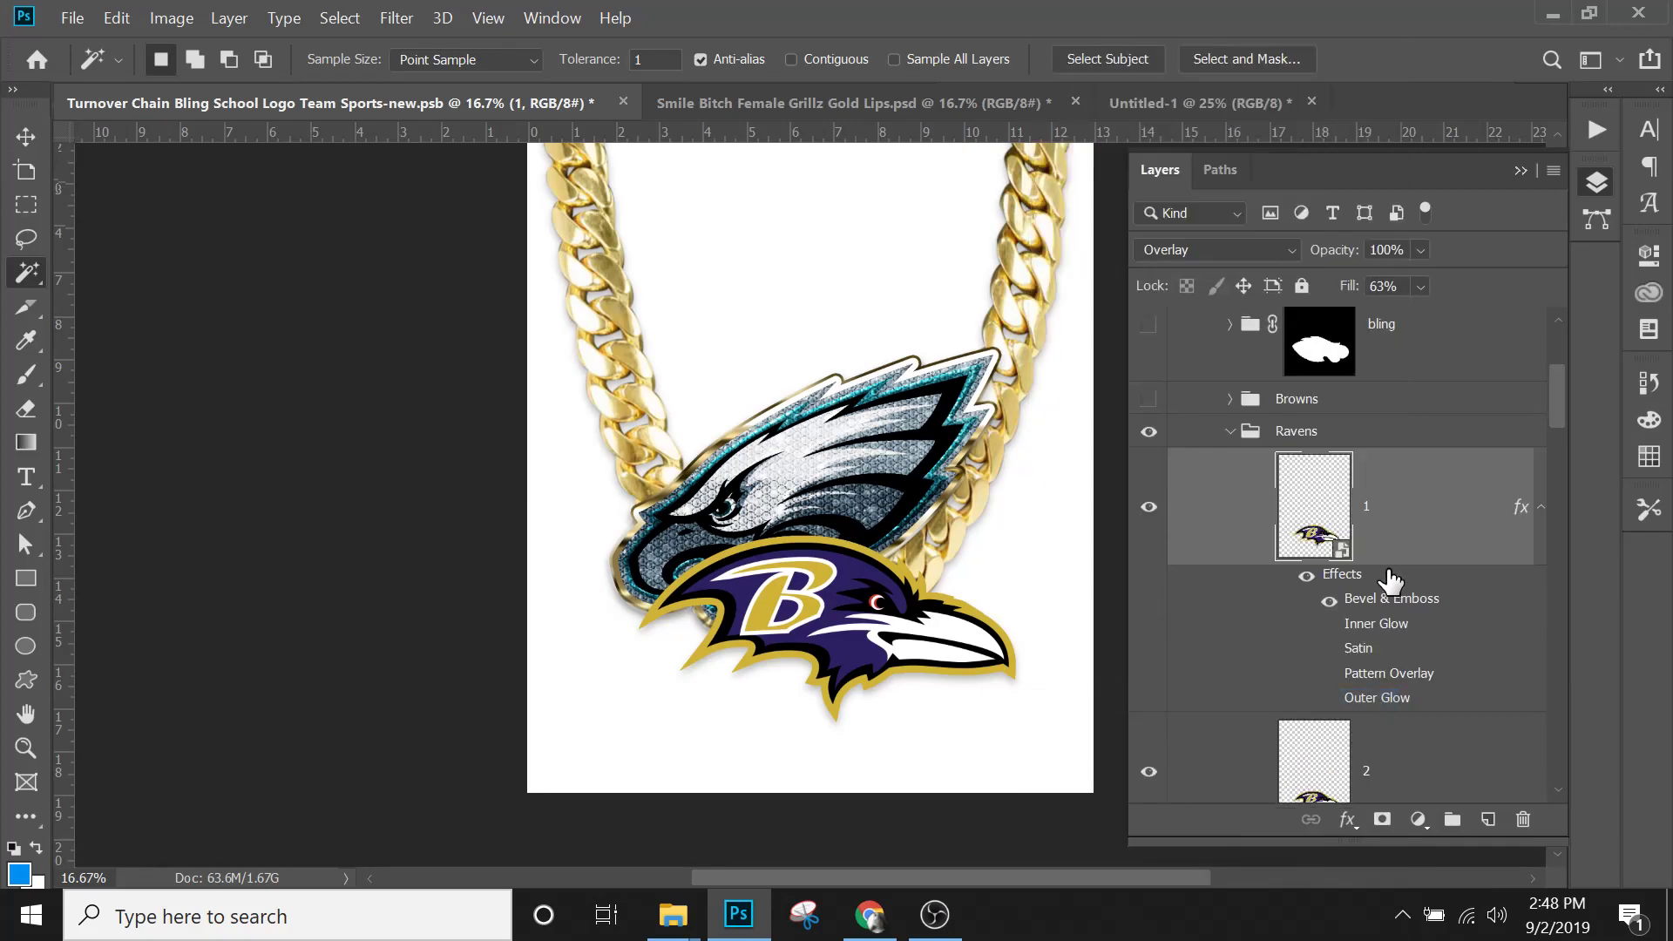
Copy the layer style of Eagles layer 2 and paste it onto Ravens layer 2.
scroll(1386, 584, "down", 5)
scroll(1394, 589, "down", 3)
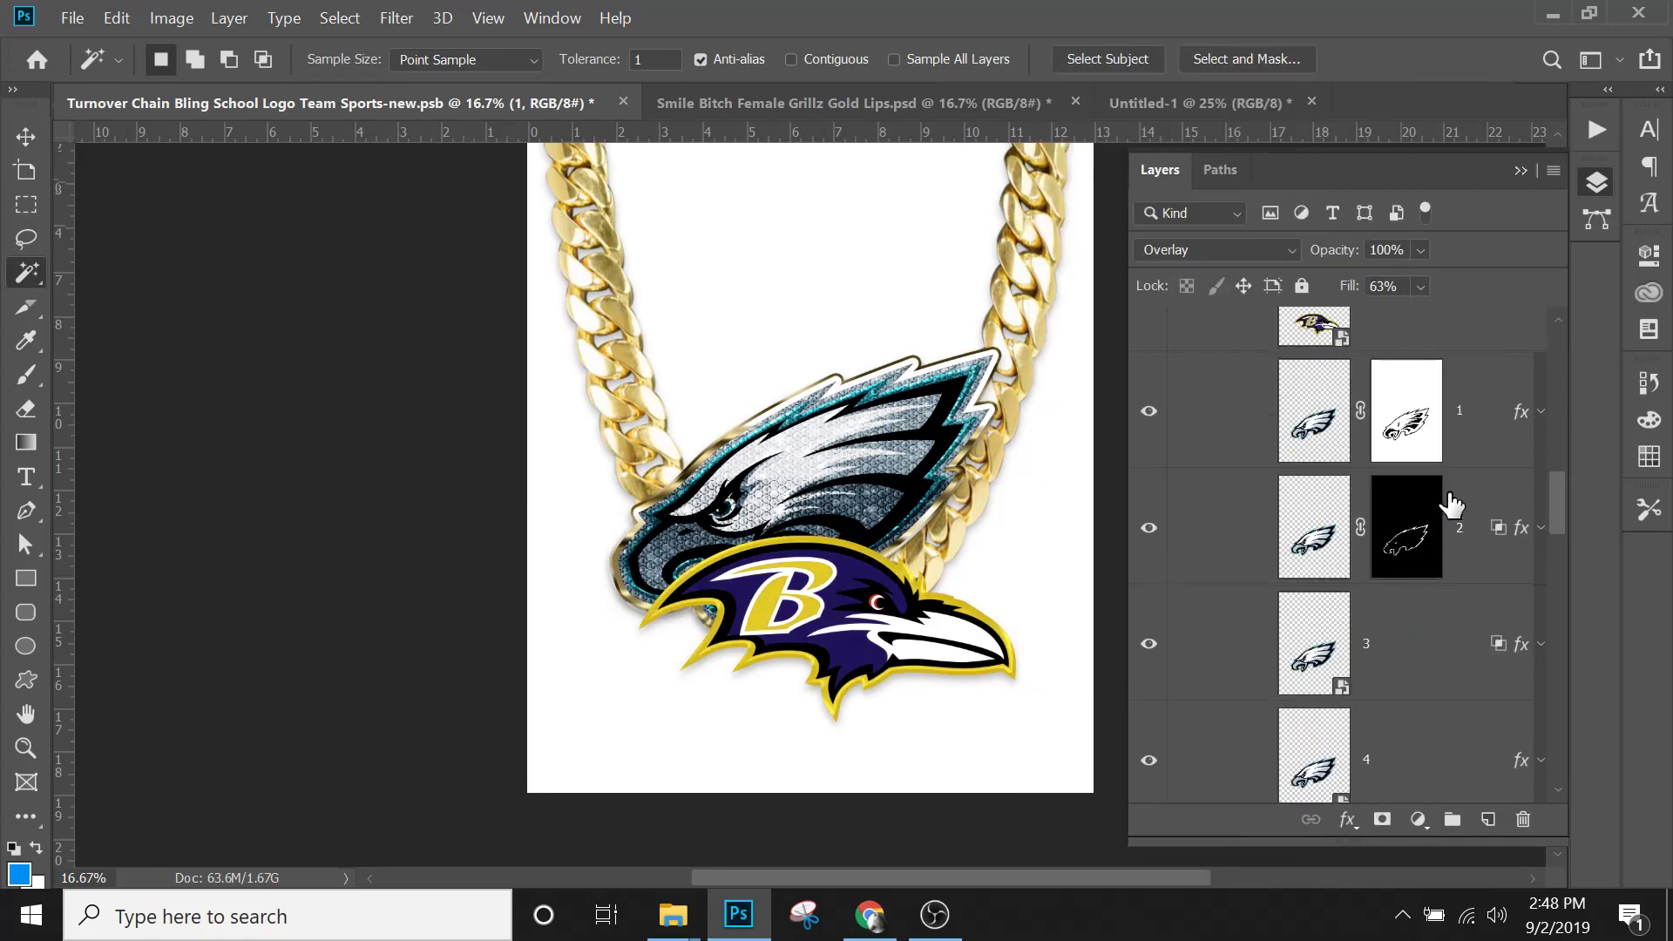
left_click(1480, 539)
right_click(1478, 548)
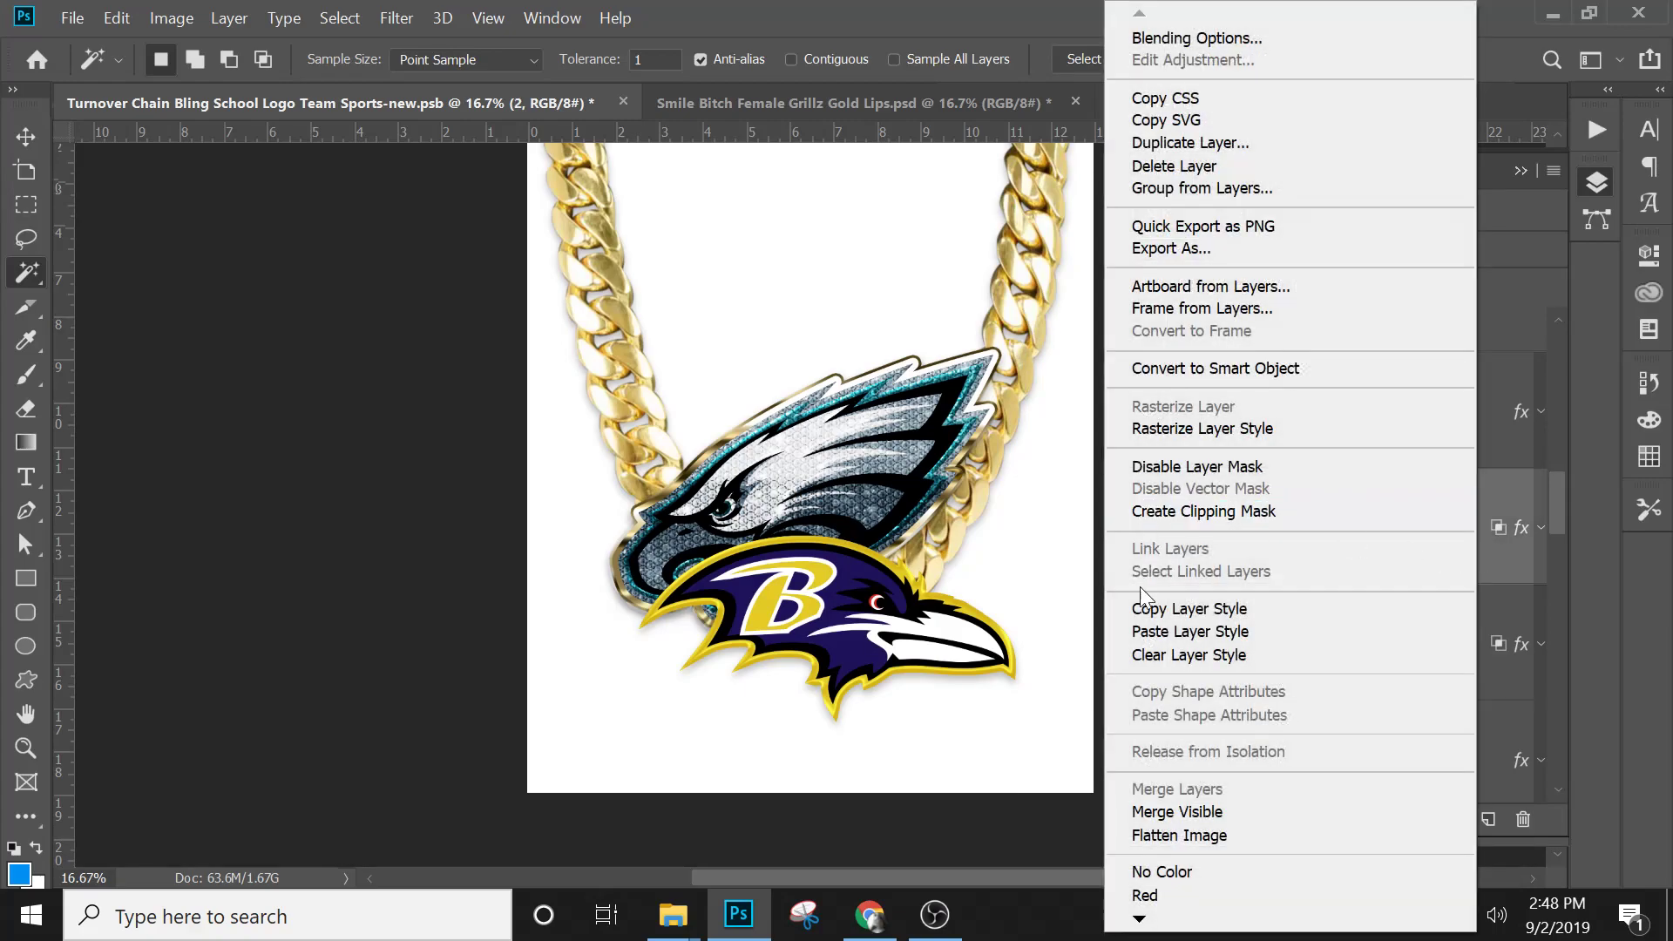
left_click(1169, 613)
scroll(1342, 514, "up", 3)
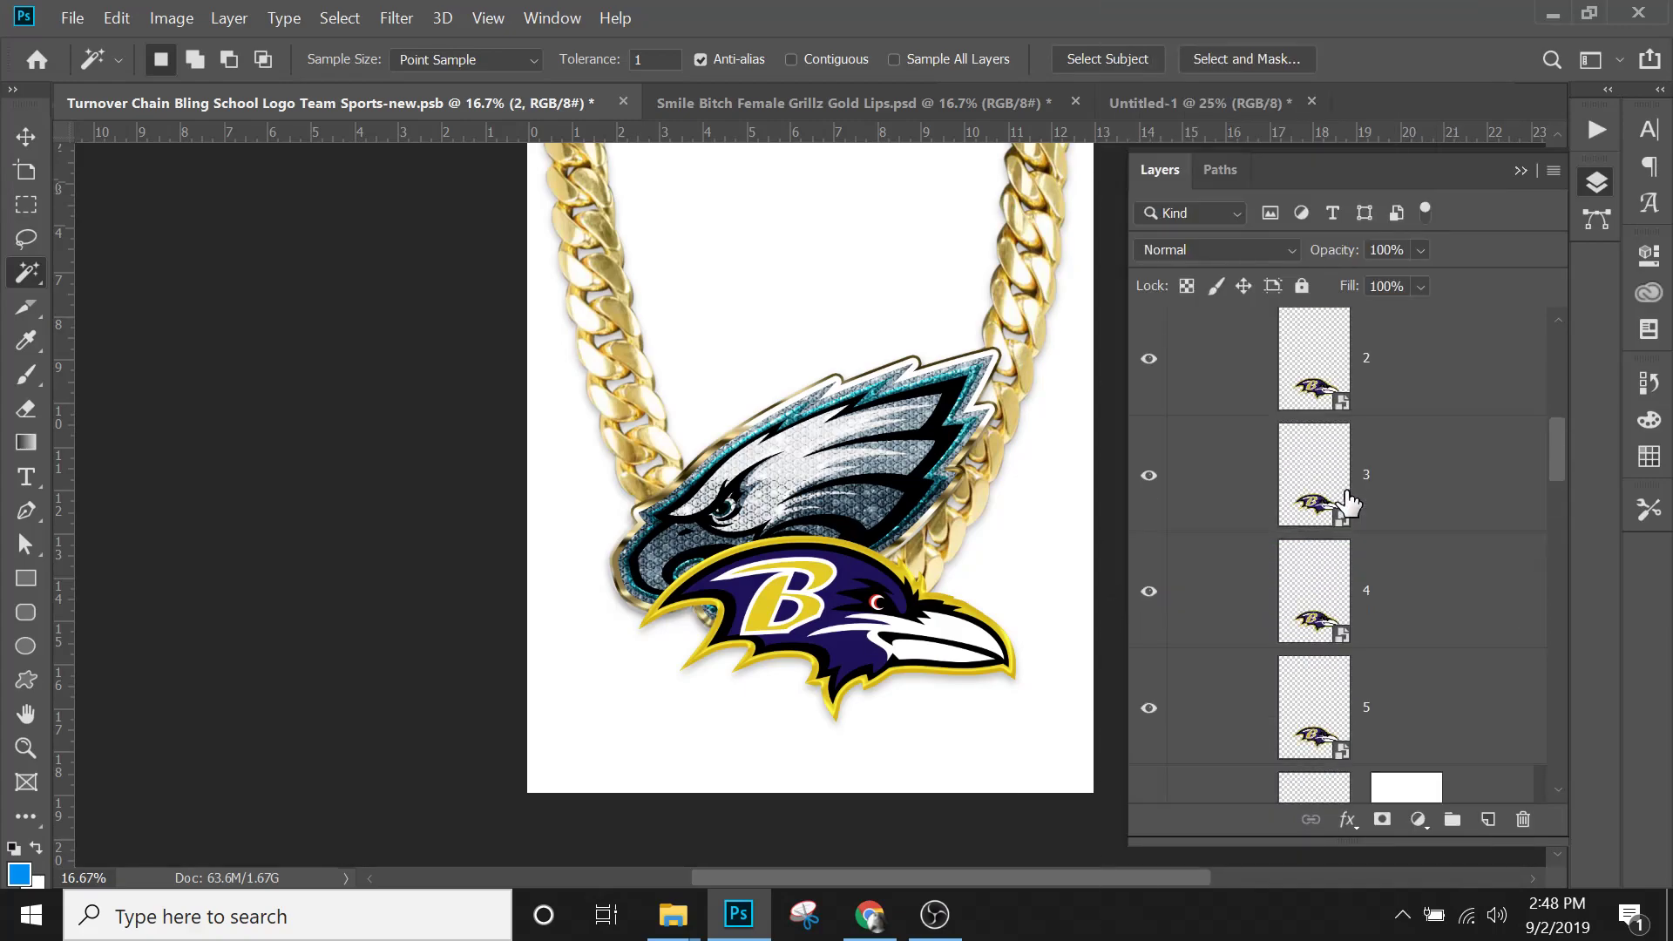
scroll(1360, 501, "up", 2)
left_click(1435, 597)
right_click(1436, 593)
left_click(1255, 699)
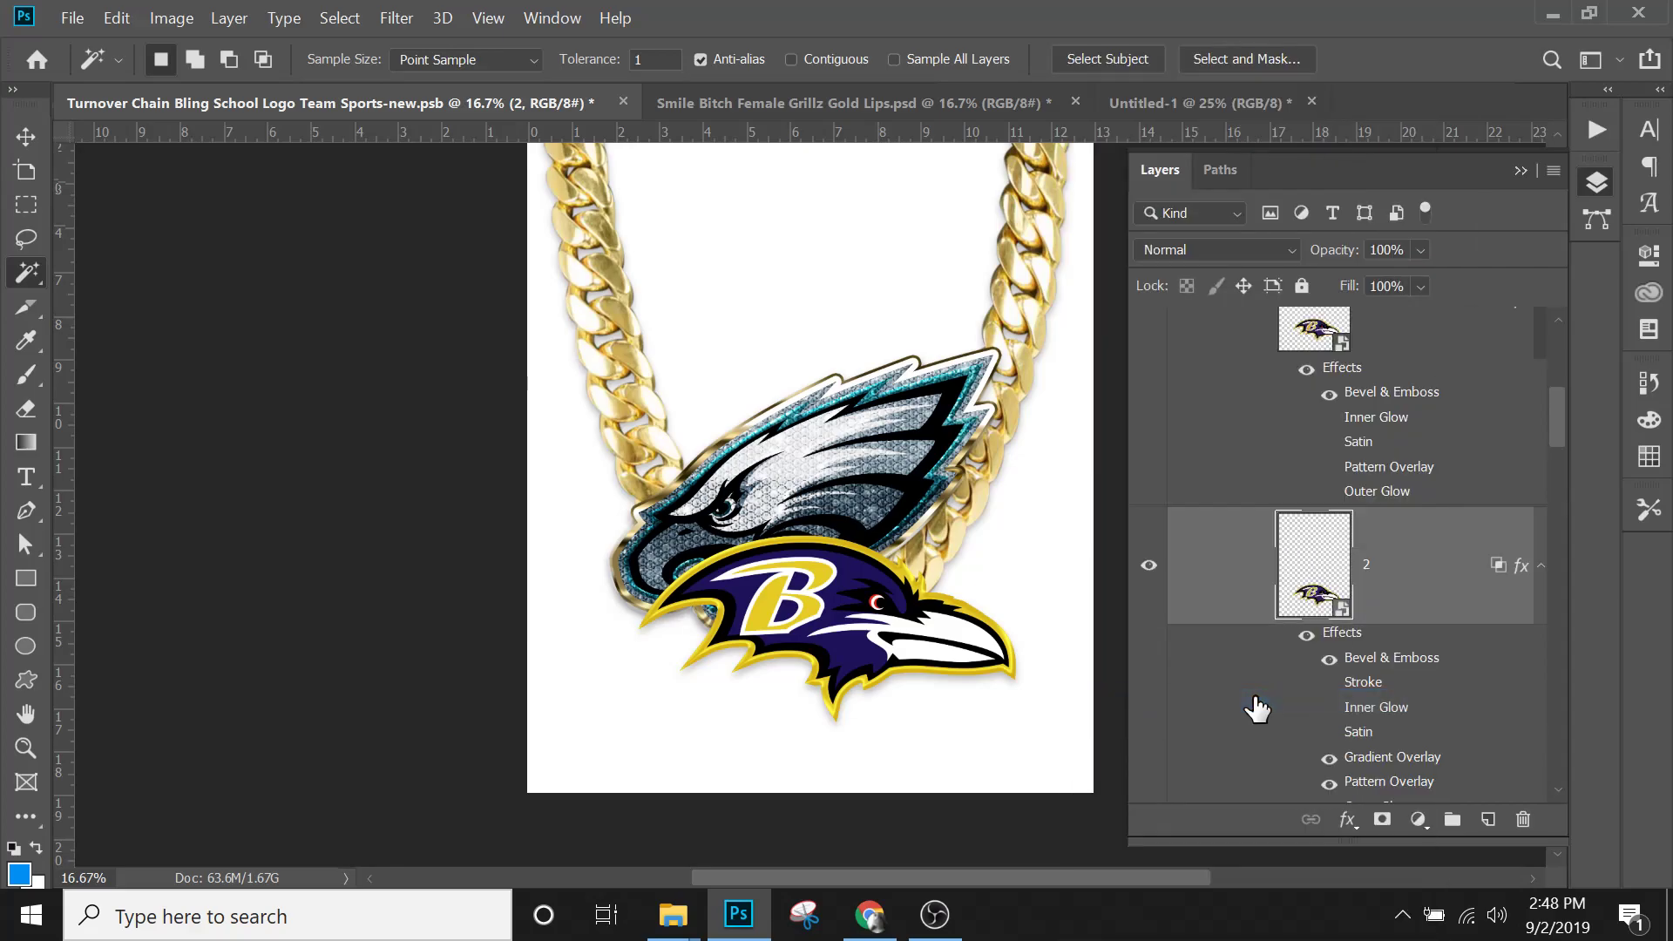
Copy the layer style of Eagles layer 3 and paste it onto Ravens layer 3.
scroll(1399, 523, "down", 4)
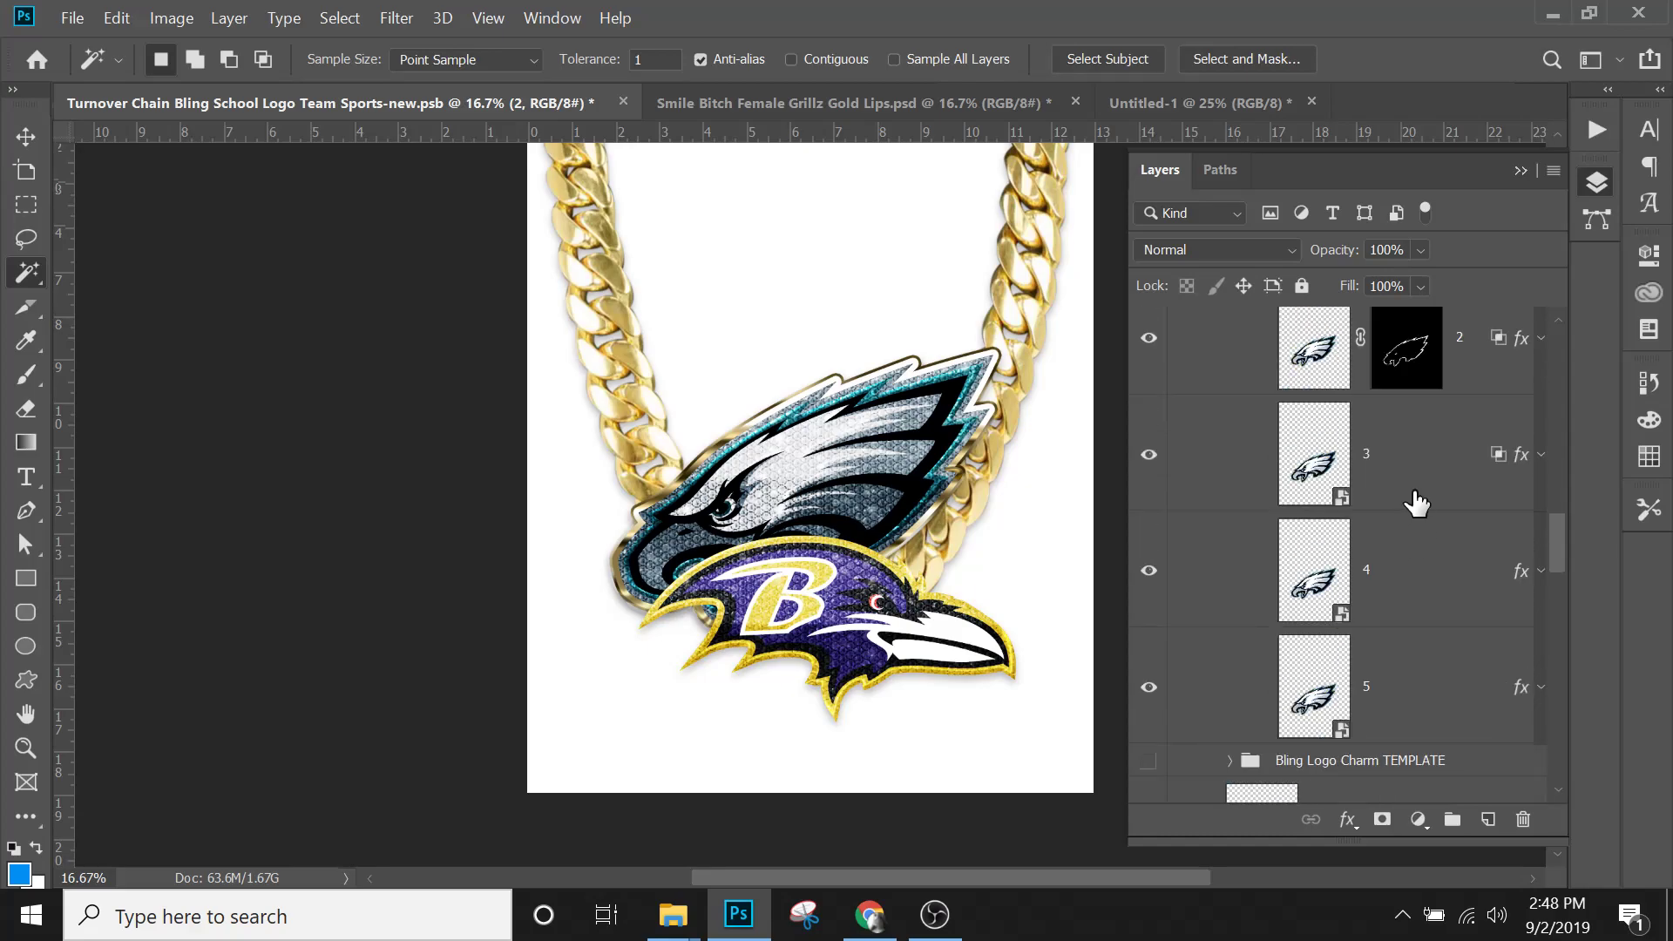
left_click(1417, 504)
right_click(1417, 484)
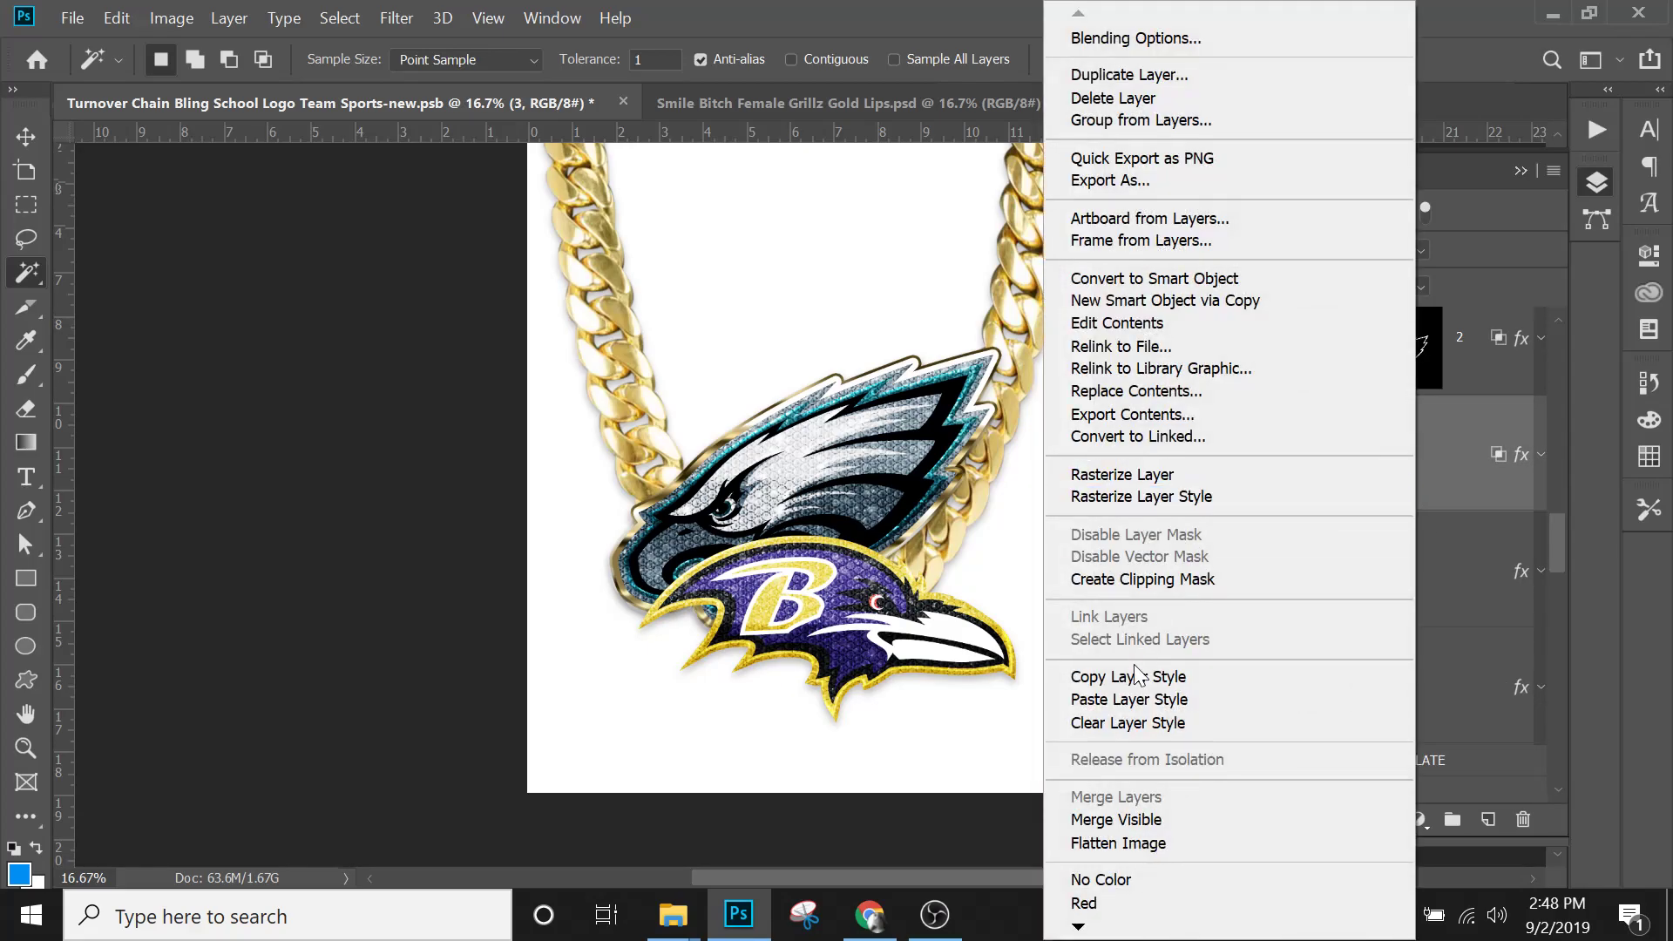
left_click(1137, 676)
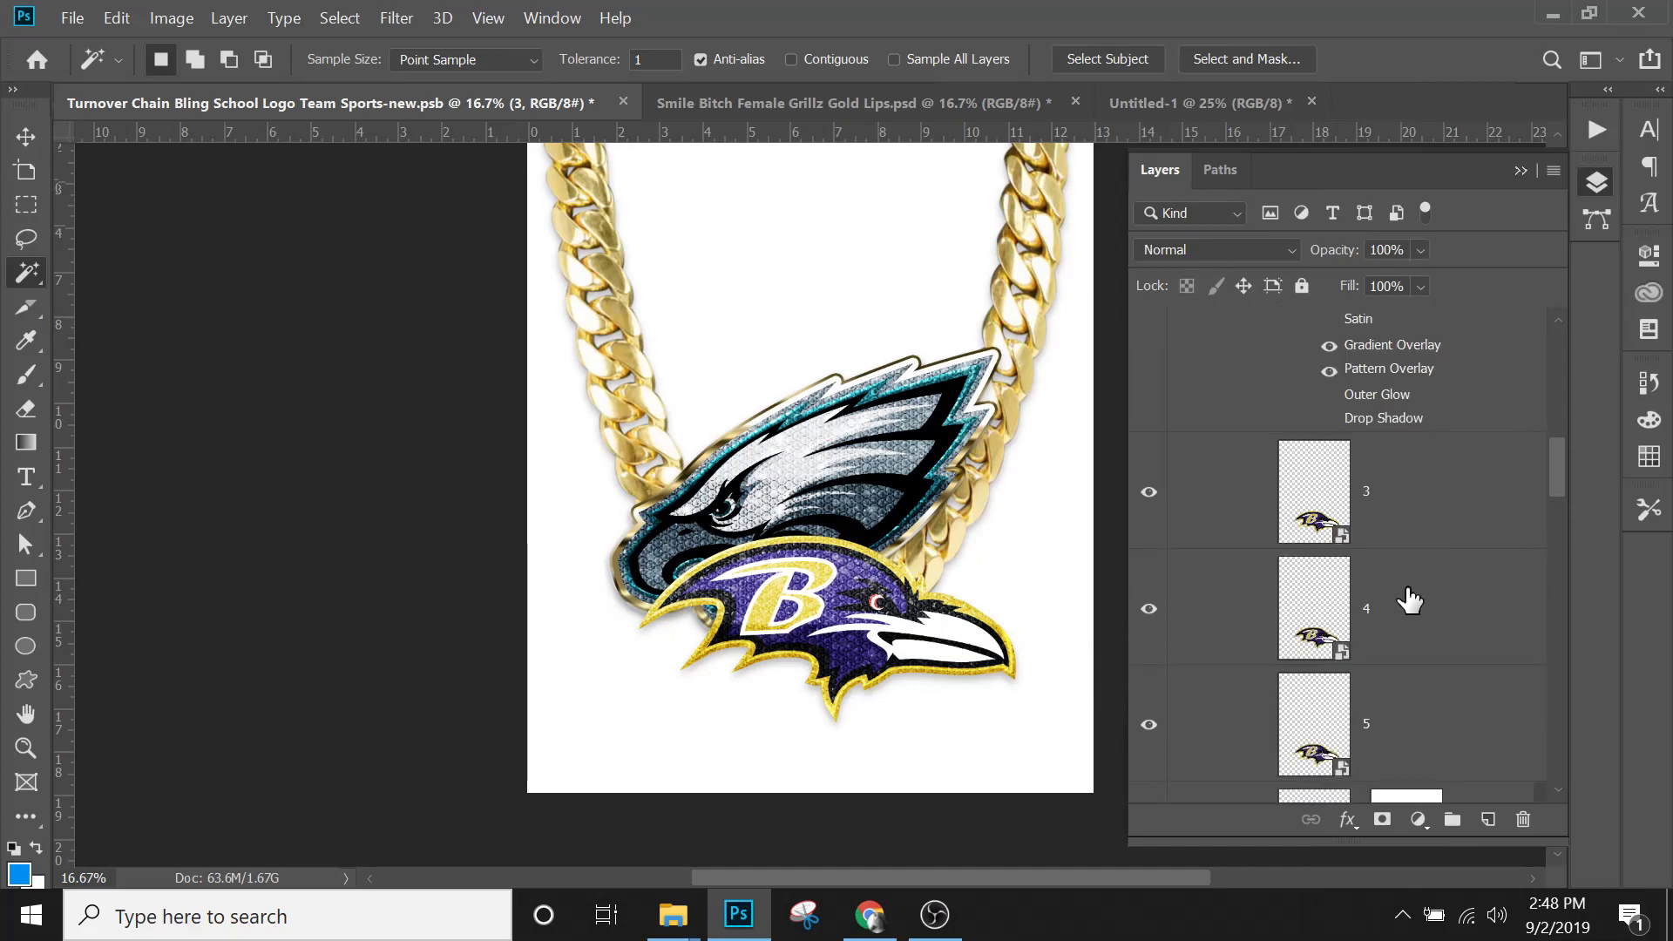
left_click(1450, 516)
right_click(1452, 504)
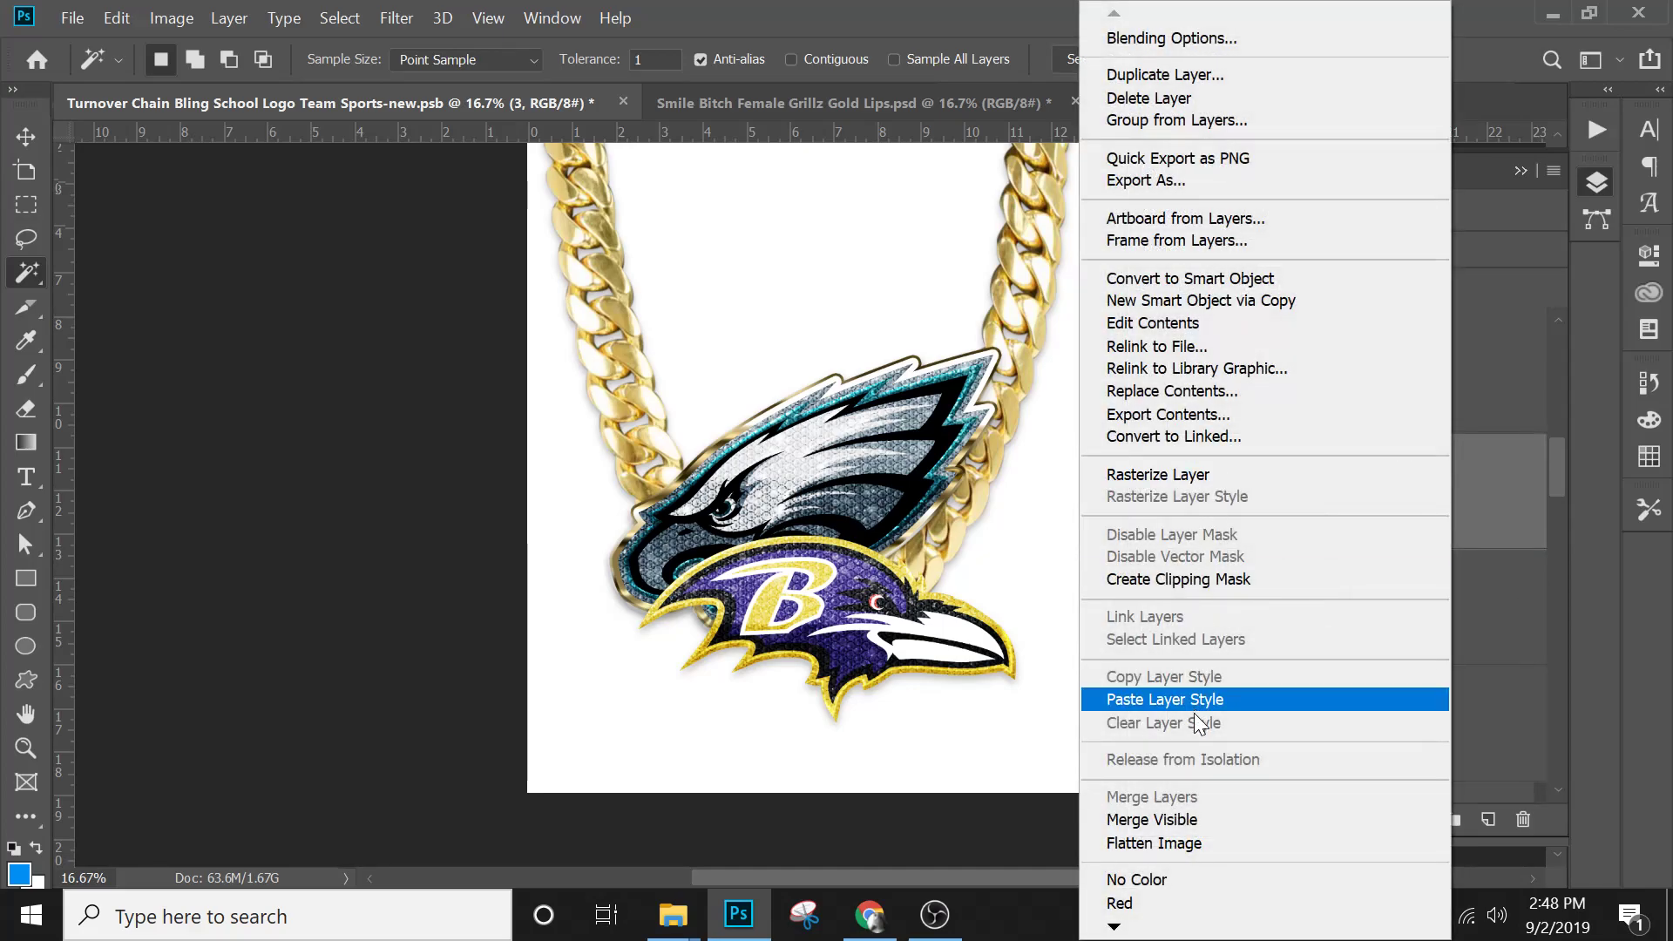
left_click(1196, 700)
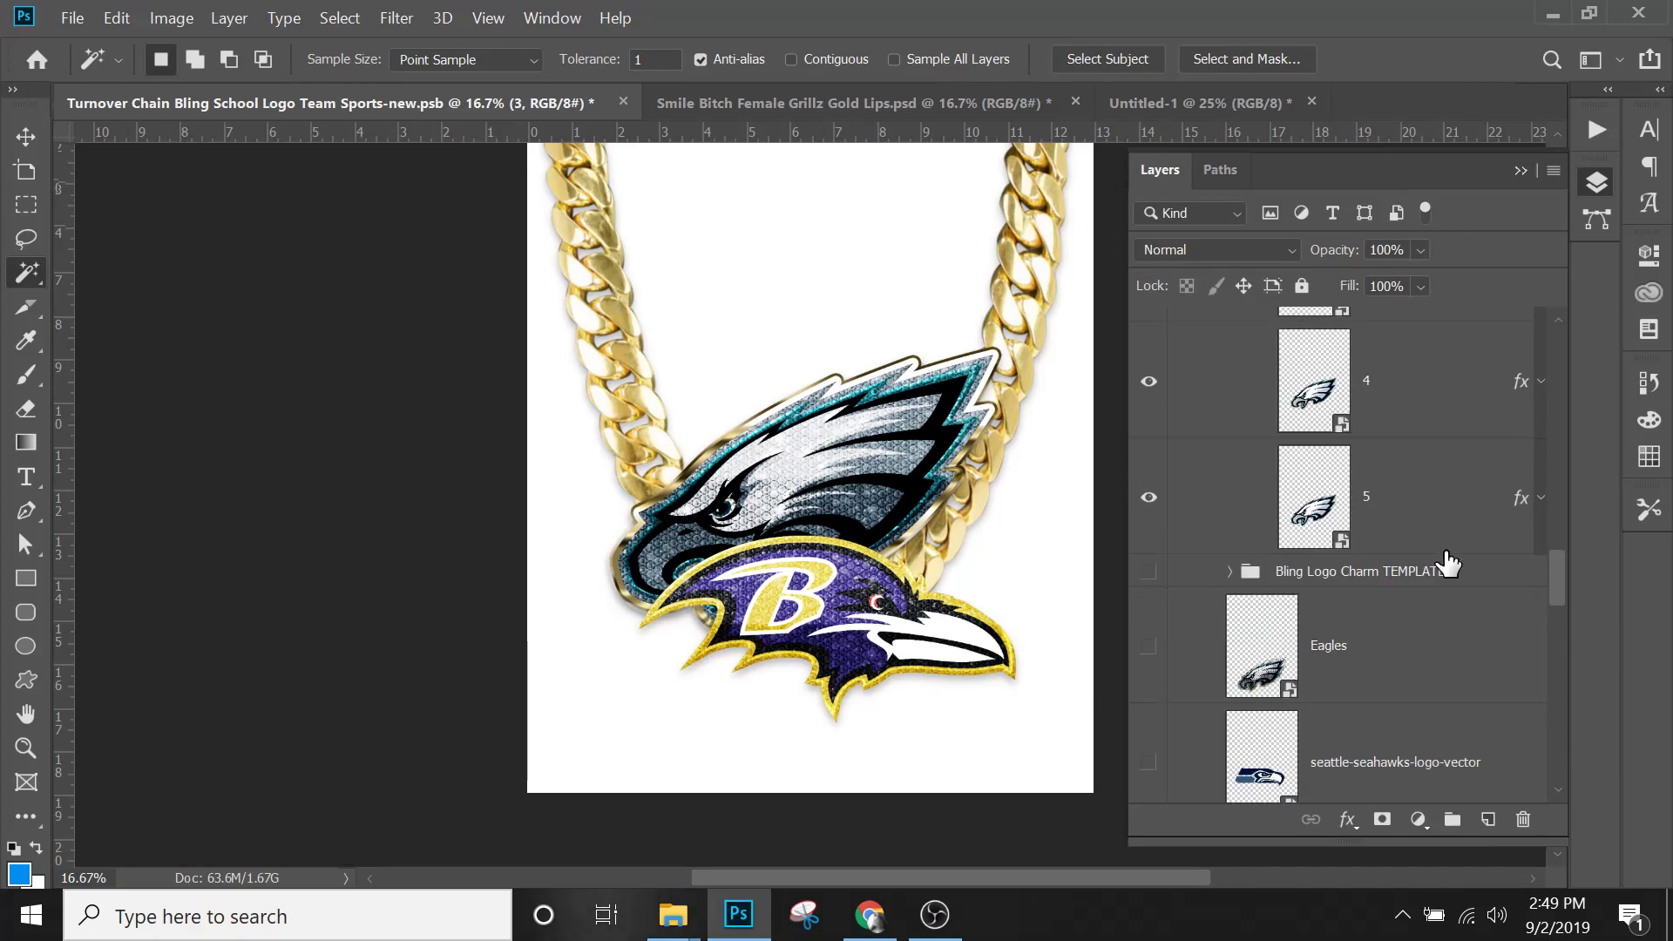
Copy the layer style of Eagles layer 4 for Ravens layer 4.
left_click(1386, 386)
right_click(1441, 392)
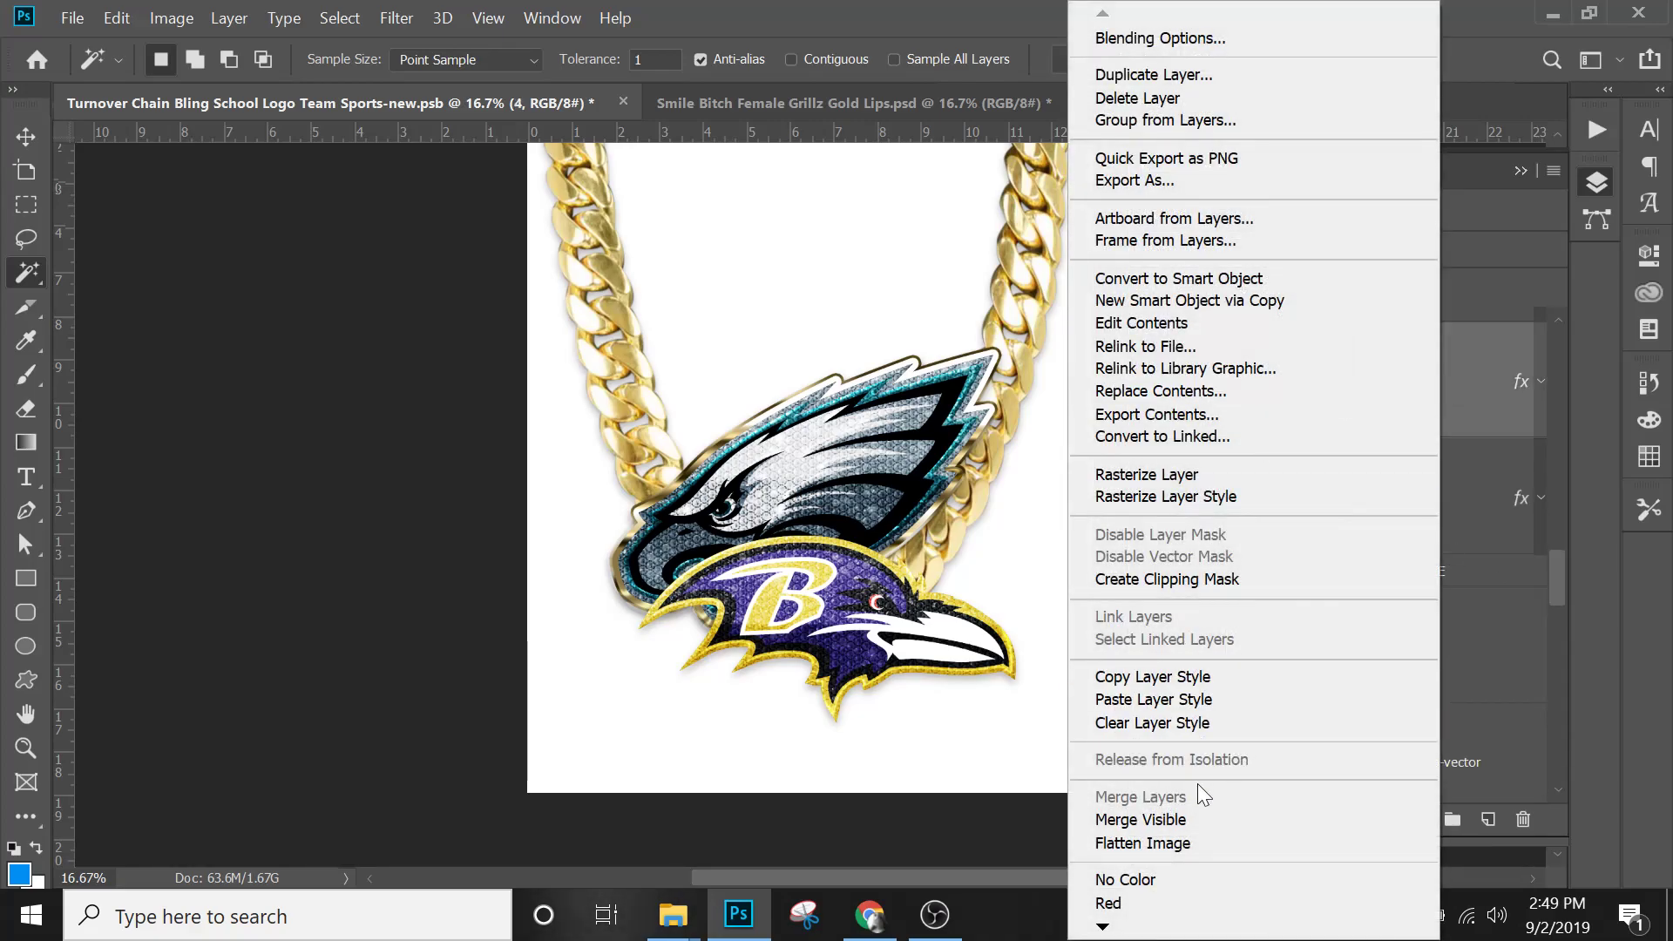
left_click(1184, 677)
scroll(1418, 566, "up", 6)
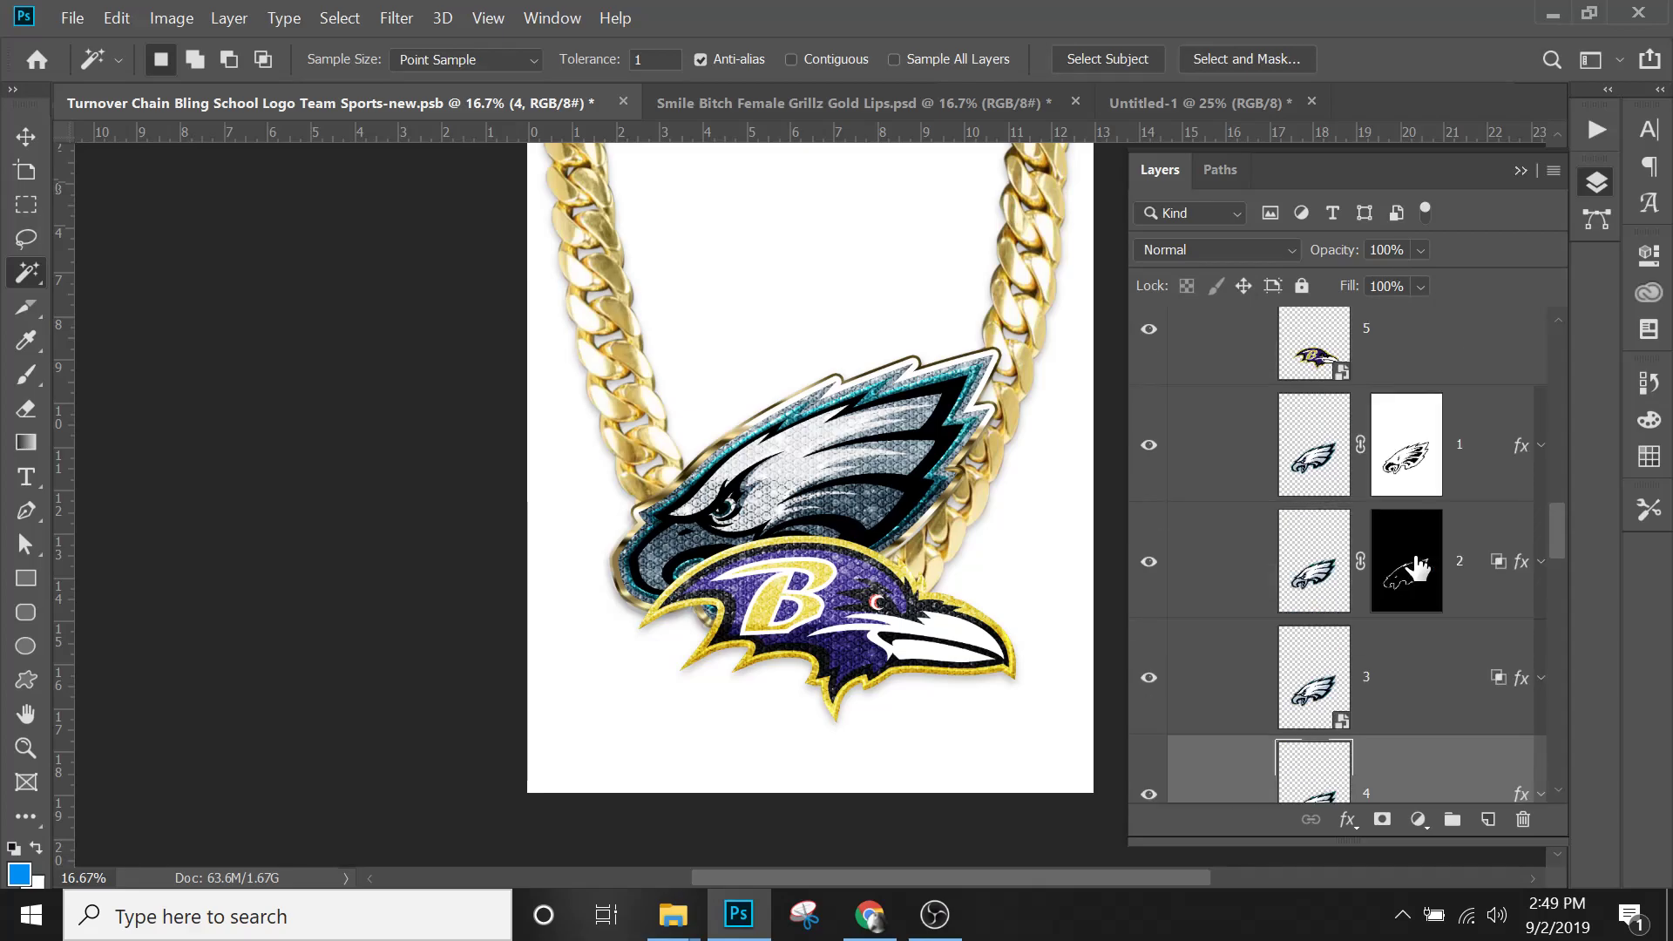
Paste the copied layer style onto layer 4 of the Ravens logo.
left_click(1396, 434)
right_click(1413, 438)
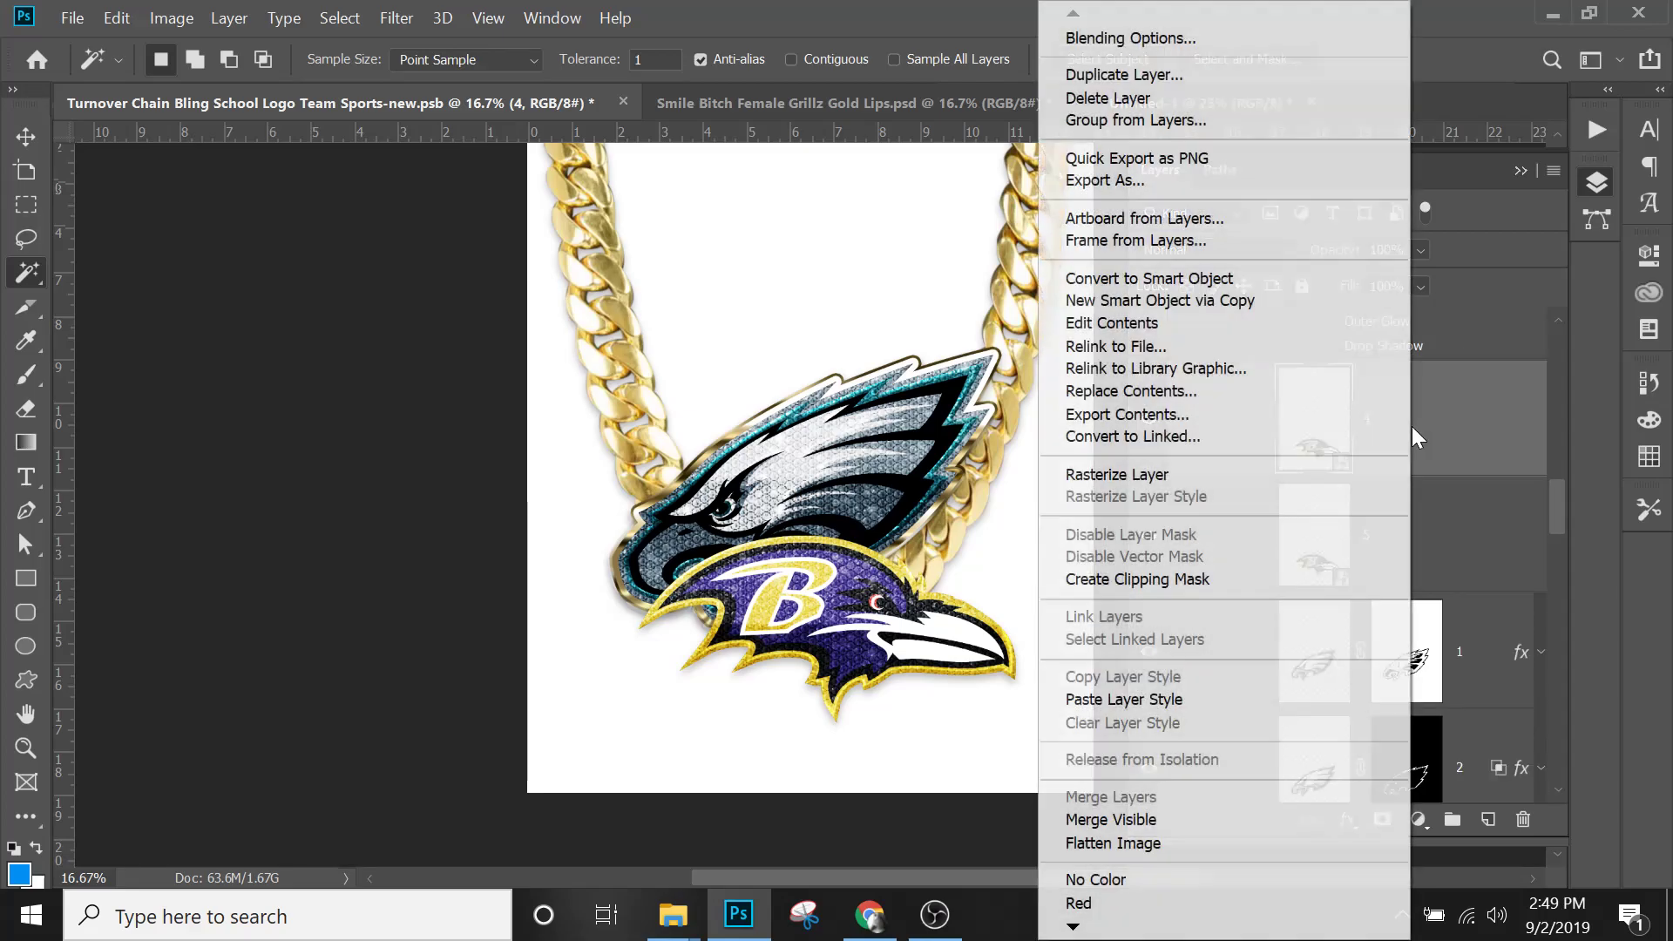
left_click(1214, 695)
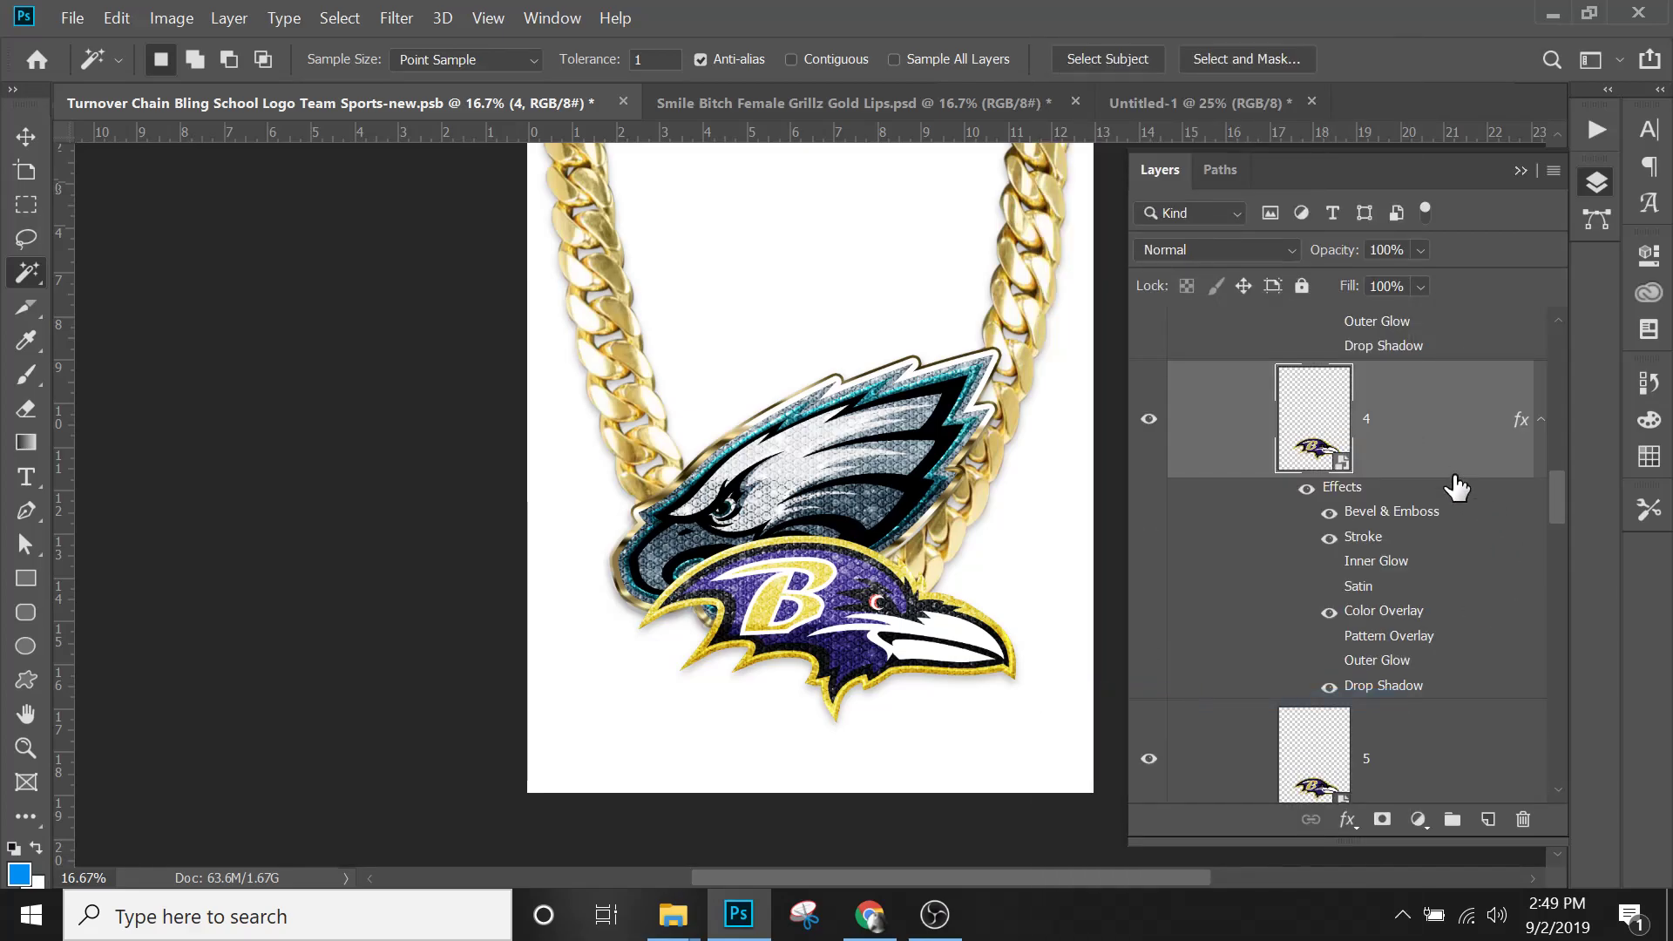
Copy the layer style of Eagles logo layer 5 and paste it onto Ravens logo layer 5.
scroll(1391, 688, "down", 5)
scroll(1389, 688, "down", 3)
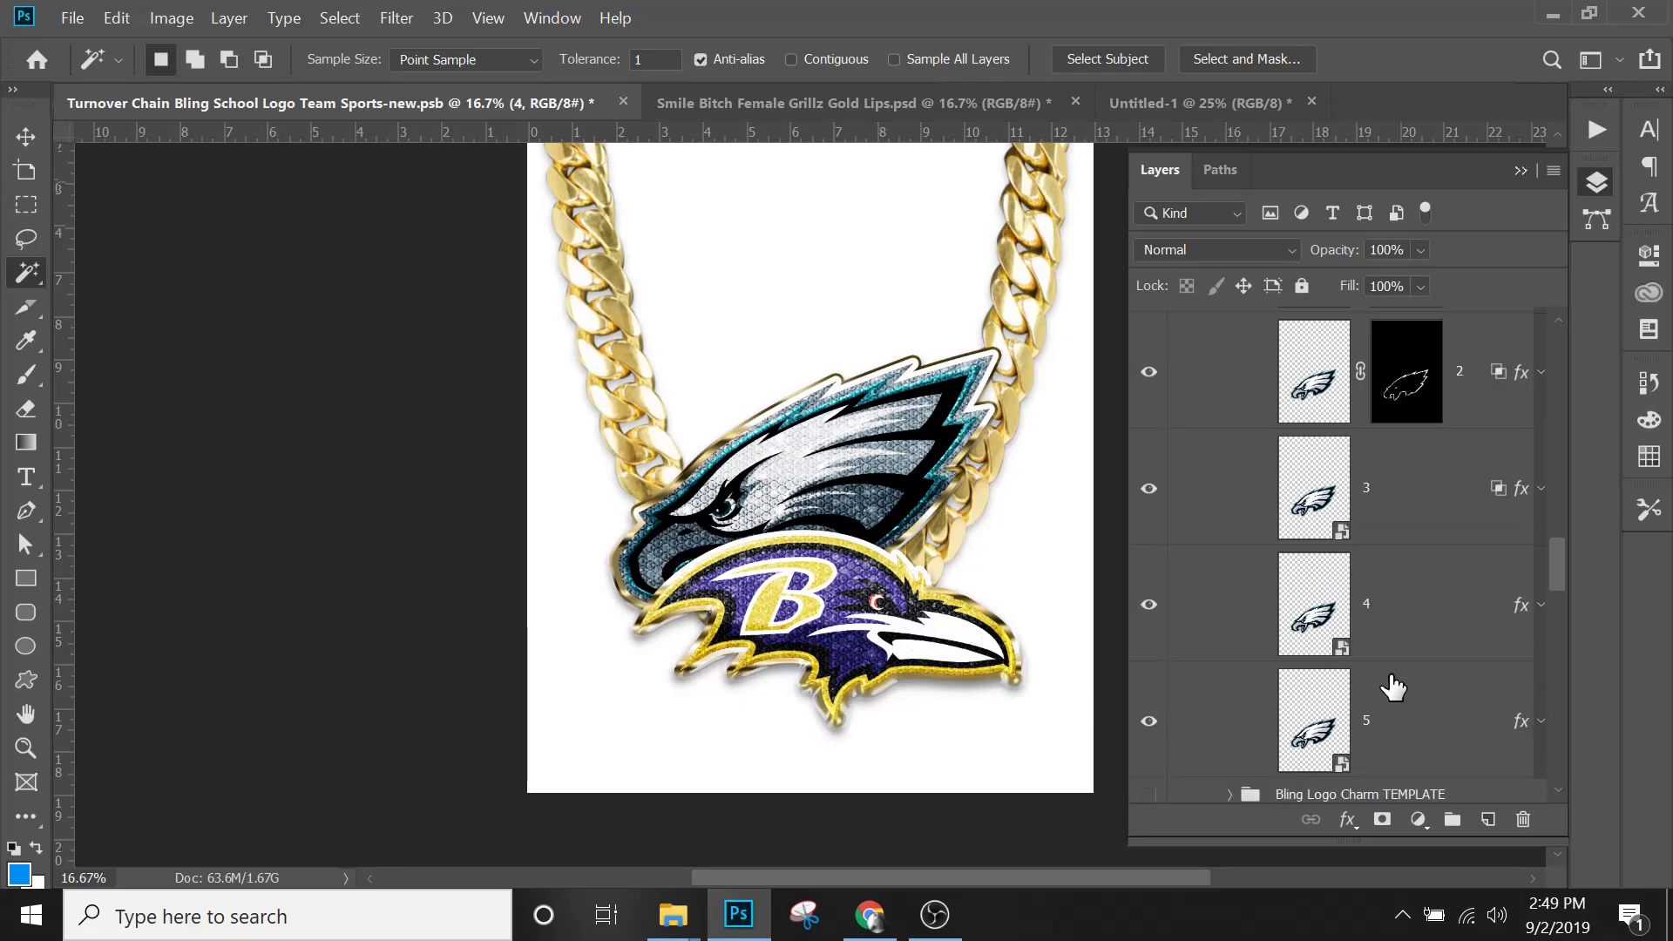
left_click(1438, 698)
right_click(1430, 724)
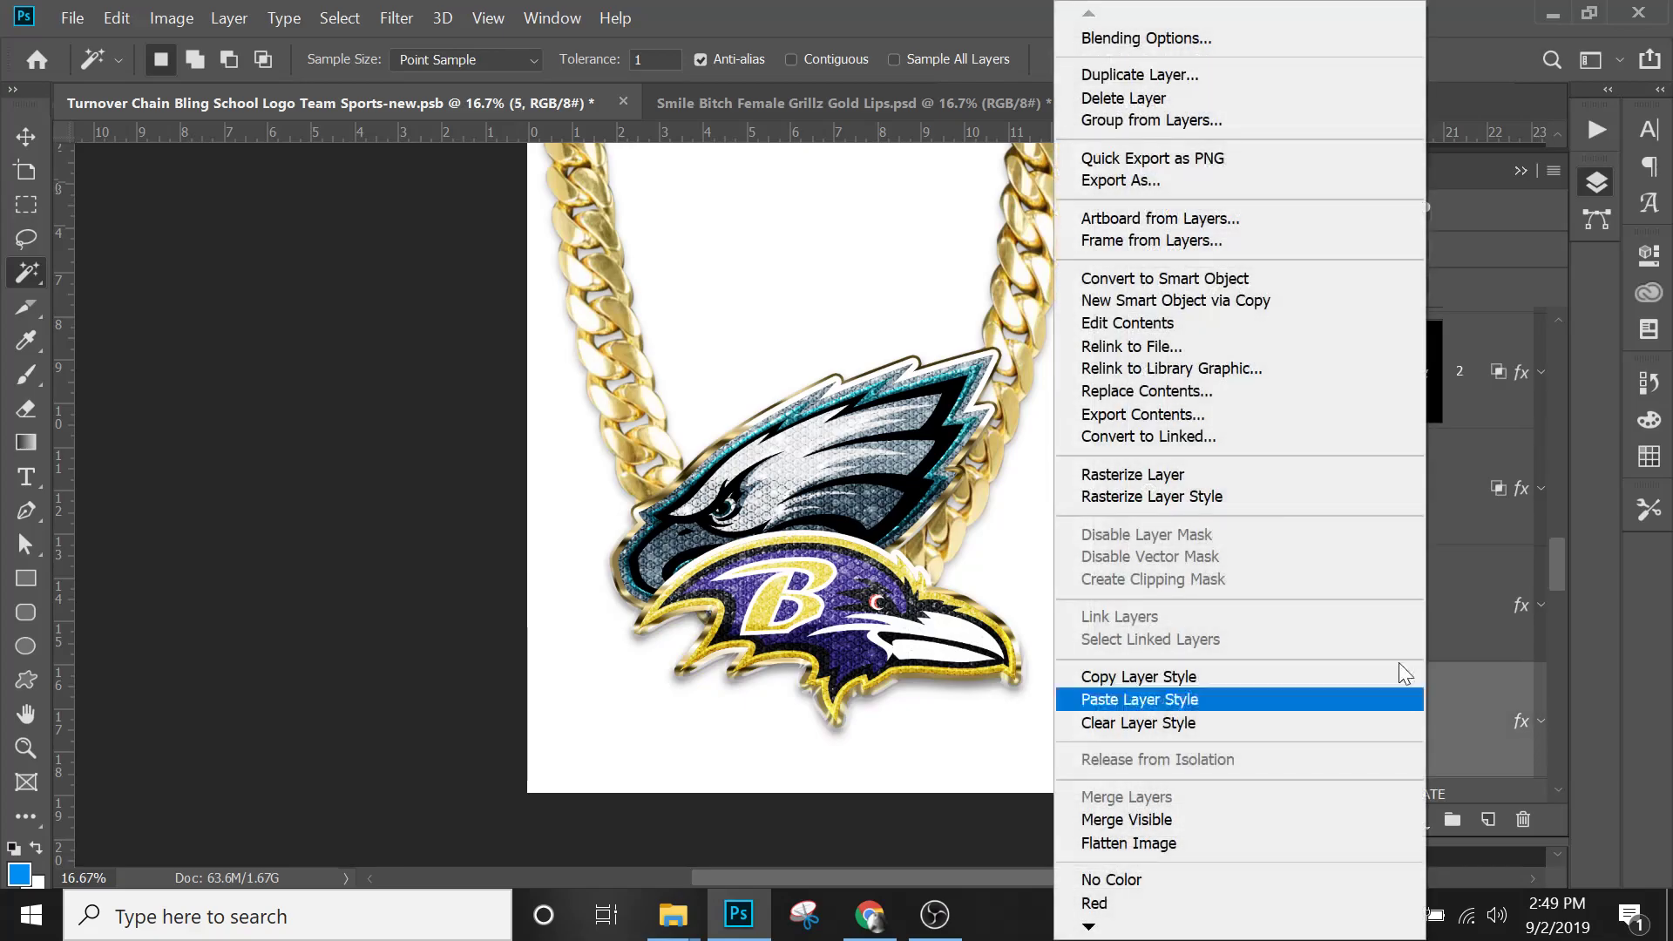
left_click(1211, 680)
scroll(1440, 552, "up", 4)
scroll(1440, 552, "up", 4)
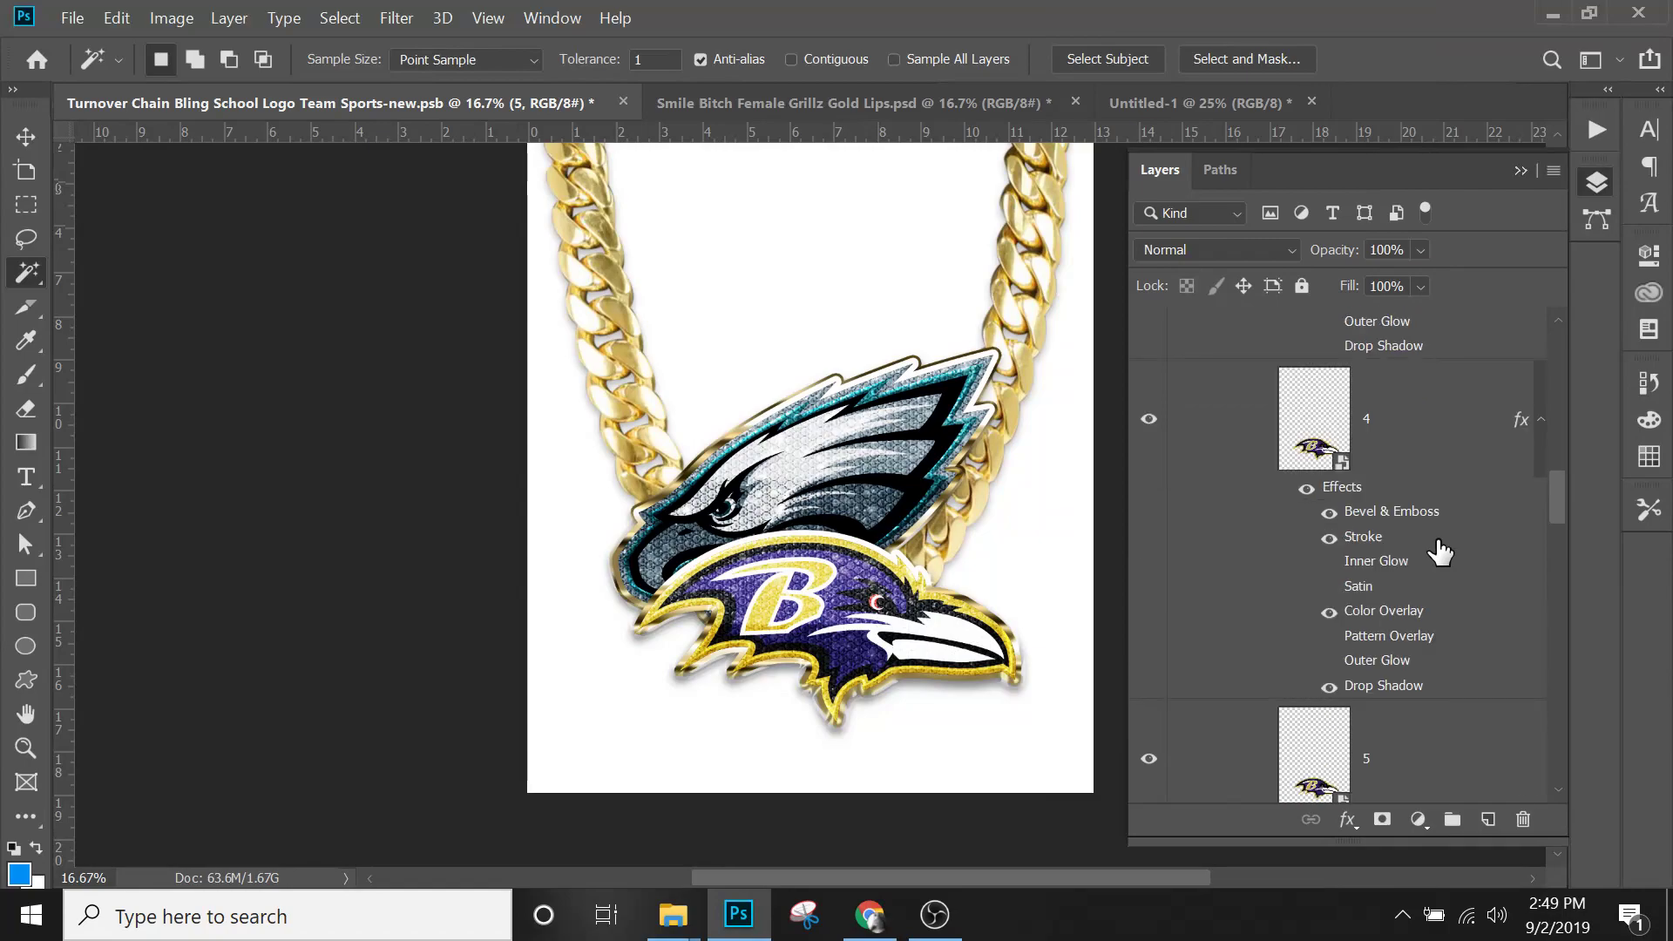
scroll(1440, 553, "down", 4)
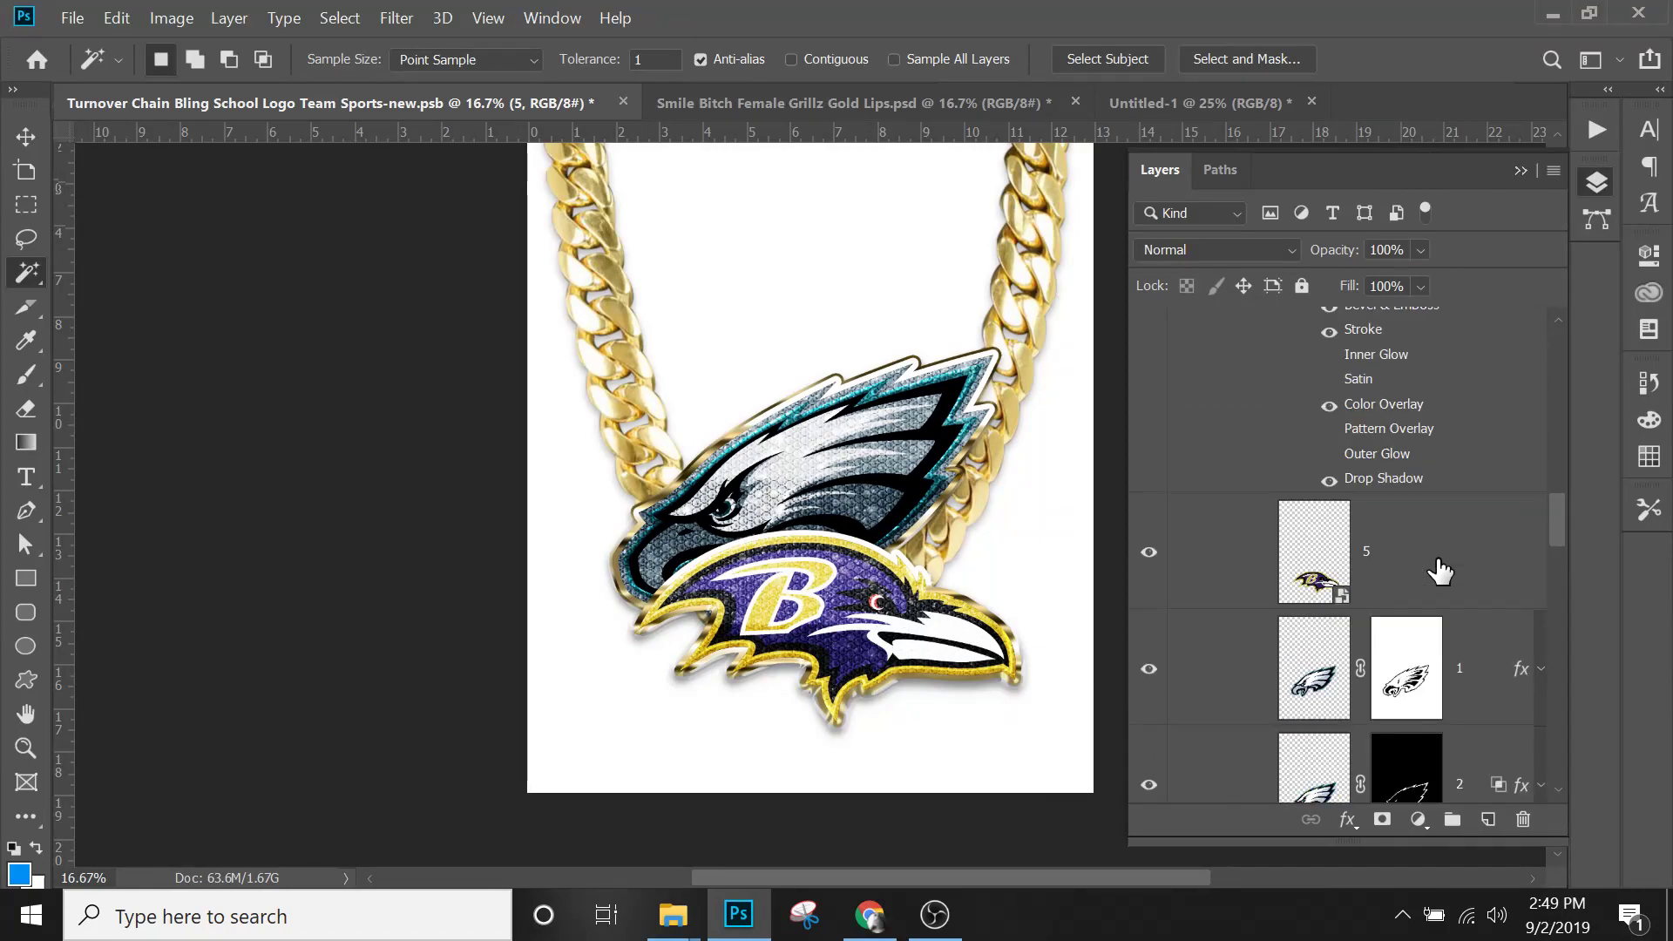
right_click(1438, 562)
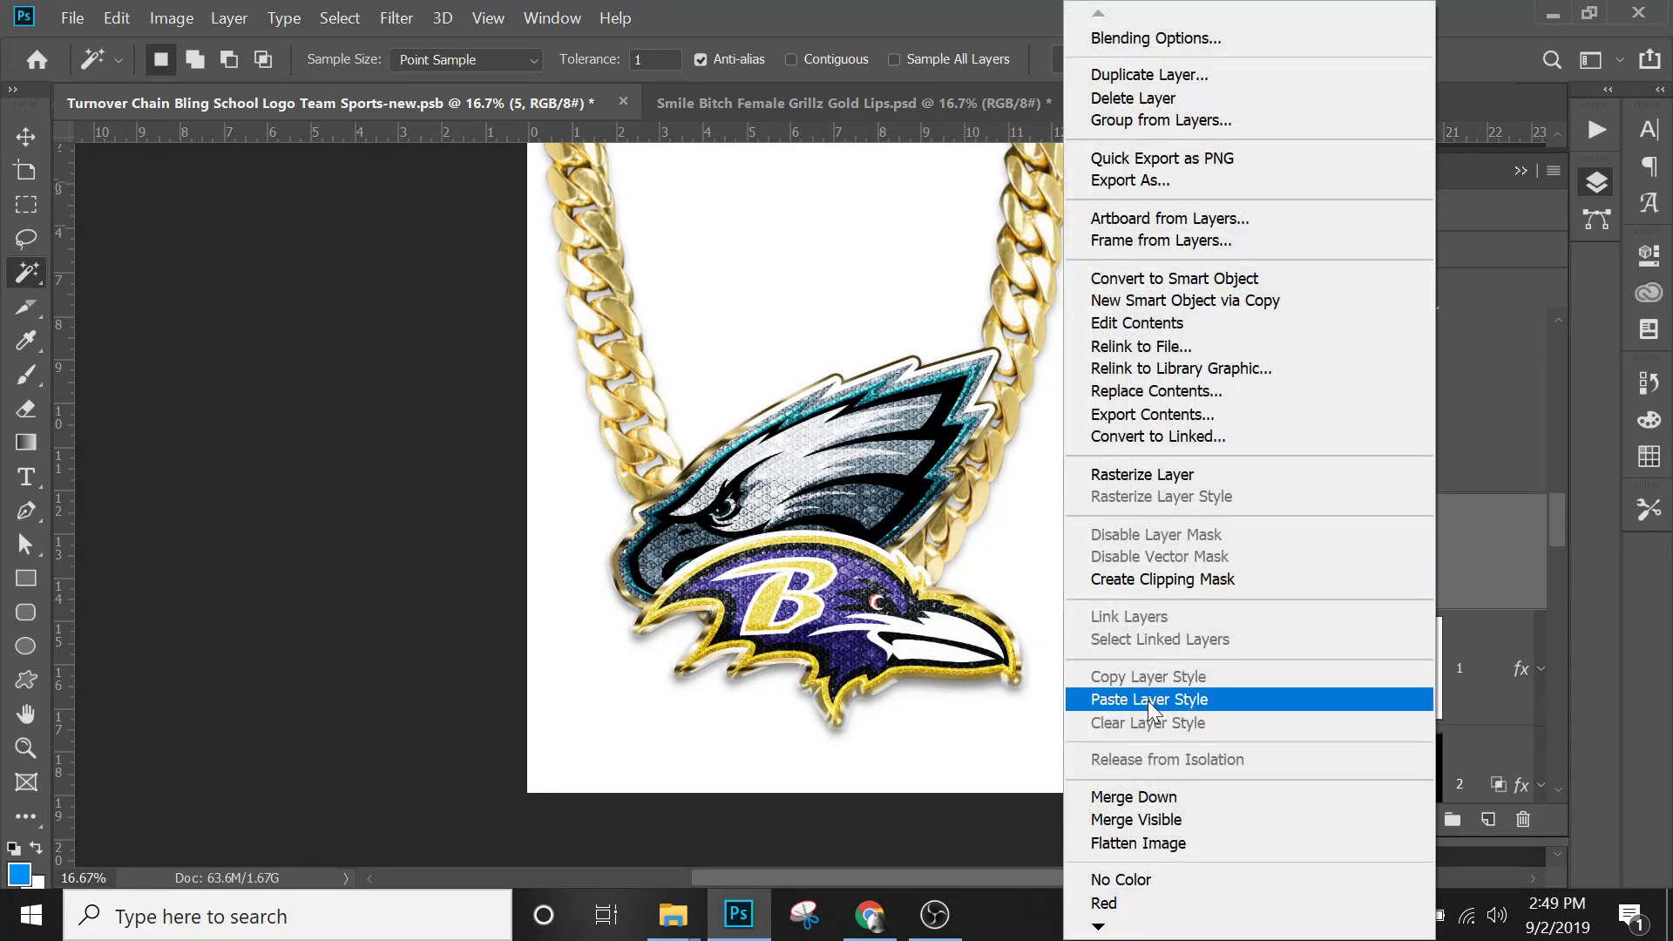
left_click(1148, 700)
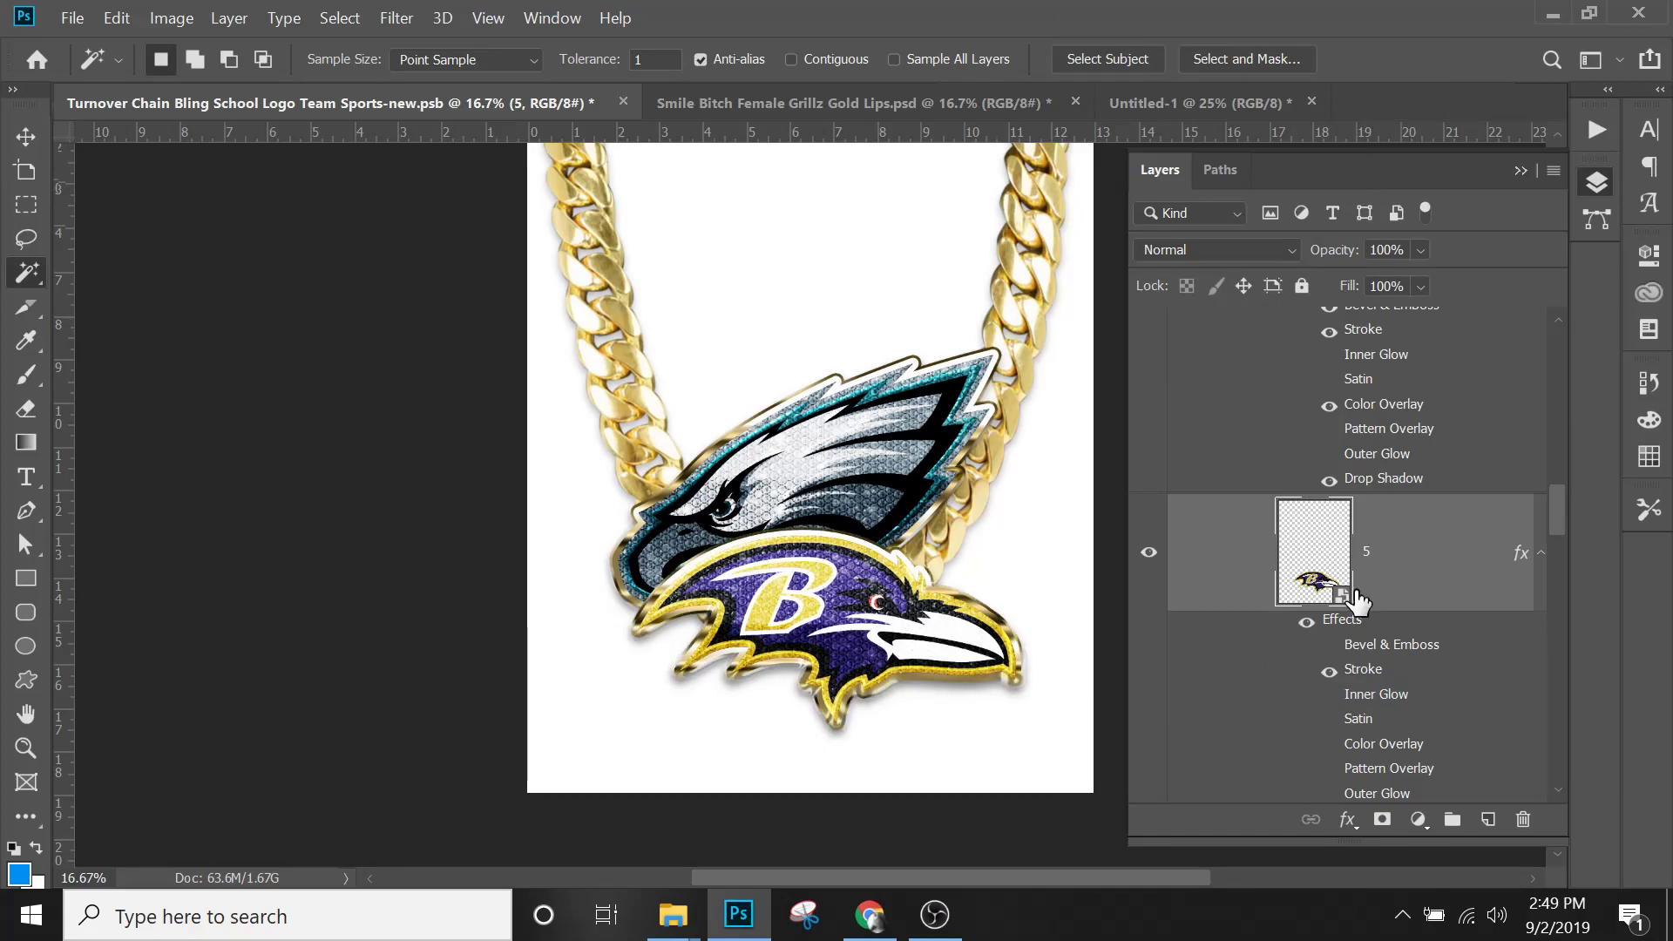
Delete layers 1 to 5 of the Eagles logo.
scroll(1342, 602, "down", 5)
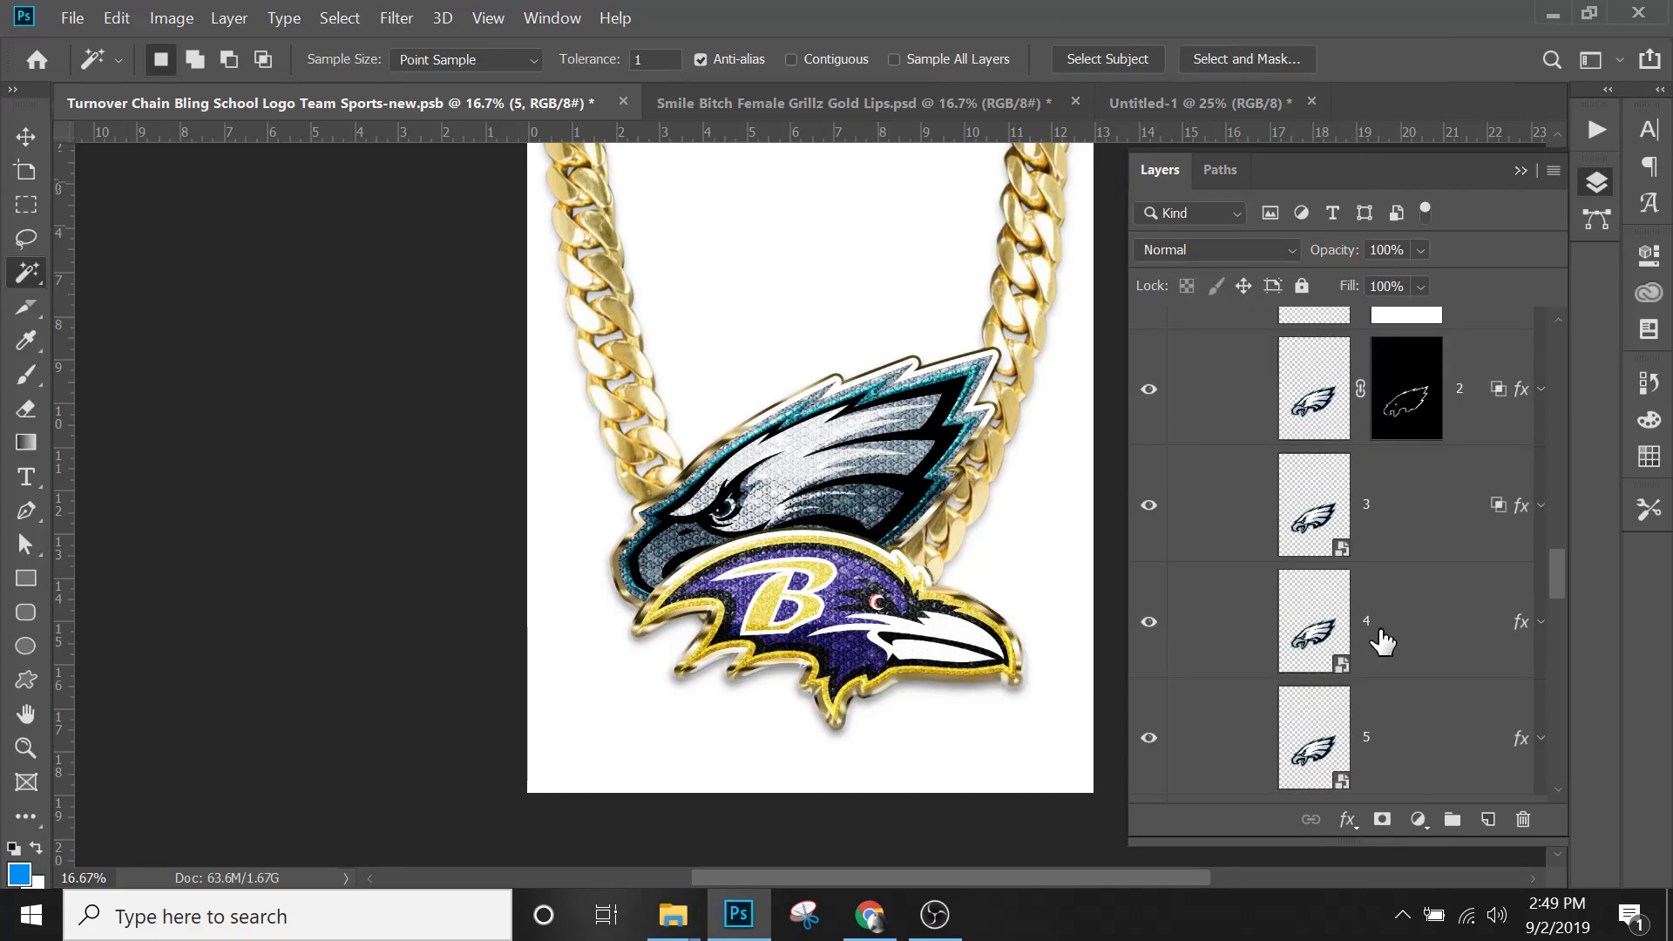
scroll(1381, 641, "down", 4)
left_click(1400, 373)
scroll(1412, 379, "up", 2)
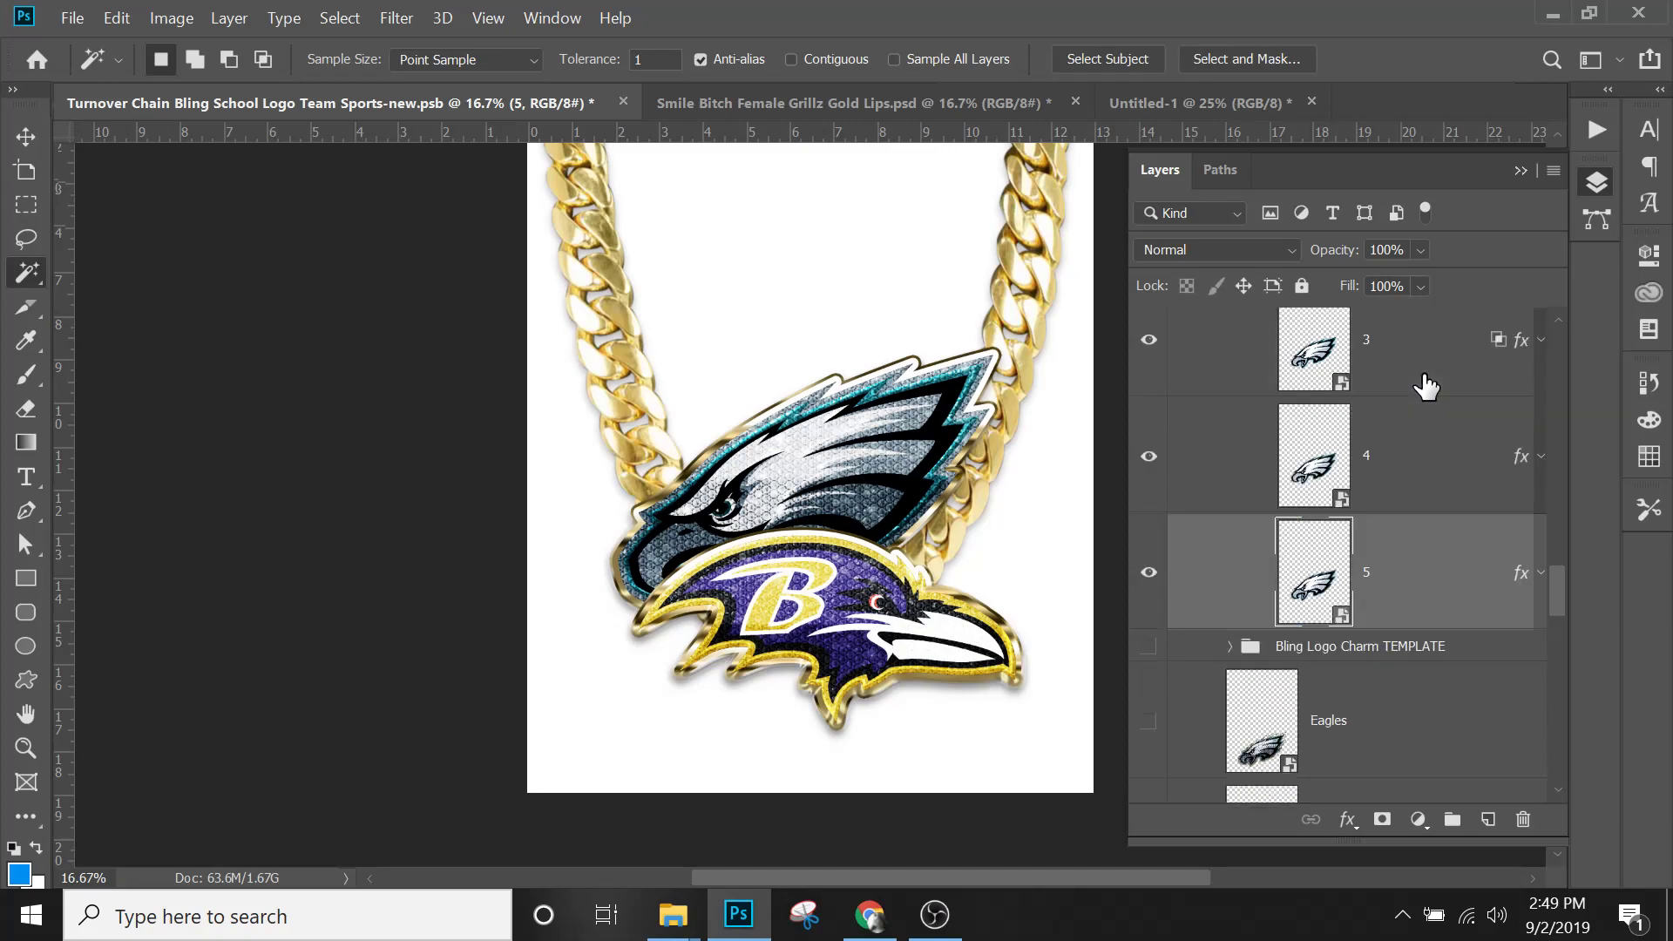
scroll(1427, 386, "up", 4)
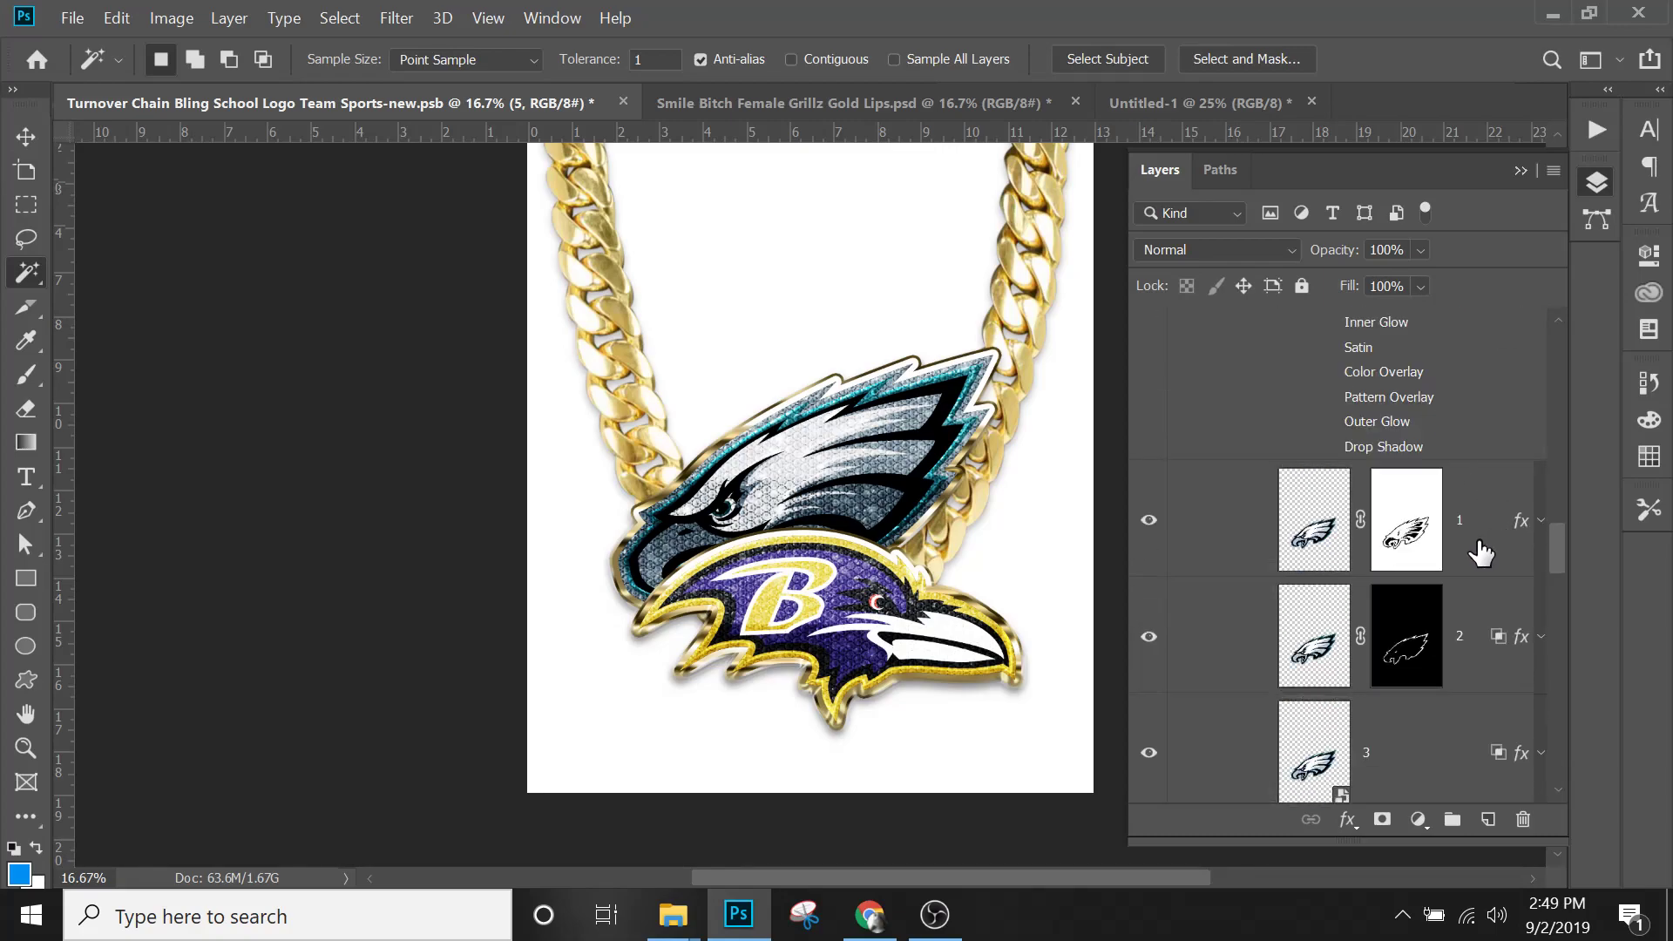
left_click(1479, 552, "shift")
key("Delete")
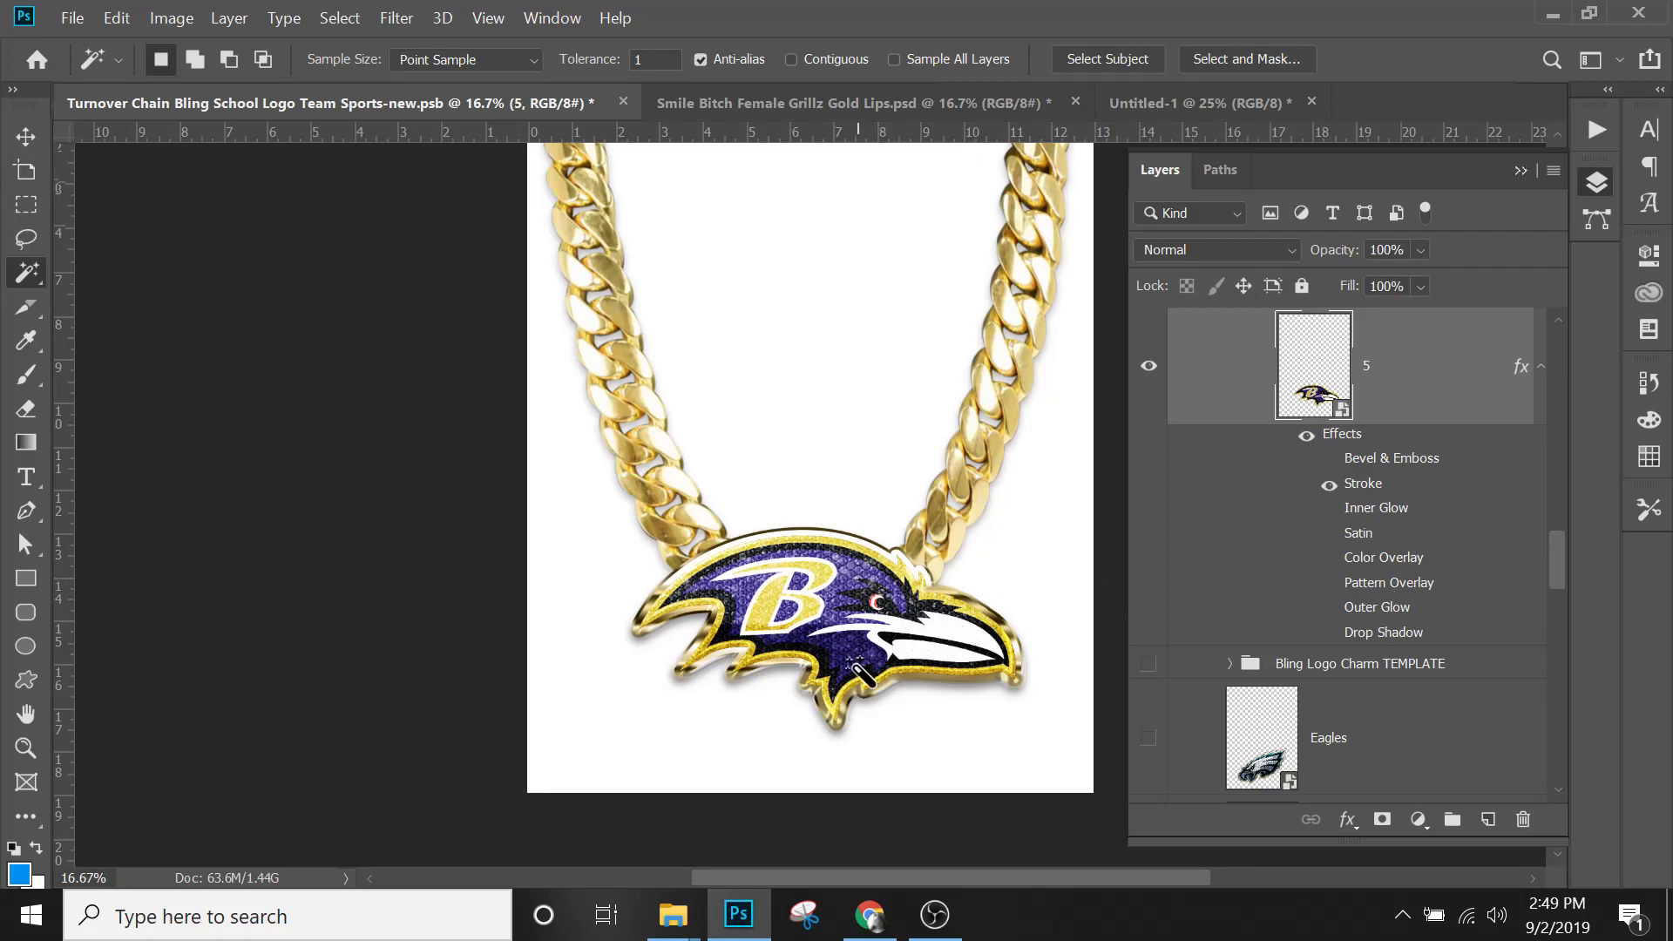
Select layer 1 in the Ravens group and activate the Move tool.
scroll(1501, 514, "up", 5)
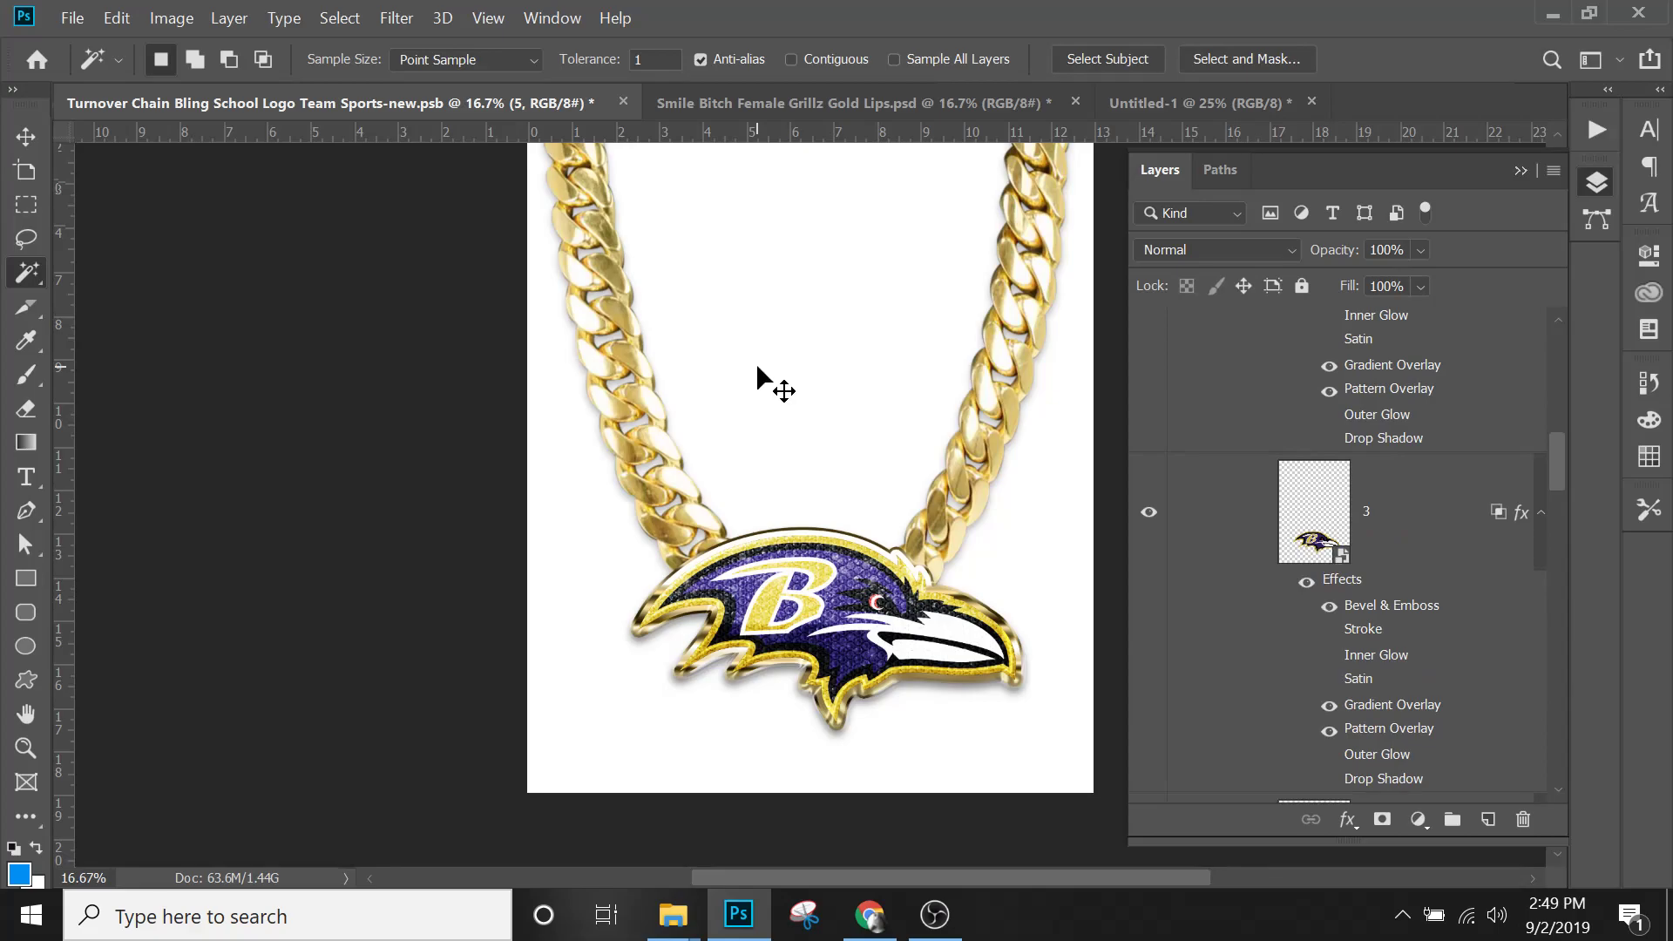
key("ctrl+plus")
key("ctrl+plus")
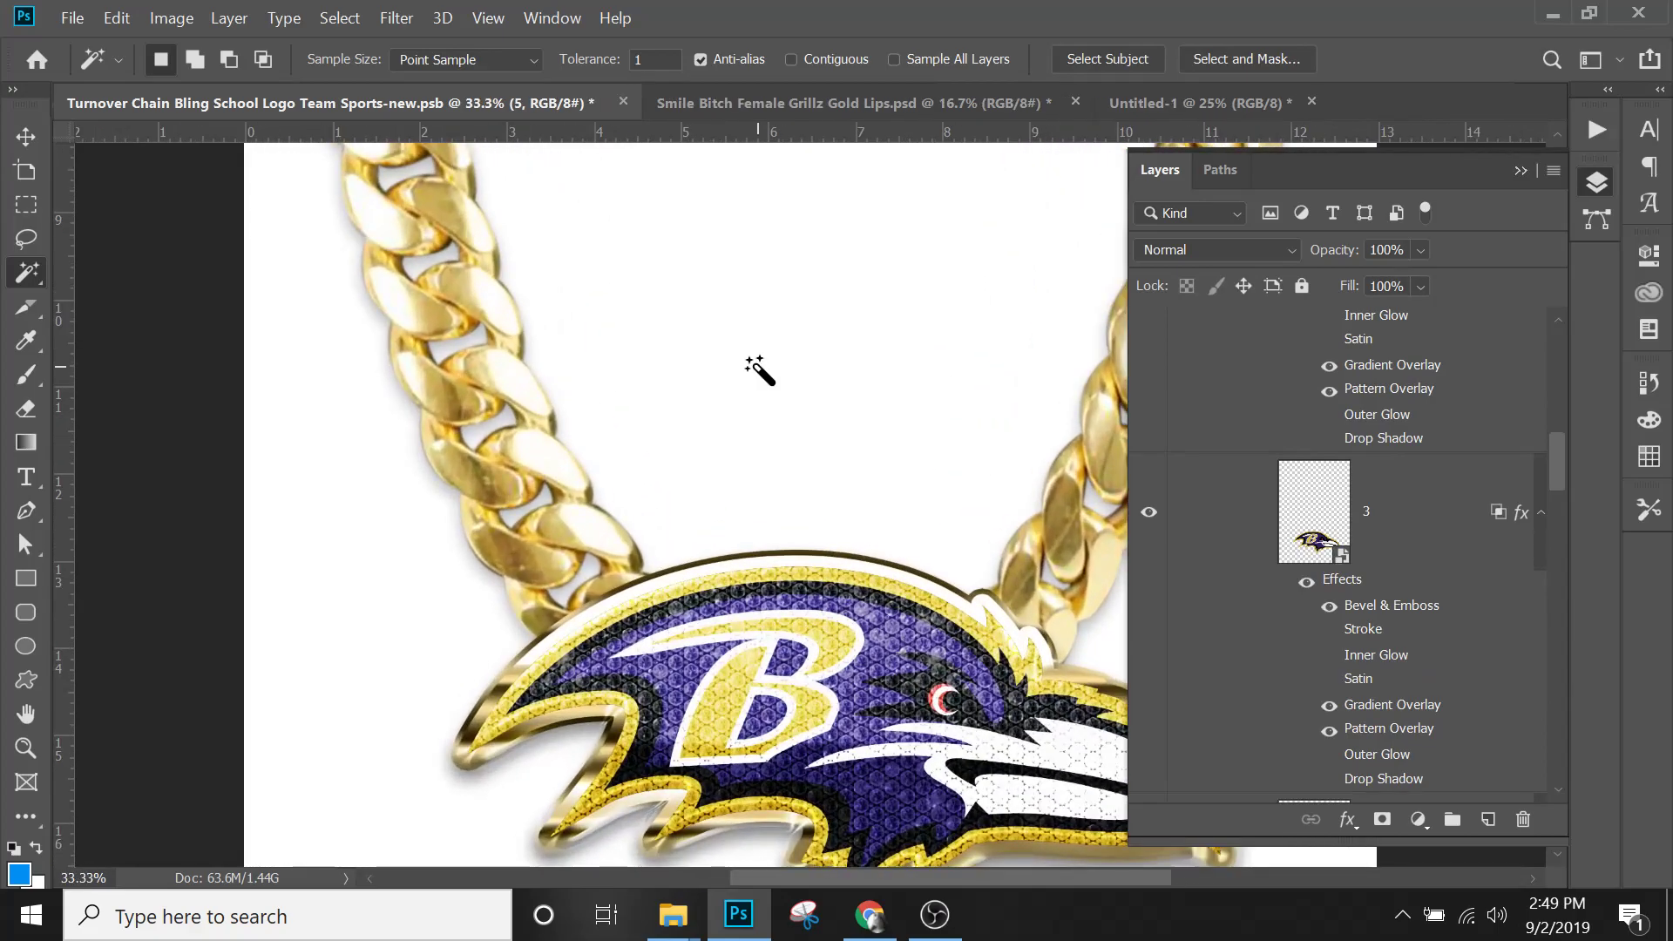
key("ctrl+plus")
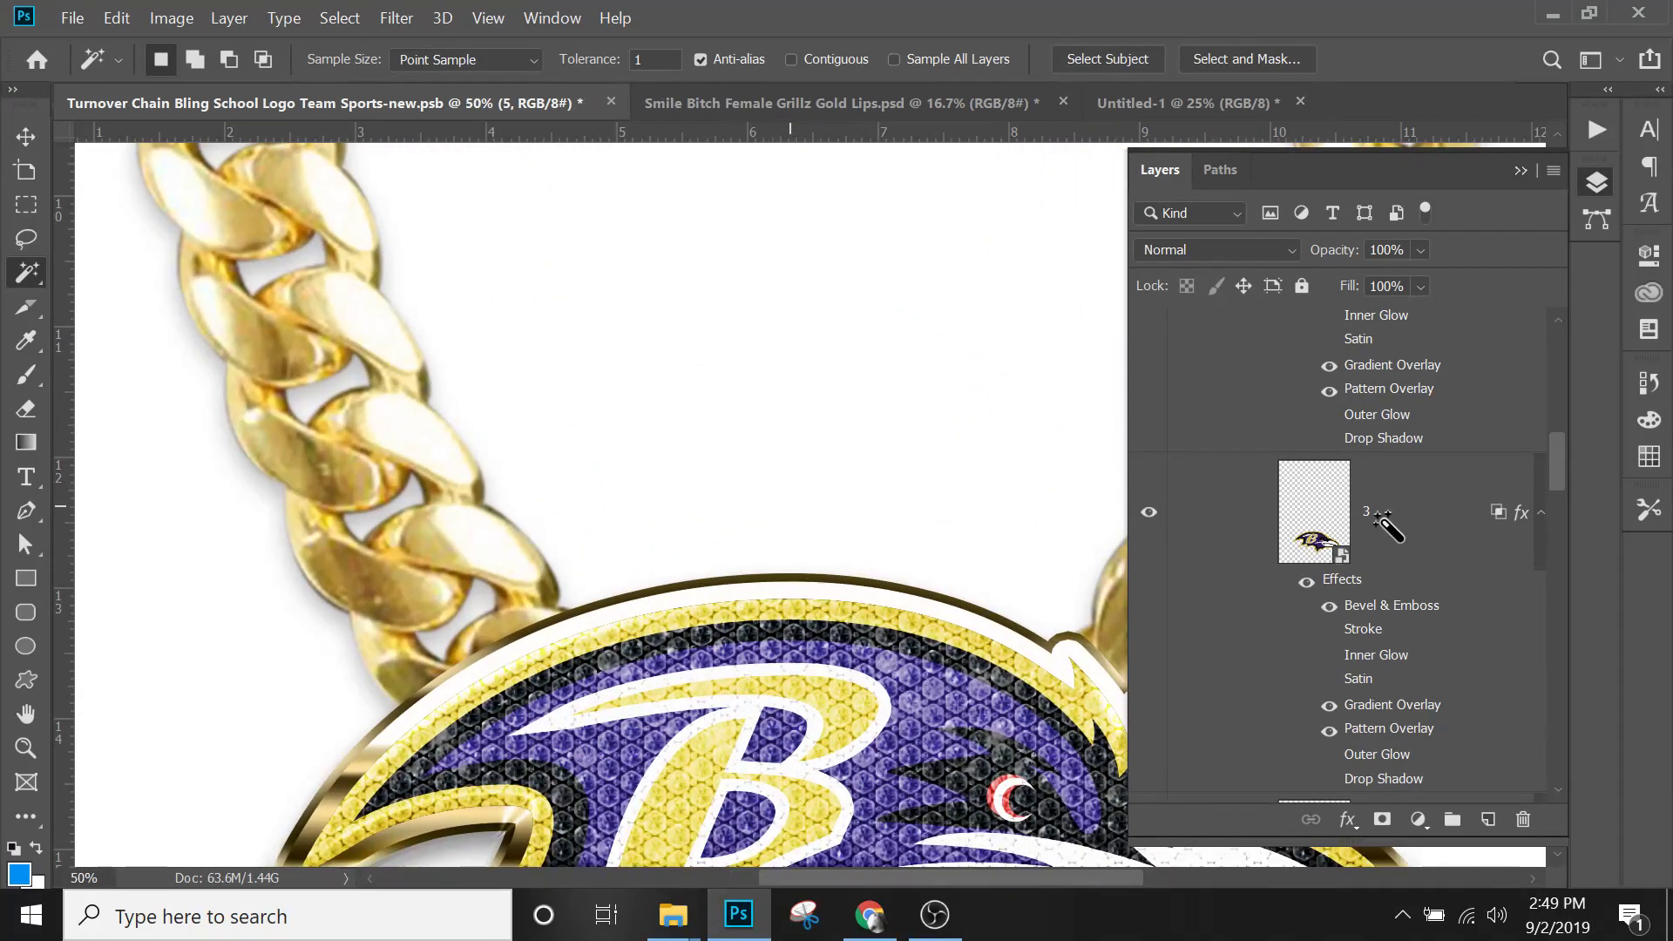
scroll(1381, 515, "up", 3)
left_click(1386, 542)
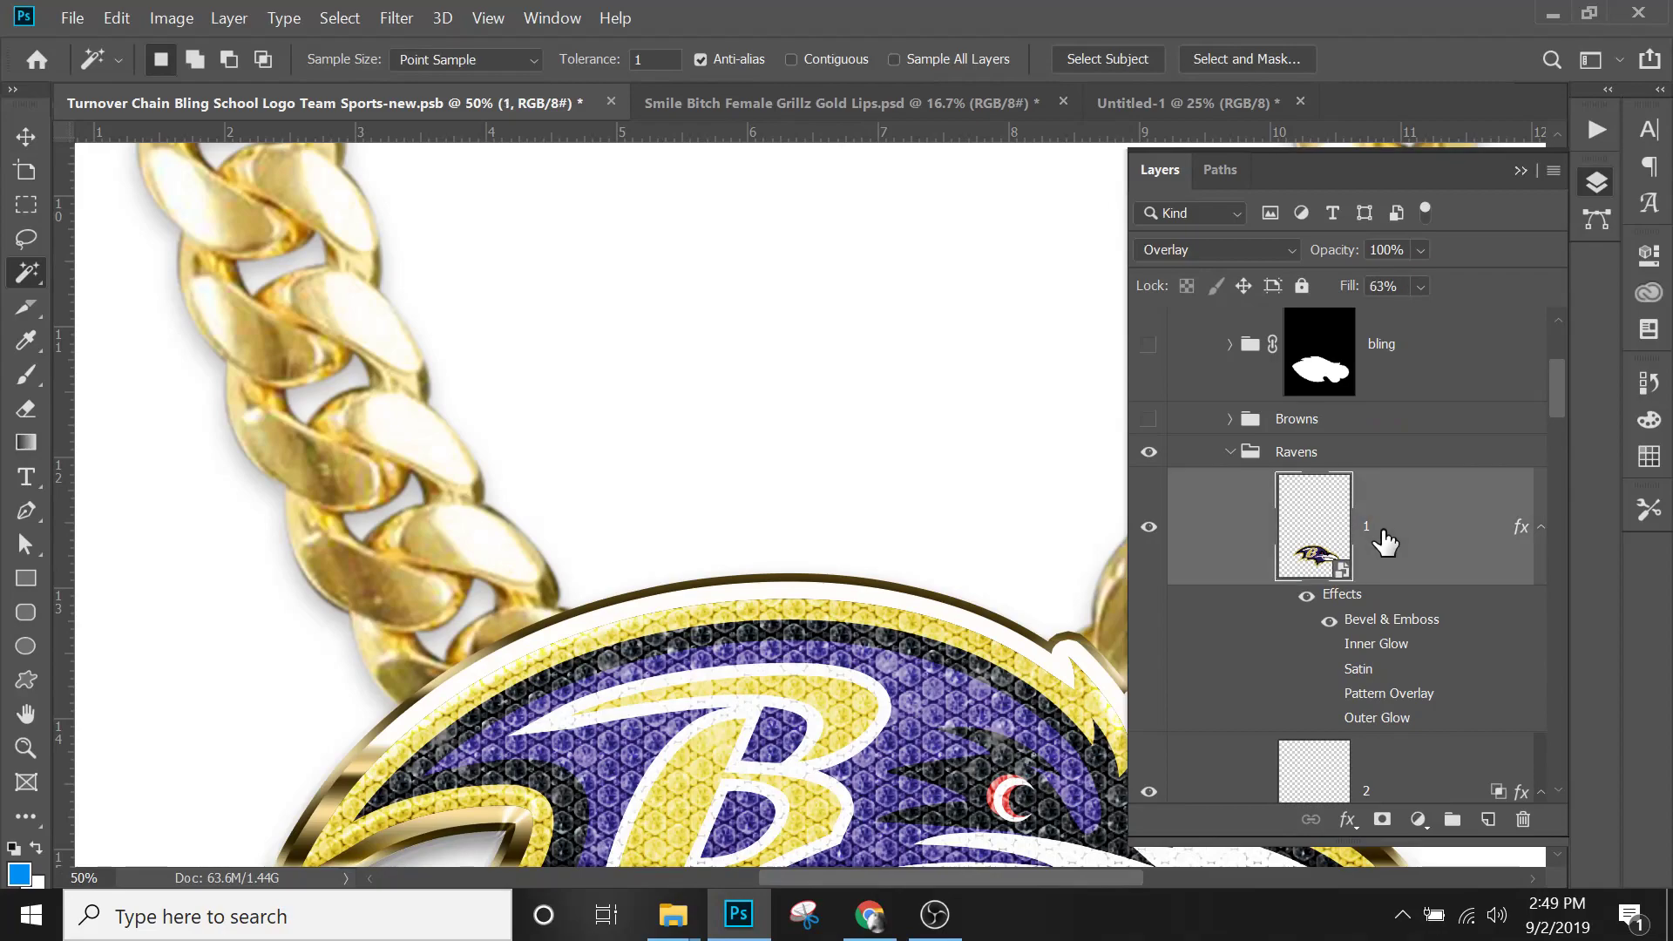
left_click(24, 134)
left_click_drag(790, 655, 686, 403)
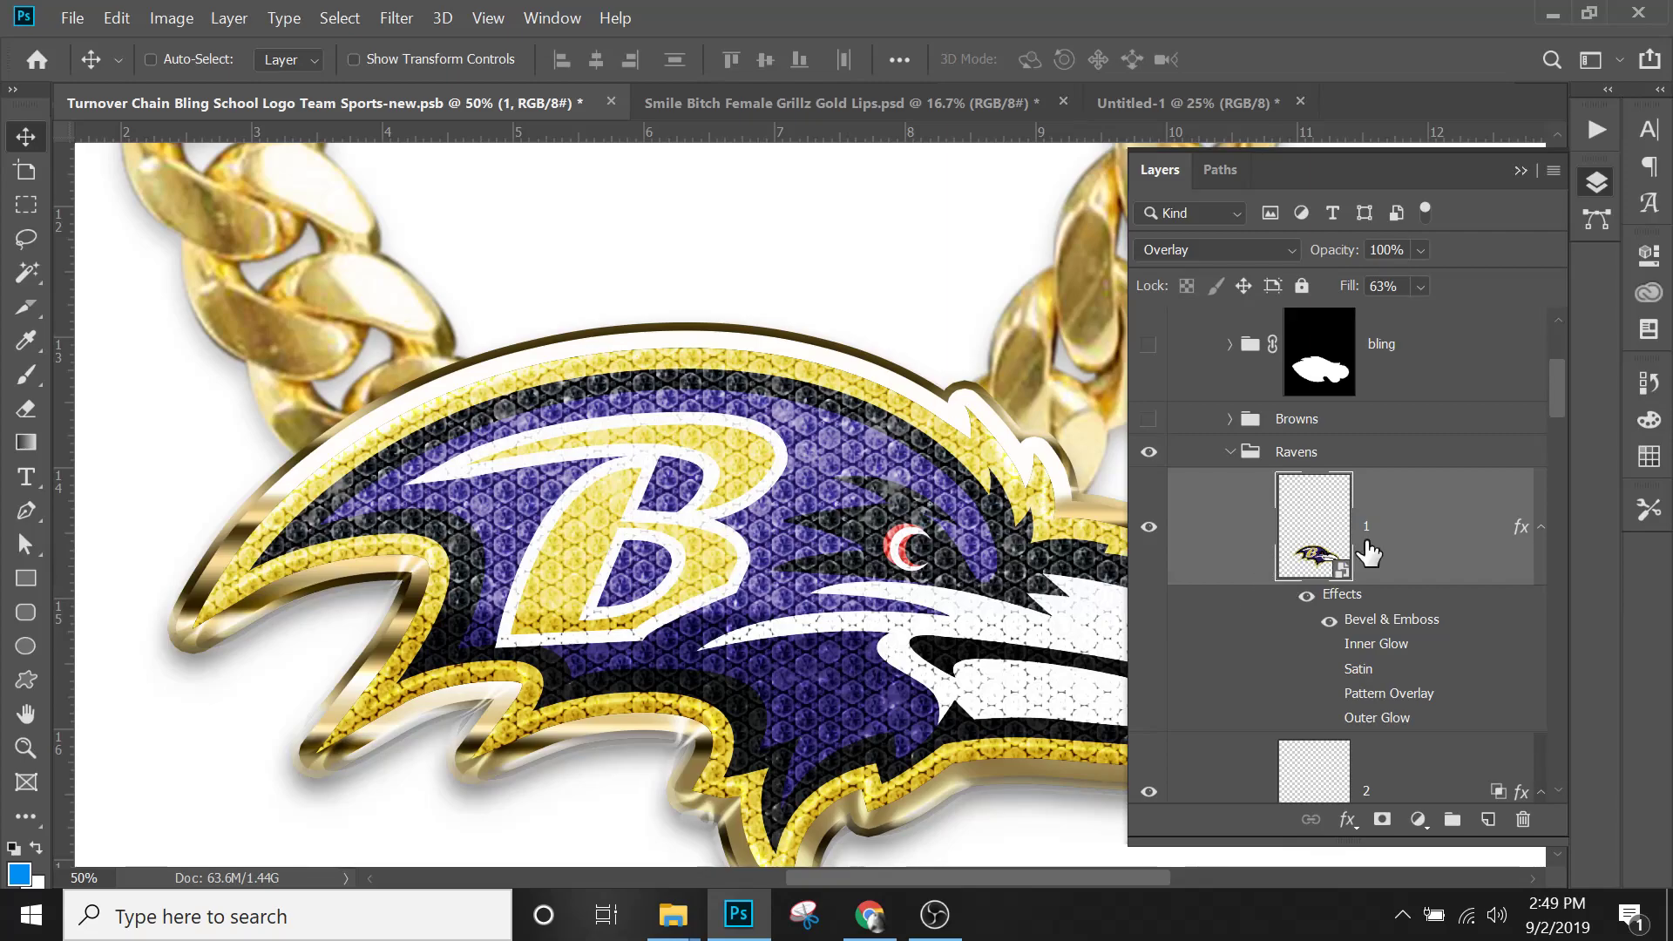
Collapse the effects lists of layers 1 to 5 in the Ravens group.
left_click(1540, 525)
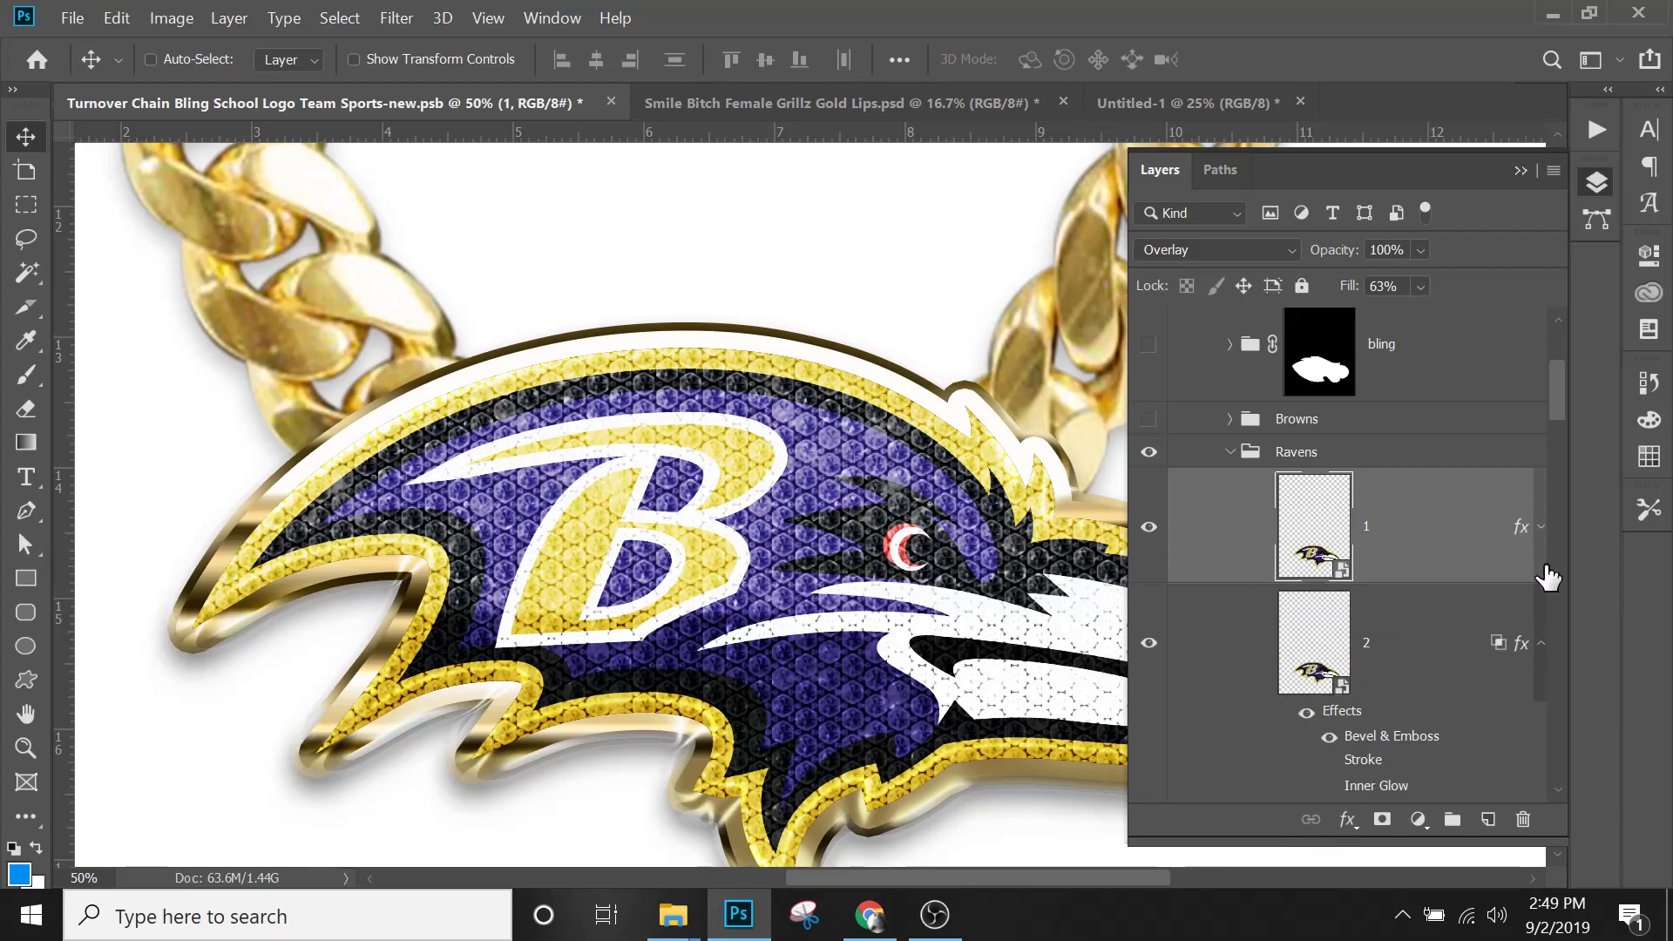
left_click(1540, 643)
scroll(1486, 654, "down", 3)
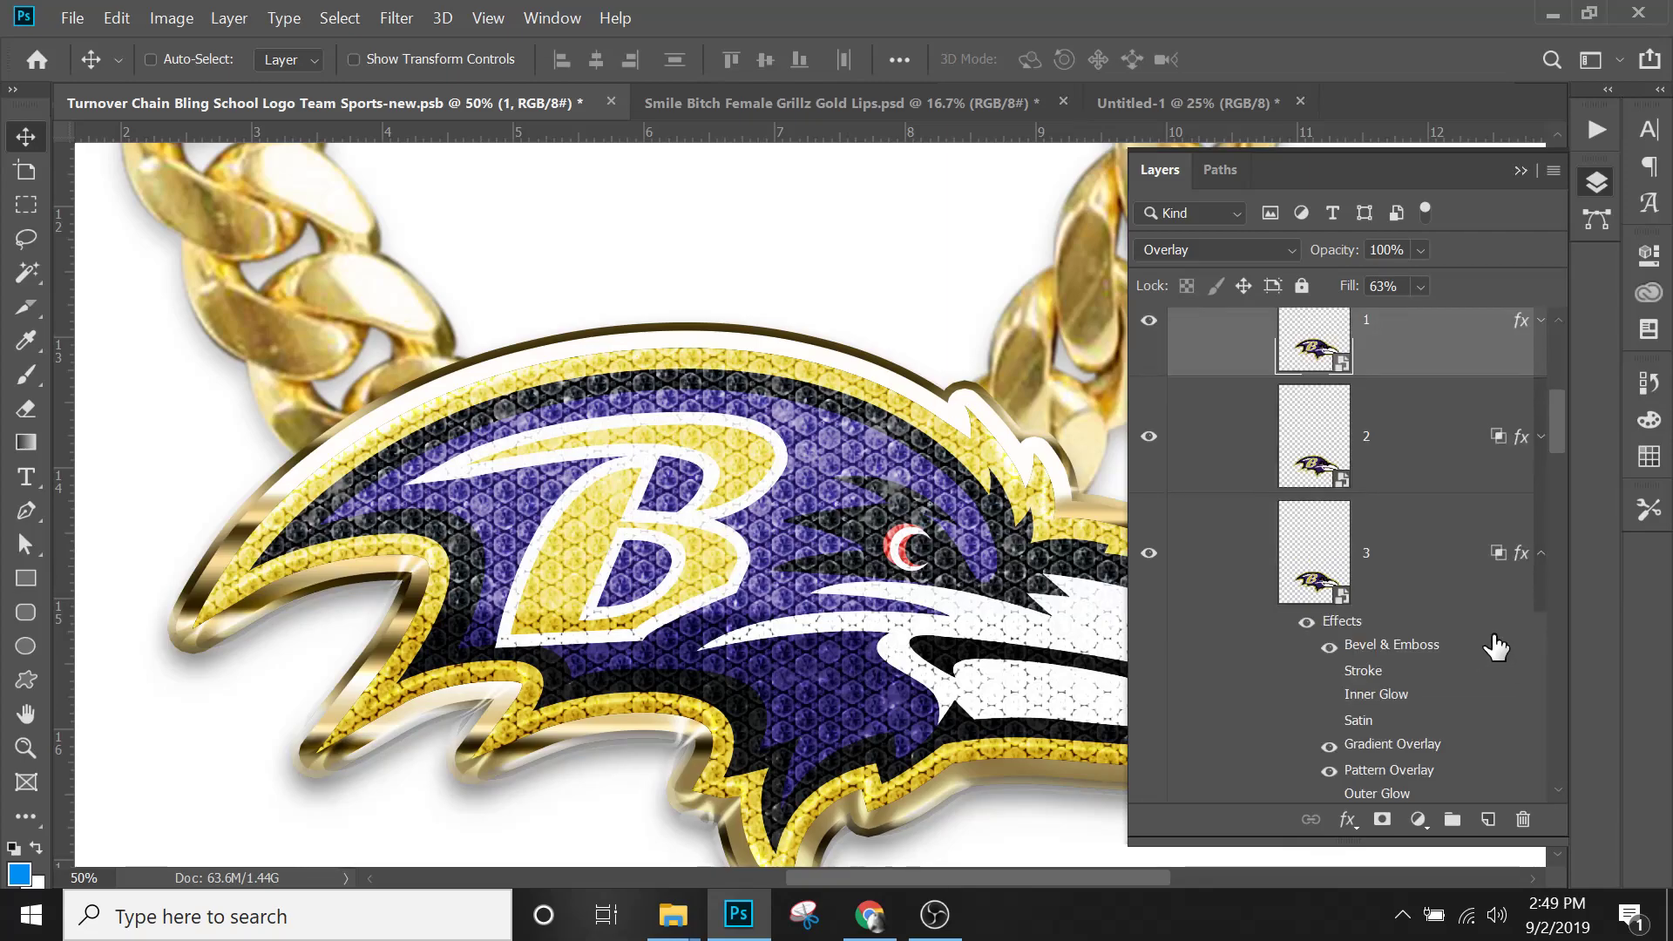
left_click(1541, 554)
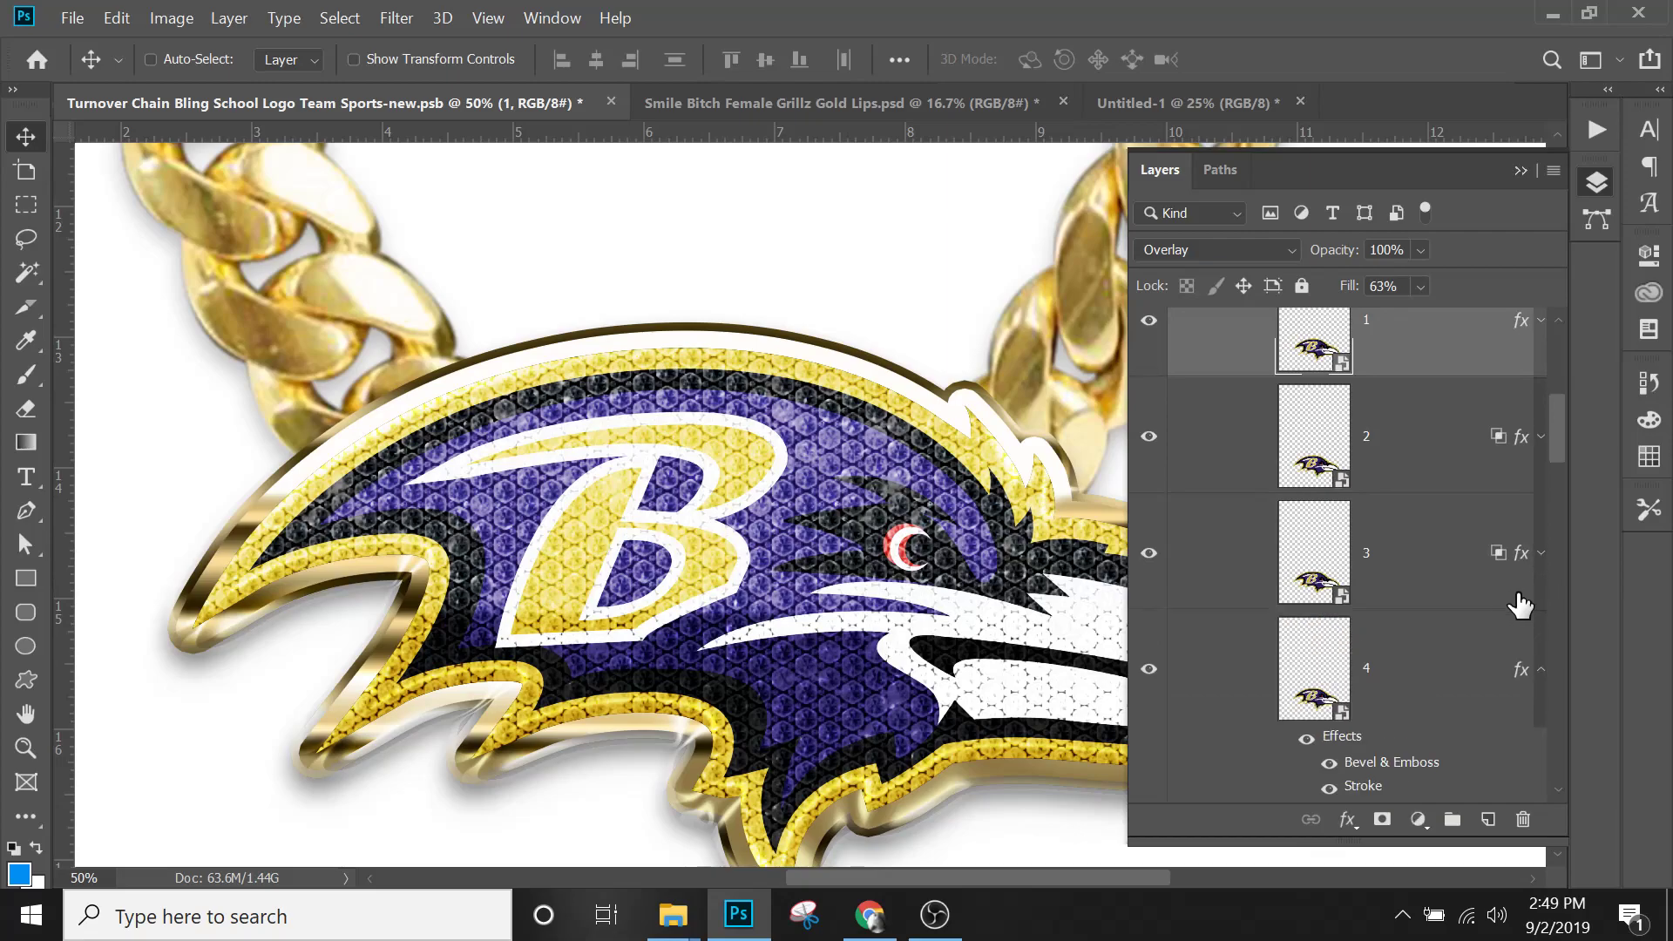
left_click(1541, 669)
scroll(1482, 632, "down", 2)
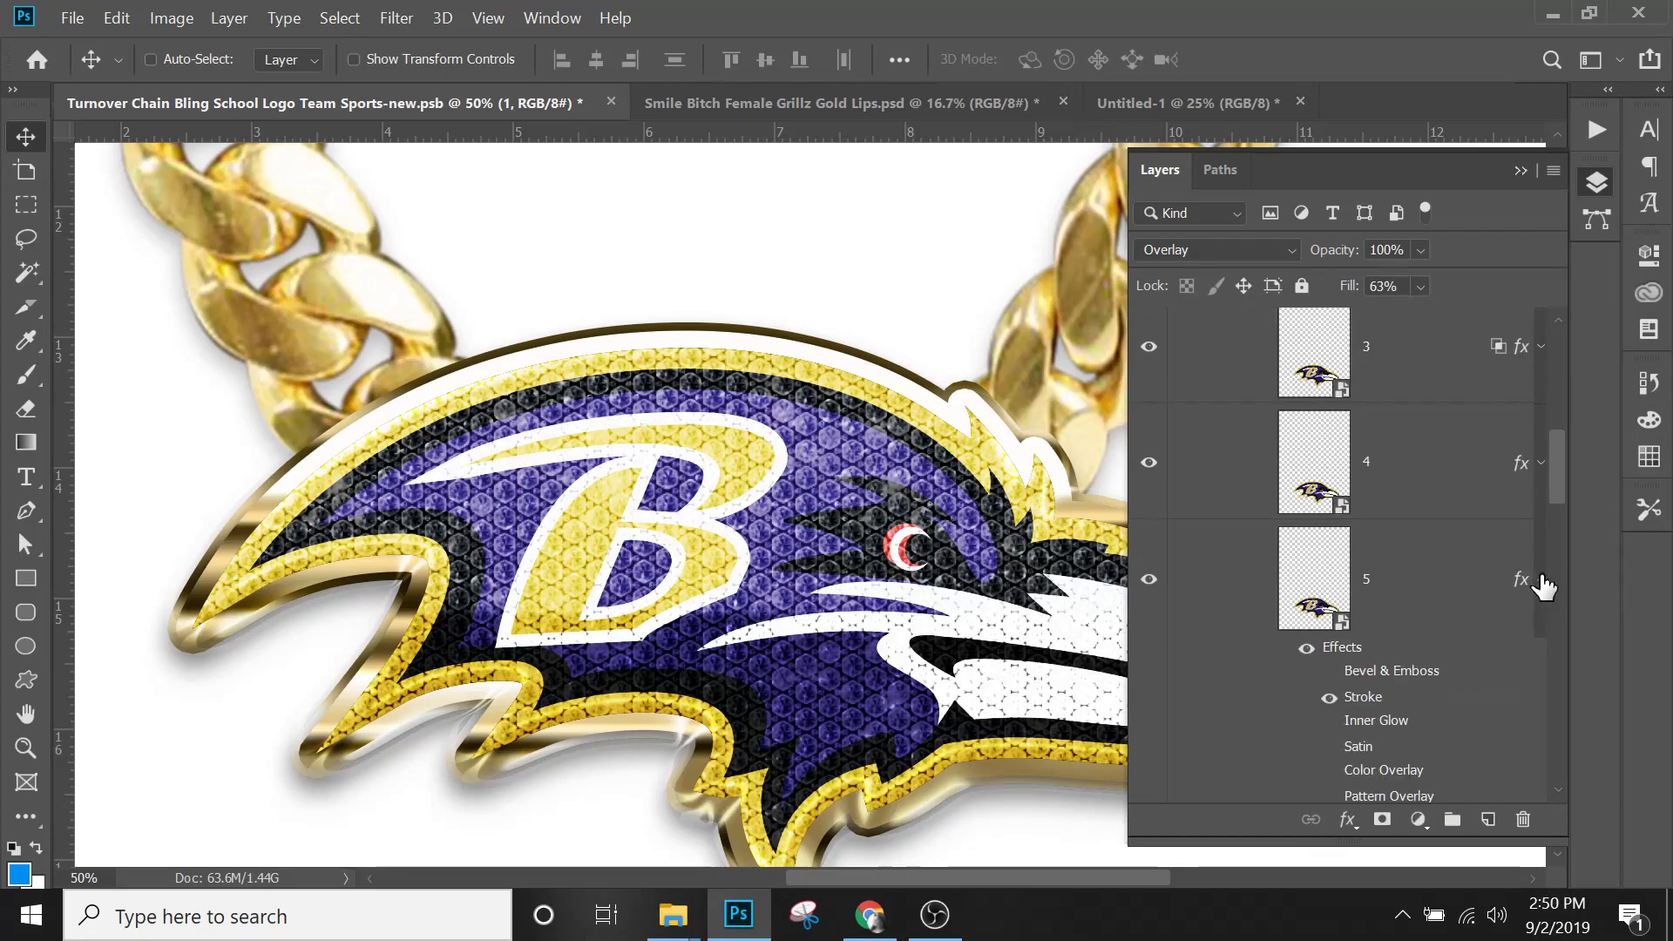
left_click(1540, 580)
scroll(1346, 556, "up", 3)
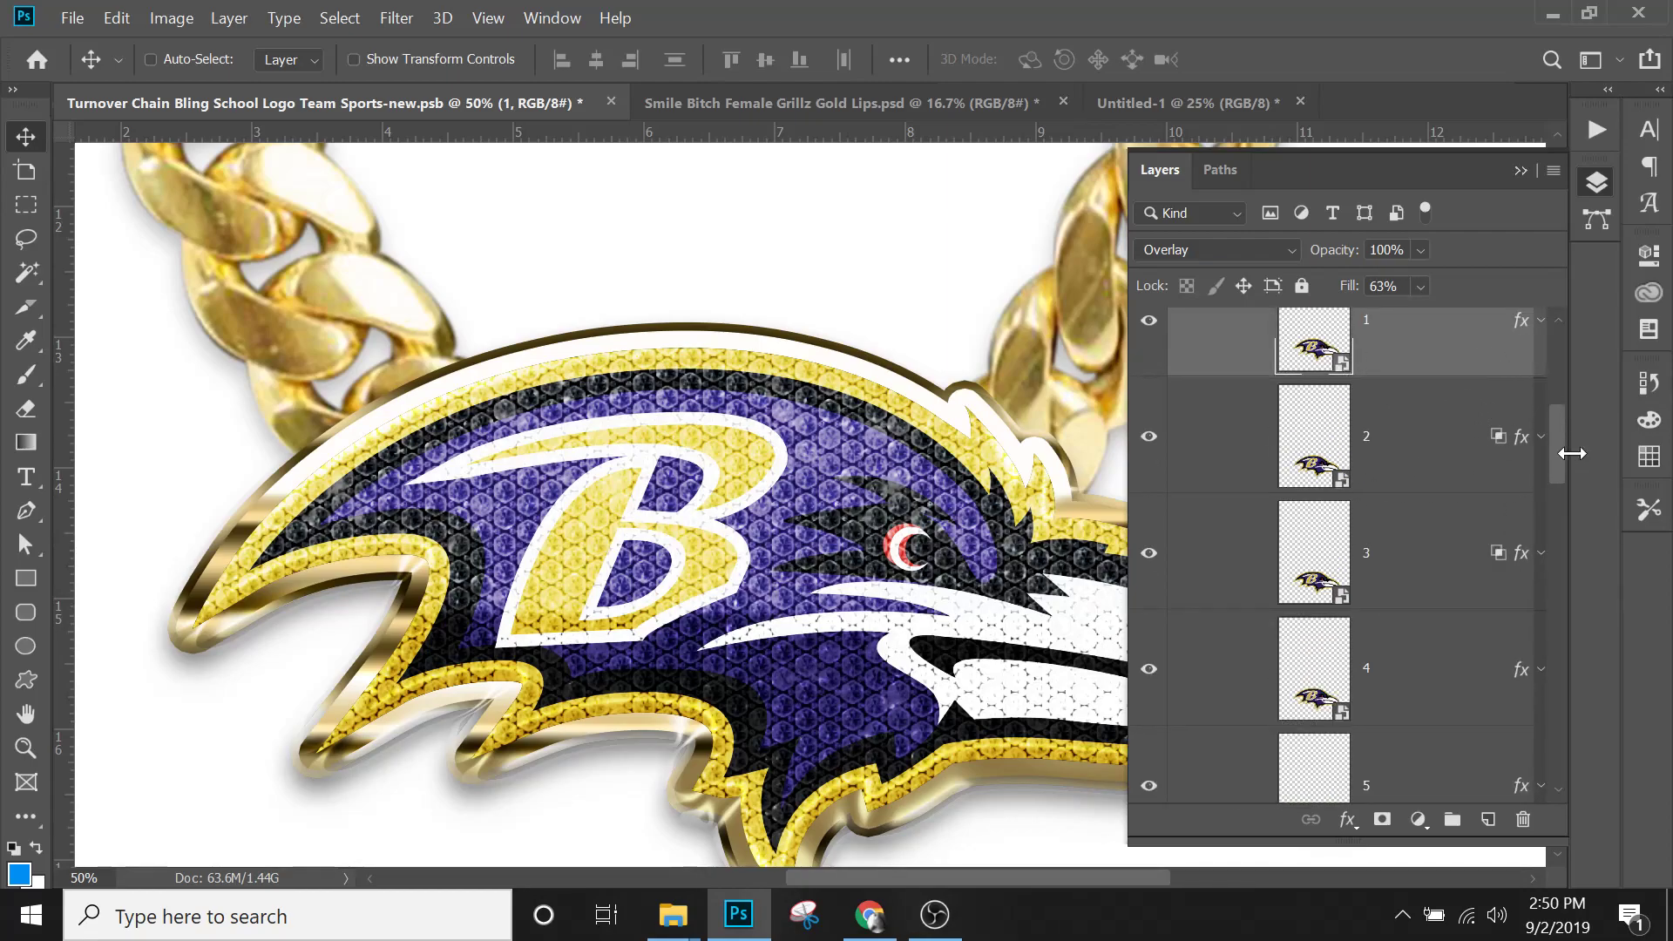
scroll(1556, 447, "up", 2)
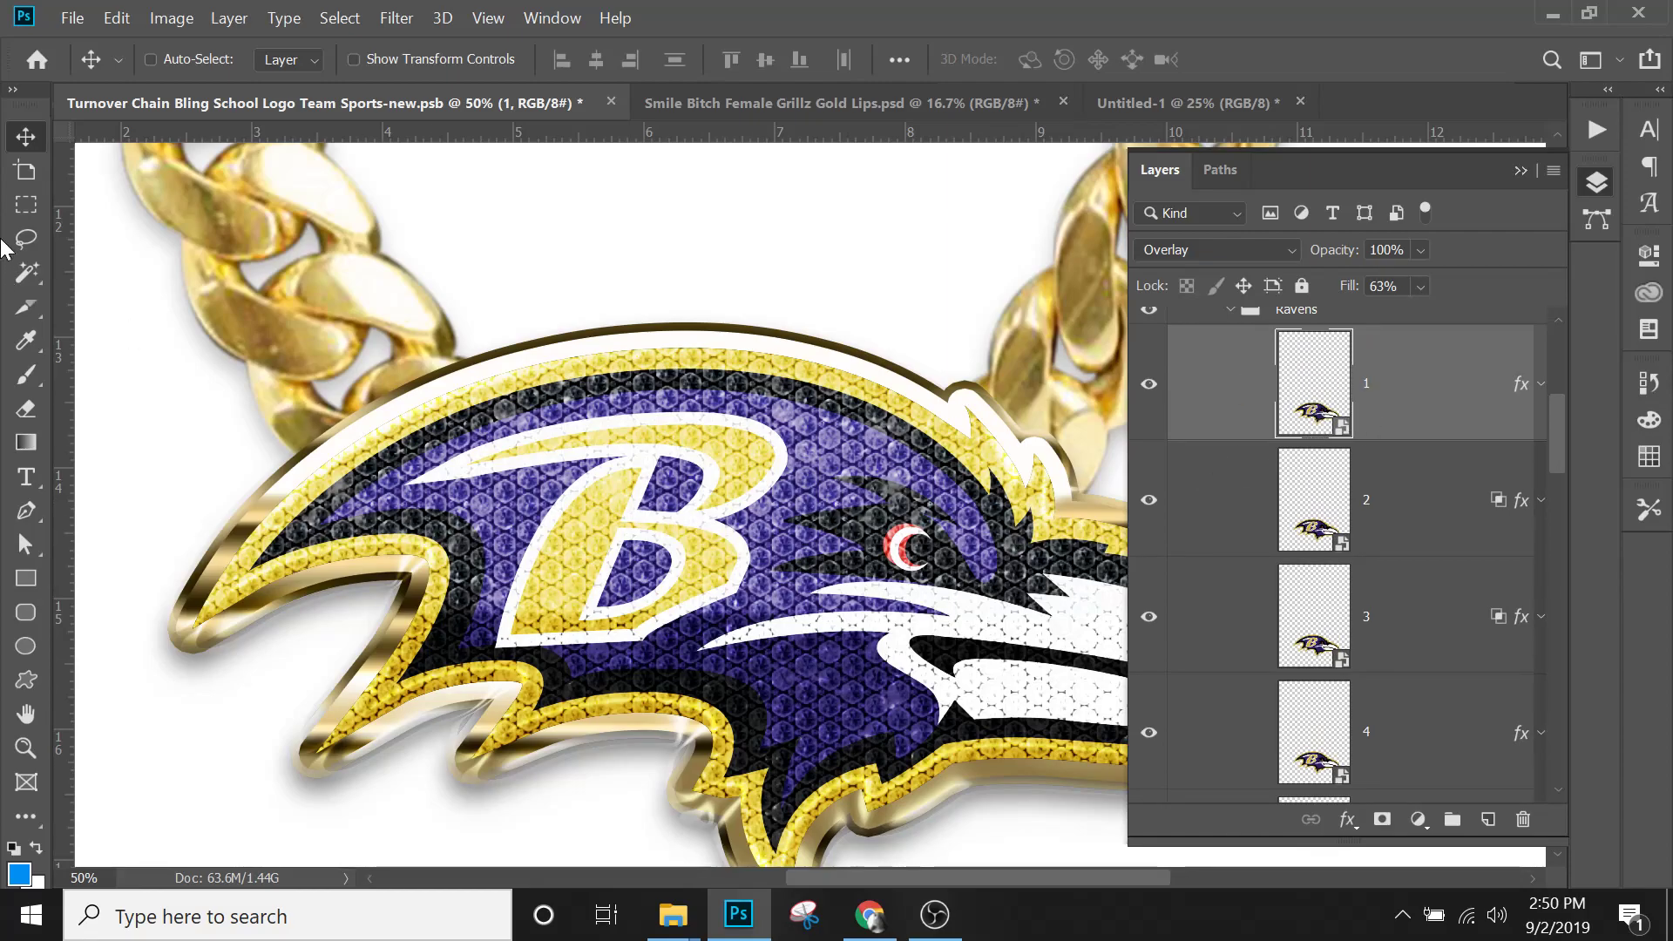
Mask Ravens layer 1 with a Magic Wand selection of the logo's black areas and copy that mask to layer 2.
left_click(26, 272)
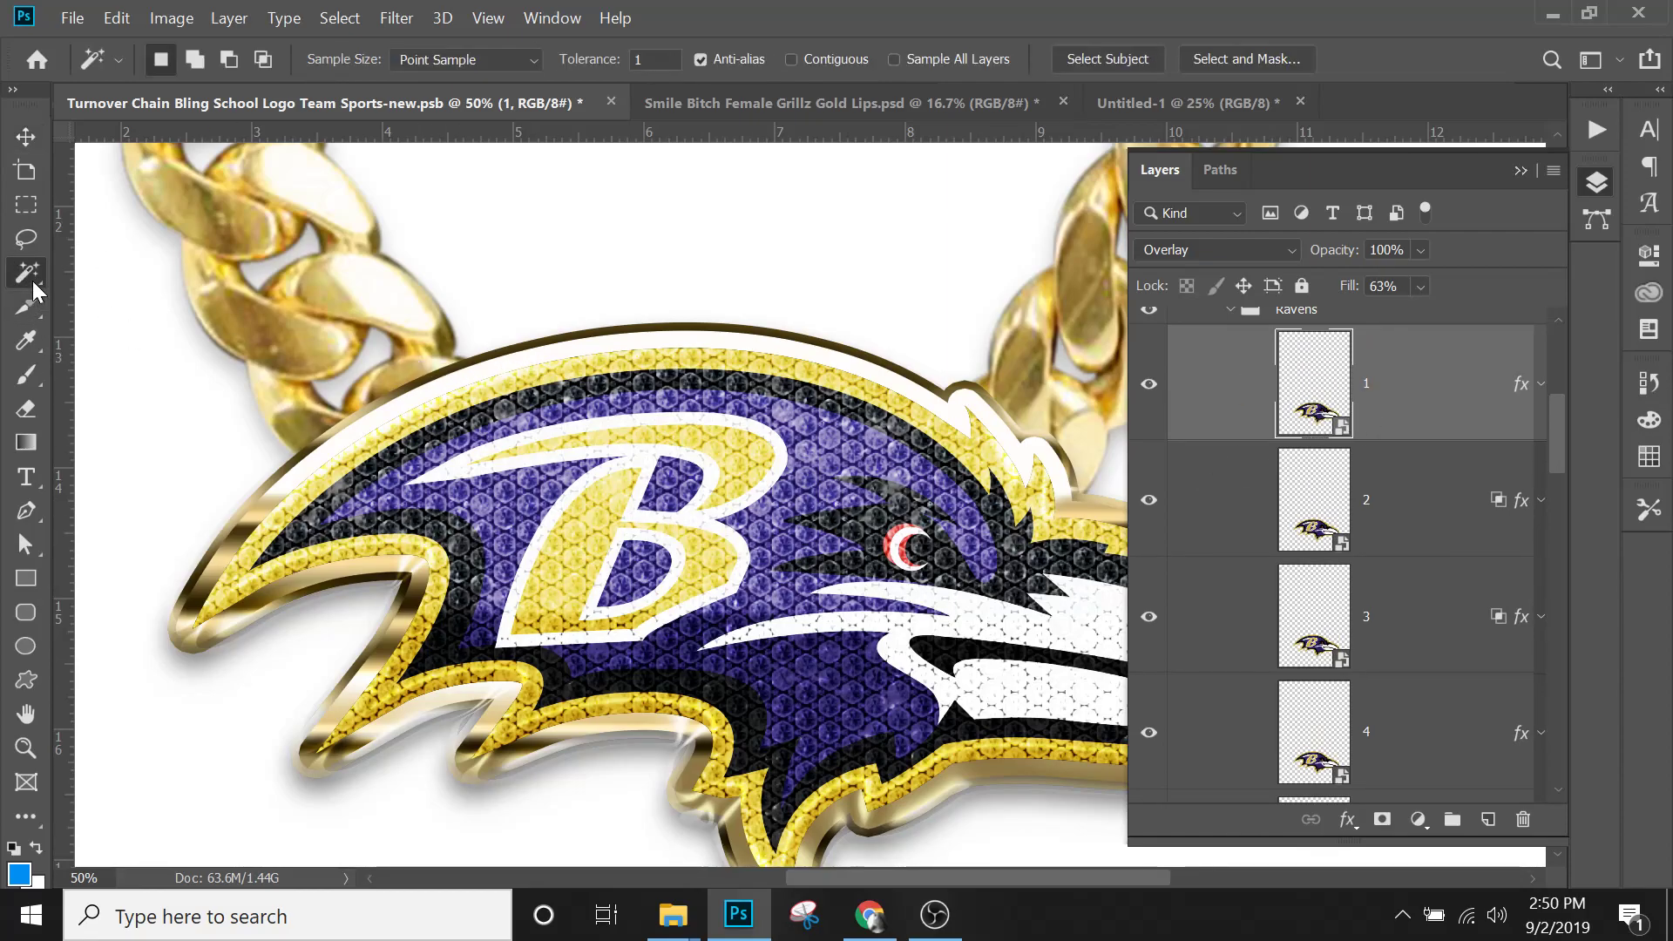
left_click(739, 698)
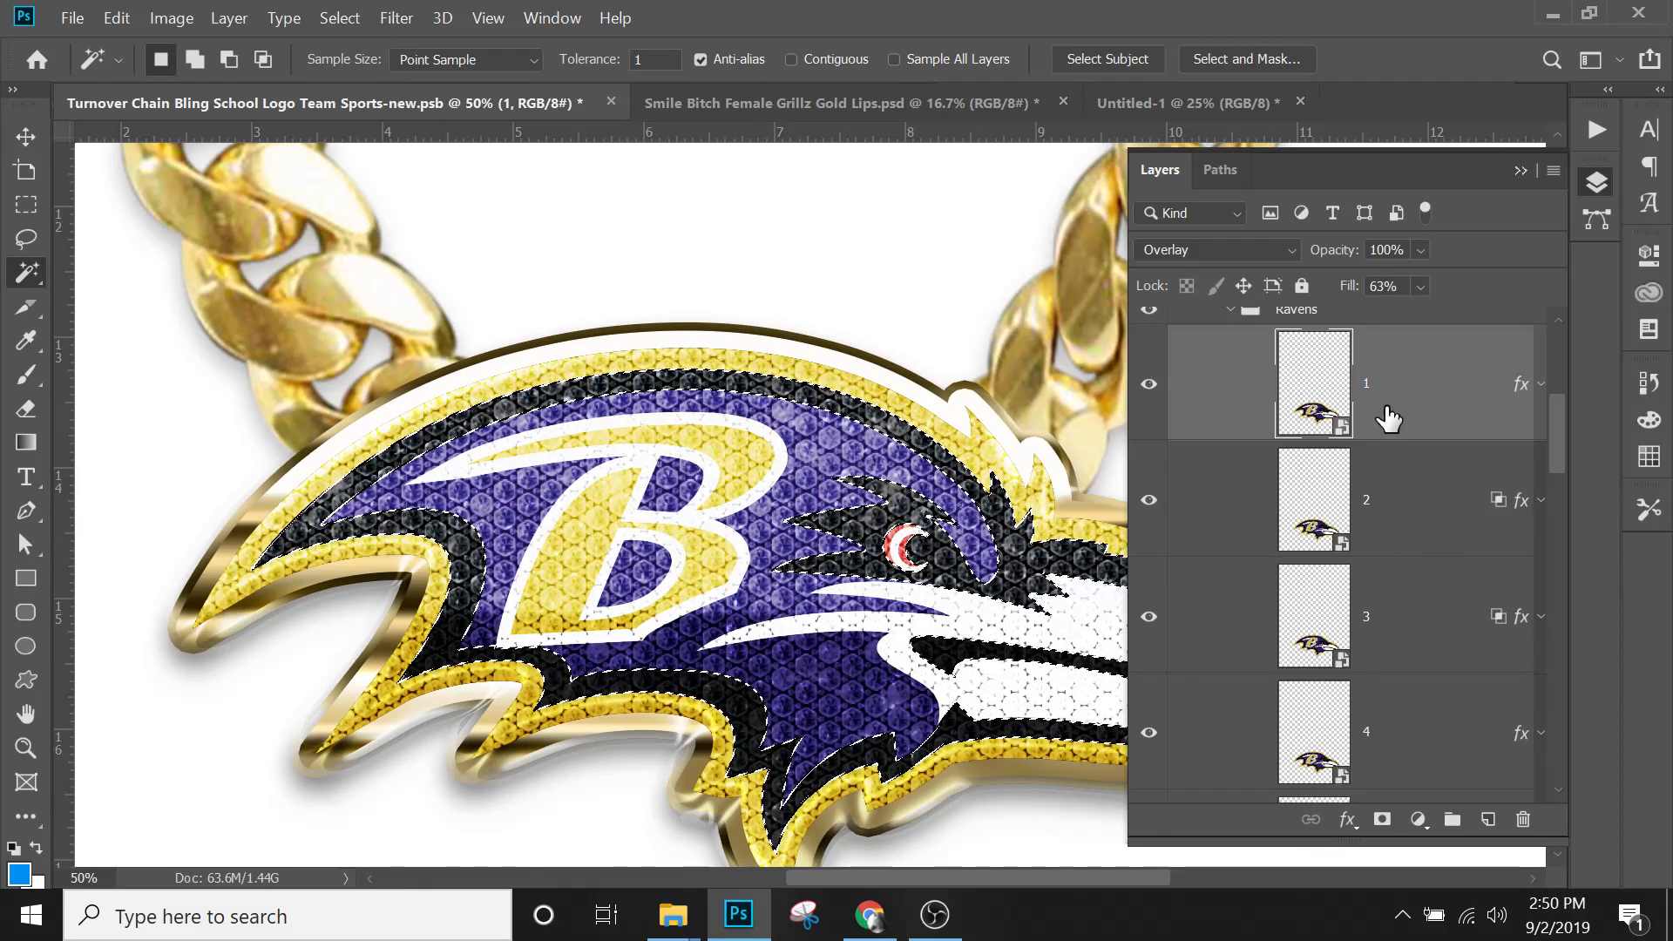
left_click(1382, 820)
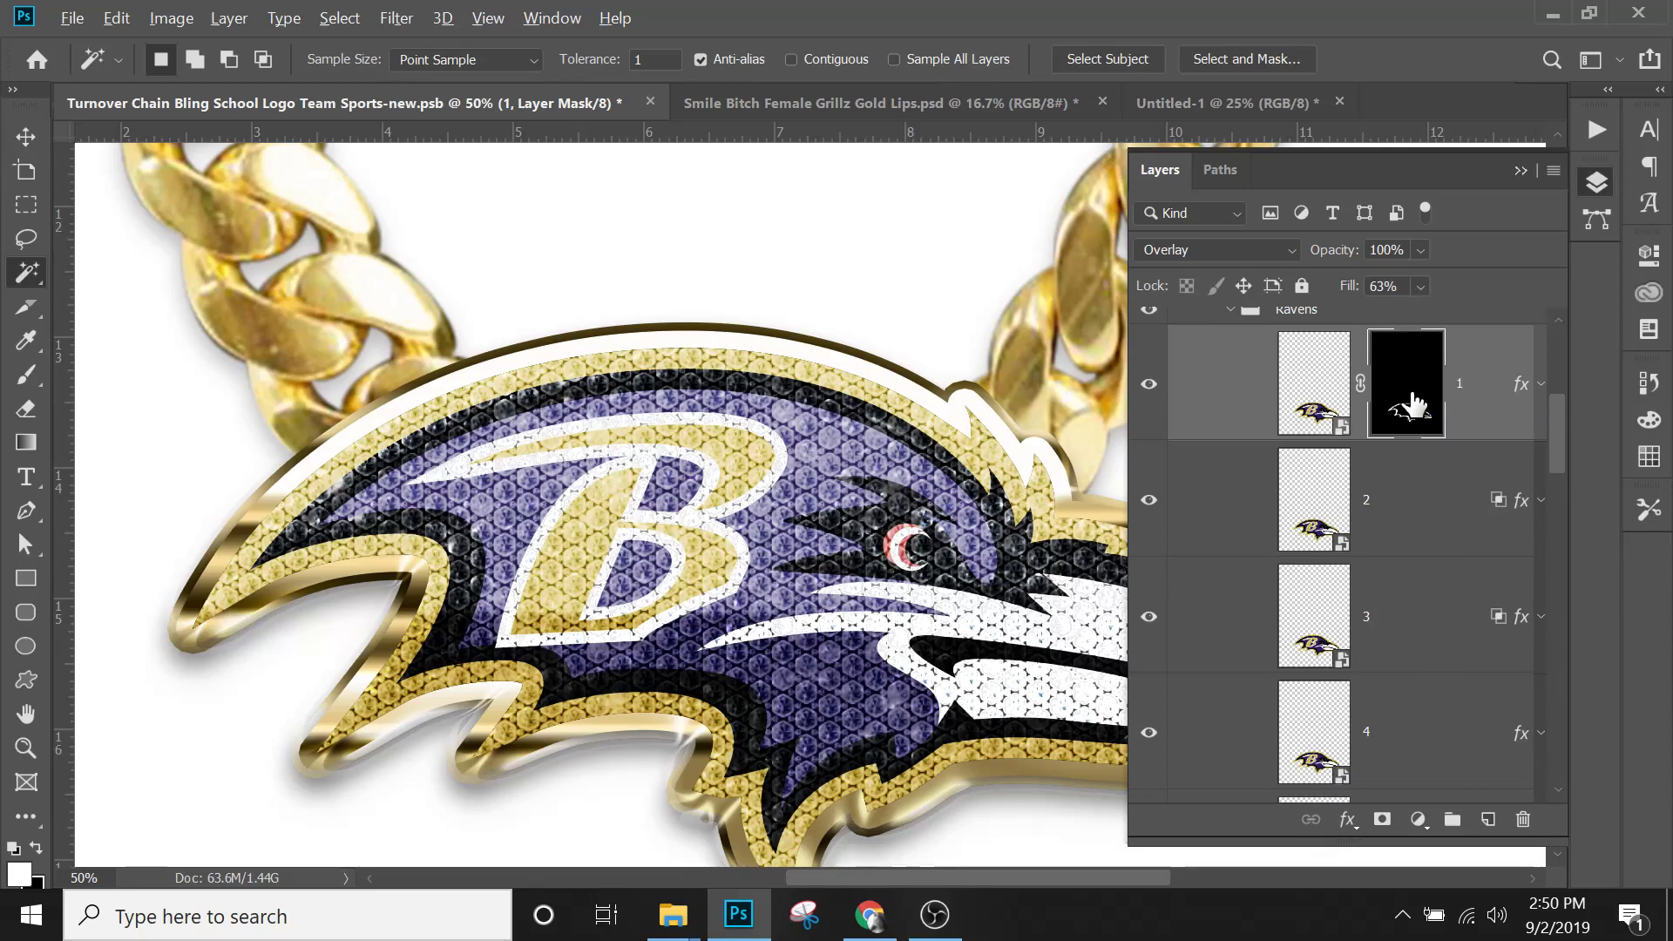
left_click_drag(1408, 405, 1407, 496)
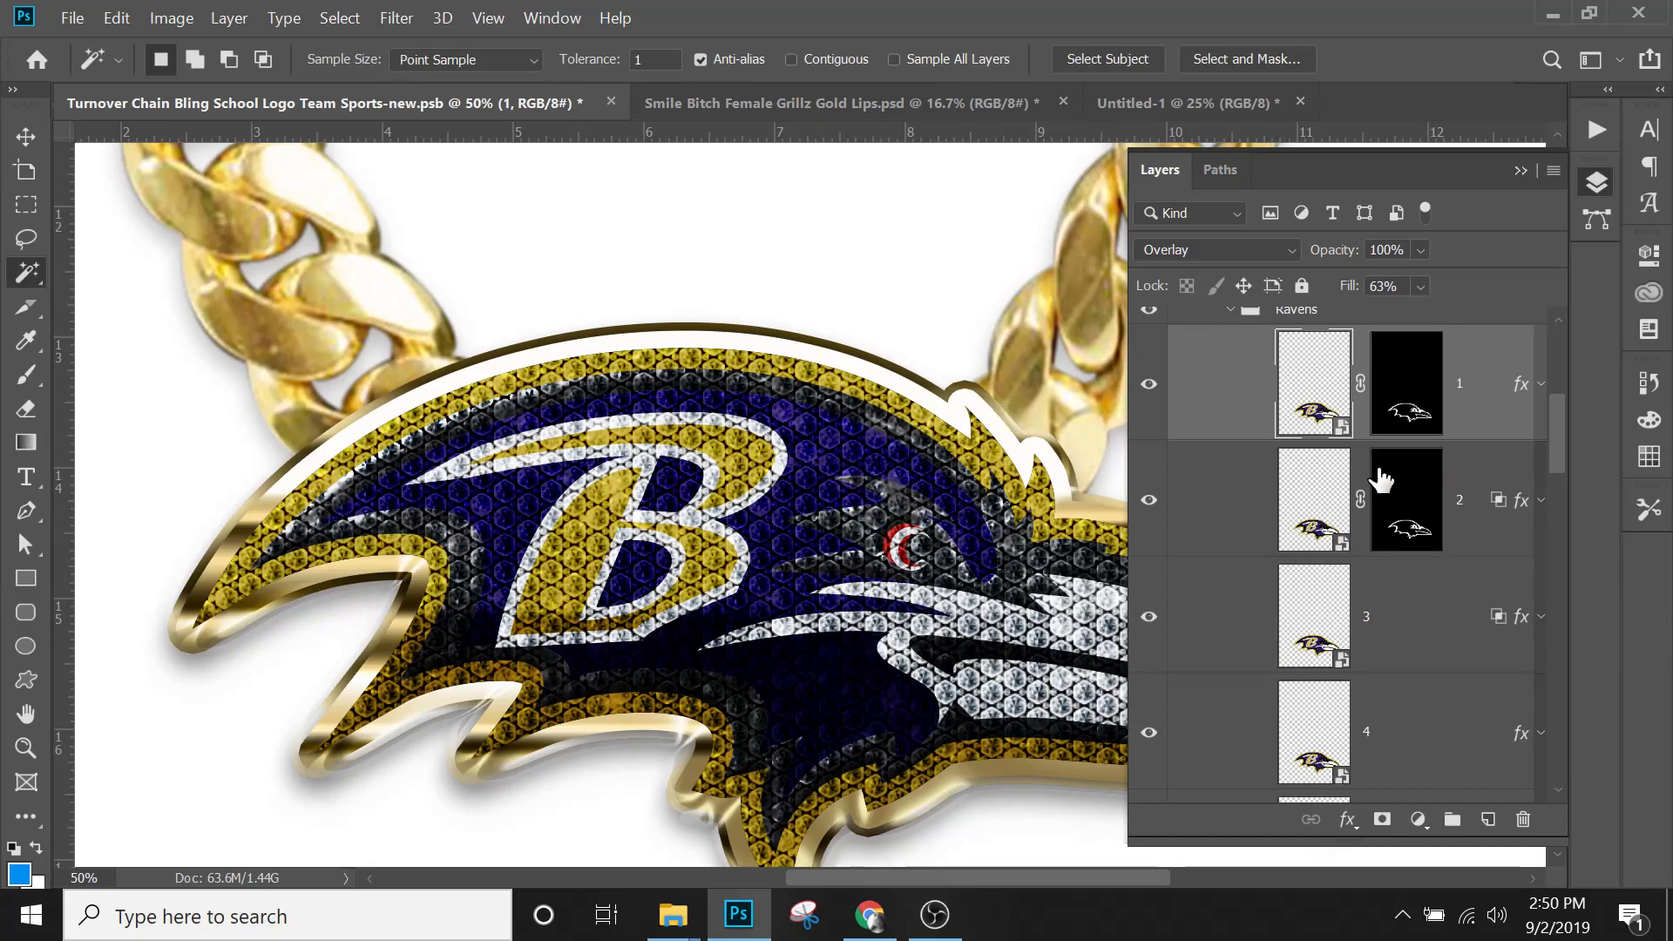
Select the logo's purple areas from the artwork of Ravens layer 1 with the Magic Wand.
left_click(1401, 414)
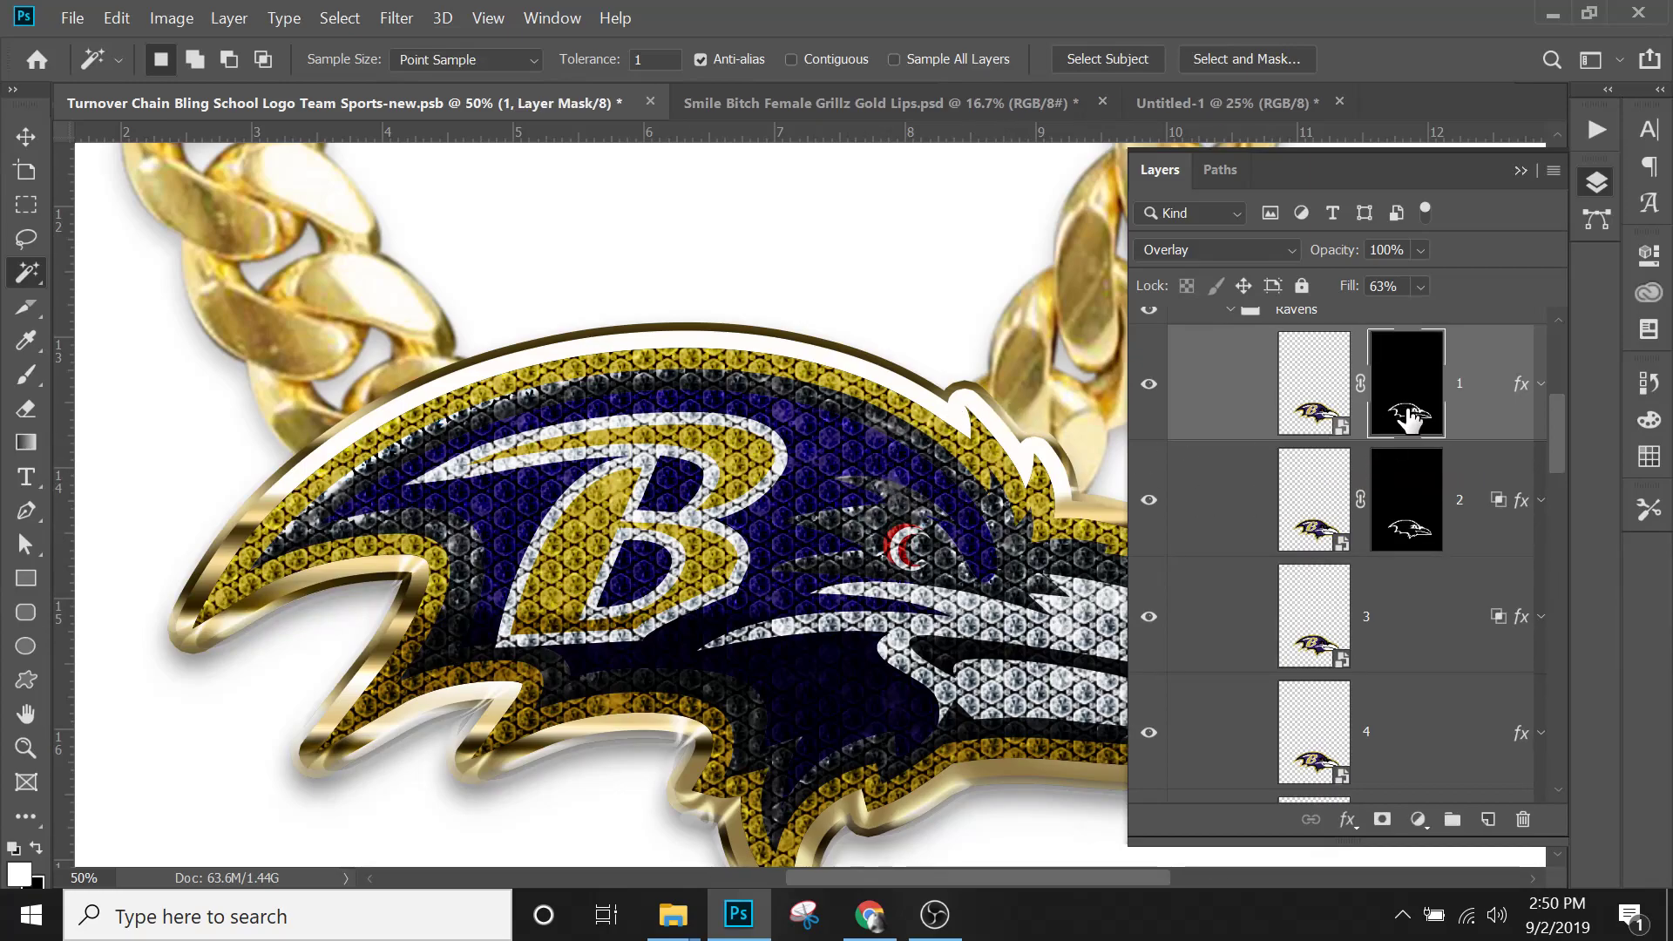
left_click(1316, 416)
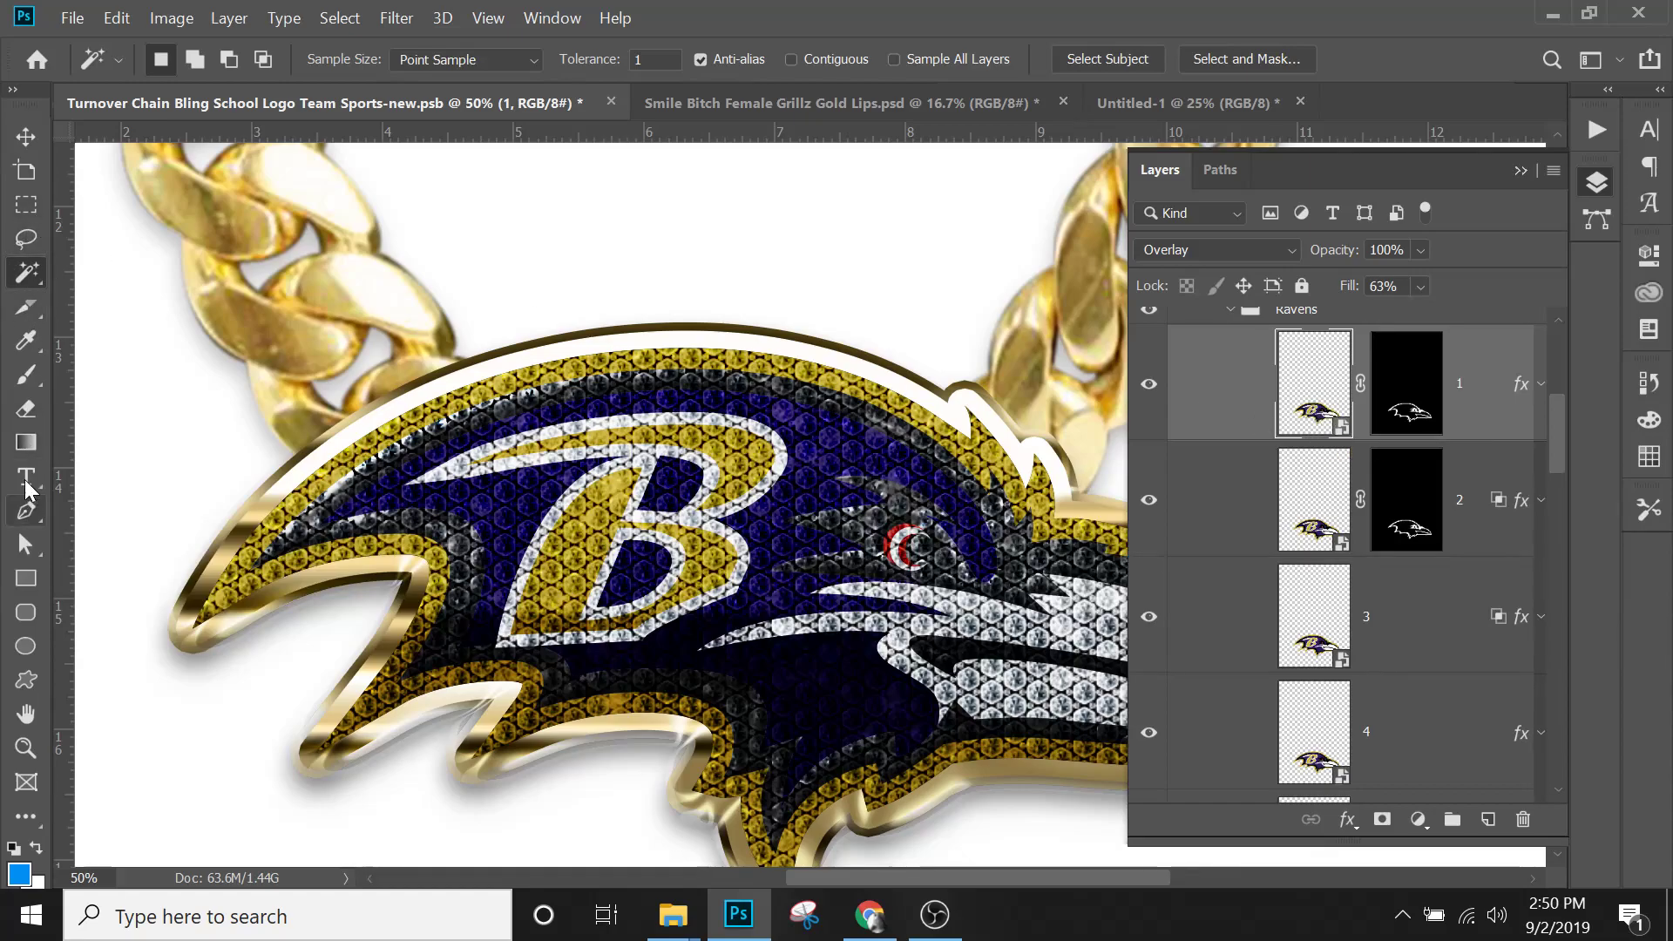
left_click(817, 477)
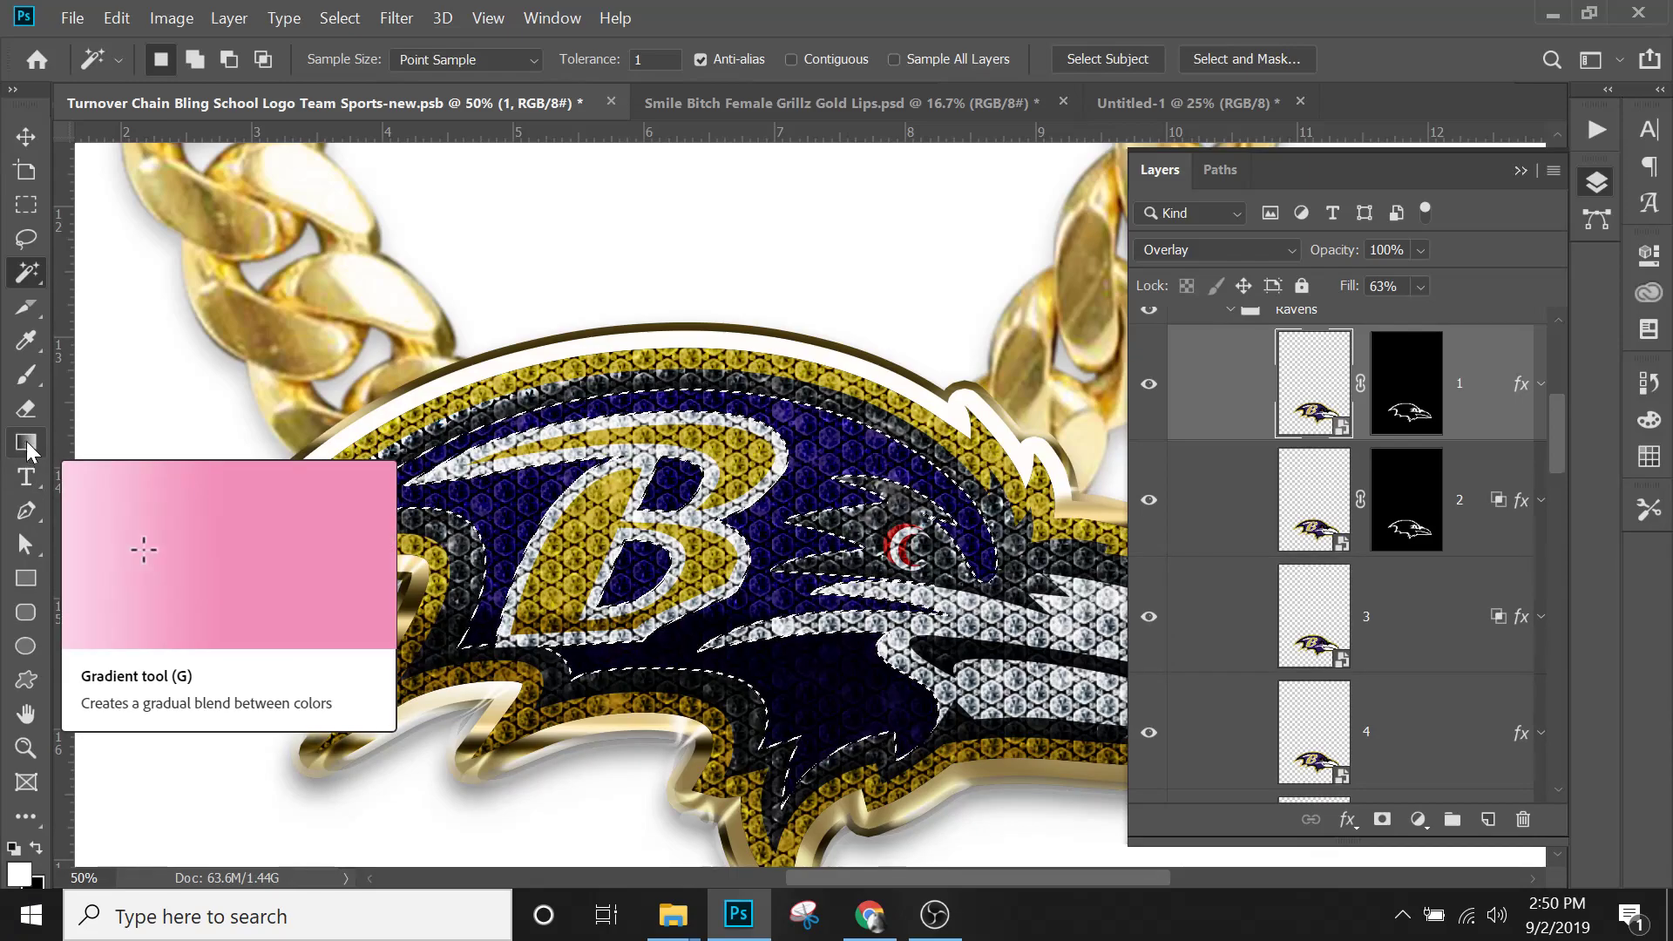
Try to paint white inside the purple selection on the masks of Ravens layers 1 and 2 with the Brush tool.
left_click(23, 383)
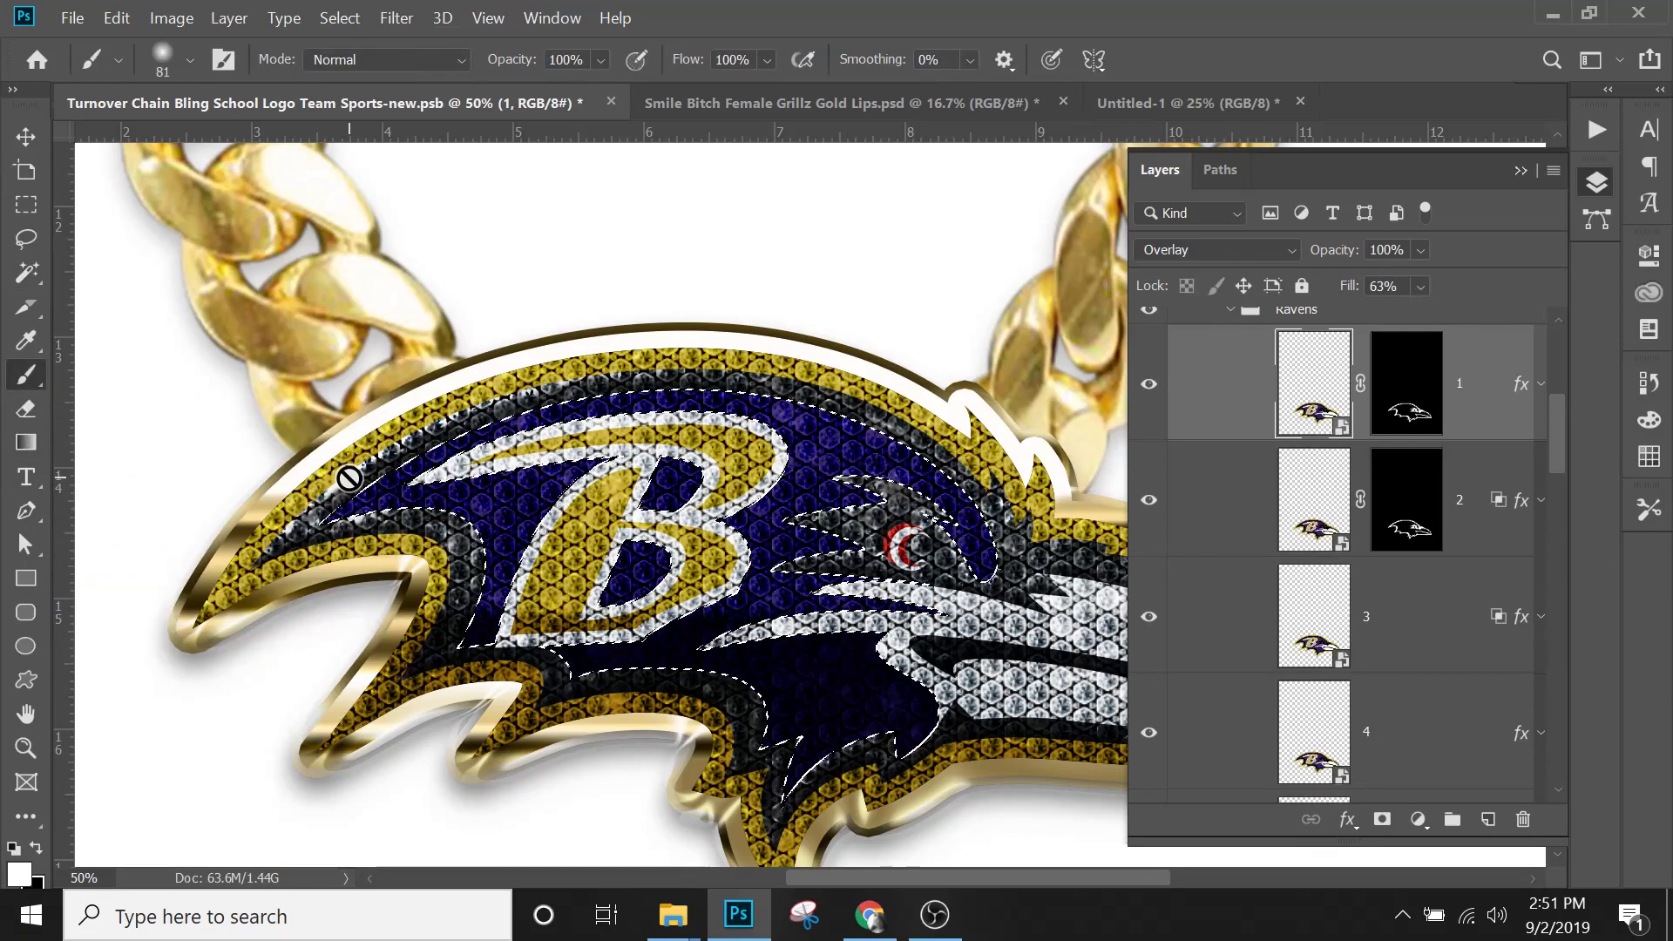
left_click(1407, 404)
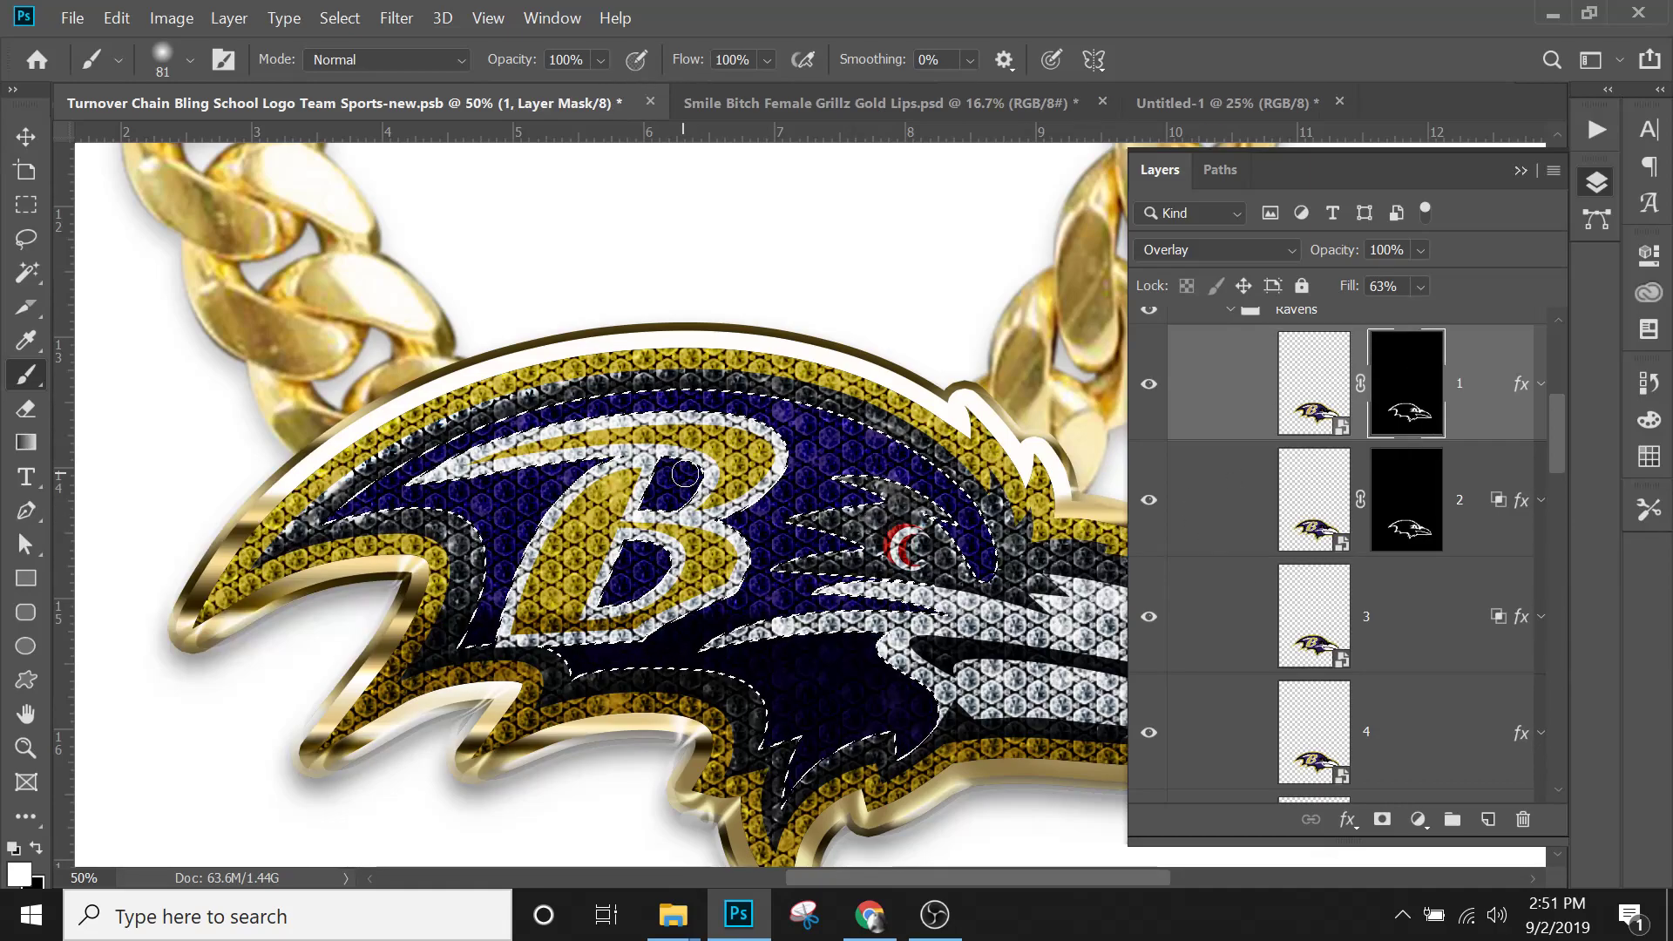
left_click(1296, 417)
left_click(1409, 397)
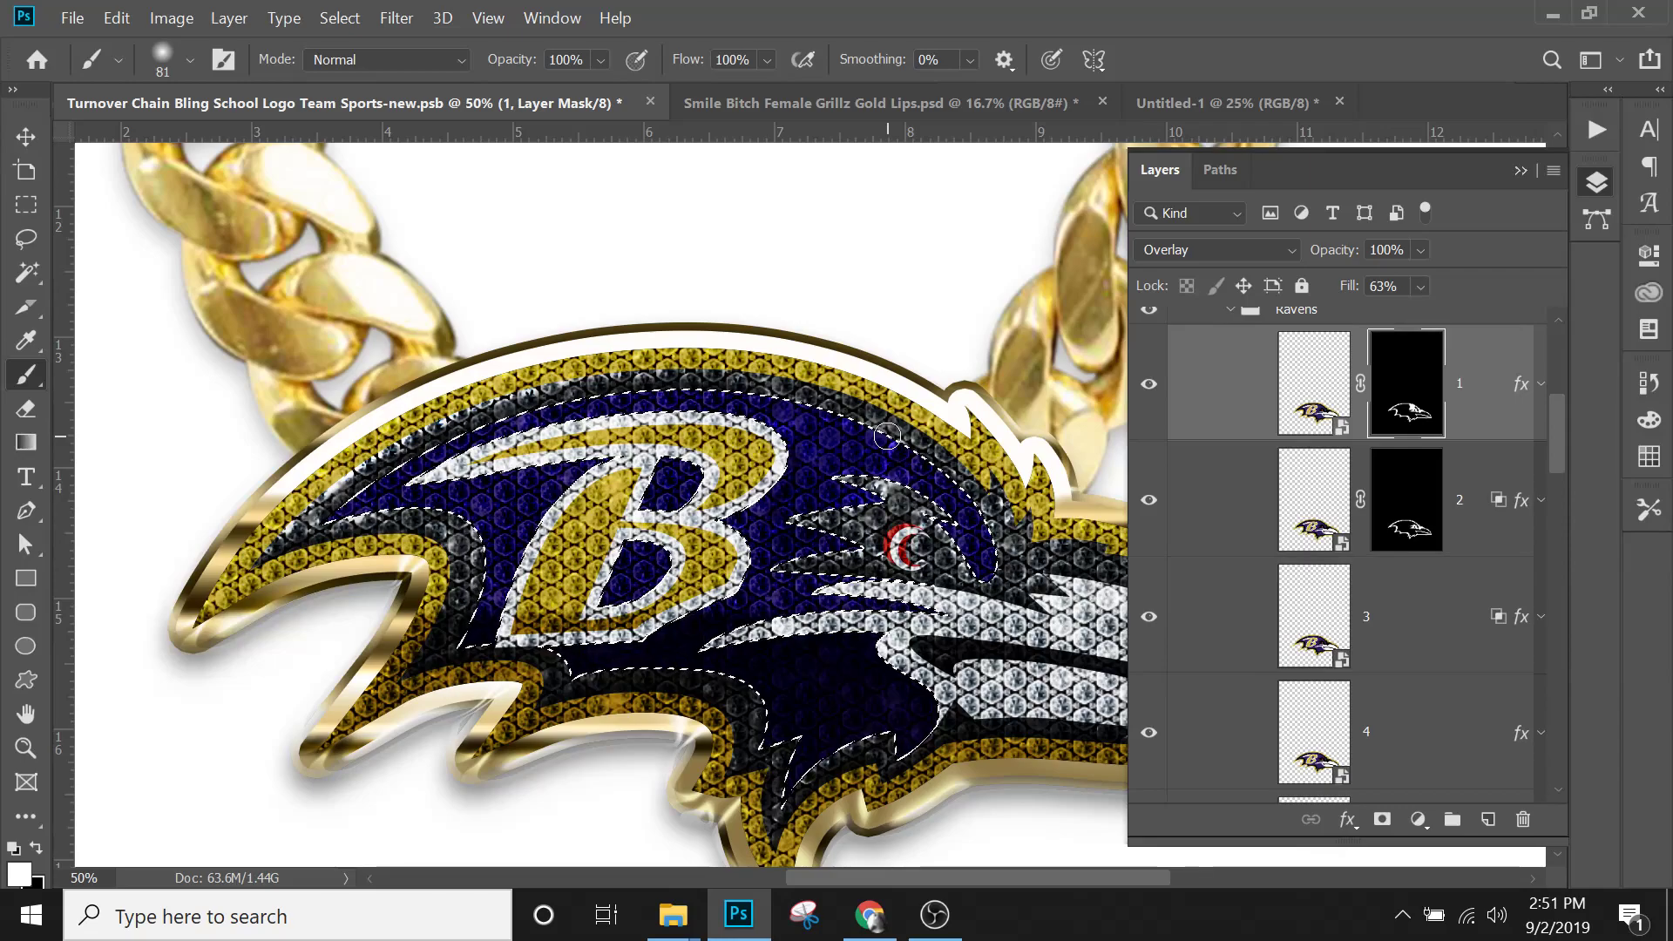
left_click(1408, 499)
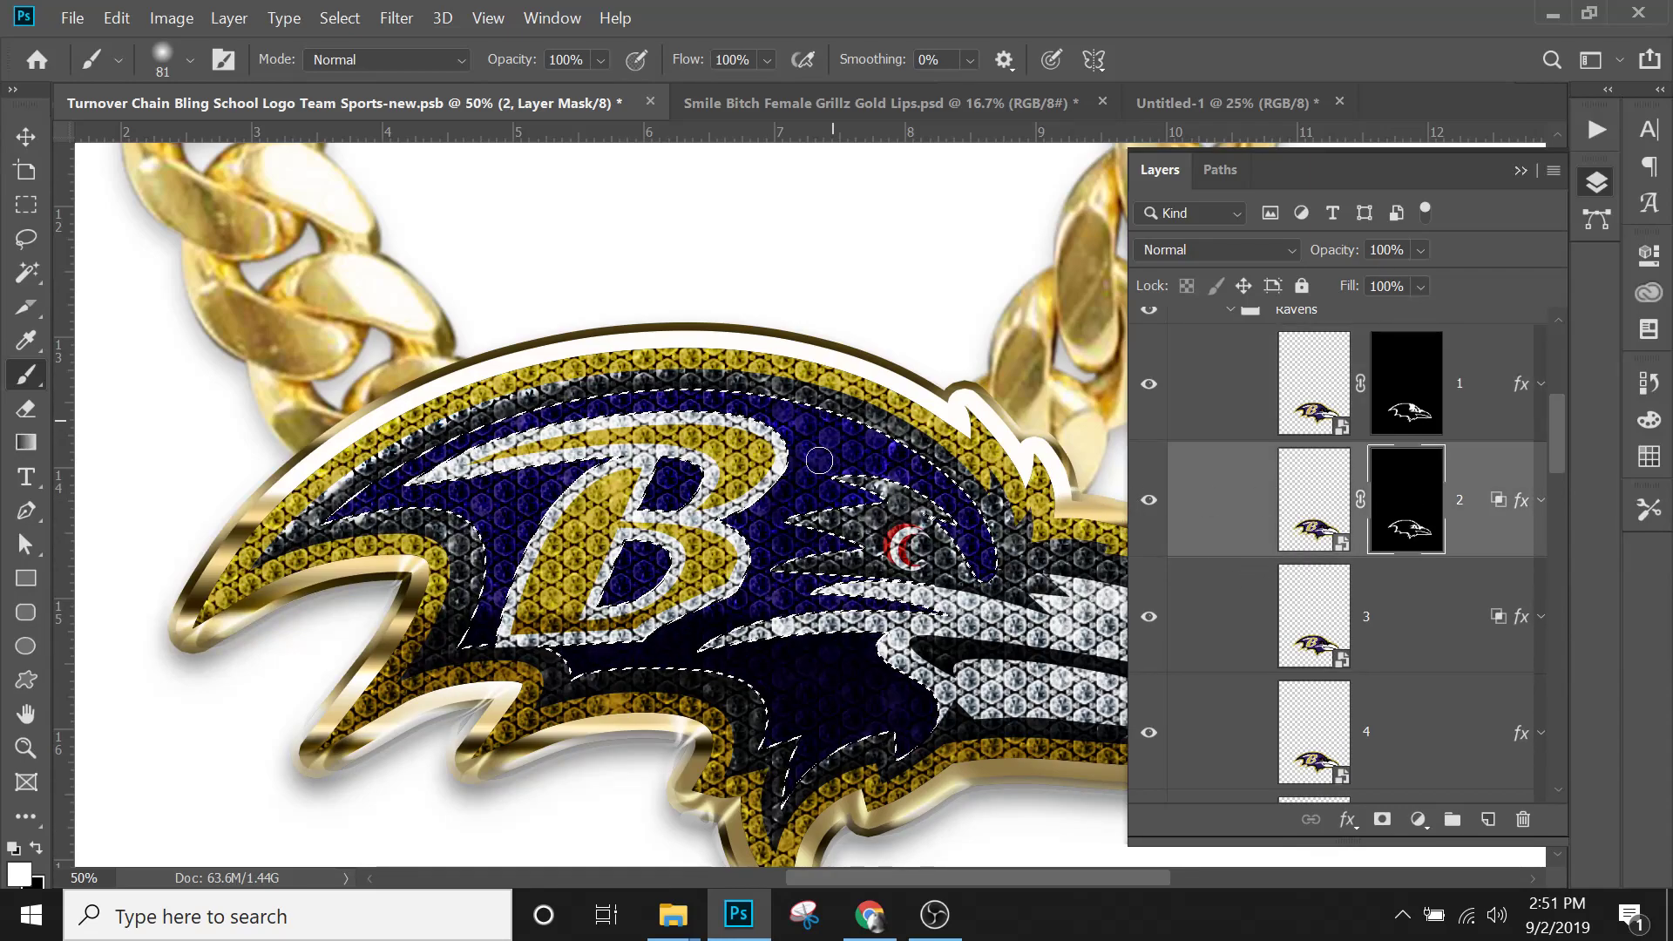
mouse_move(831, 469)
left_mouse_down()
mouse_move(872, 457)
mouse_move(892, 425)
left_mouse_up()
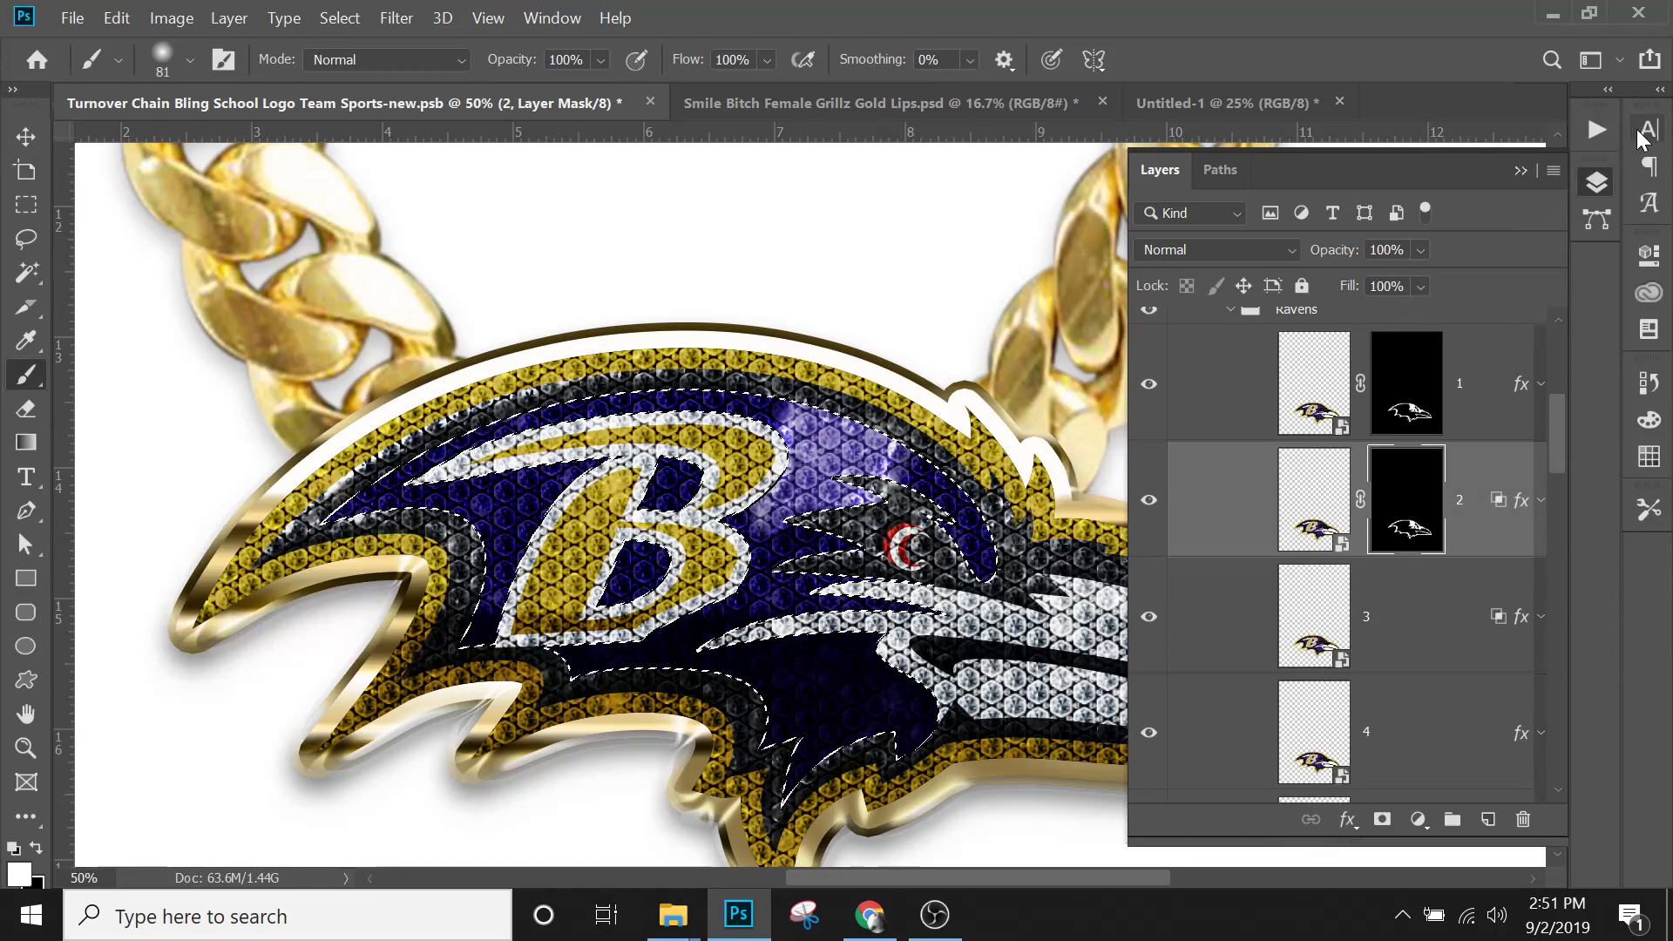
Undo the brush strokes on both layer masks by returning to the last Magic Wand state in the history.
left_click(1649, 382)
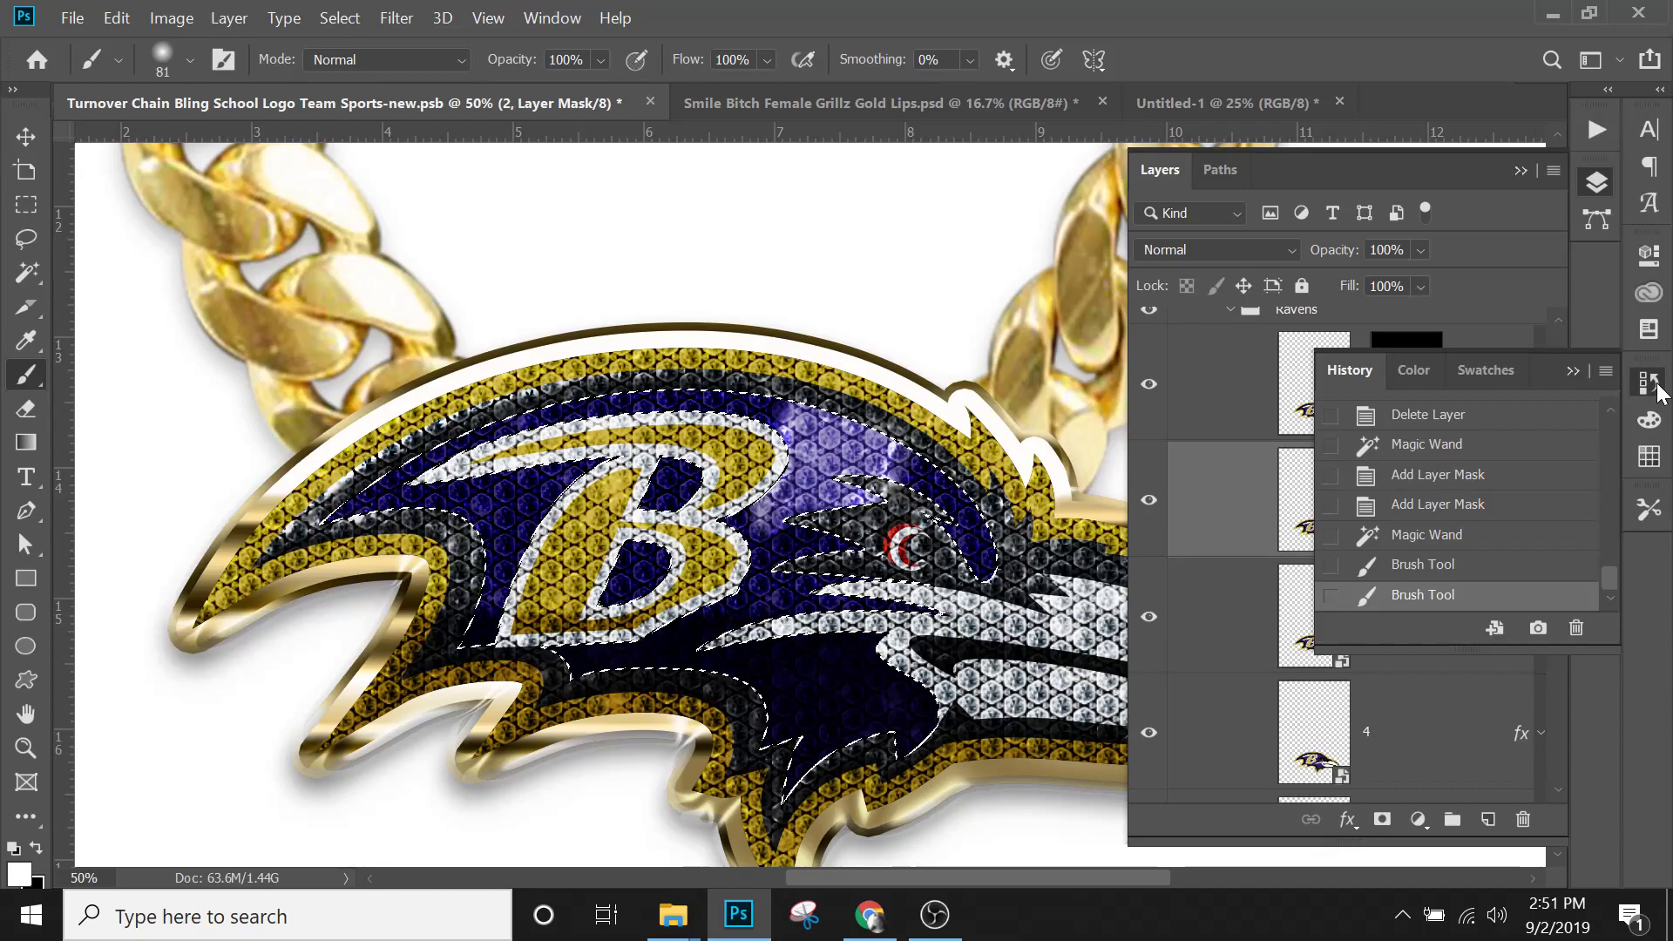
left_click(1423, 568)
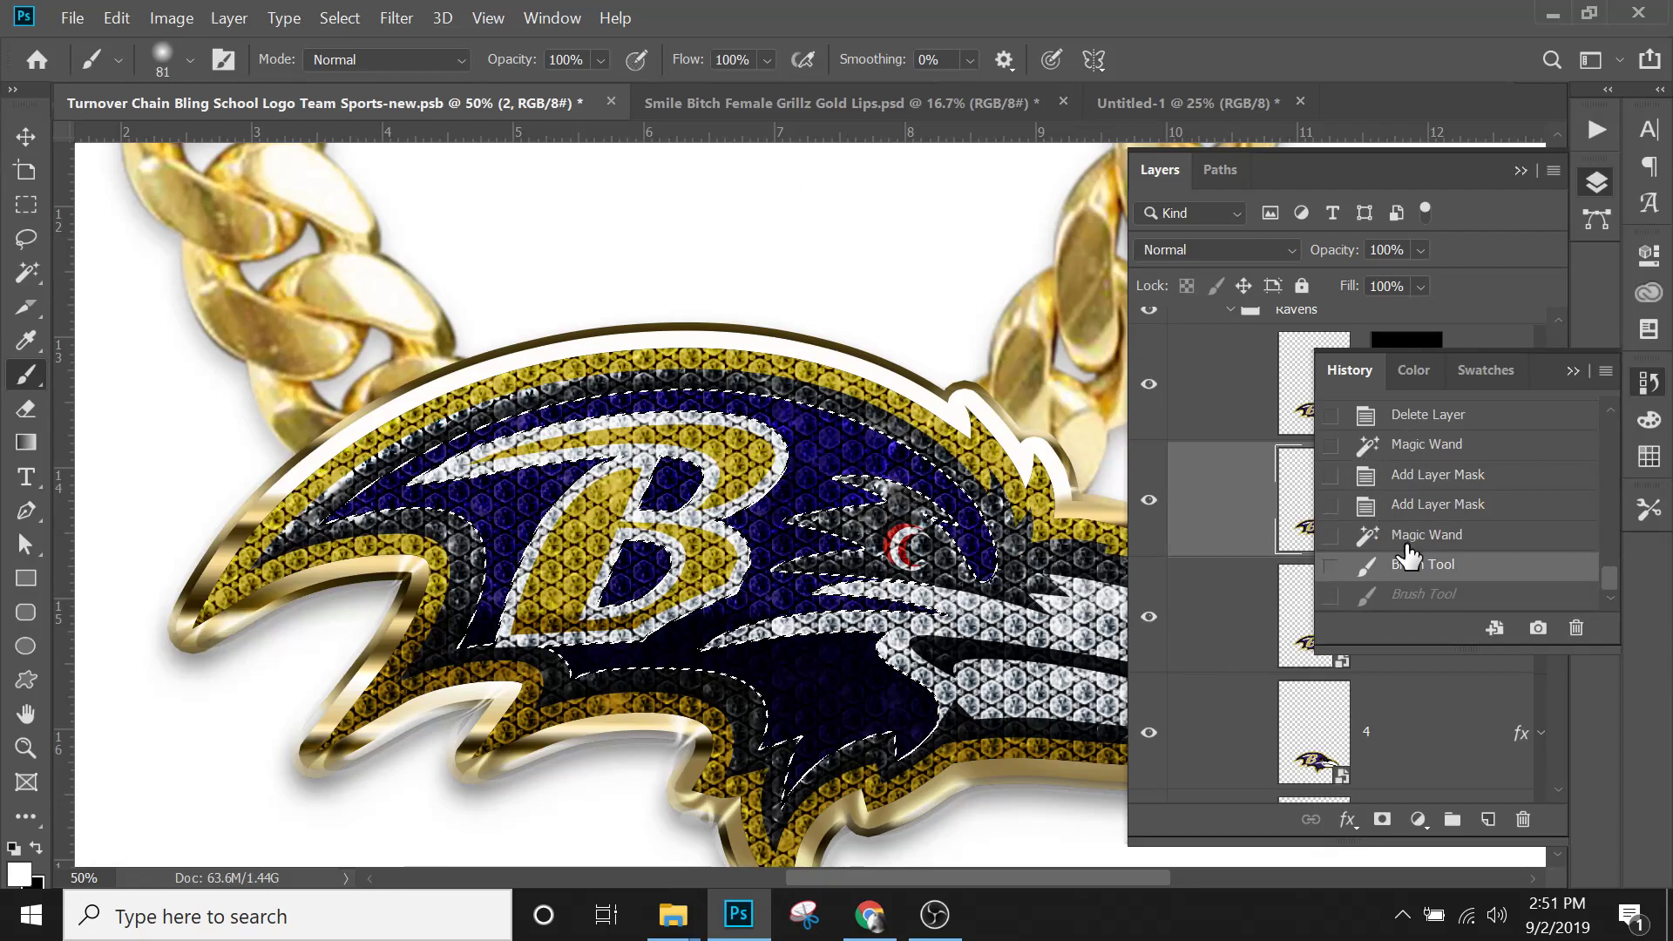
left_click(1414, 538)
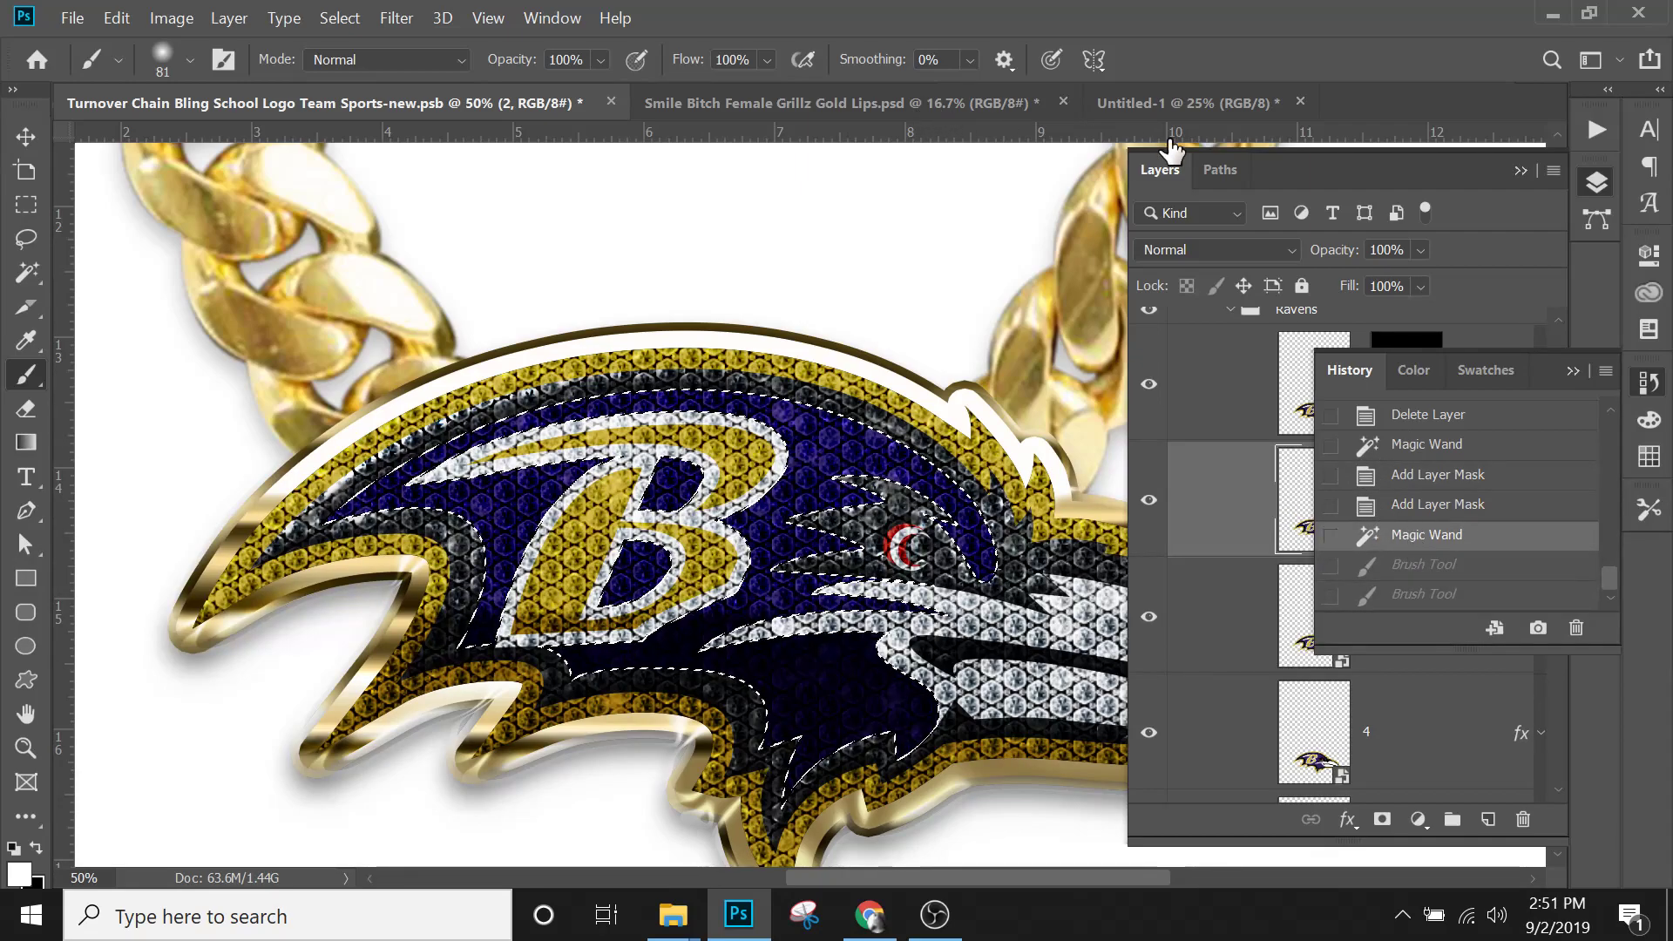
left_click(1355, 178)
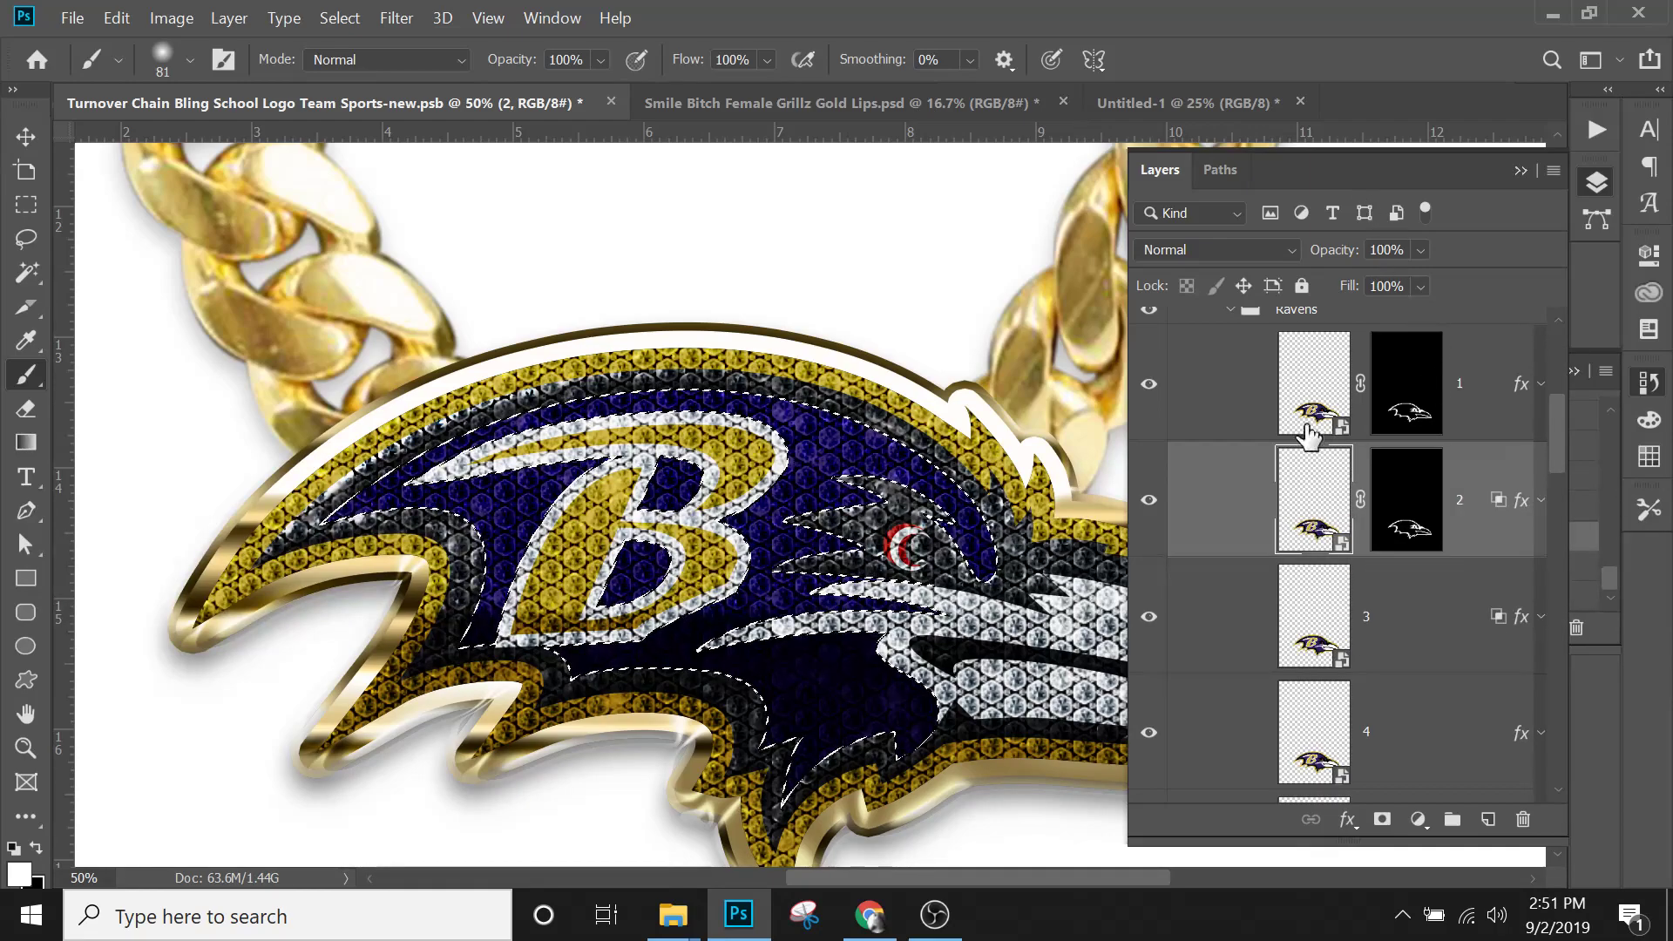
Hide and show Ravens layers 1 and 2 to compare the logo's black areas with and without them.
left_click(1149, 504)
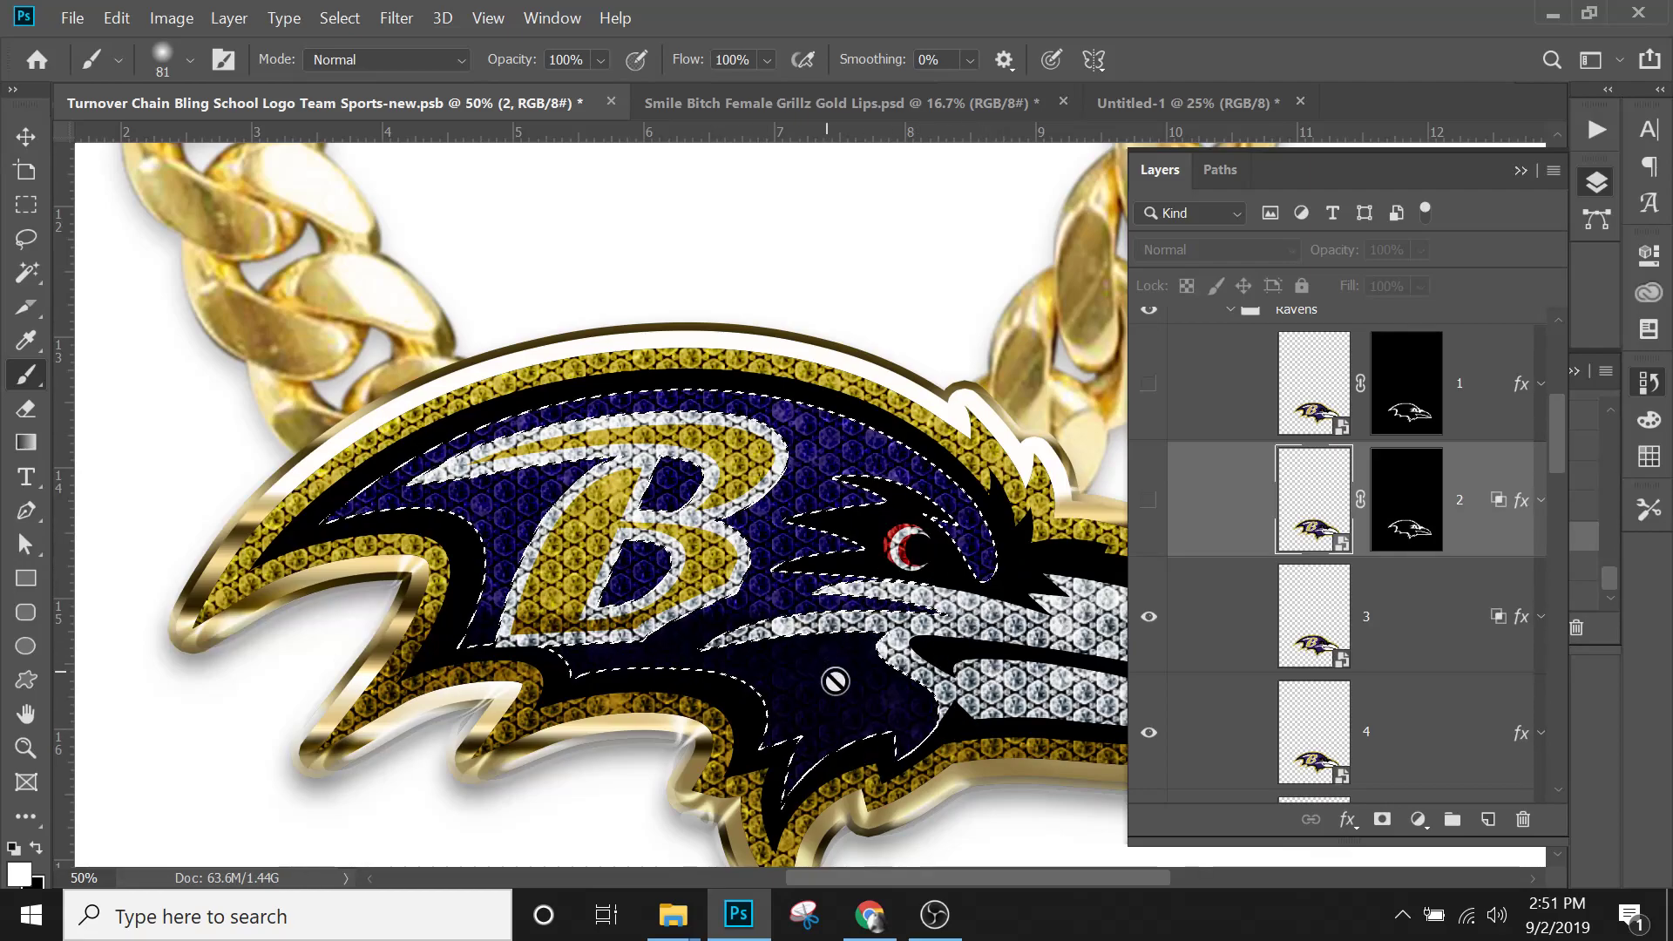
left_click(1464, 411)
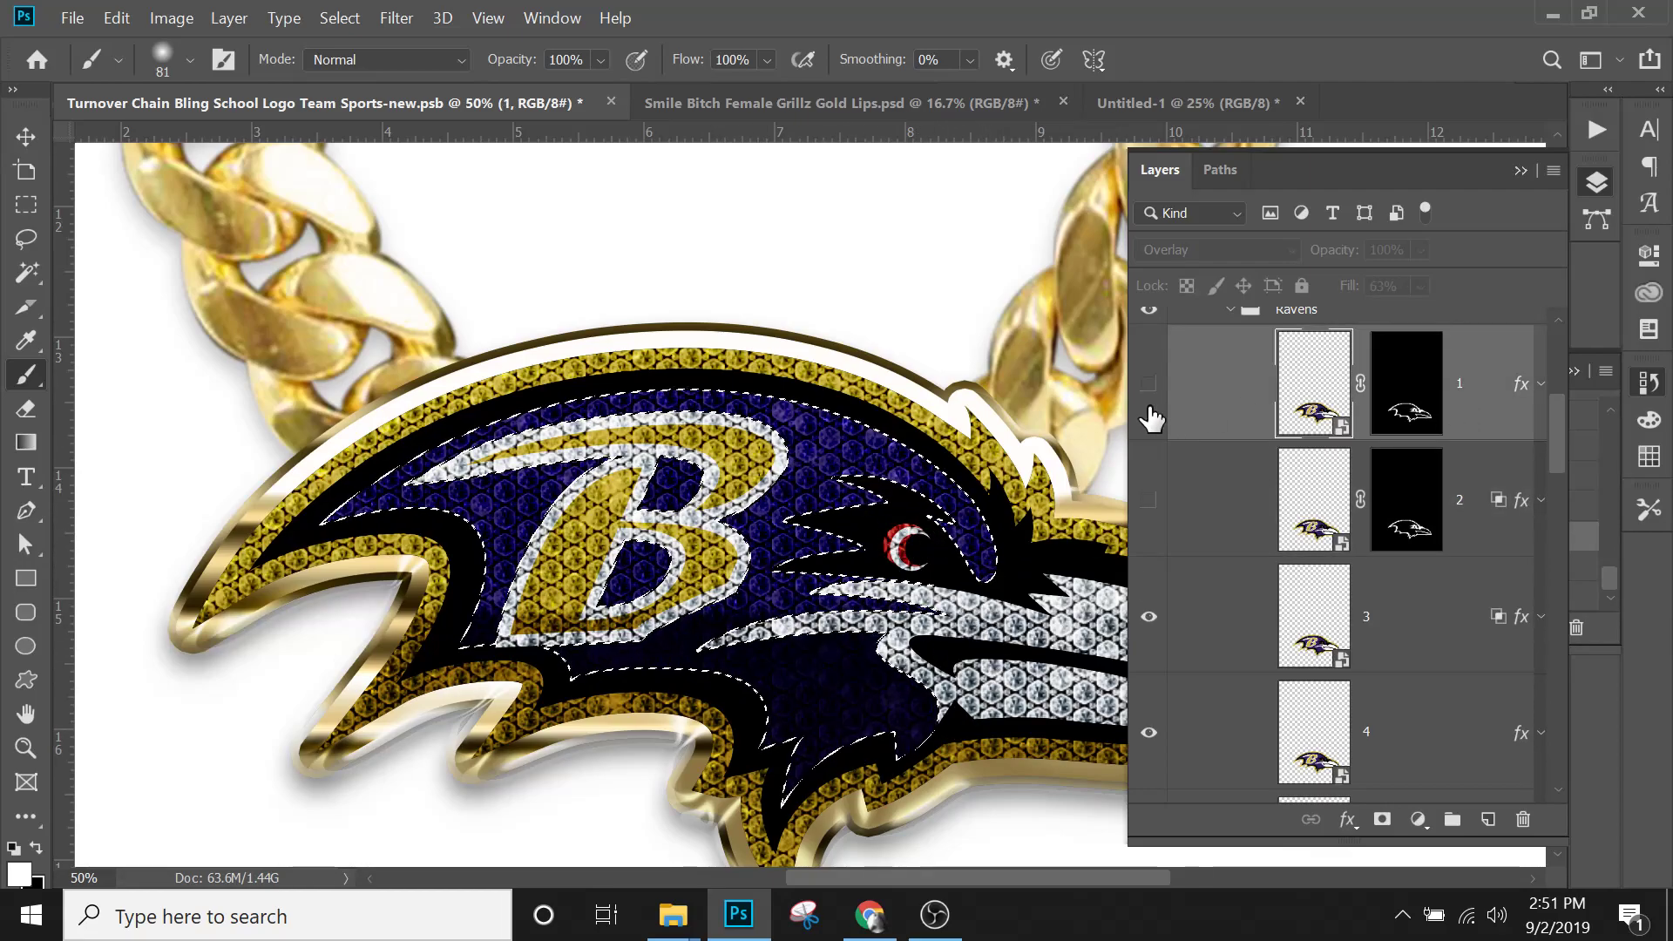
left_click(1149, 383)
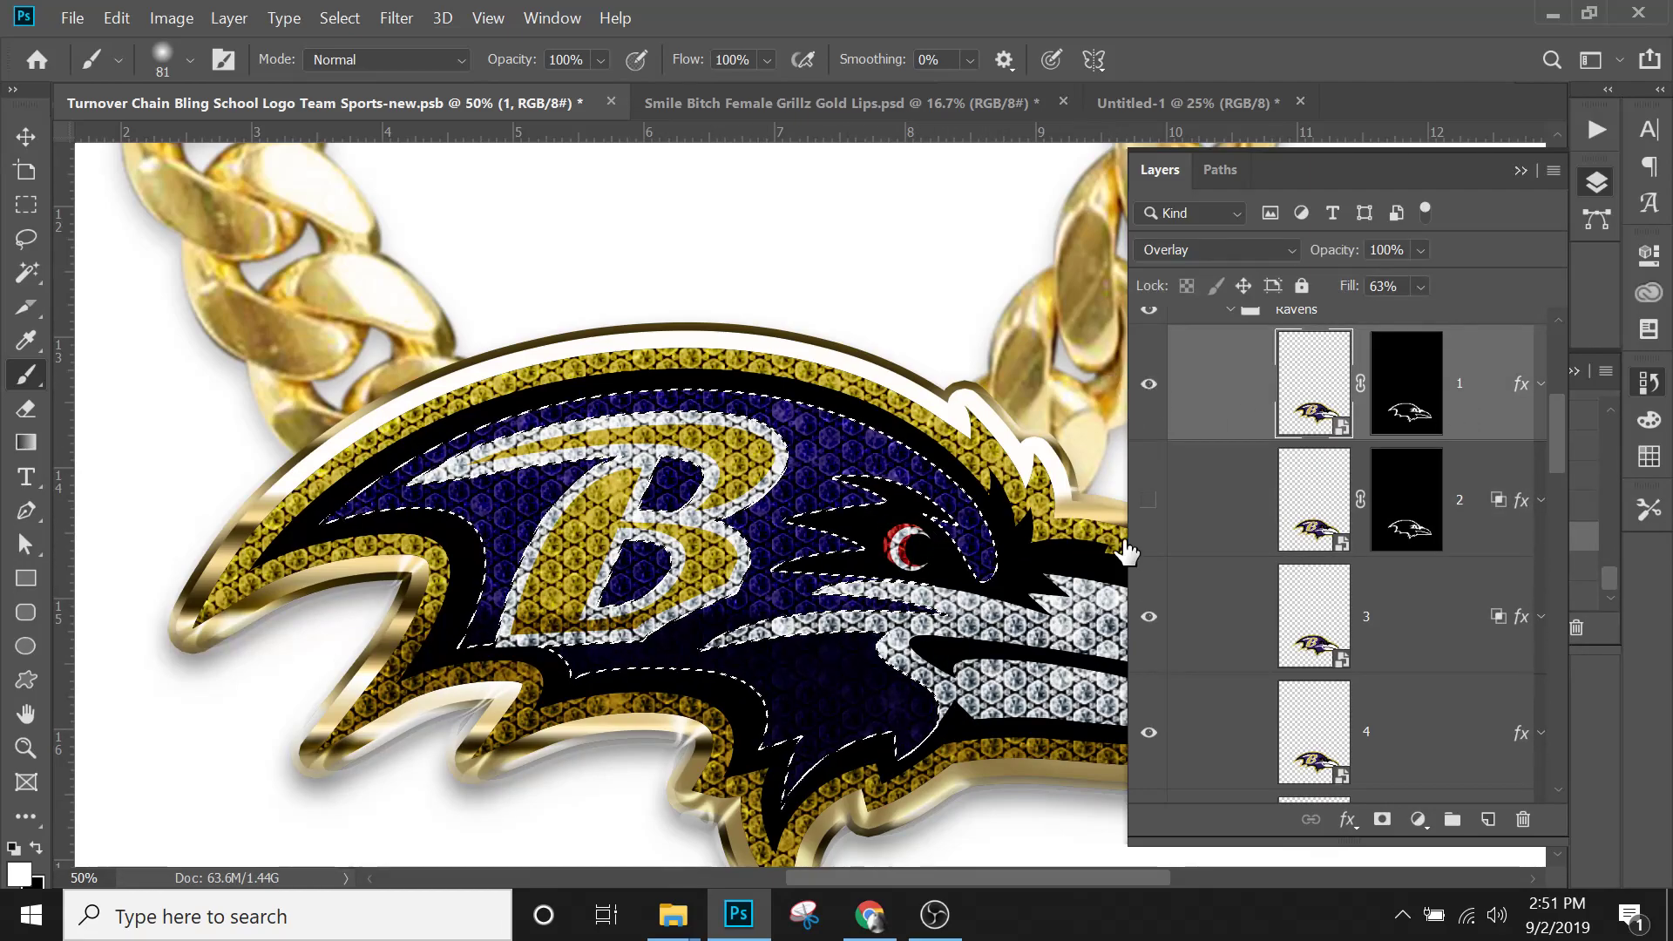
left_click(1149, 503)
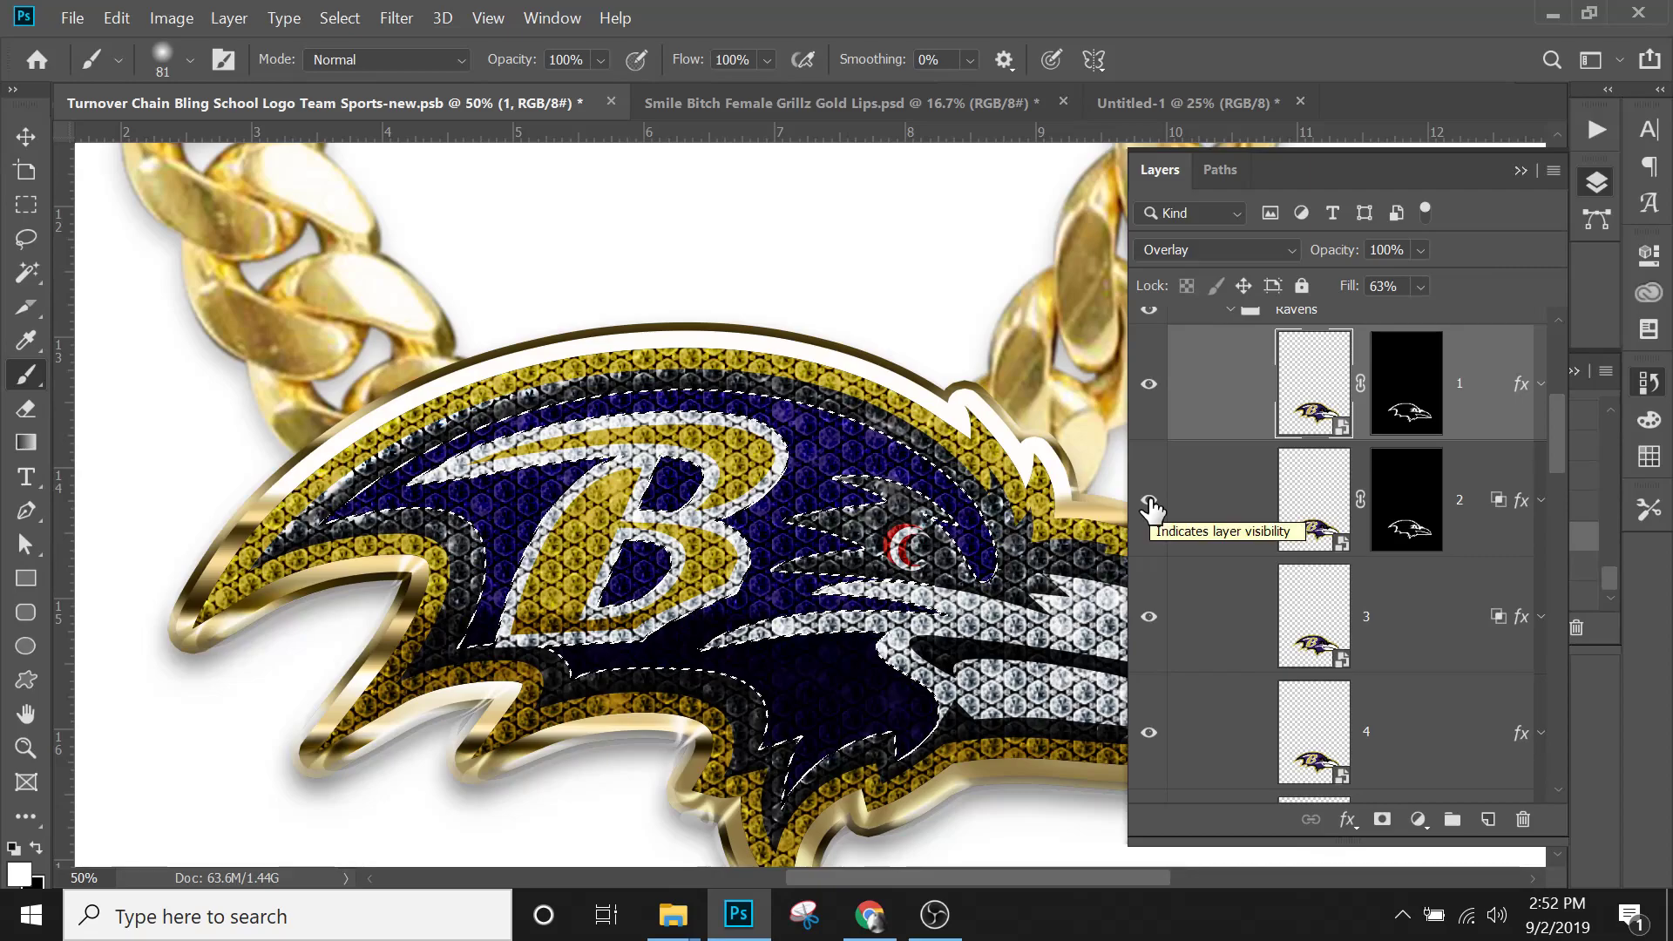
Deselect the selection of the logo's purple areas.
key("ctrl+minus")
key("ctrl+minus")
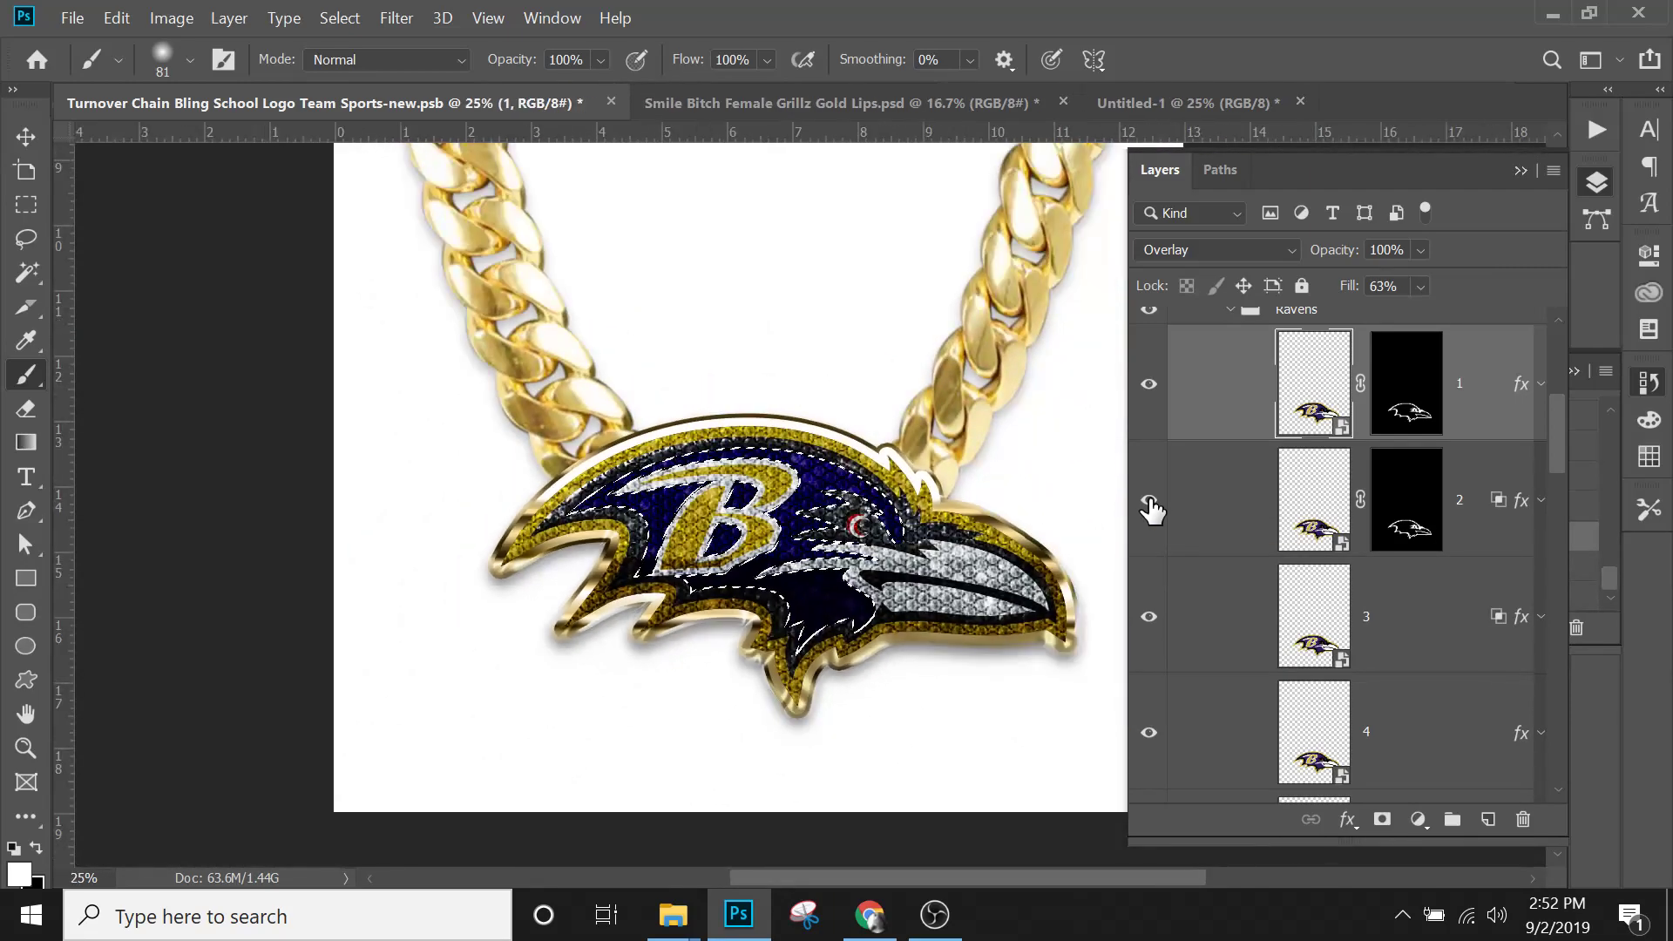
scroll(1408, 427, "up", 5)
scroll(1416, 440, "down", 3)
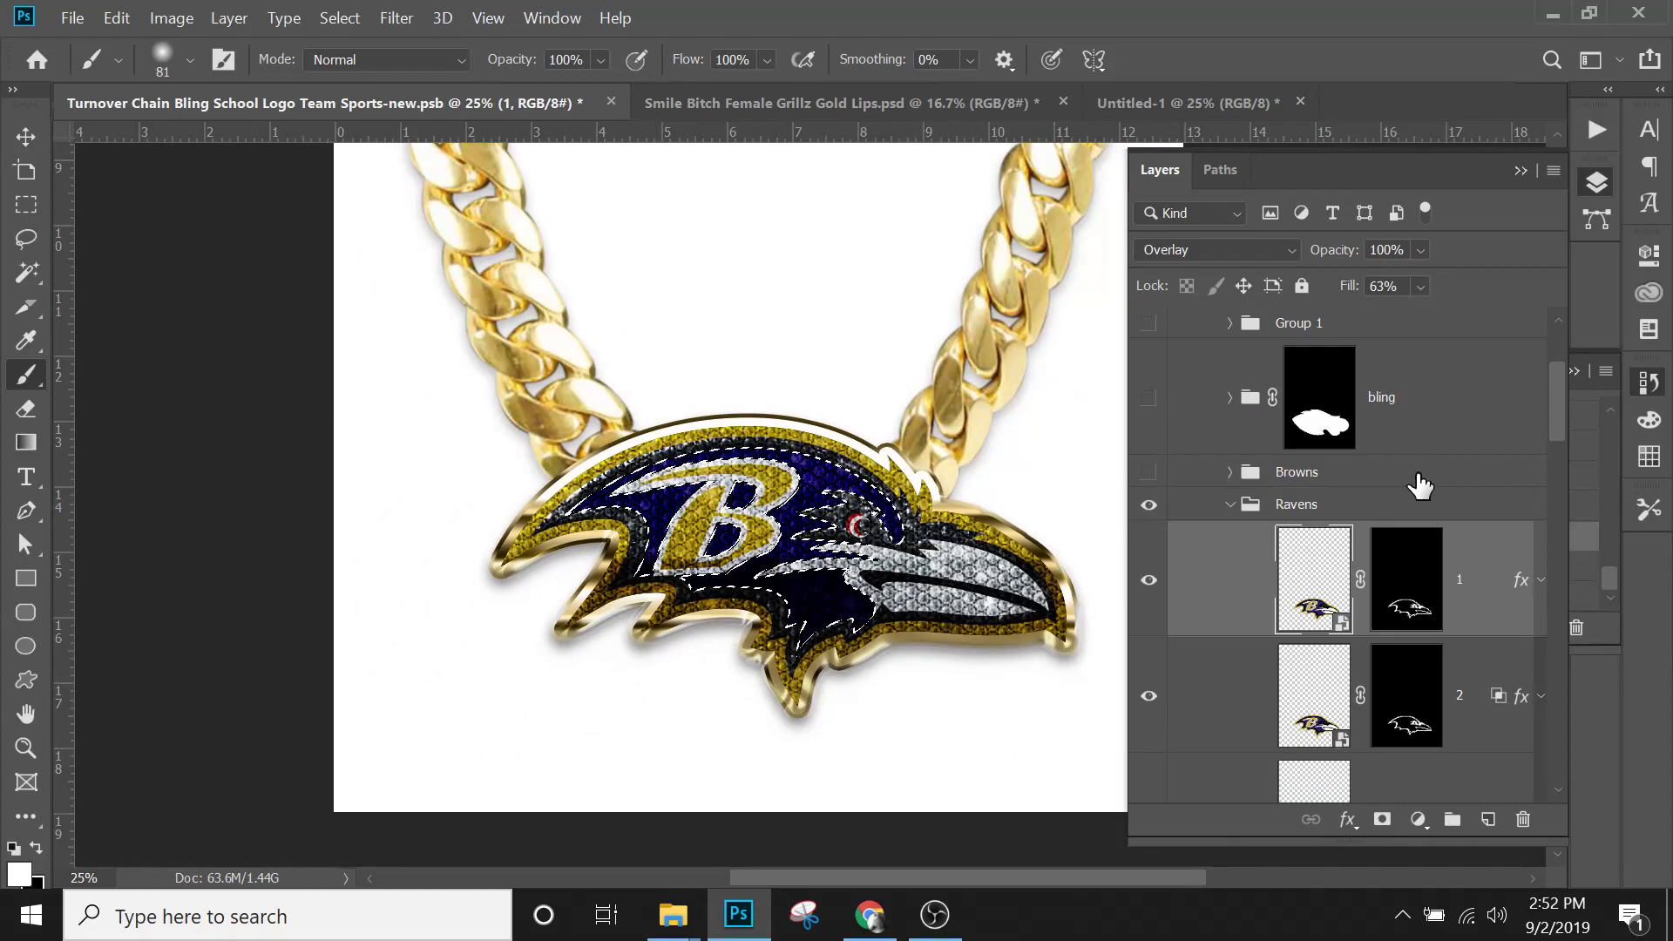
left_click(339, 17)
left_click(362, 63)
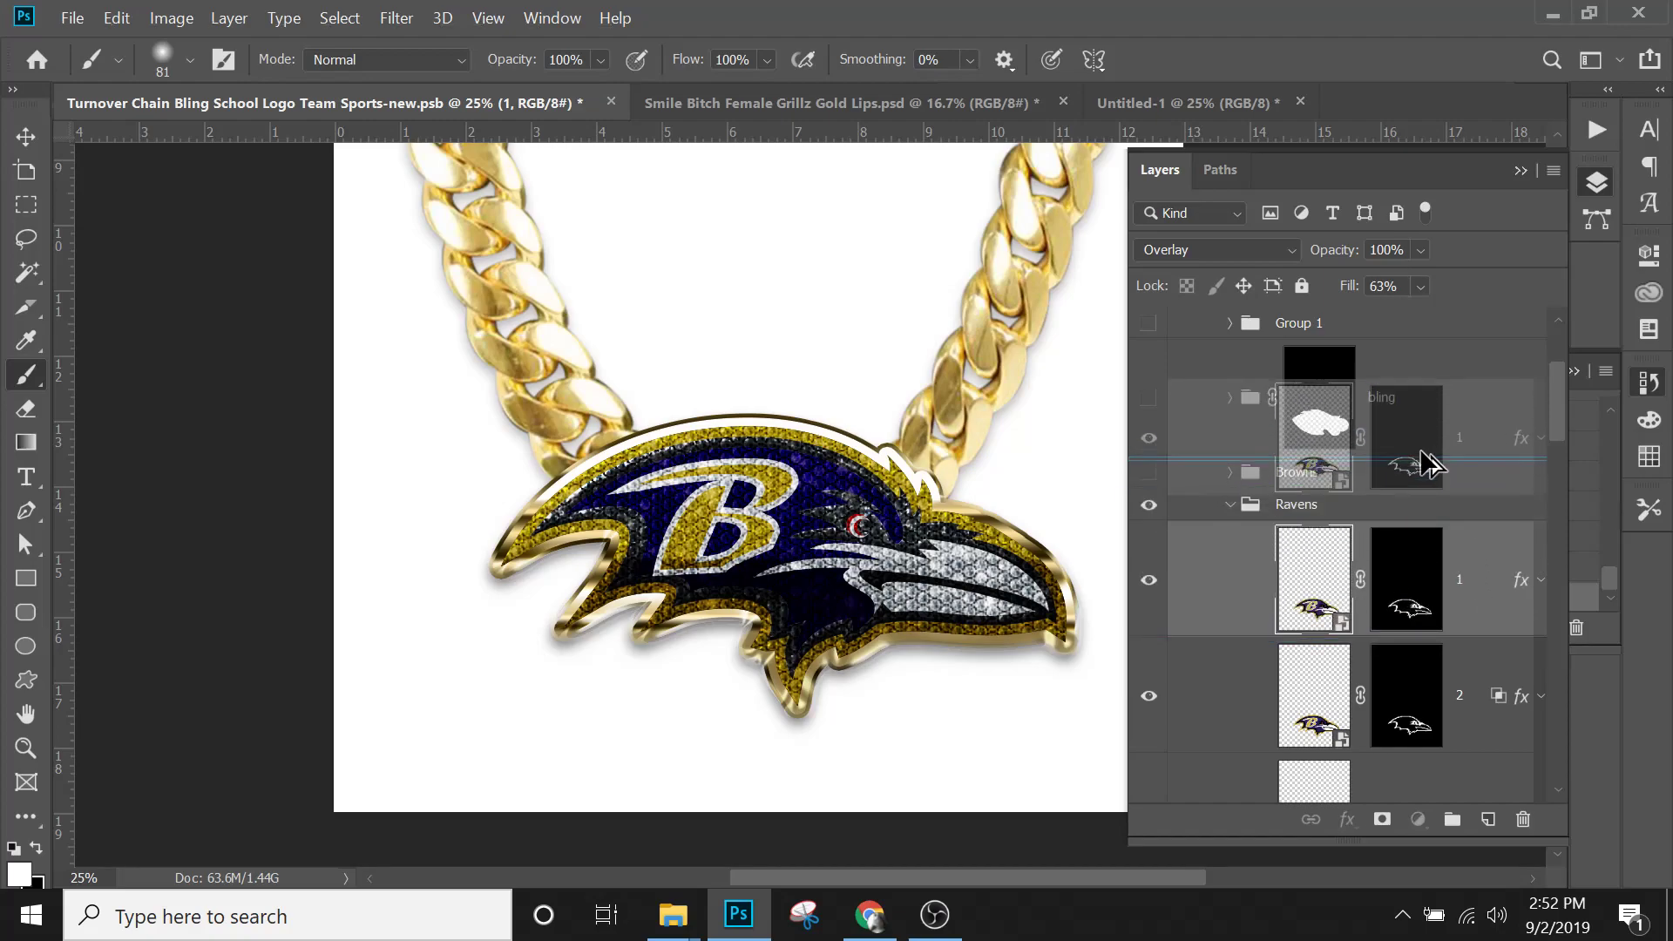
Duplicate Ravens layer 1 outside its group, directly above the Browns group.
left_click(1418, 449)
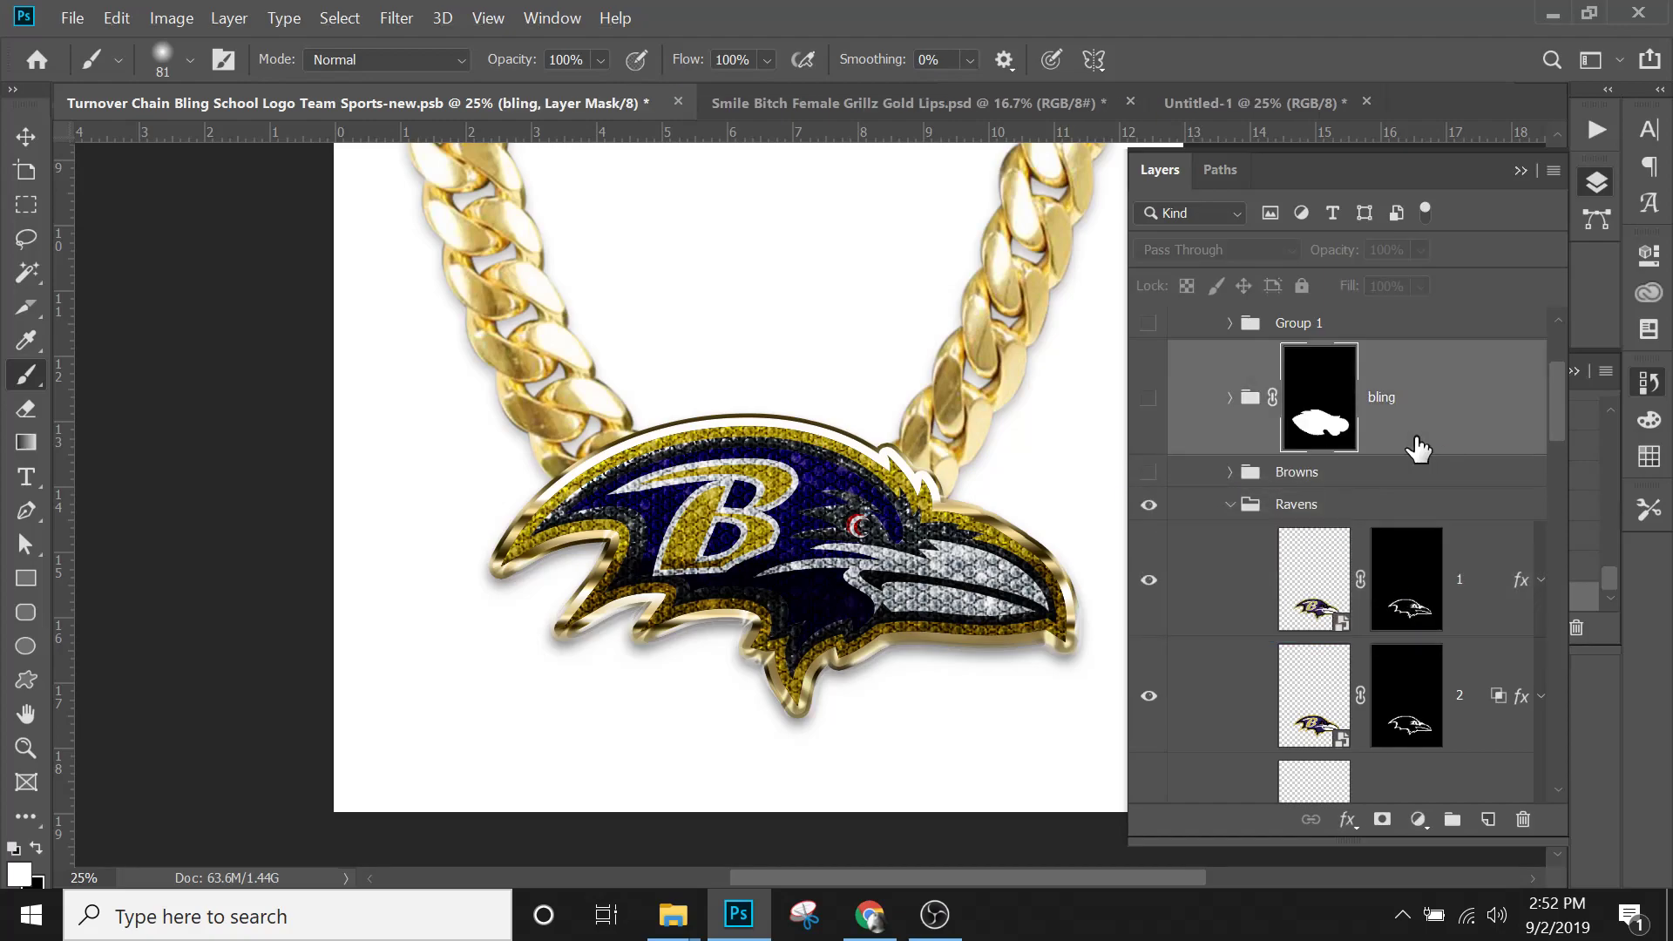
left_click(1430, 558)
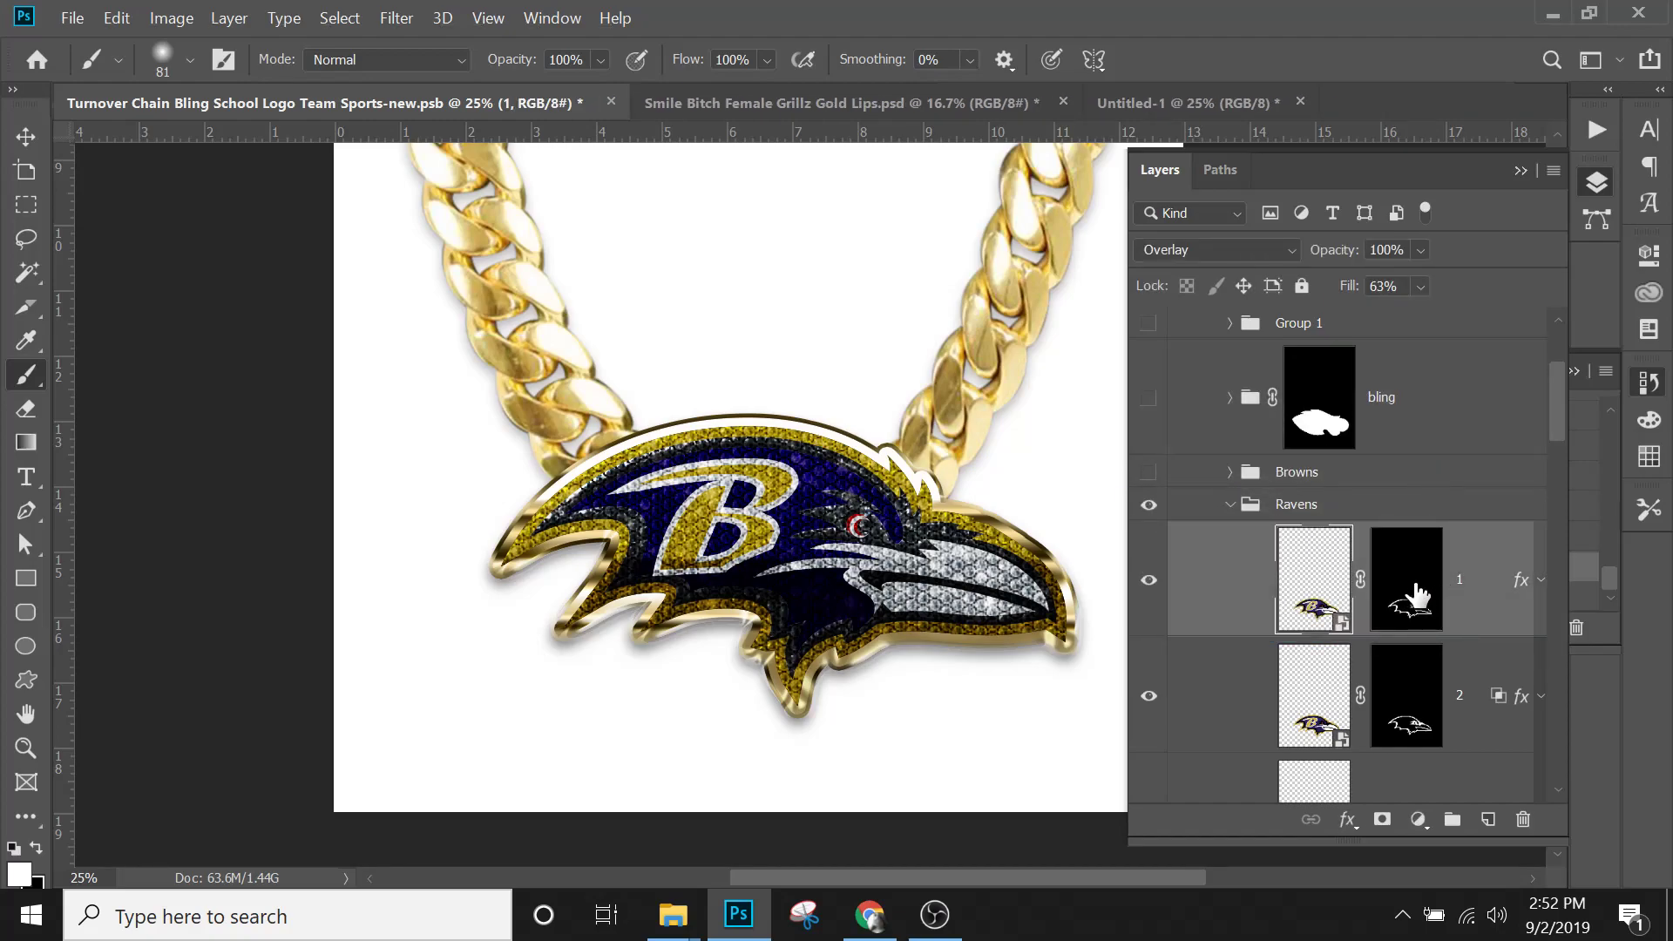
left_click_drag(1464, 586, 1311, 466)
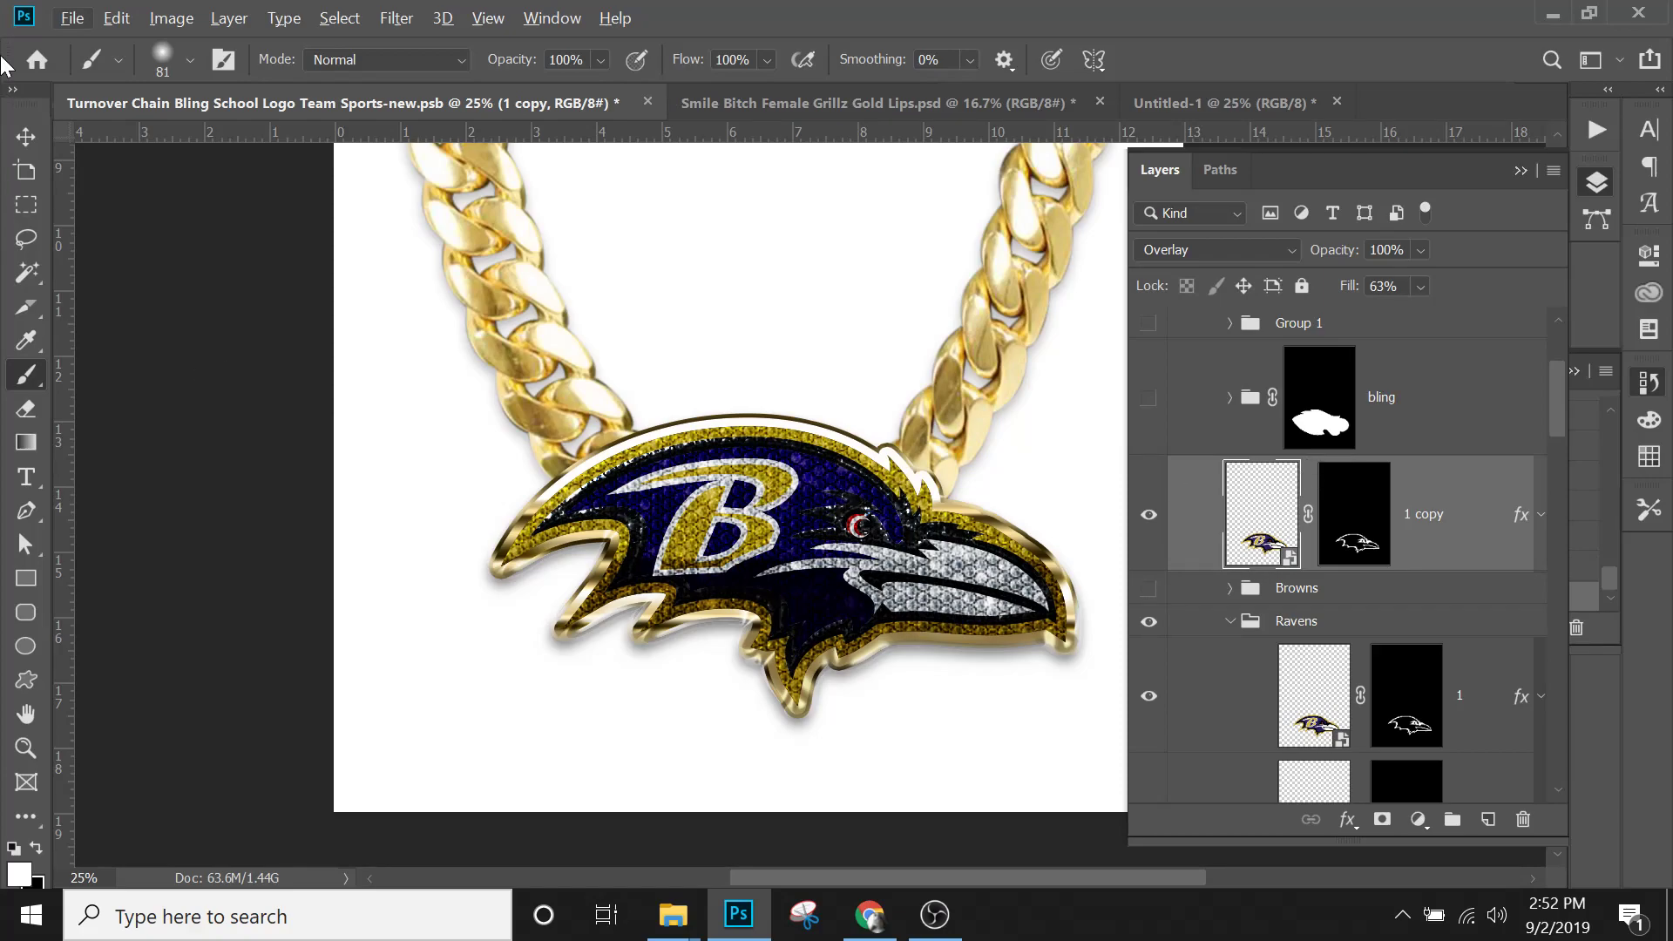
Move the duplicated logo layer up between the two chain strands, clear of the pendant.
left_click(26, 136)
left_click_drag(879, 504, 871, 349)
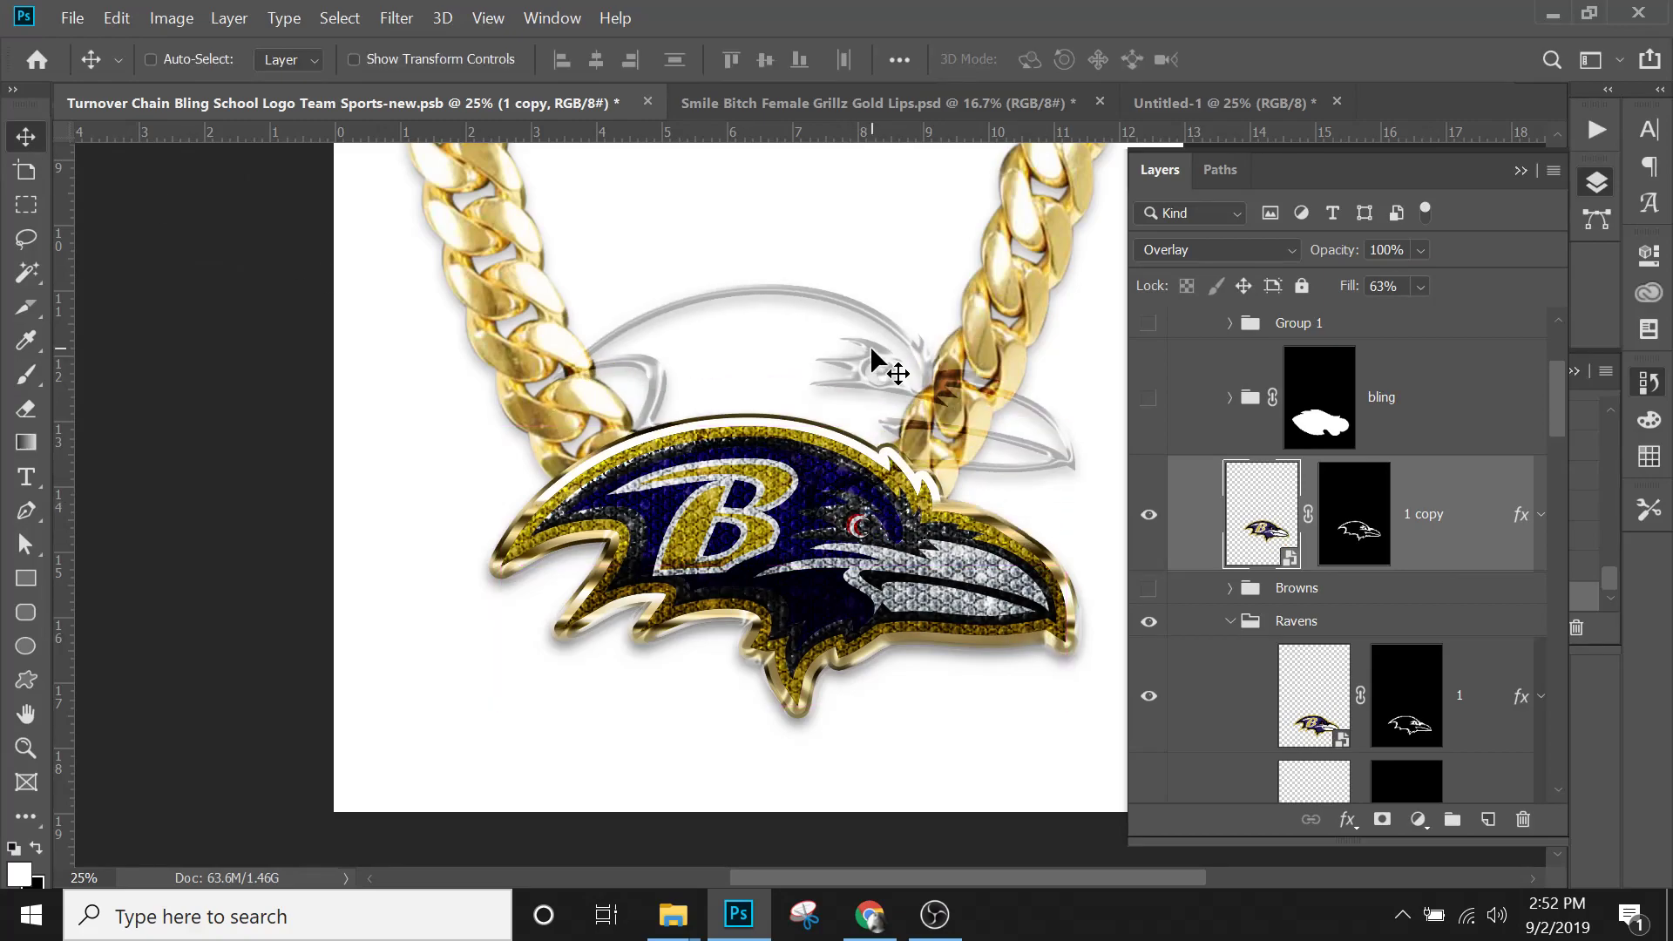
key("ctrl+z")
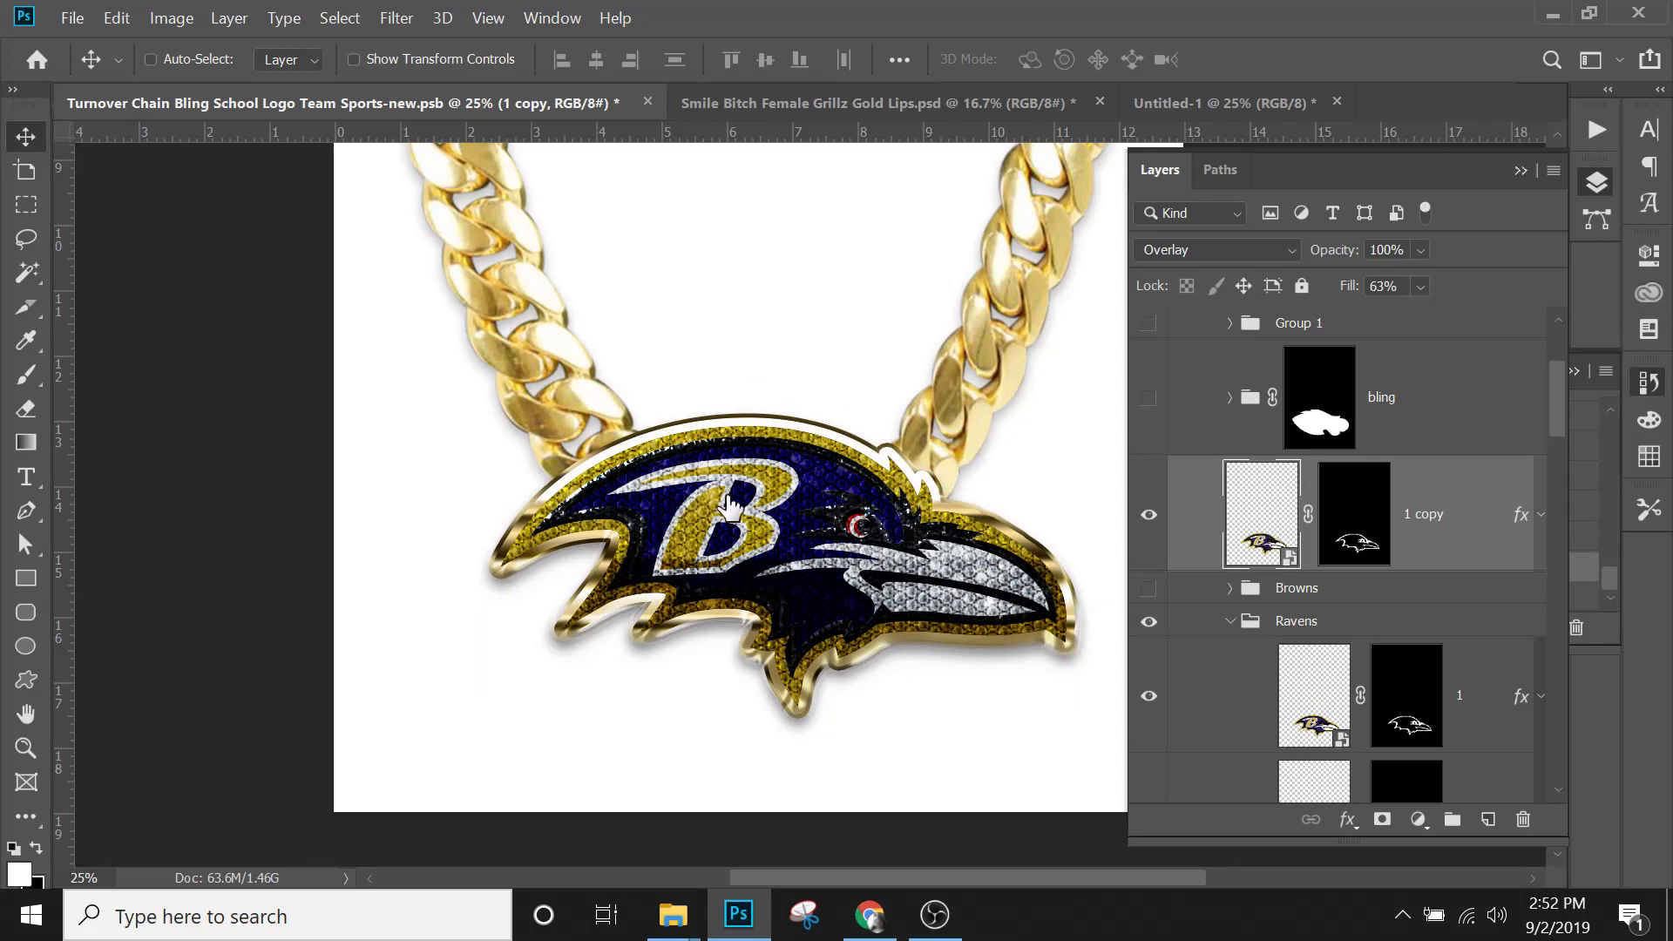
left_click_drag(802, 366, 788, 242)
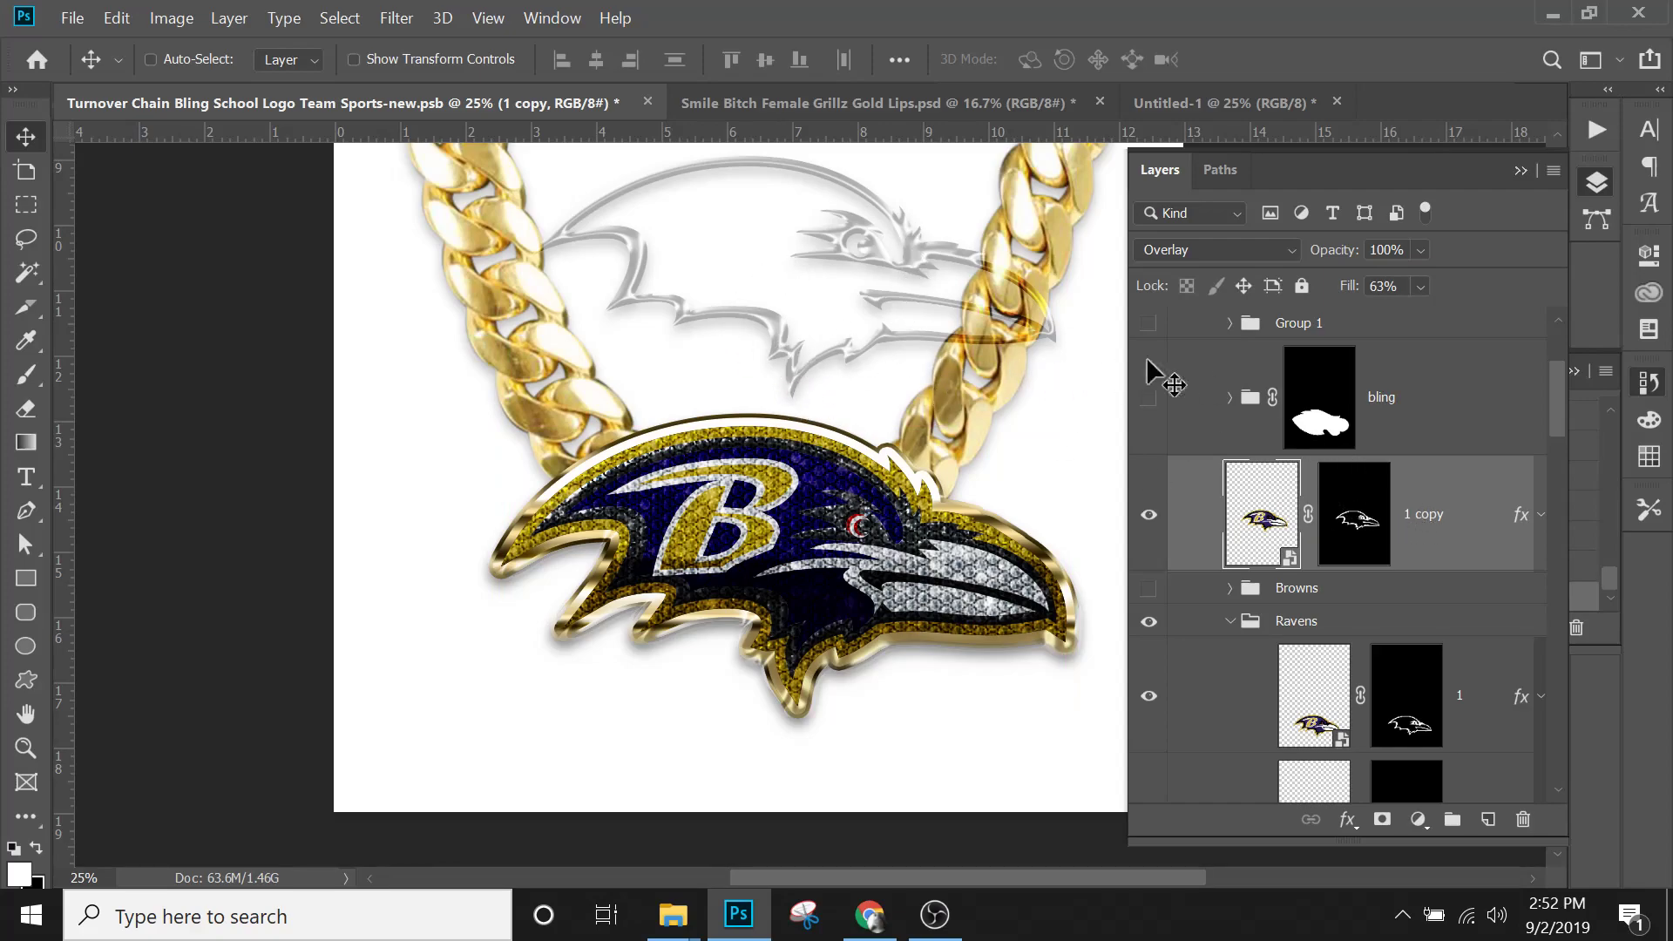
Disable the layer mask of the duplicated logo layer.
left_click(1365, 523)
right_click(1366, 522)
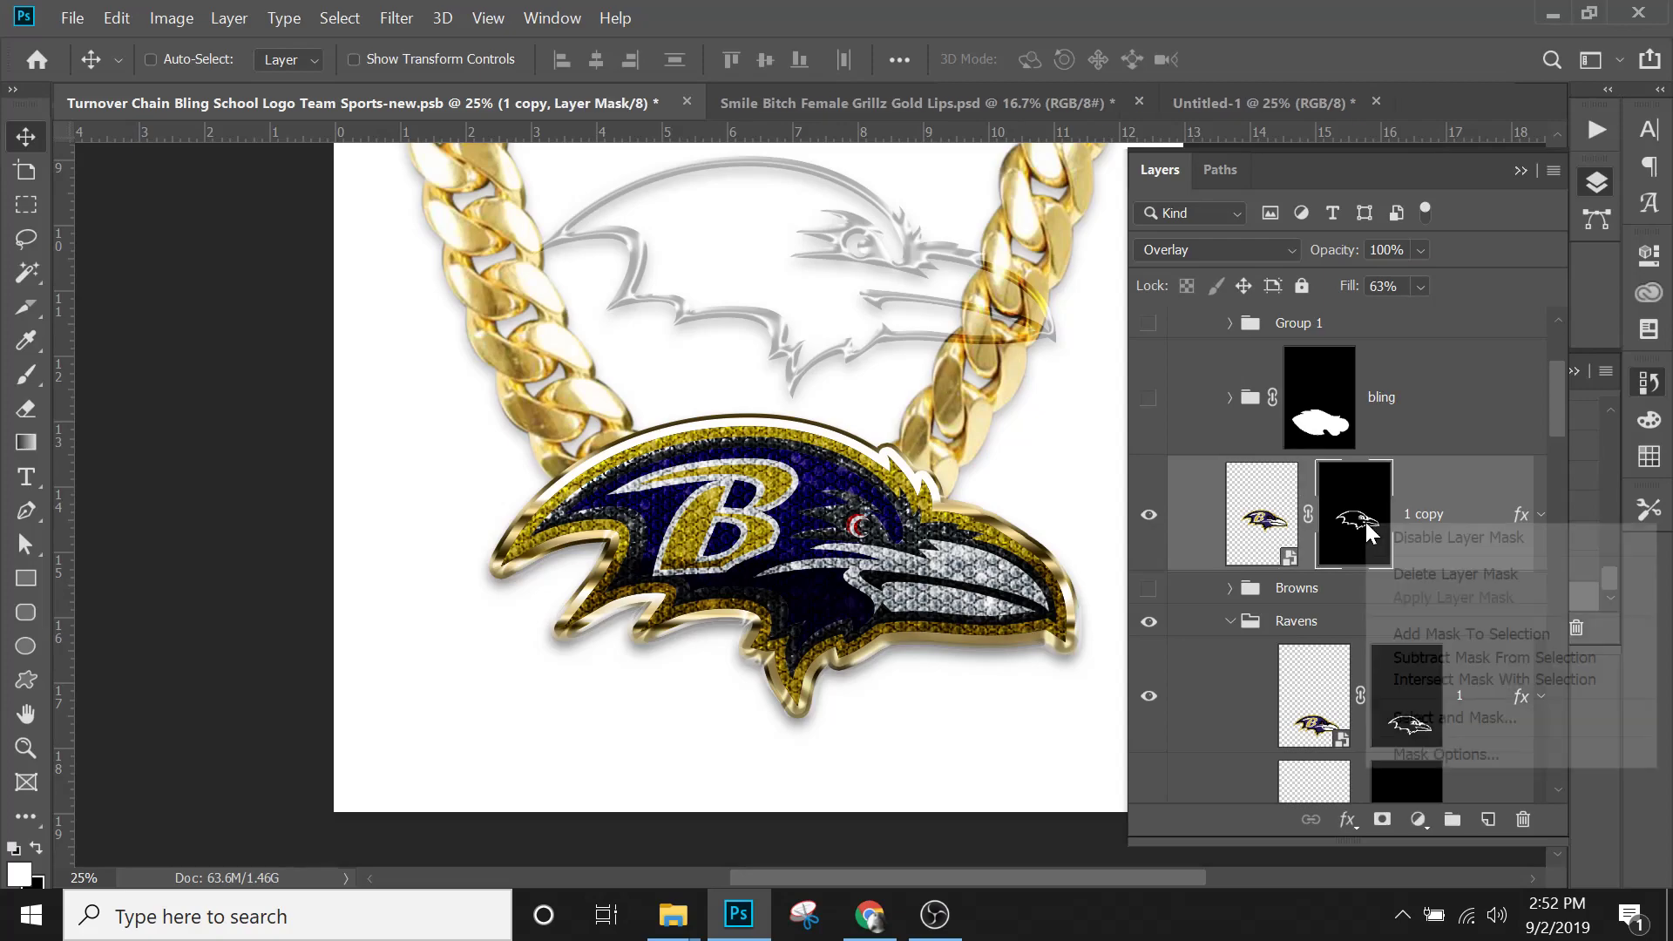
left_click(1414, 537)
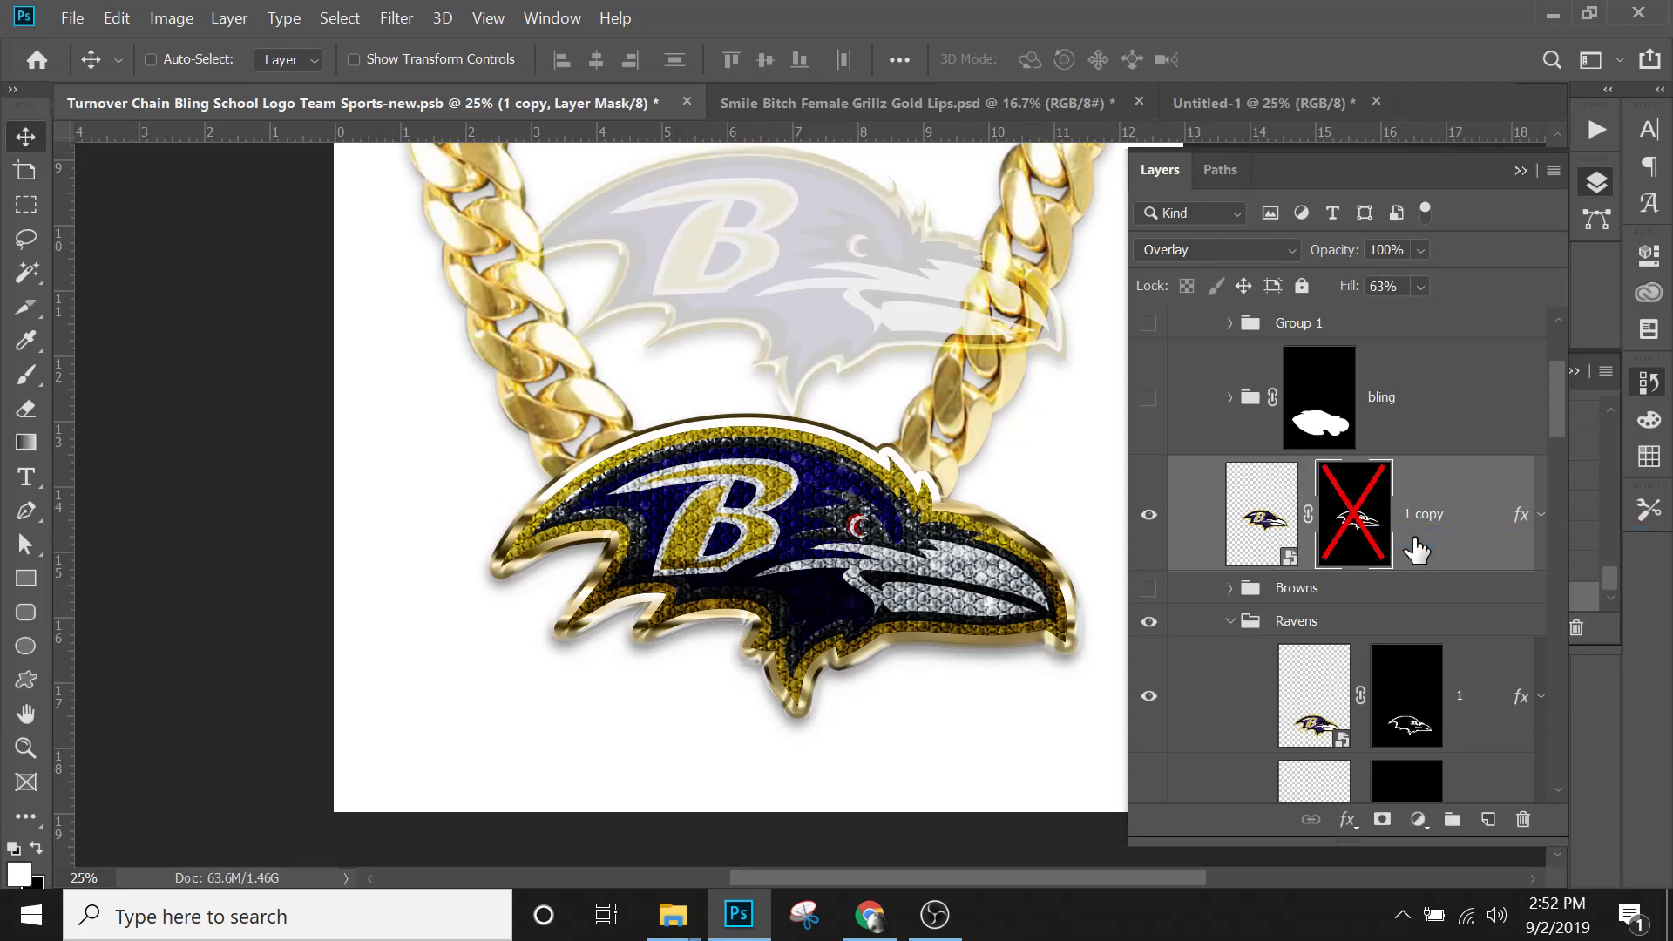
Set the duplicated logo layer's fill to 100% and clear its layer style.
left_click(1277, 528)
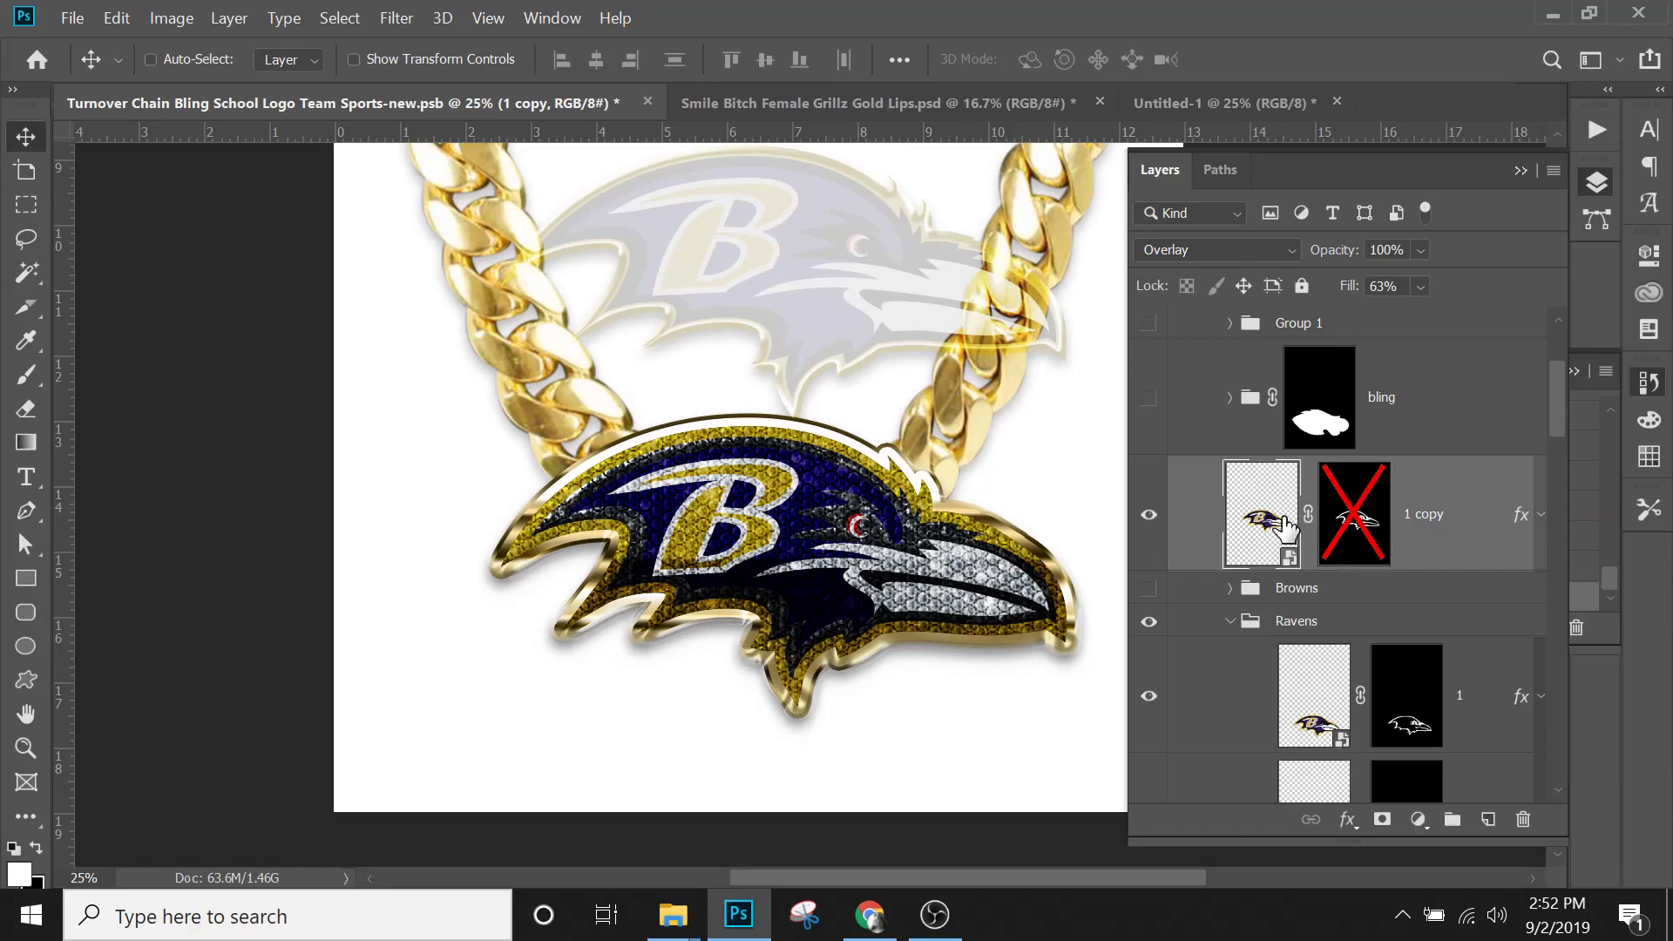
left_click(1420, 288)
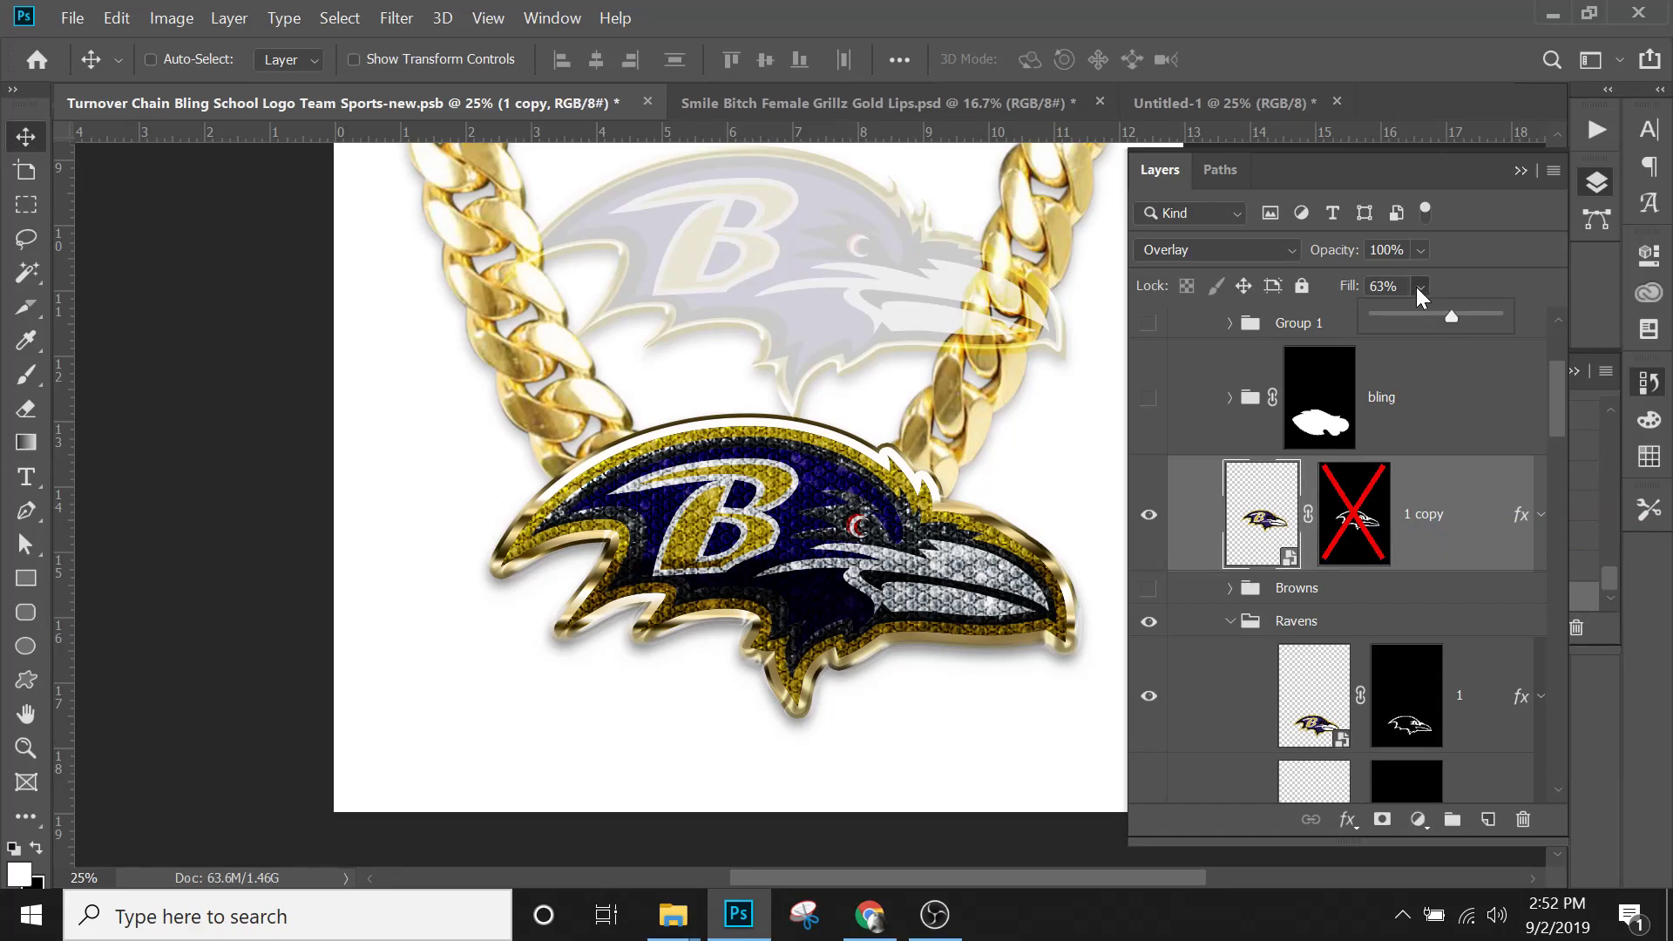
left_click_drag(1478, 319, 1528, 319)
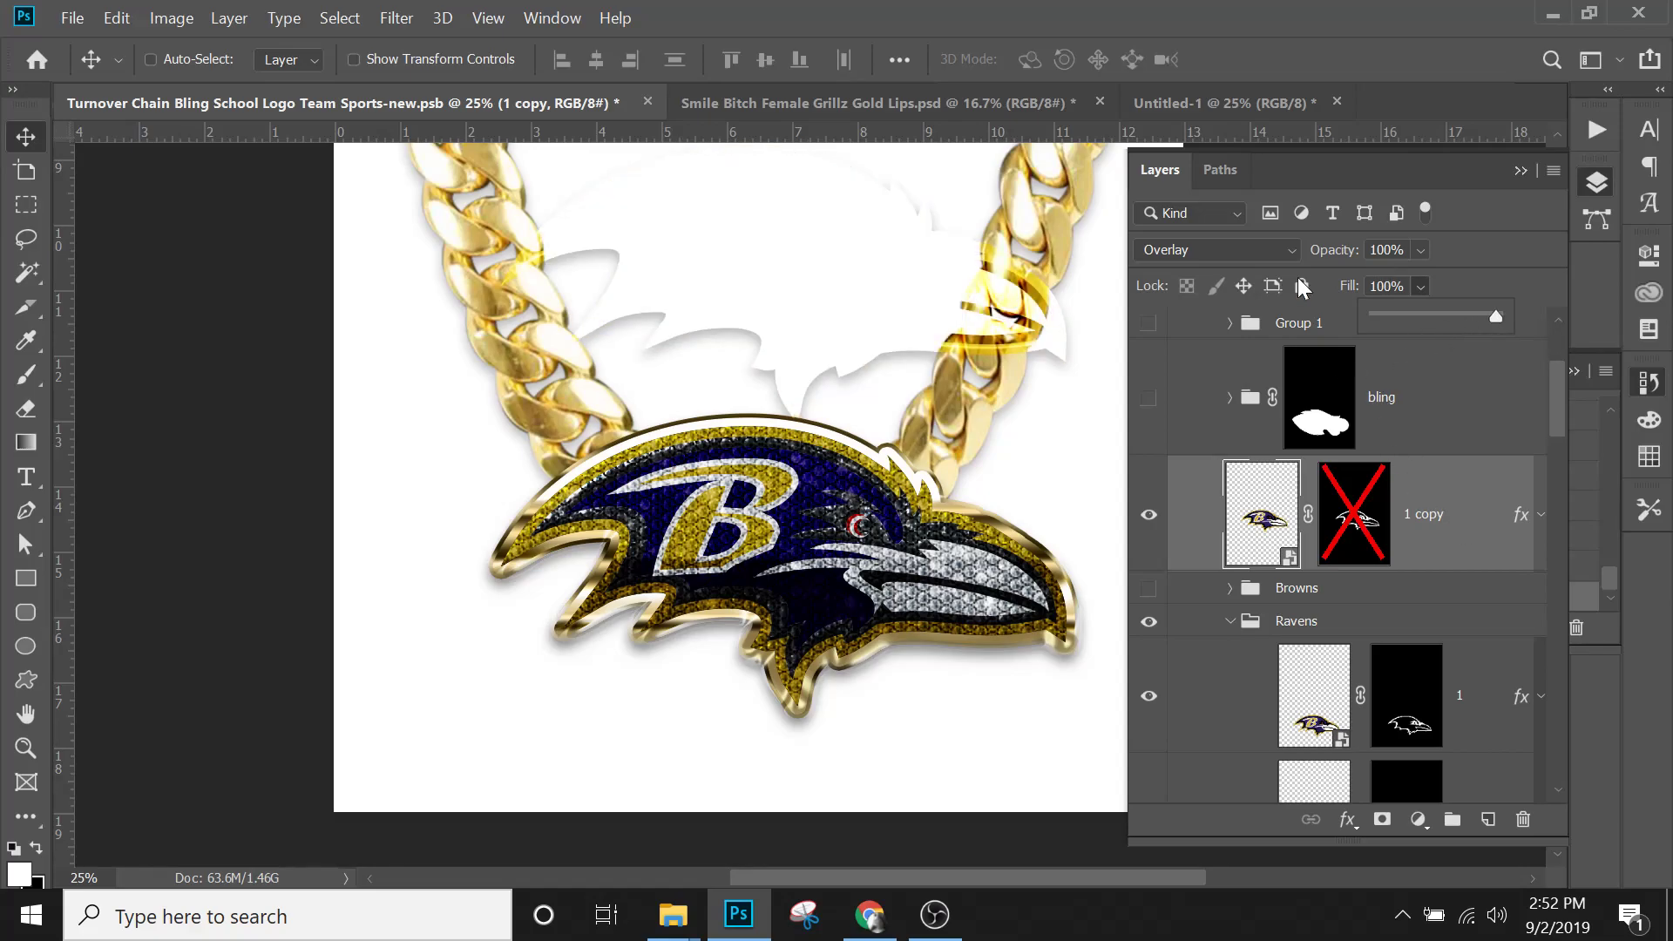
left_click(1421, 538)
right_click(1495, 534)
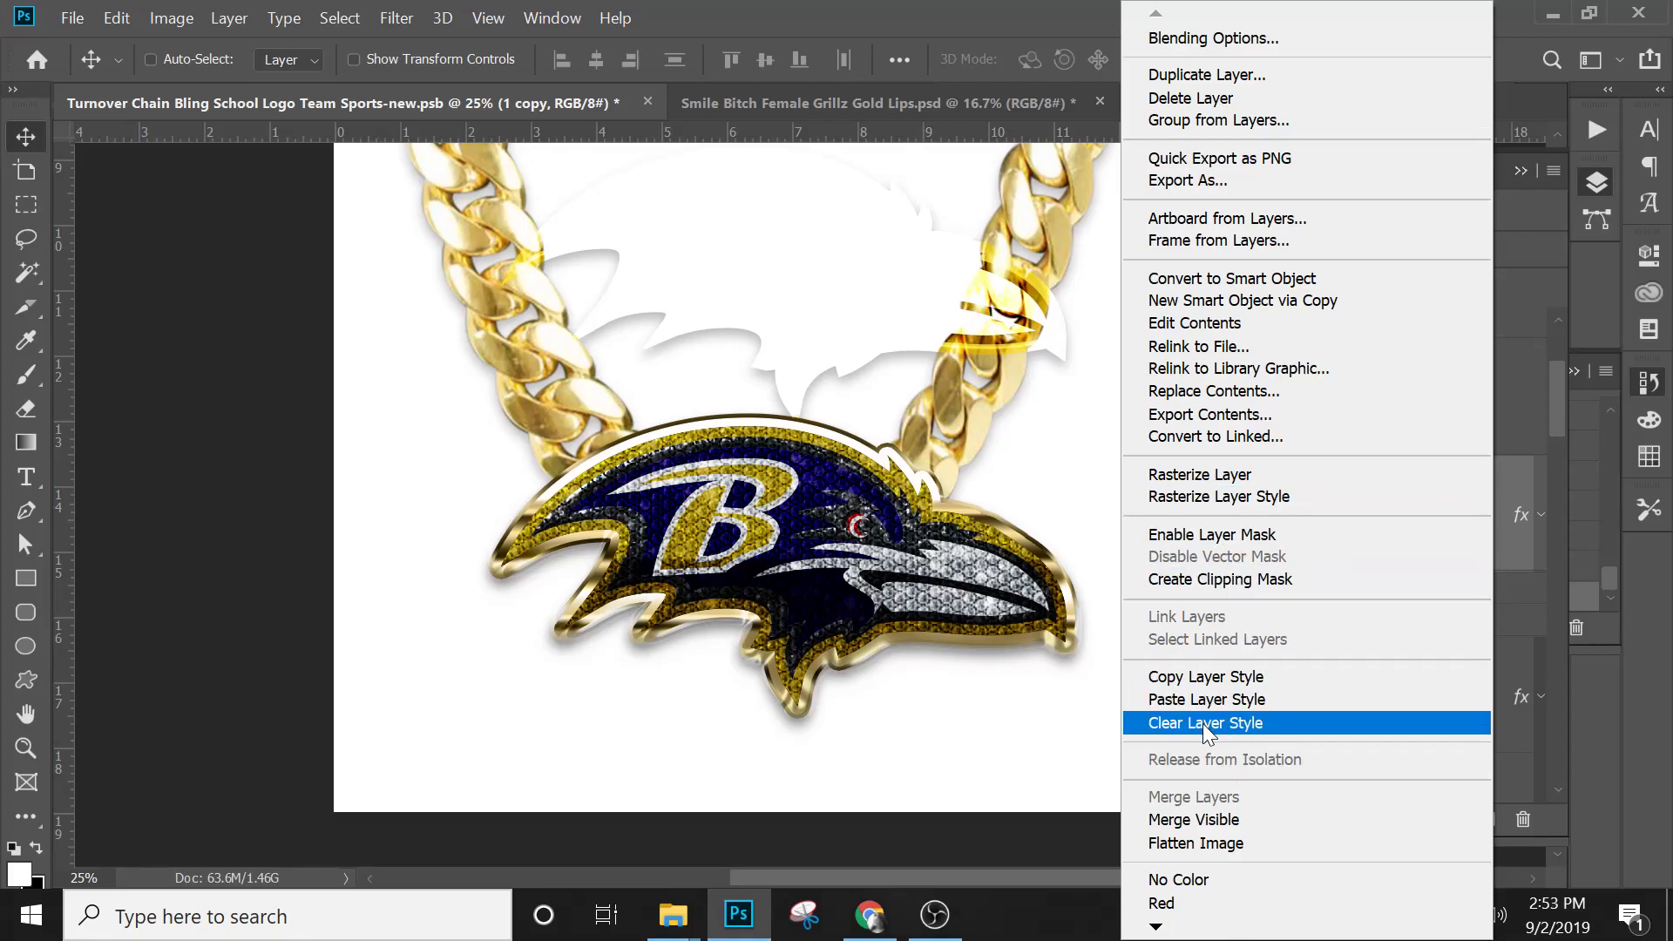
left_click(1203, 723)
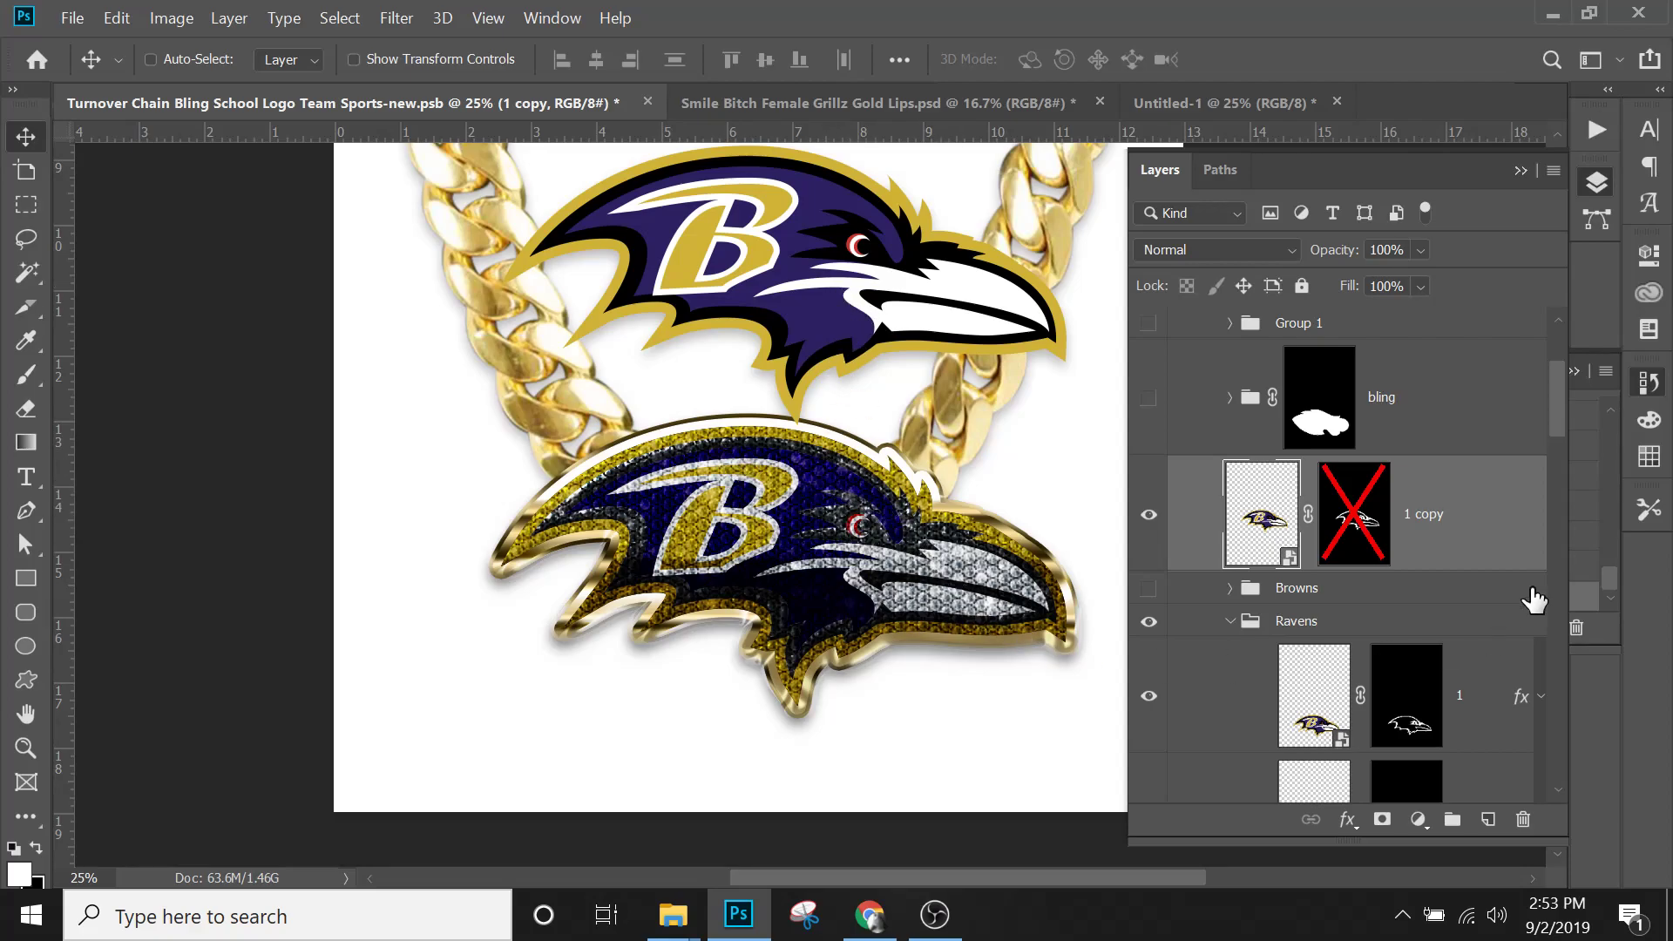
Delete the duplicated plain Ravens logo layer above the Browns group.
scroll(1240, 708, "down", 3)
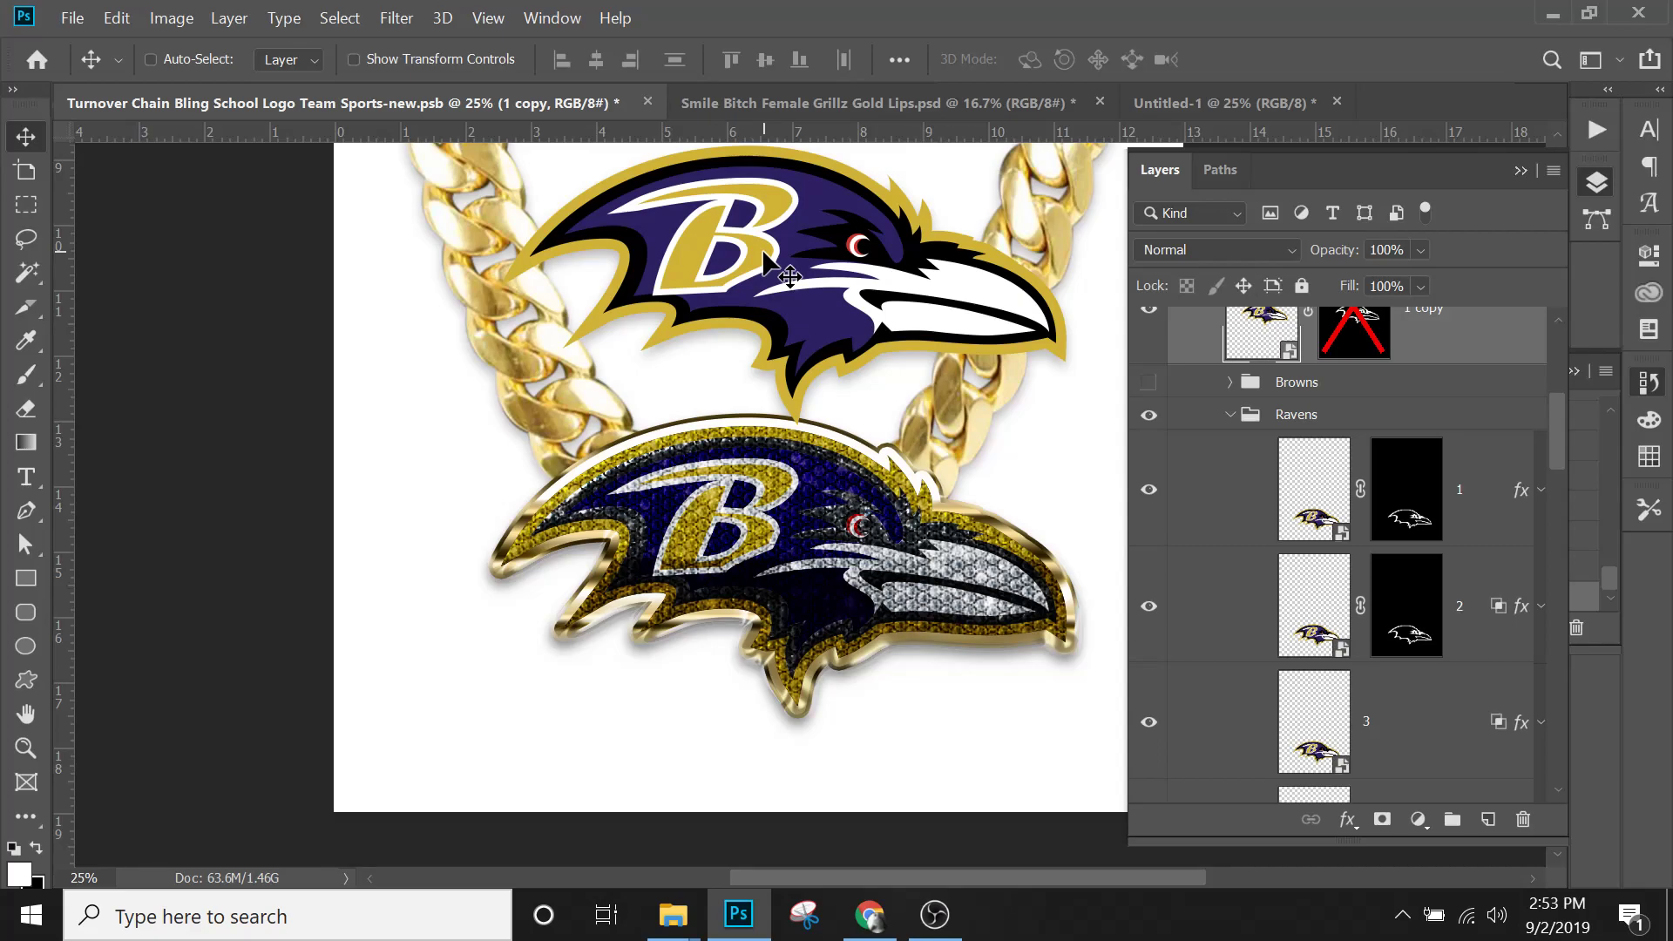
key("ctrl+minus")
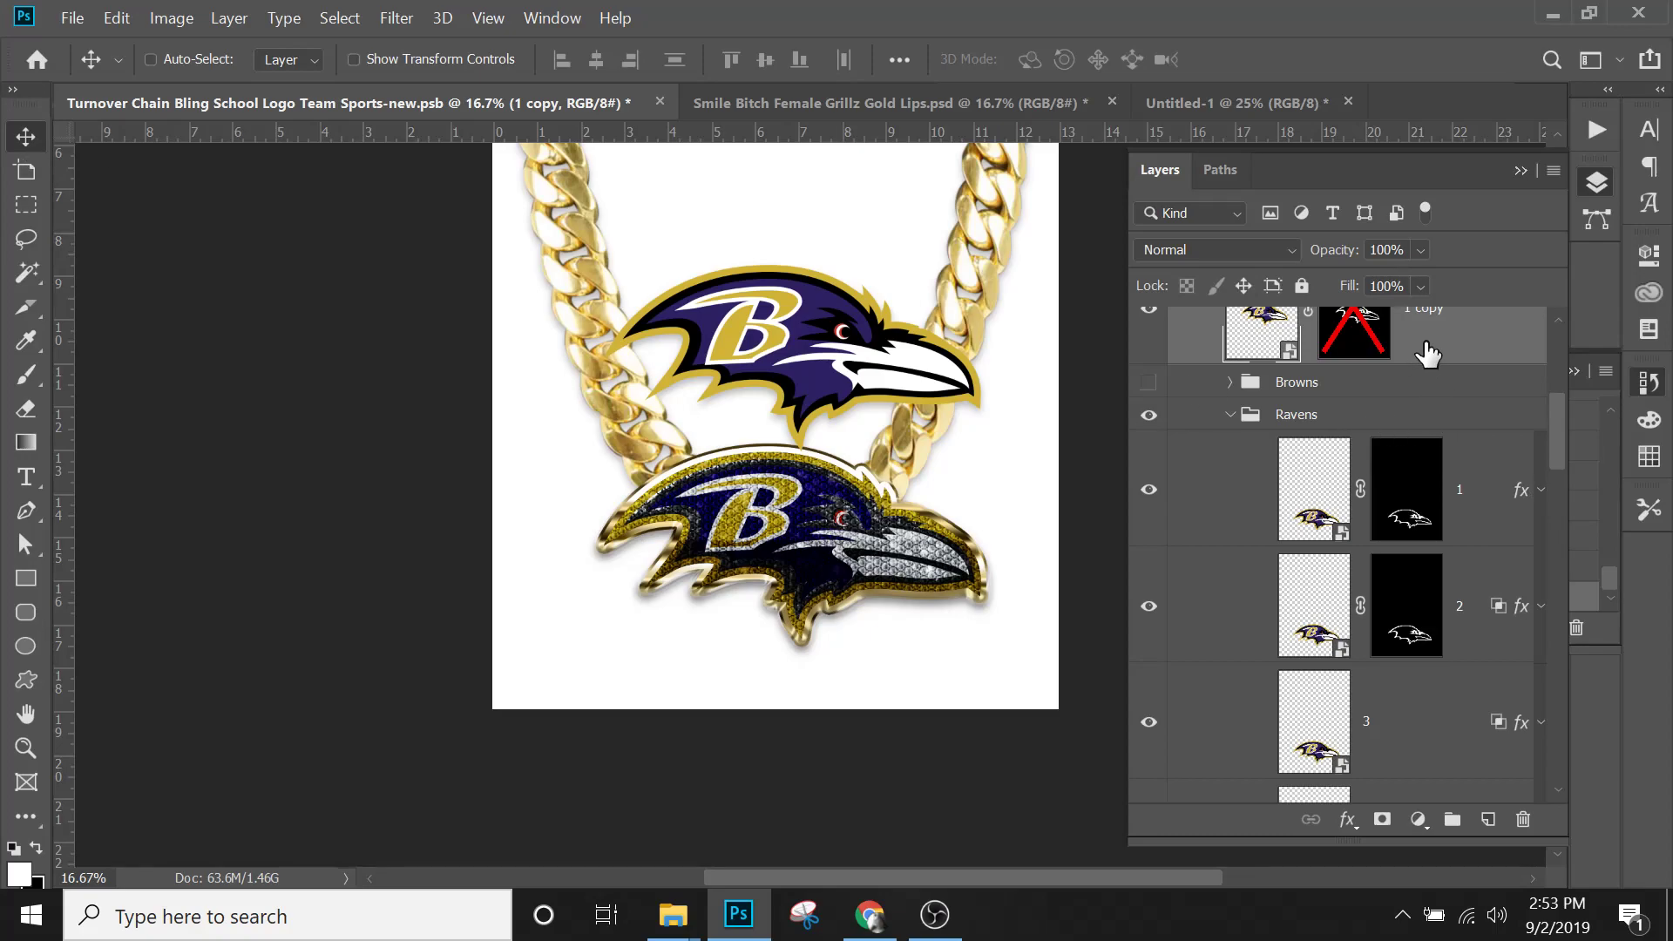
key("Delete")
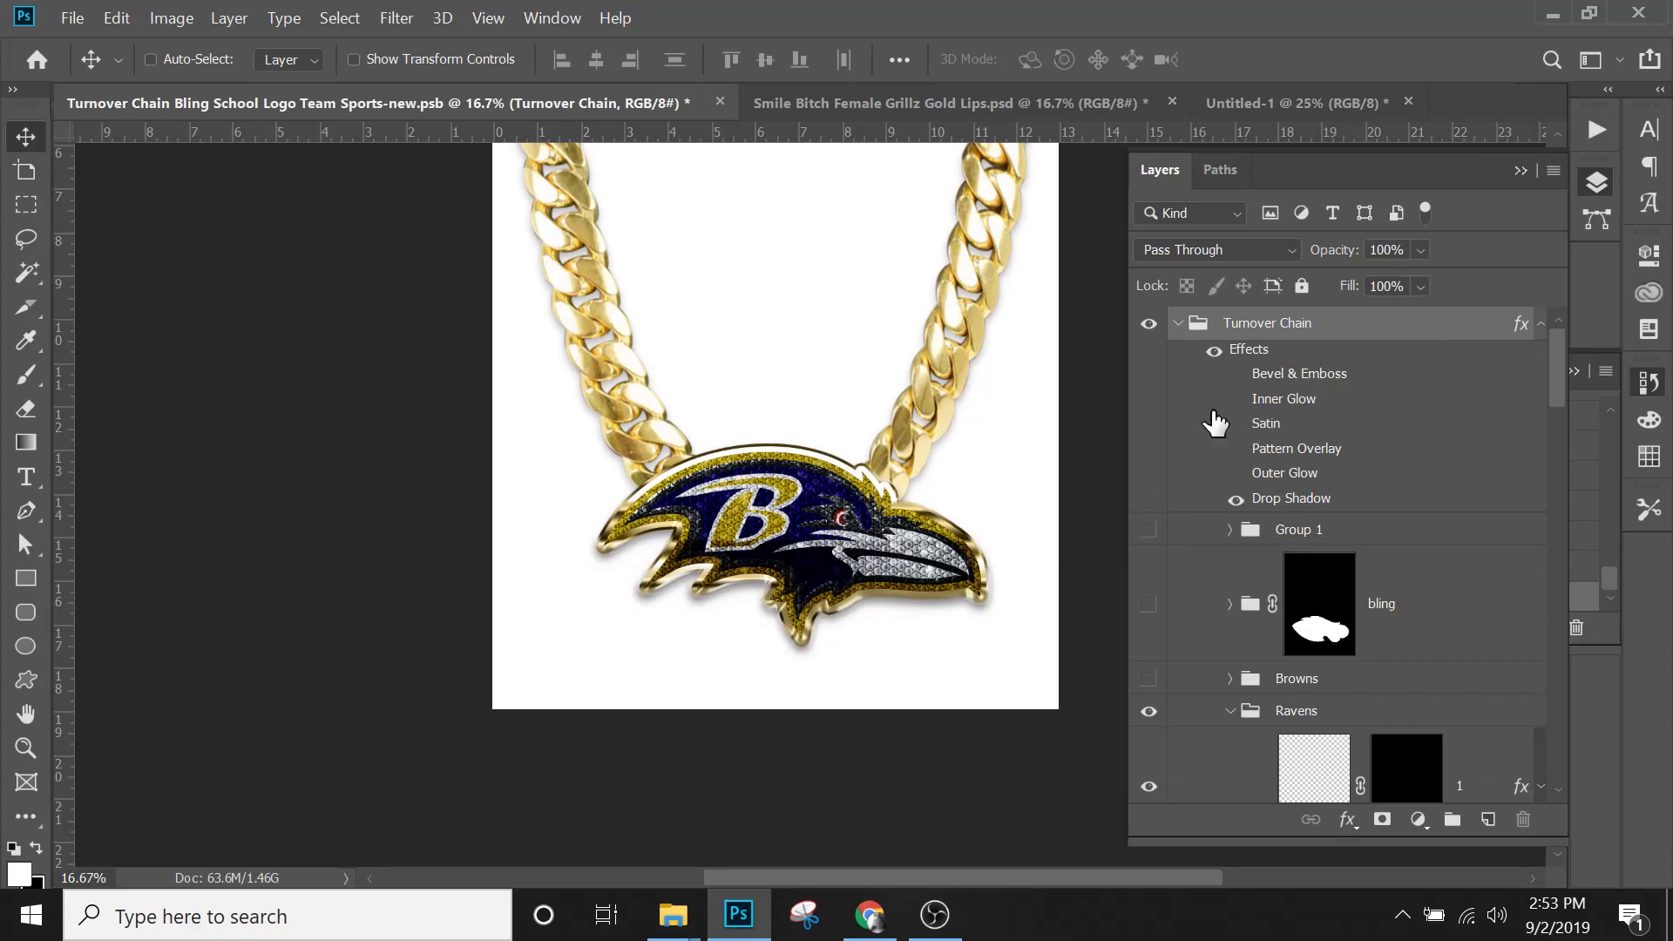
Review the whole gold chain together with the jewelled Ravens pendant.
scroll(939, 478, "up", 2)
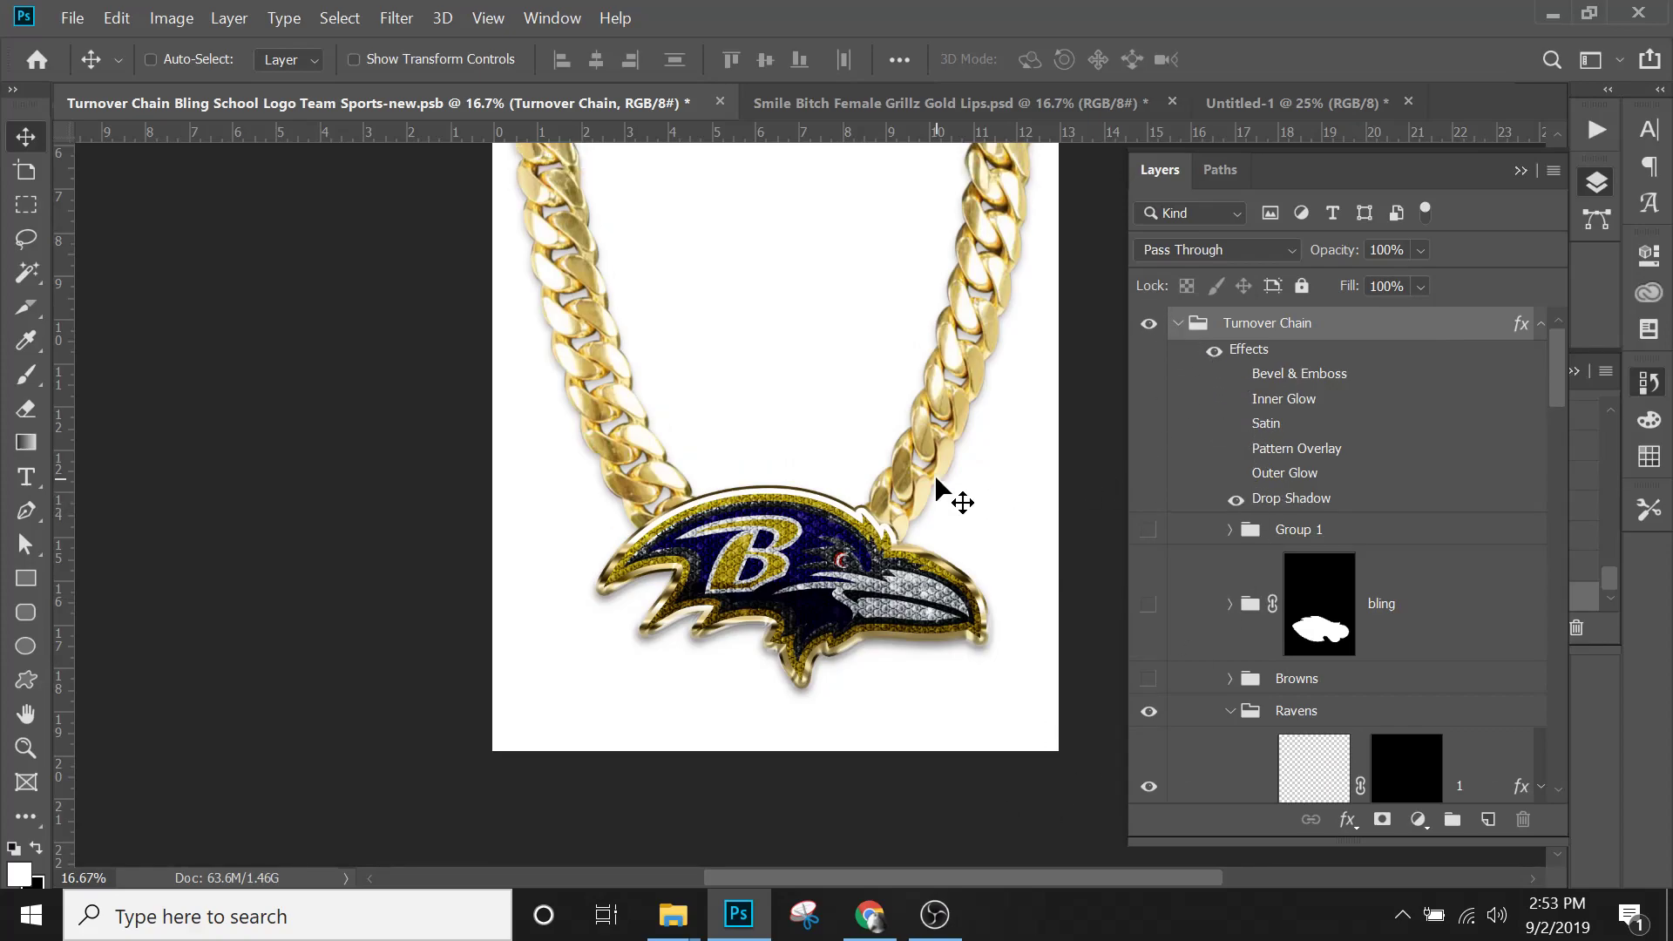
scroll(938, 479, "up", 6)
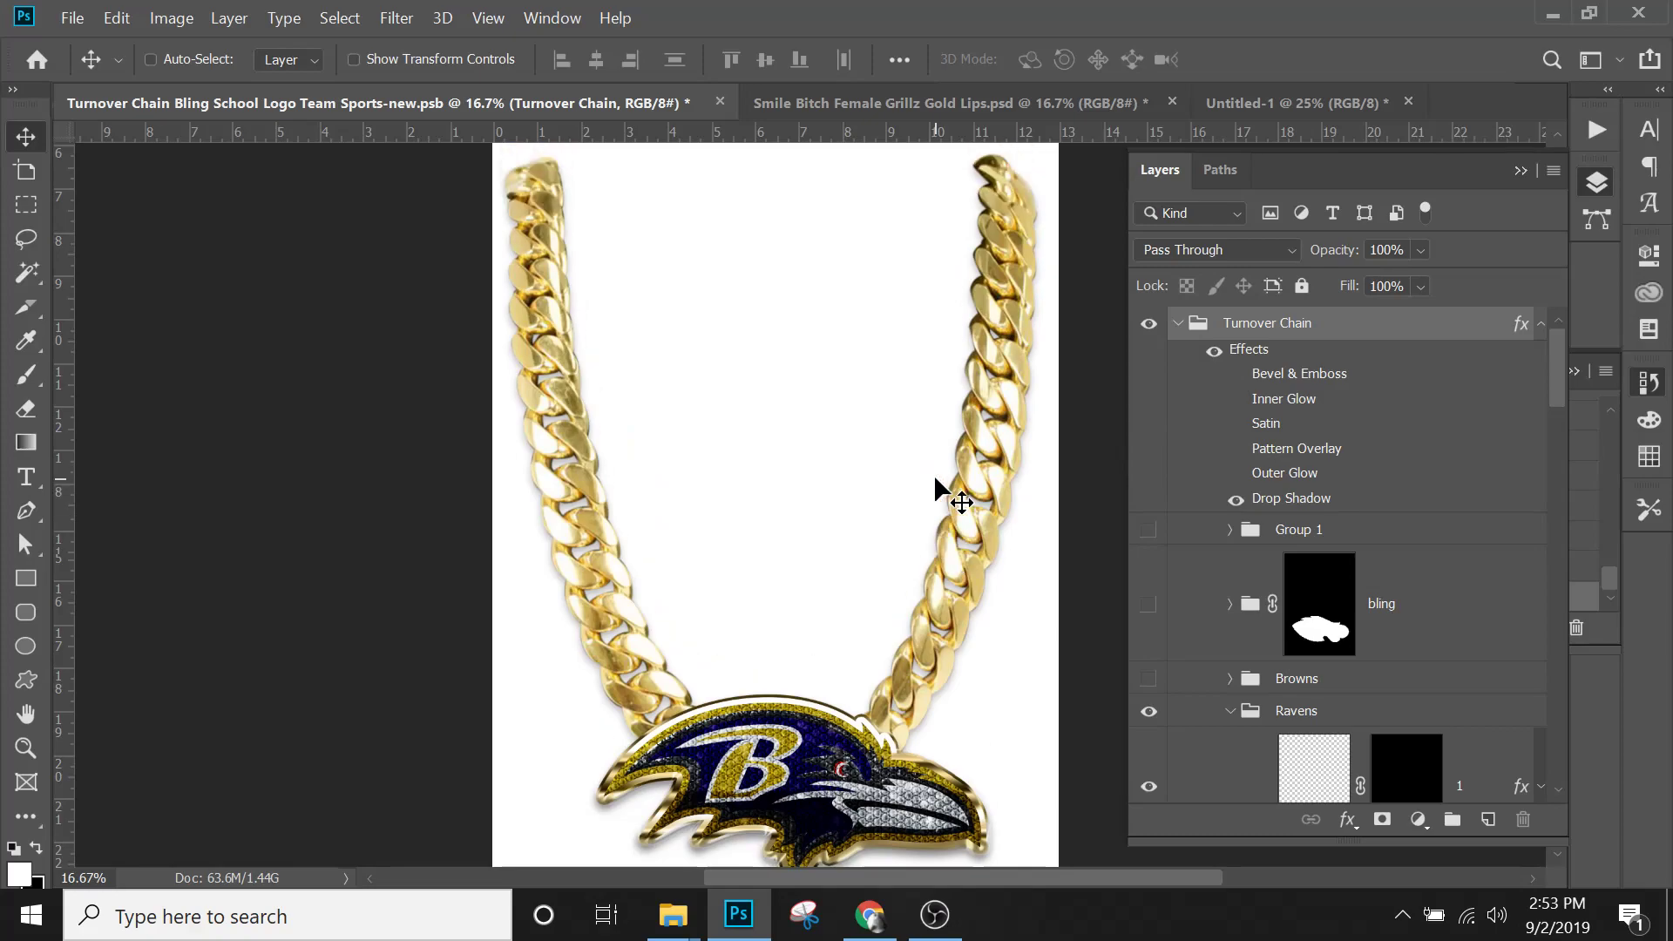
key("ctrl+minus")
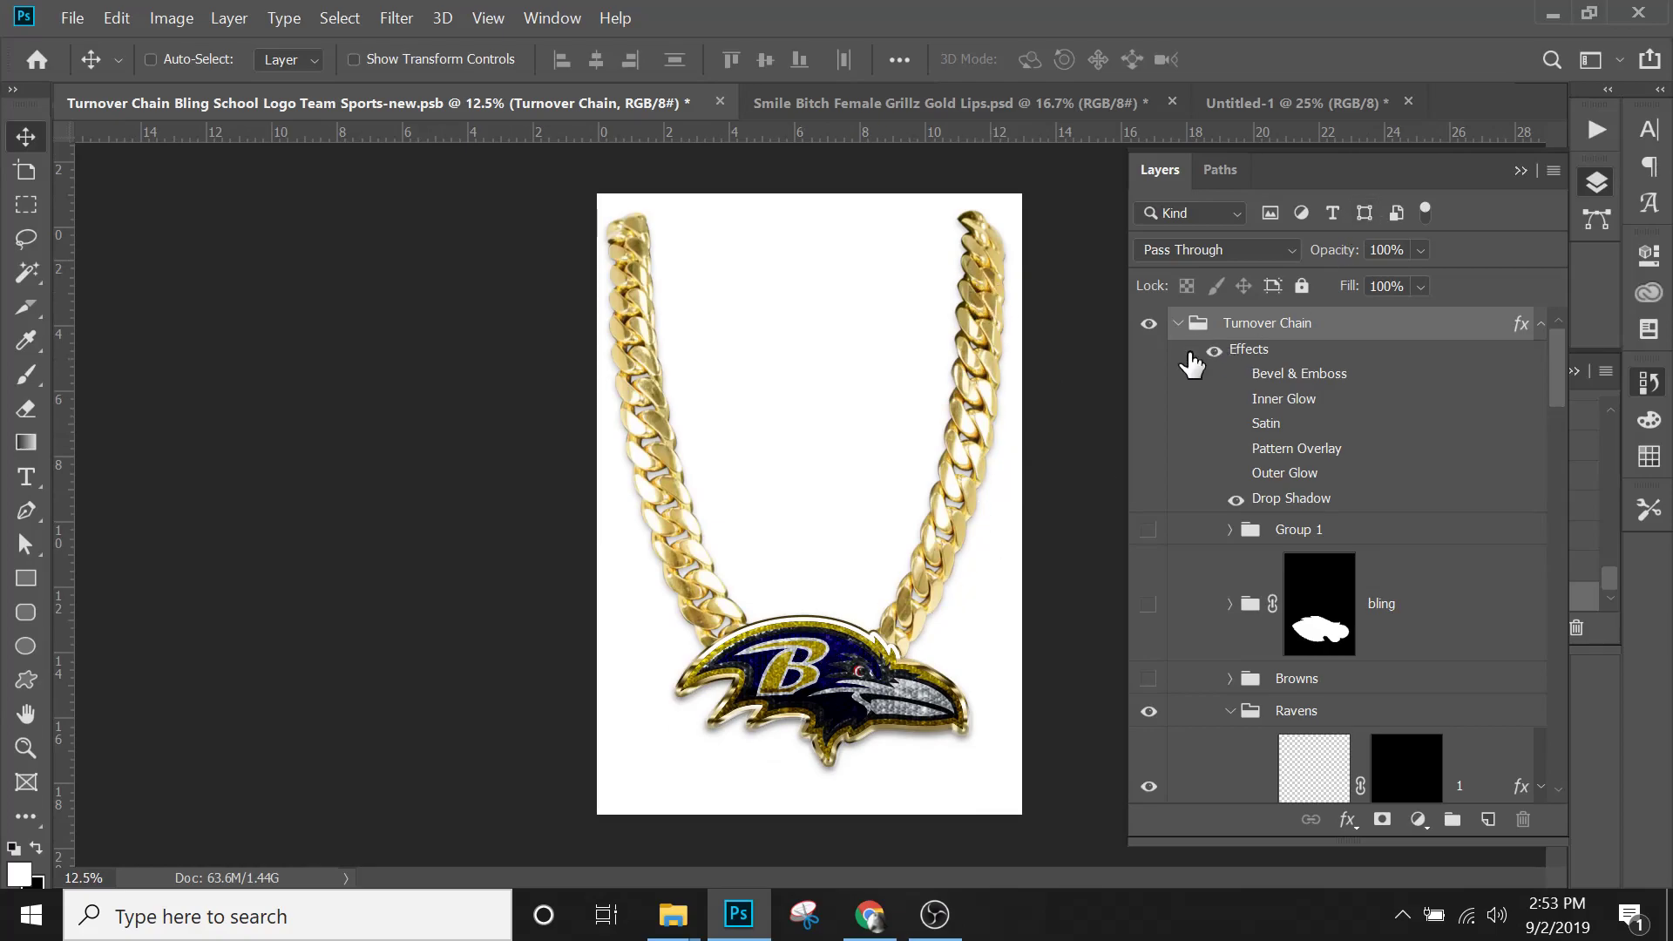
Hide the cuban chain layer near the bottom of the Turnover Chain group.
scroll(1303, 549, "down", 10)
scroll(1303, 549, "down", 5)
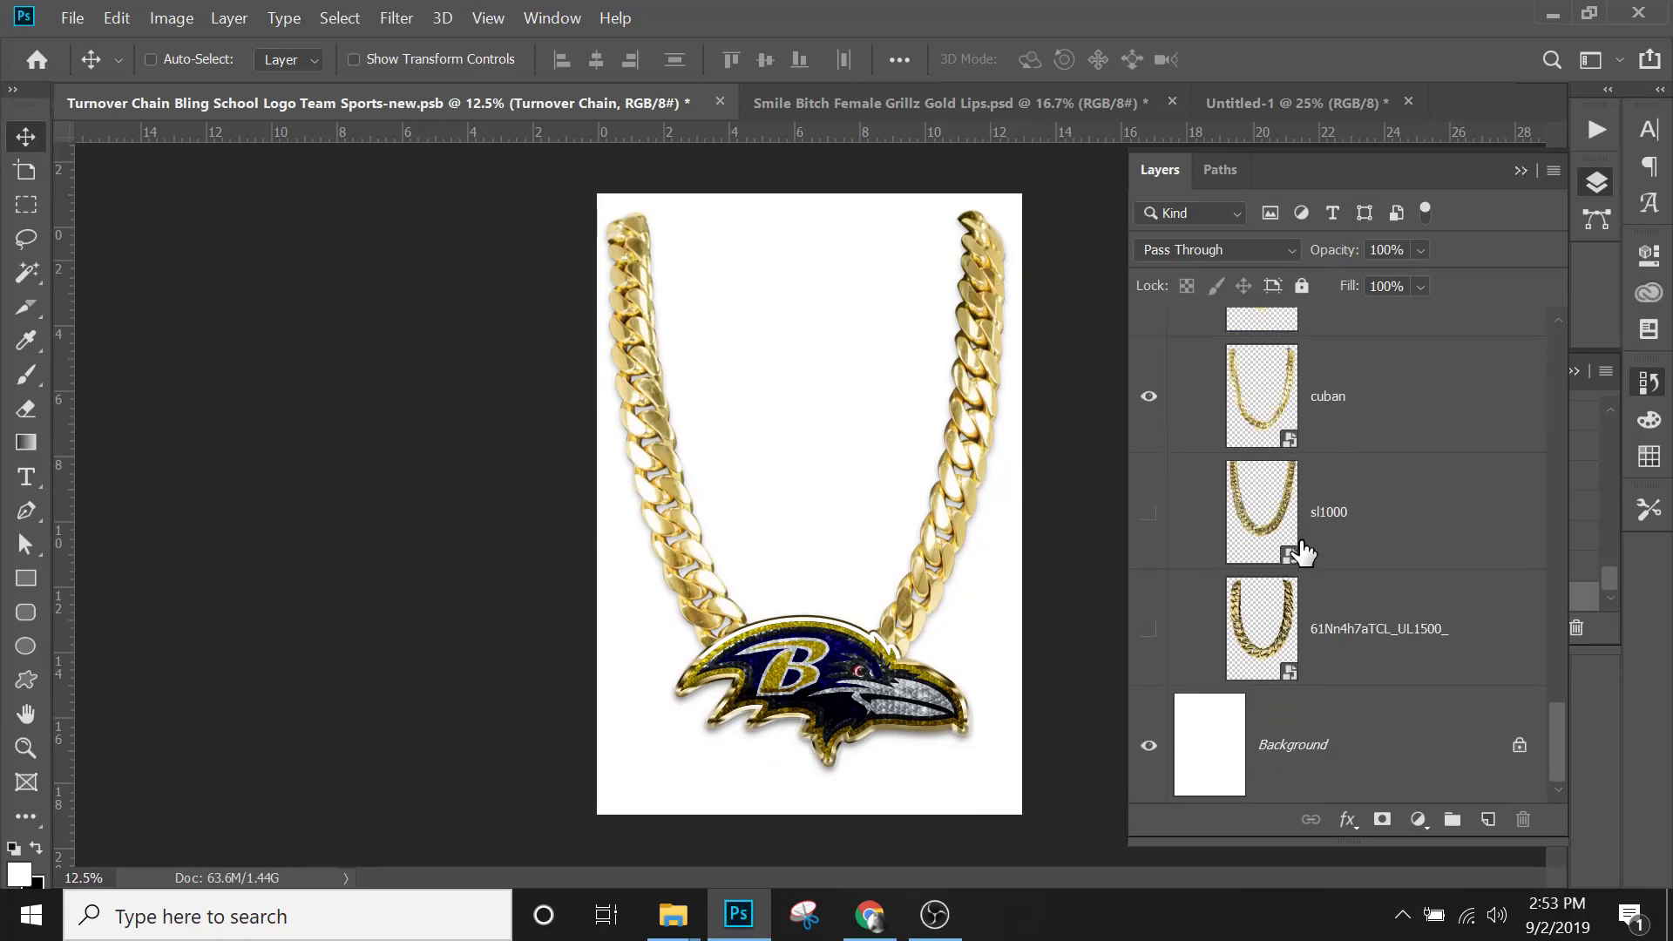
left_click(1149, 399)
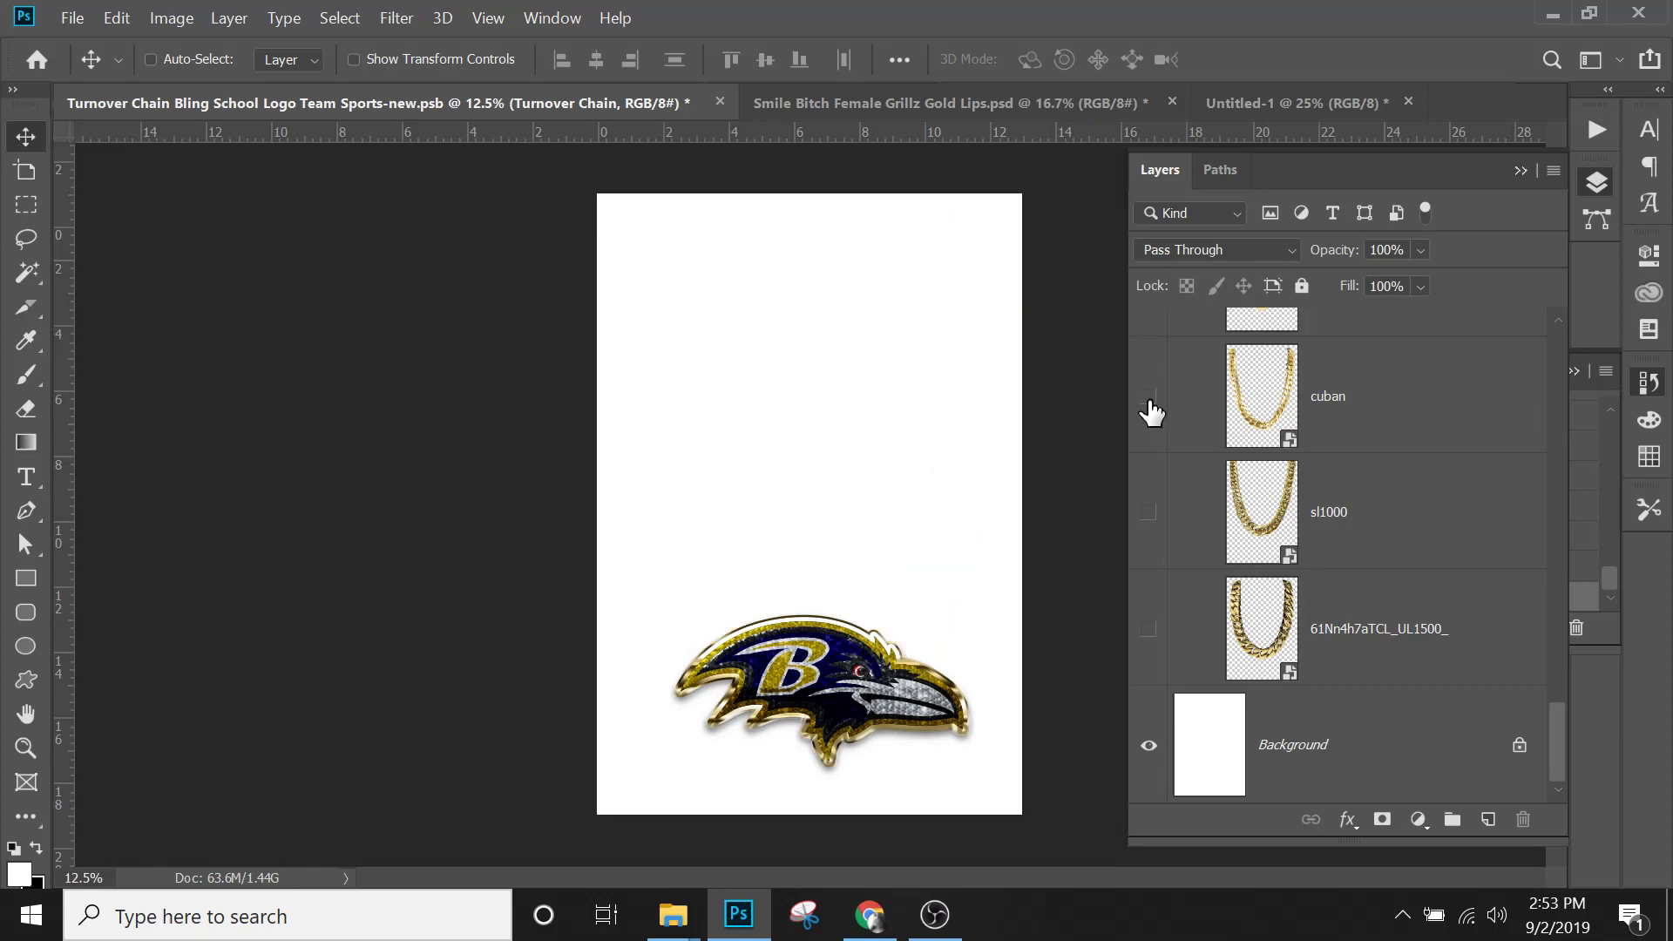
Preview the mirrored chain copy and the sl1000 chain one at a time with the Ravens pendant, leaving both hidden.
scroll(1176, 421, "up", 2)
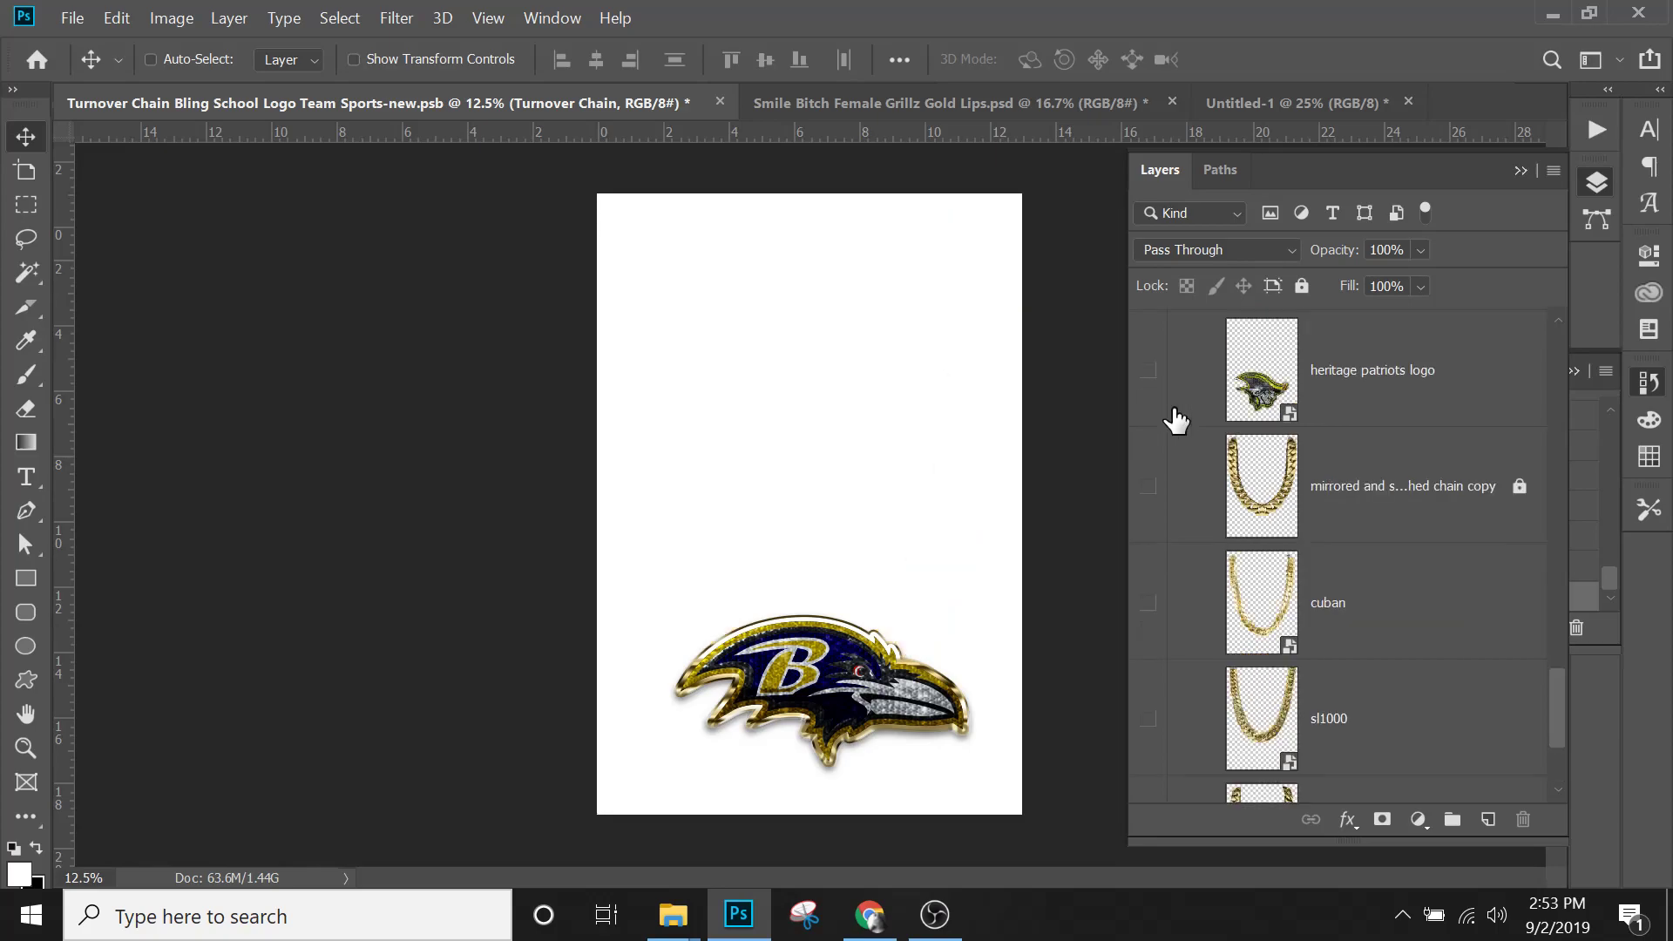
left_click(1151, 487)
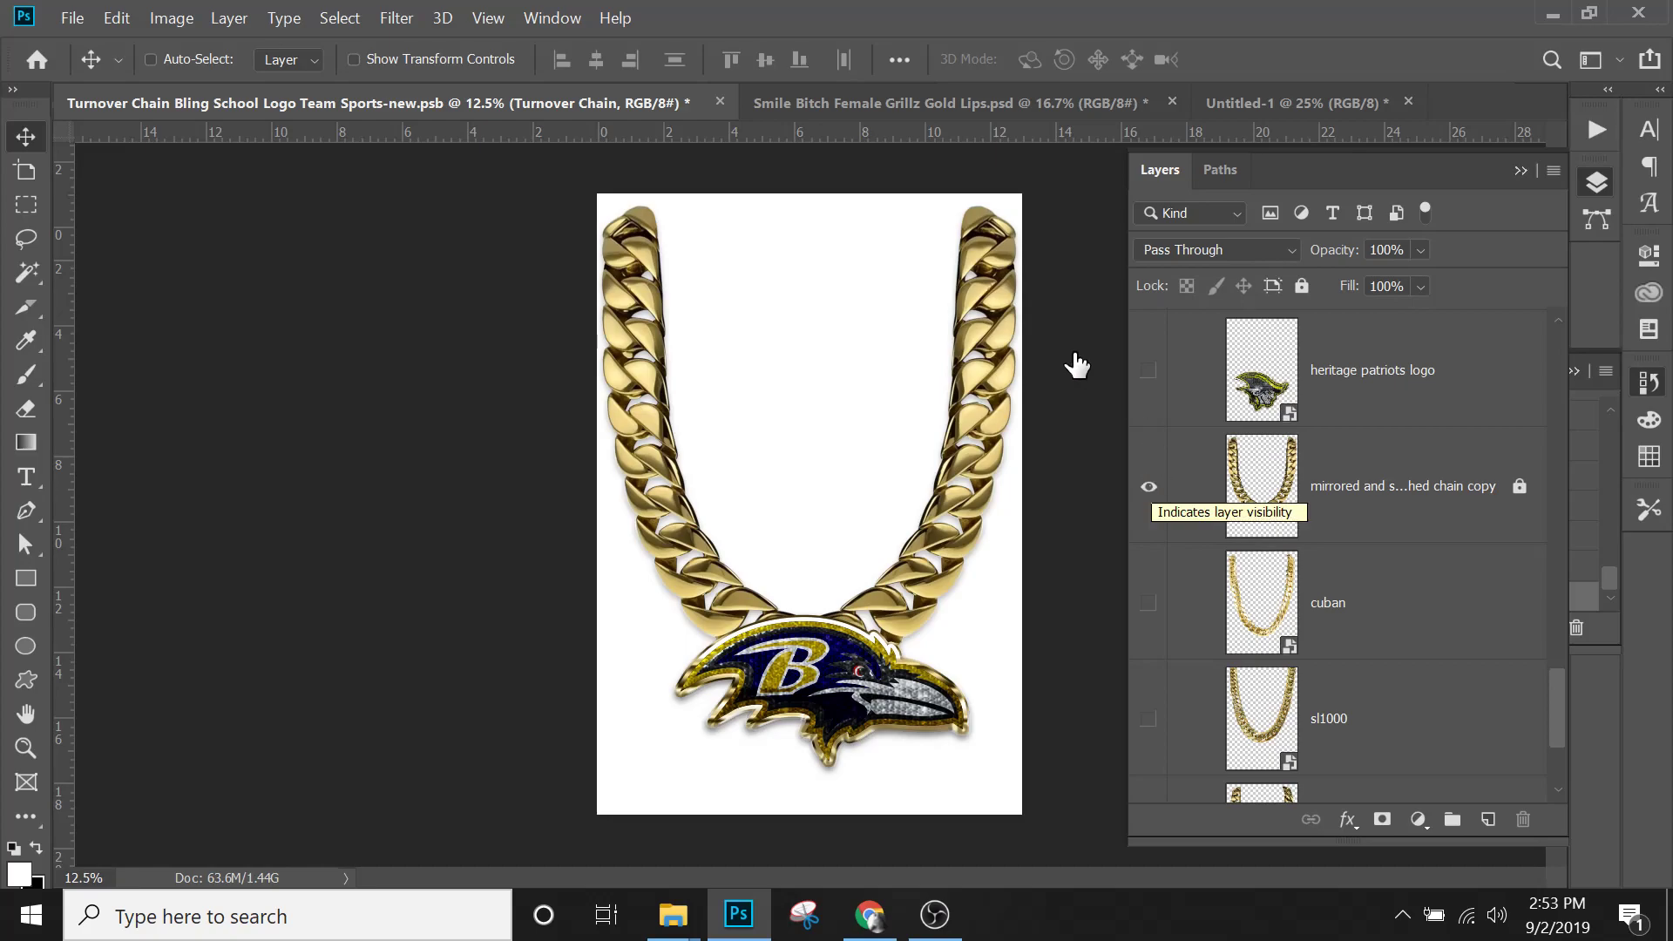
left_click(1149, 487)
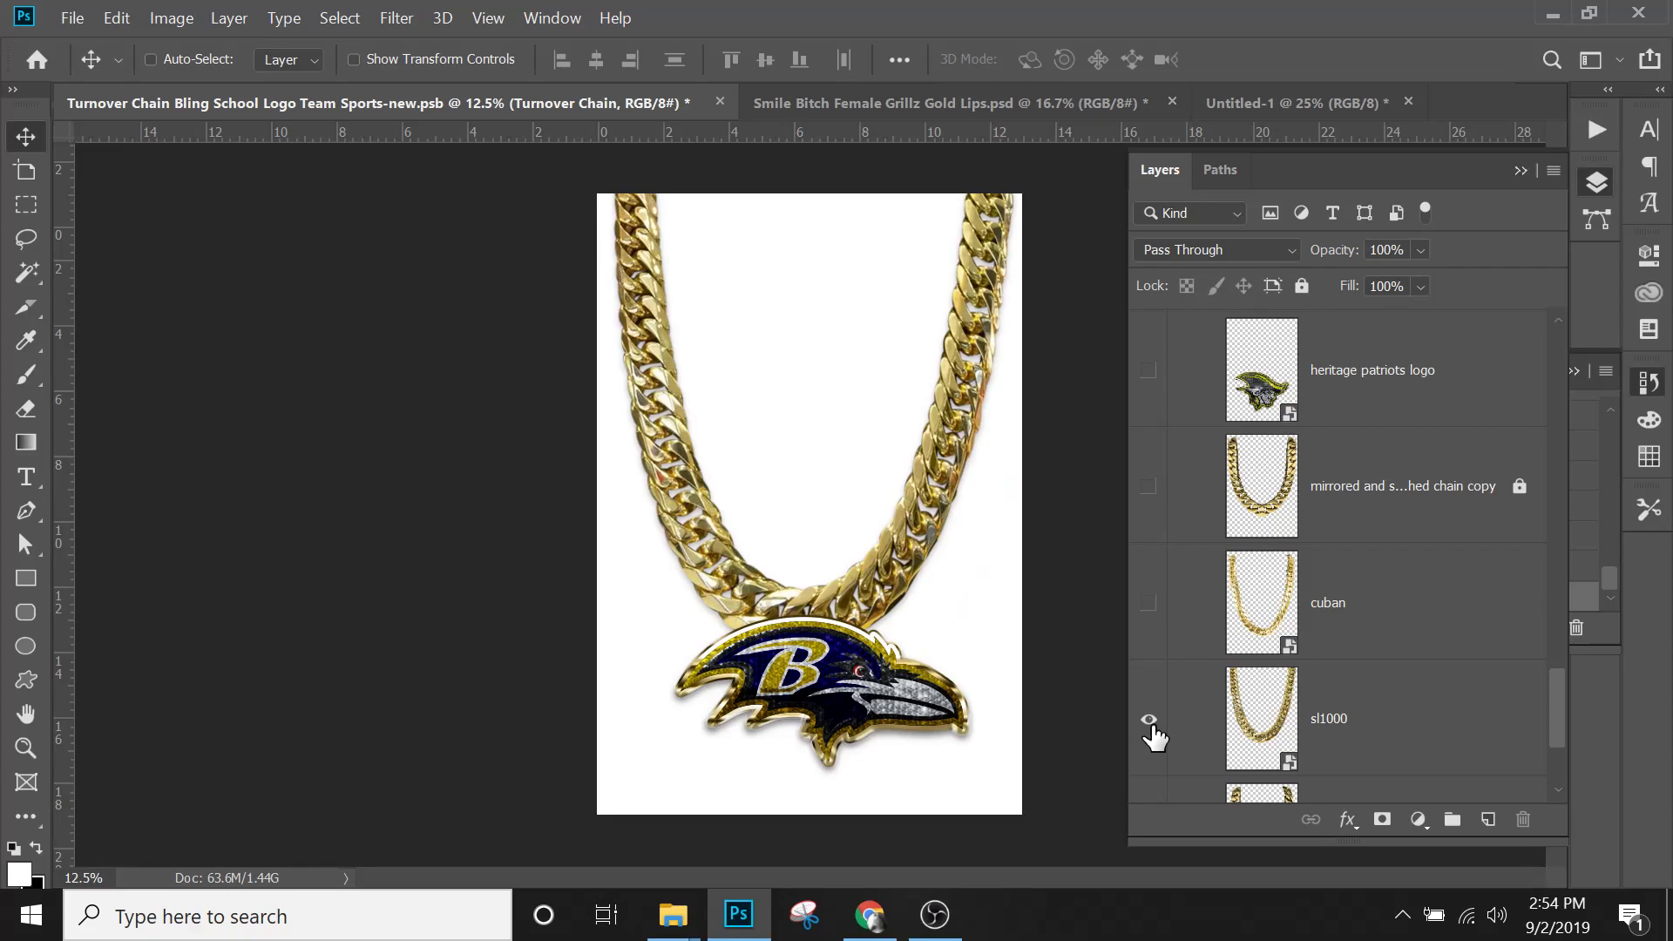
left_click(1283, 744)
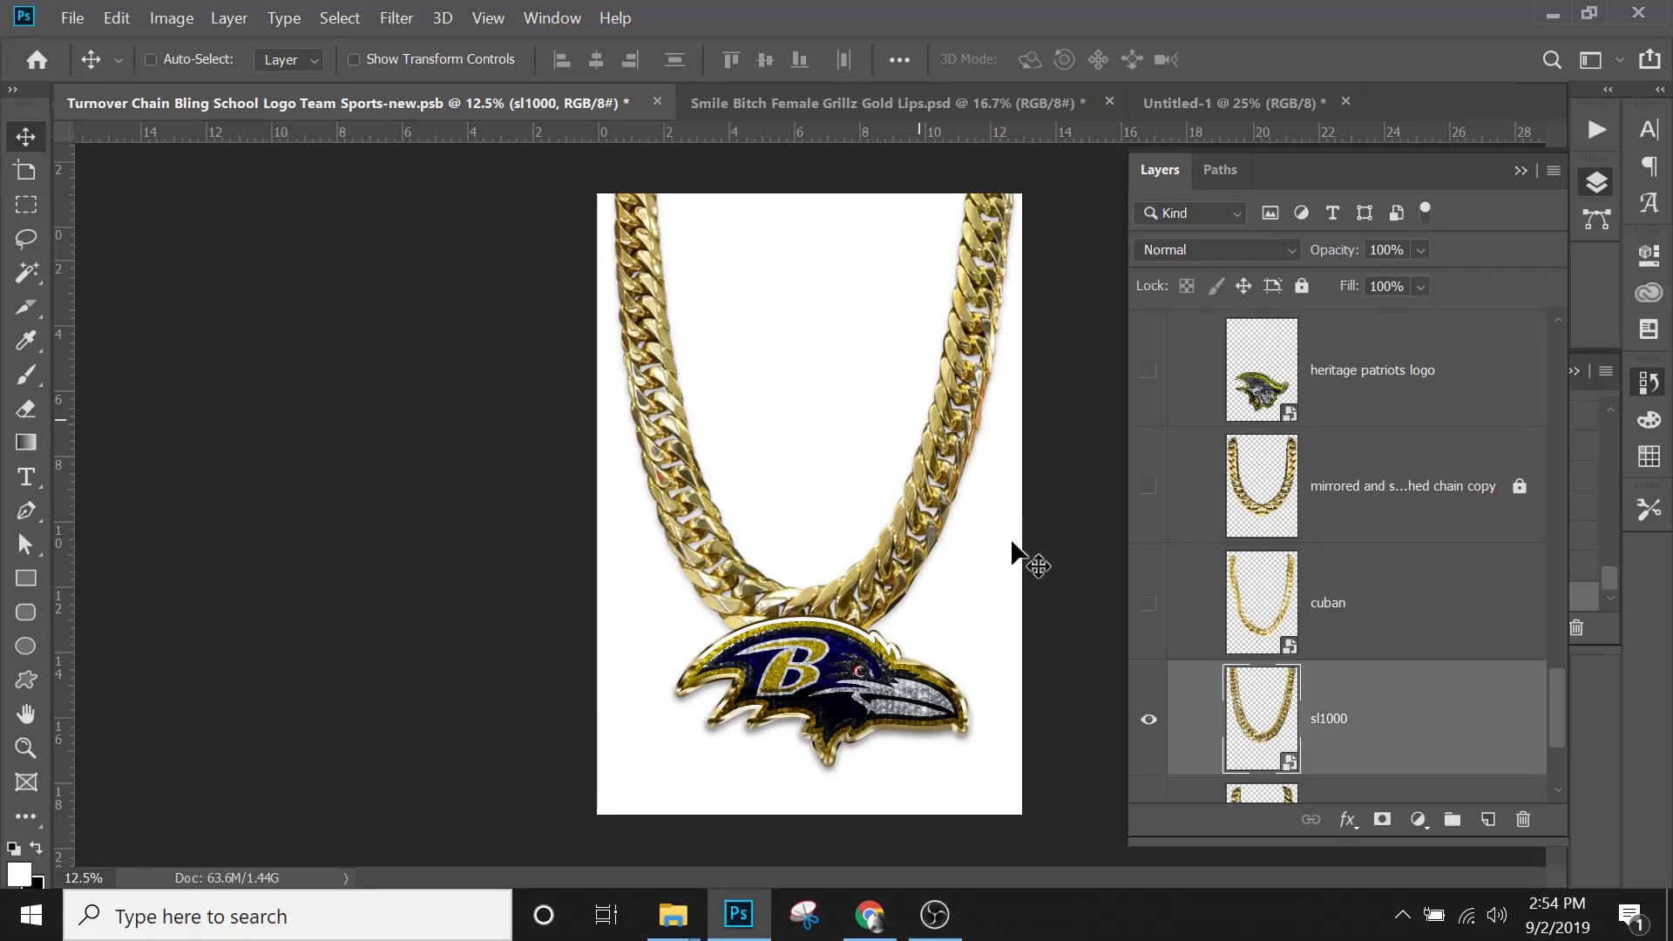
left_click(1149, 721)
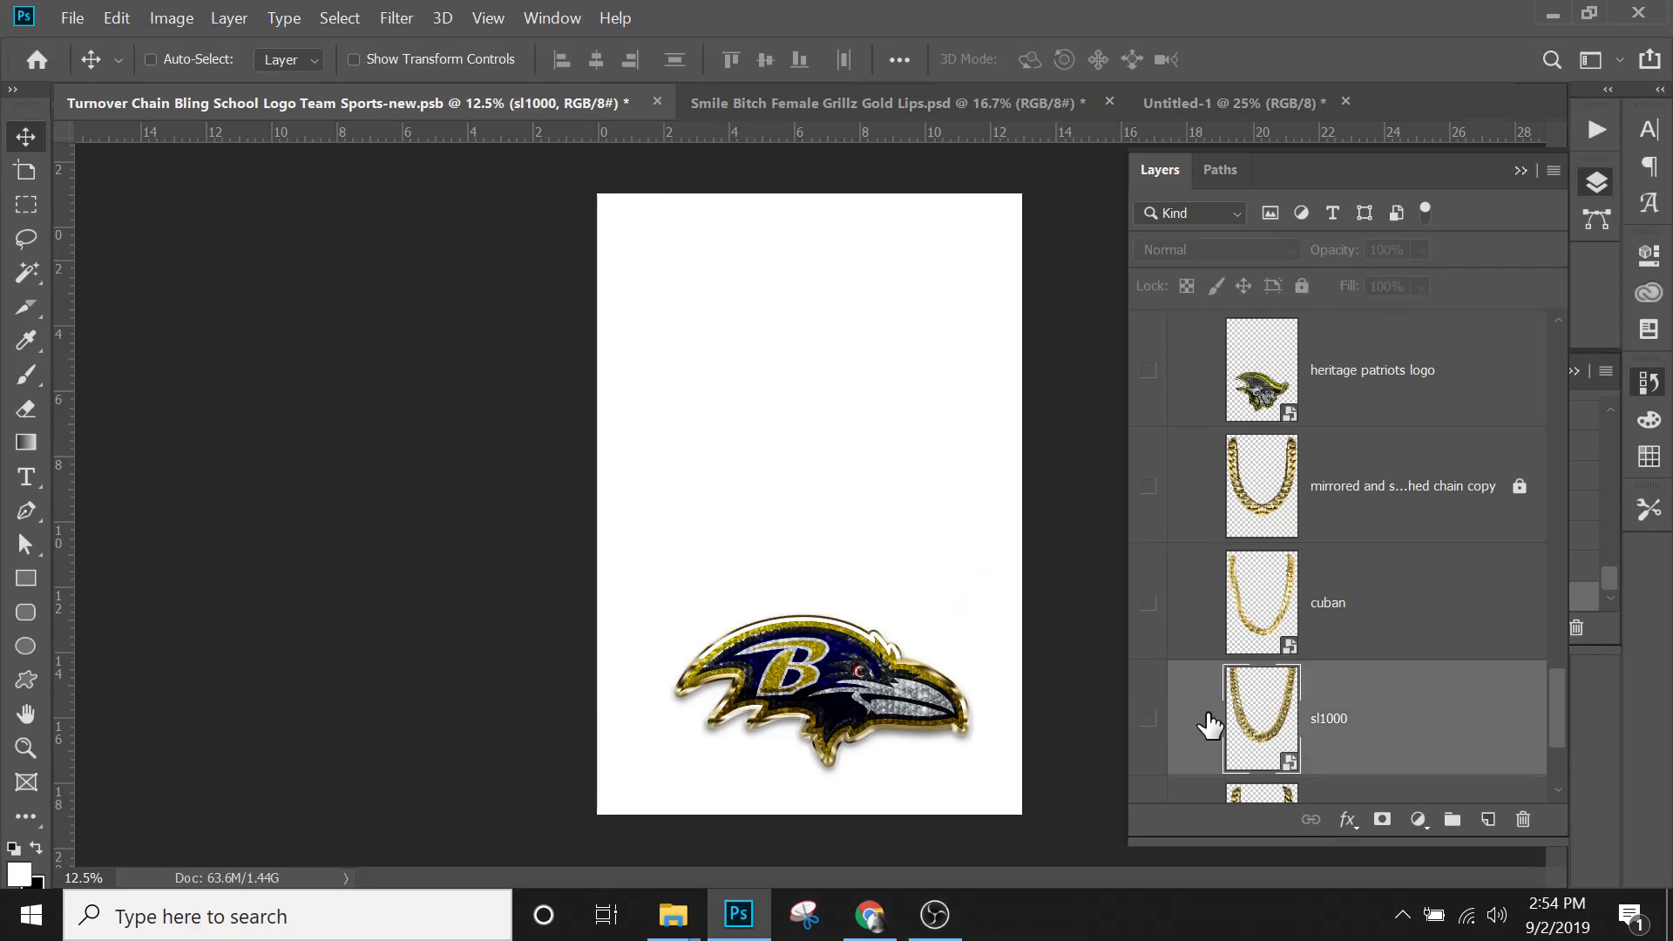
Select the Ravens group and leave its layers expanded.
scroll(1222, 719, "down", 2)
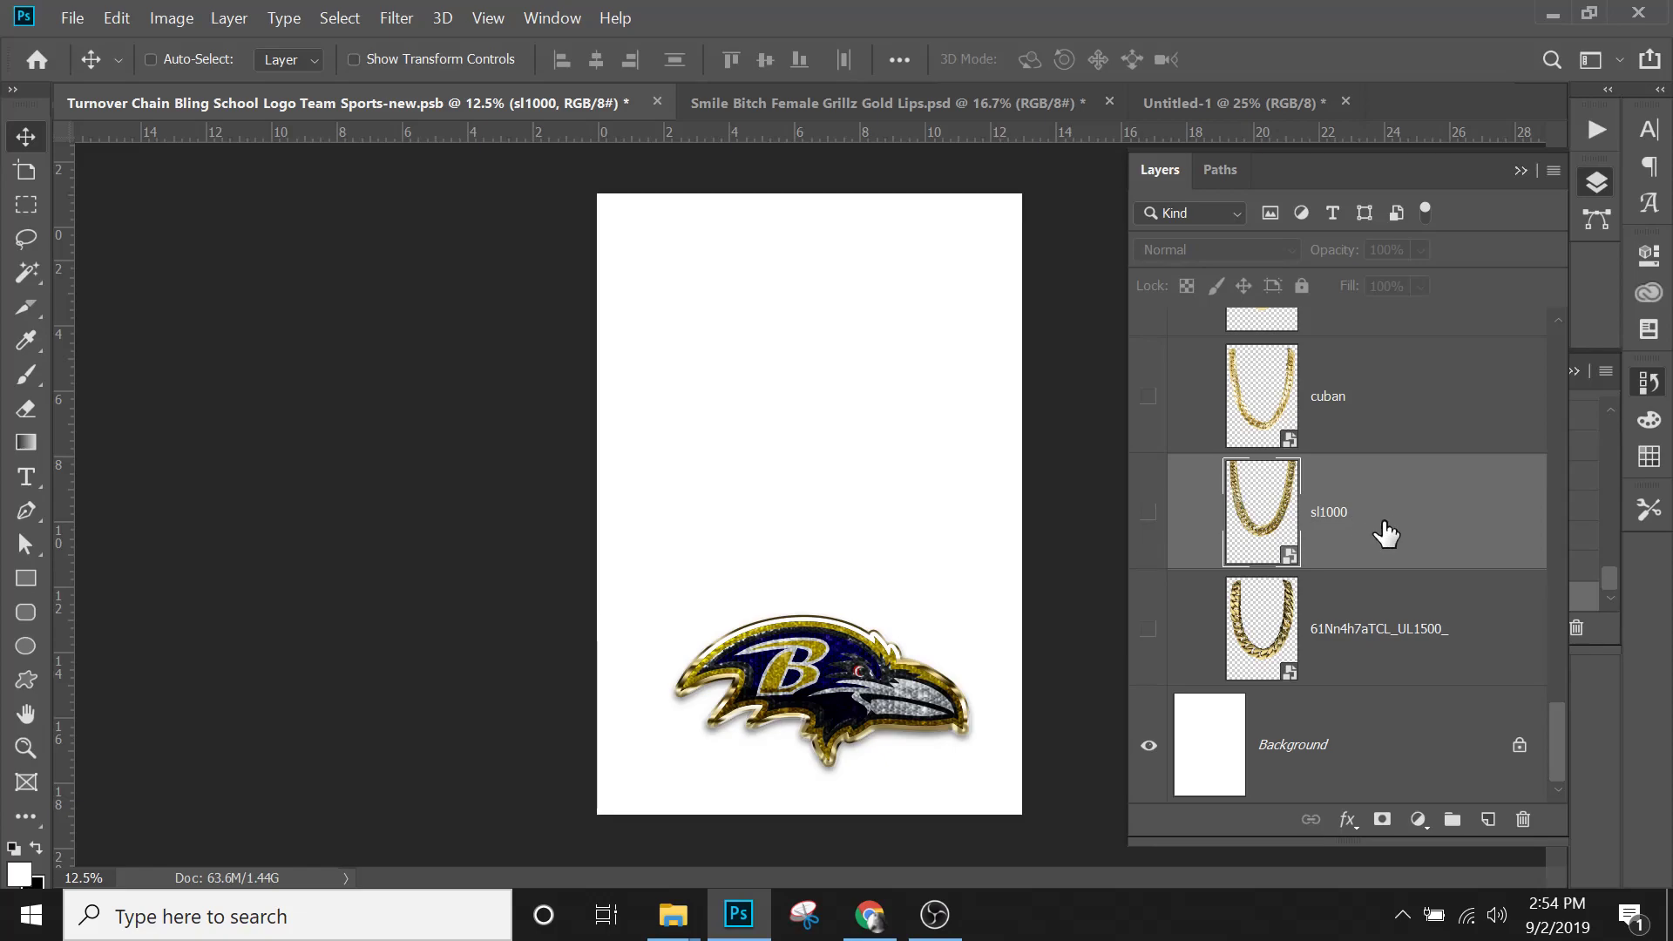
scroll(1382, 530, "up", 2)
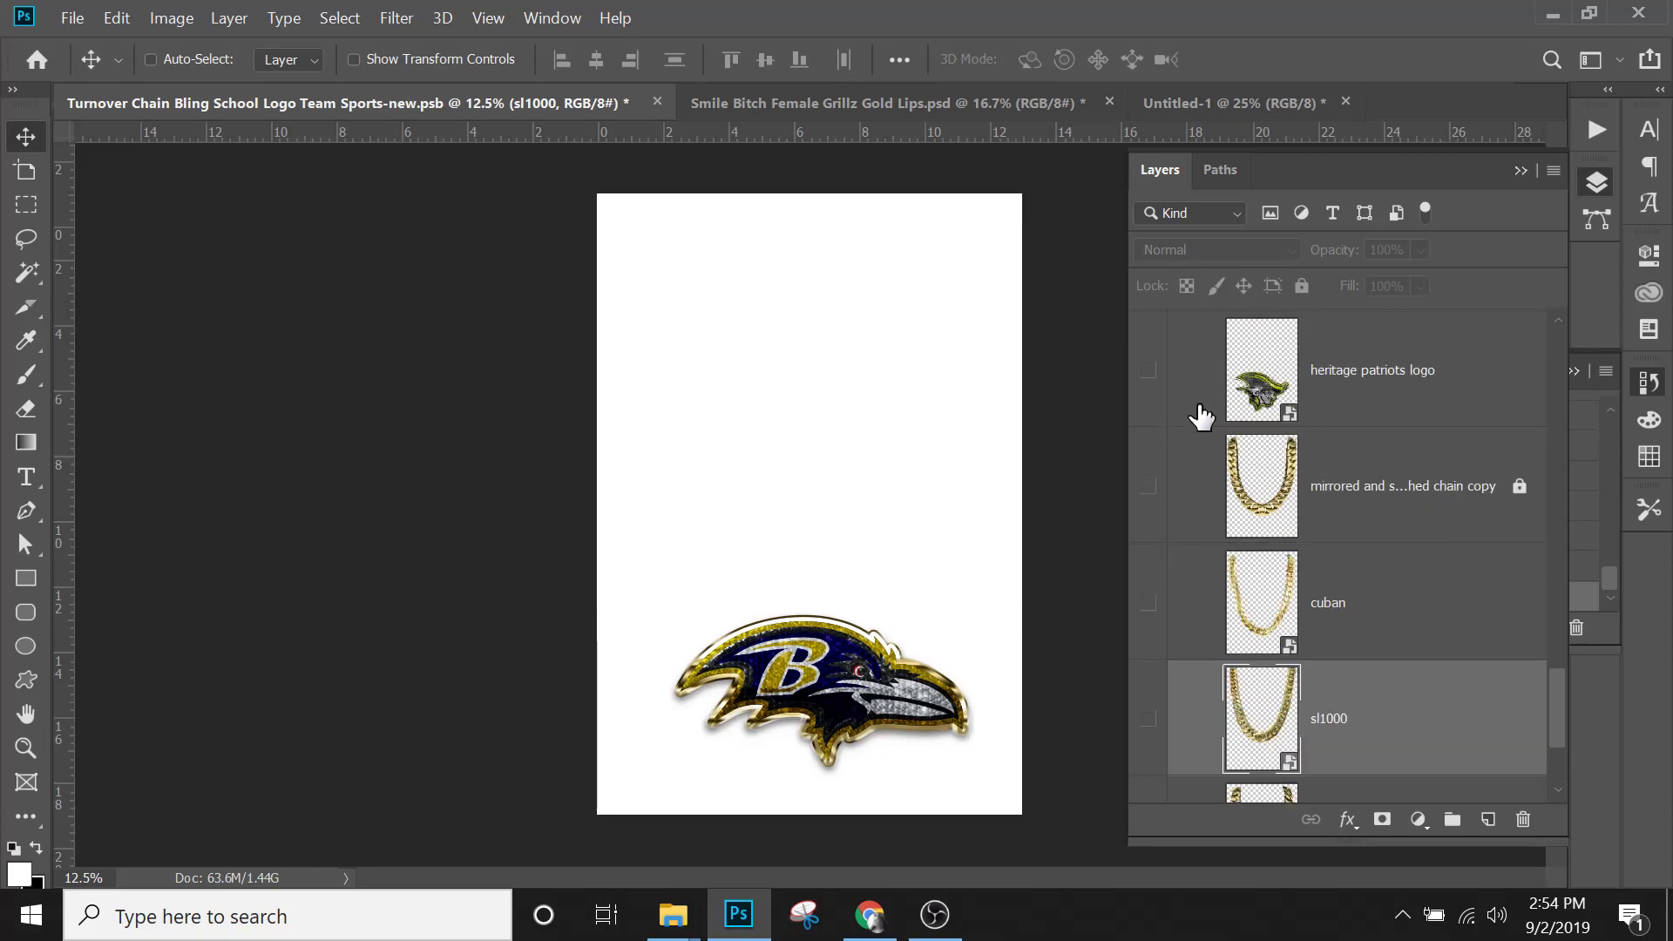
scroll(1265, 438, "up", 2)
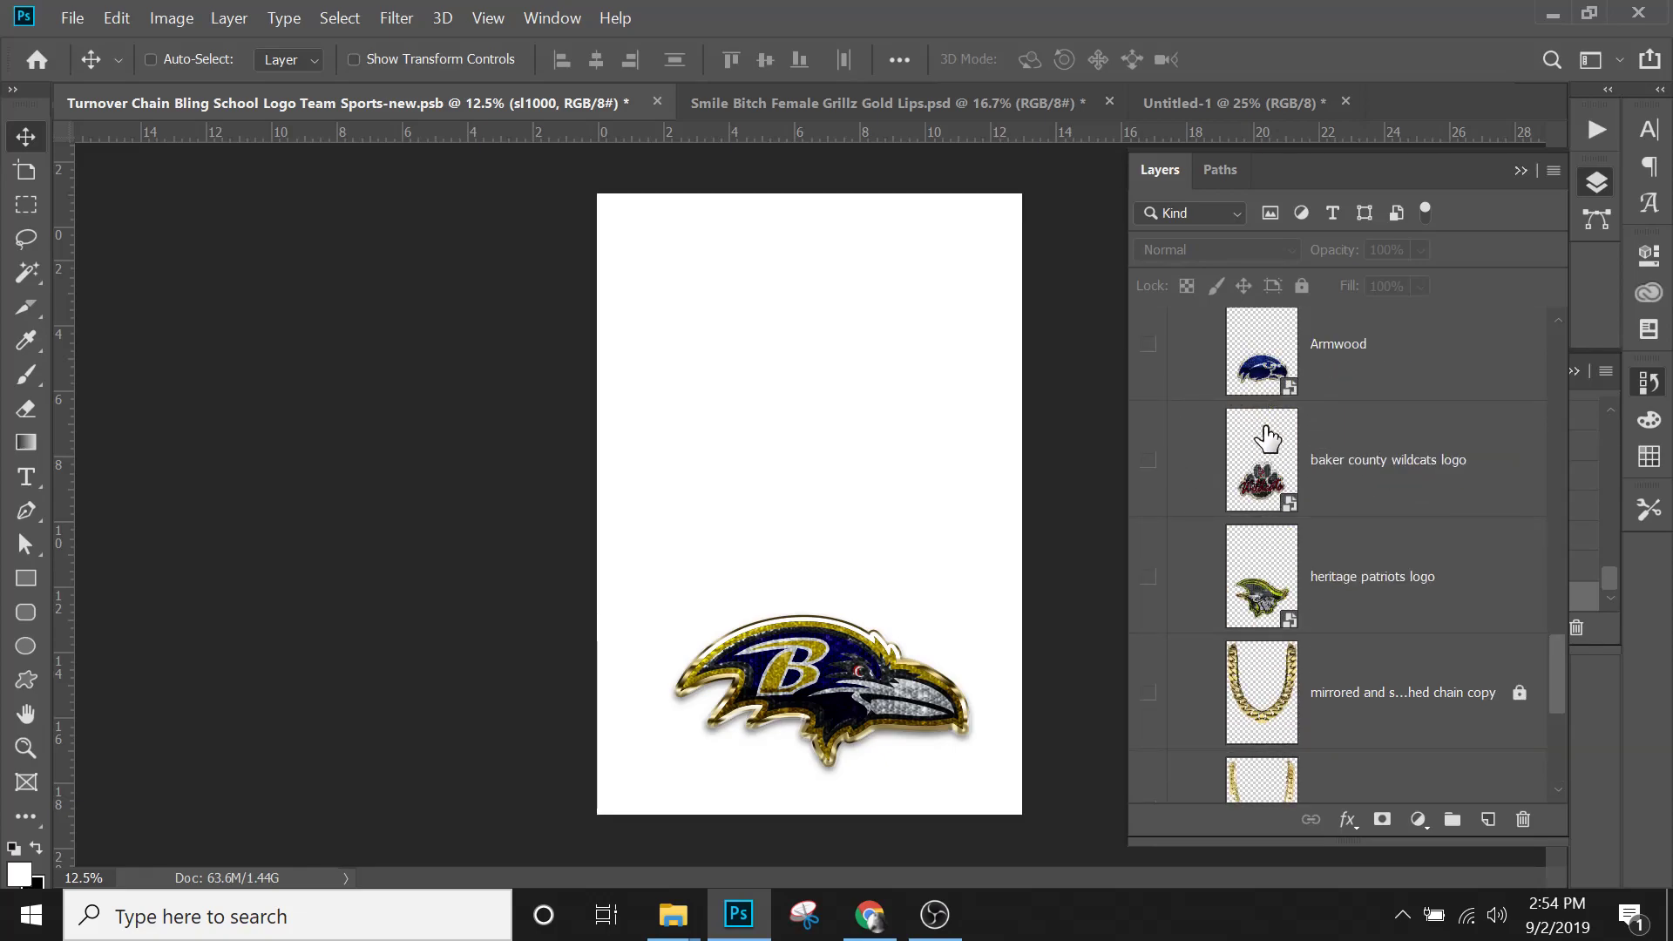
scroll(1267, 440, "up", 5)
scroll(1267, 445, "up", 6)
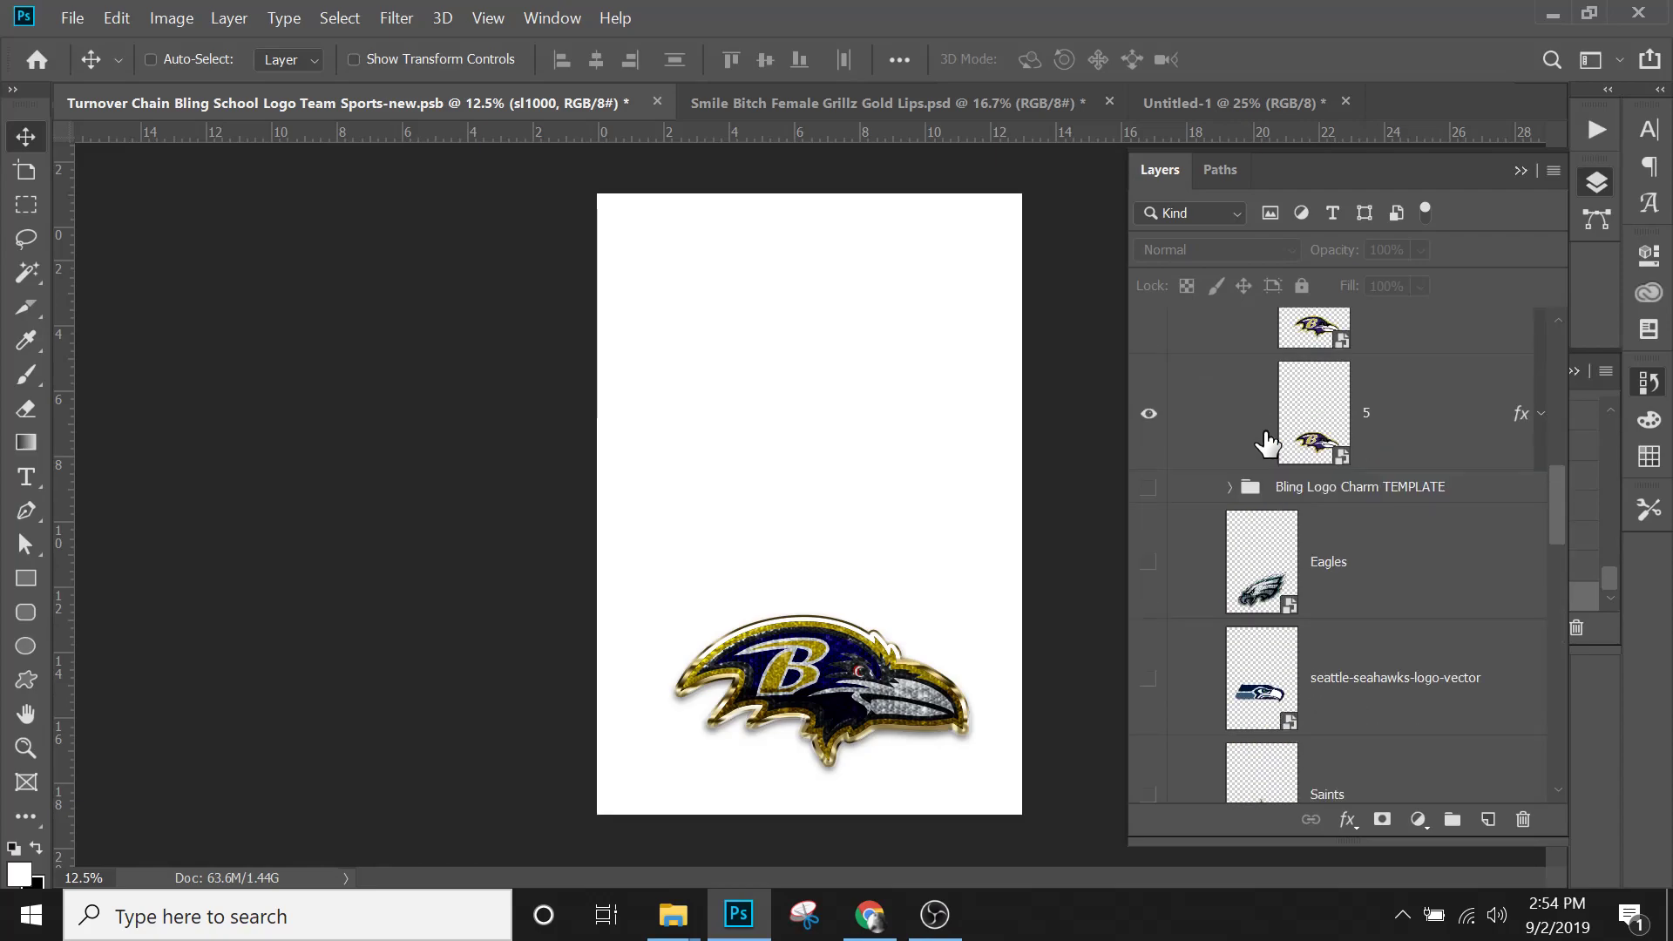
scroll(1267, 448, "up", 2)
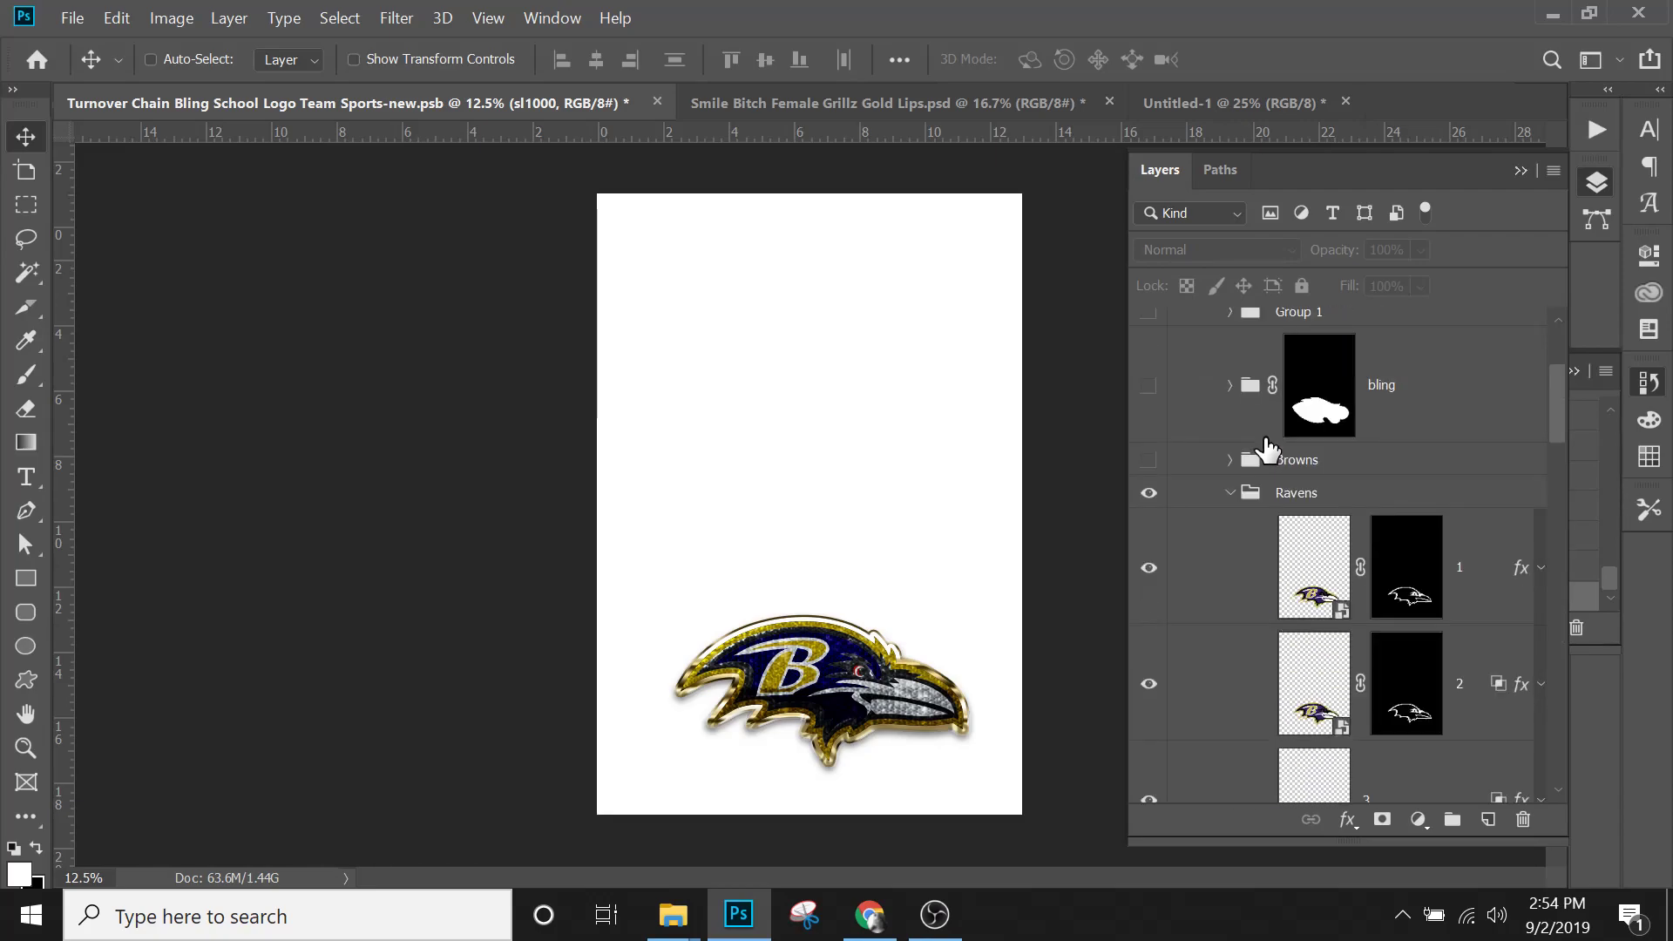
left_click(1230, 493)
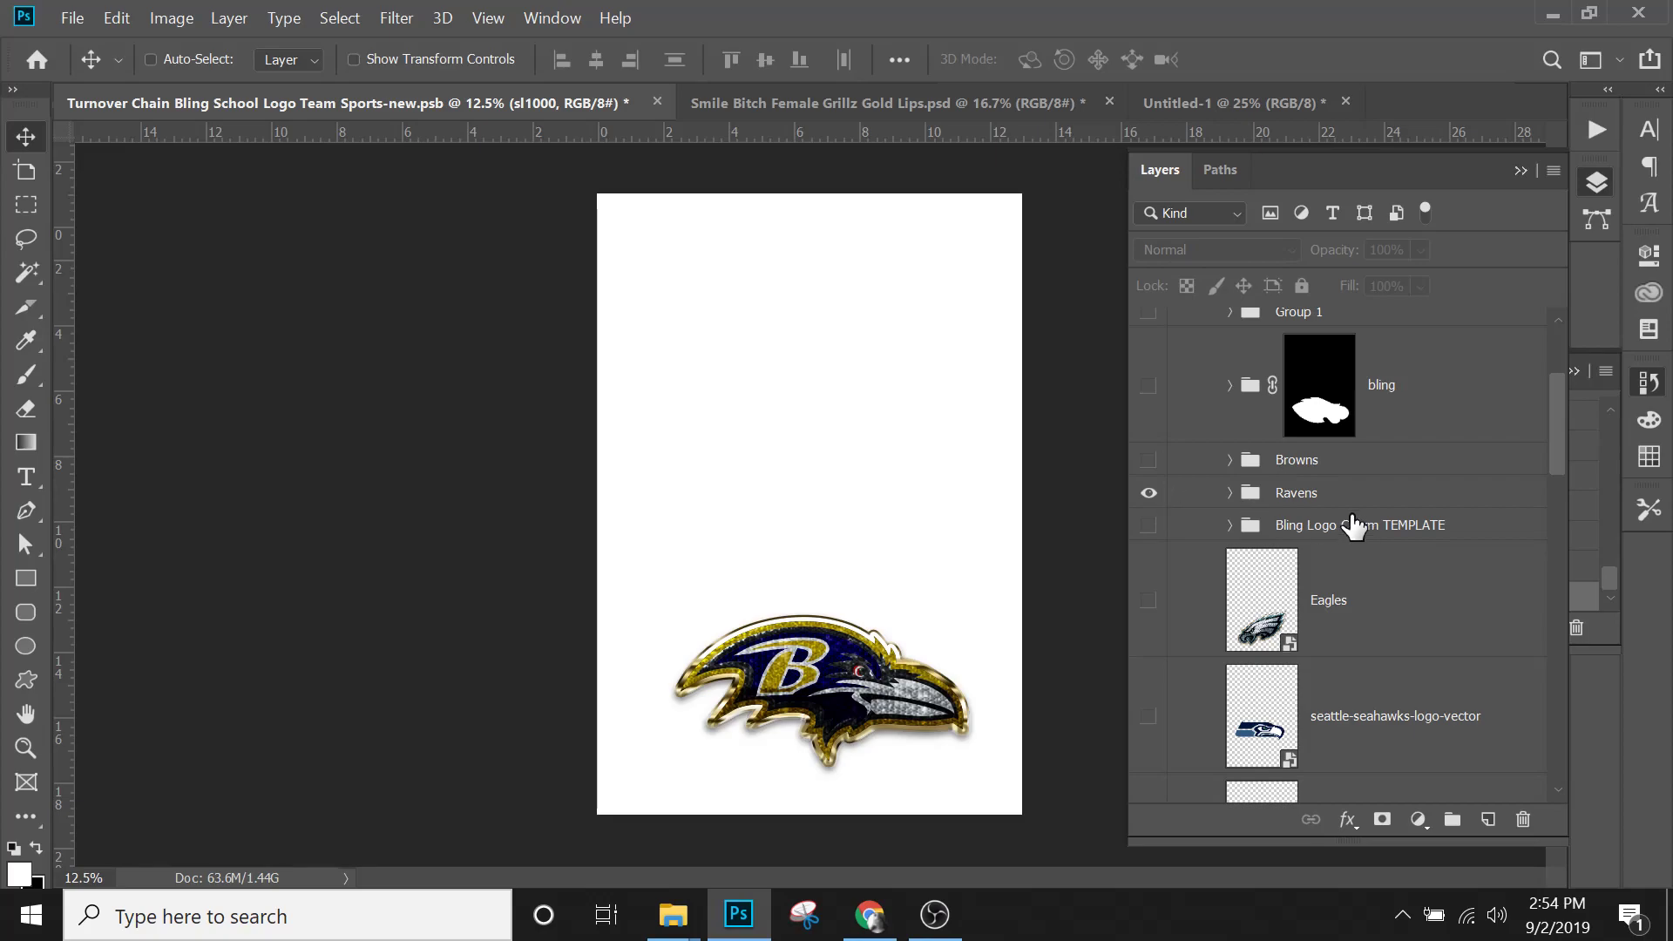
left_click(1260, 492)
left_click(1231, 493)
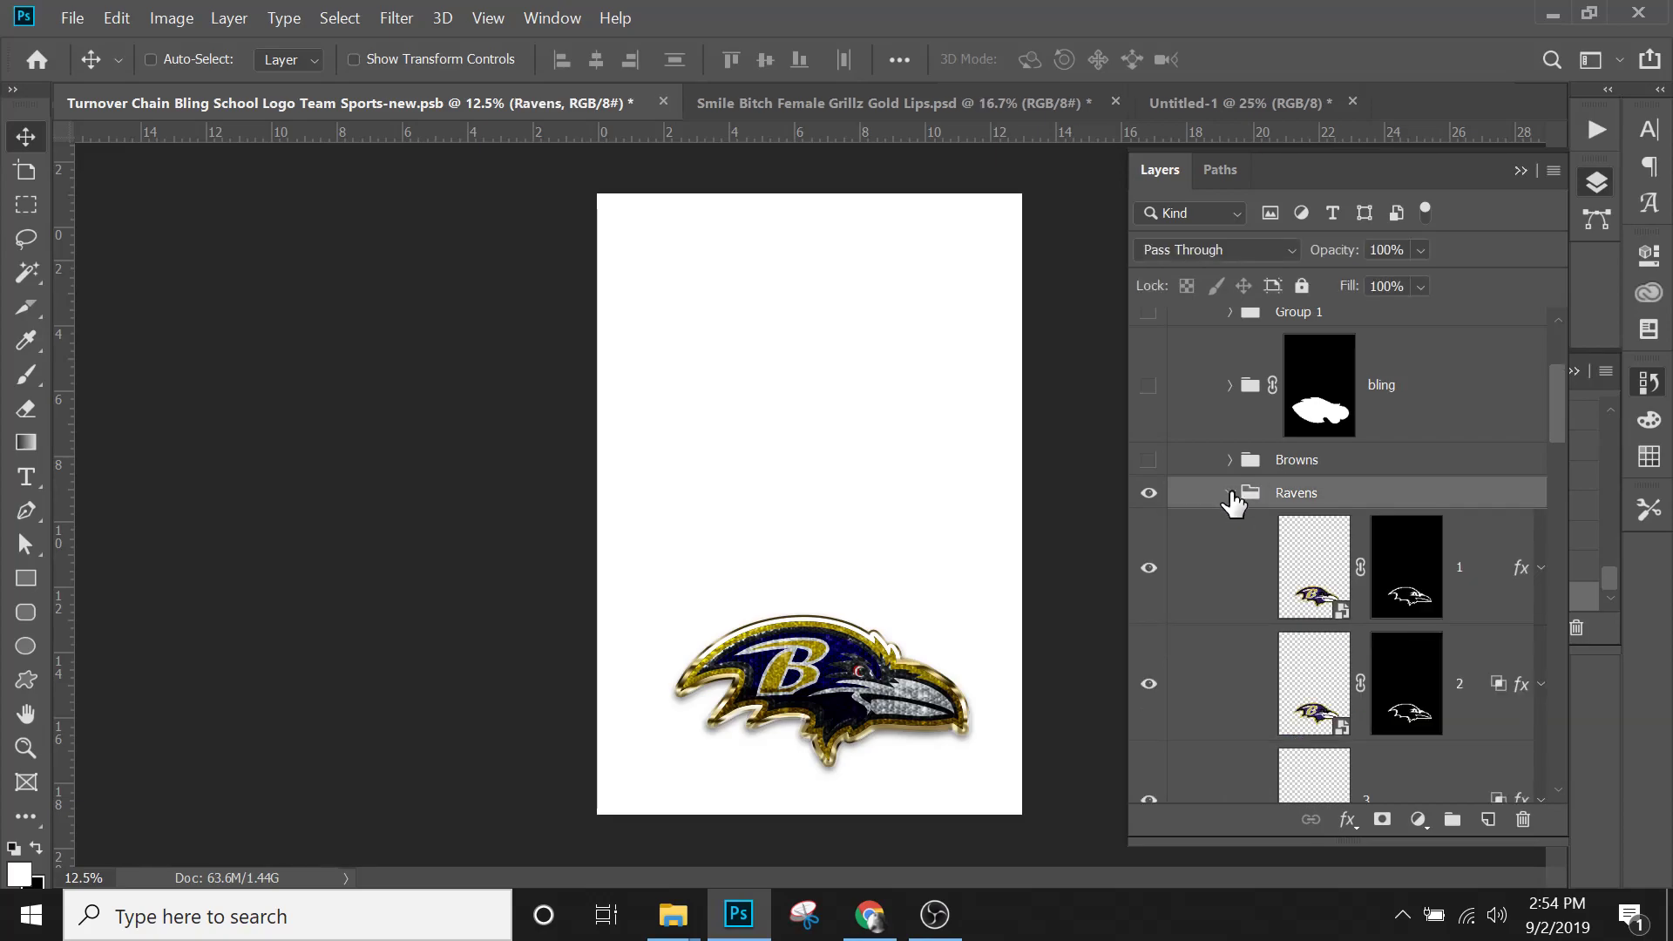
Expand the effects lists of layers 1 to 5 in the Ravens group.
scroll(1234, 509, "down", 3)
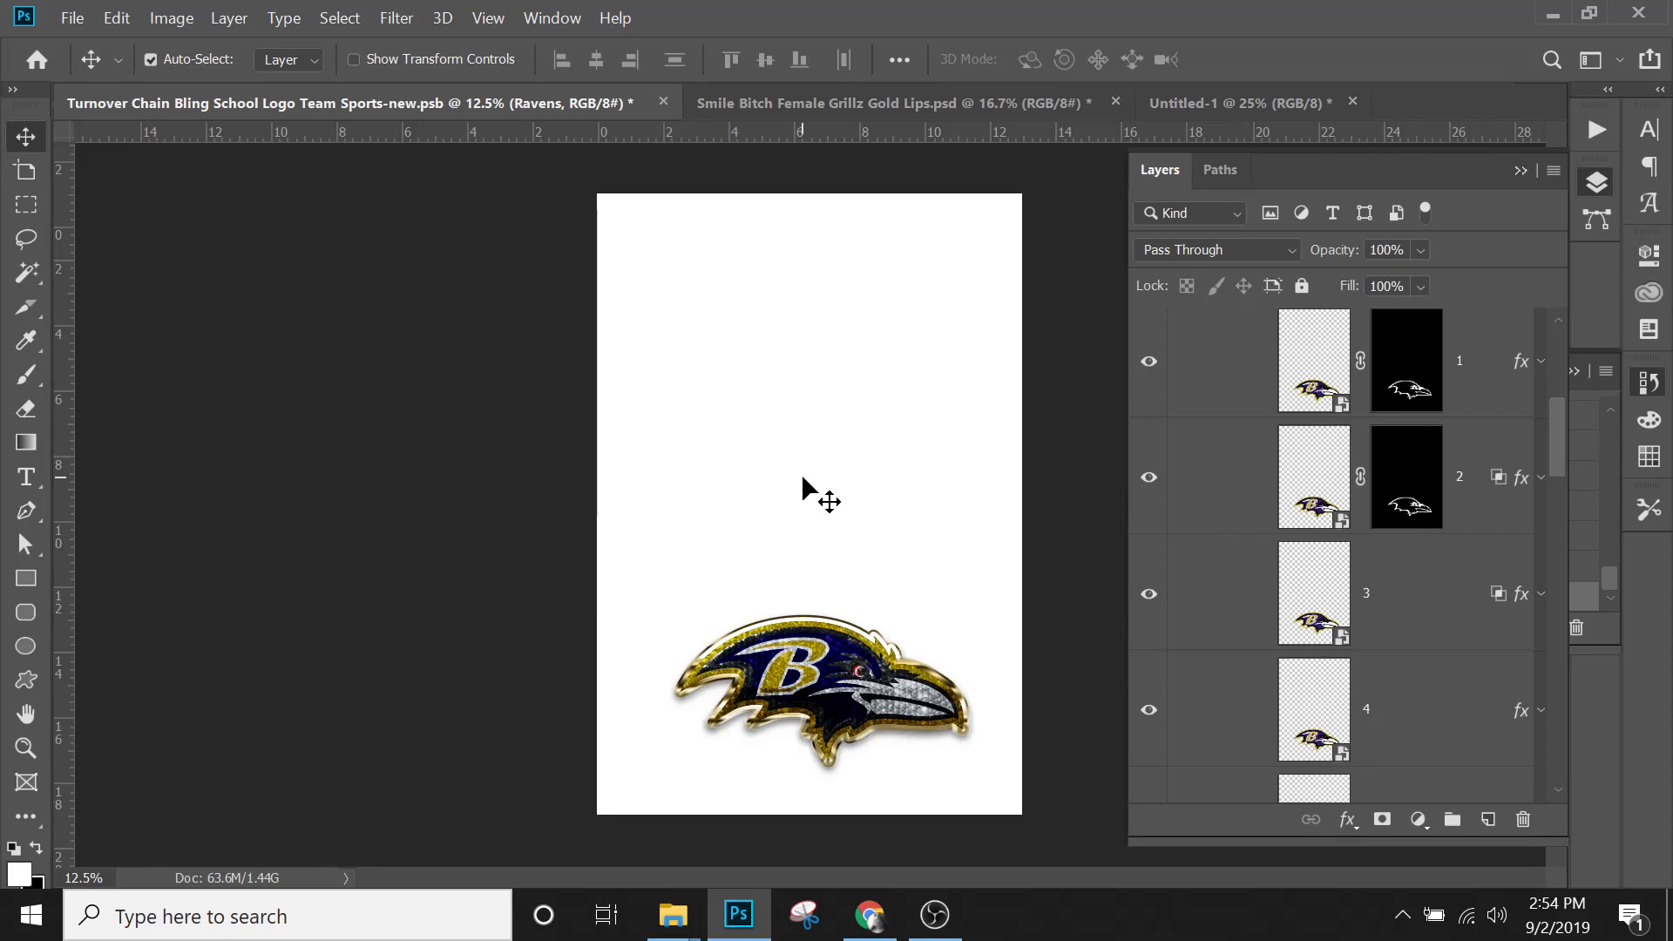
scroll(803, 478, "up", 4)
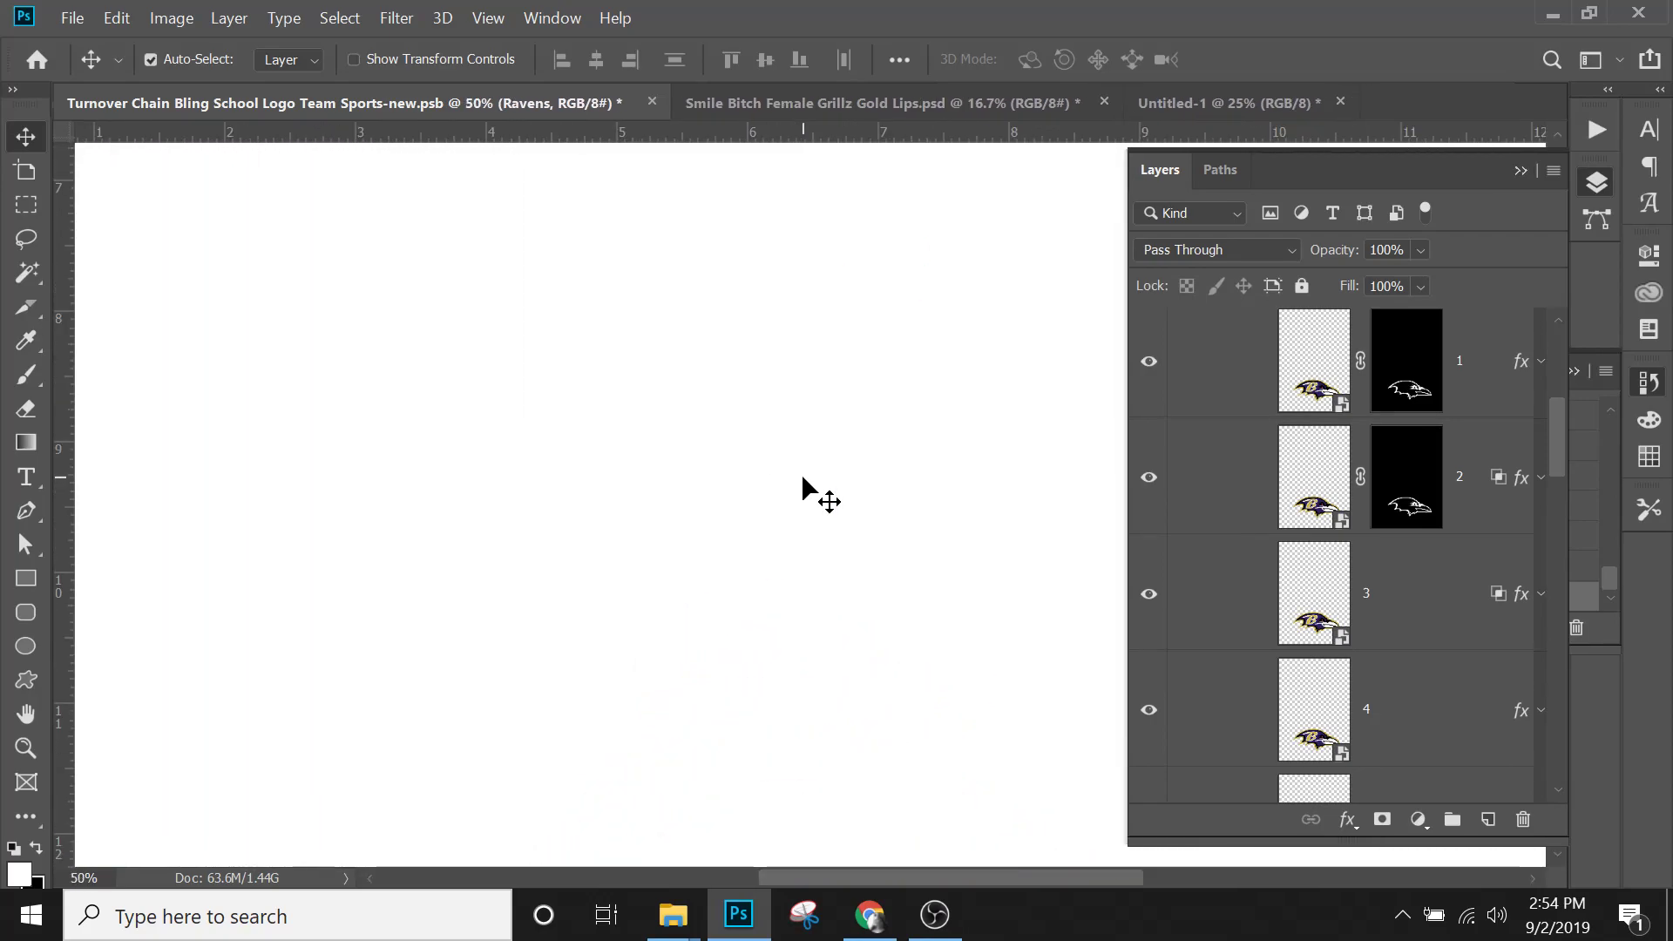
left_click_drag(836, 688, 799, 280)
left_click_drag(809, 569, 766, 433)
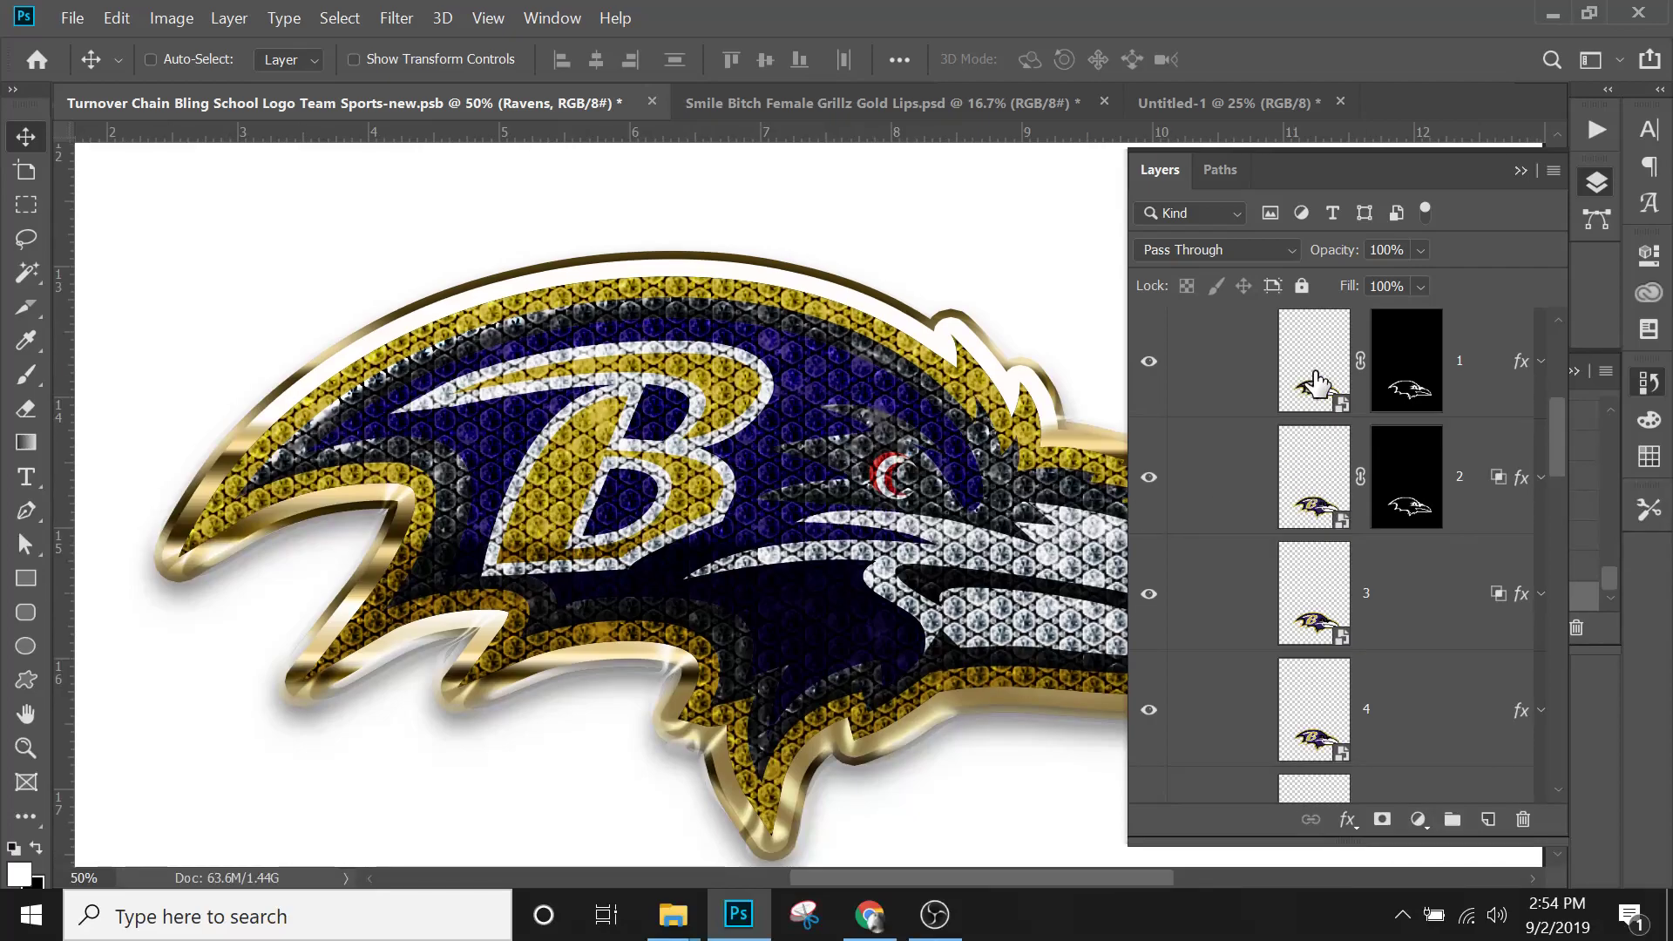
left_click(1540, 361)
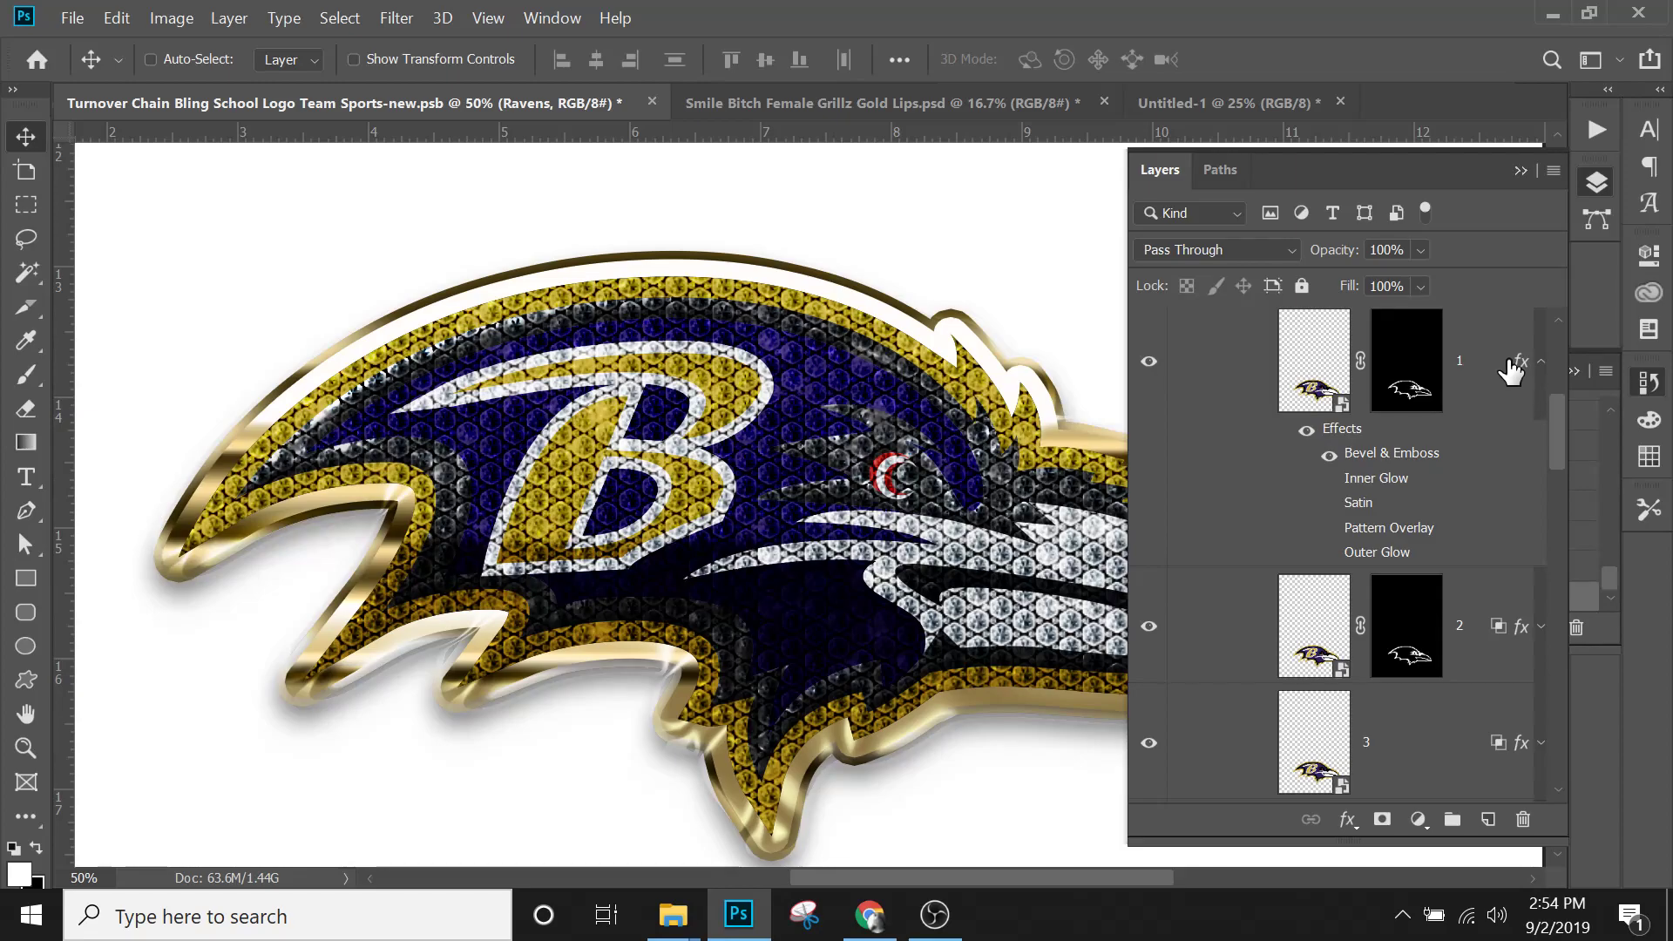
left_click(1541, 632)
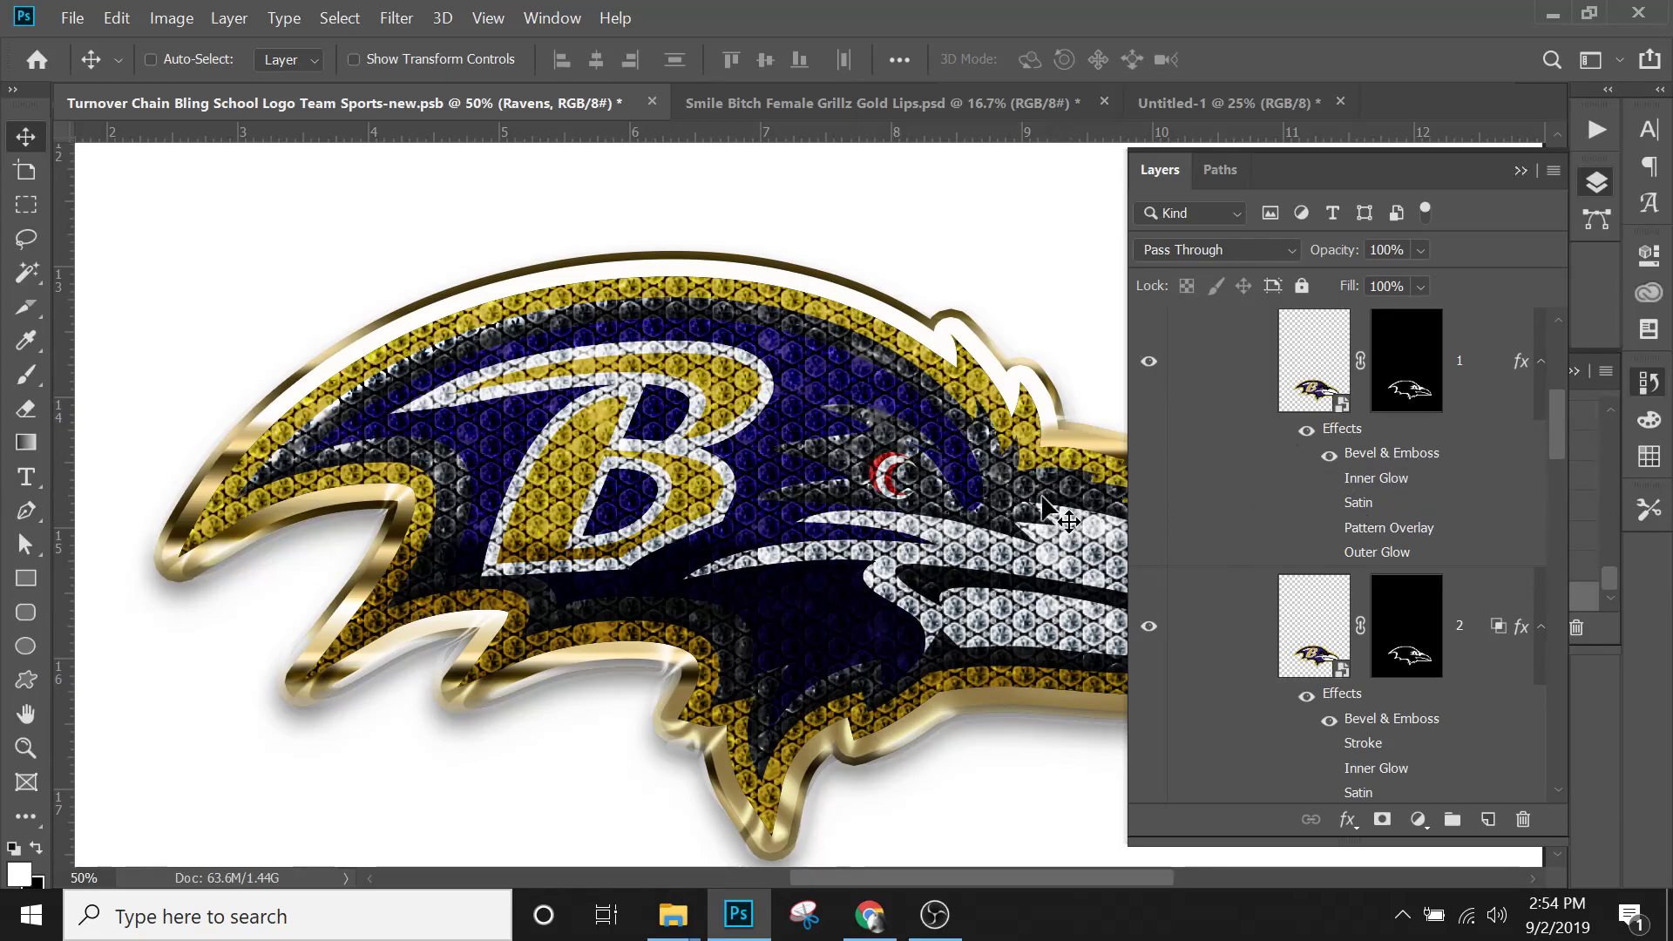
mouse_move(1559, 405)
left_mouse_down()
mouse_move(1557, 580)
mouse_move(1560, 413)
left_mouse_up()
left_click(1541, 470)
left_click(1543, 423)
left_click(1543, 426)
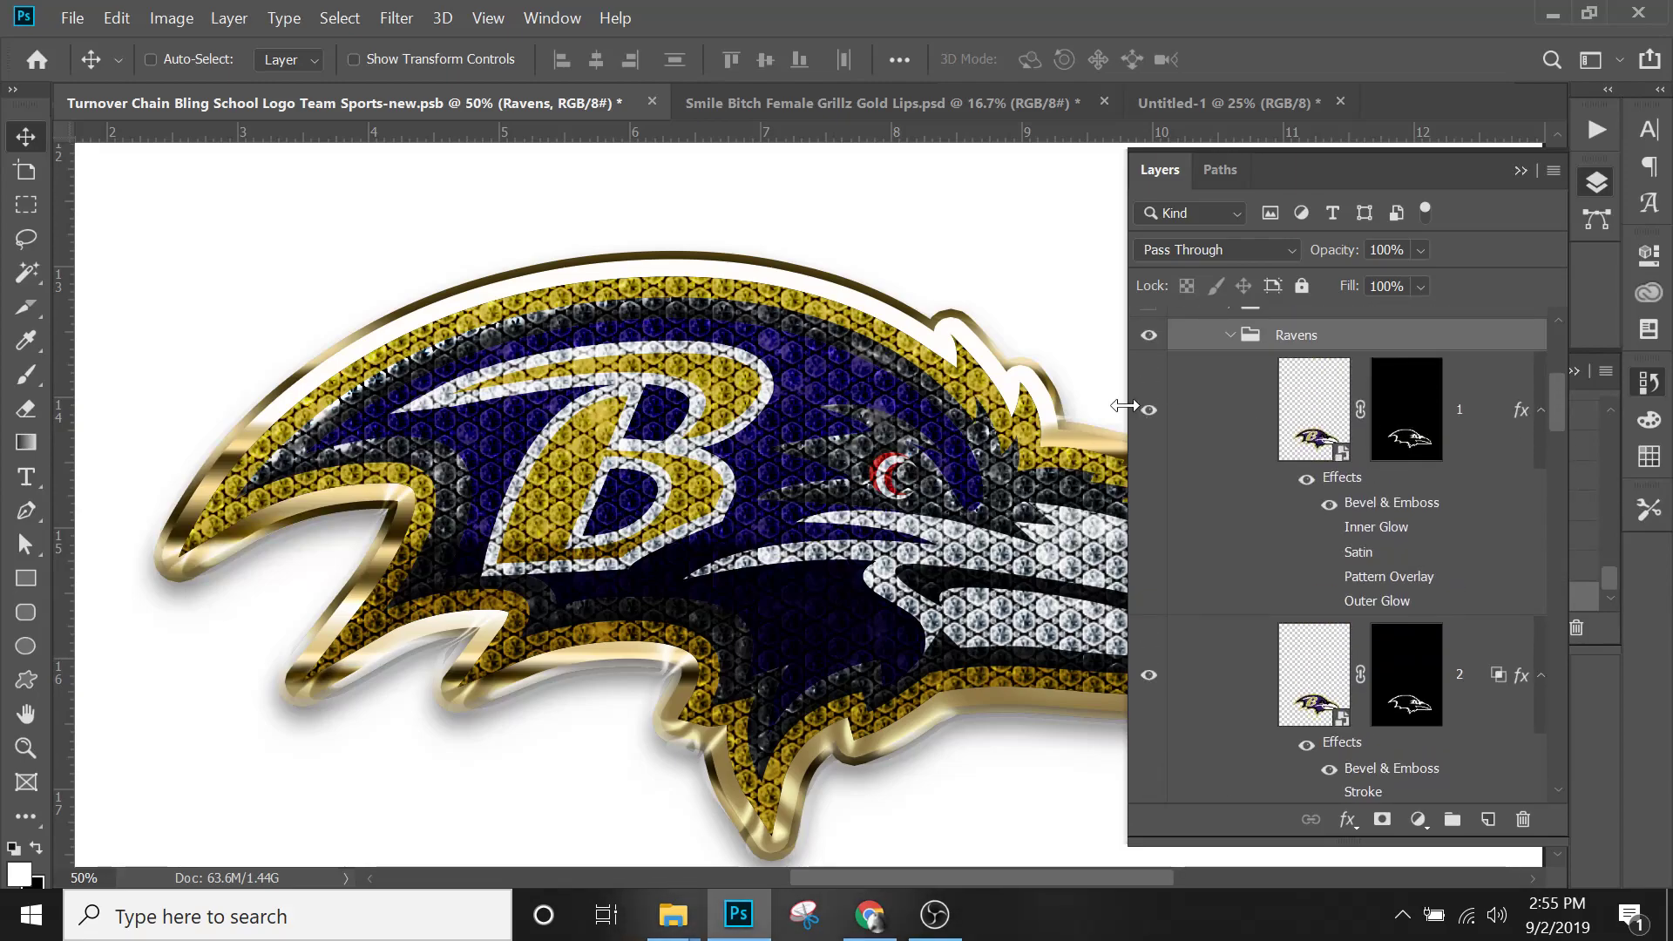
Hide layers 1 to 4 of the Ravens group so only layer 5 shows.
left_click(1163, 425)
left_click(1151, 676)
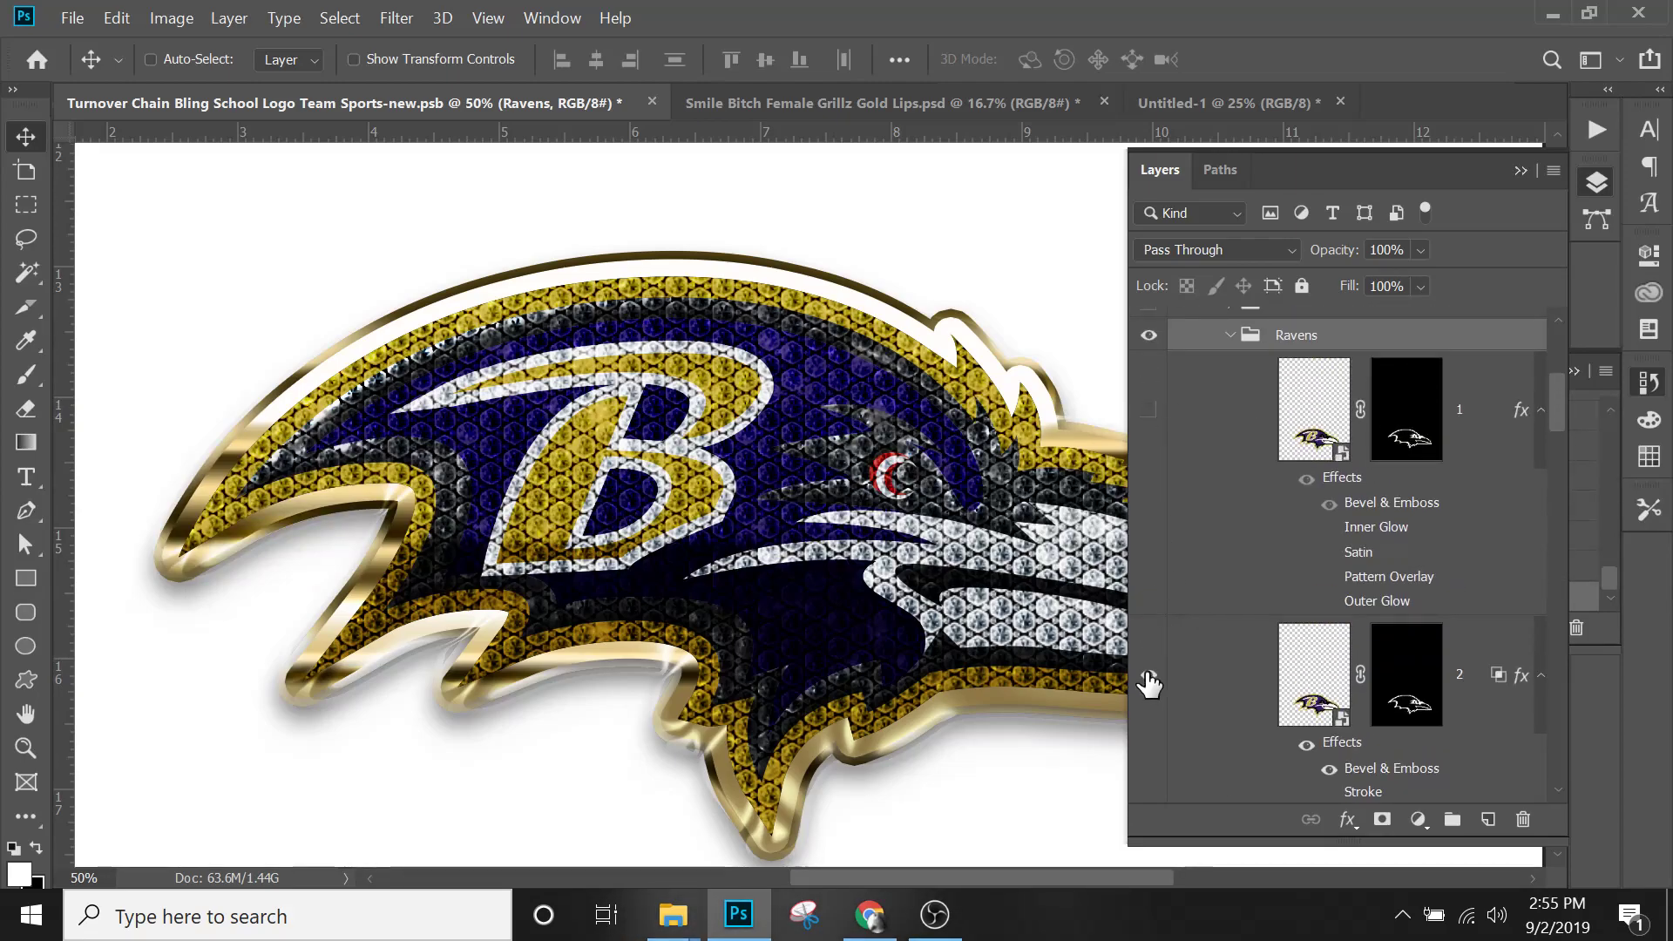
left_click_drag(1557, 417, 1558, 472)
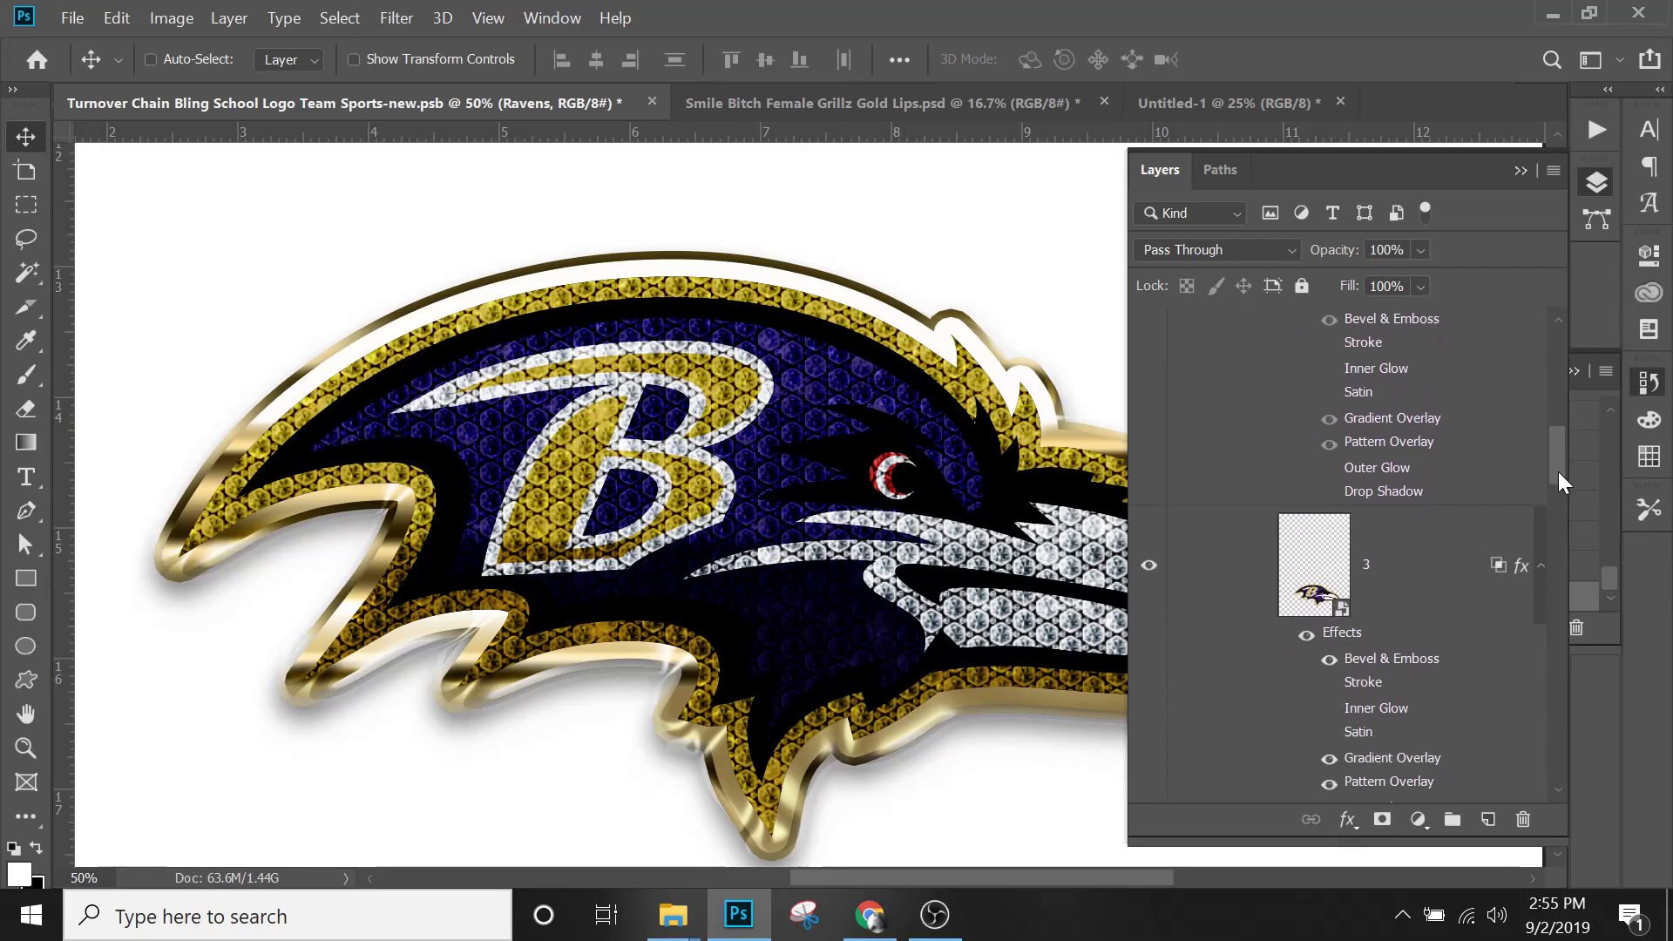
left_click(1148, 568)
left_click_drag(1556, 455, 1556, 548)
left_click(1148, 521)
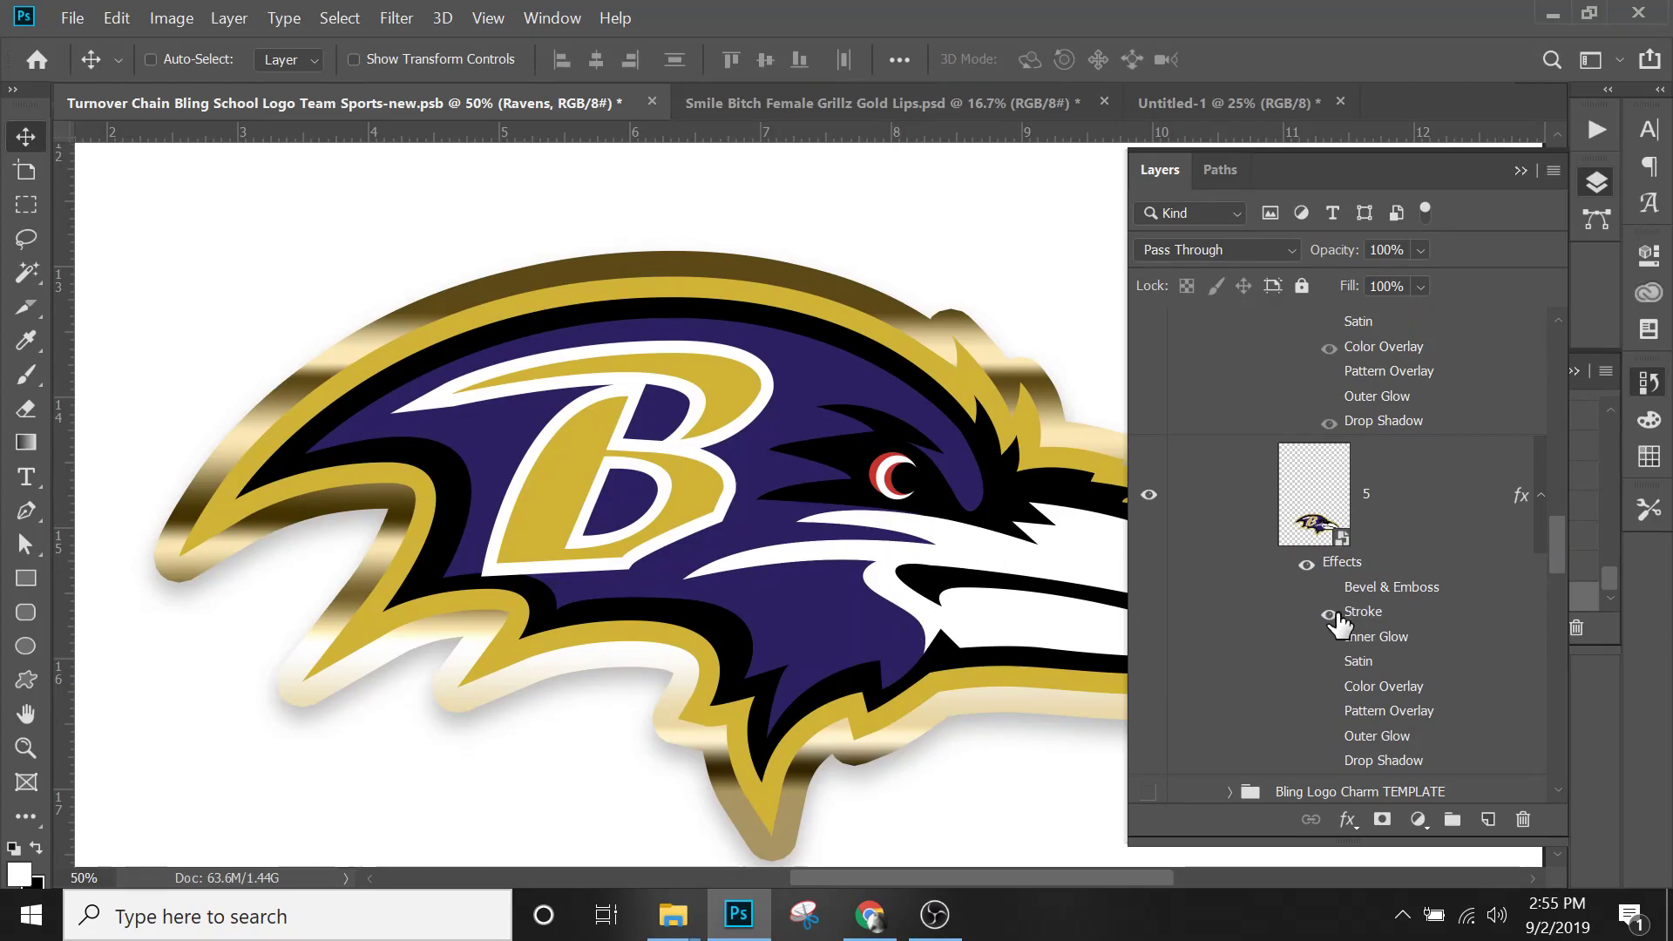
Examine the gradient stroke settings of layer 5 against the gold rim and keep them as they are.
left_click(1401, 516)
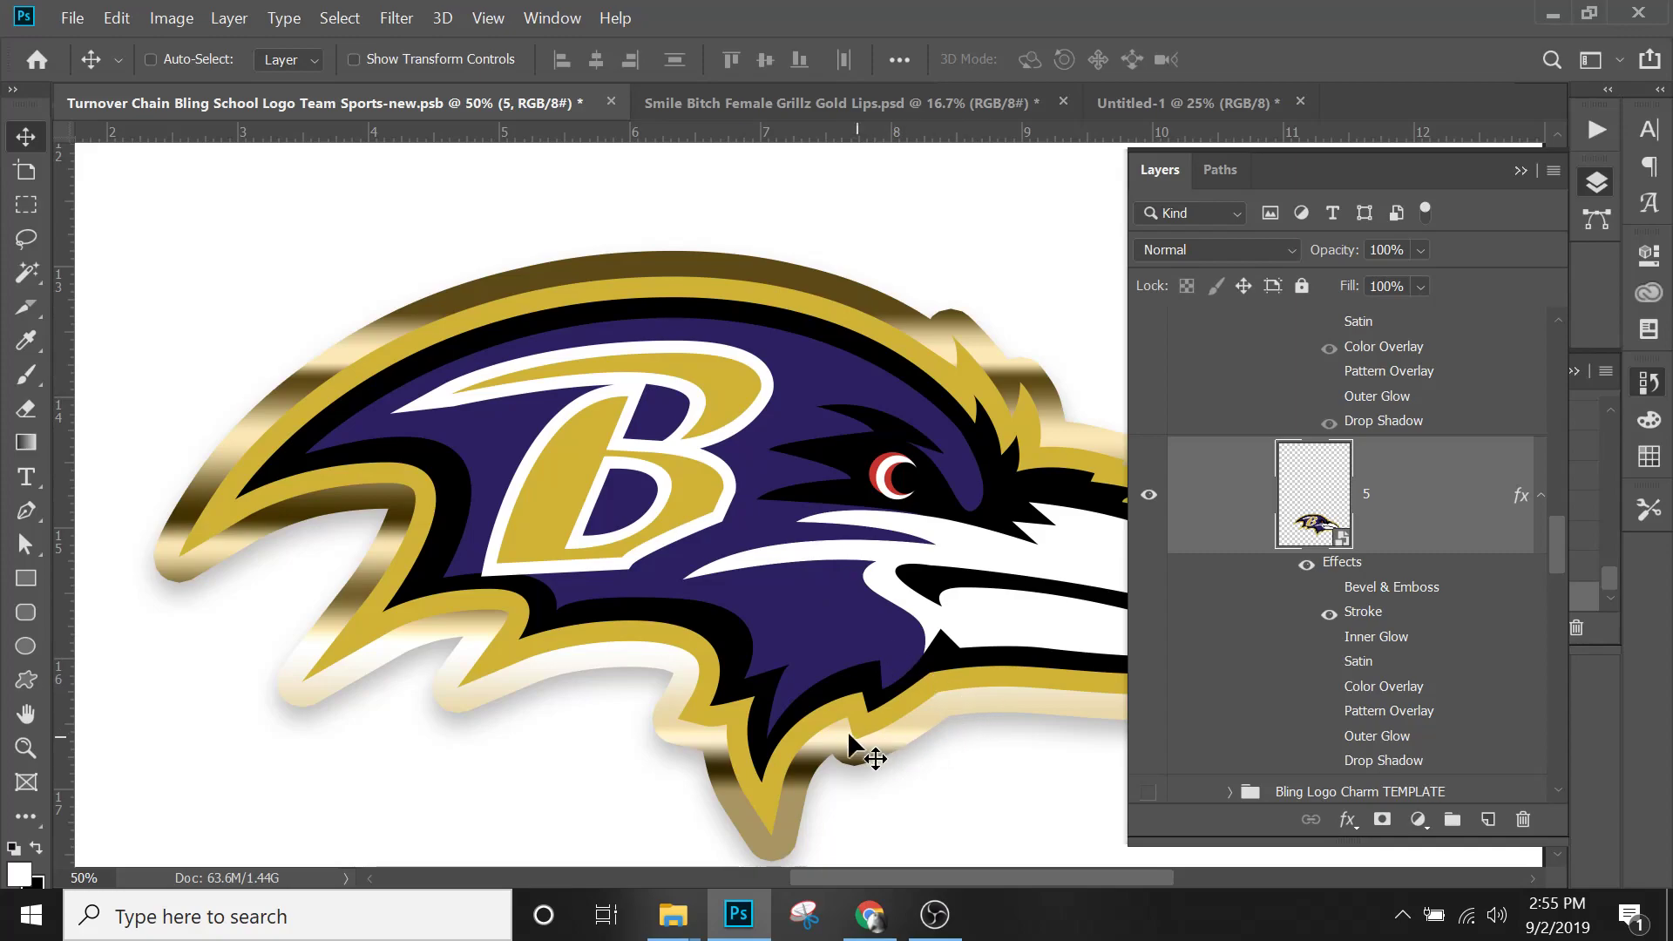
double_click(1364, 615)
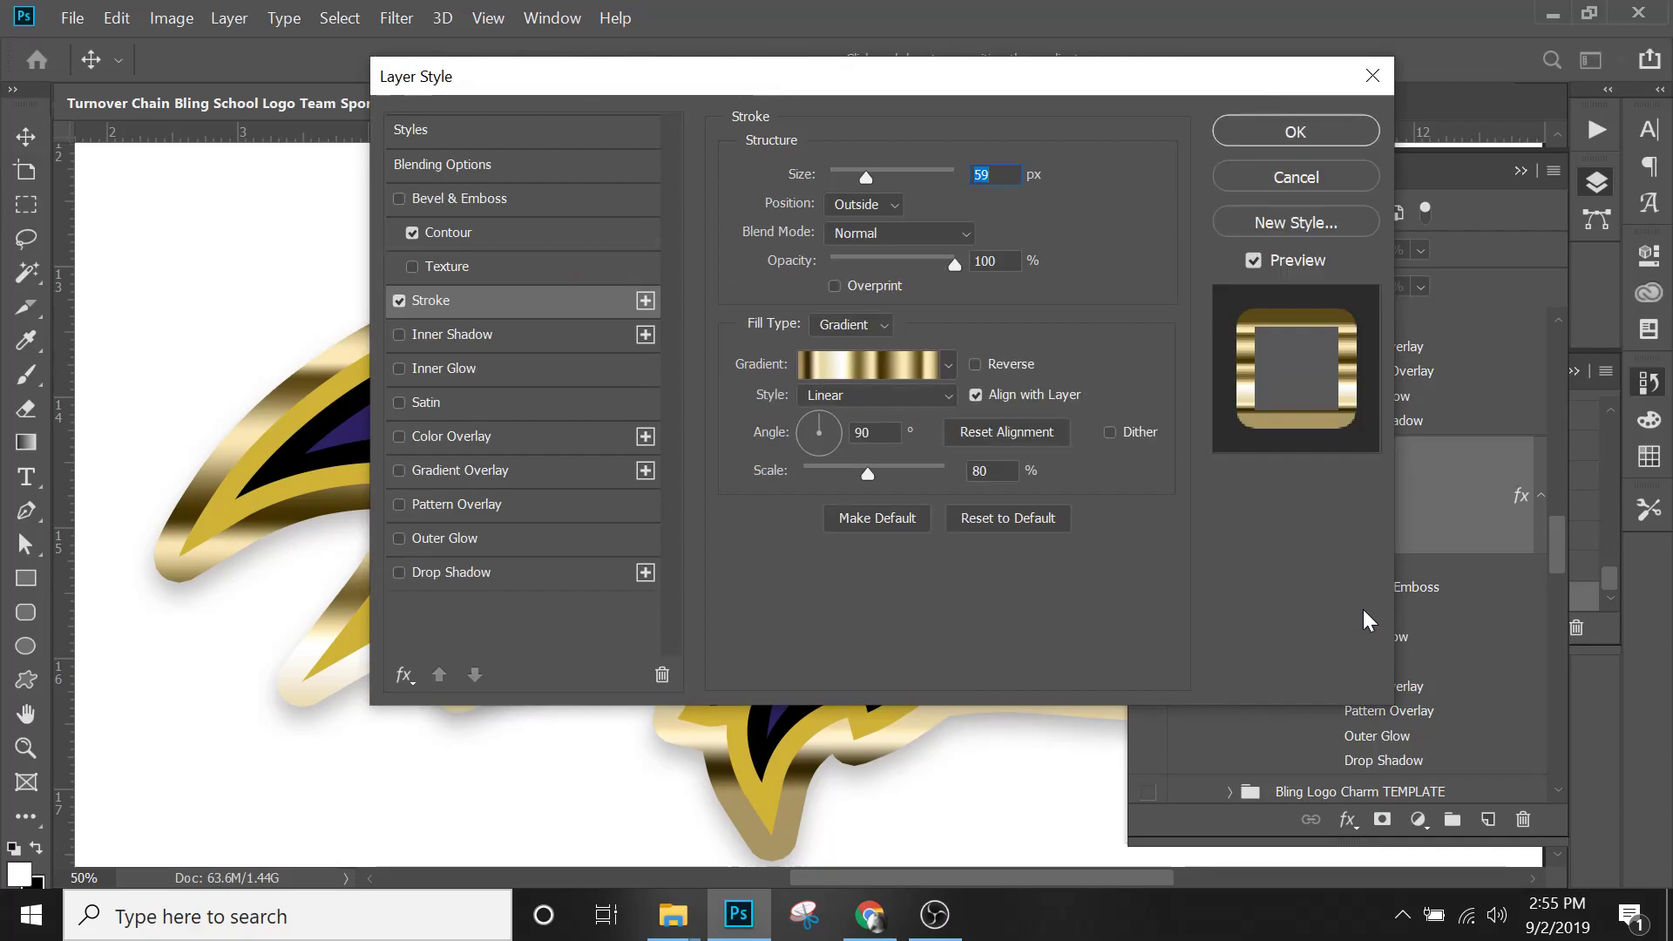
left_click_drag(805, 77, 1305, 103)
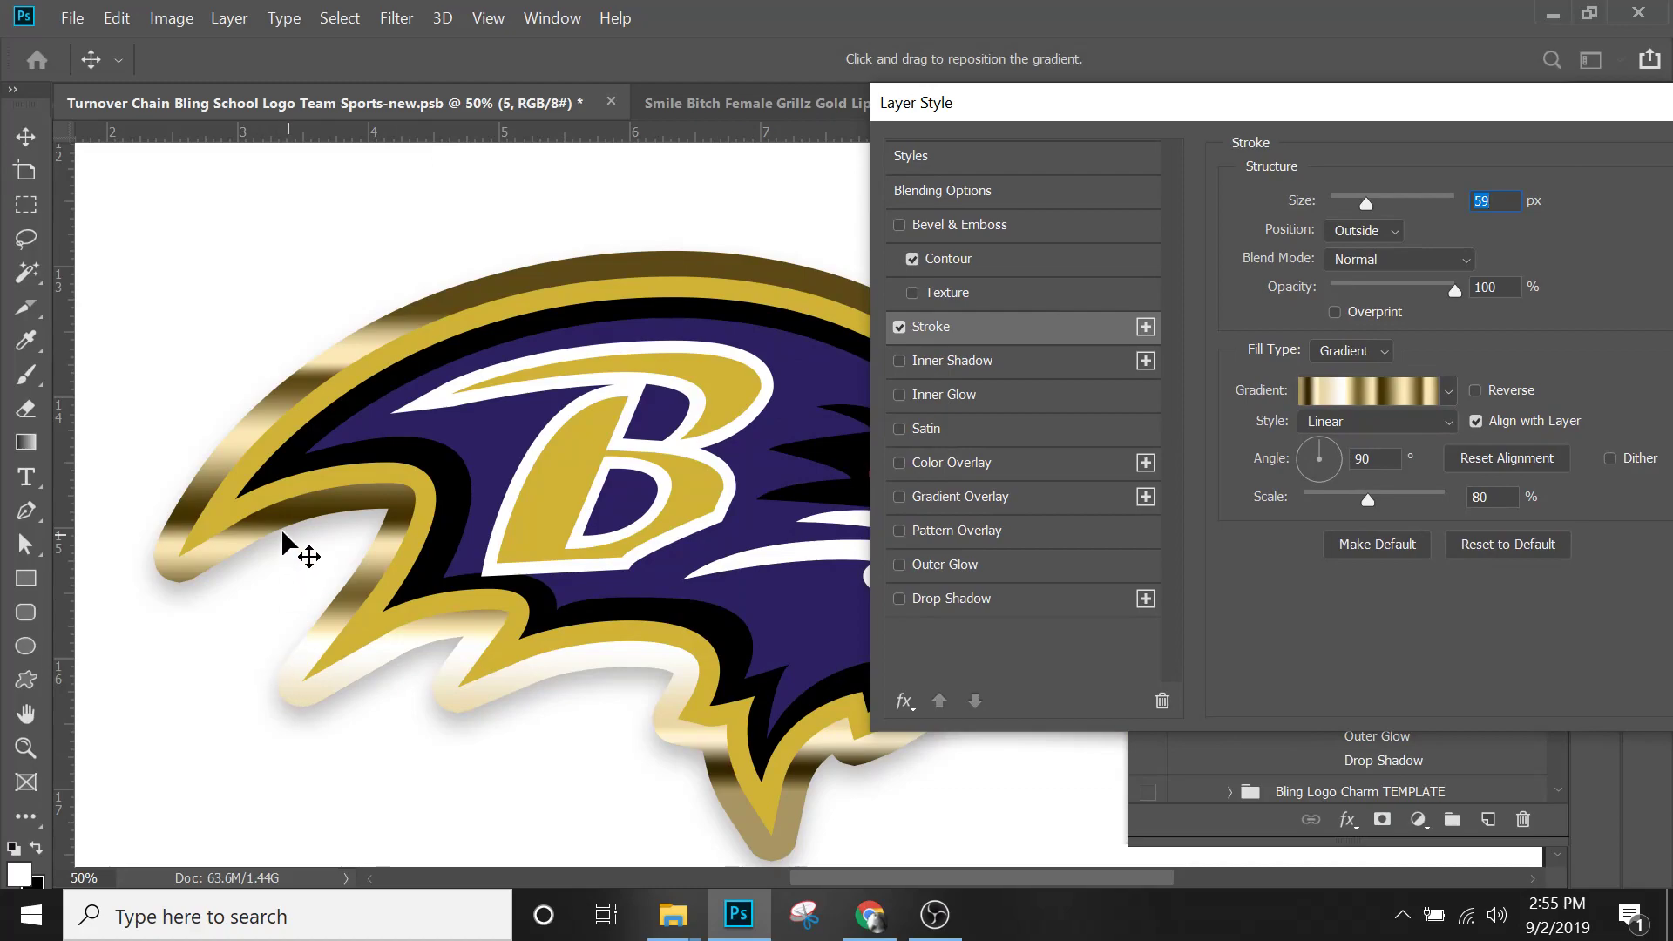
left_click_drag(1370, 101, 982, 96)
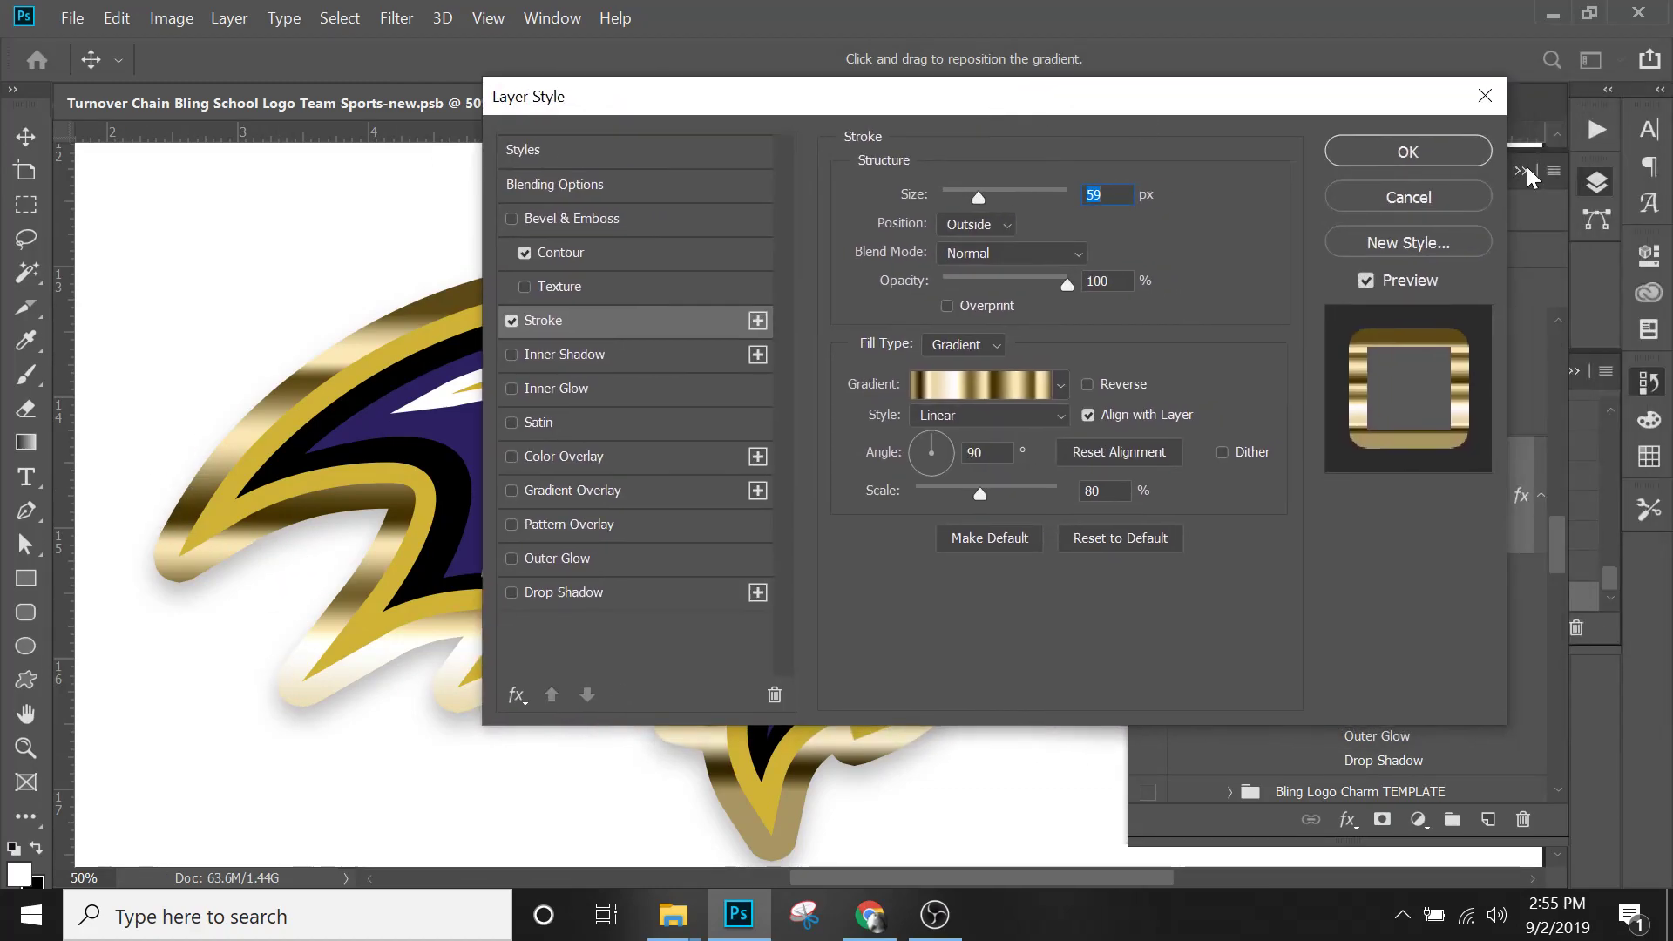
left_click(1409, 152)
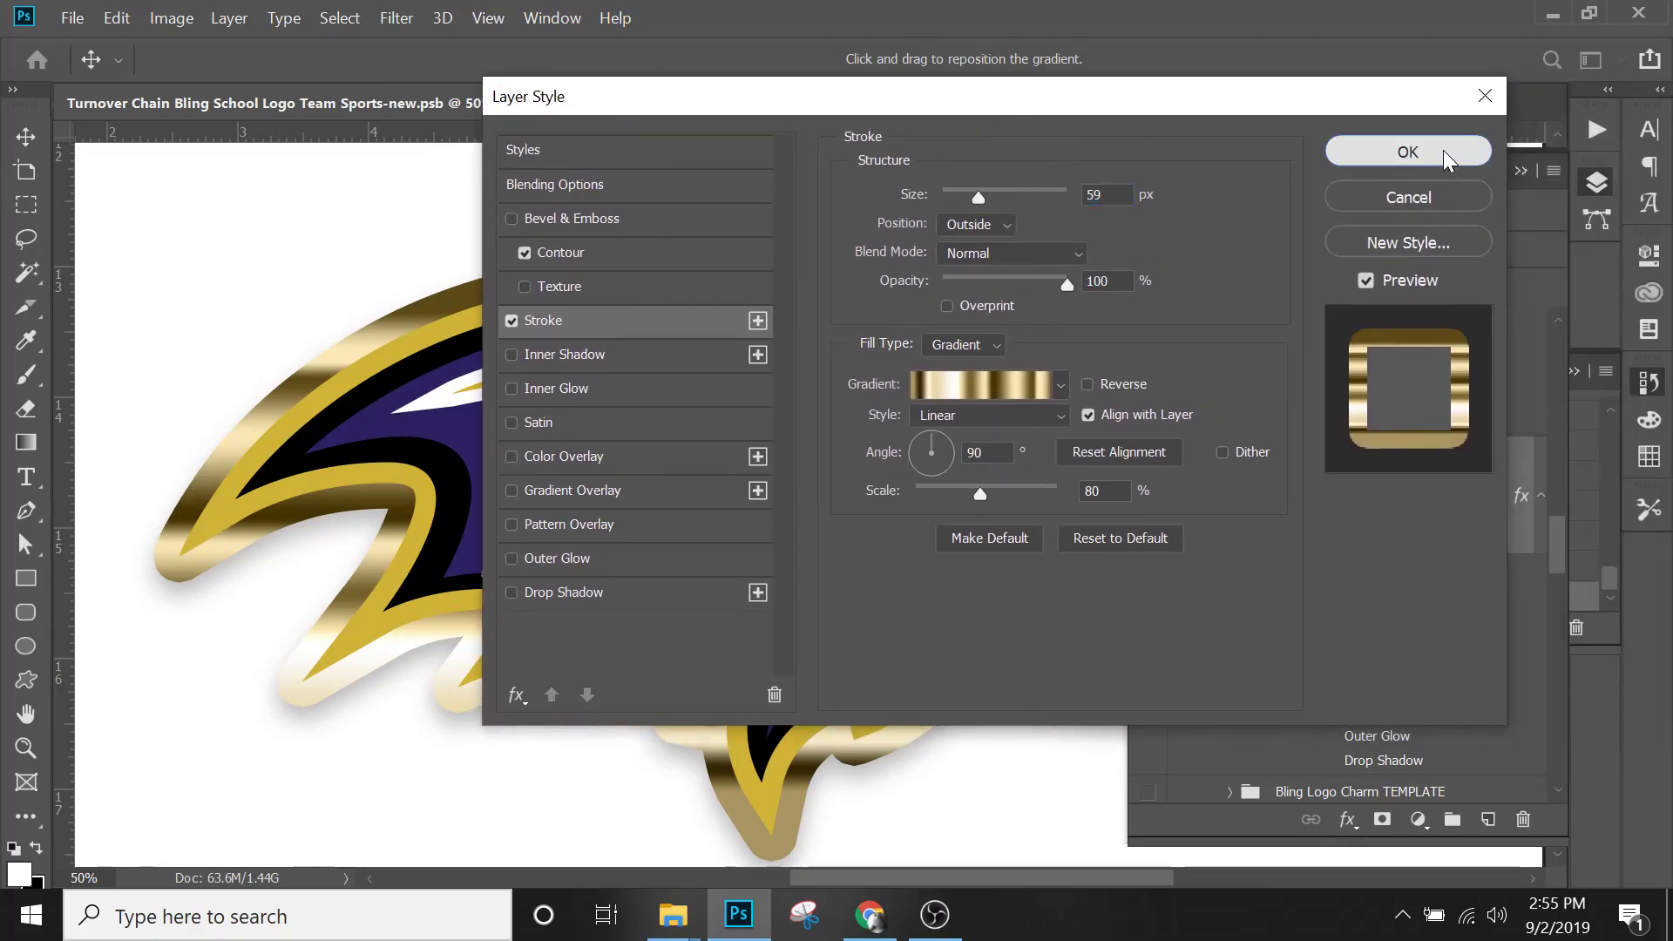
Select layer 4 of the Ravens group and make it visible again.
scroll(1358, 498, "up", 3)
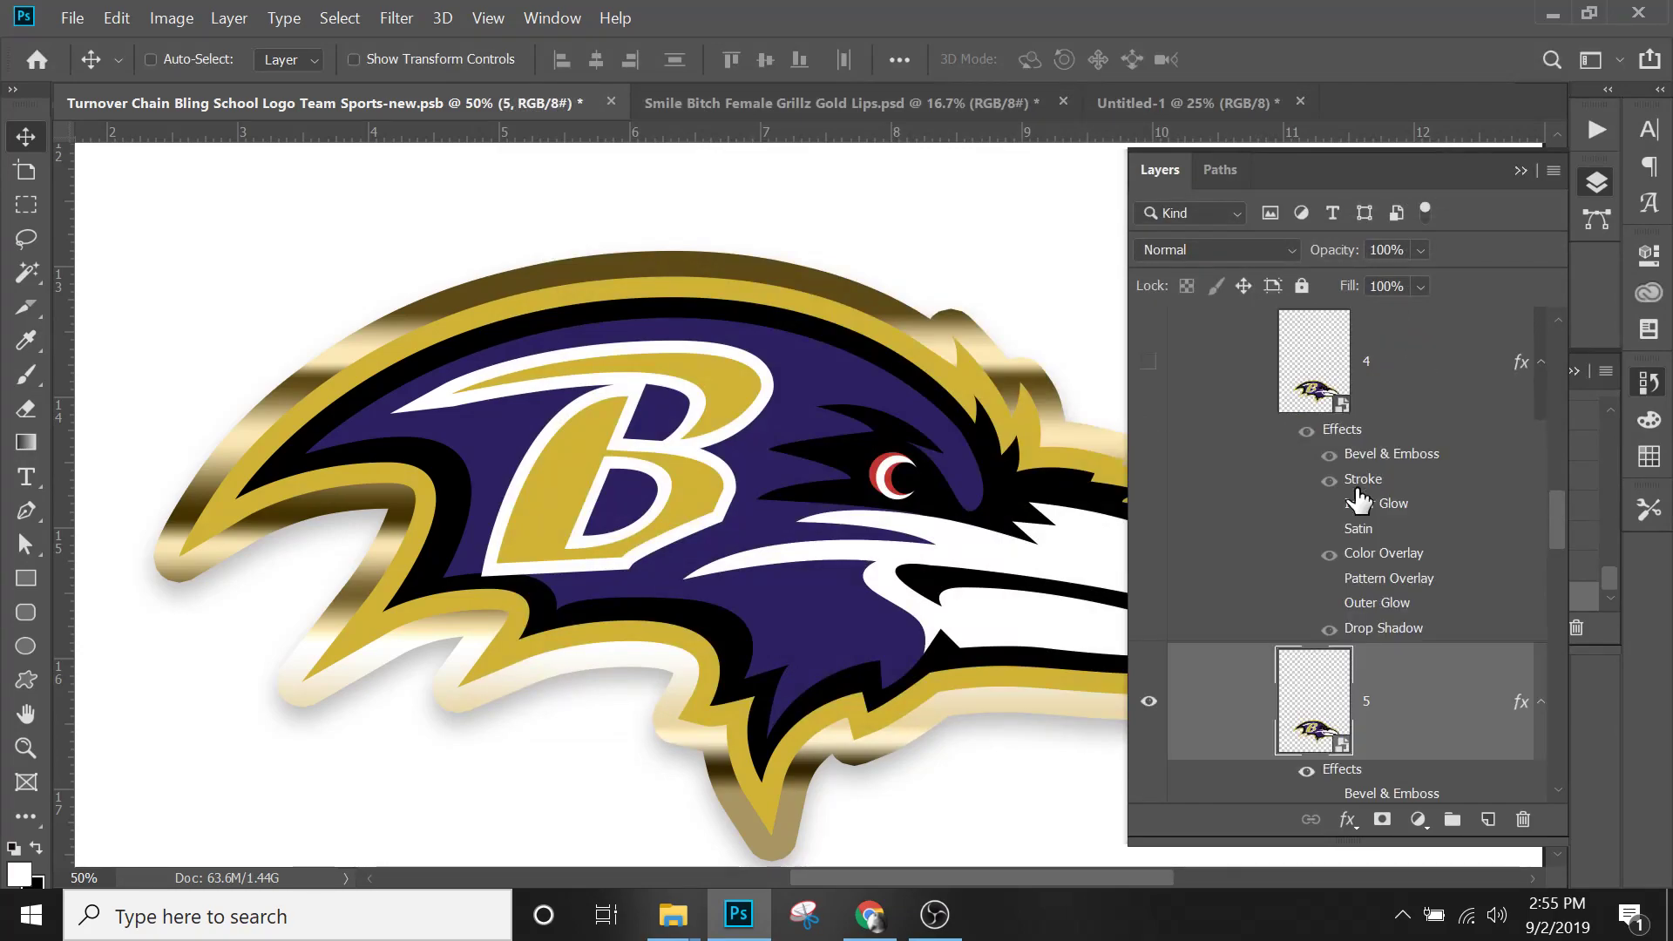
left_click(1338, 387)
left_click(1150, 366)
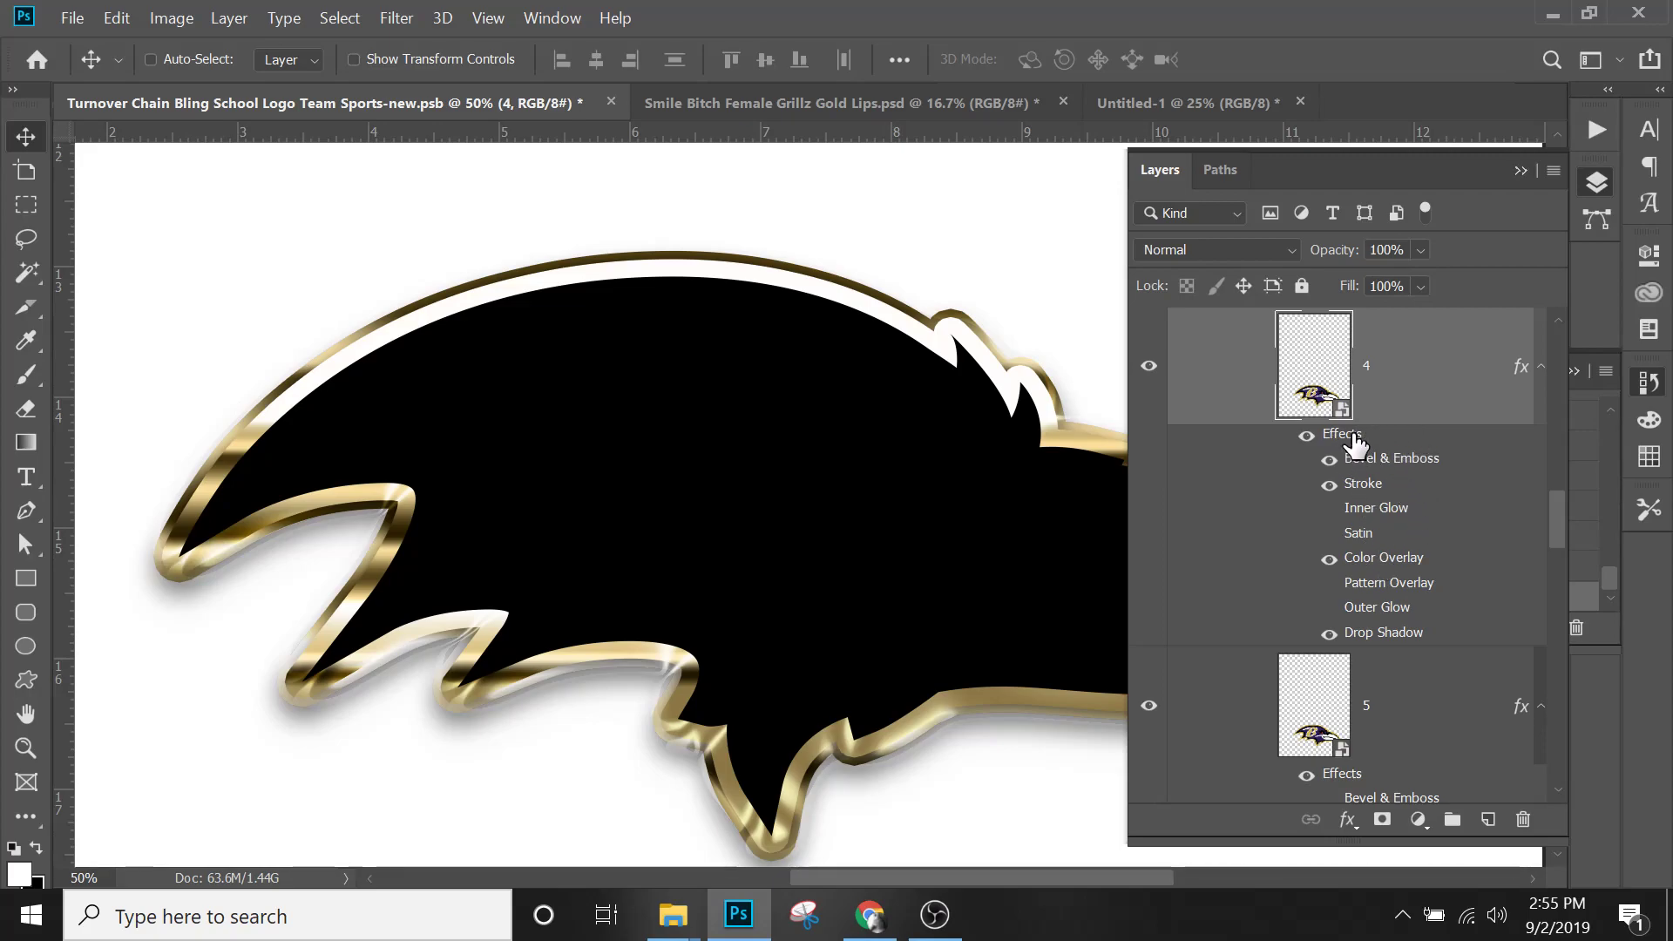
Open the layer styles of layer 4 and compare the rim with Bevel & Emboss switched off and on.
double_click(1486, 475)
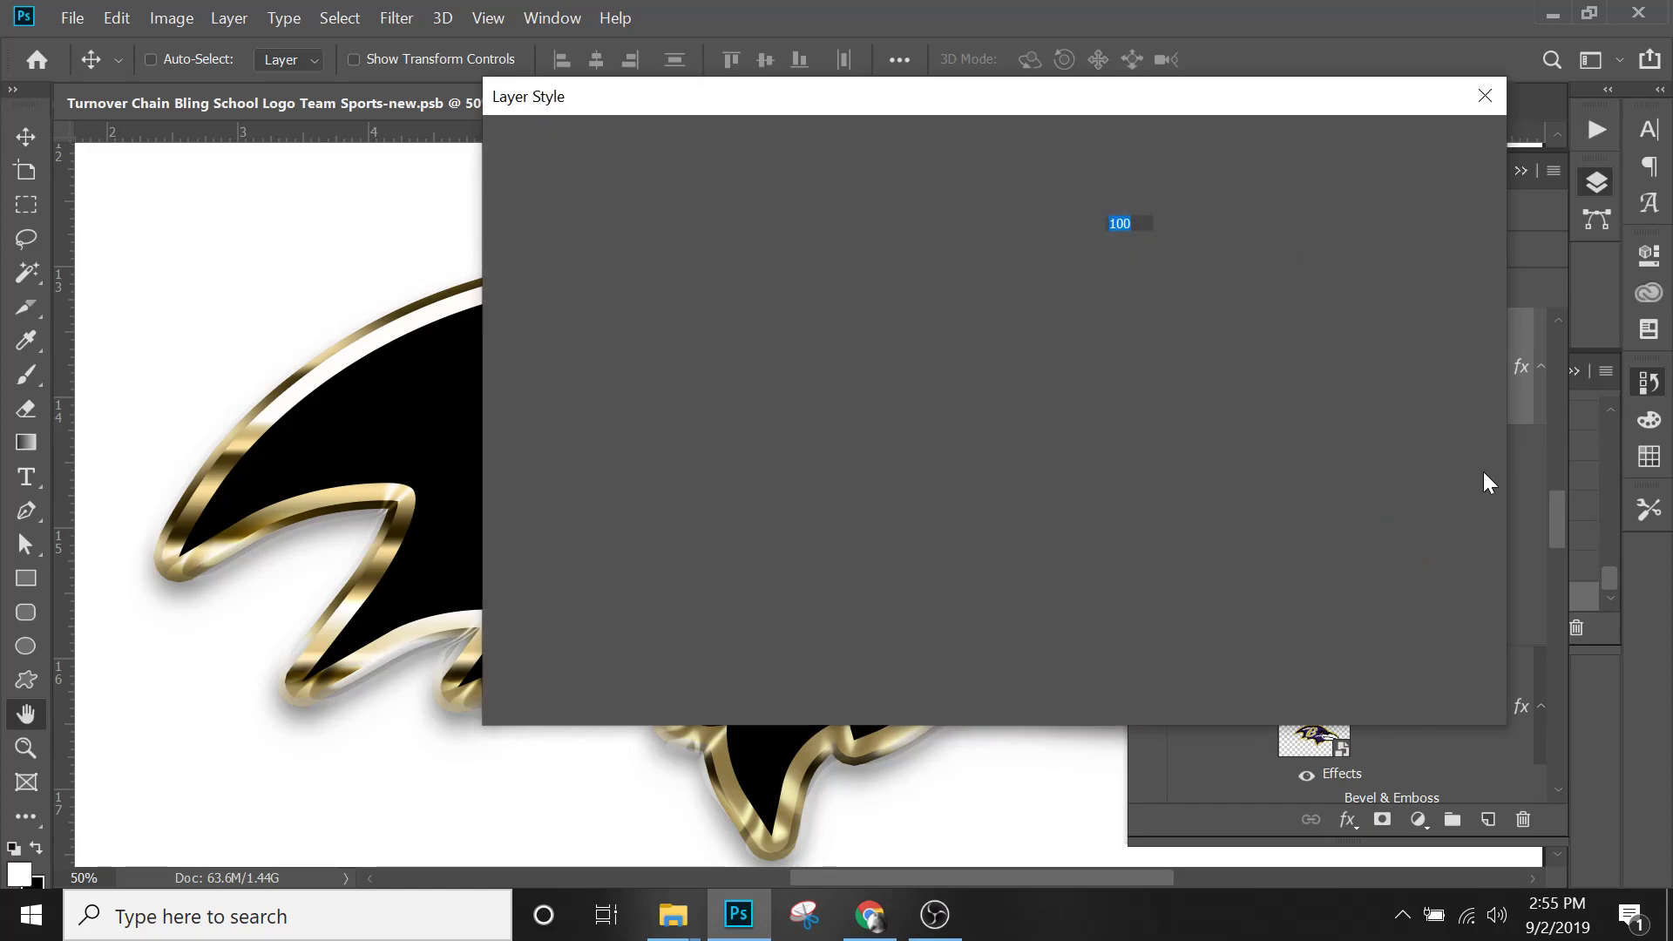
left_click_drag(907, 107, 1189, 108)
left_click(980, 223)
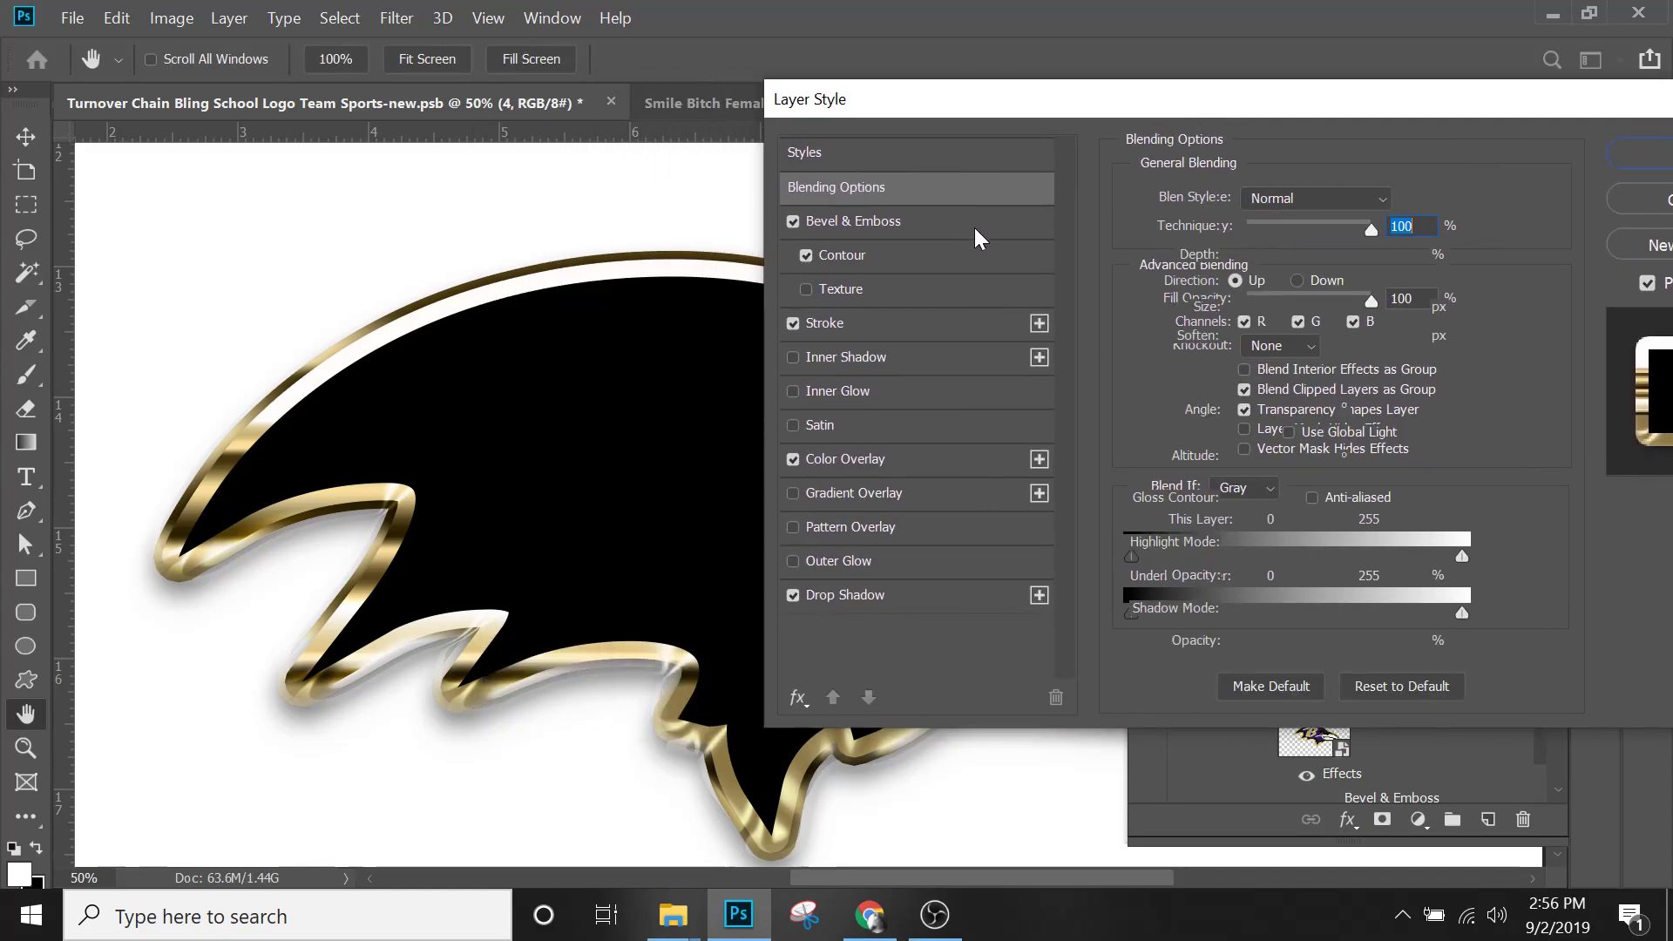
left_click(794, 221)
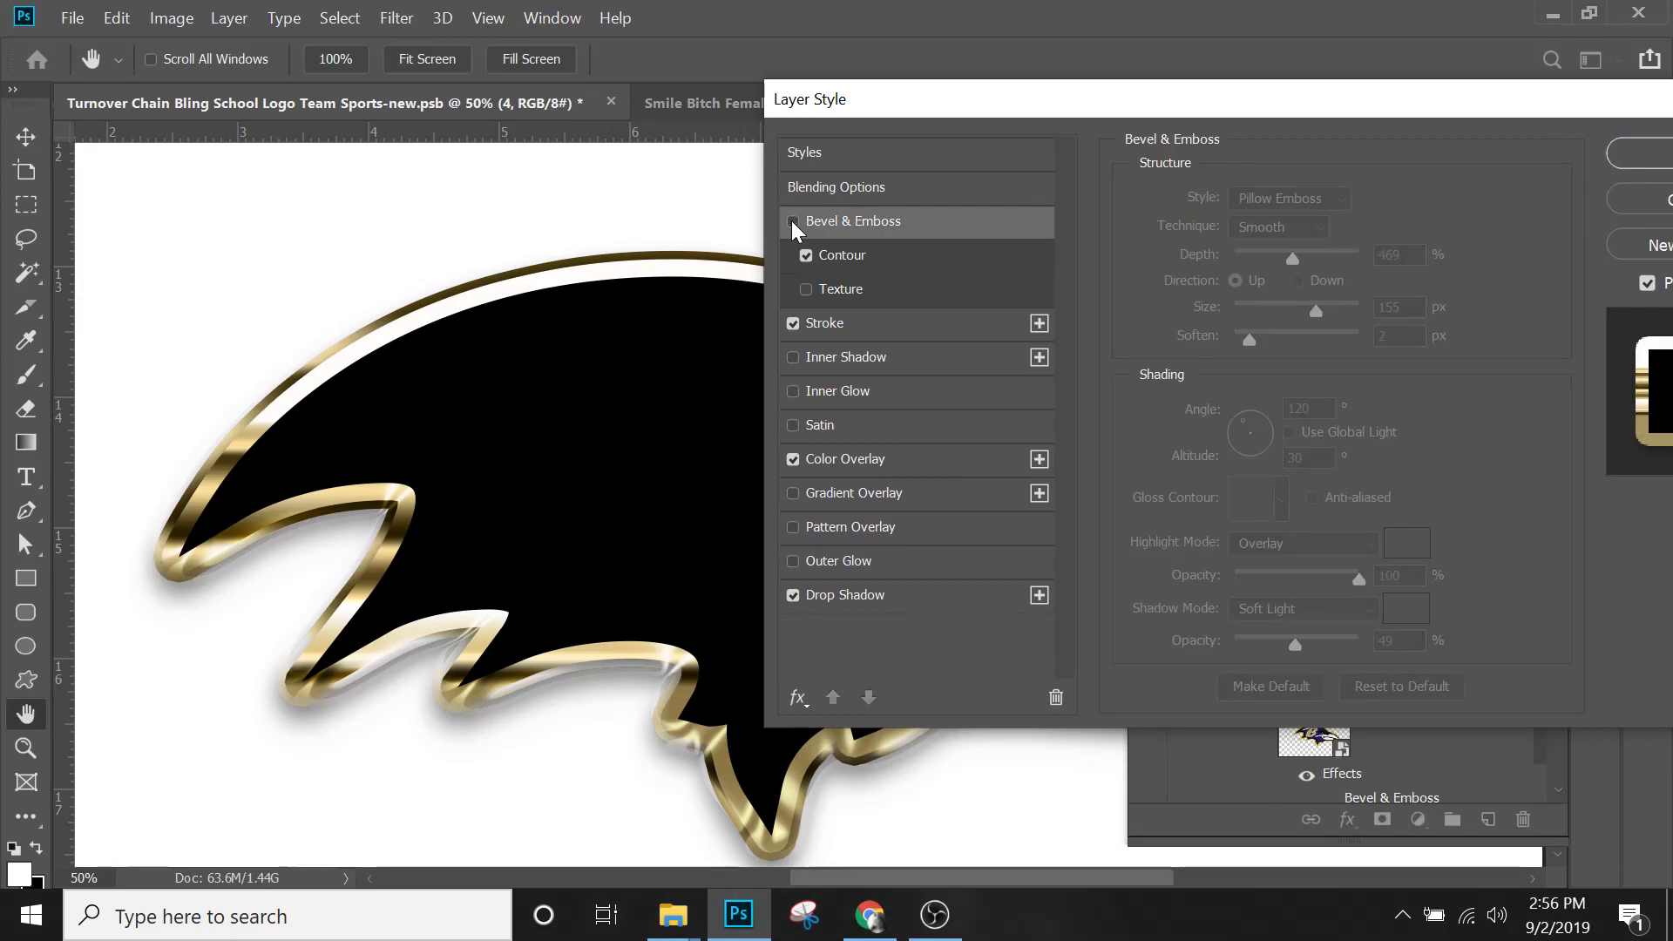
left_click(793, 221)
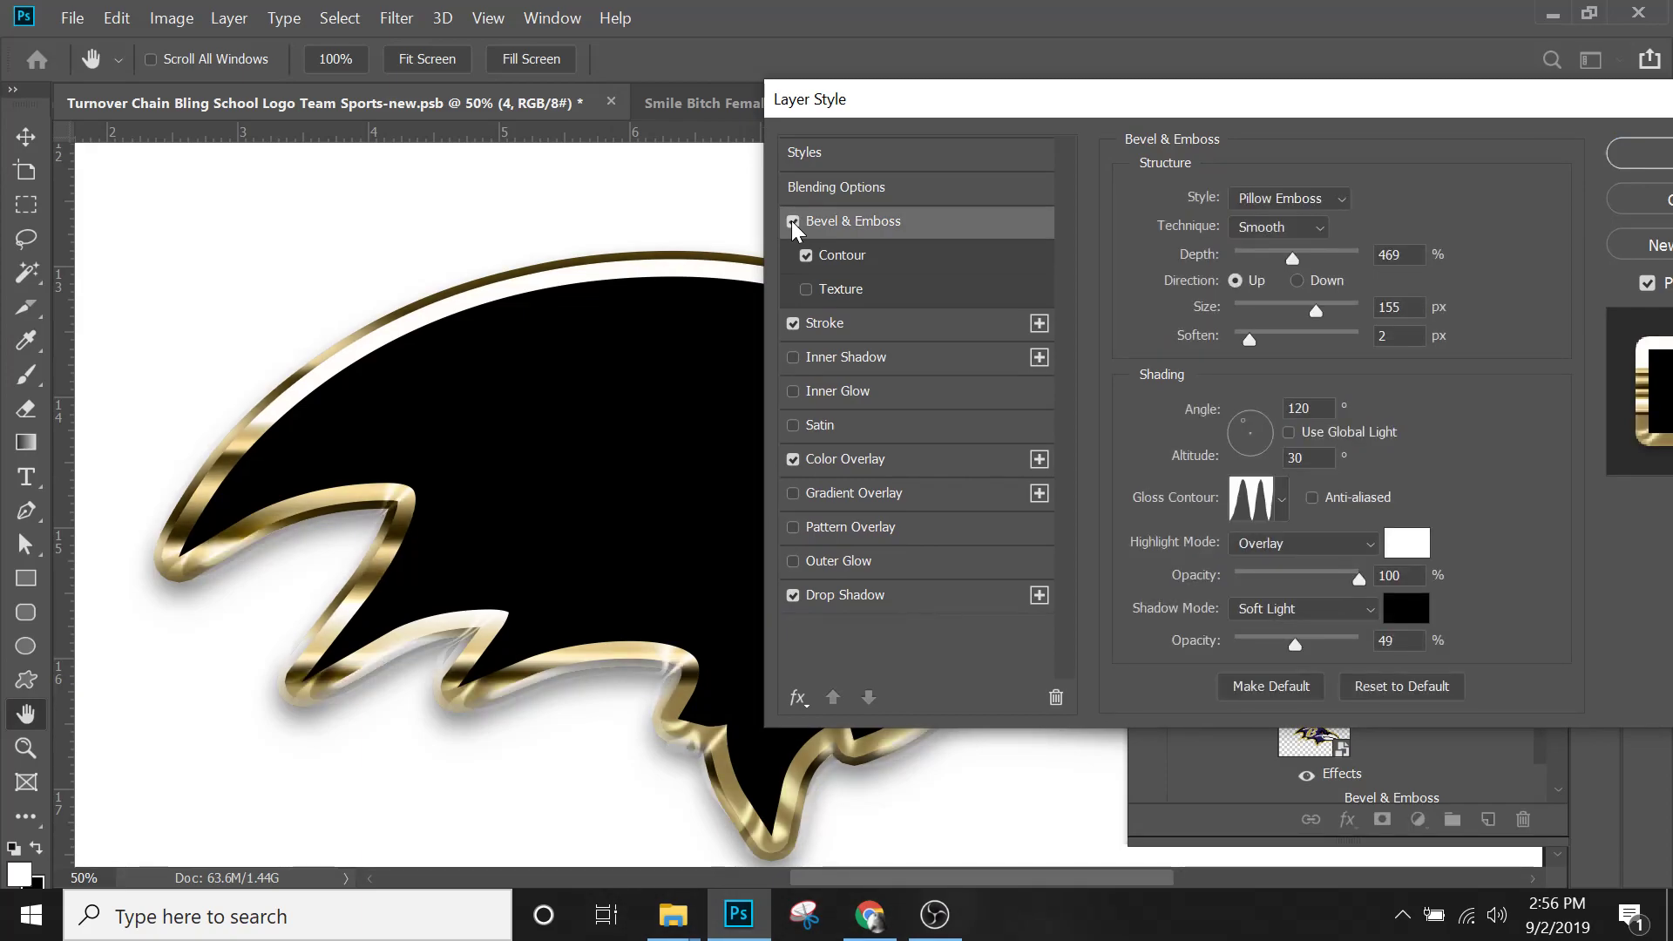
Compare layer 4 with its gradient stroke off and on, and view the available stroke fill types.
left_click(873, 325)
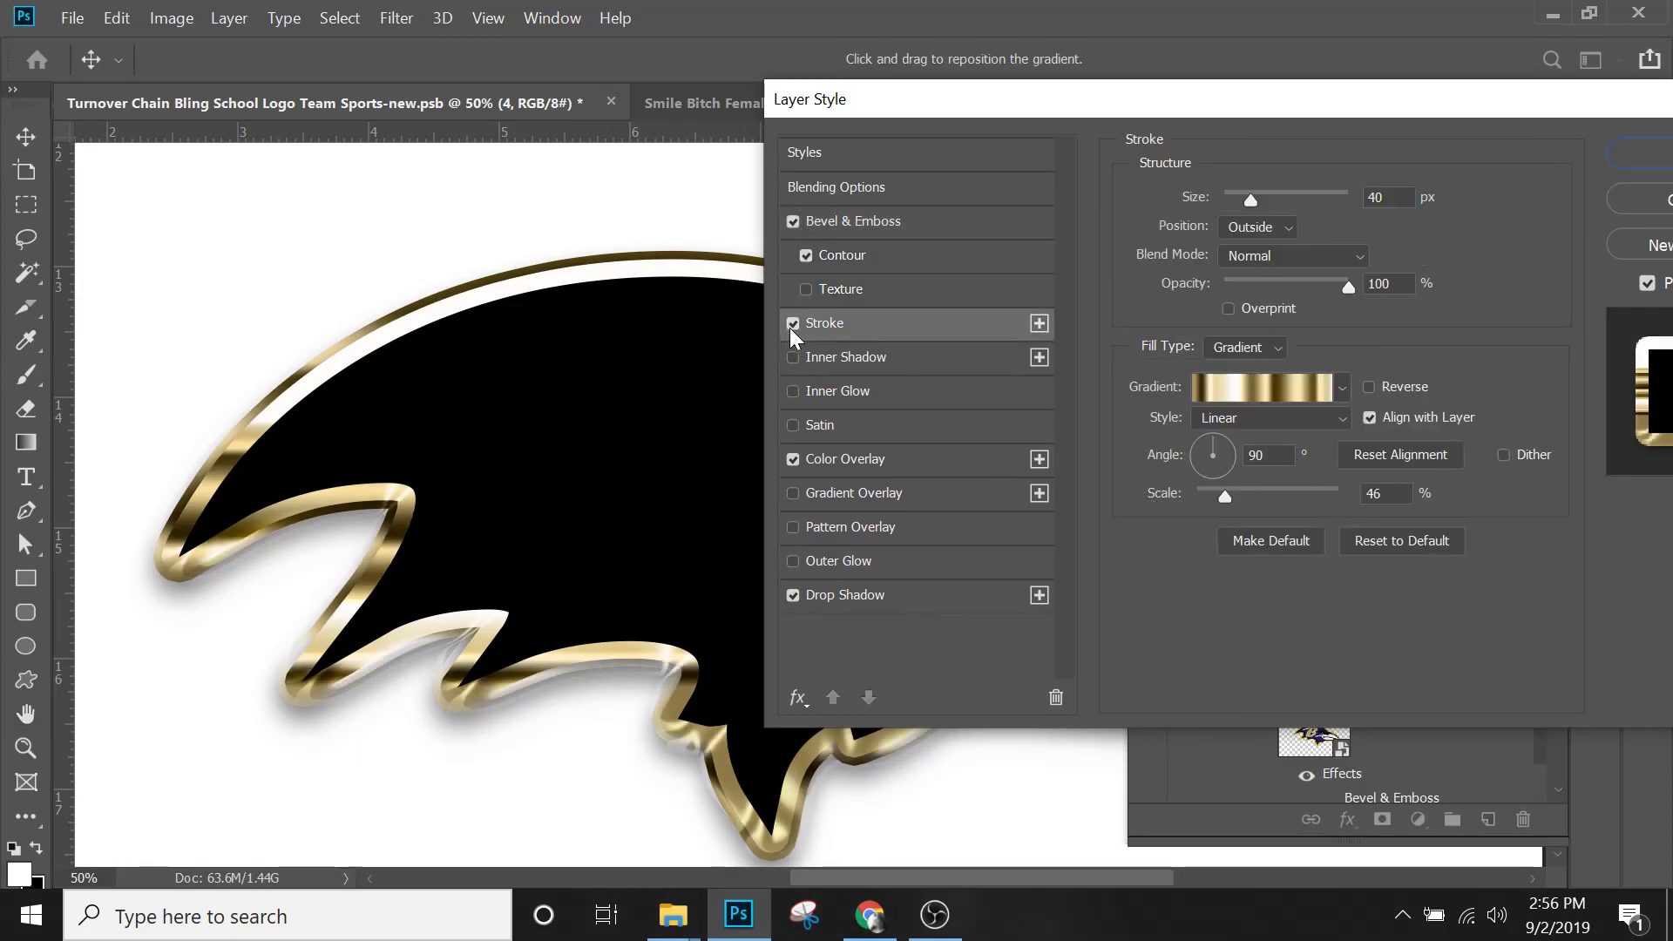
left_click(791, 325)
left_click(791, 325)
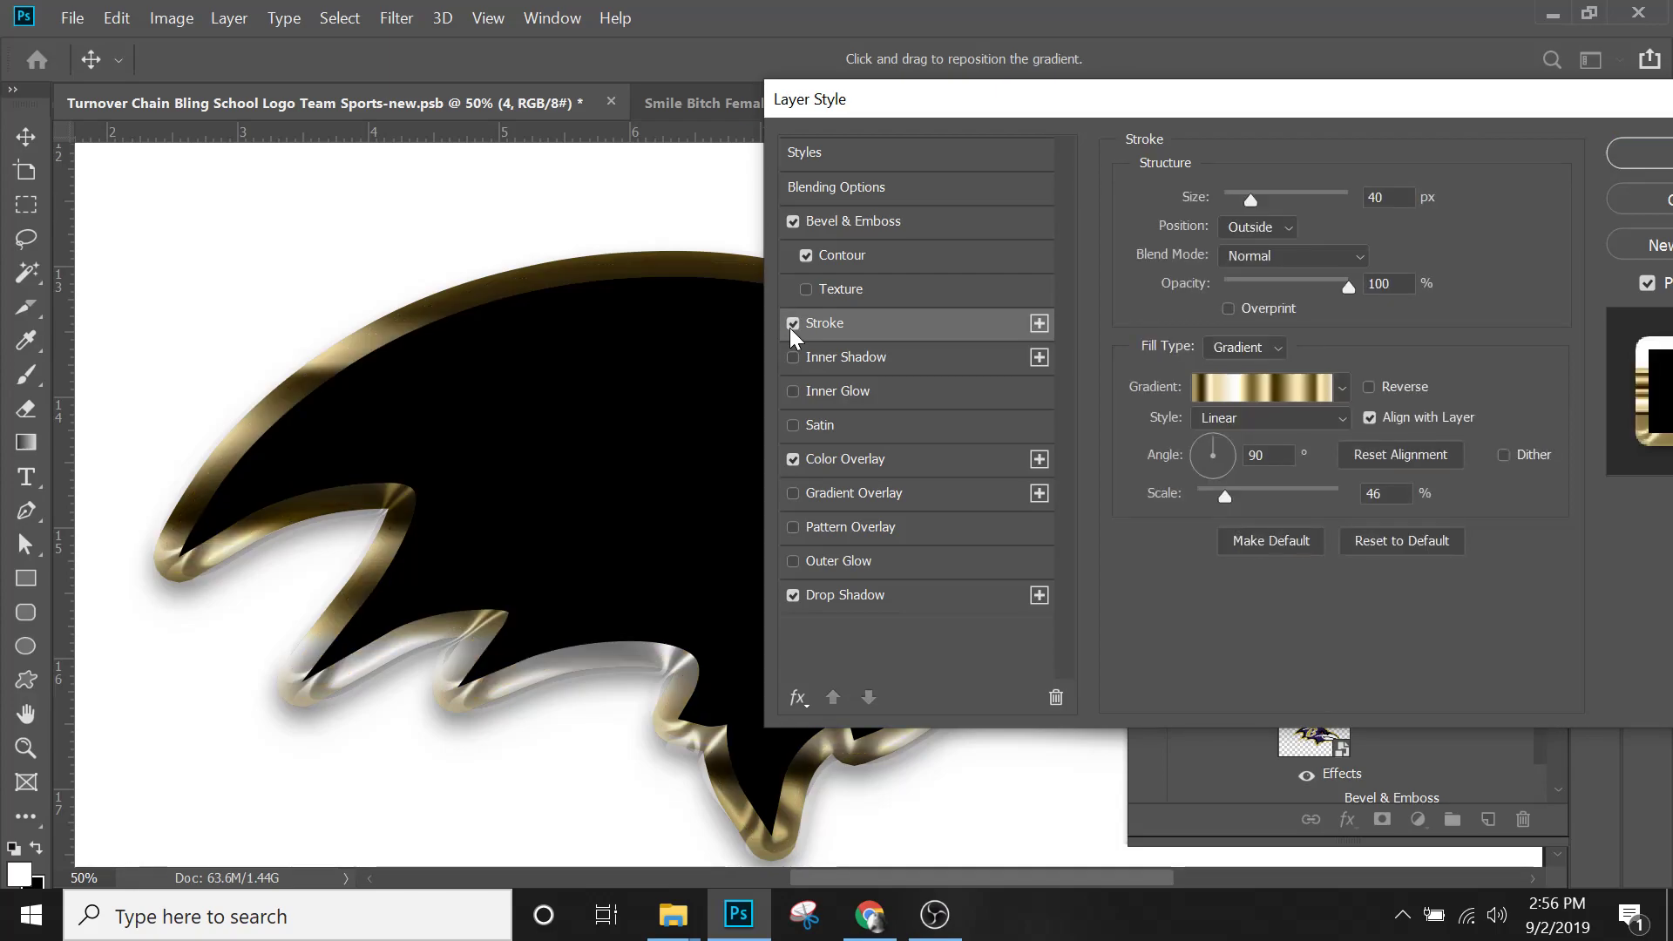
left_click(1263, 349)
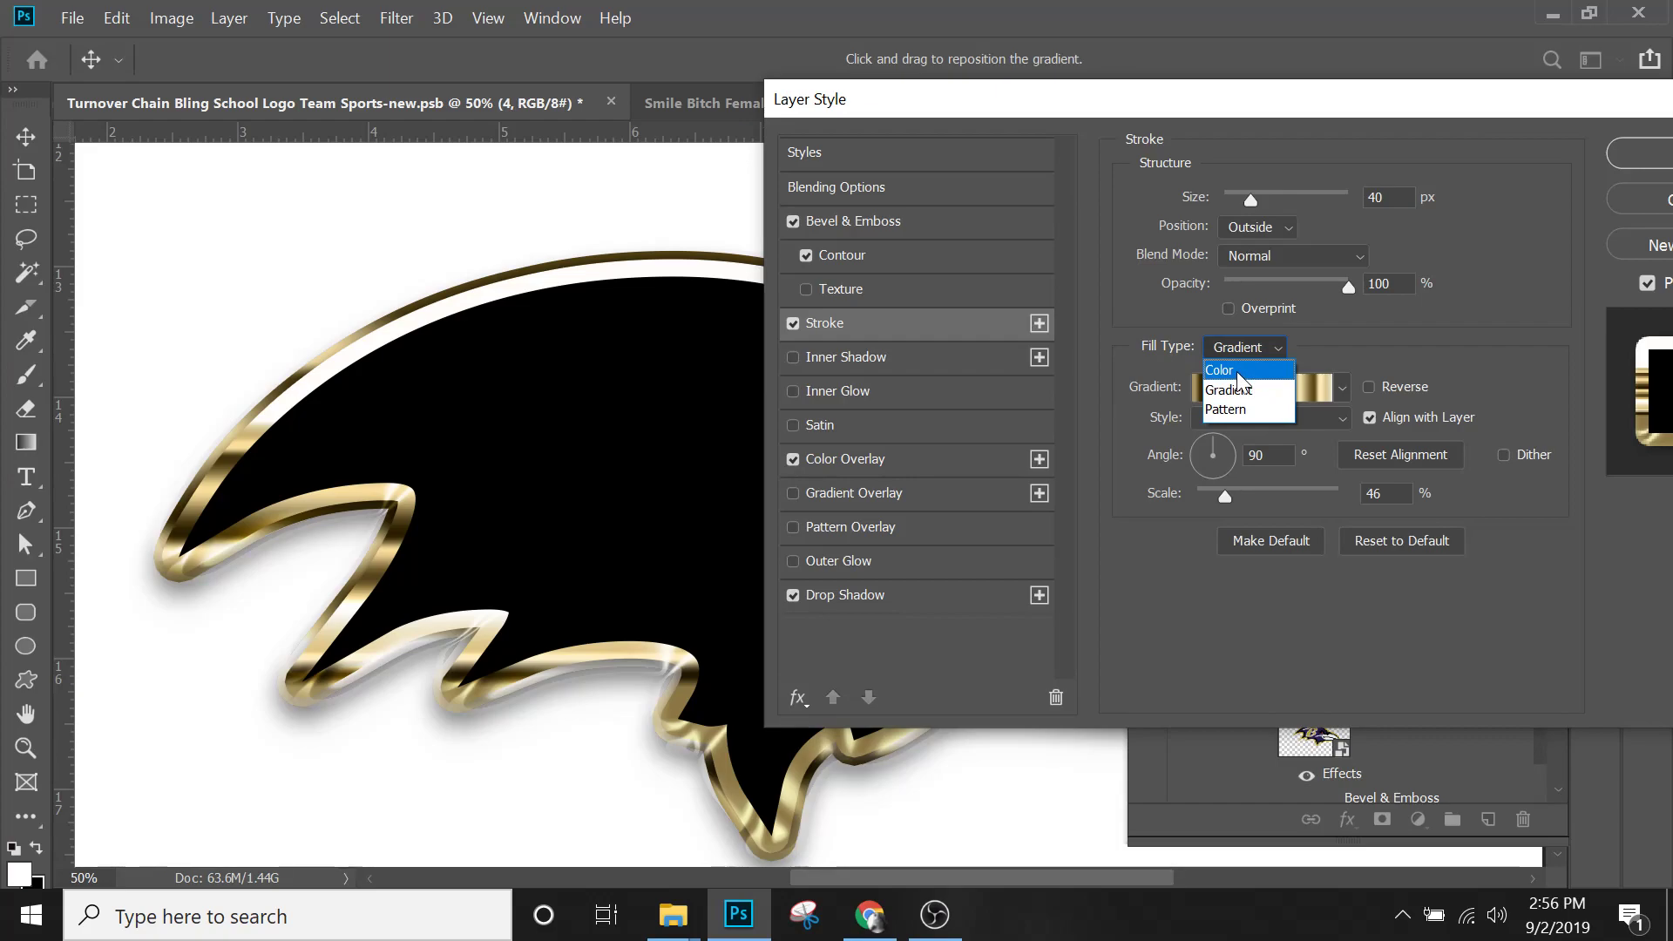
left_click(1348, 343)
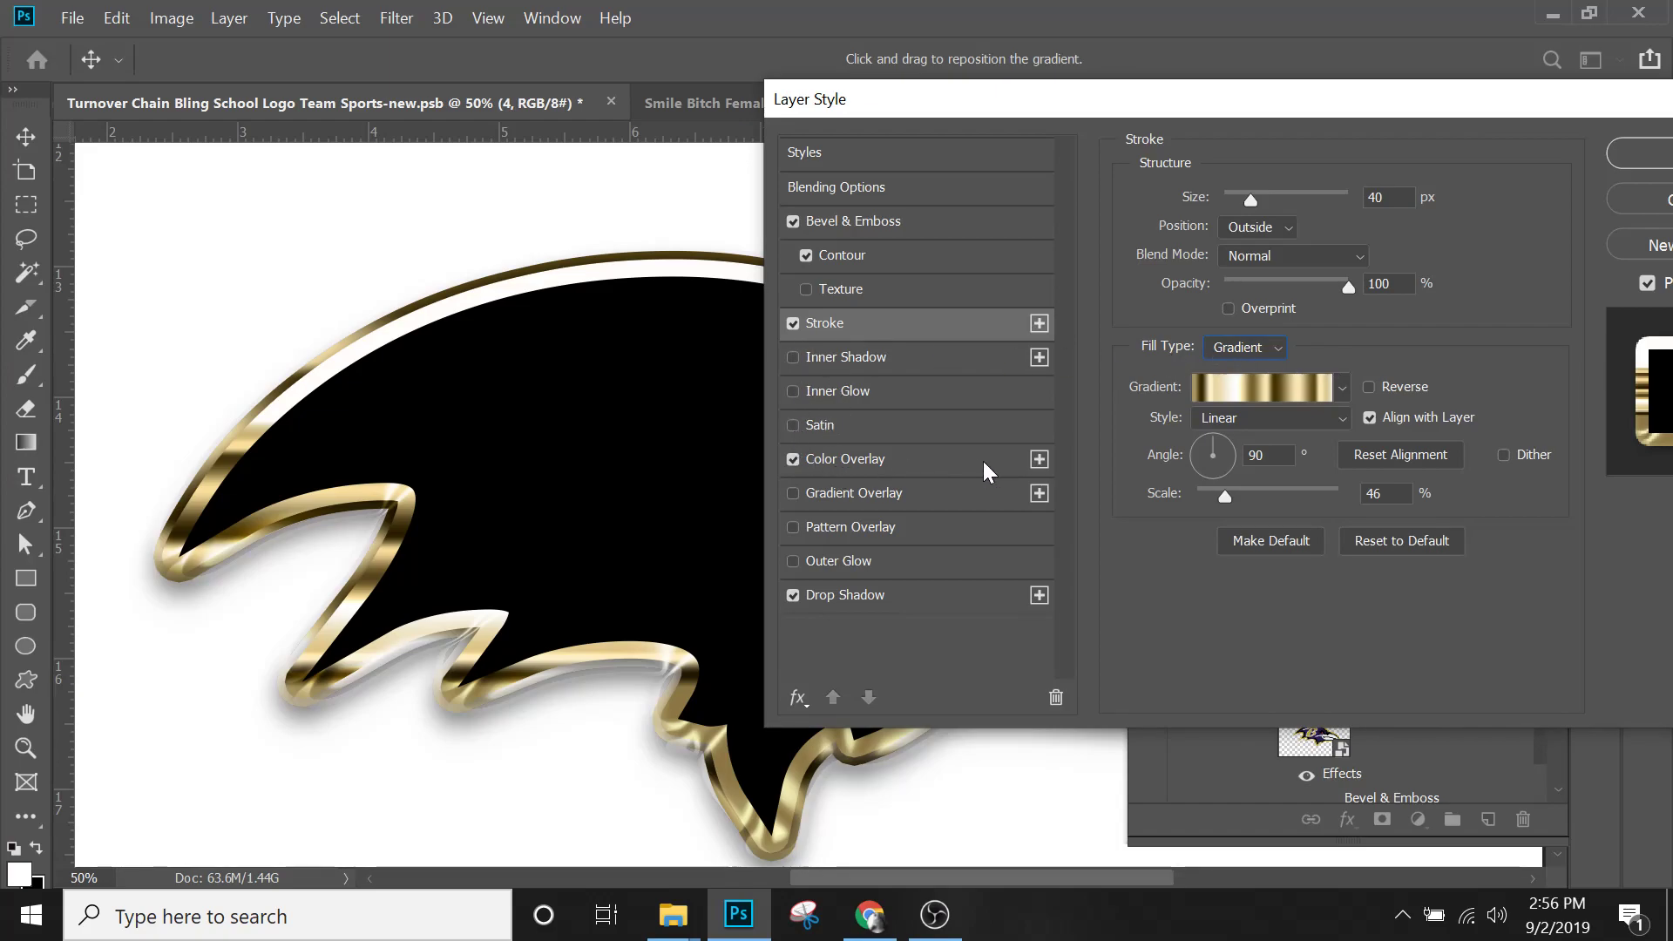
Compare layer 4 with its black Color Overlay off and on, and close its layer styles with the settings kept.
left_click(793, 462)
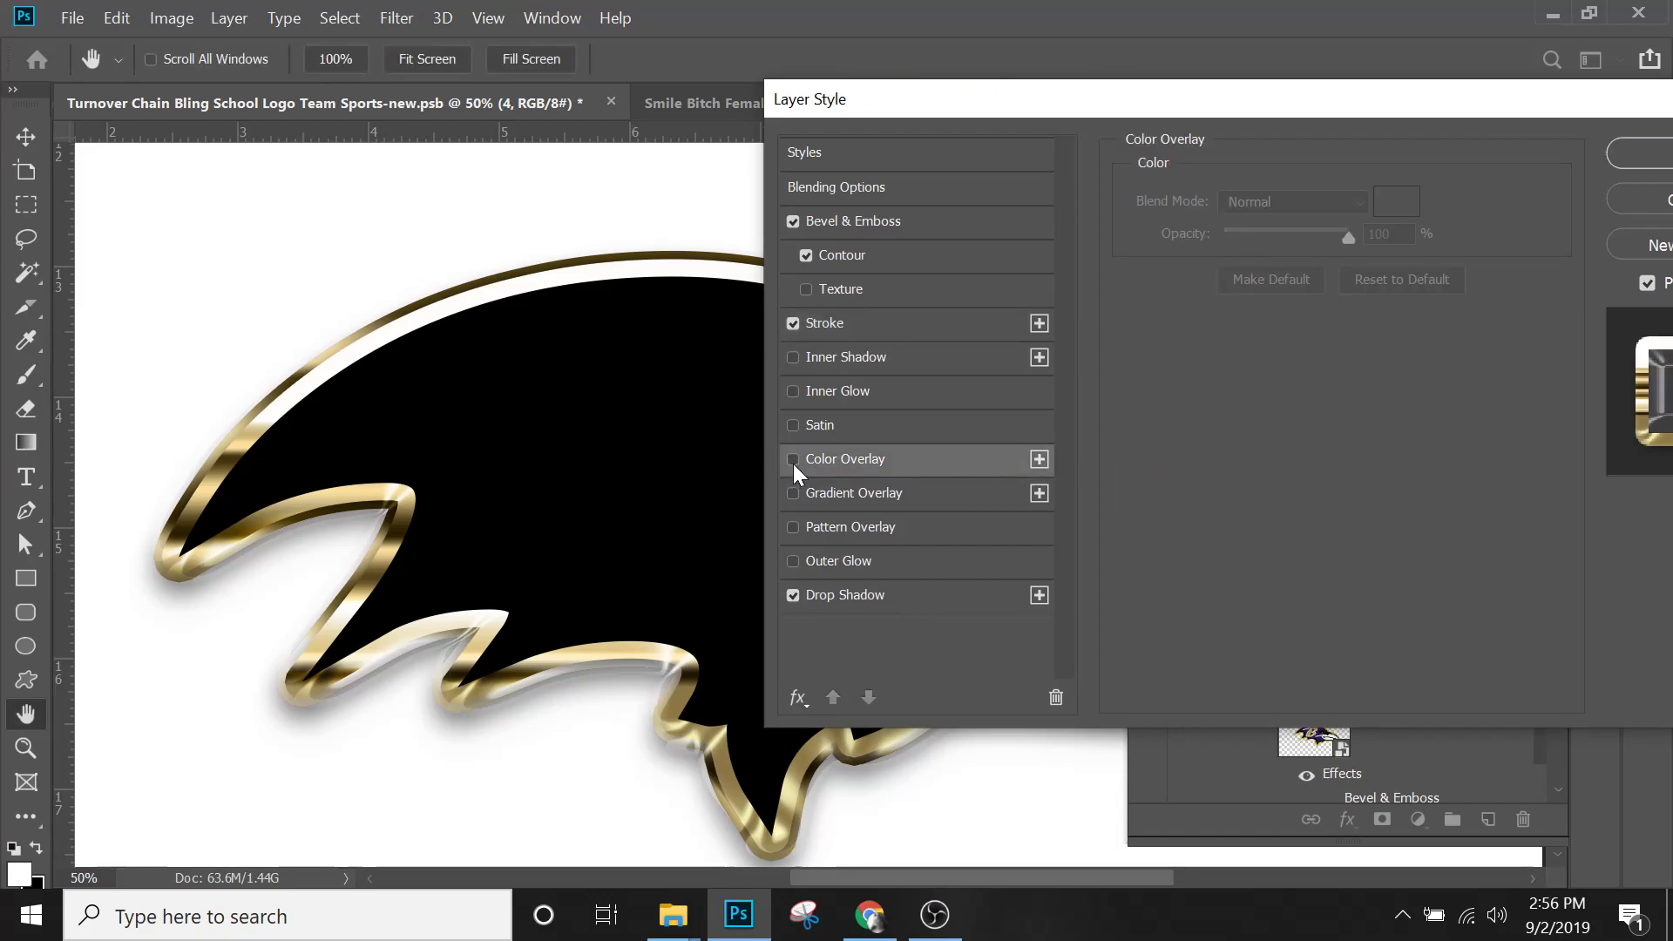
left_click(793, 460)
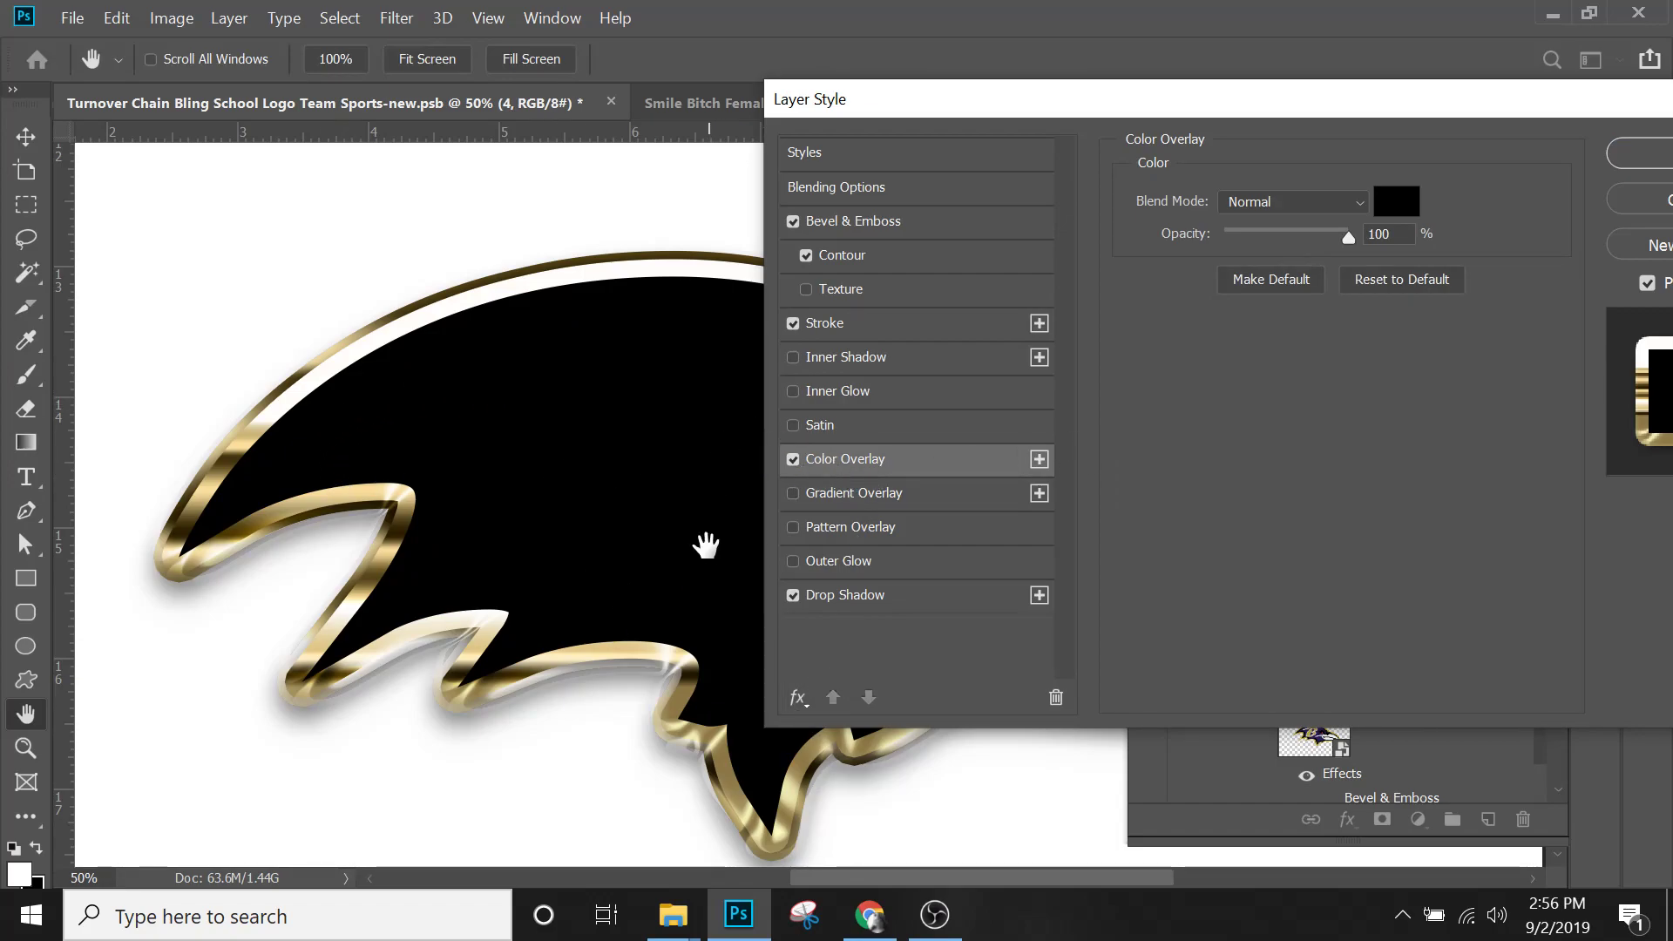
left_click(793, 596)
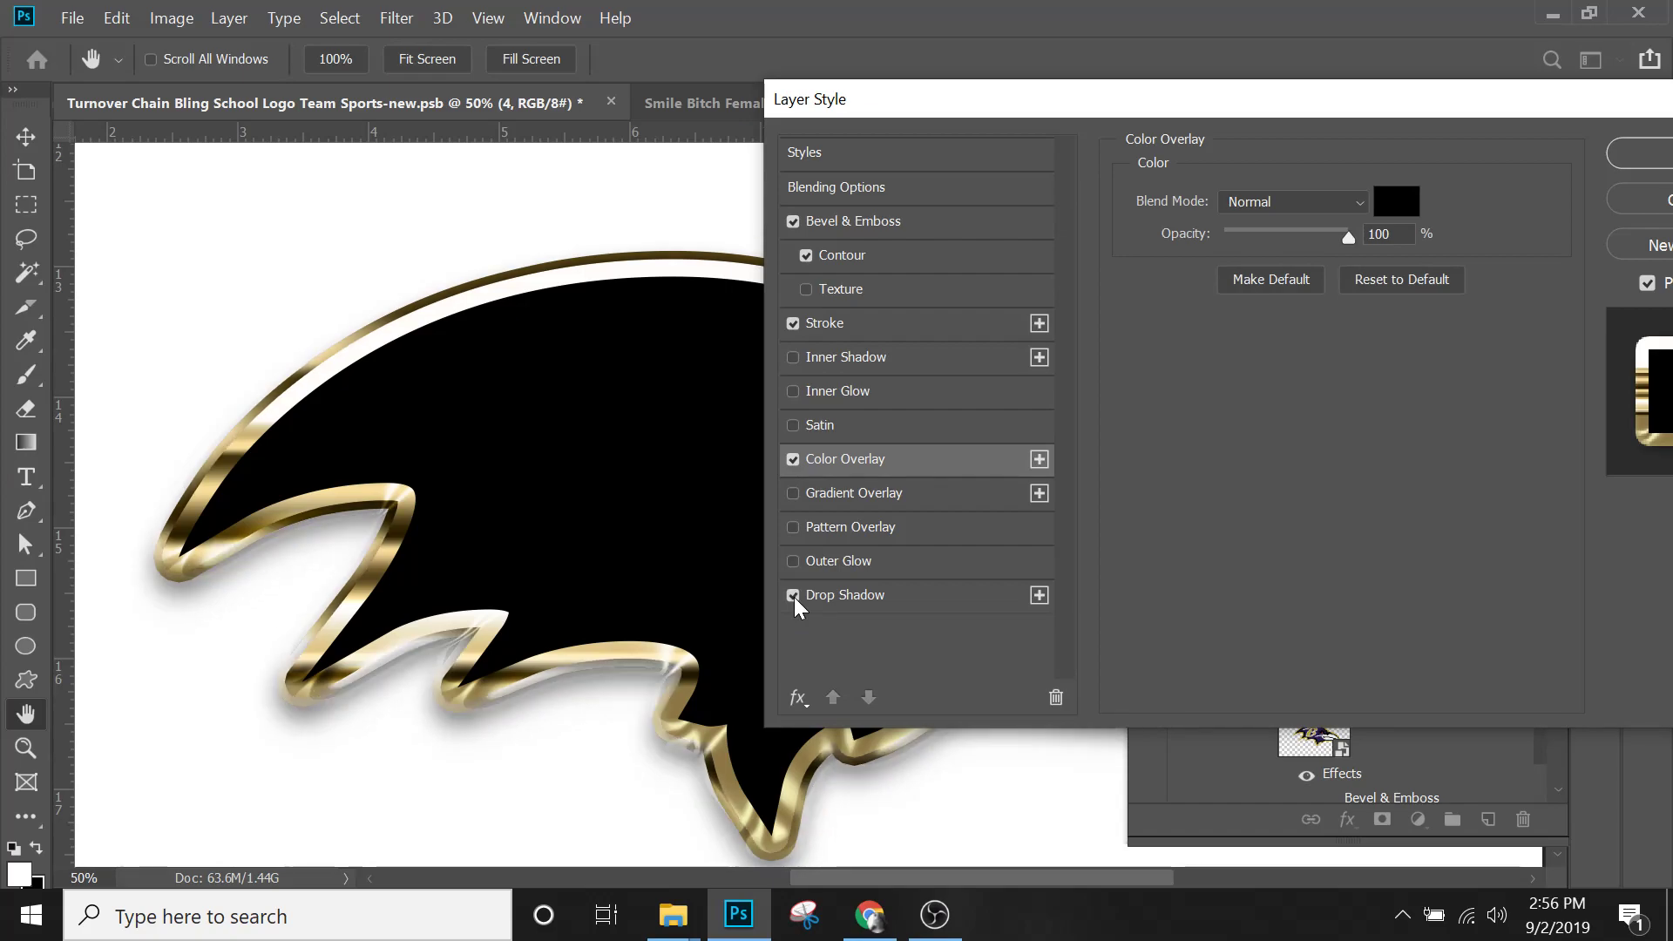
left_click_drag(1230, 101, 1138, 139)
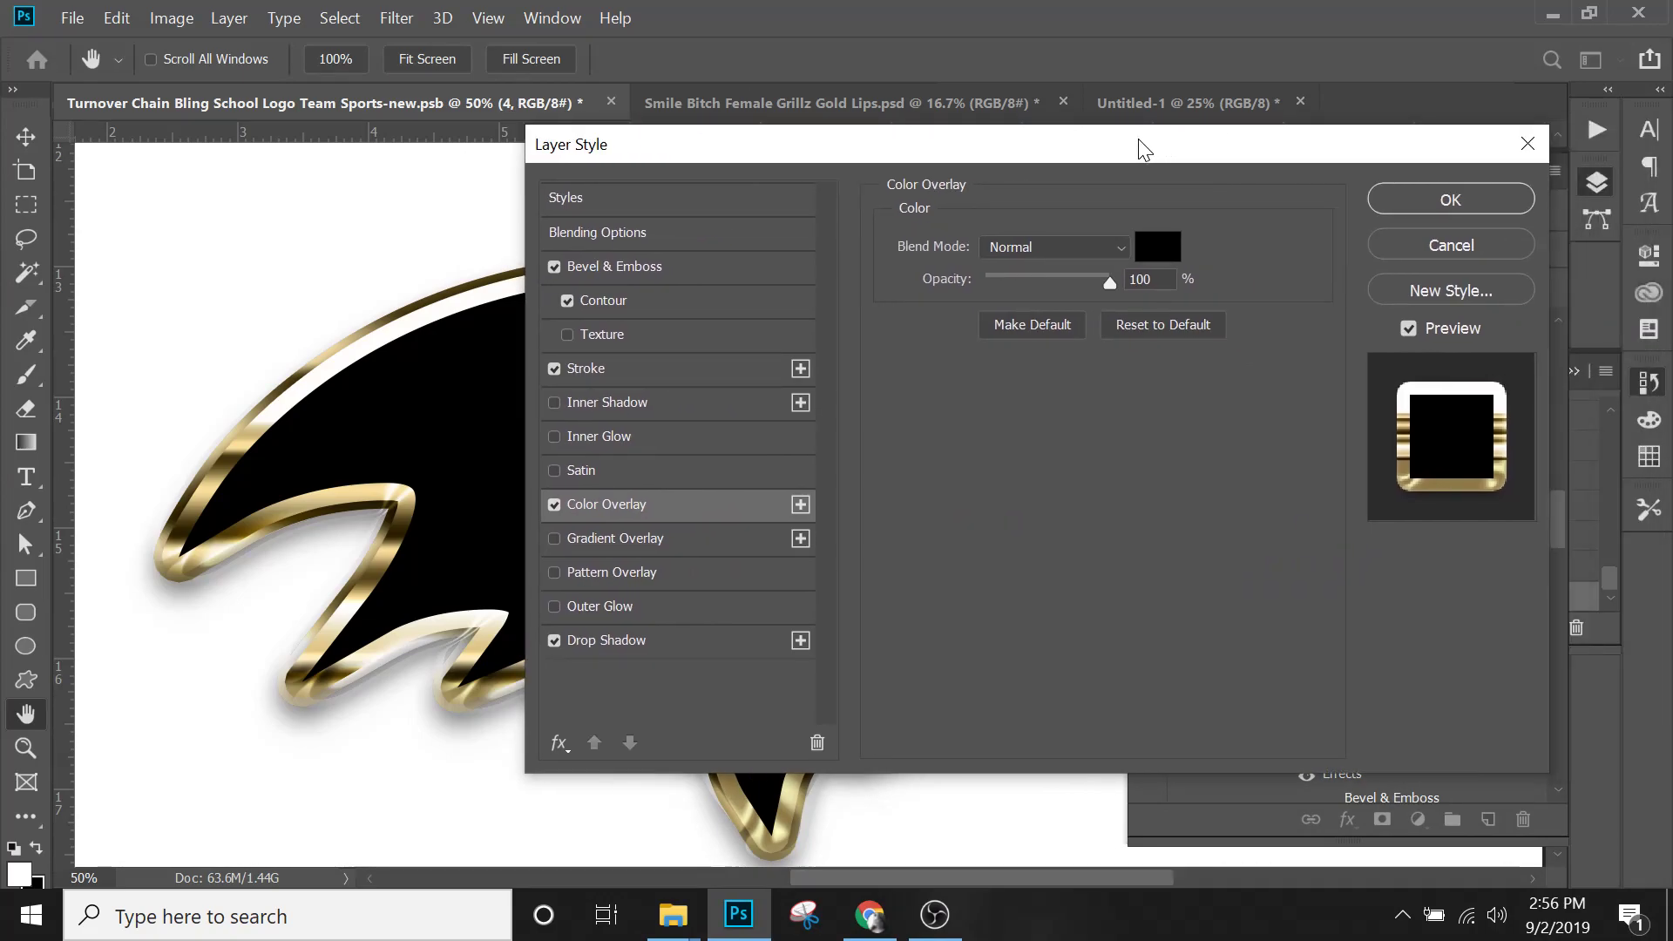
left_click(1439, 198)
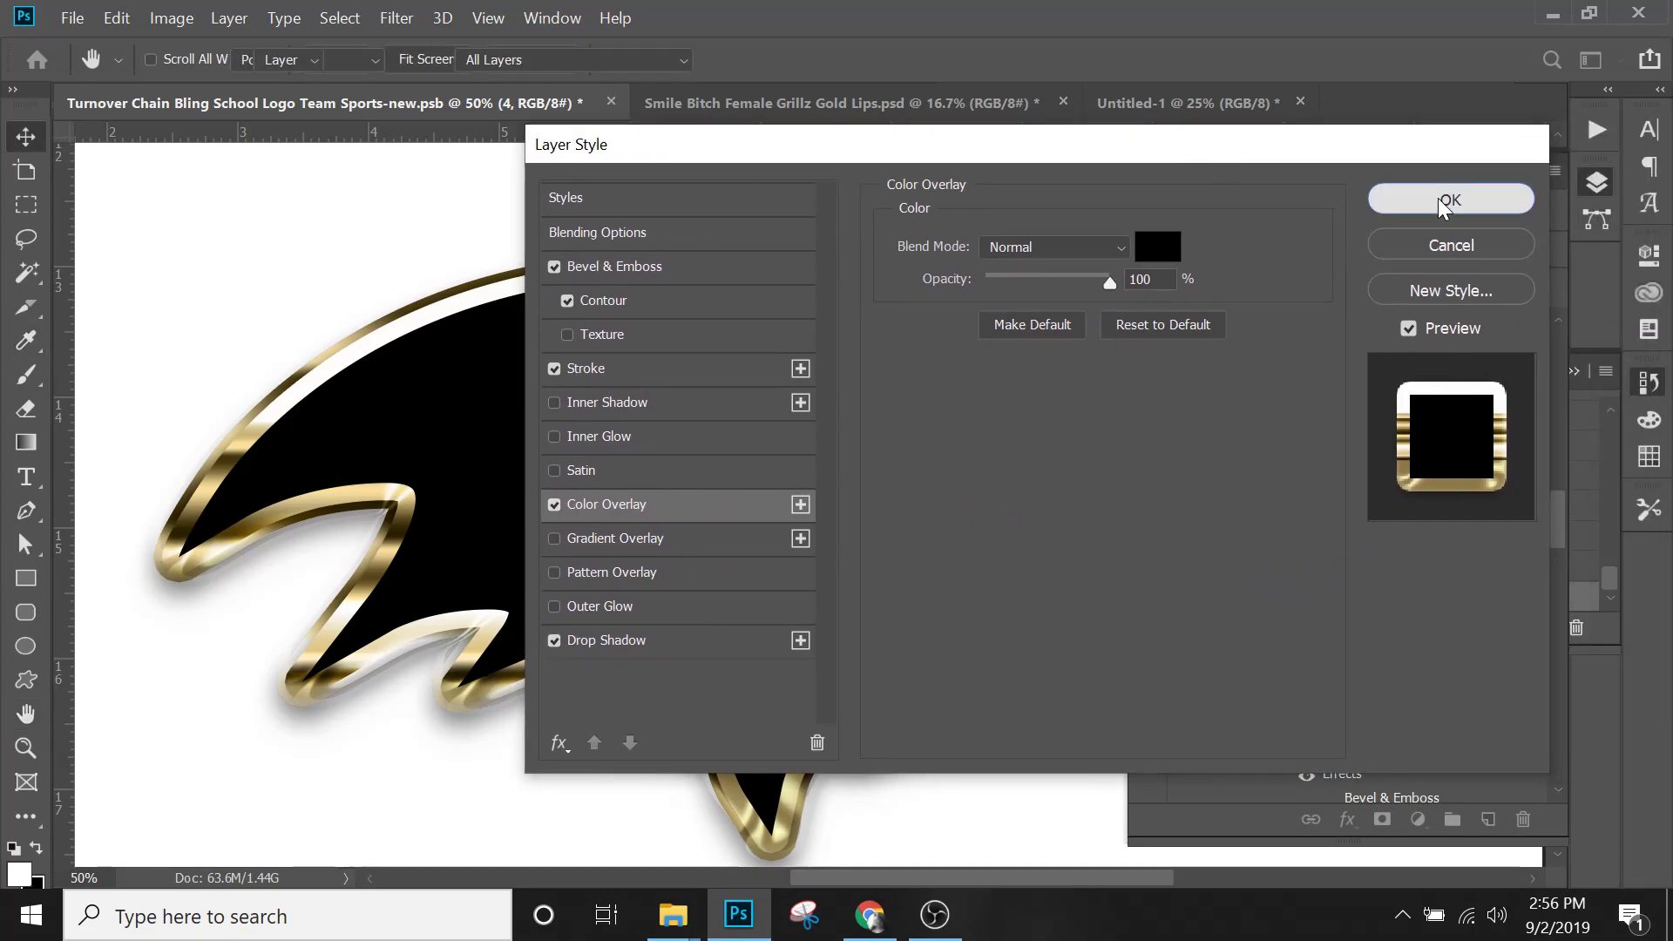
Make layer 3 of the Ravens group visible and select it.
scroll(1165, 527, "up", 2)
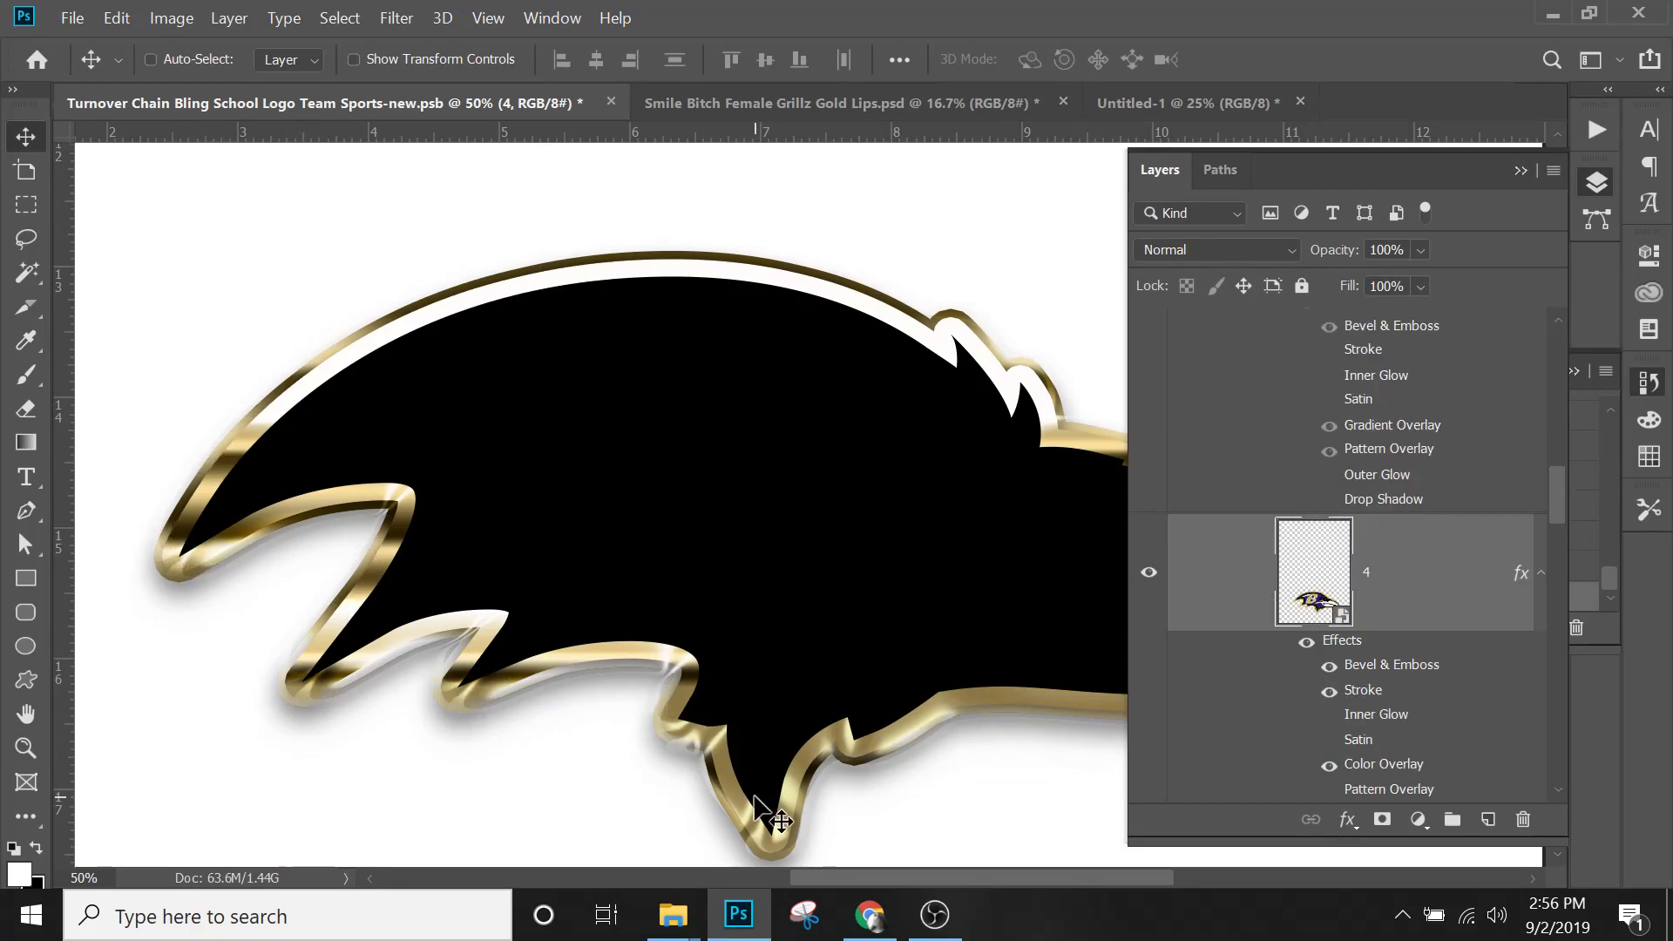
scroll(1351, 539, "up", 2)
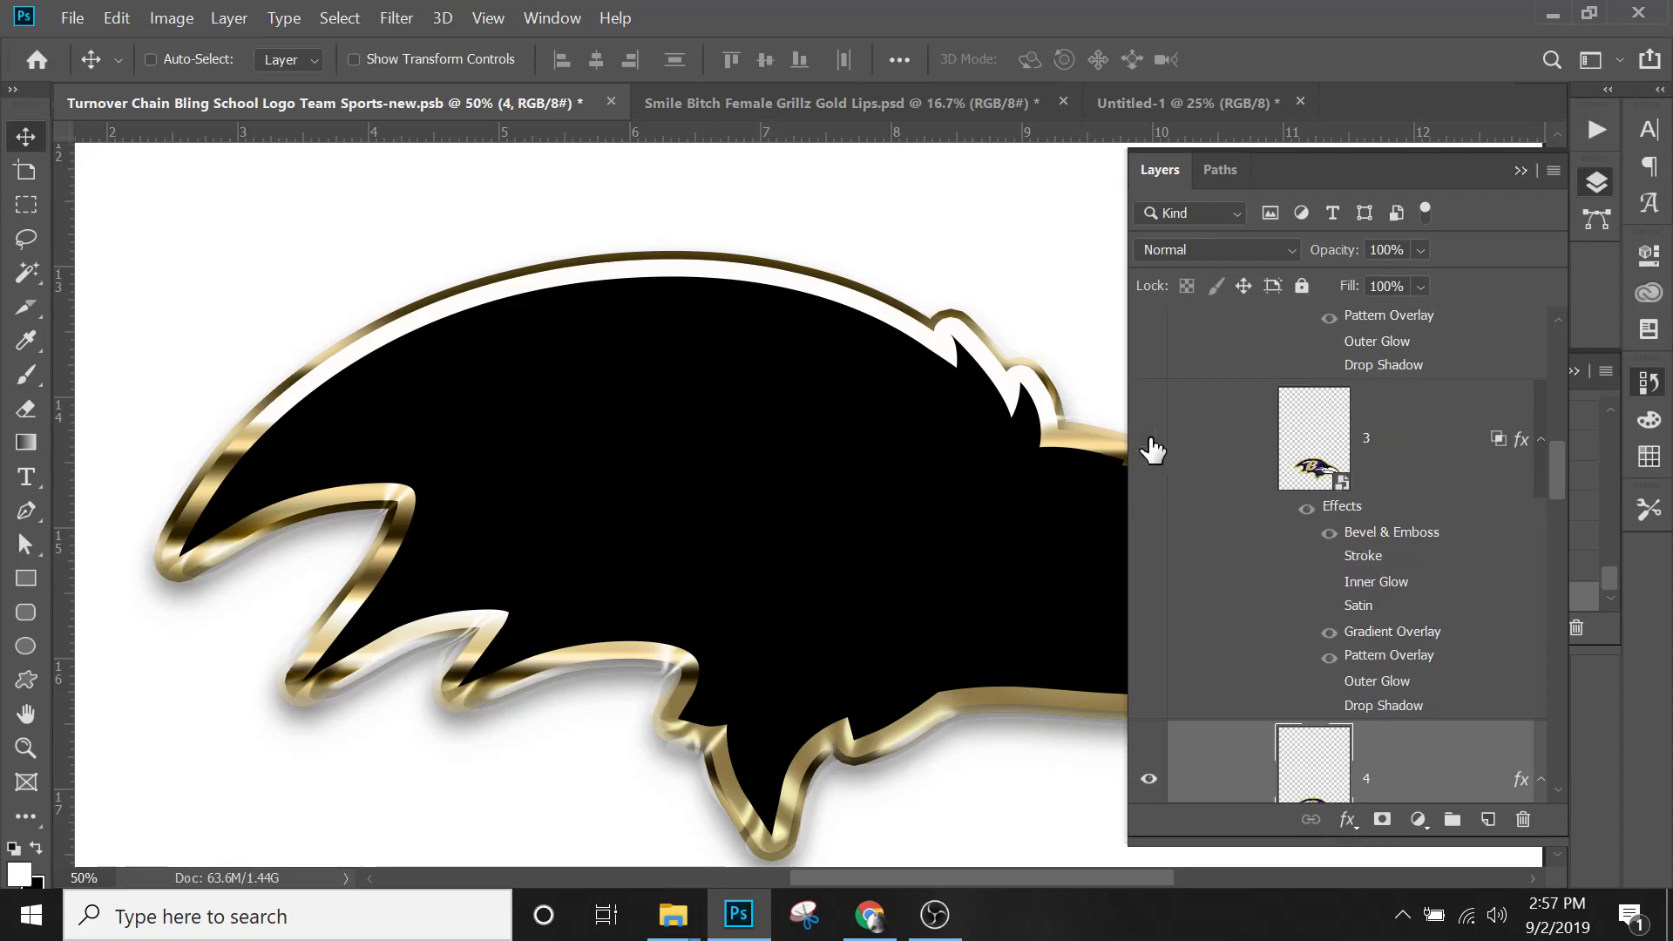
left_click(1146, 453)
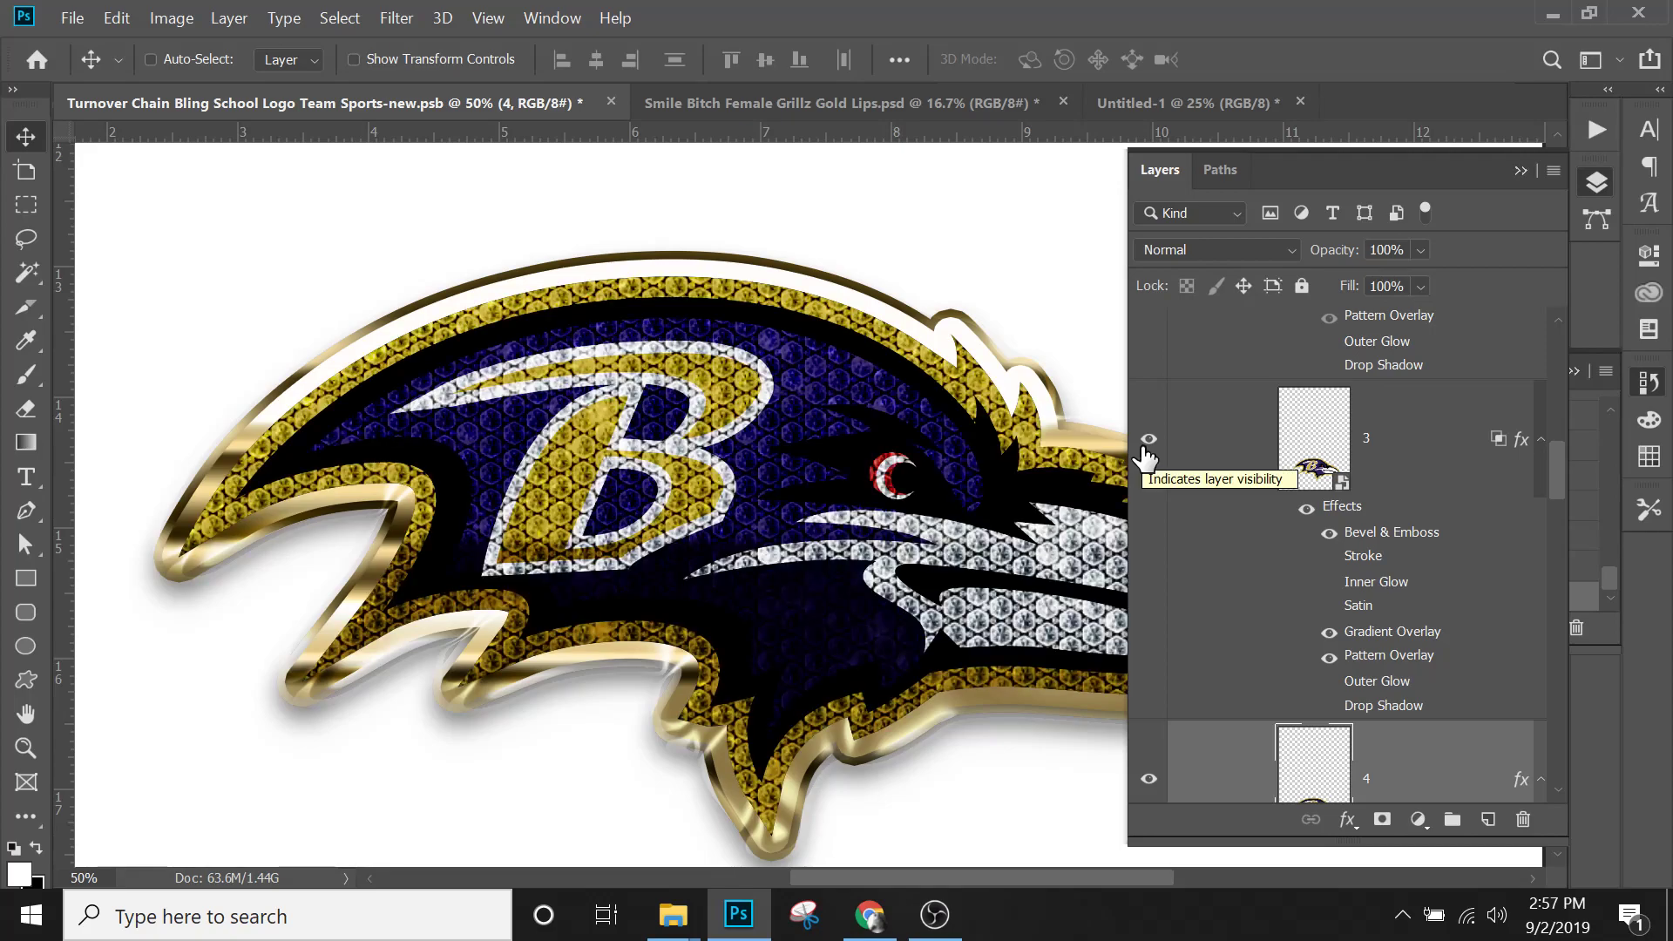
left_click(1385, 442)
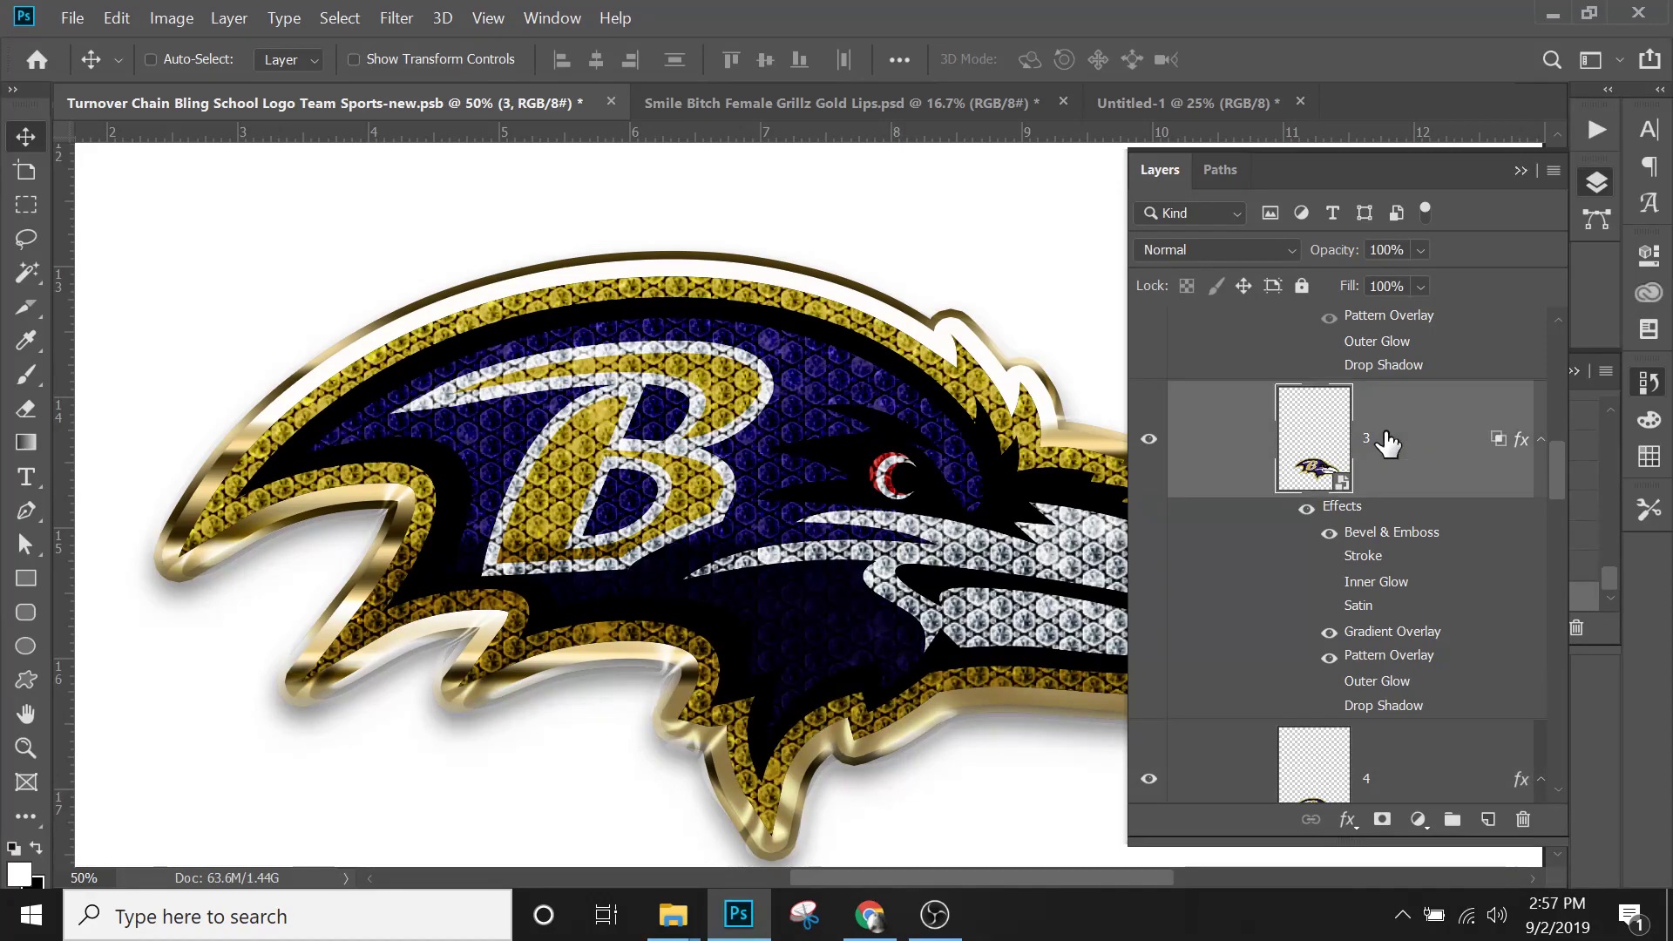
Open the layer styles of layer 3 and inspect the Texture pattern and settings of its Bevel & Emboss.
double_click(1361, 513)
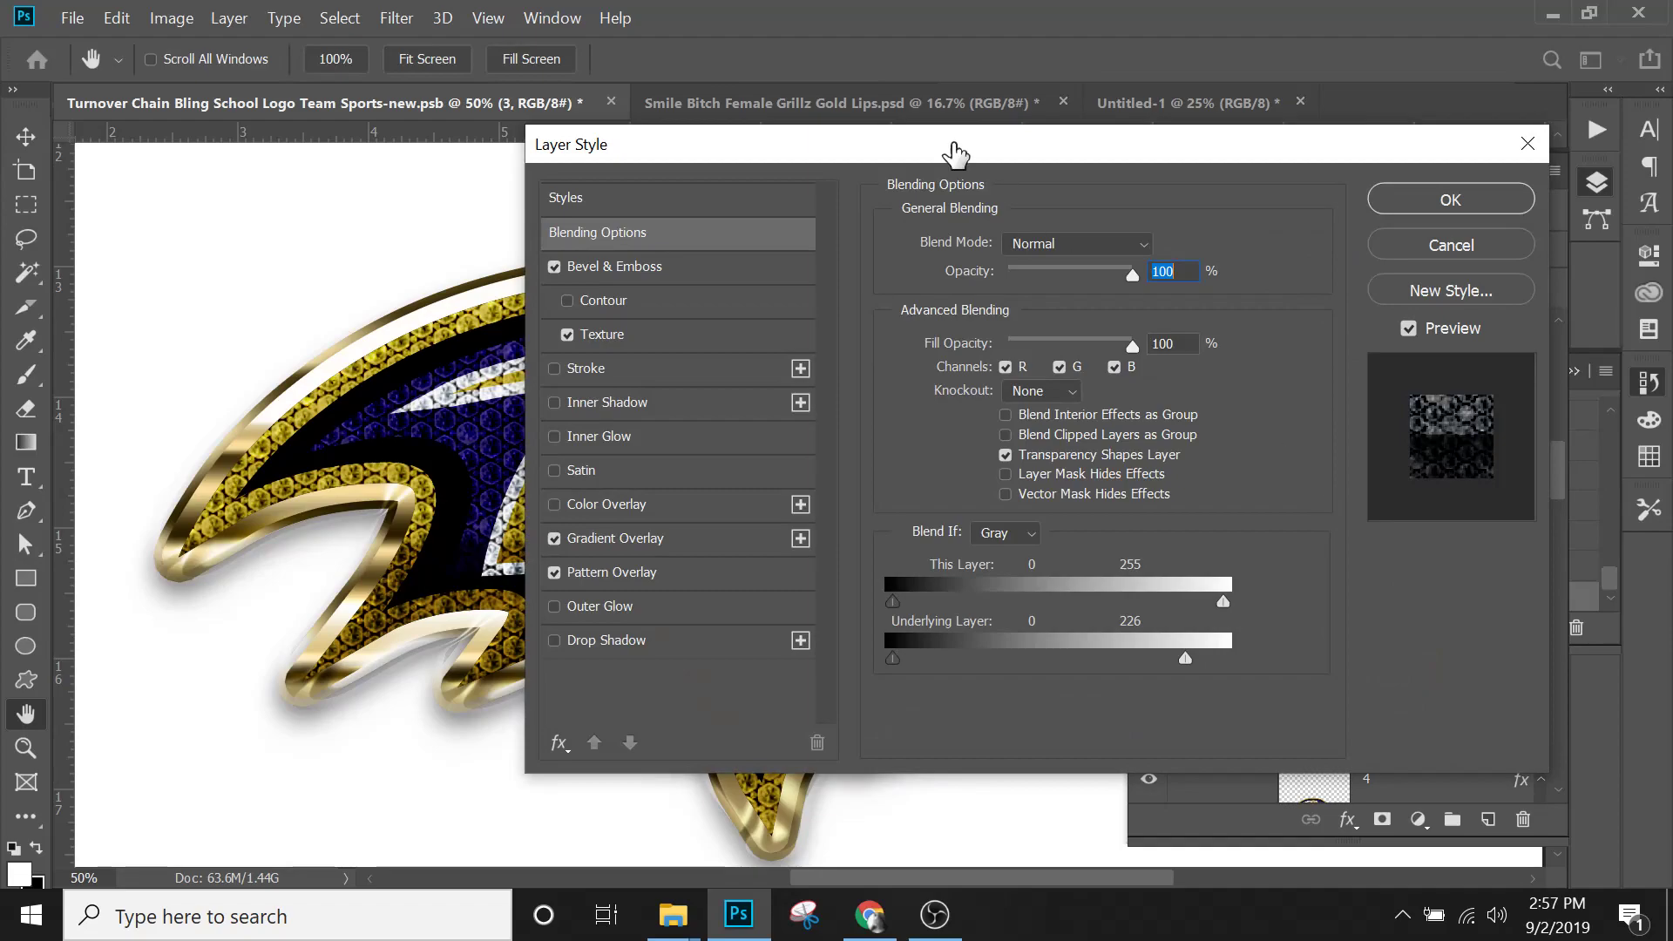
left_click_drag(936, 141, 1361, 160)
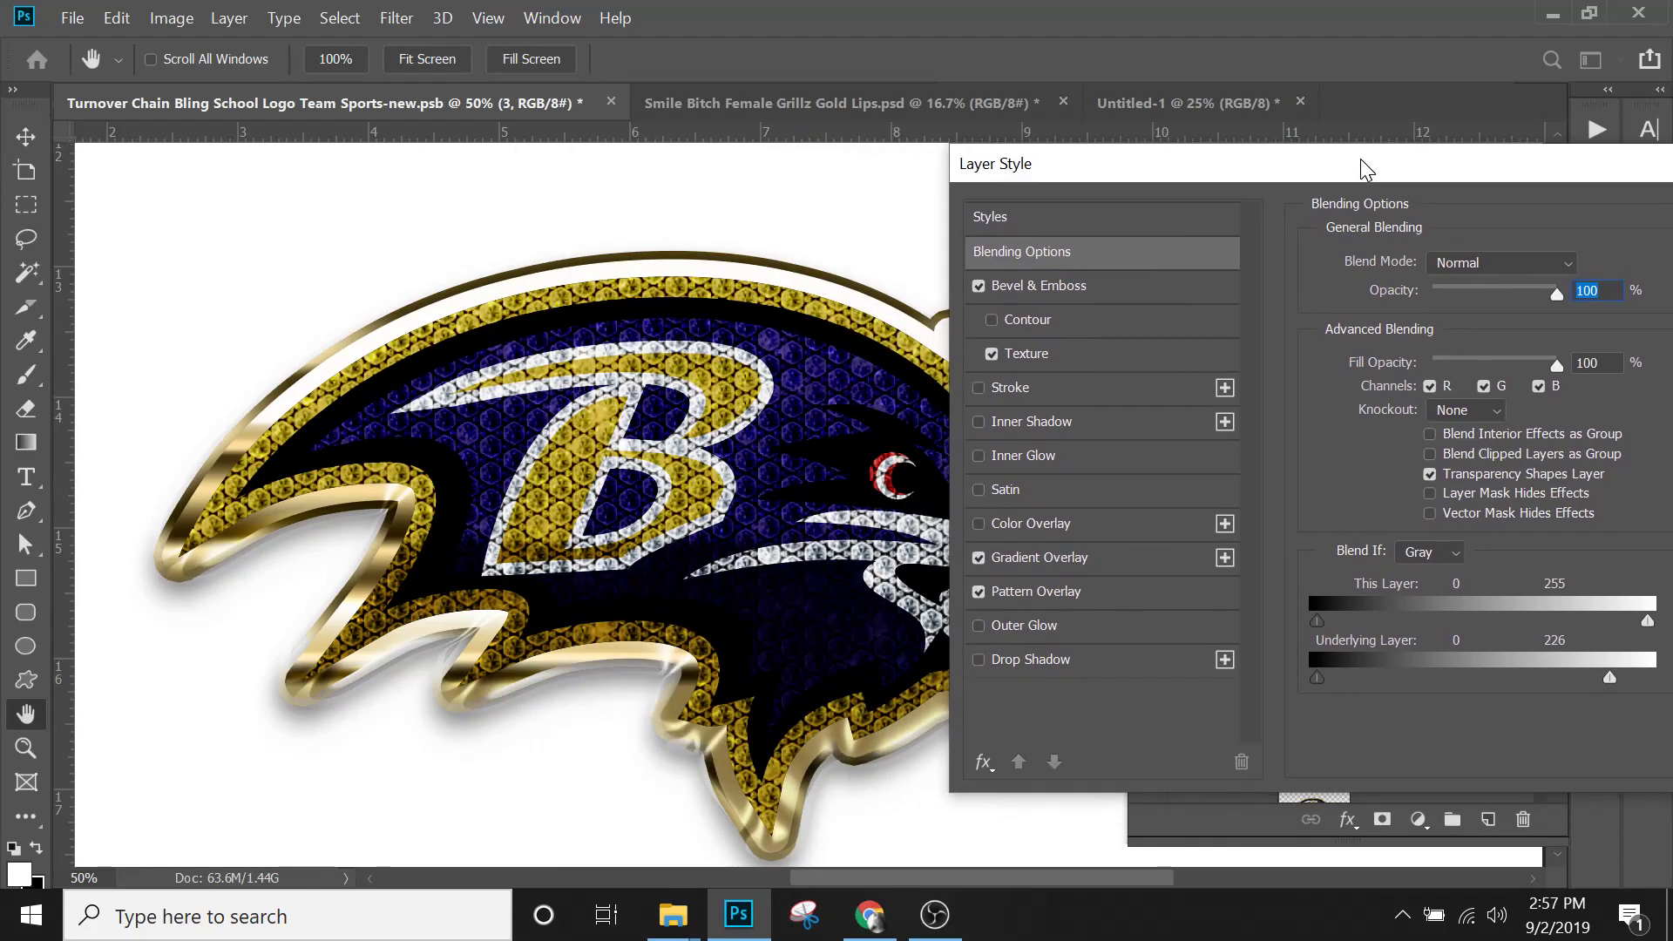
left_click(979, 291)
left_click(1011, 354)
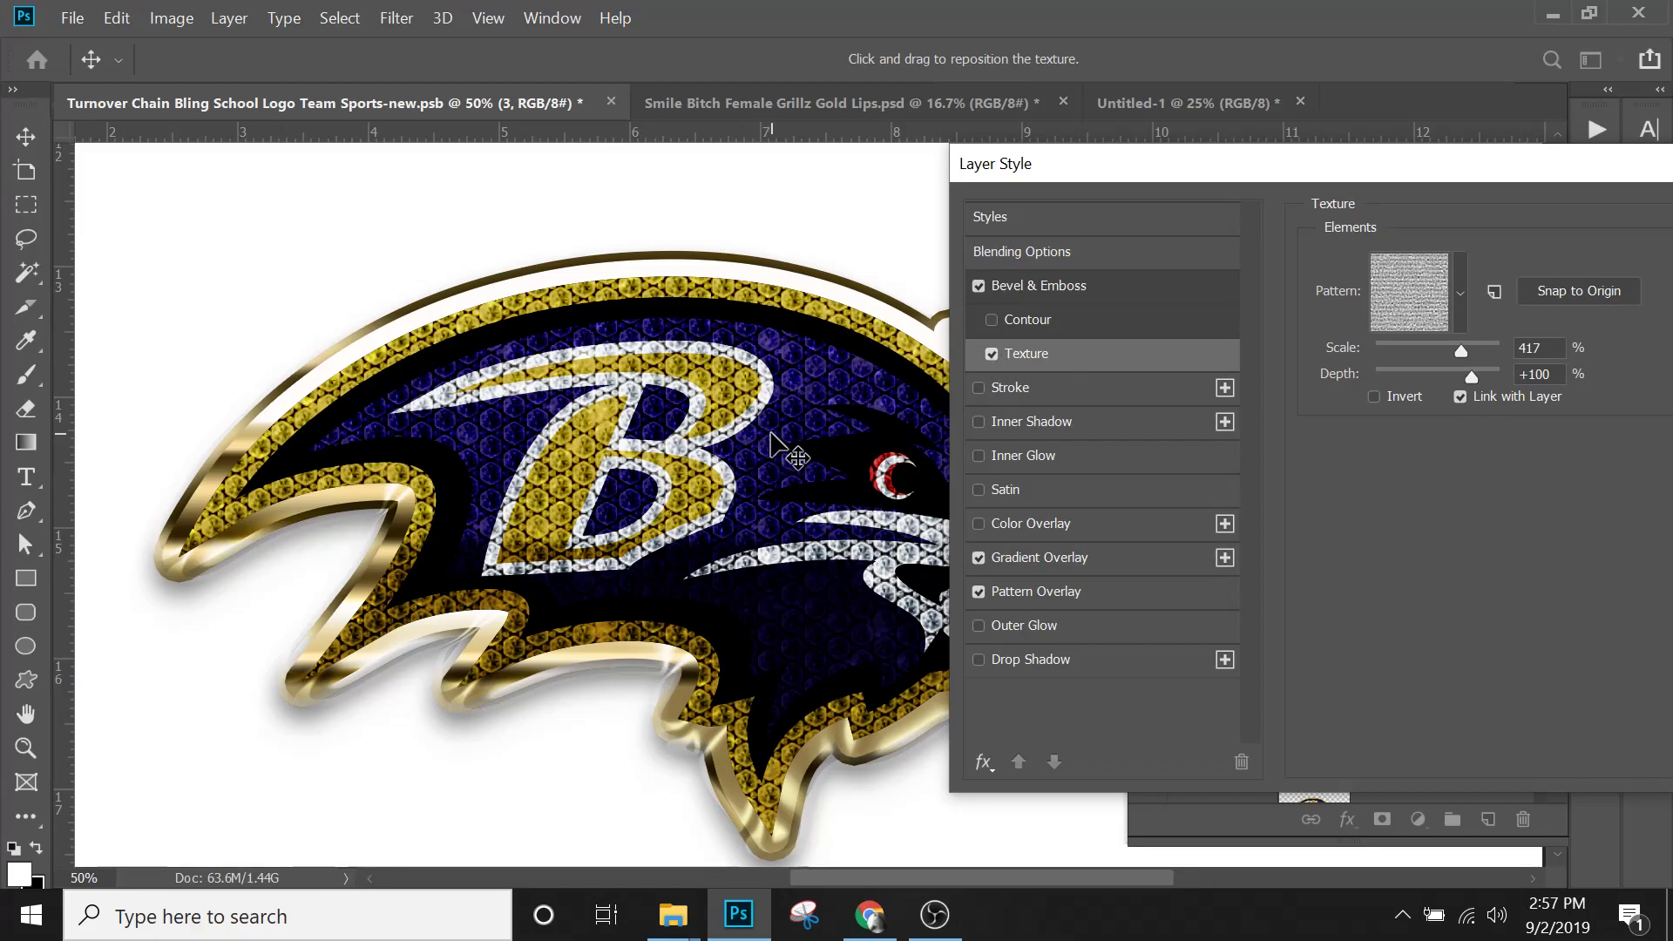
left_click(1401, 309)
left_click(1402, 309)
Compare layer 3's bevel texture at scales up to 1000% and with the texture off, and set its scale to 400%.
mouse_move(1461, 349)
left_mouse_down()
mouse_move(1425, 352)
mouse_move(1472, 343)
left_mouse_up()
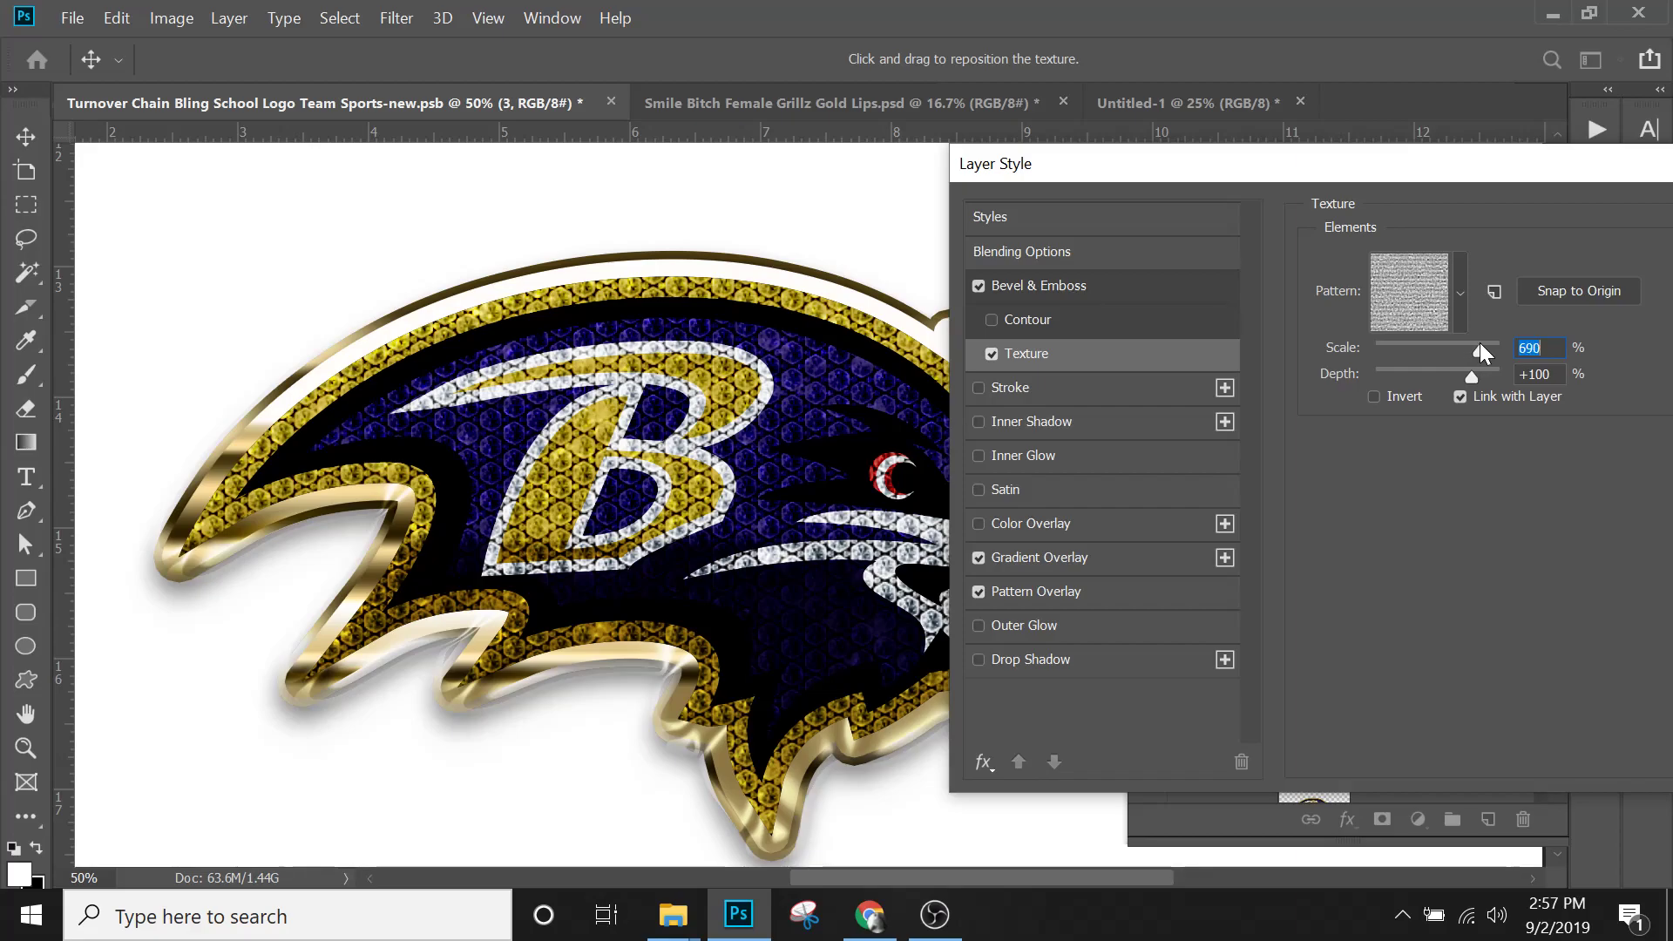
left_click_drag(1482, 343, 1478, 345)
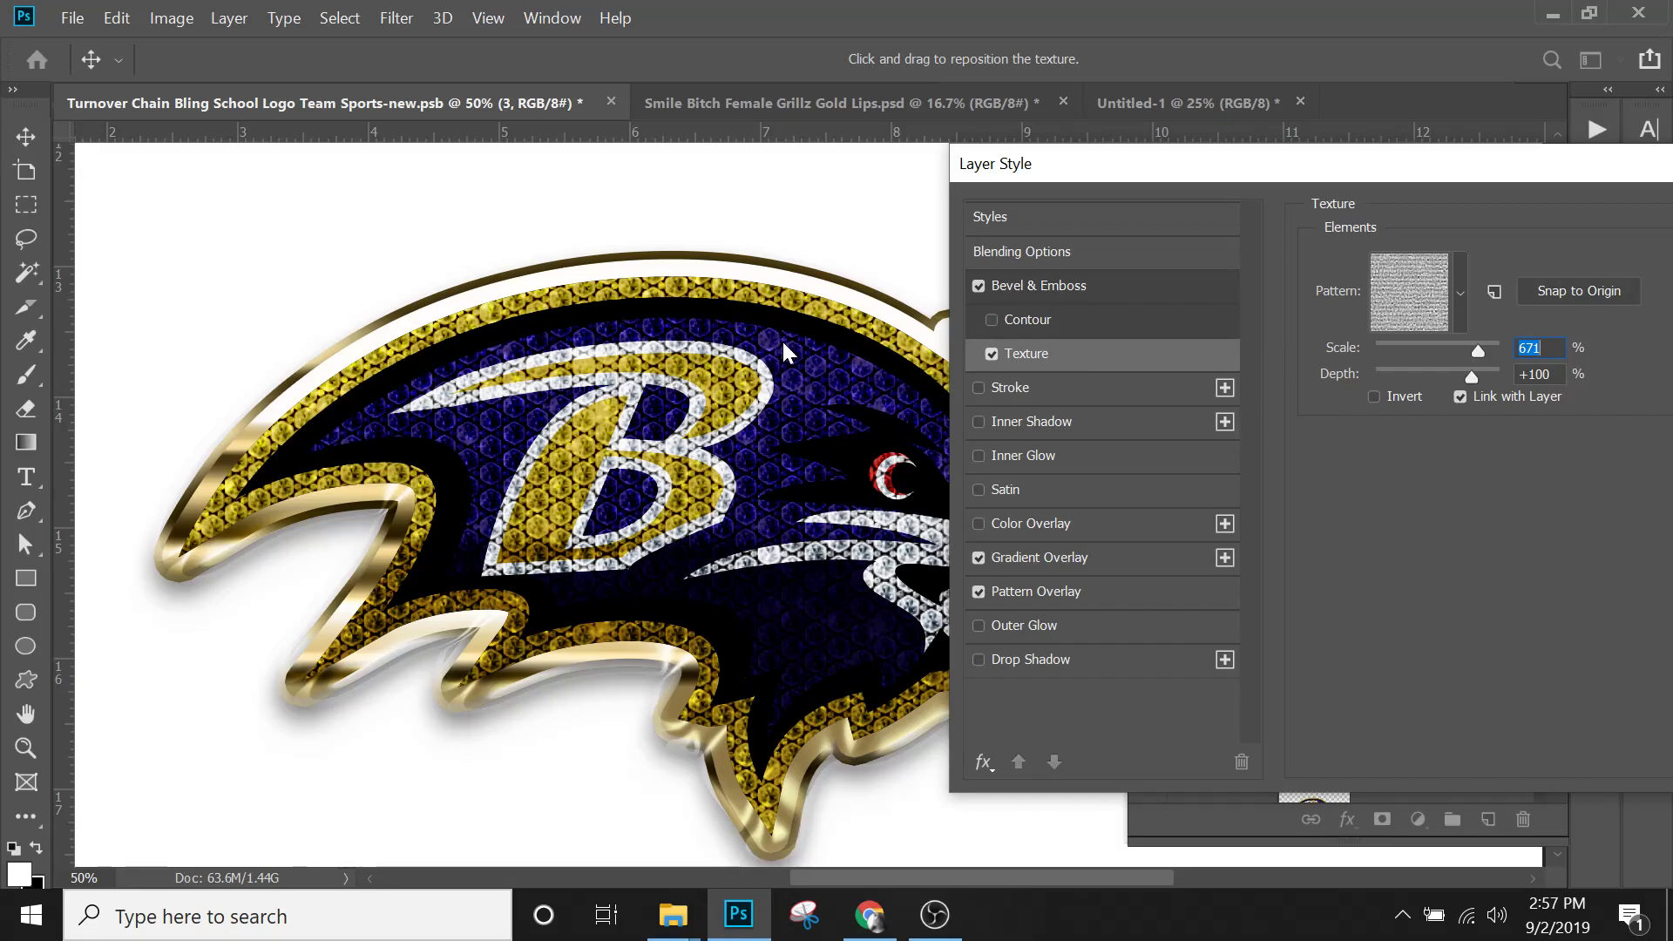
left_click_drag(1477, 347, 1530, 353)
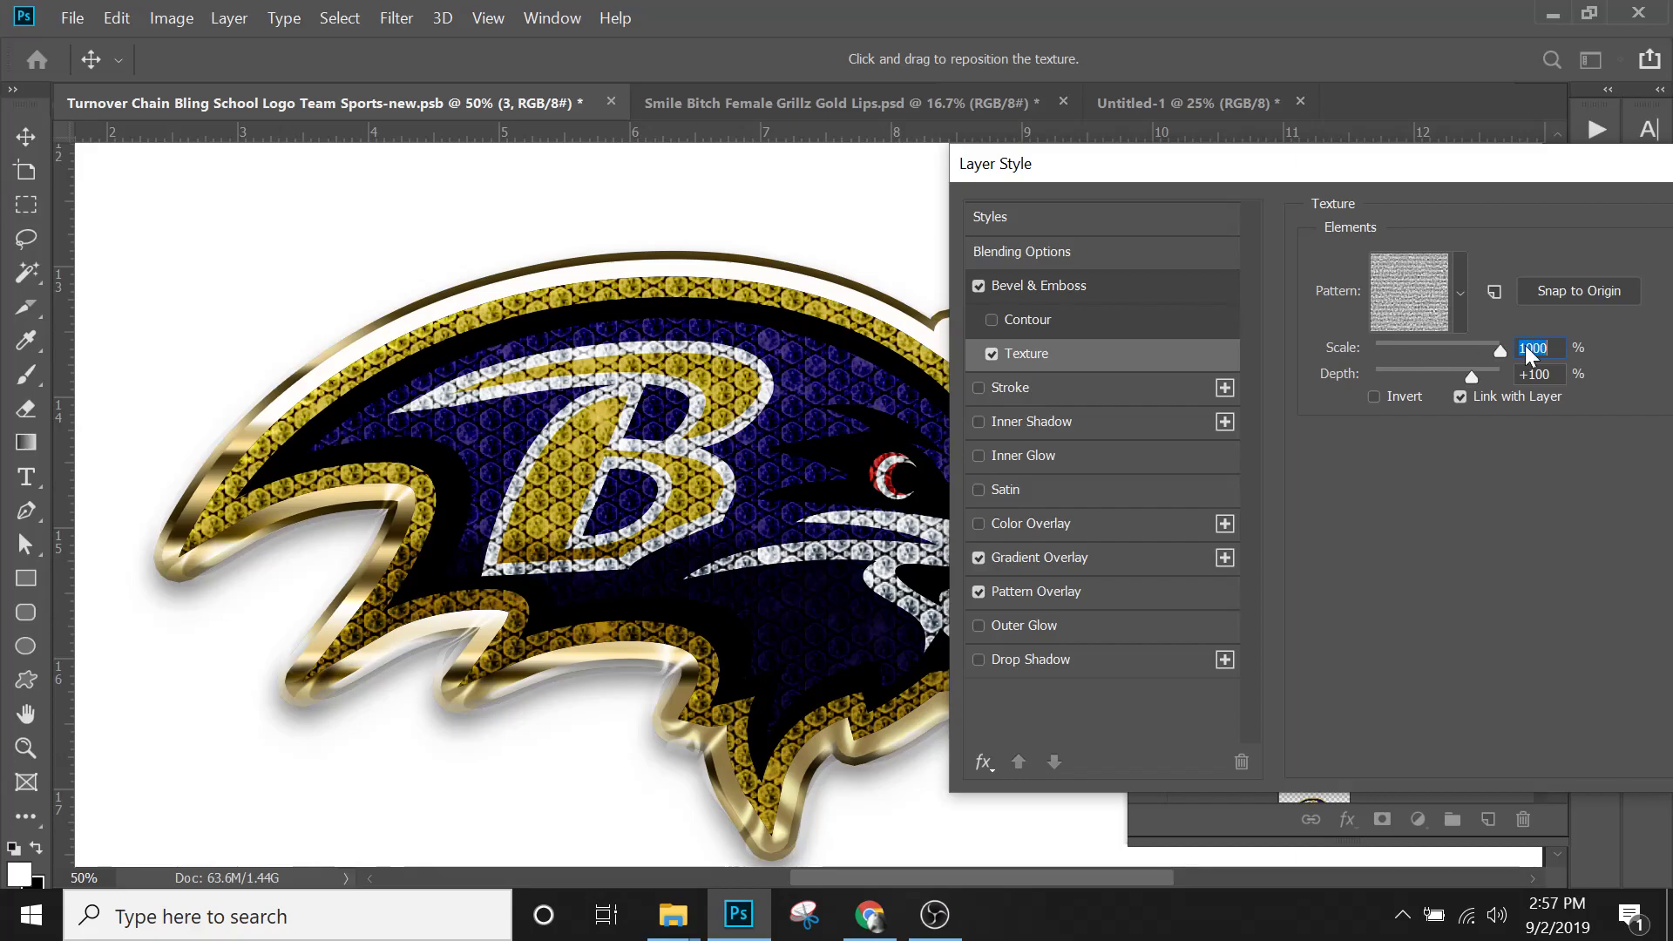
left_click(991, 354)
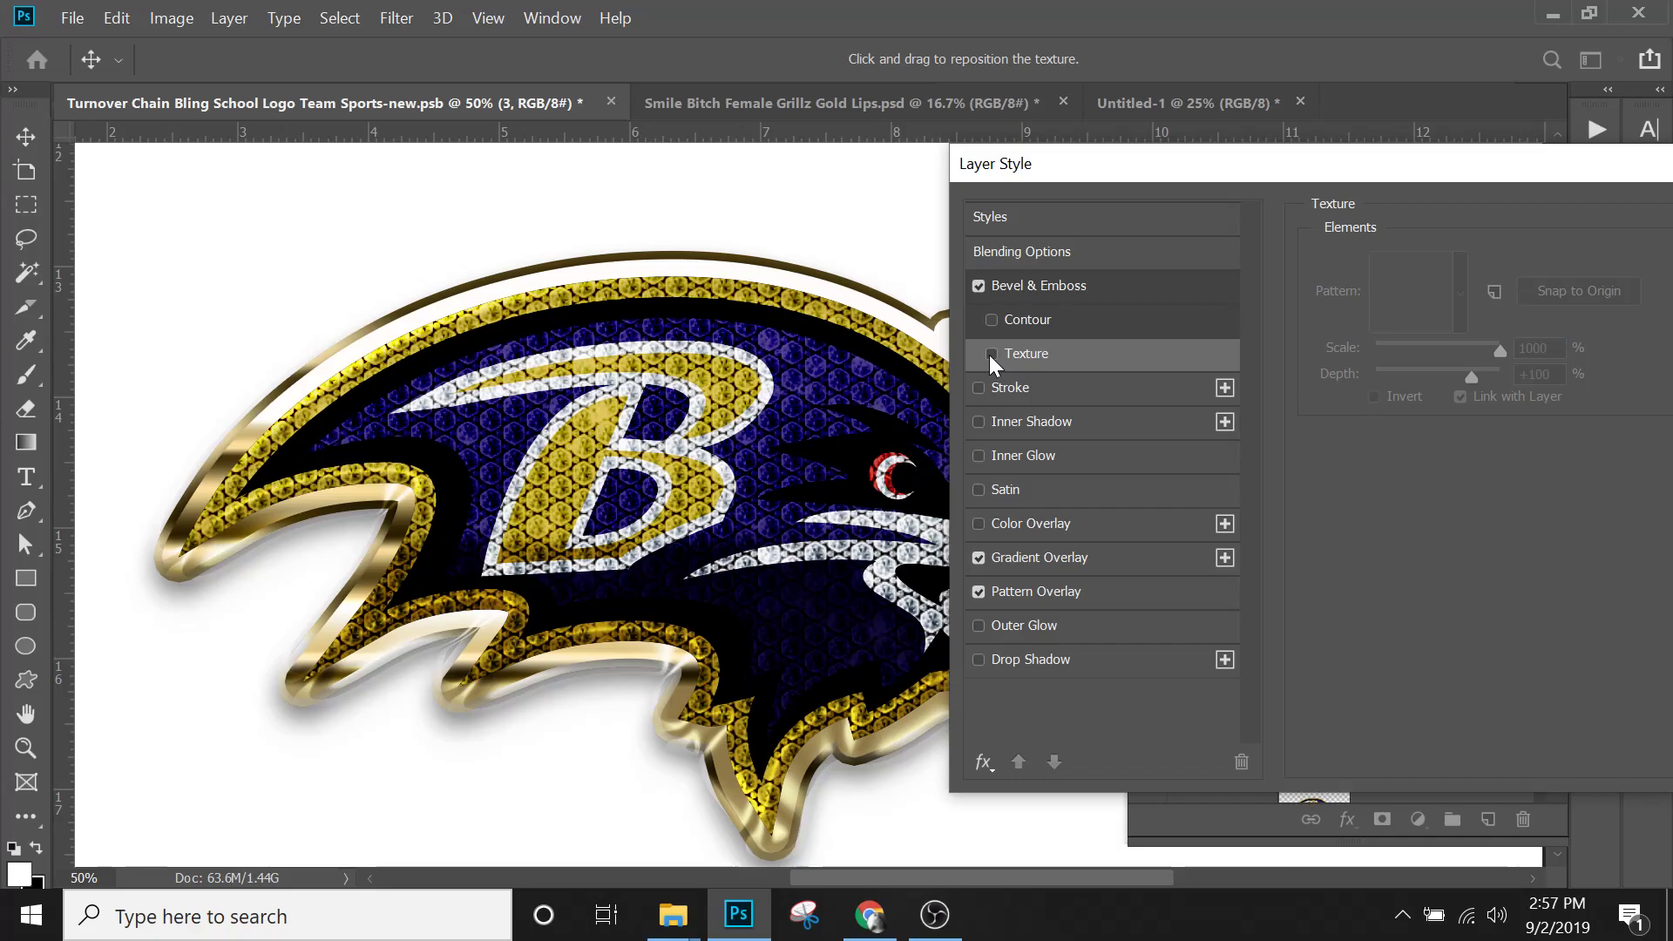
left_click(991, 353)
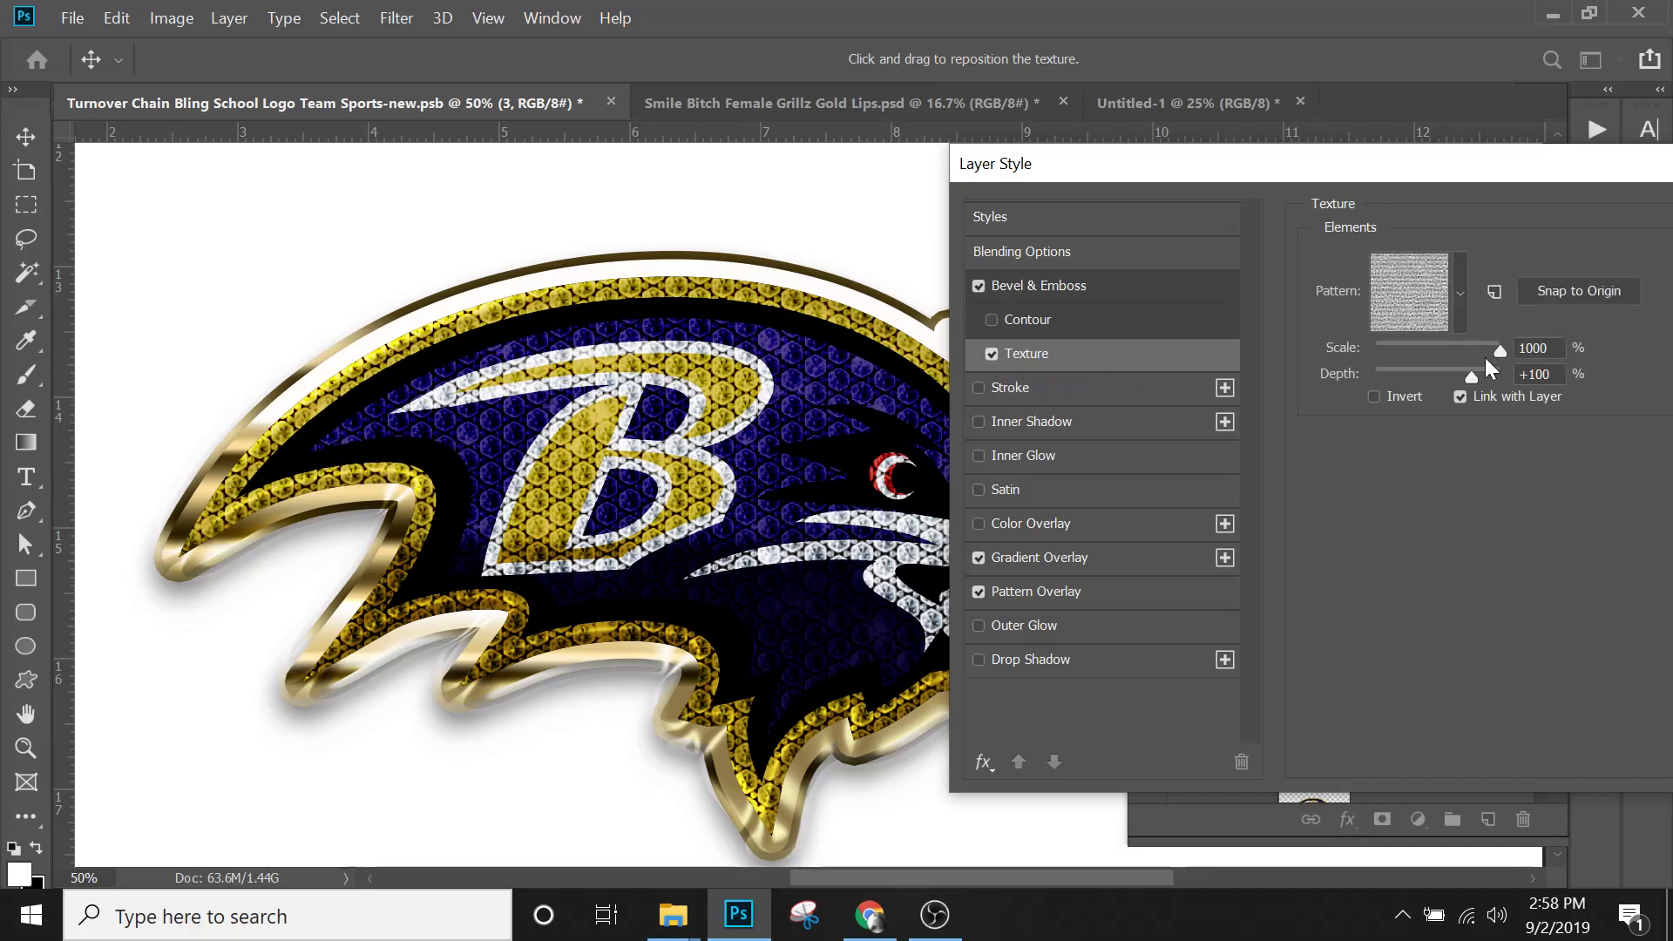
left_click(1461, 345)
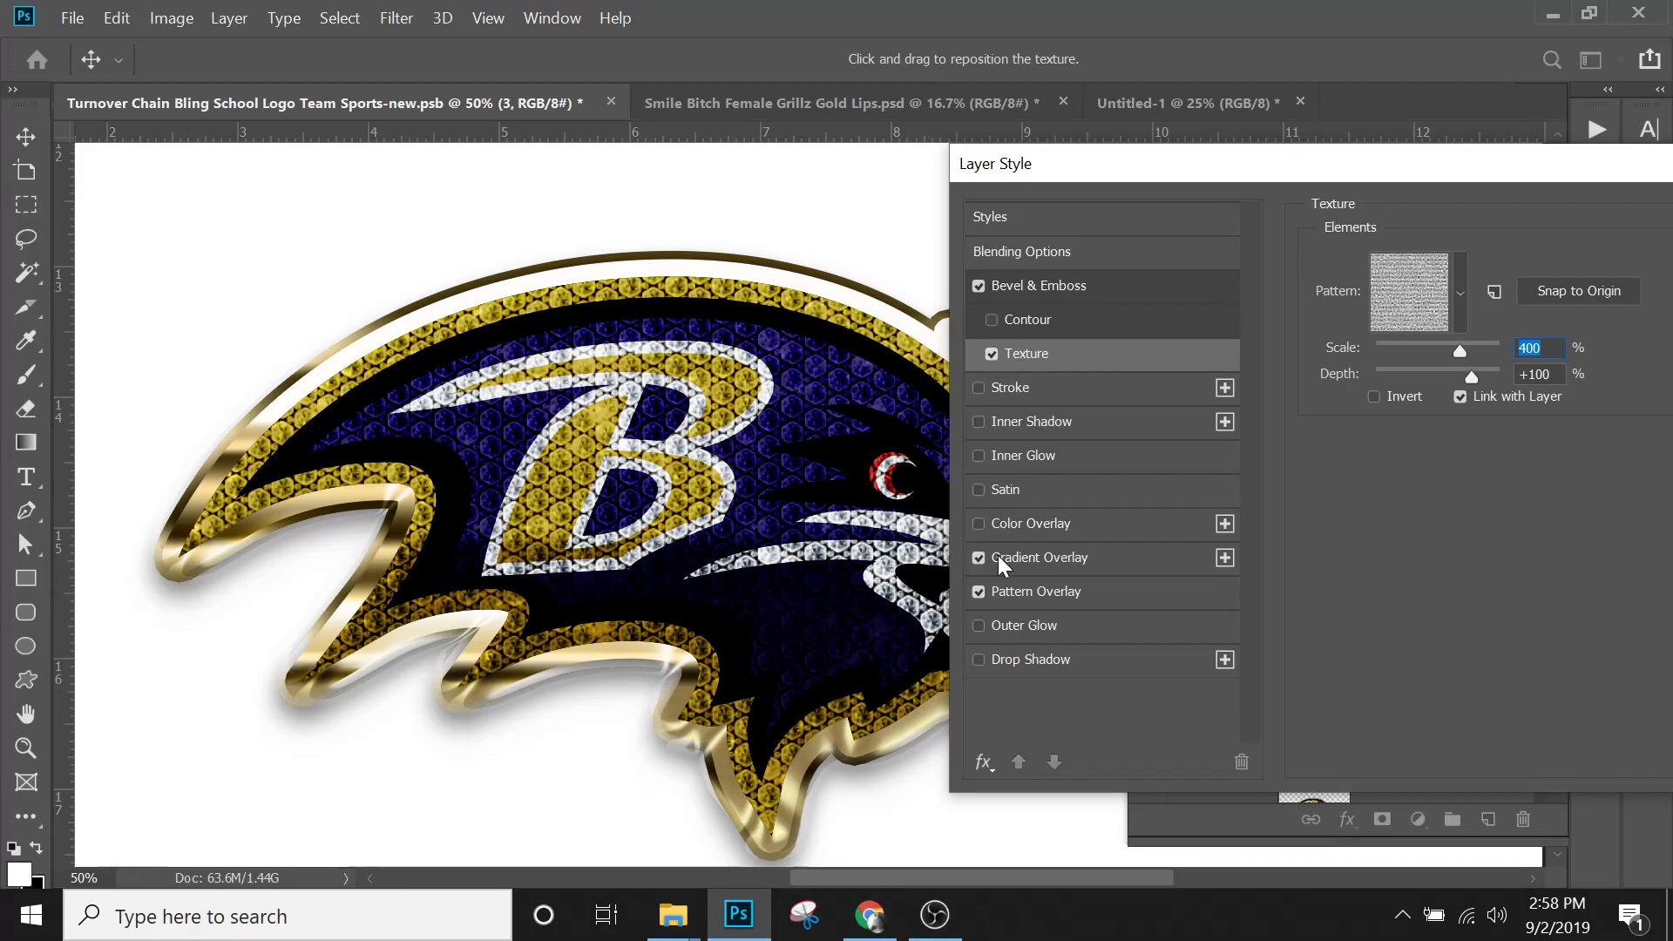
Review layer 3's Gradient Overlay and Pattern Overlay settings, and view the available overlay patterns without changing the diamond one.
left_click(1021, 563)
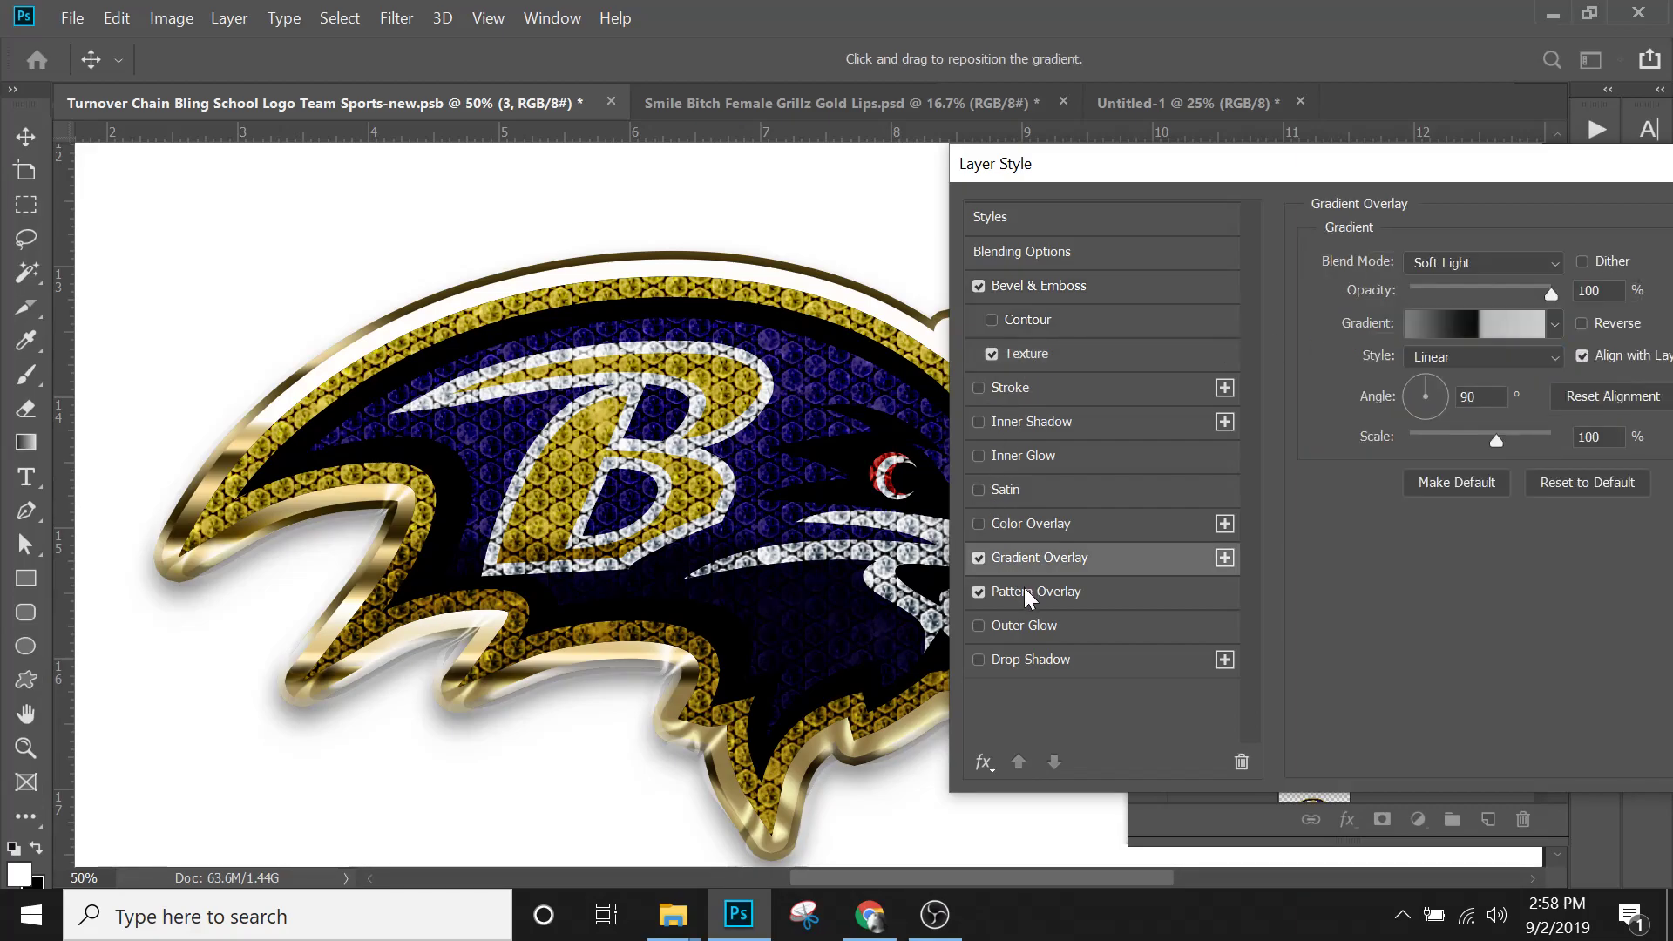
left_click(1023, 596)
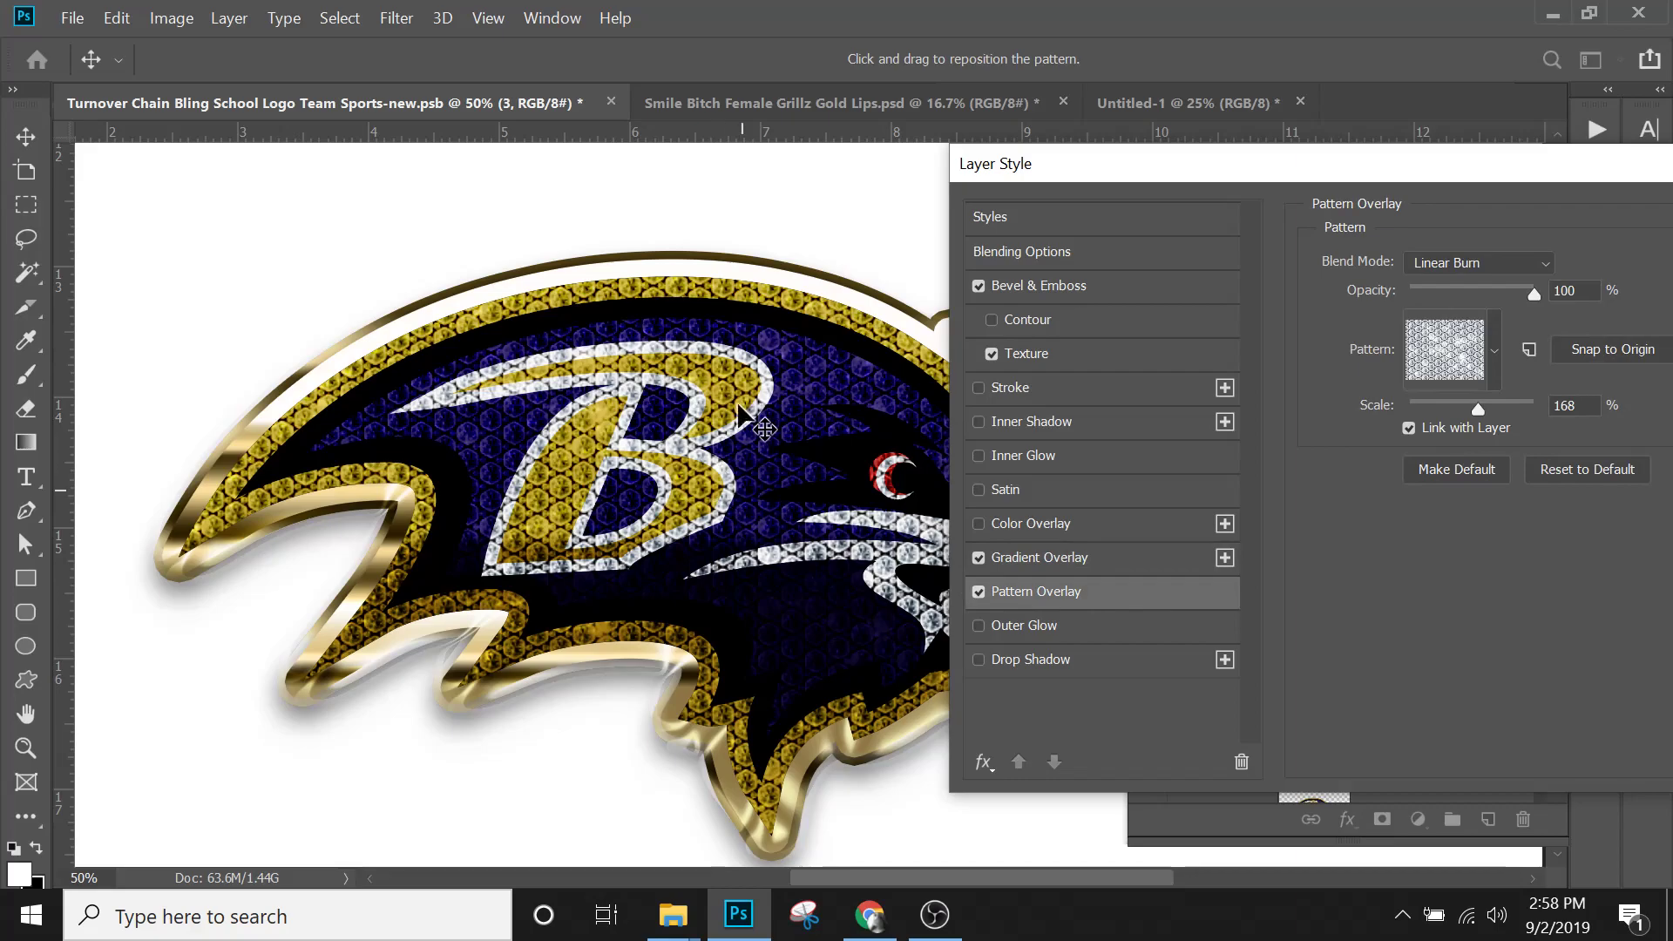
left_click(1460, 357)
left_click(1460, 357)
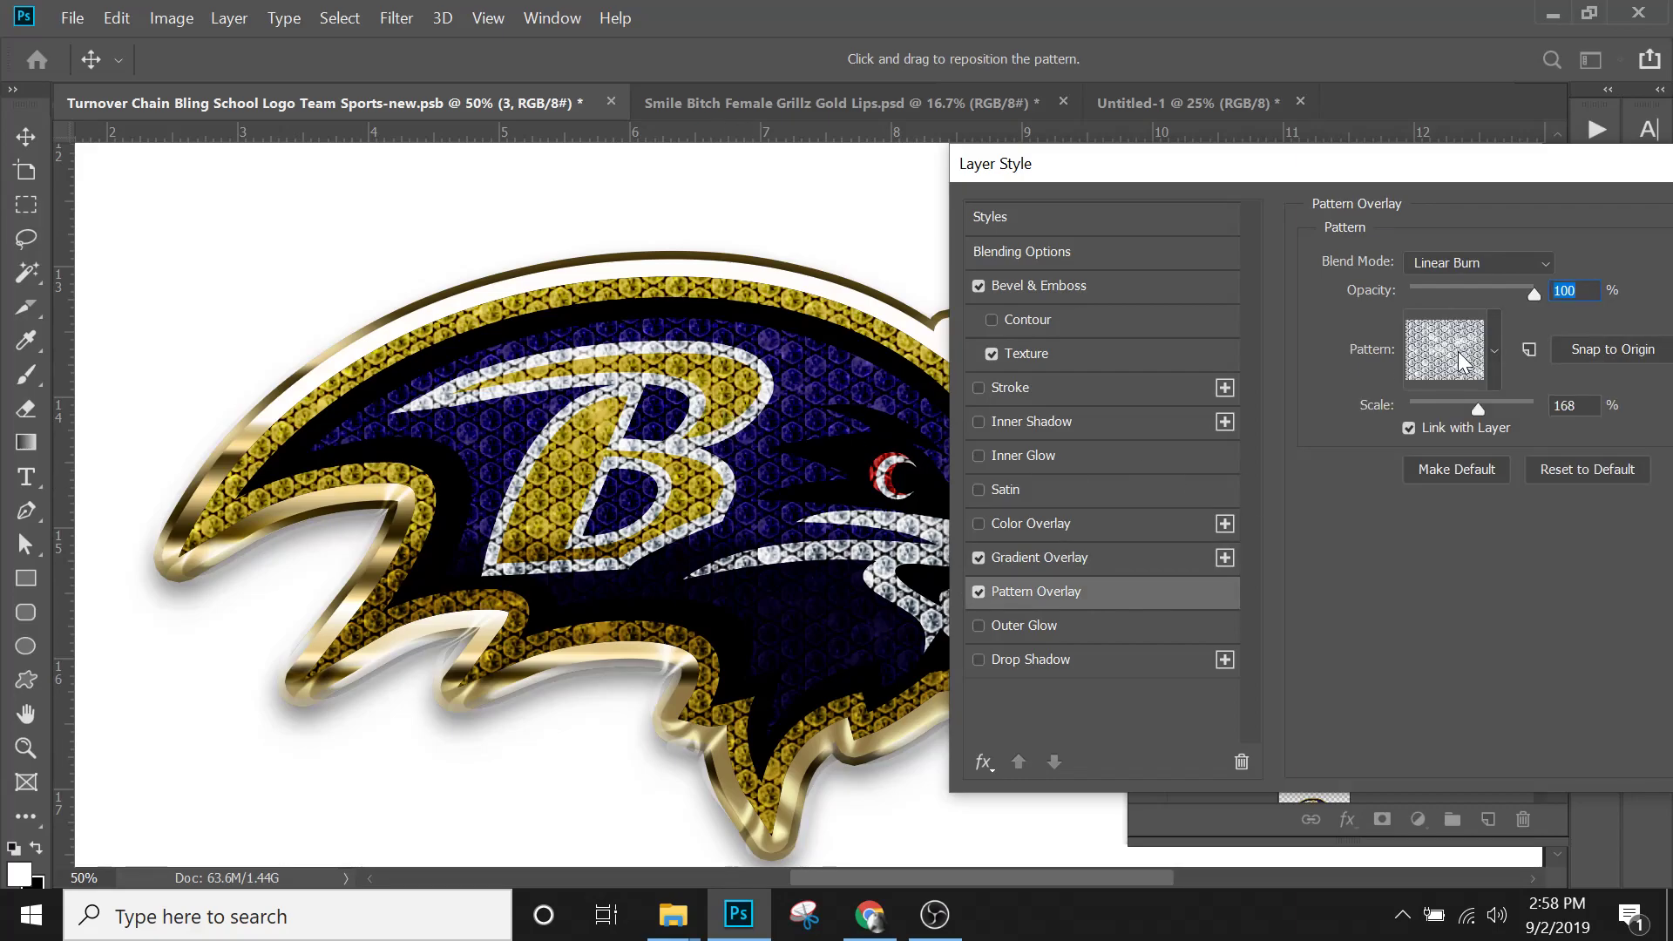
left_click(1458, 352)
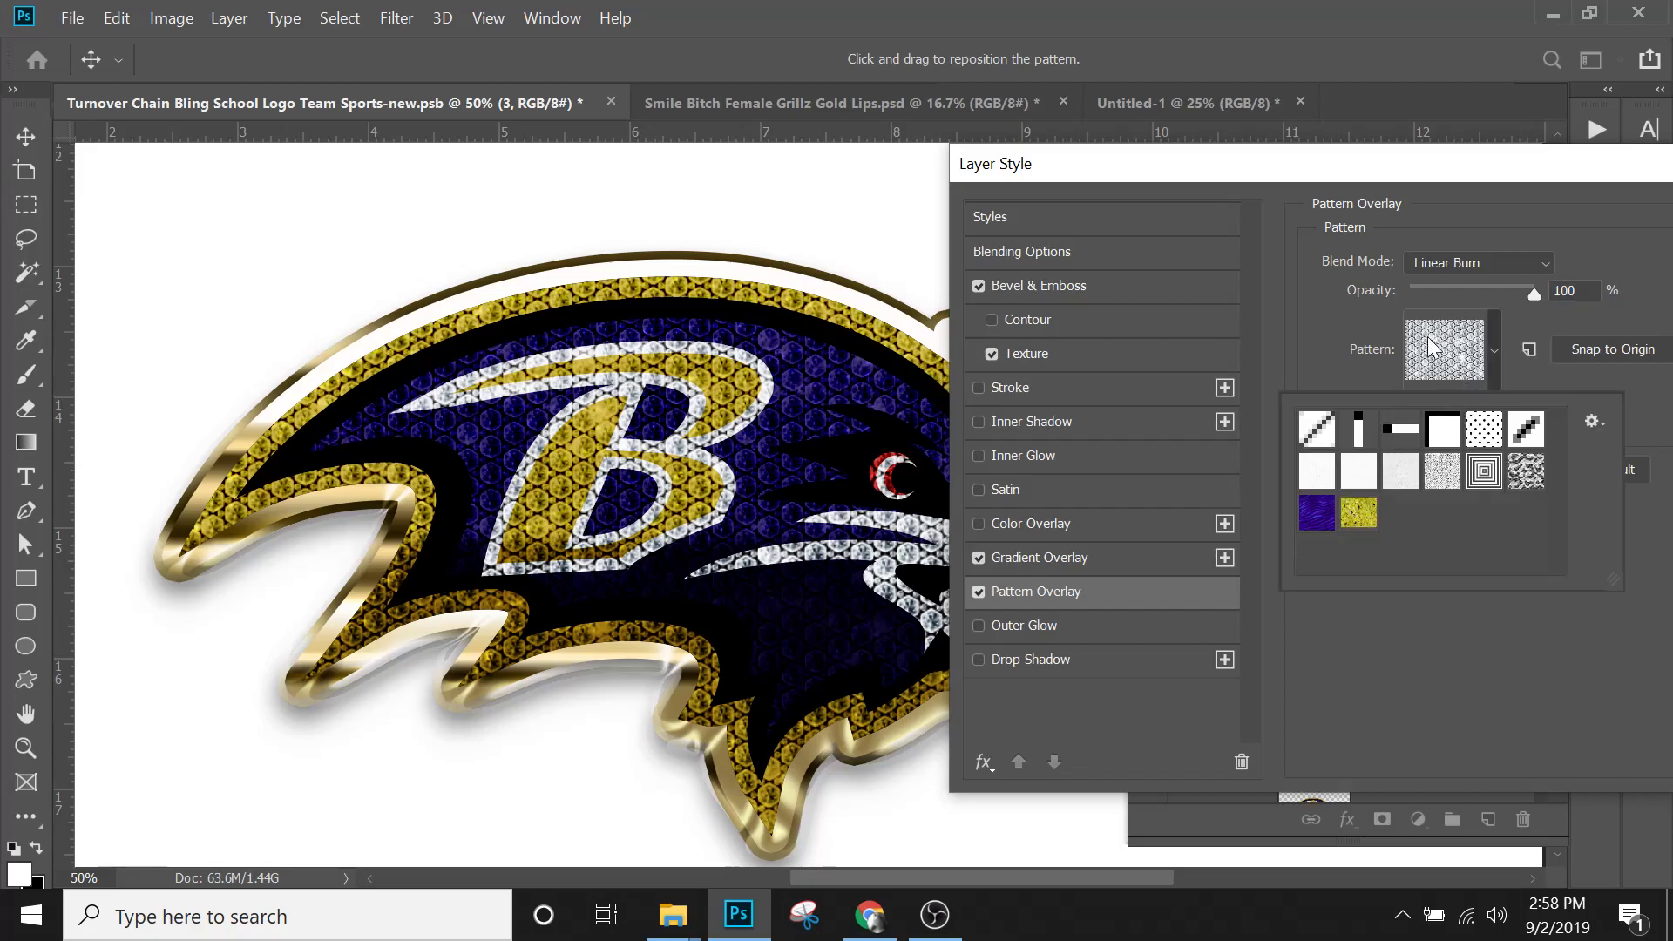
left_click(1429, 344)
Try larger and smaller diamonds in layer 3's Pattern Overlay, and set the pattern scale to 101%.
left_click_drag(1414, 169, 1395, 160)
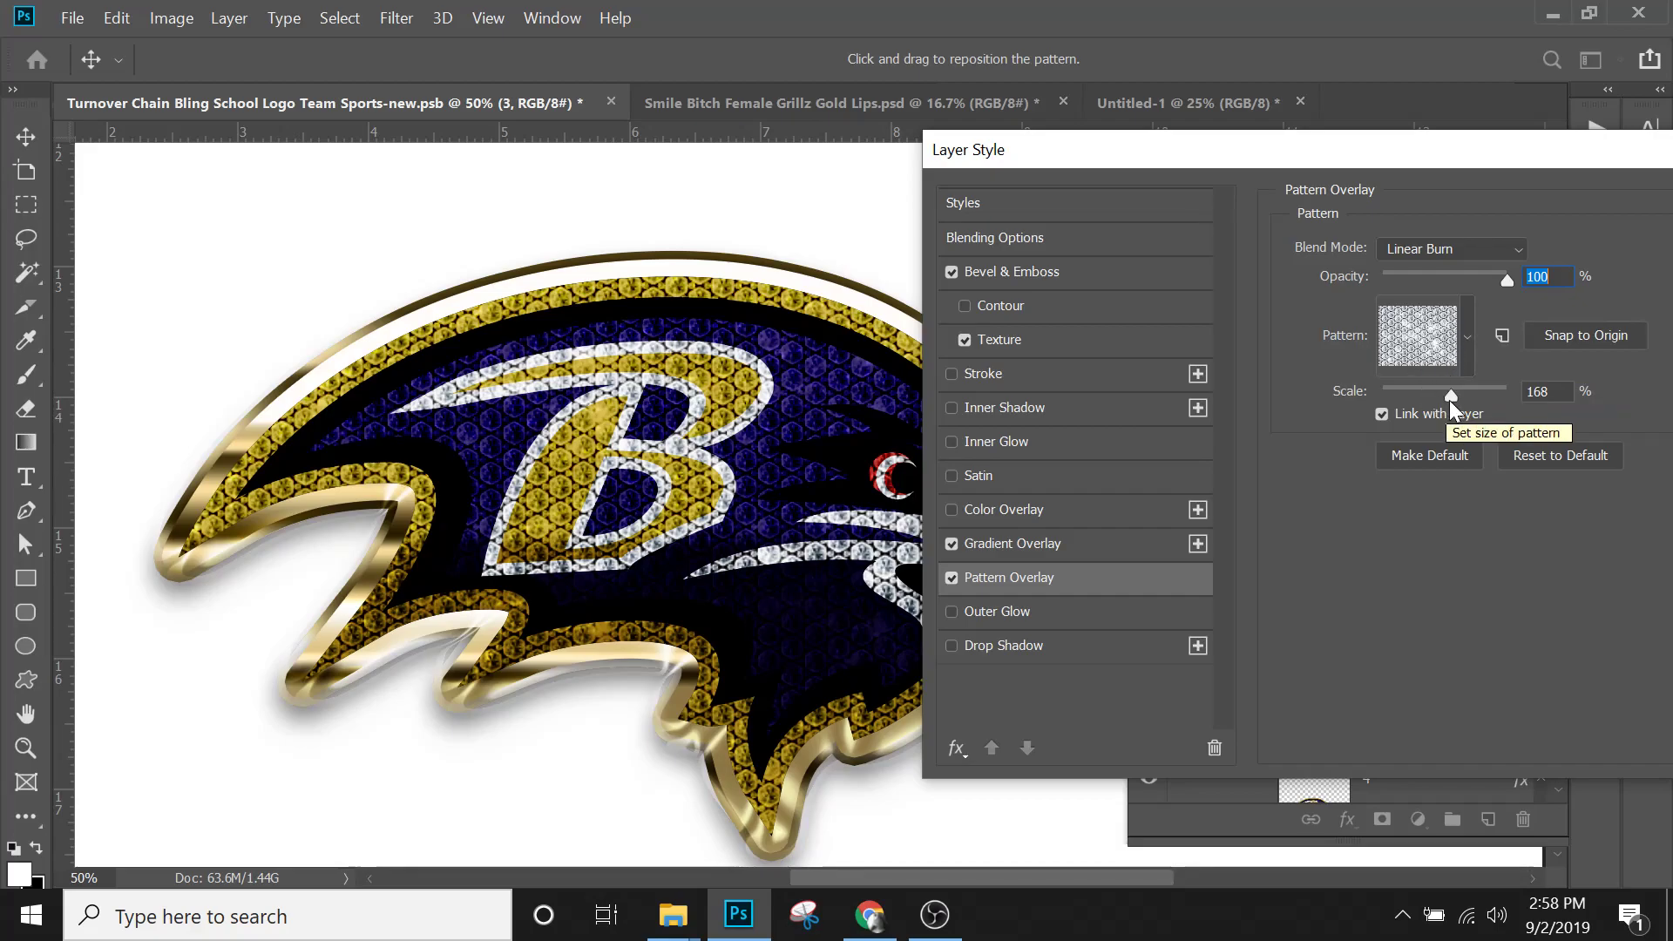
left_click_drag(1450, 400, 1461, 401)
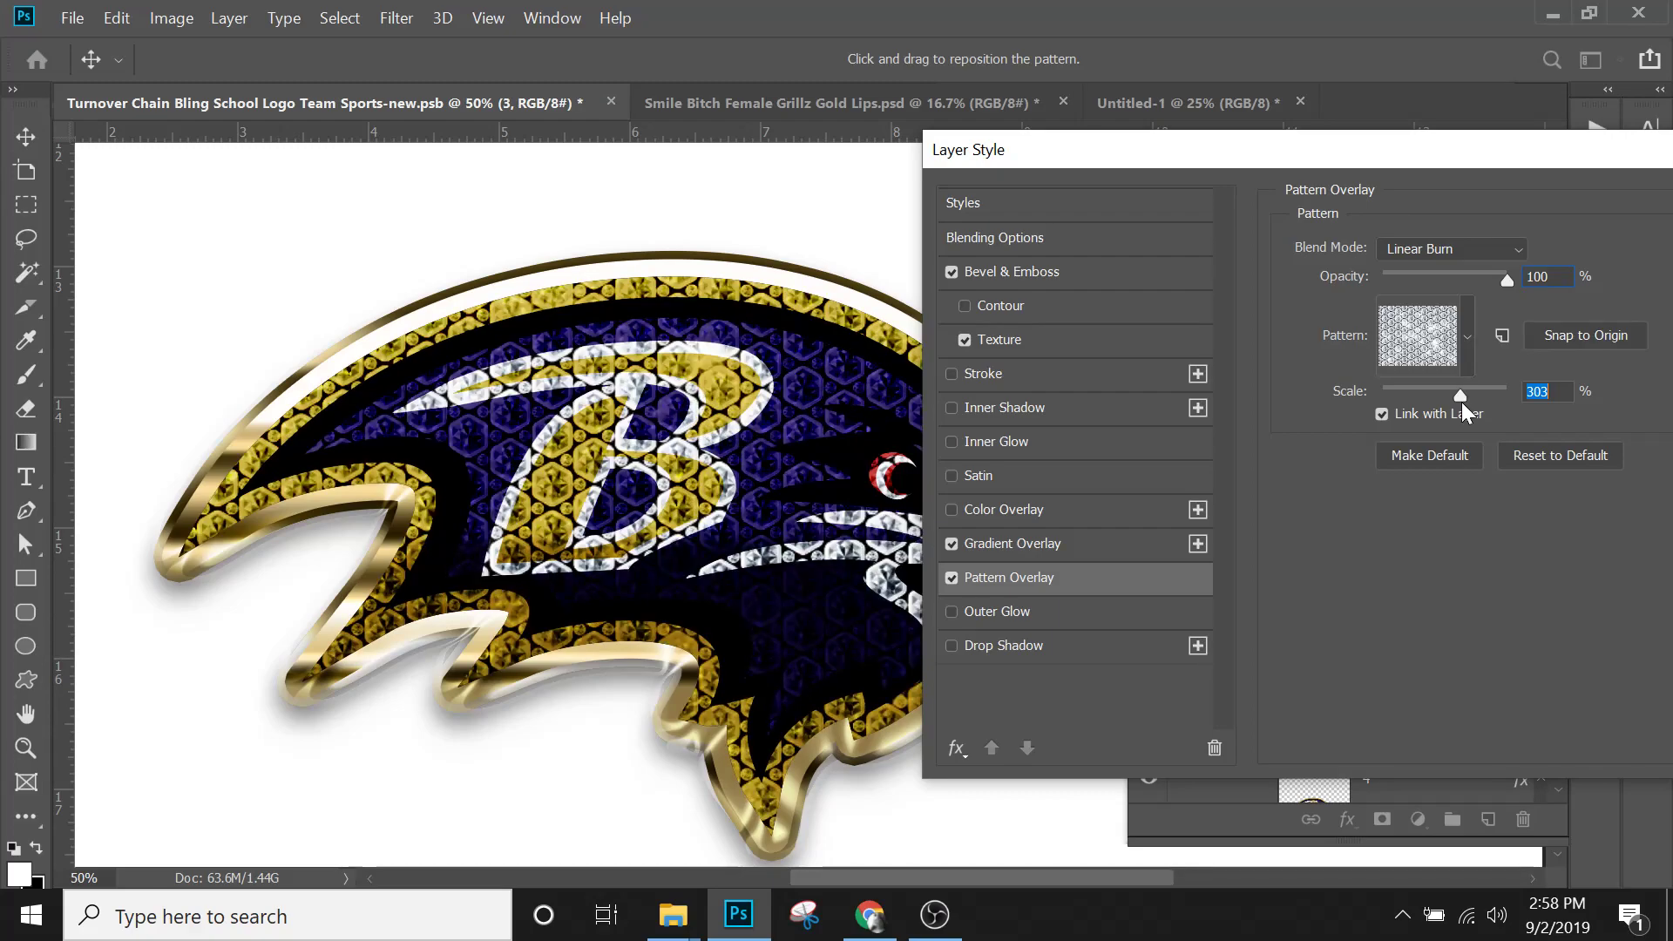
left_click_drag(1461, 401, 1447, 401)
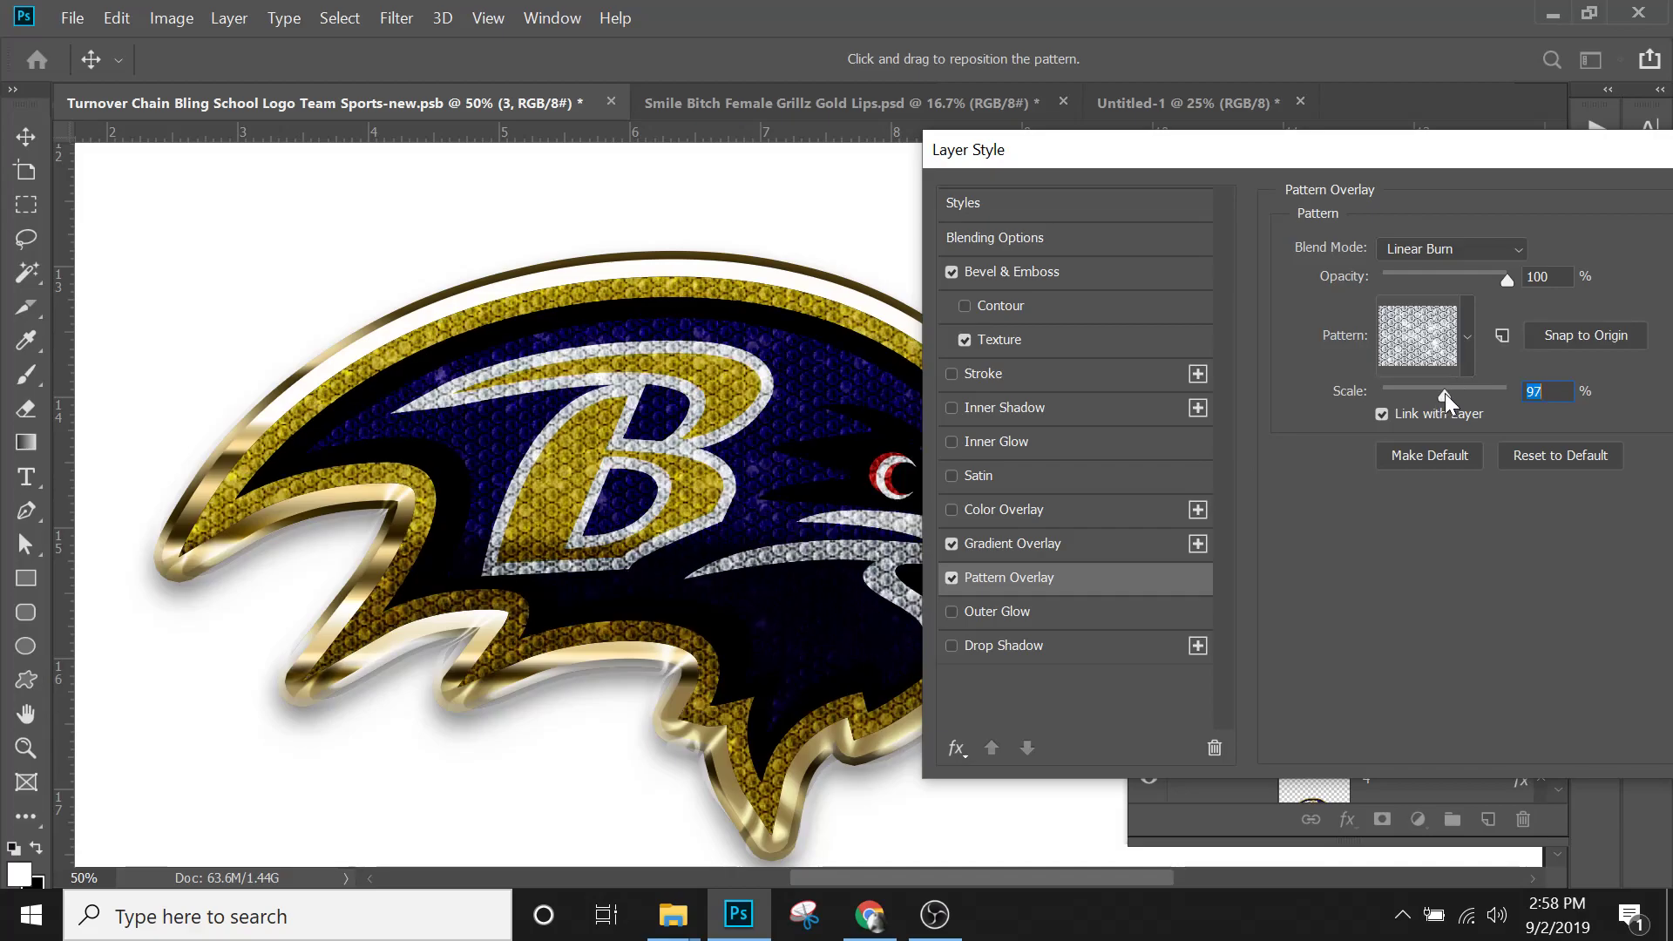
left_click_drag(1445, 394, 1448, 393)
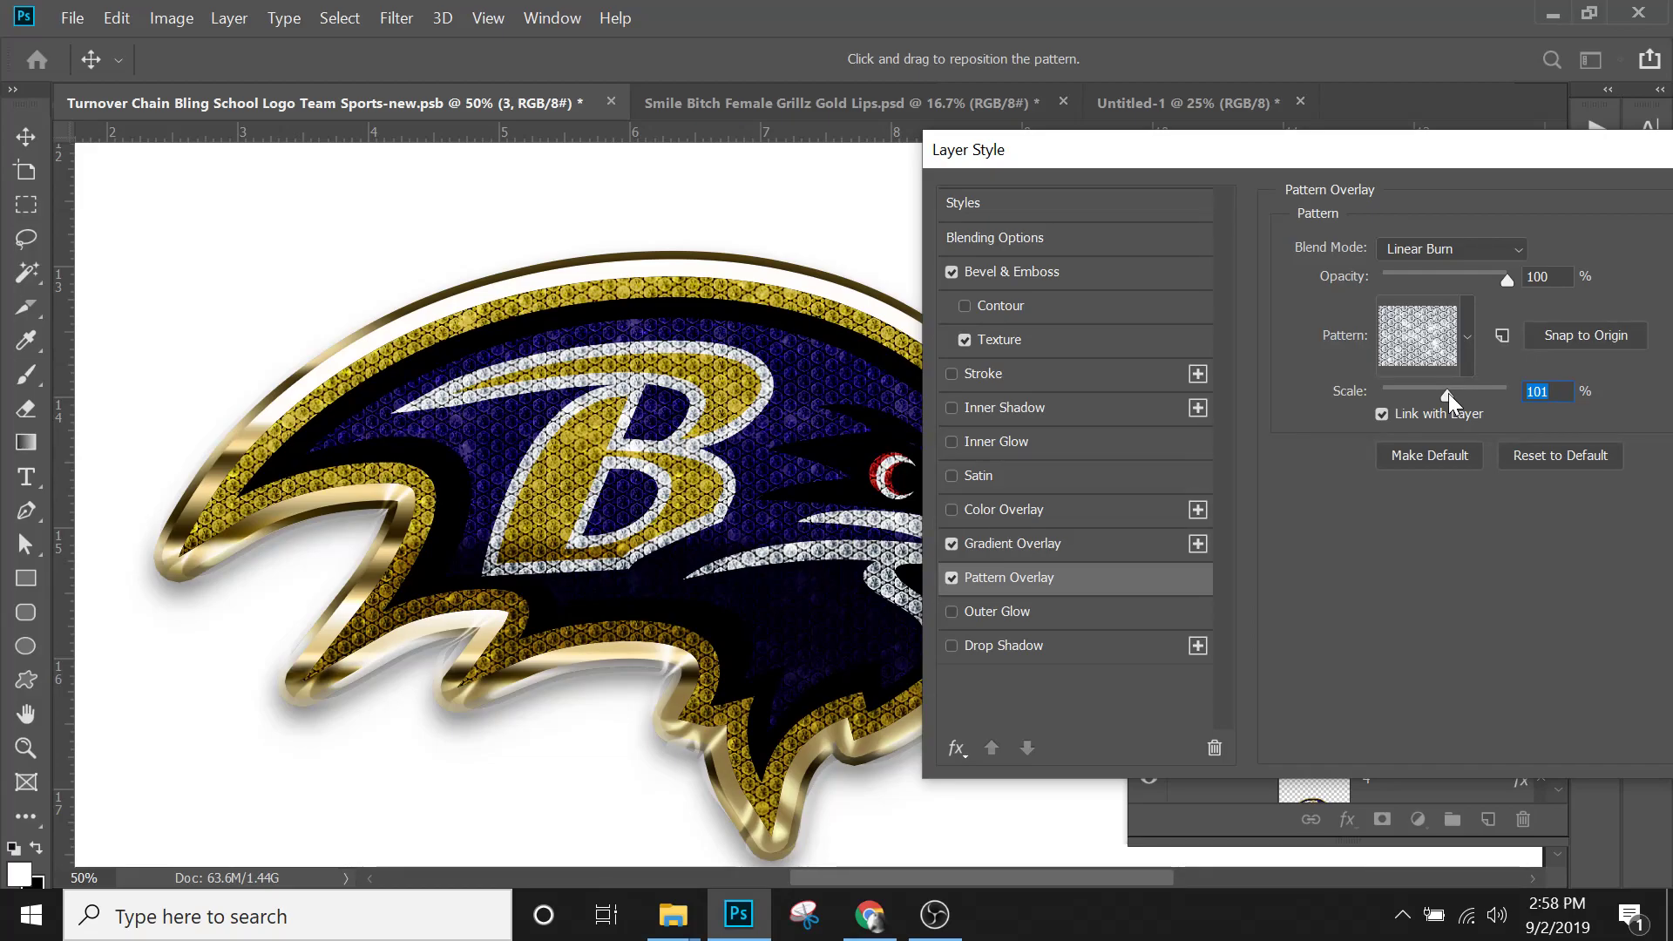
Inspect layer 3's Gradient Overlay by toggling it off and on, viewing its gradient stops, and trying a lower opacity before returning to 100%.
left_click(984, 547)
left_click(950, 544)
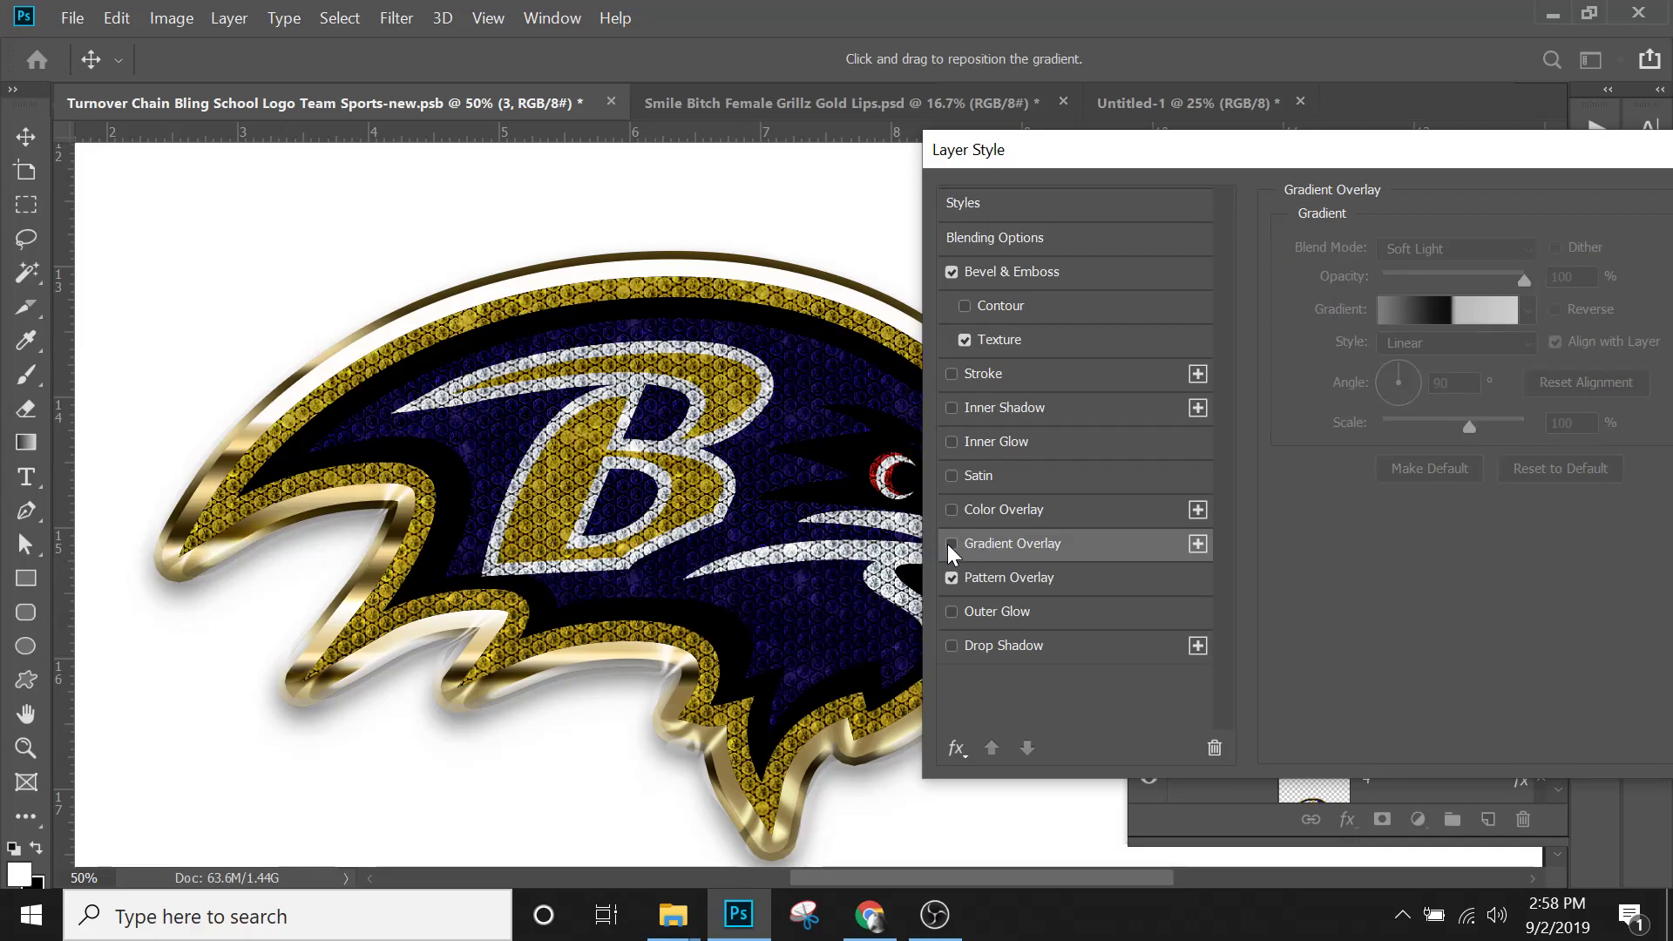
left_click(950, 544)
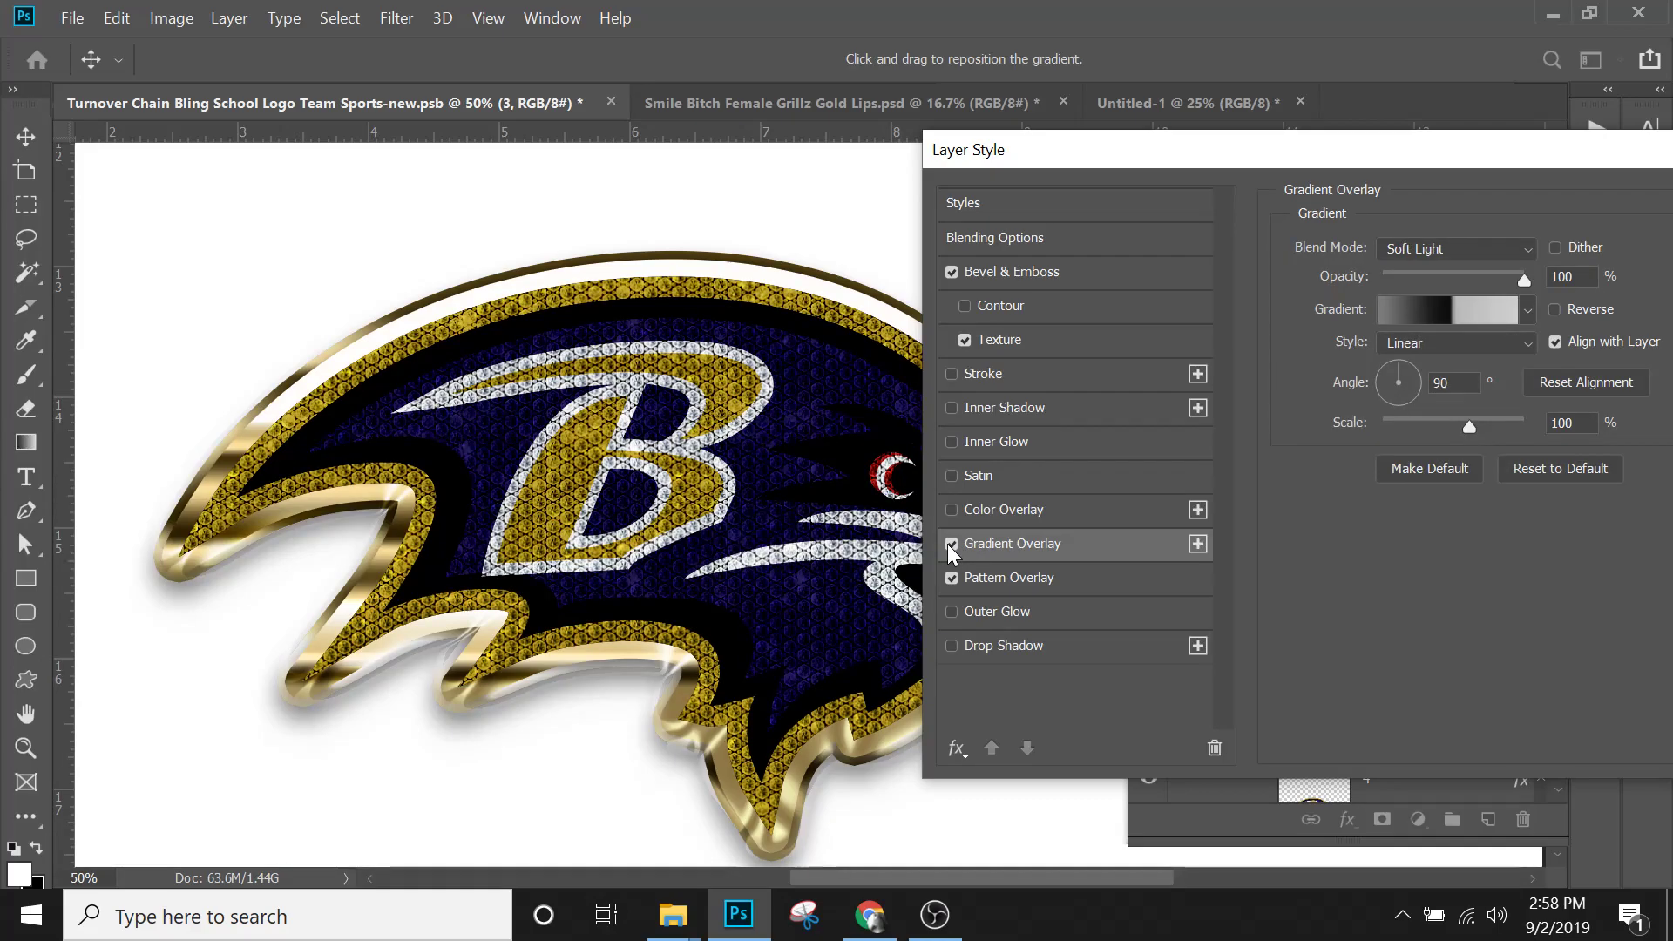
left_click(1471, 307)
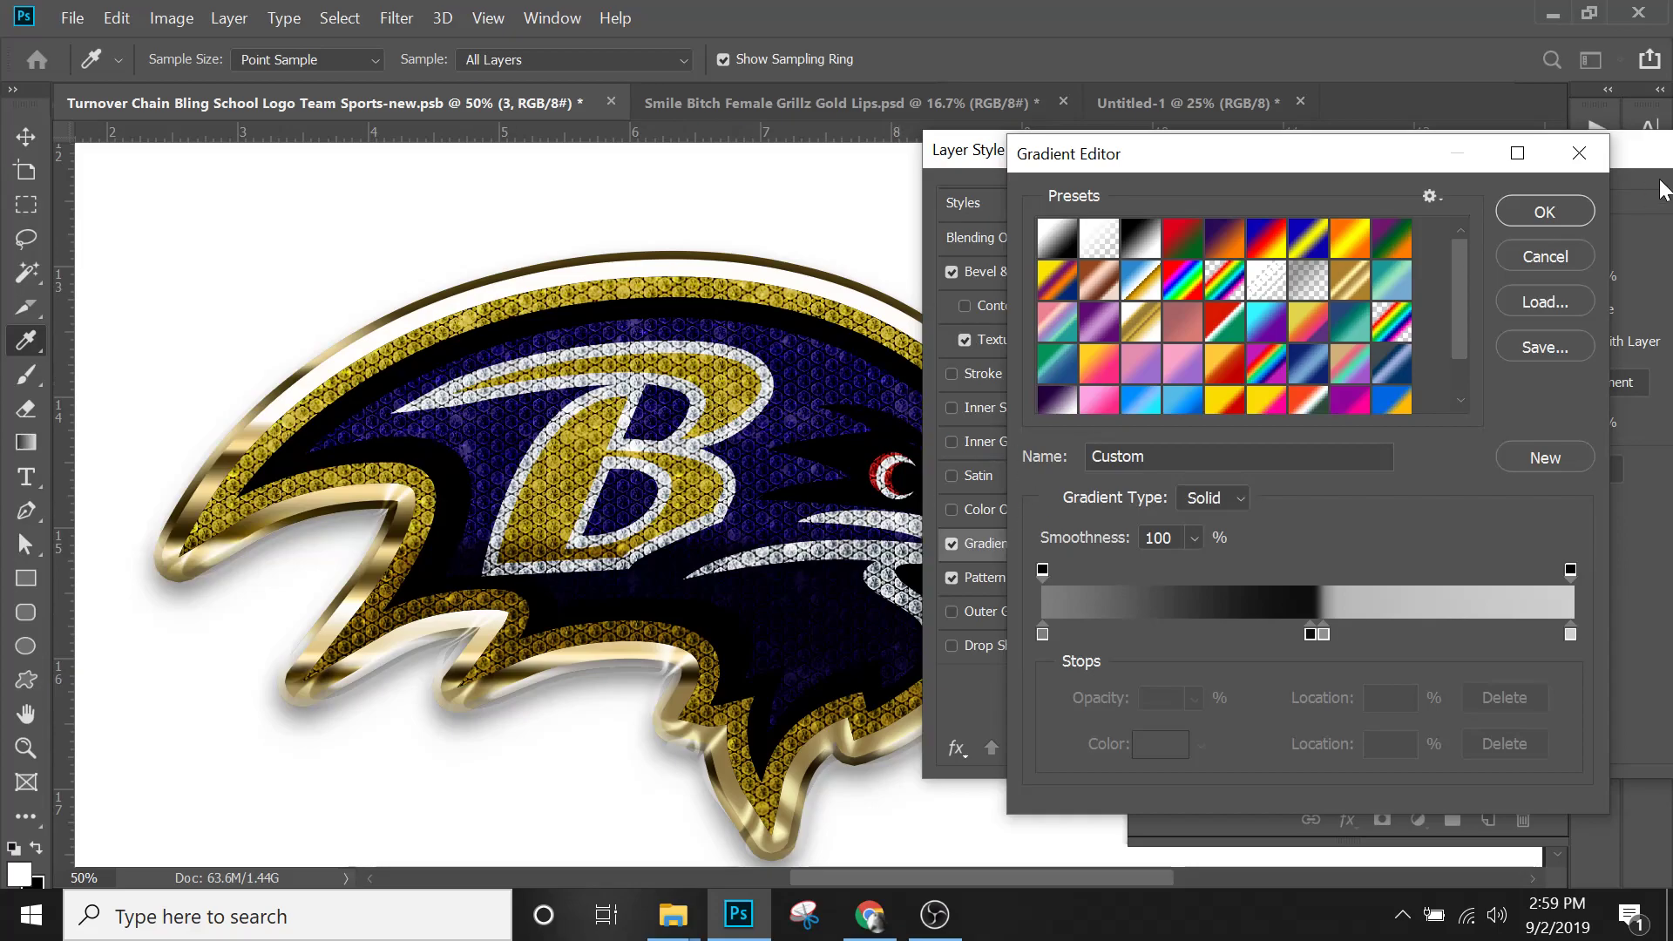
left_click(1555, 212)
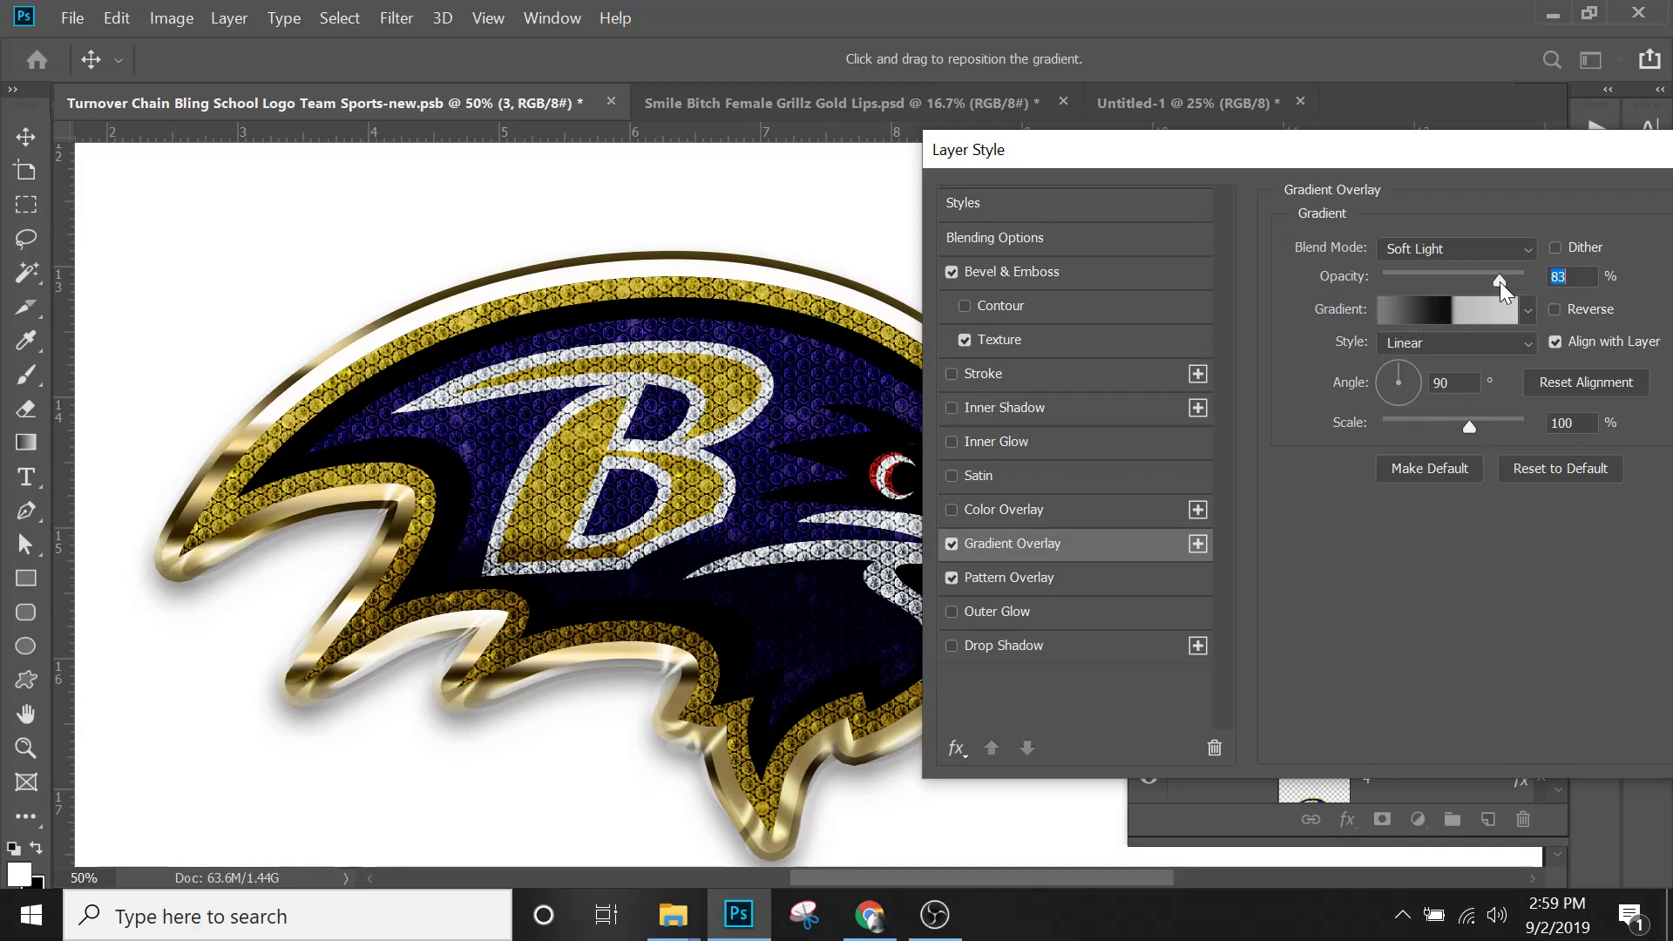
left_click_drag(1499, 281, 1561, 274)
Try moving the black stop of layer 3's overlay gradient to 35% and the neighbouring grey stop to 38%.
left_click(1440, 319)
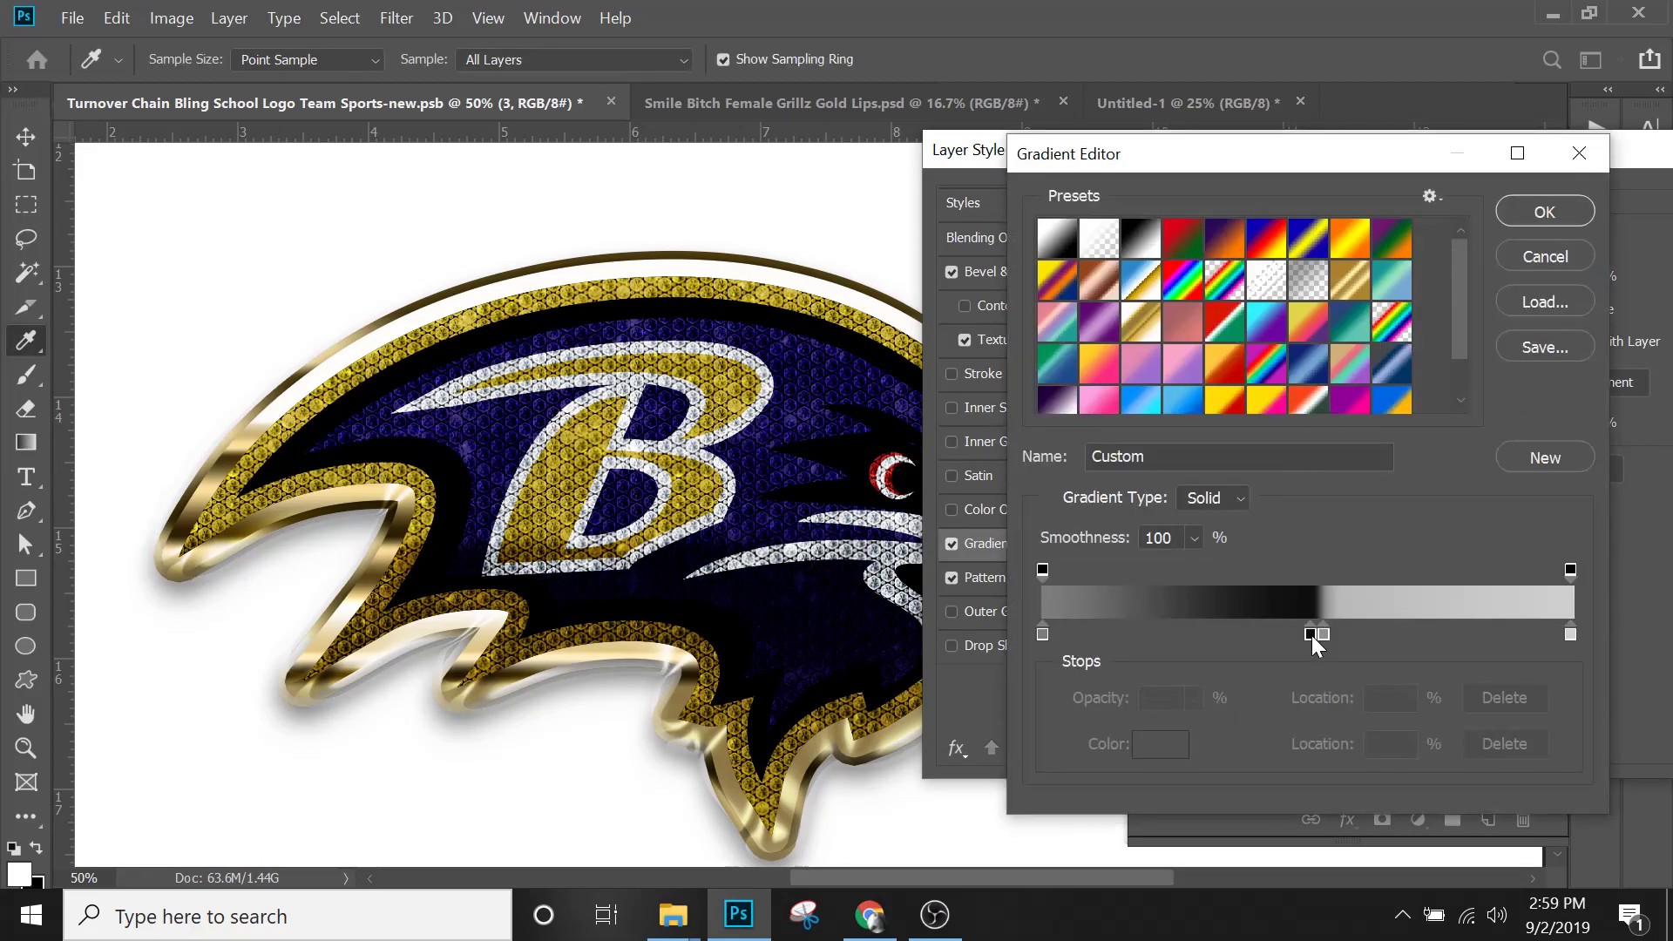
left_click_drag(1310, 635, 1232, 648)
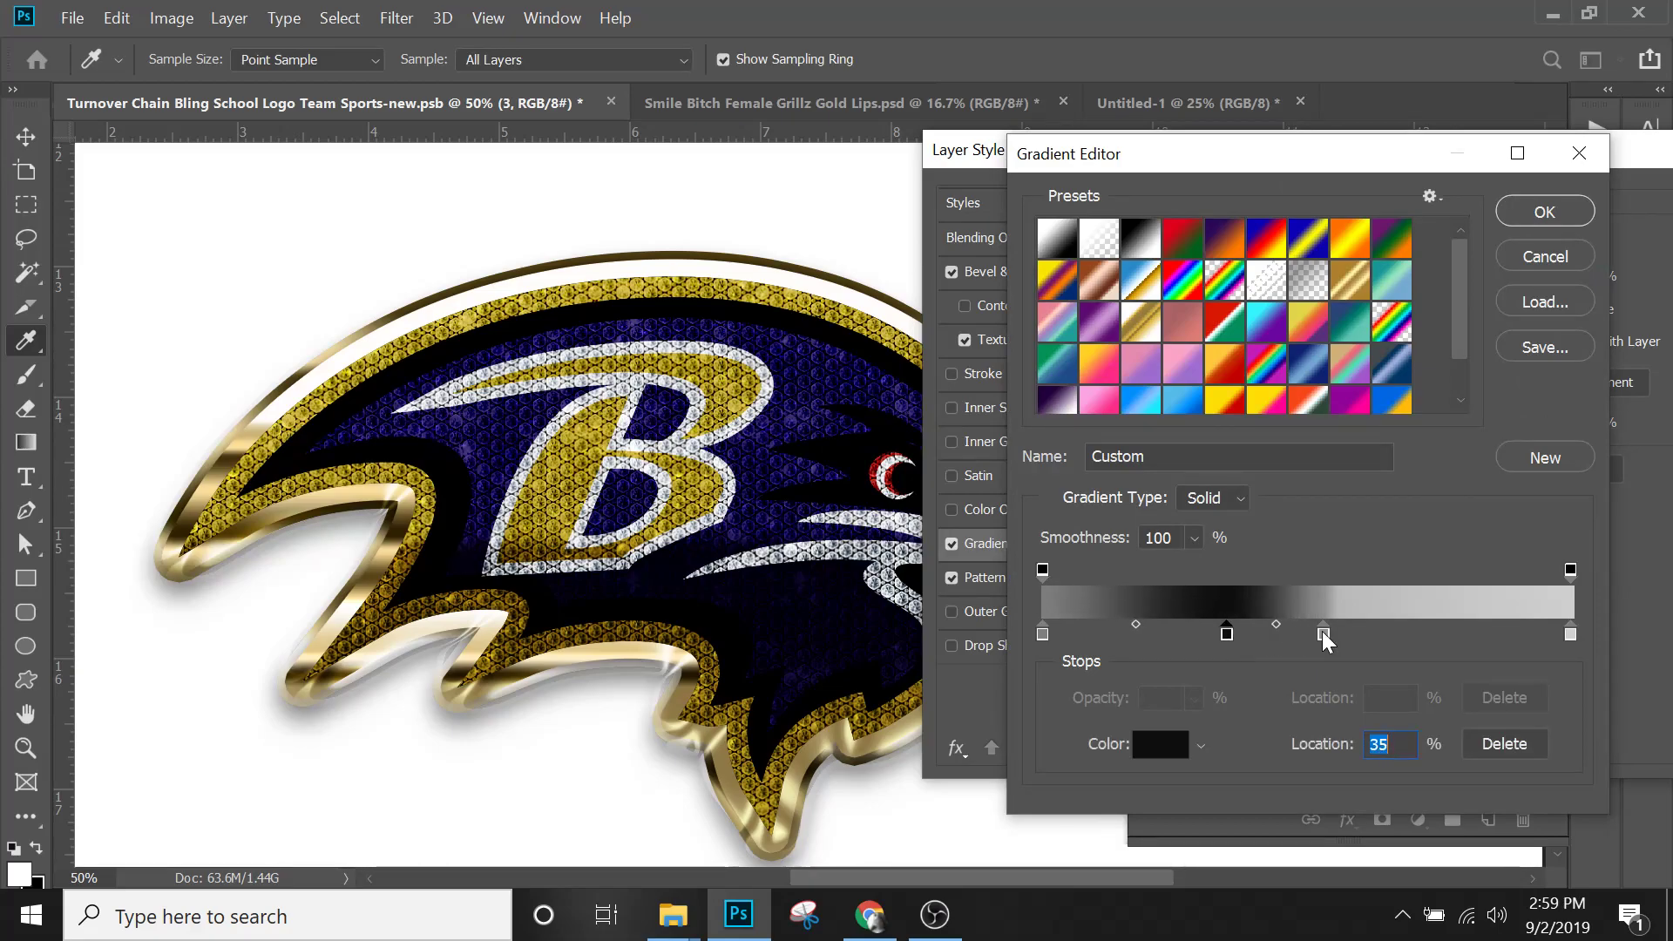
left_click_drag(1324, 635, 1249, 635)
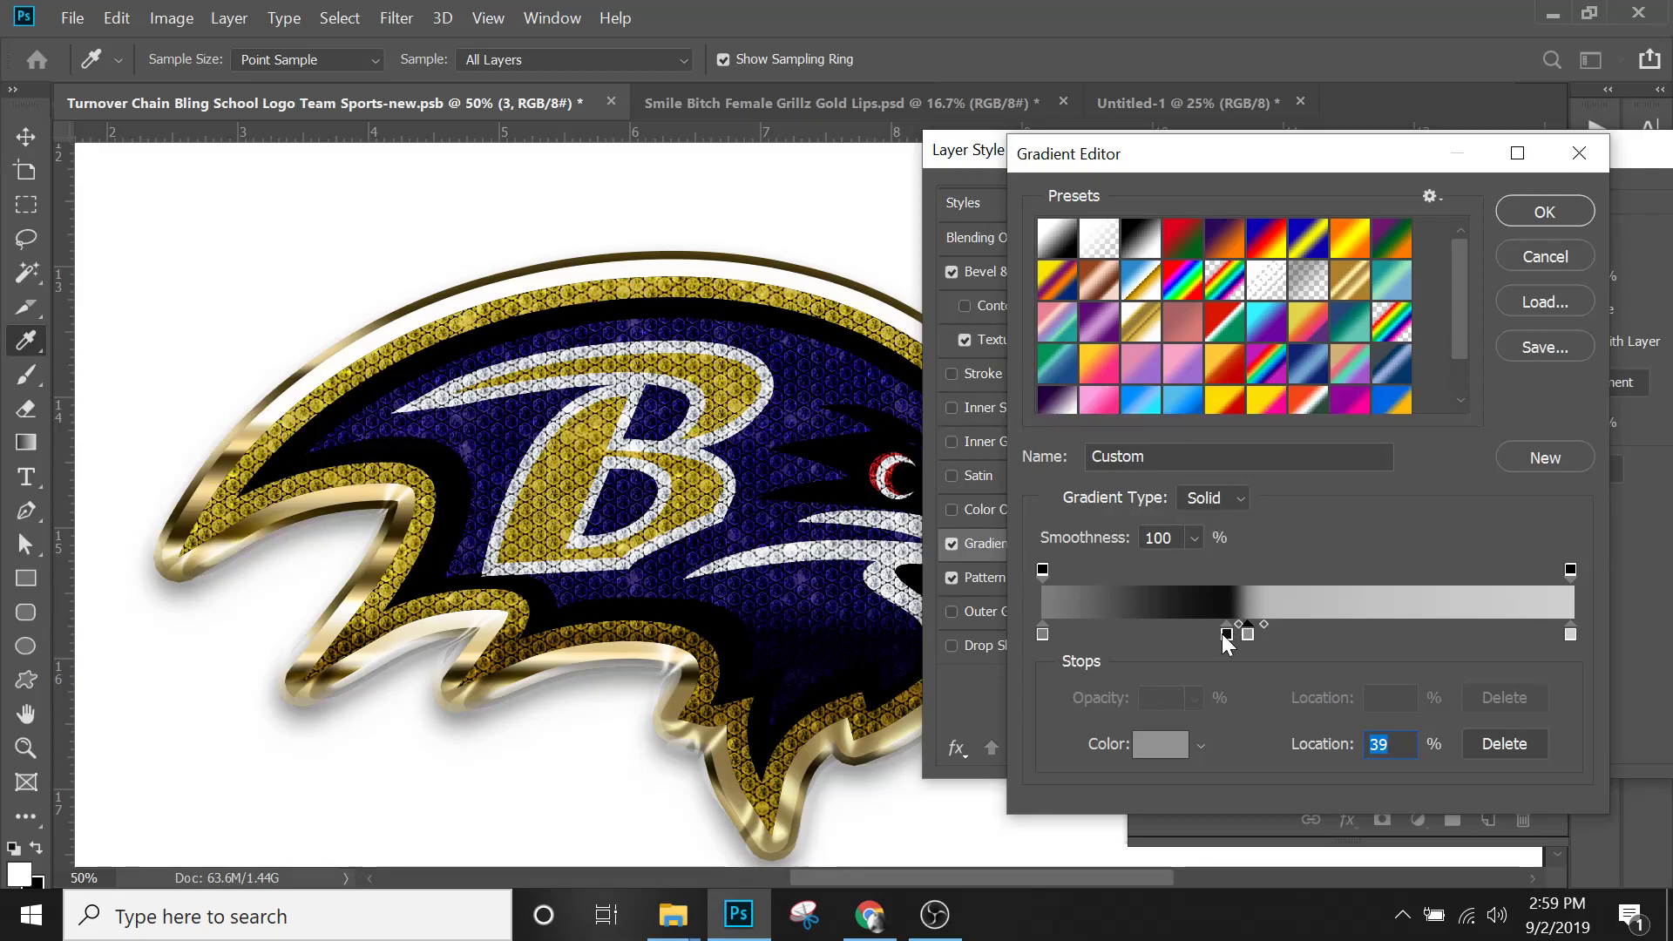
left_click_drag(1250, 631, 1300, 629)
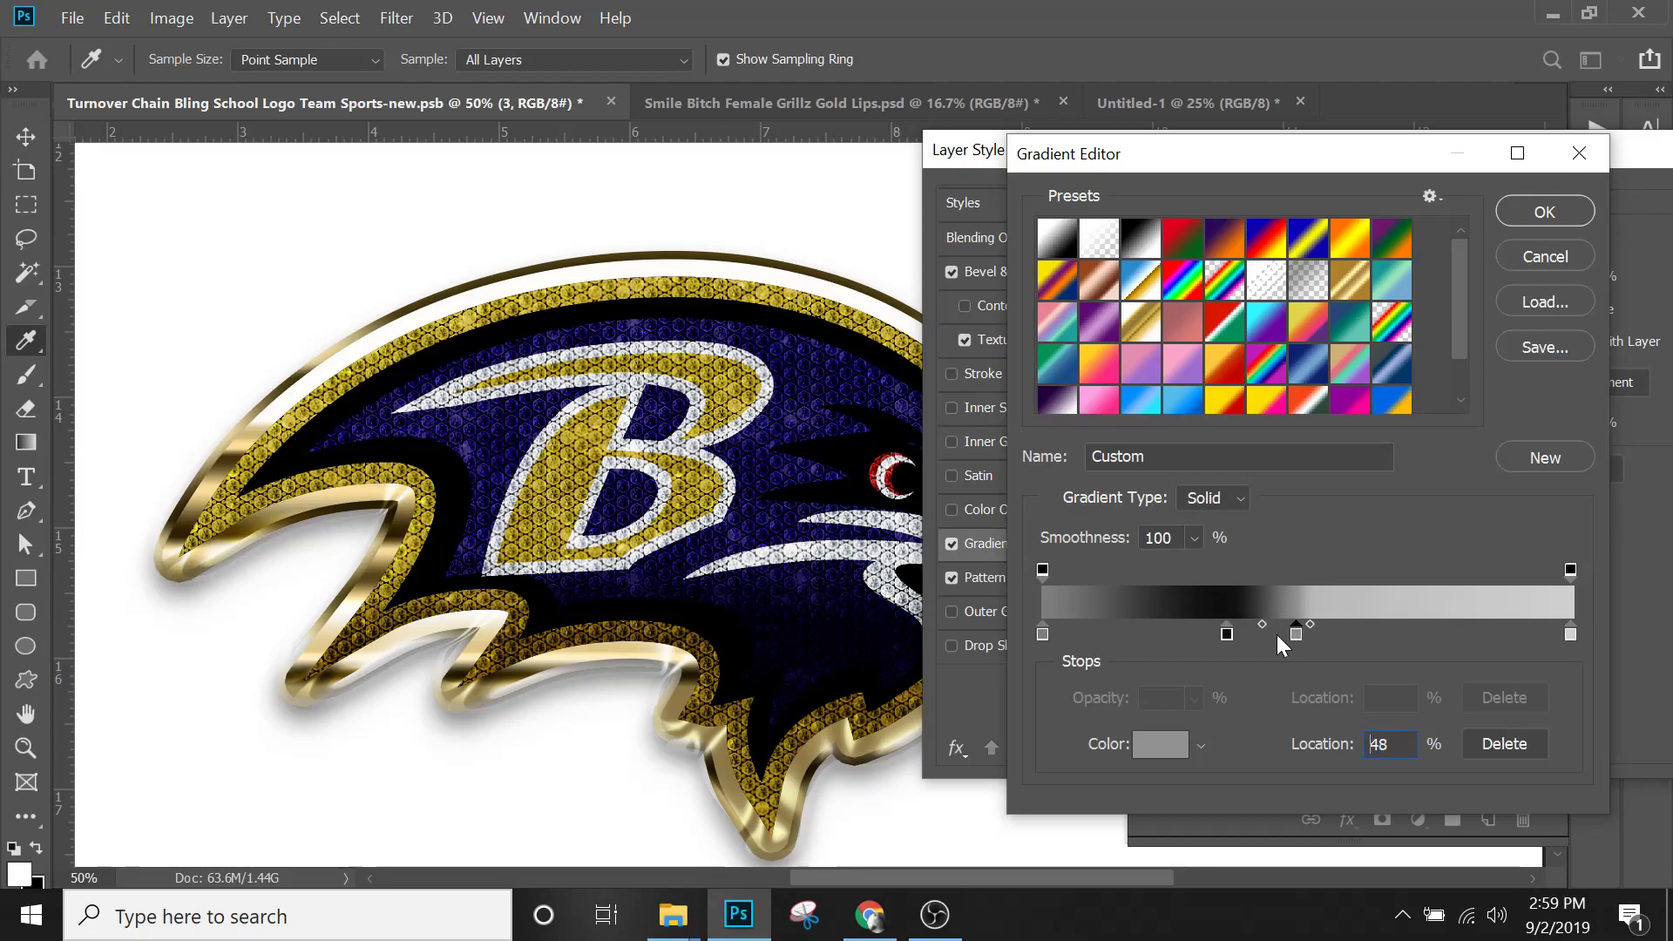
left_click_drag(1255, 636, 1243, 636)
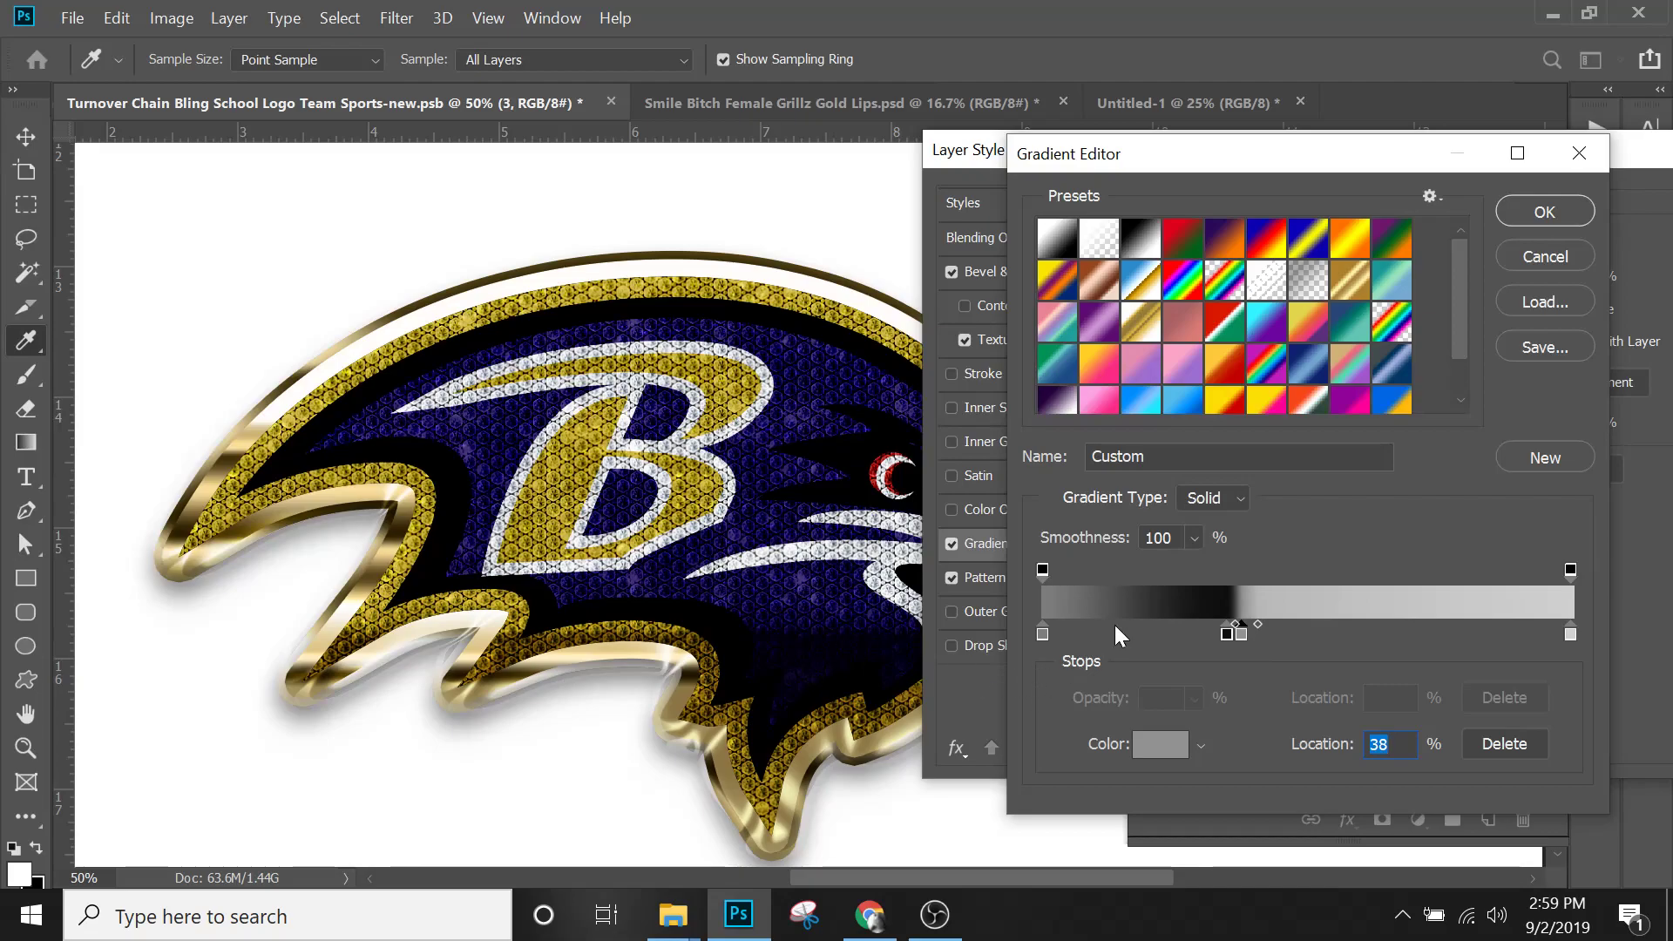
Try lightening the black stop of layer 3's overlay gradient to dark grey #414141.
double_click(1226, 635)
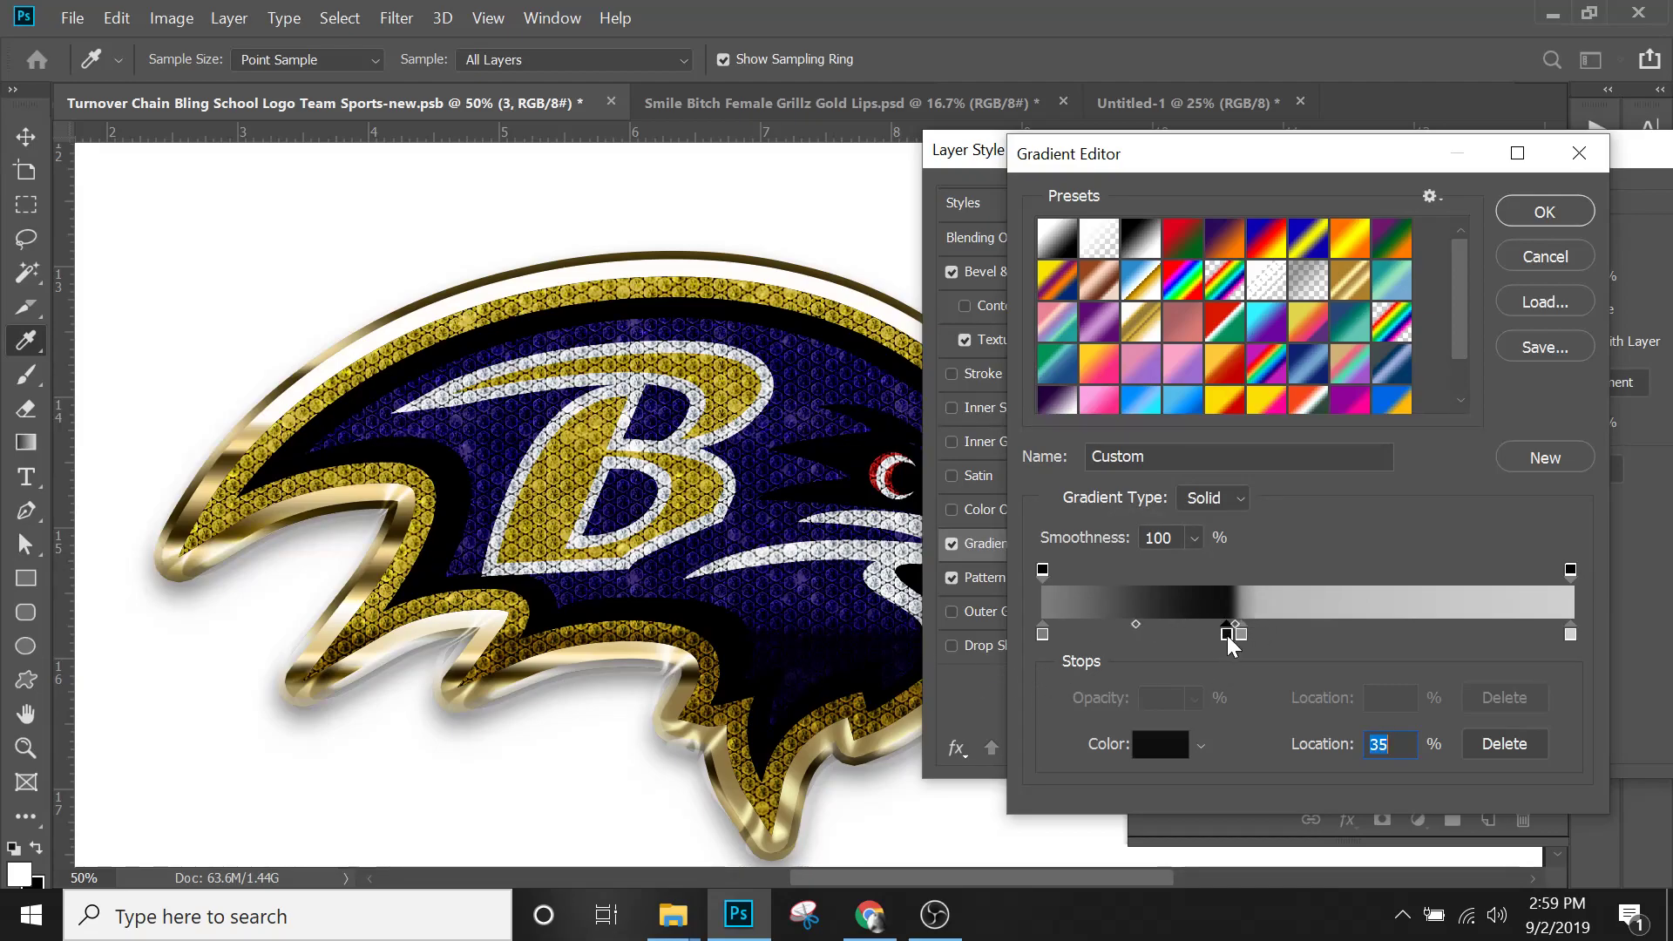
left_click(976, 527)
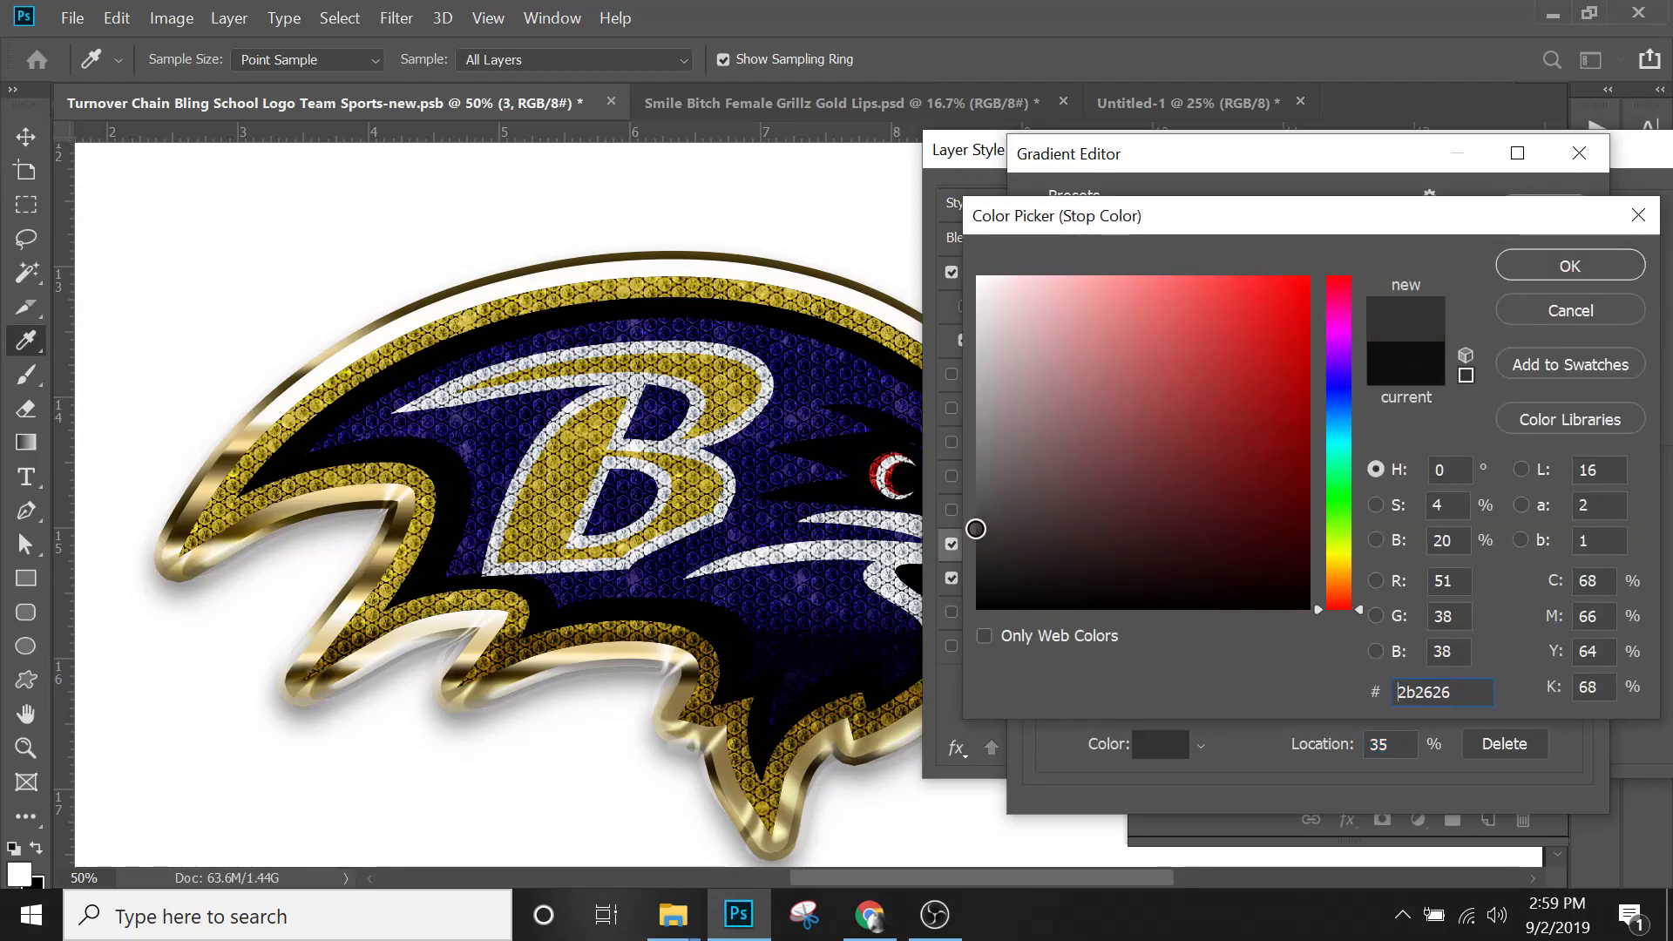
left_click(977, 523)
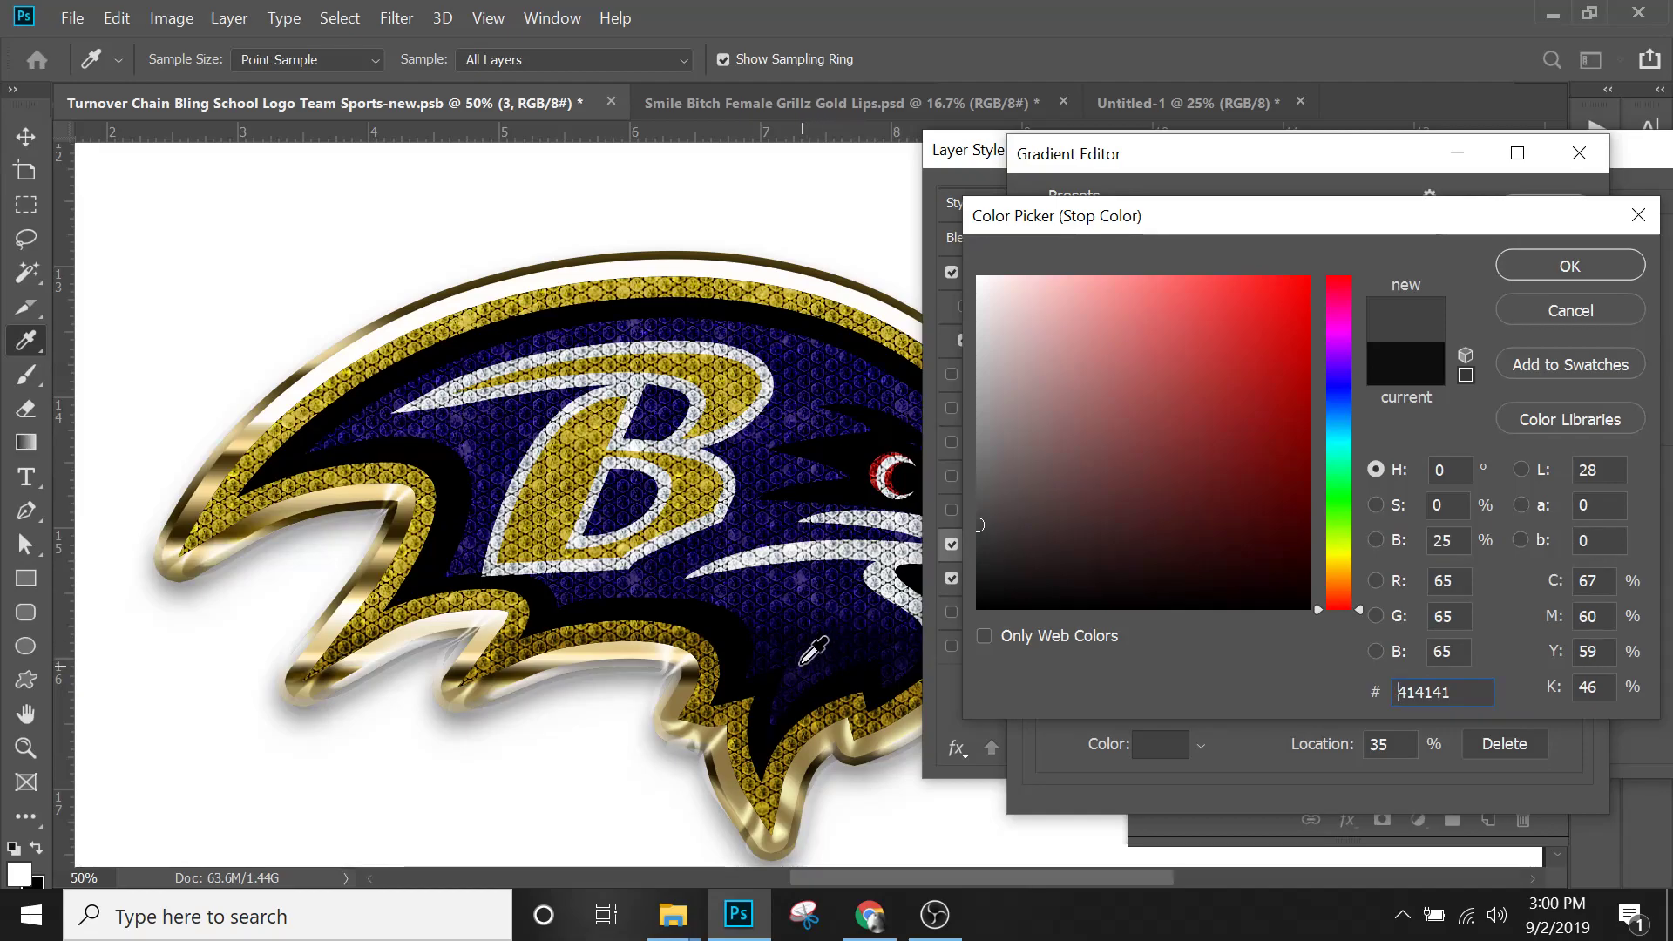
left_click(1534, 270)
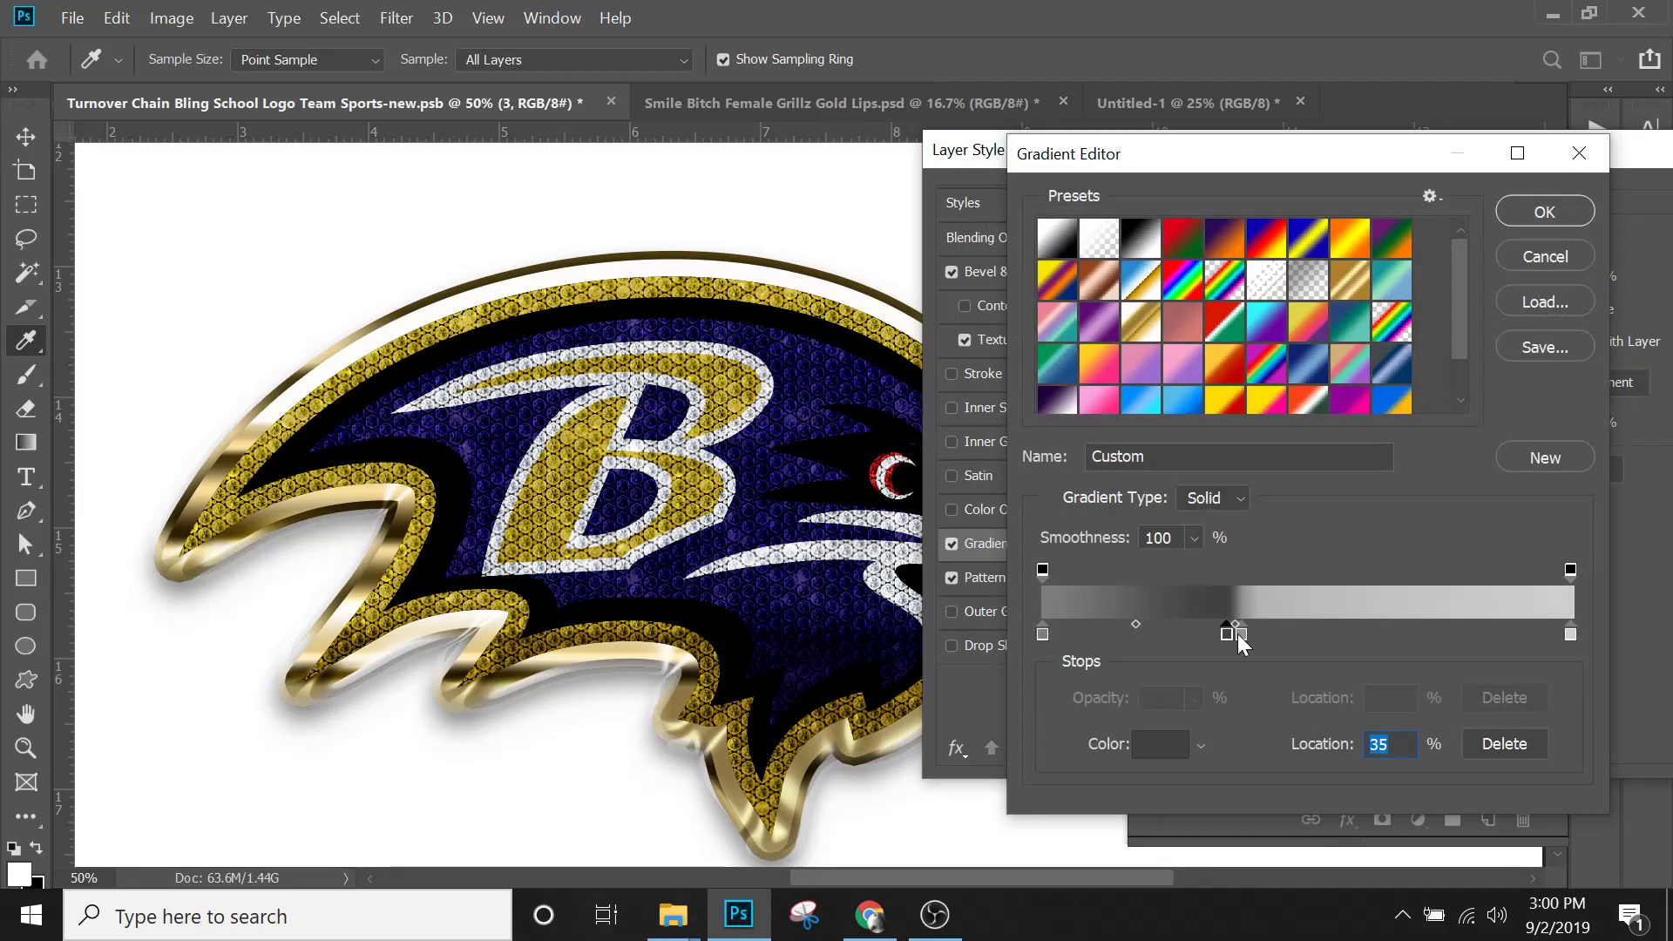
Try shifting the two middle gradient stops to about 45%, and discard all the changes made to layer 3's layer styles.
left_click_drag(1241, 633, 1280, 634)
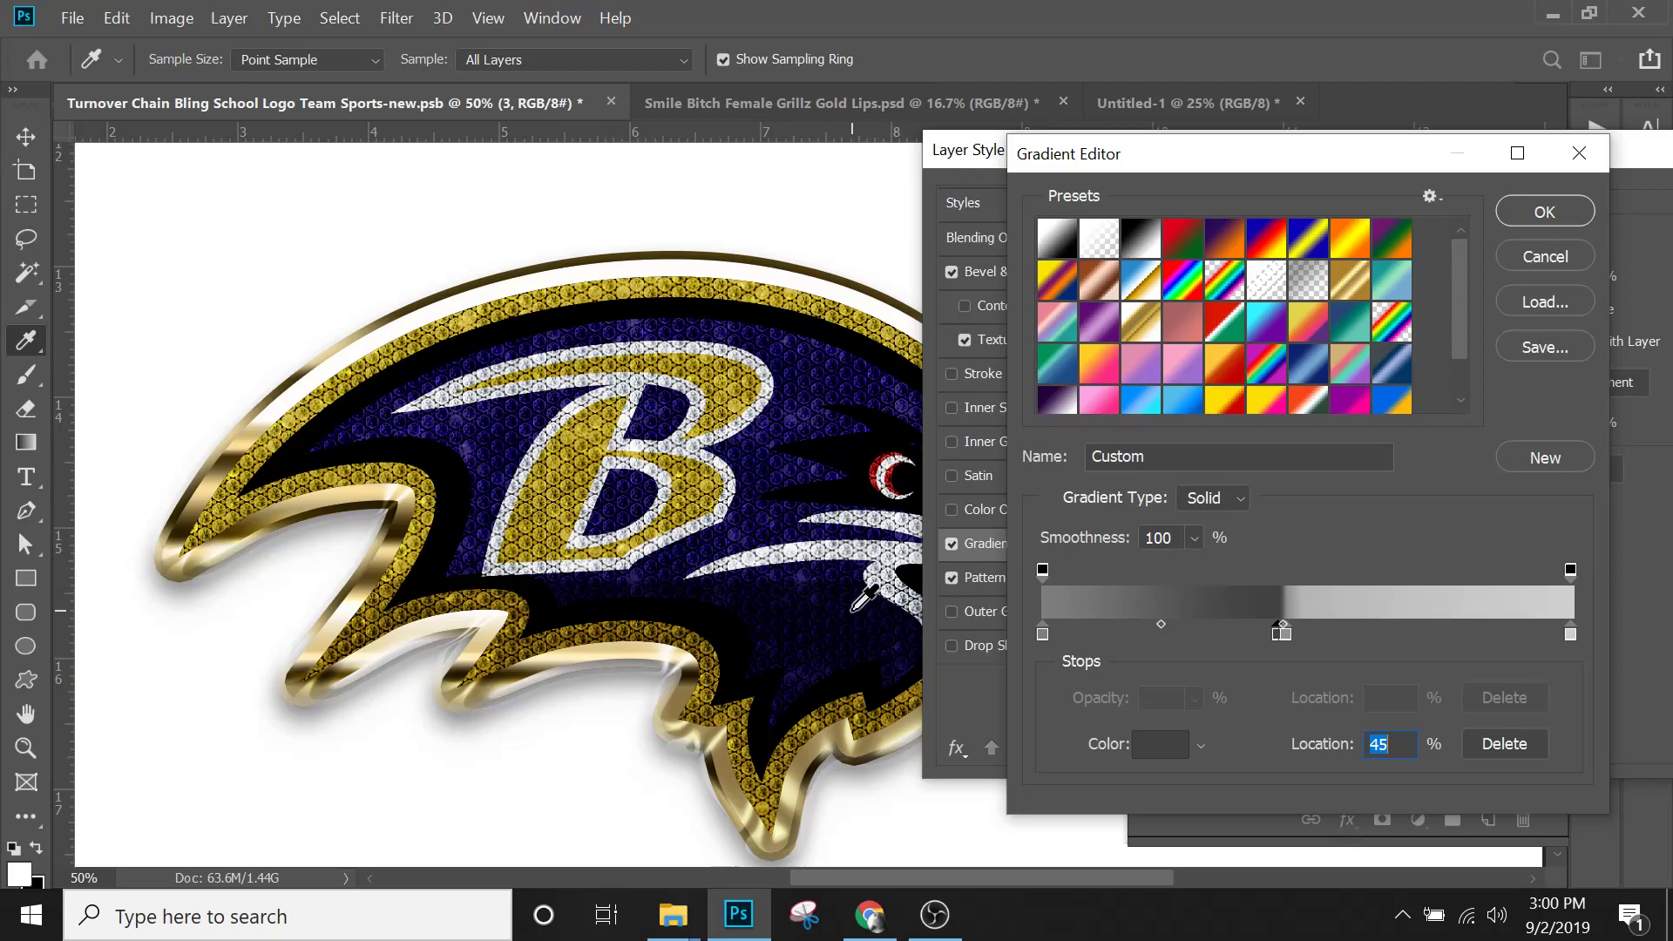
left_click(1528, 209)
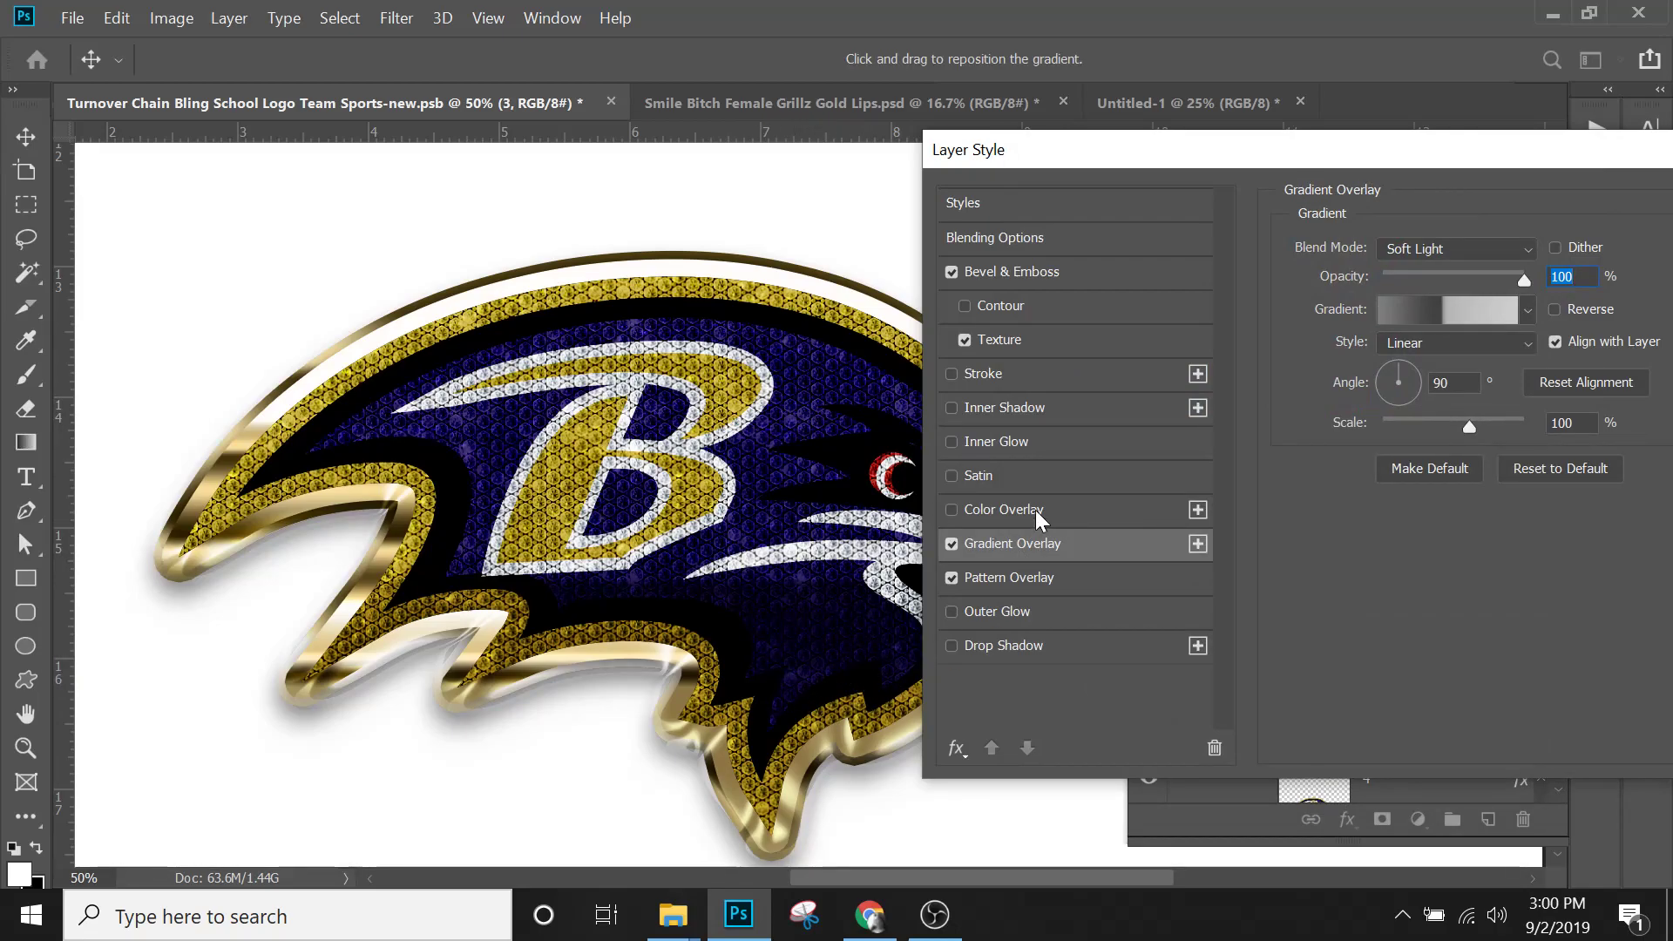
left_click_drag(1459, 158, 1198, 174)
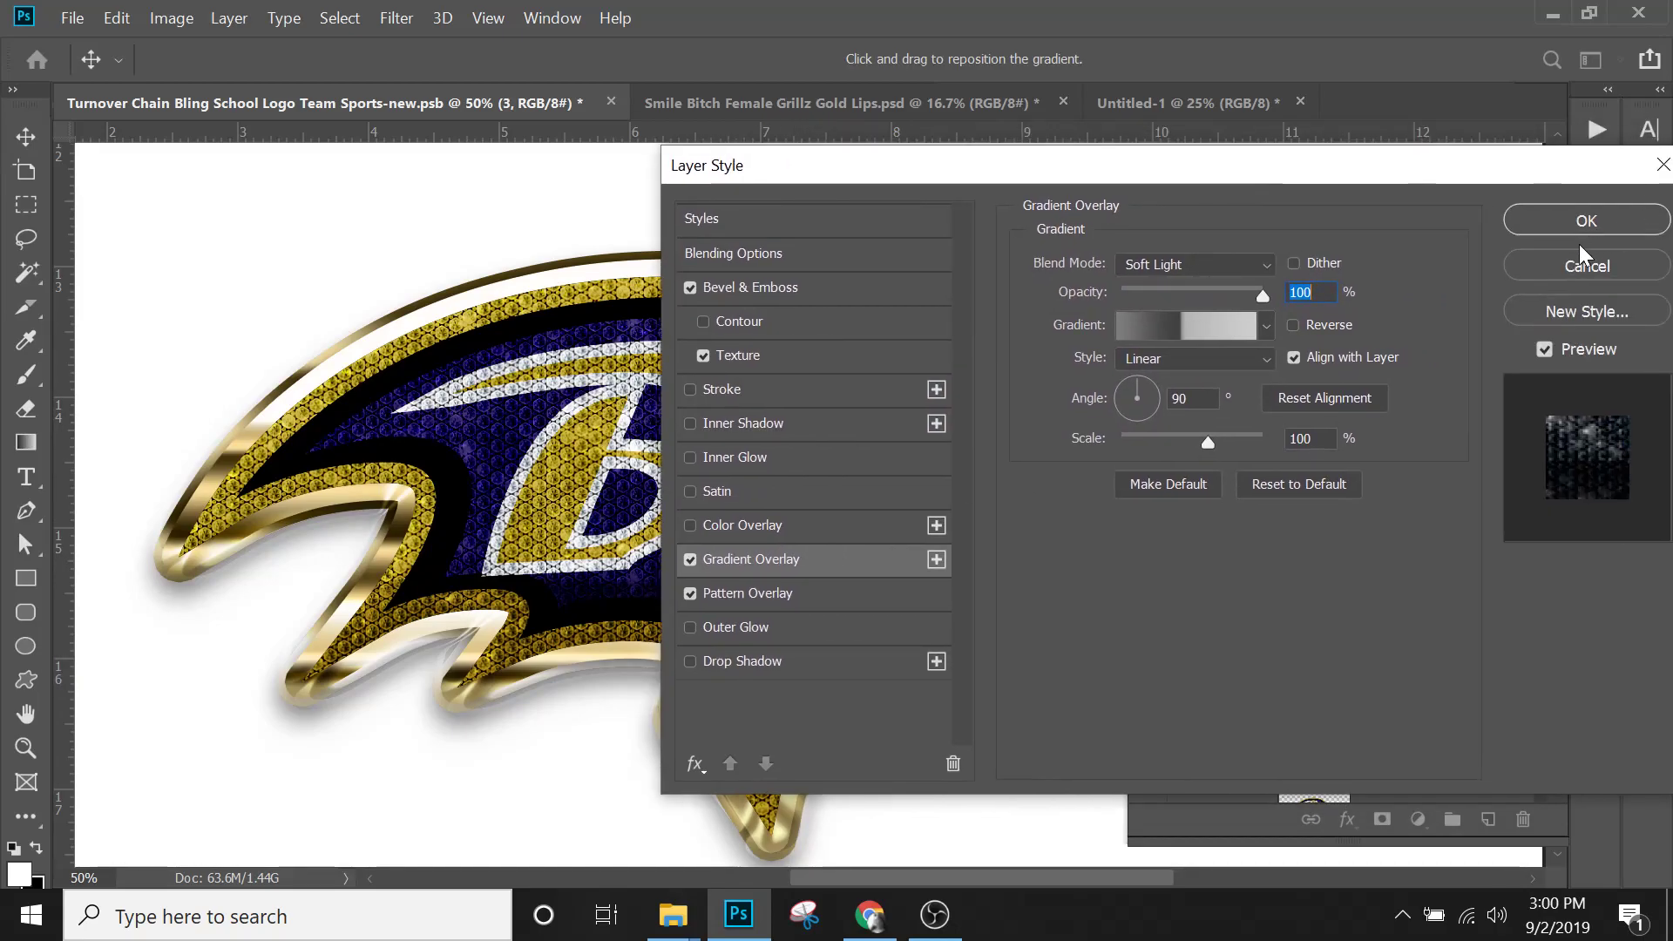
left_click(1567, 263)
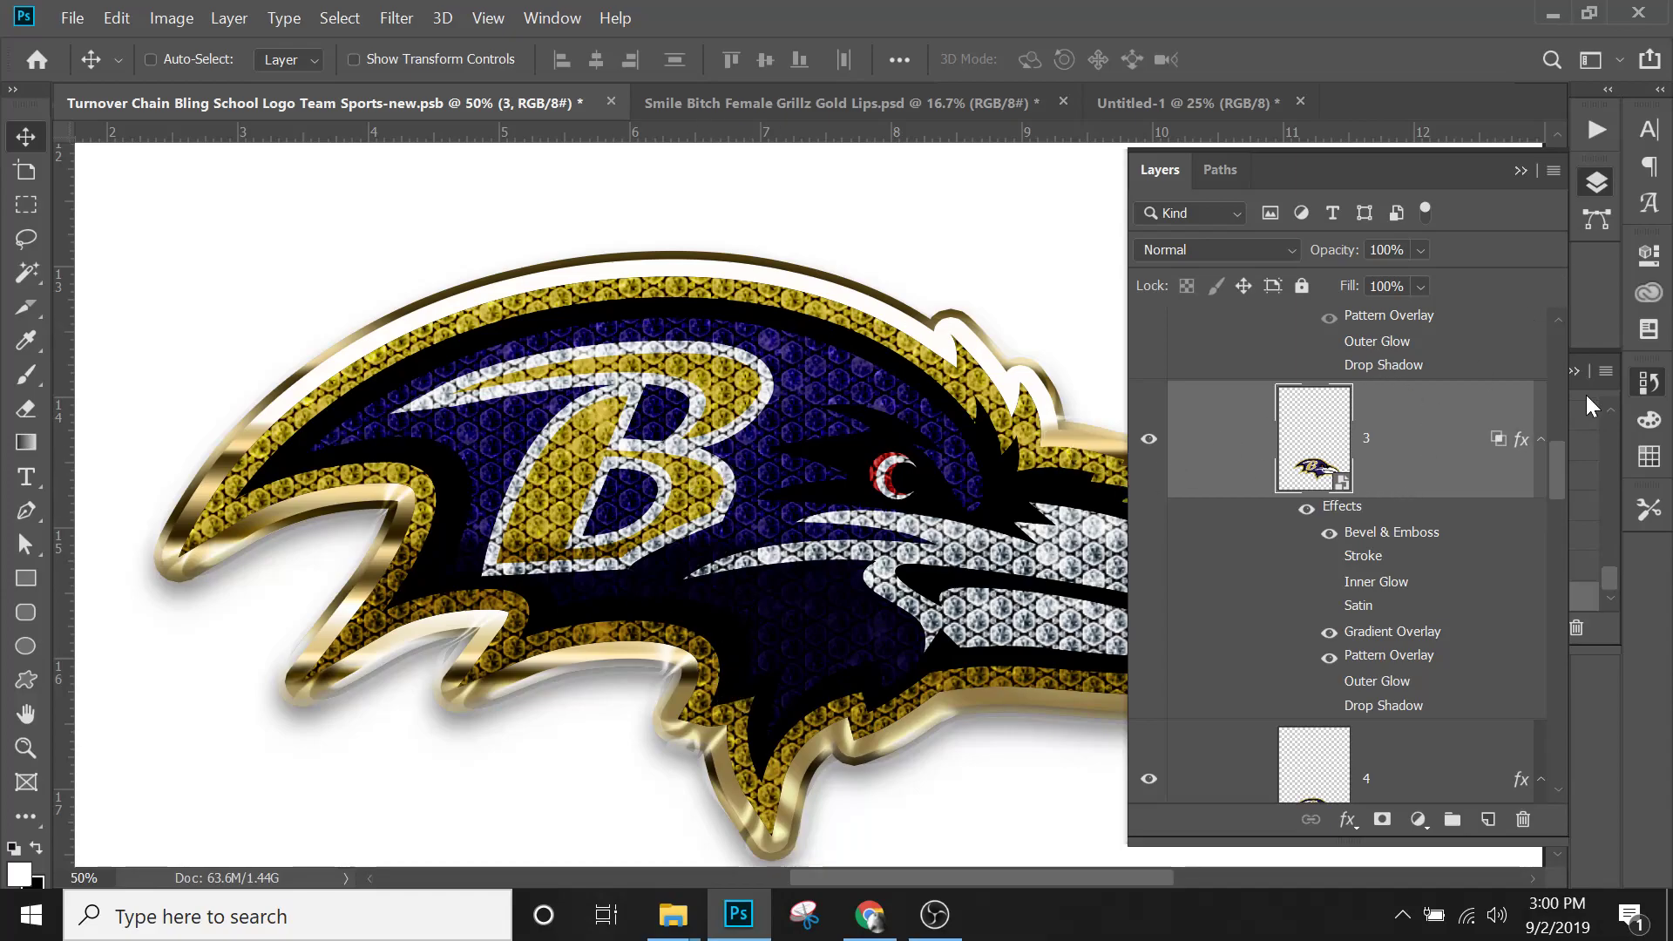
Make the masked layer 2 above layer 3 visible and select it.
mouse_move(1562, 468)
left_mouse_down()
mouse_move(1560, 514)
mouse_move(1570, 453)
left_mouse_up()
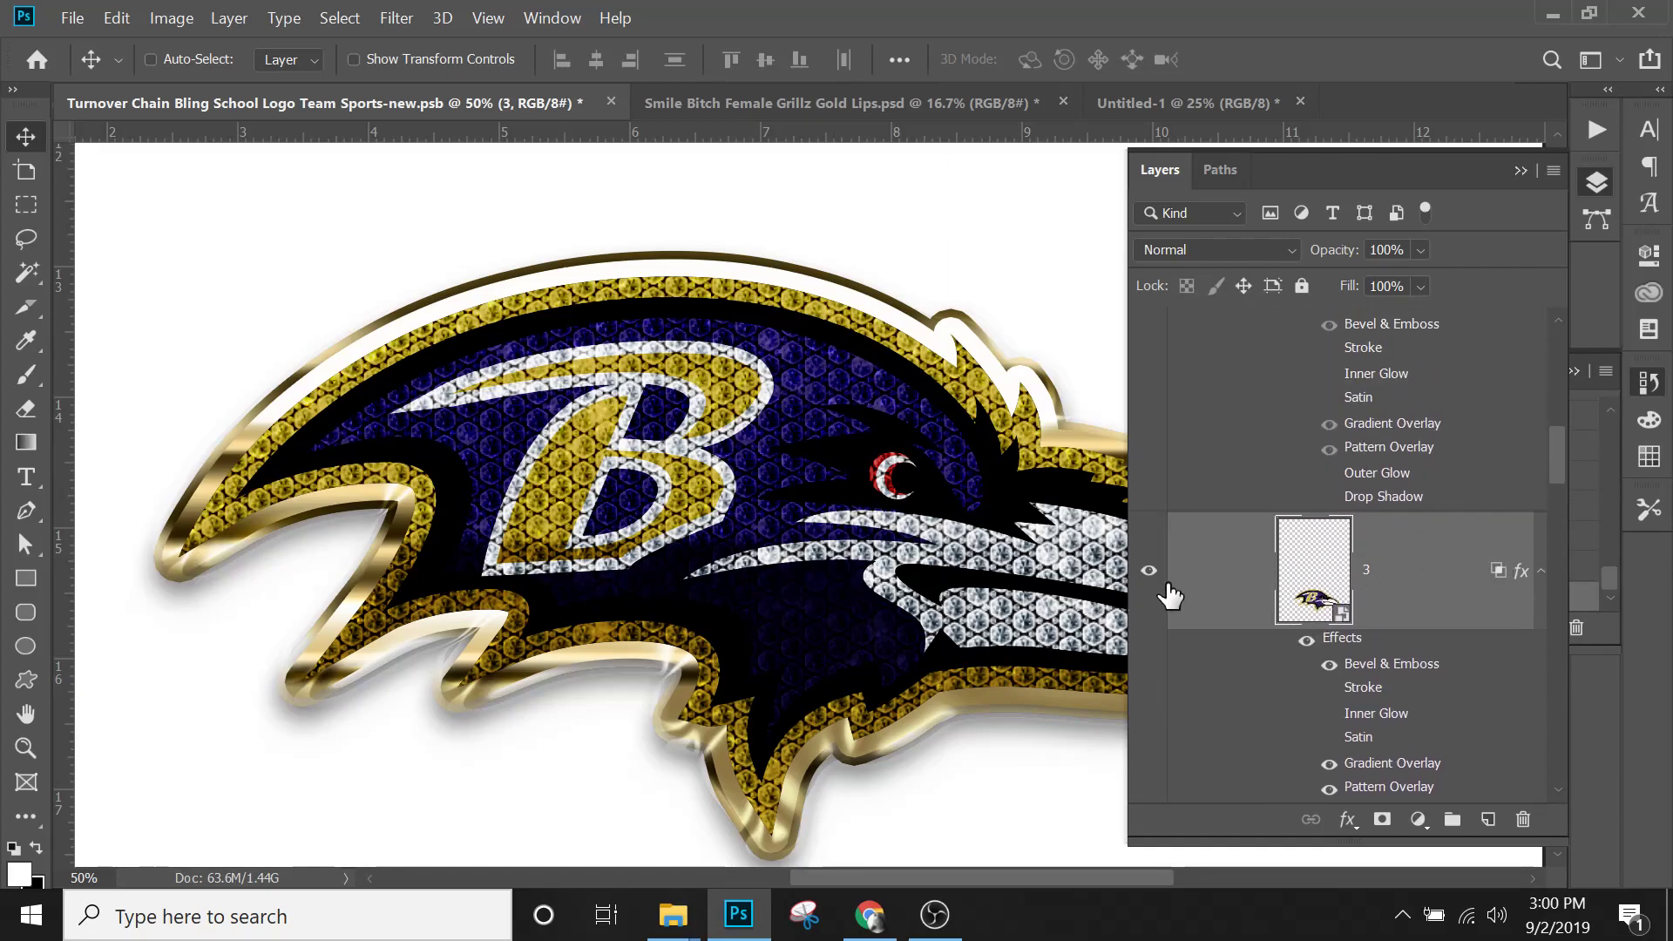
left_click_drag(1561, 467, 1566, 430)
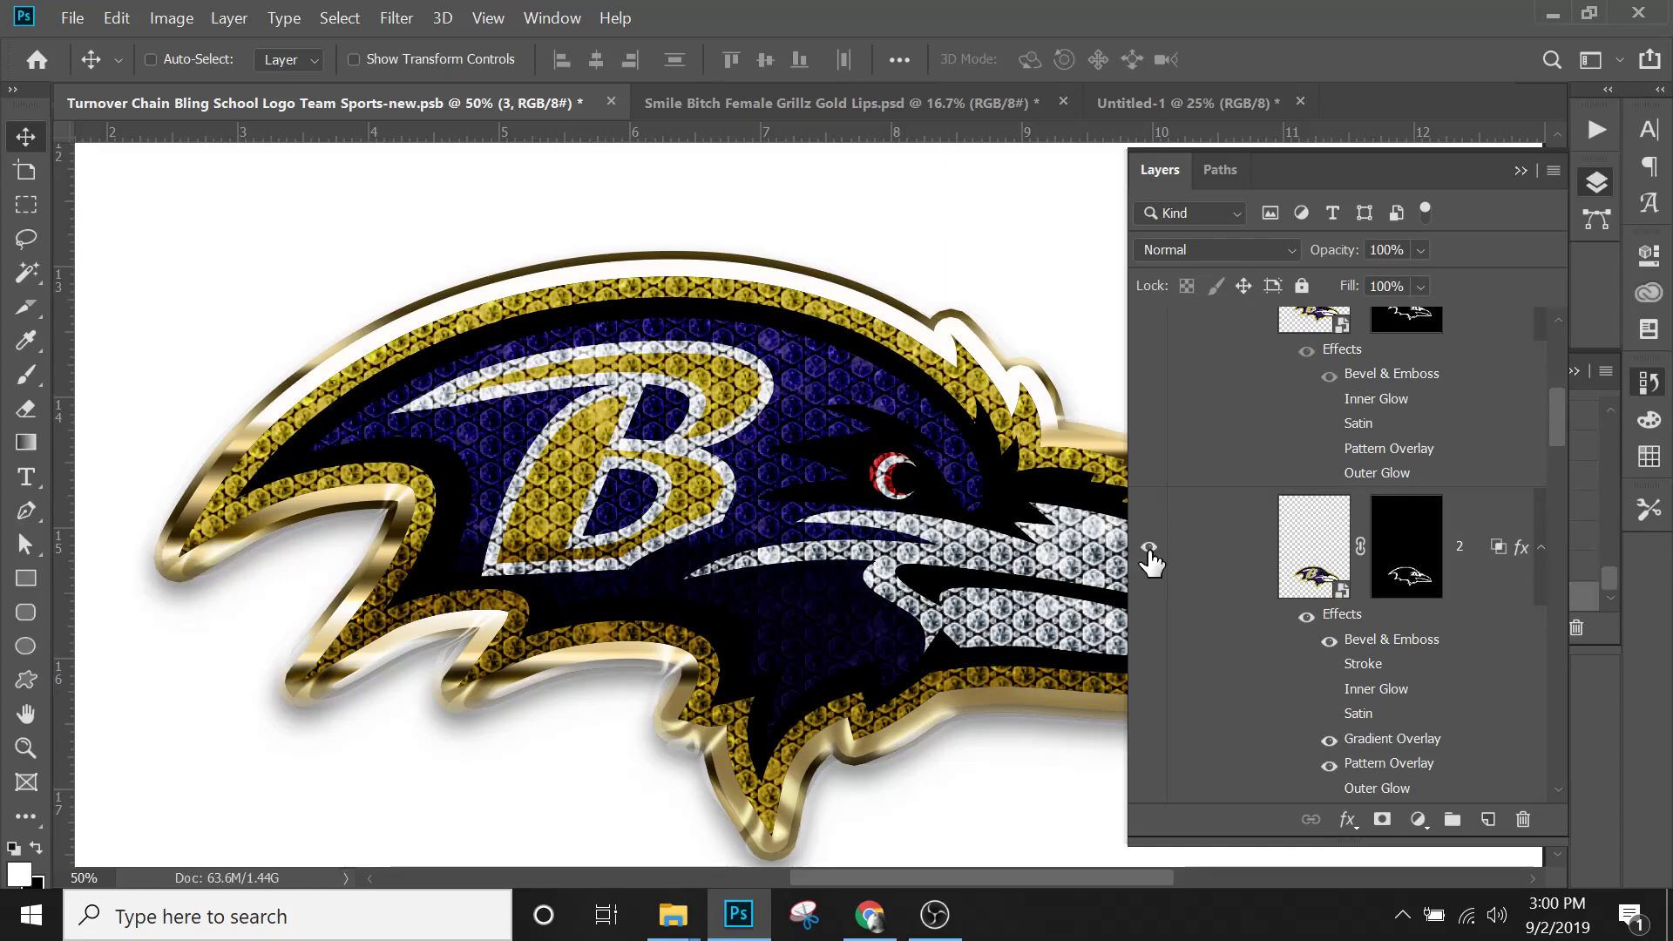
left_click(1150, 549)
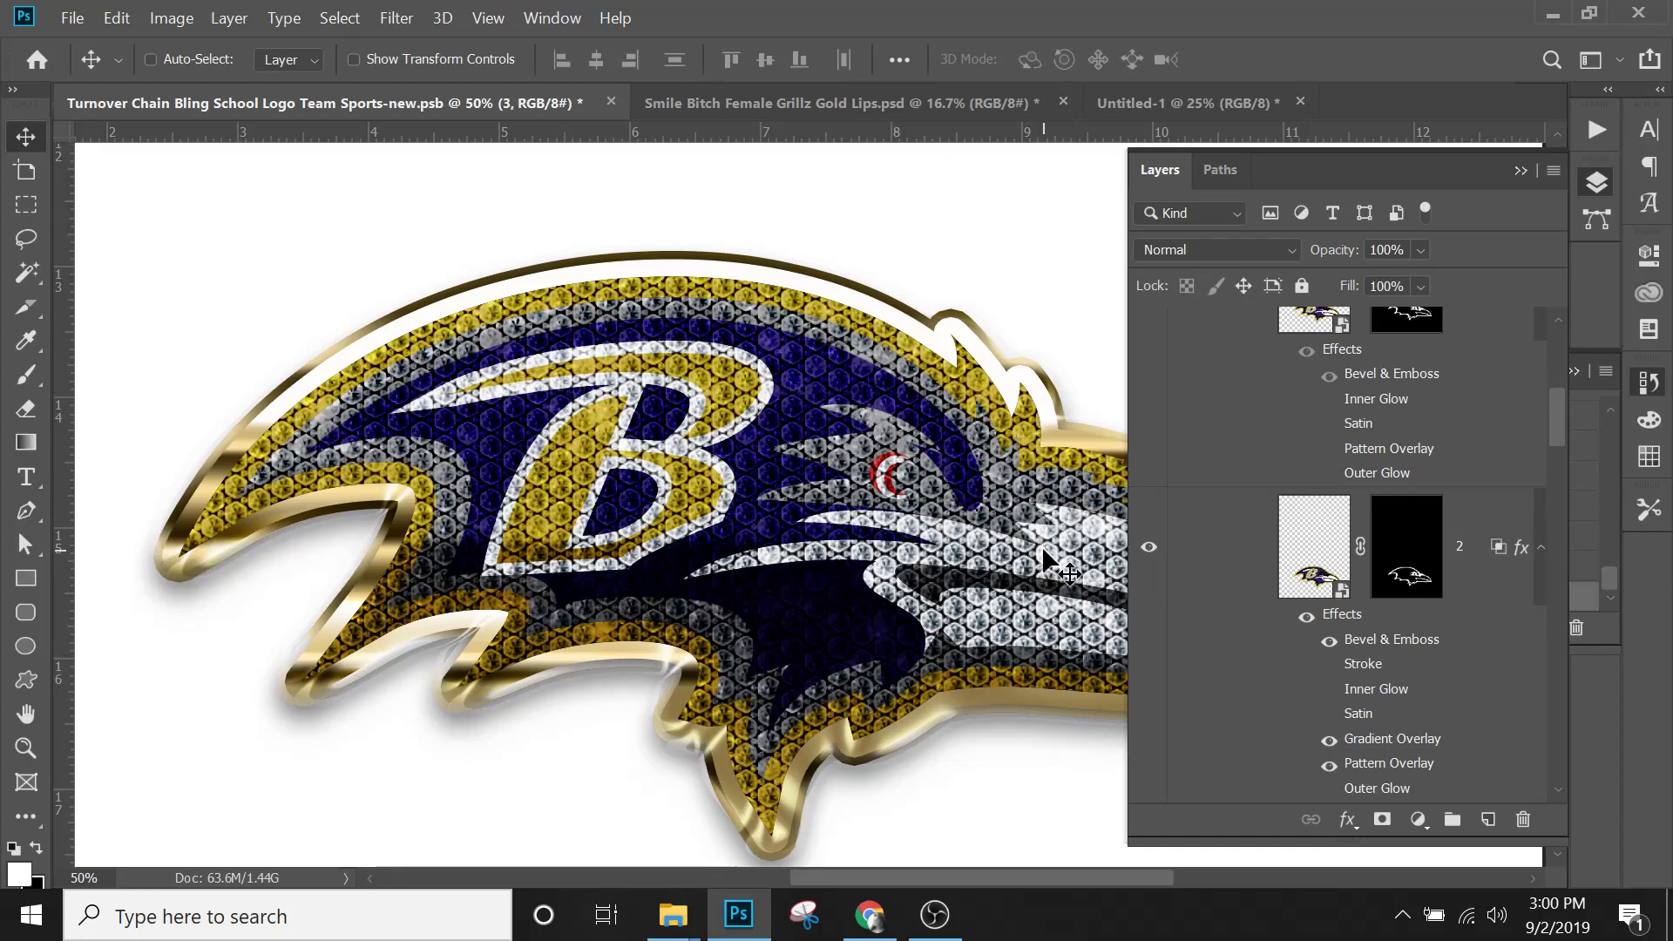
left_click(1386, 743)
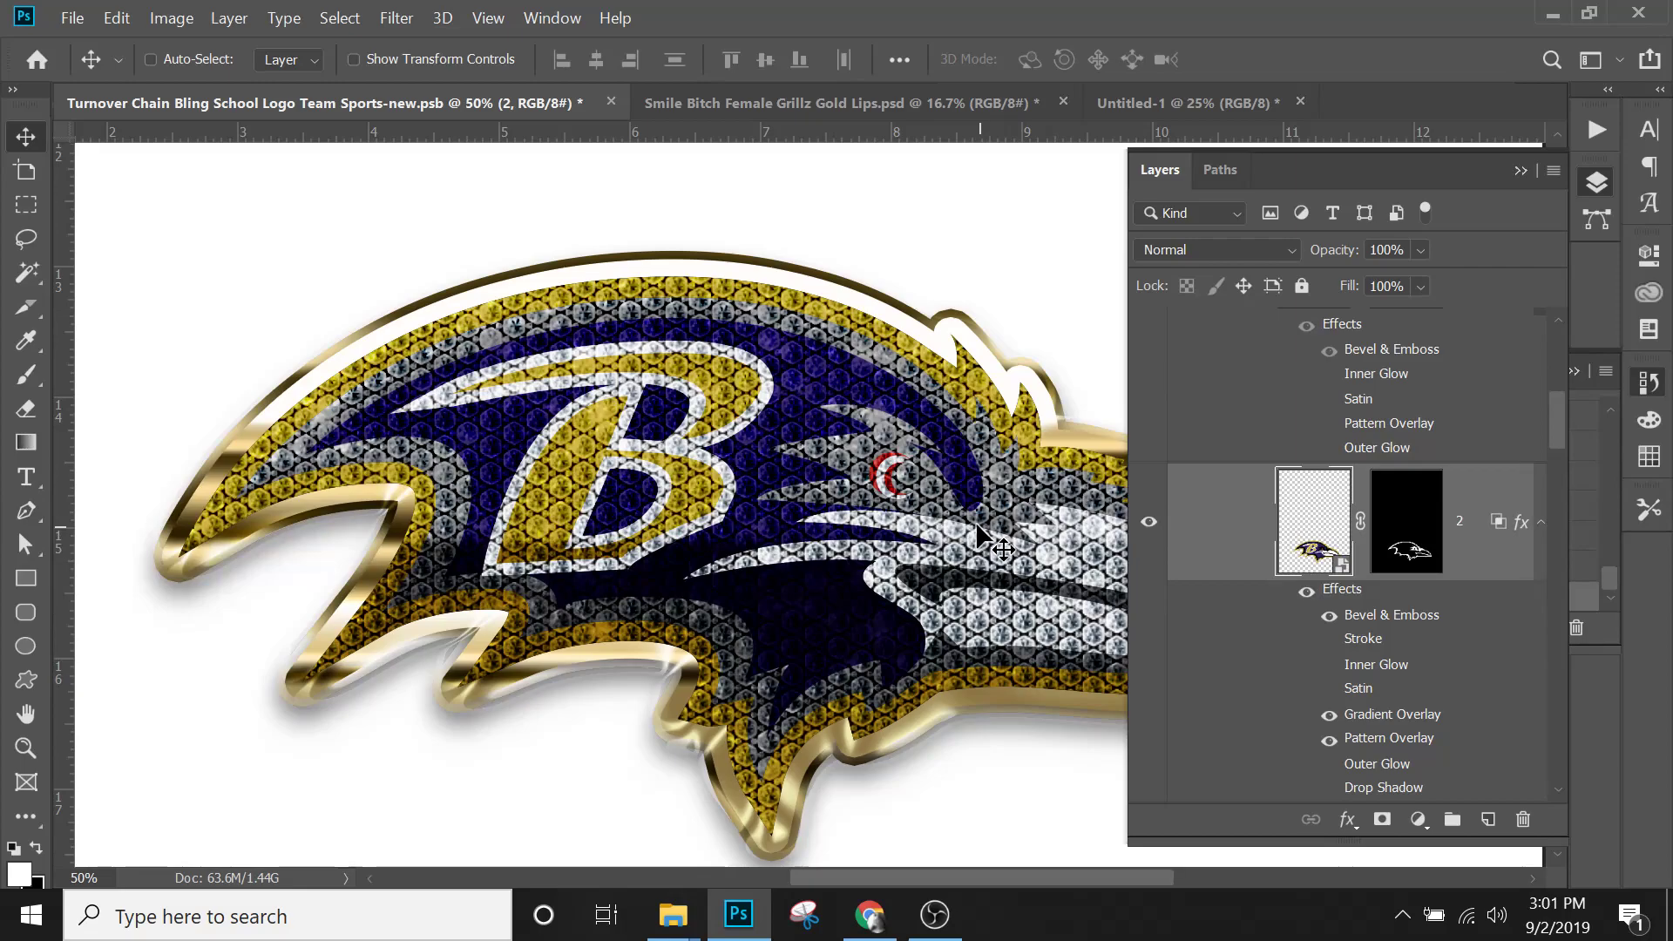
Review layer 2's Gradient Overlay and Pattern Overlay settings in its layer styles, and close them without changes.
double_click(1350, 600)
left_click_drag(1143, 181, 1347, 166)
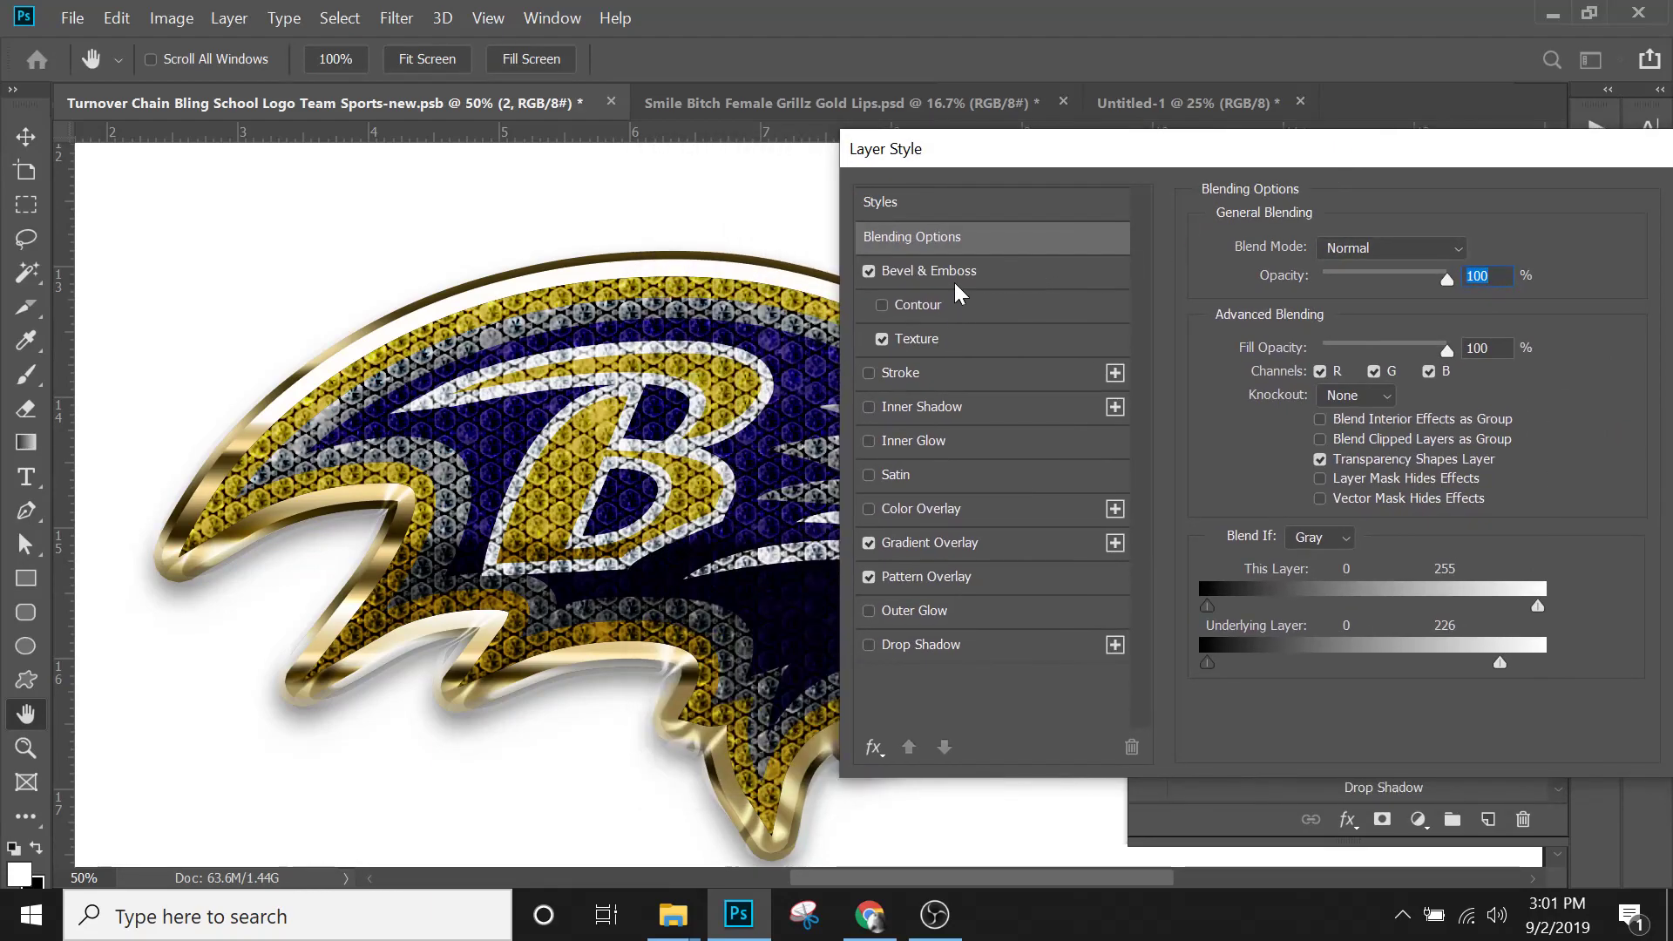
left_click(954, 540)
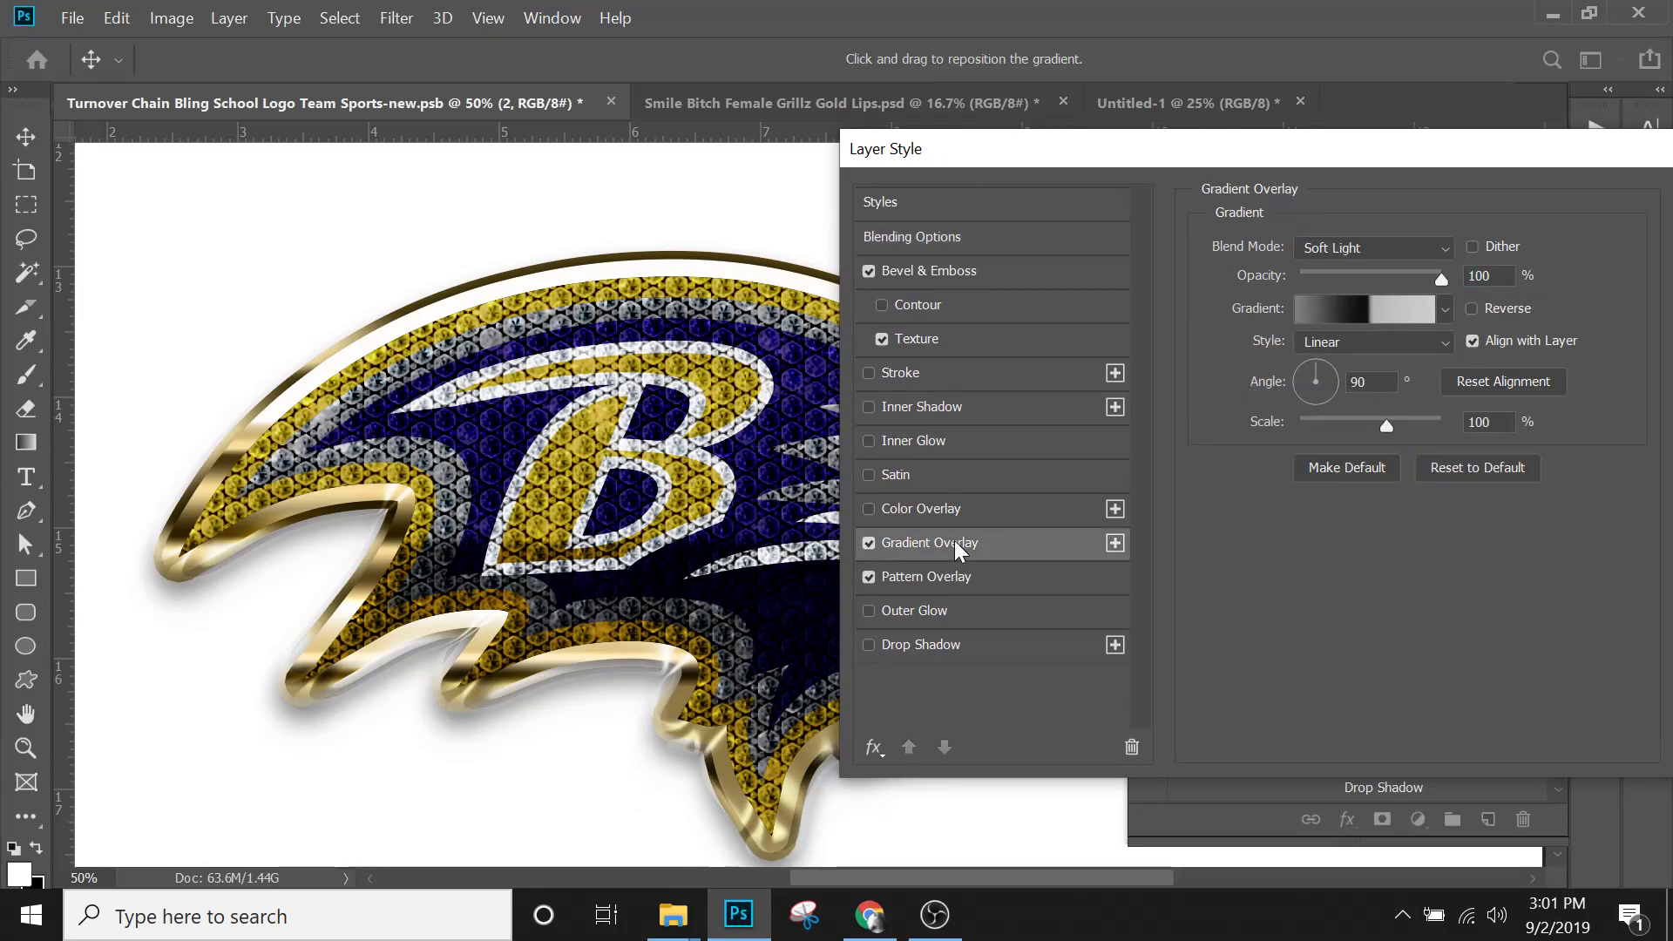
left_click(933, 579)
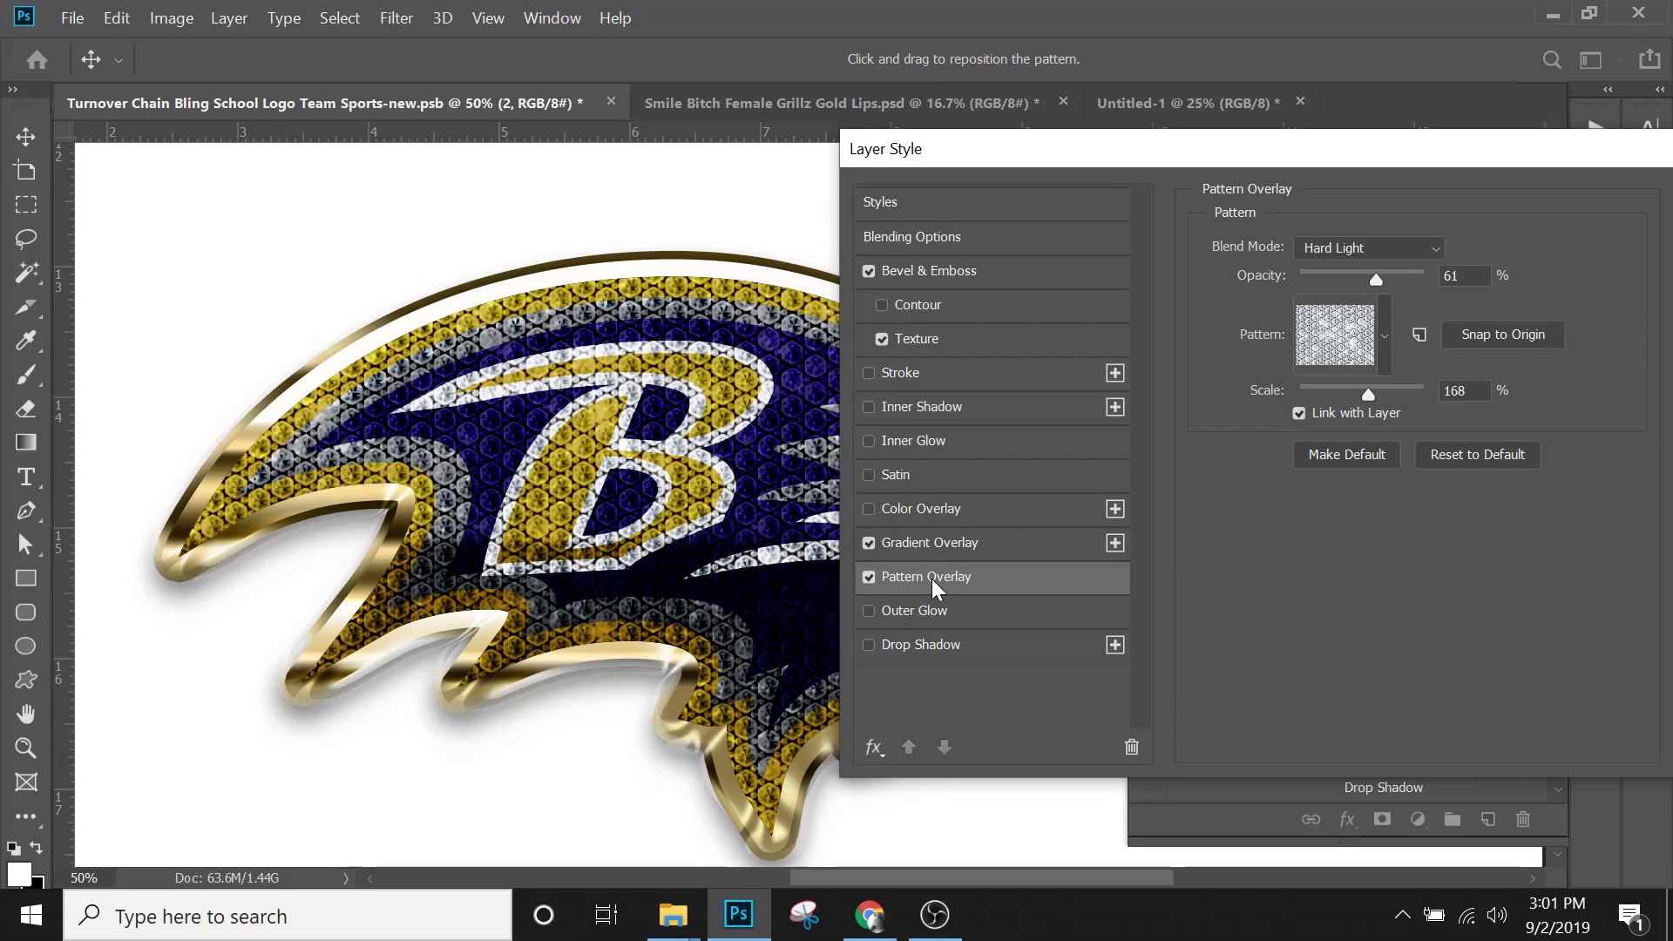
left_click_drag(1343, 152, 1112, 154)
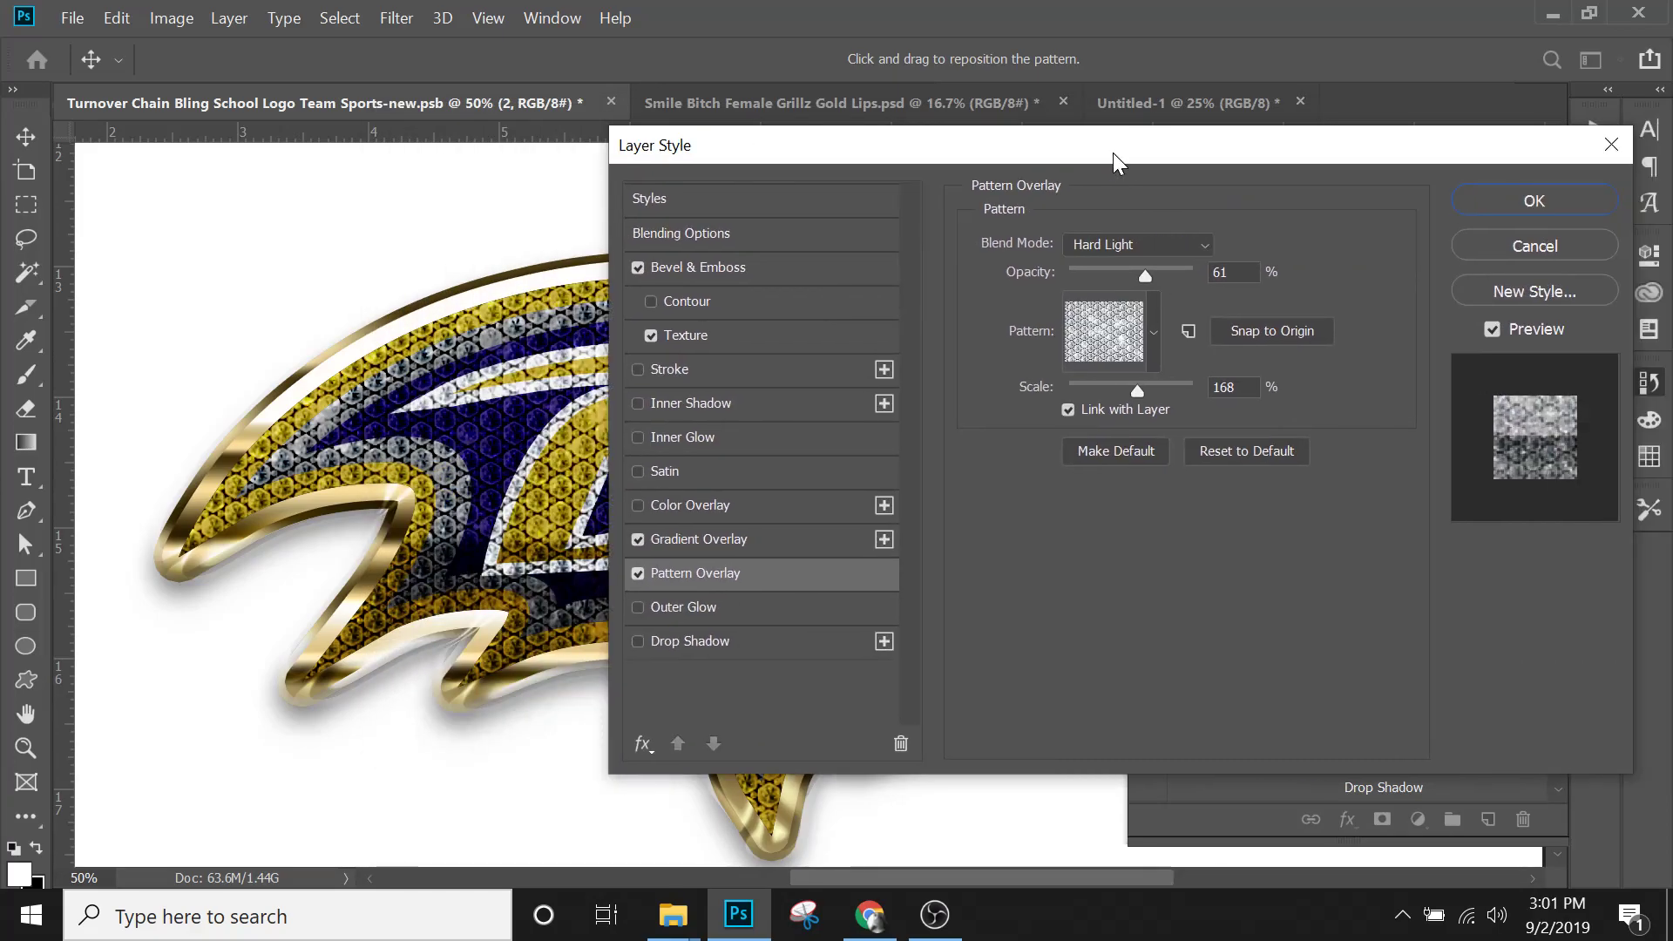
left_click(1492, 198)
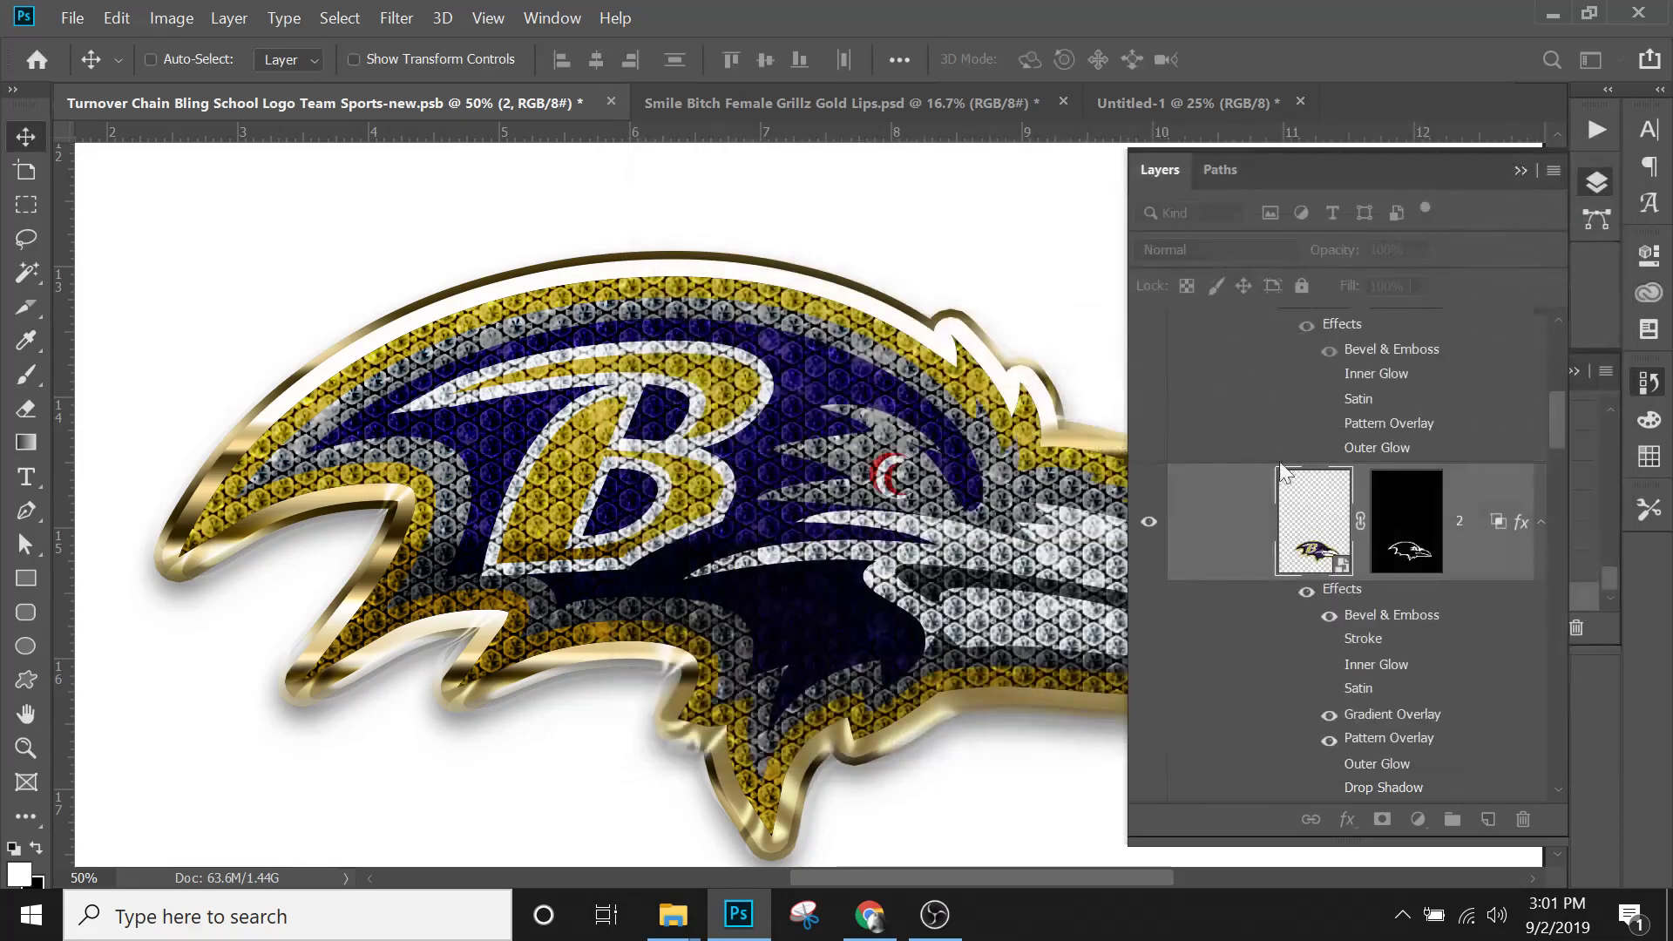
Check the blend mode, opacity and scale of layer 3's Pattern Overlay for comparison with layer 2, leaving them unchanged.
scroll(1439, 549, "down", 5)
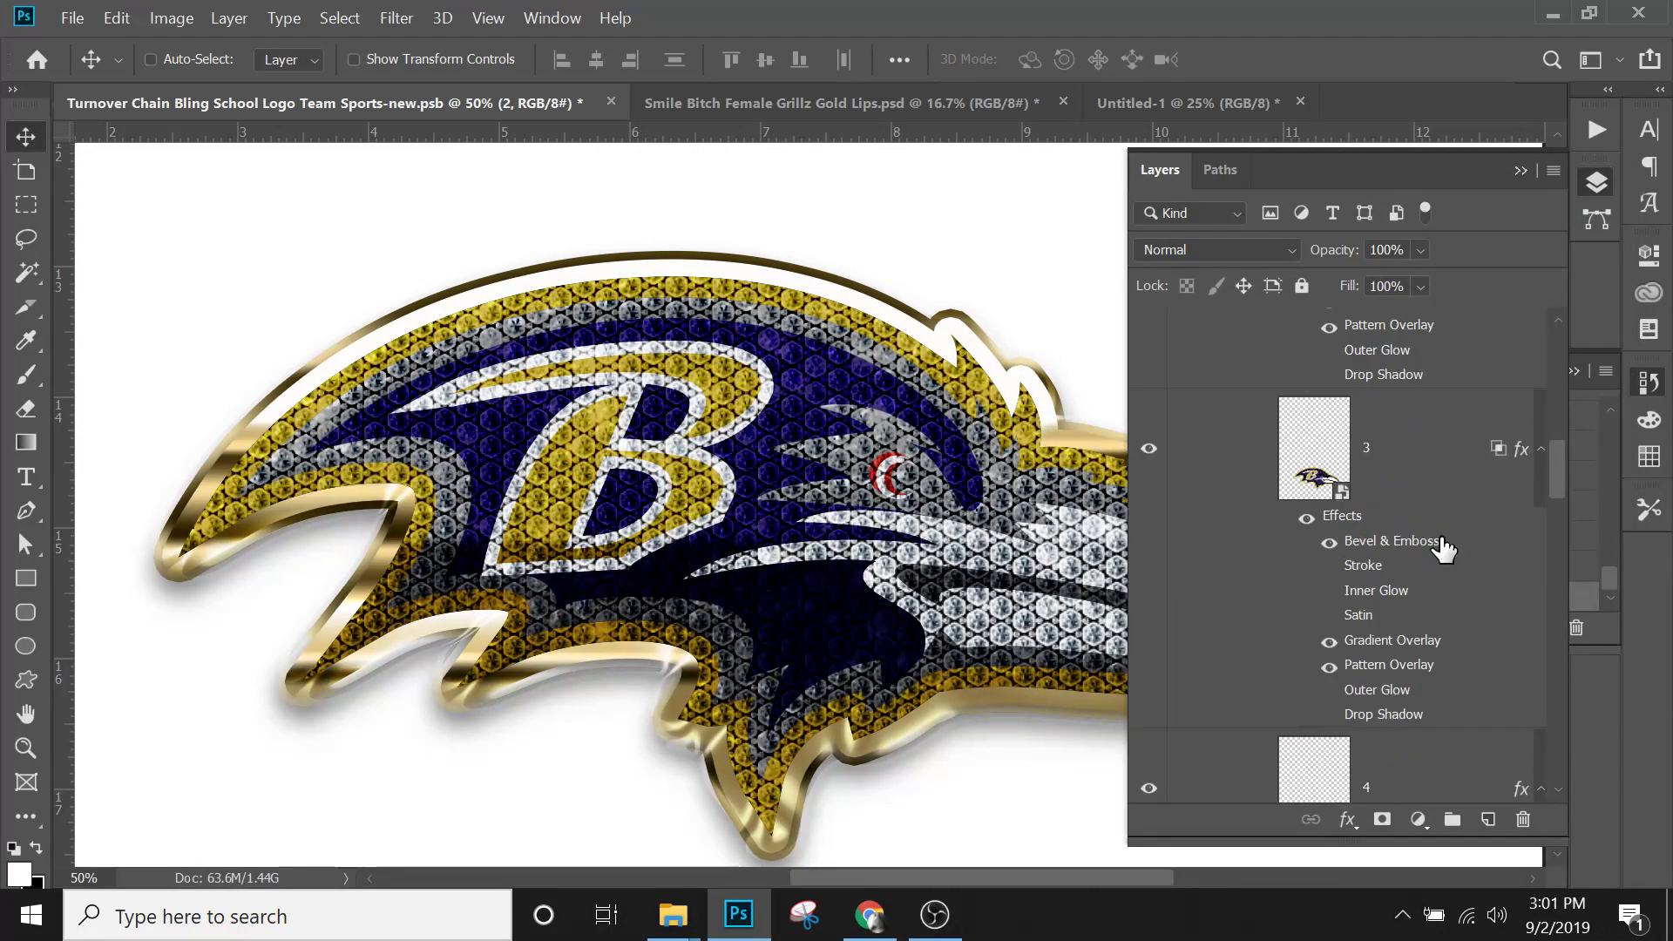
left_click(1375, 465)
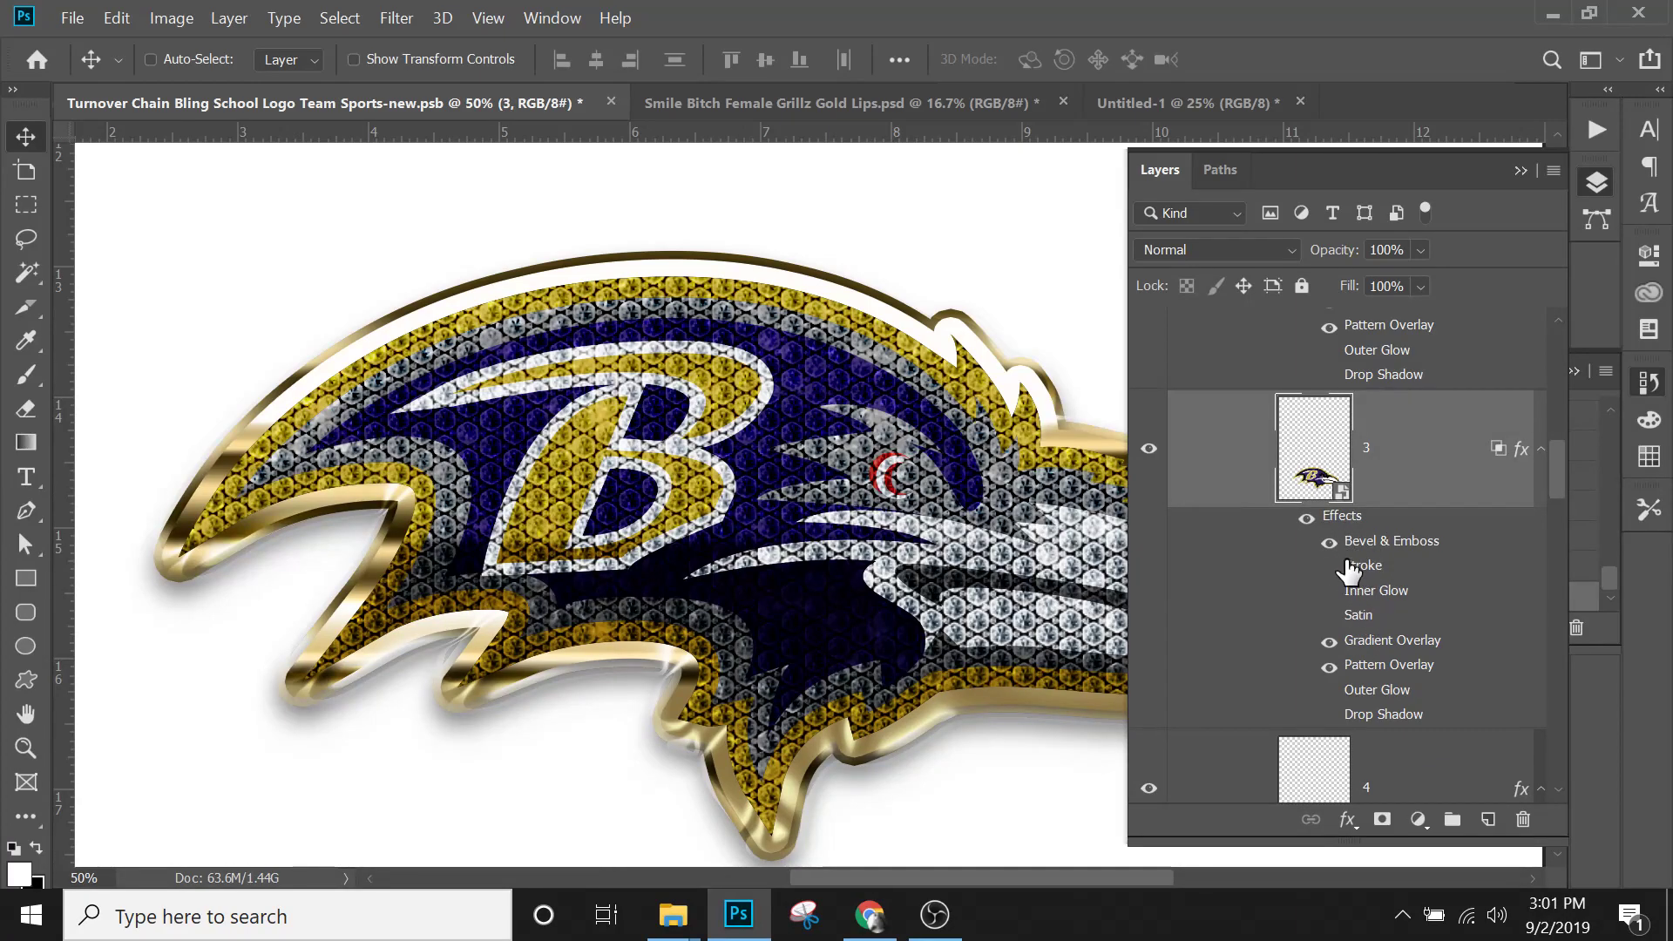
double_click(1368, 678)
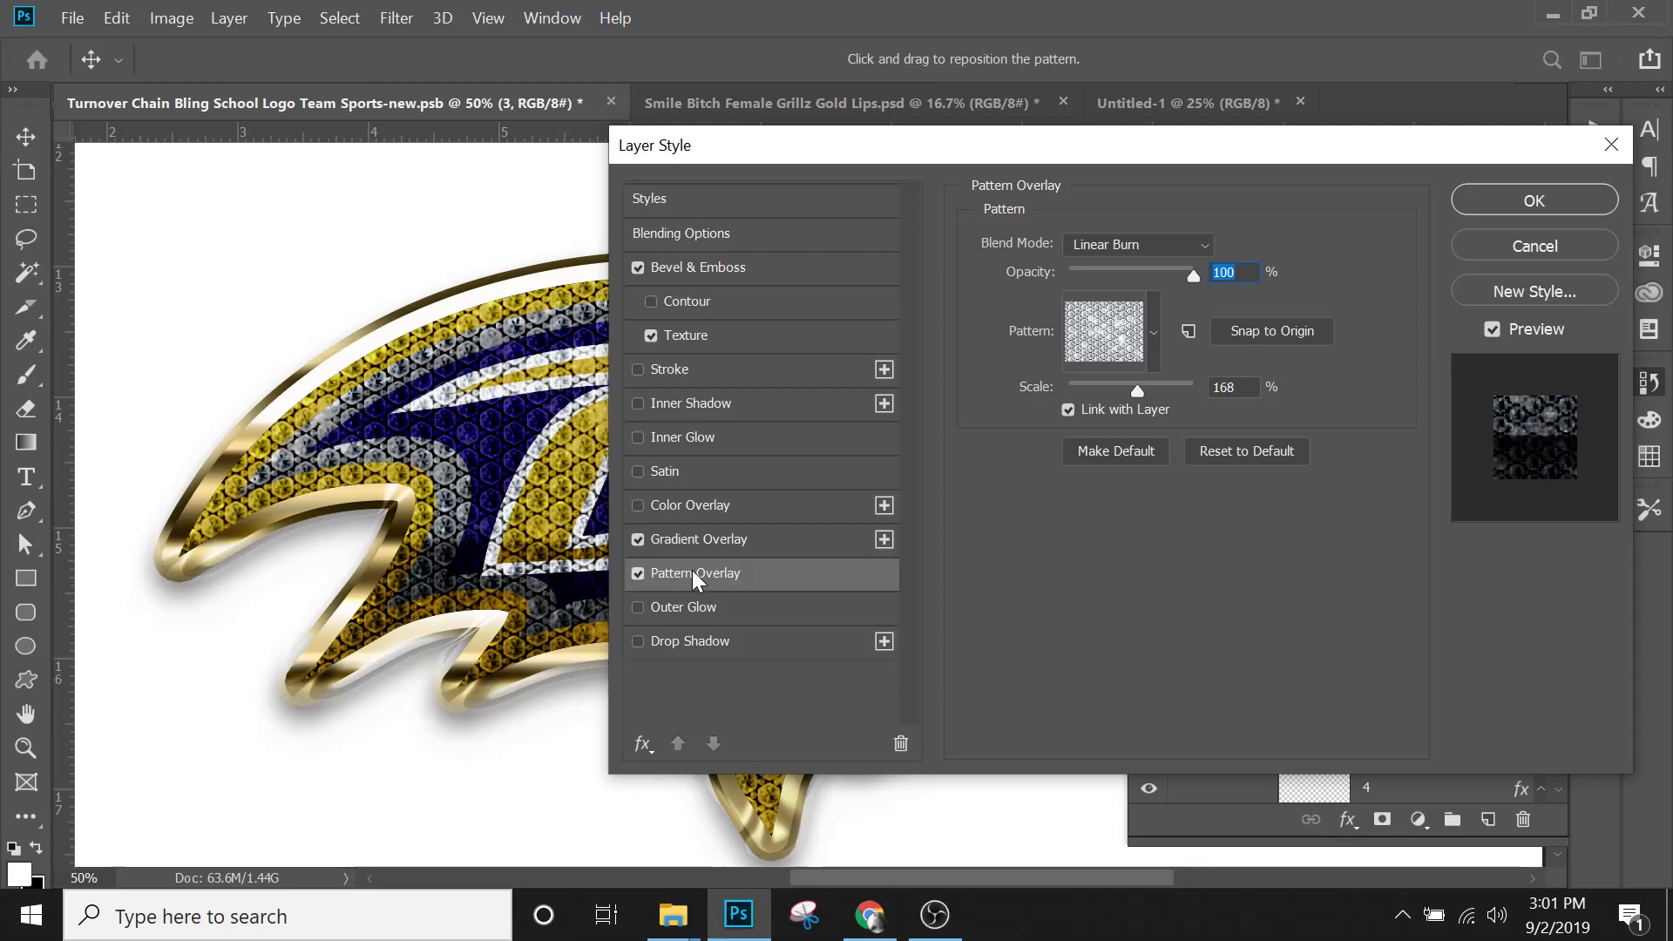
left_click_drag(1038, 144, 1321, 154)
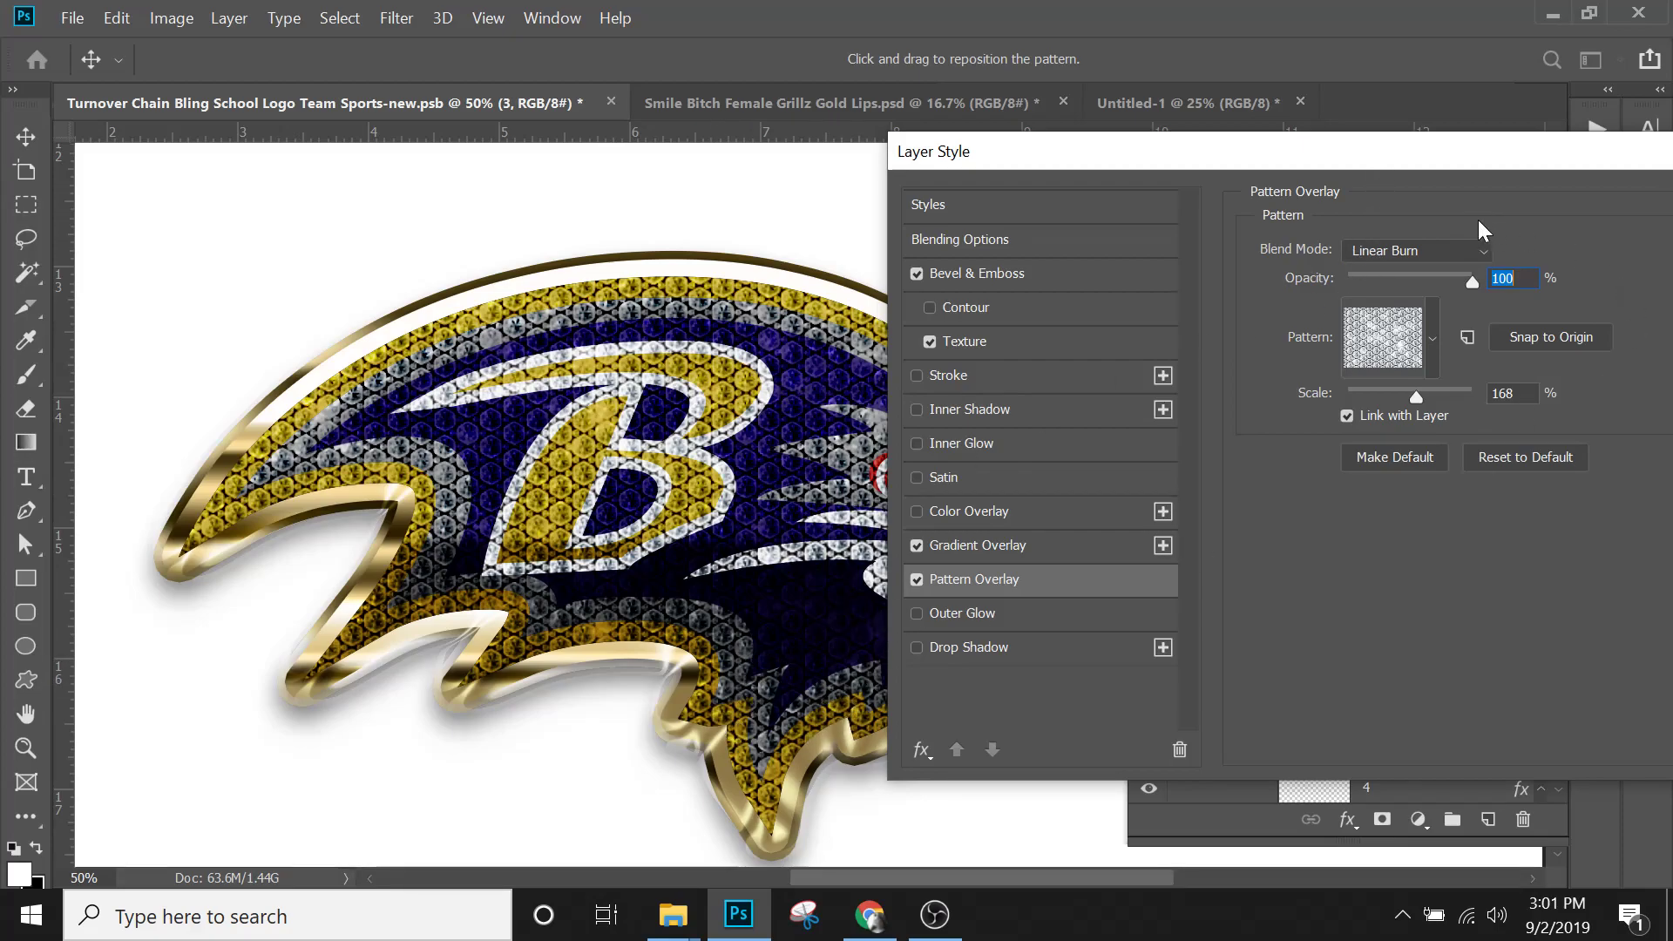
left_click_drag(714, 145, 879, 159)
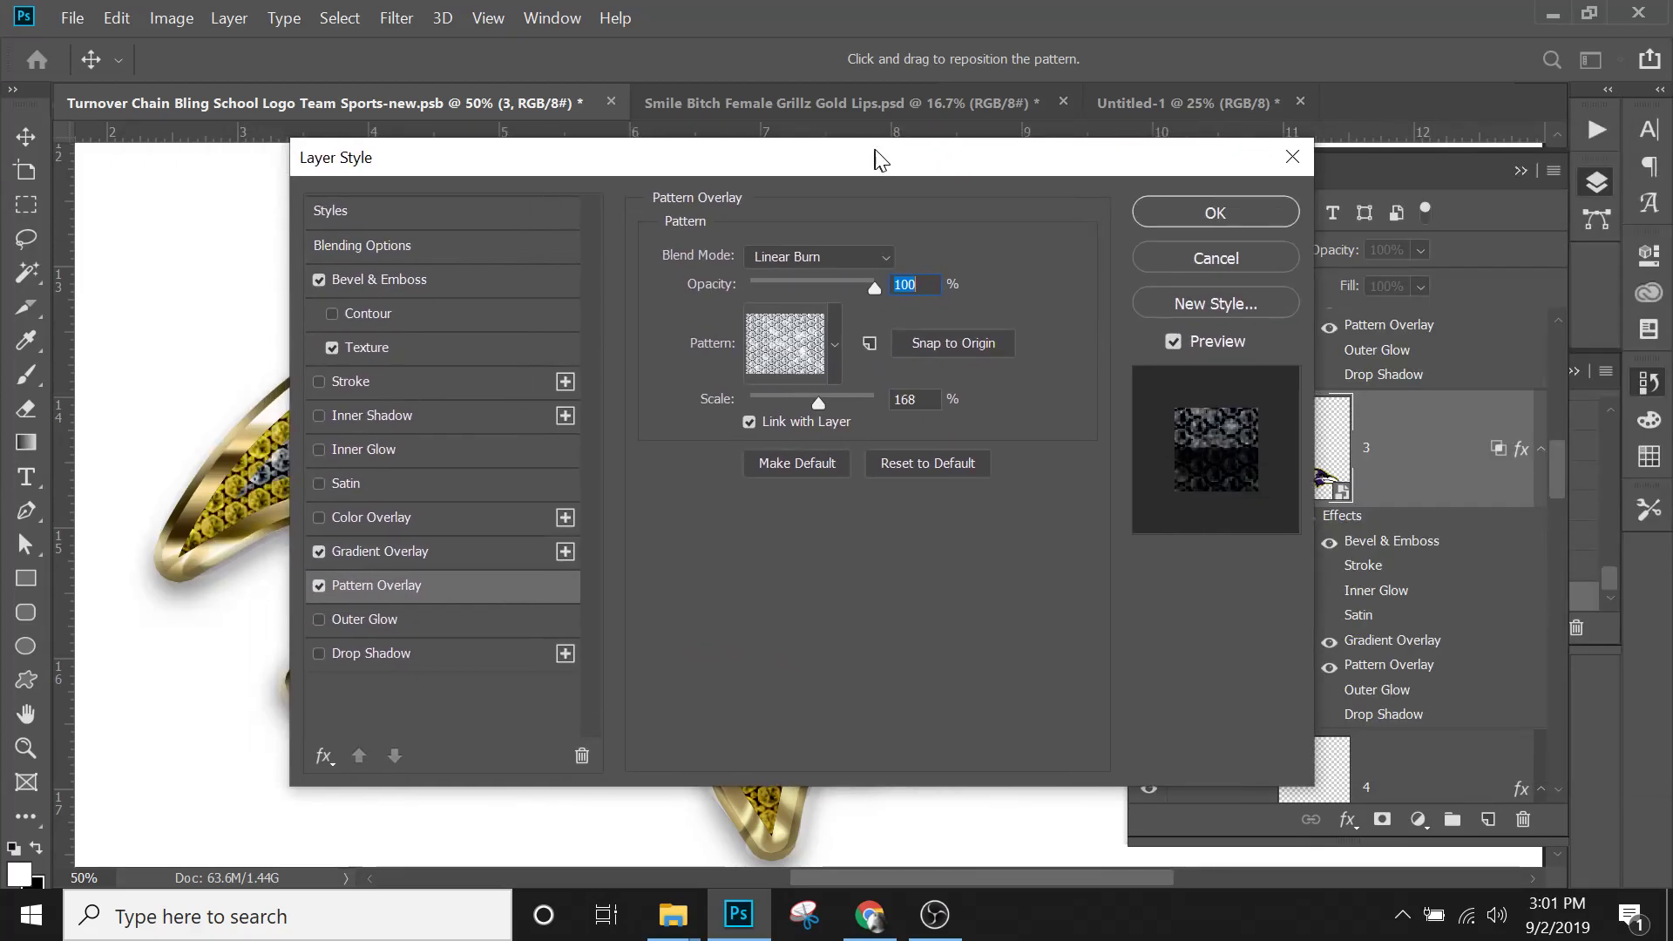
left_click(1184, 213)
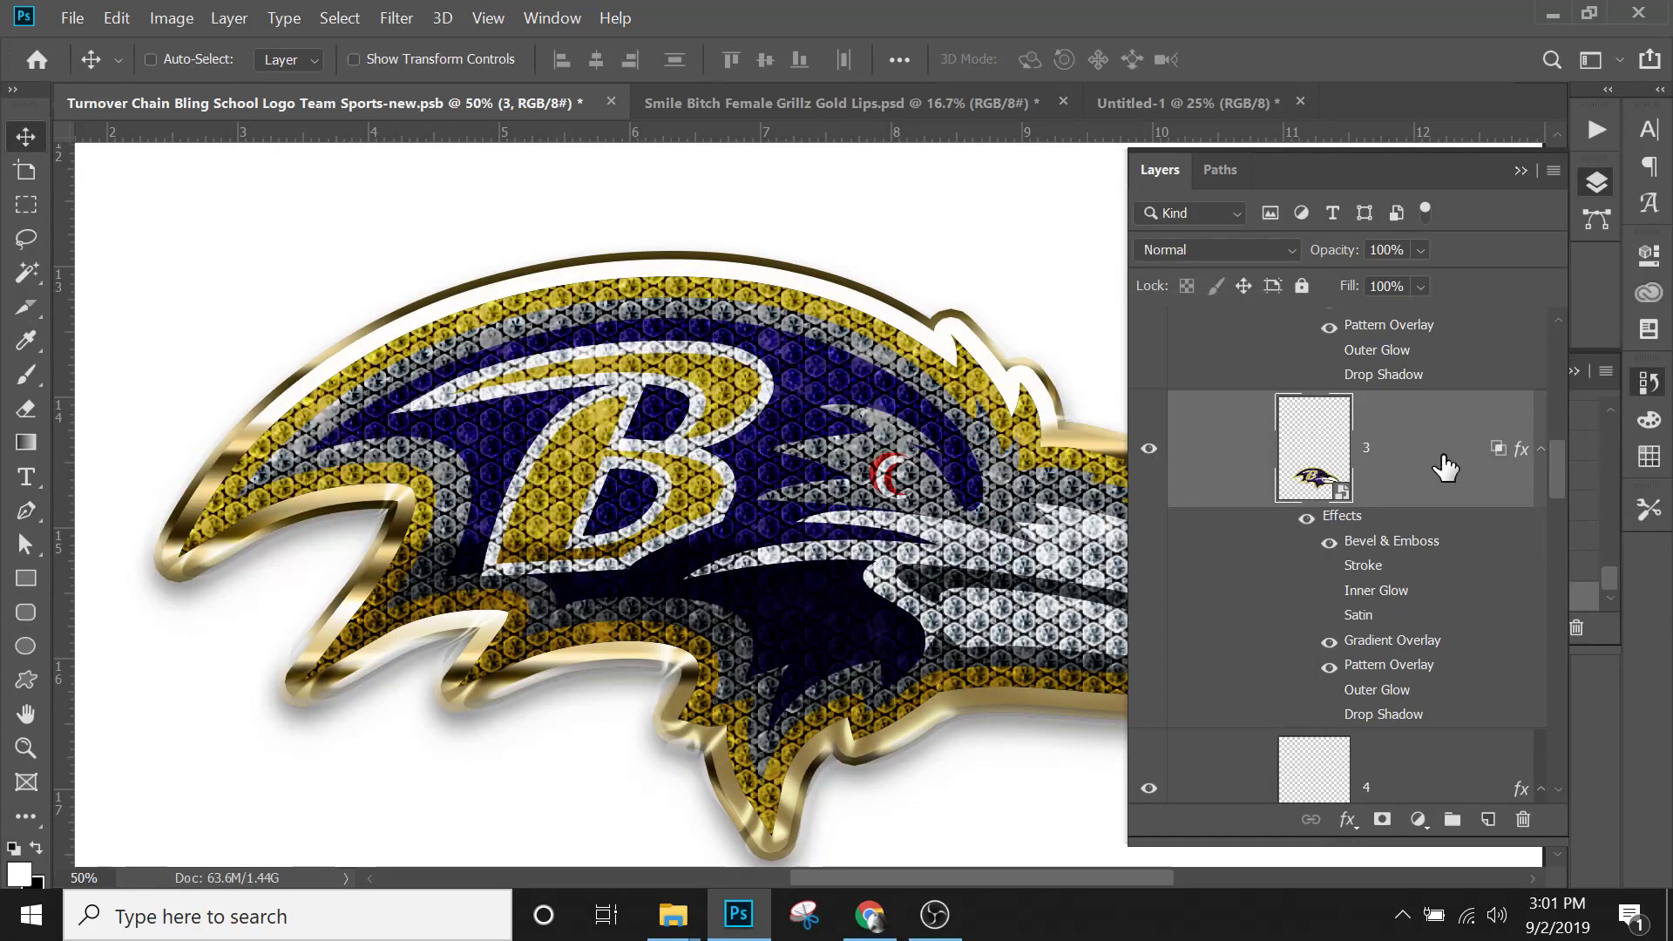
Review the blend mode, opacity and scale of layer 2's Pattern Overlay, and close its layer styles without changes.
scroll(1443, 468, "up", 5)
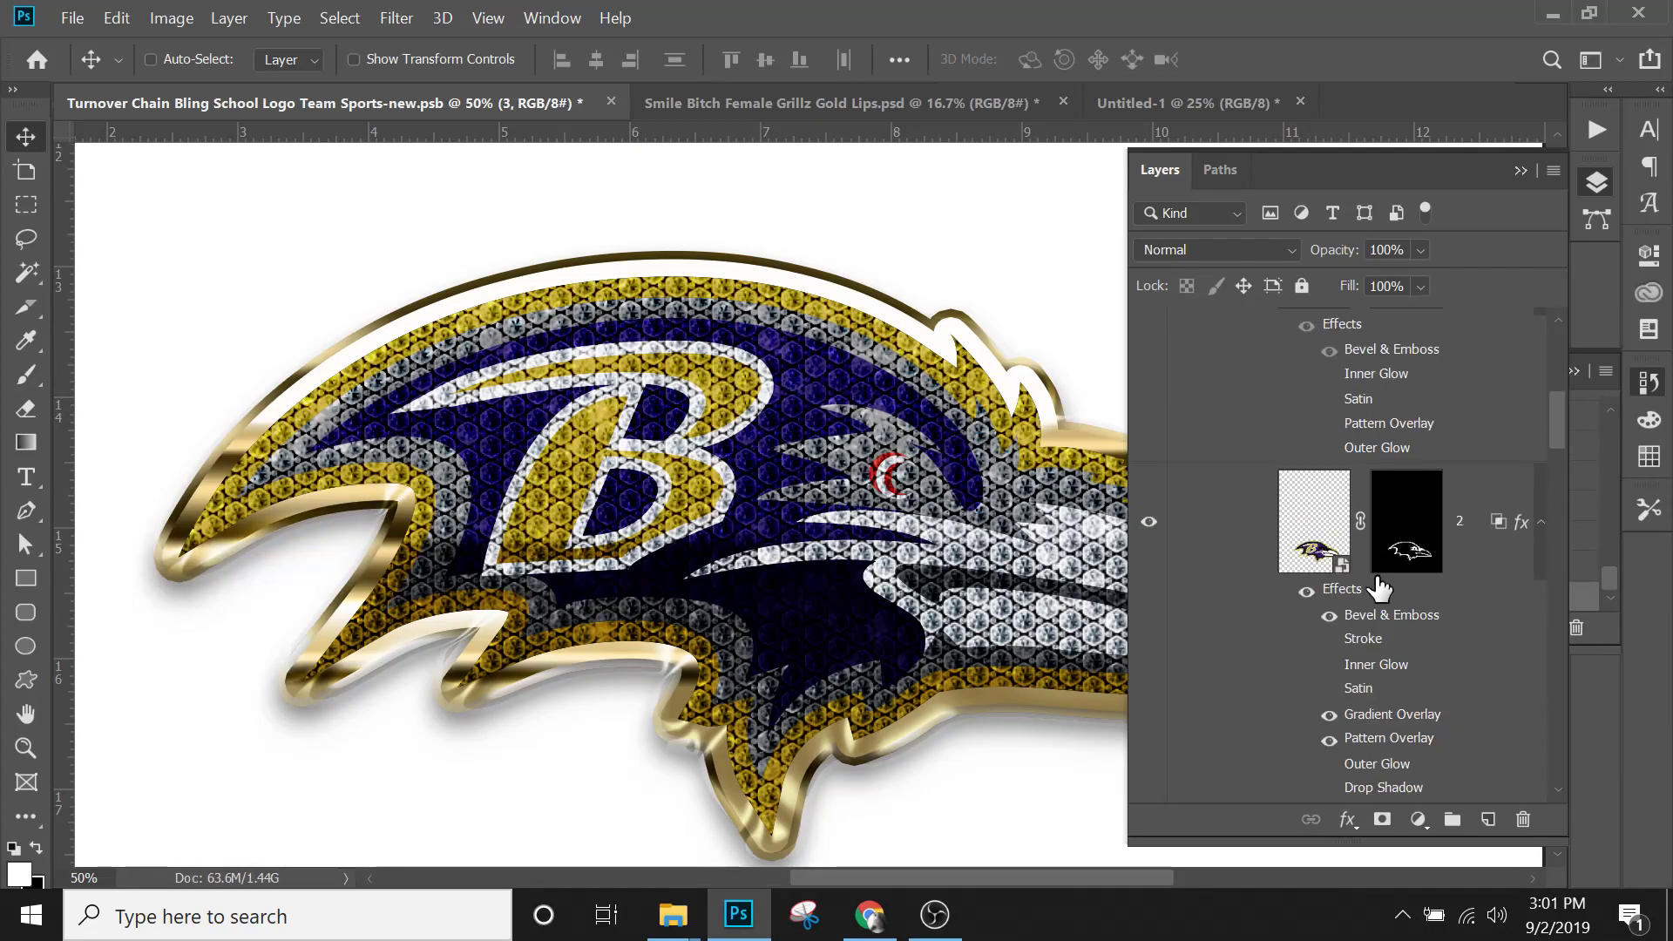
left_click(1377, 746)
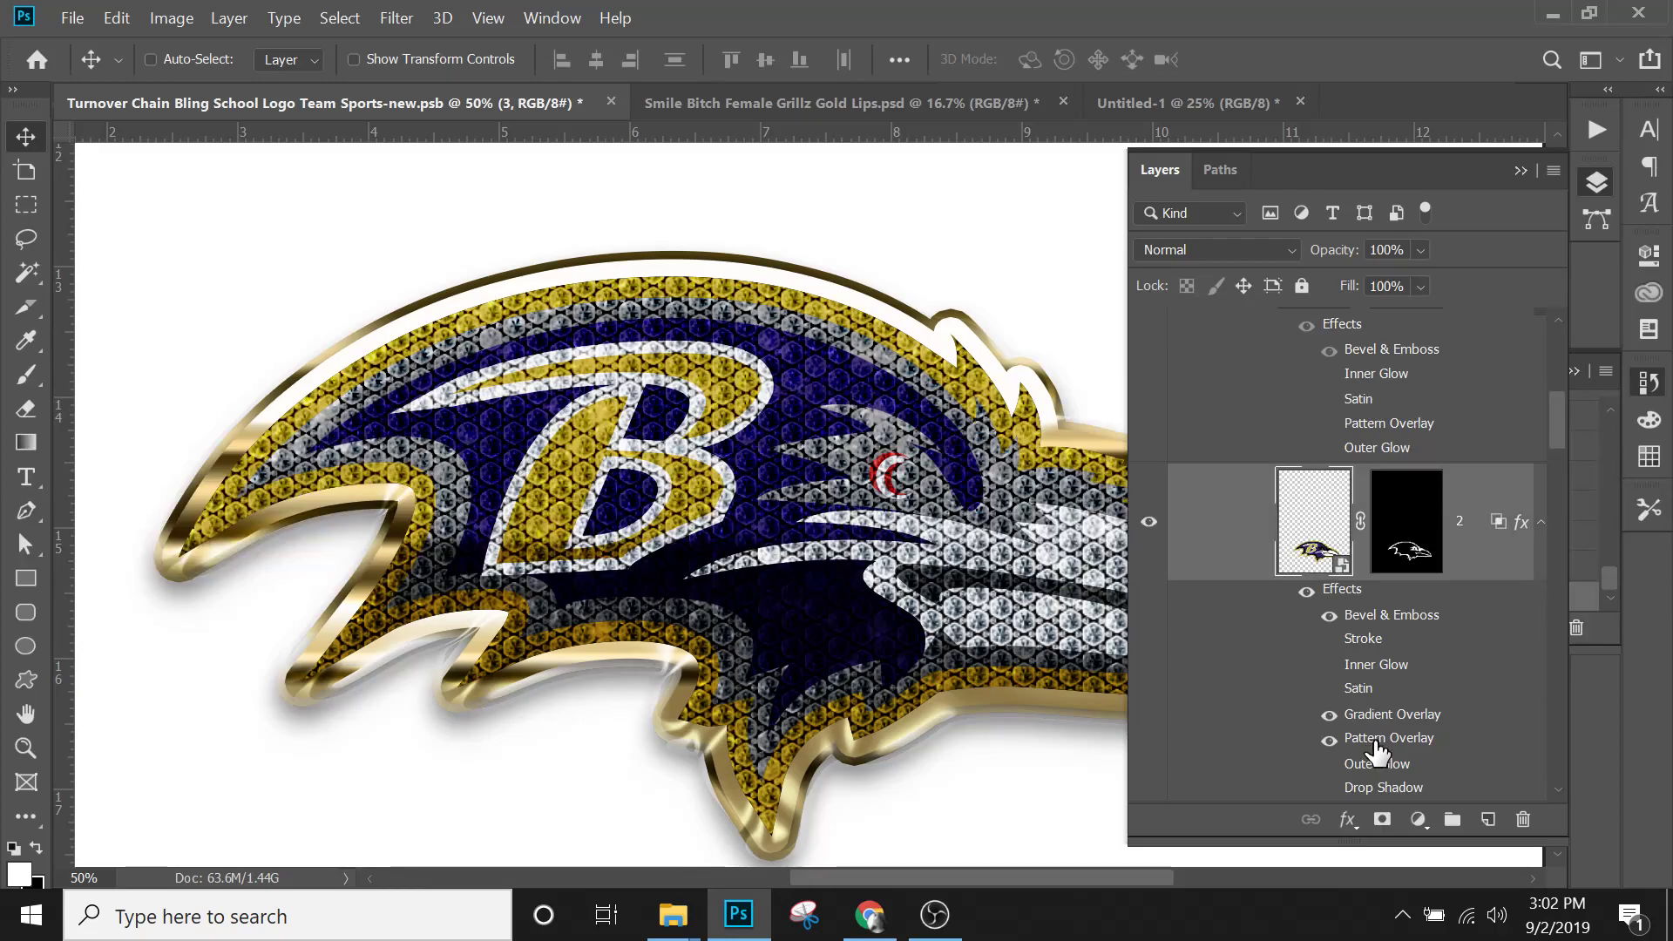
double_click(1377, 743)
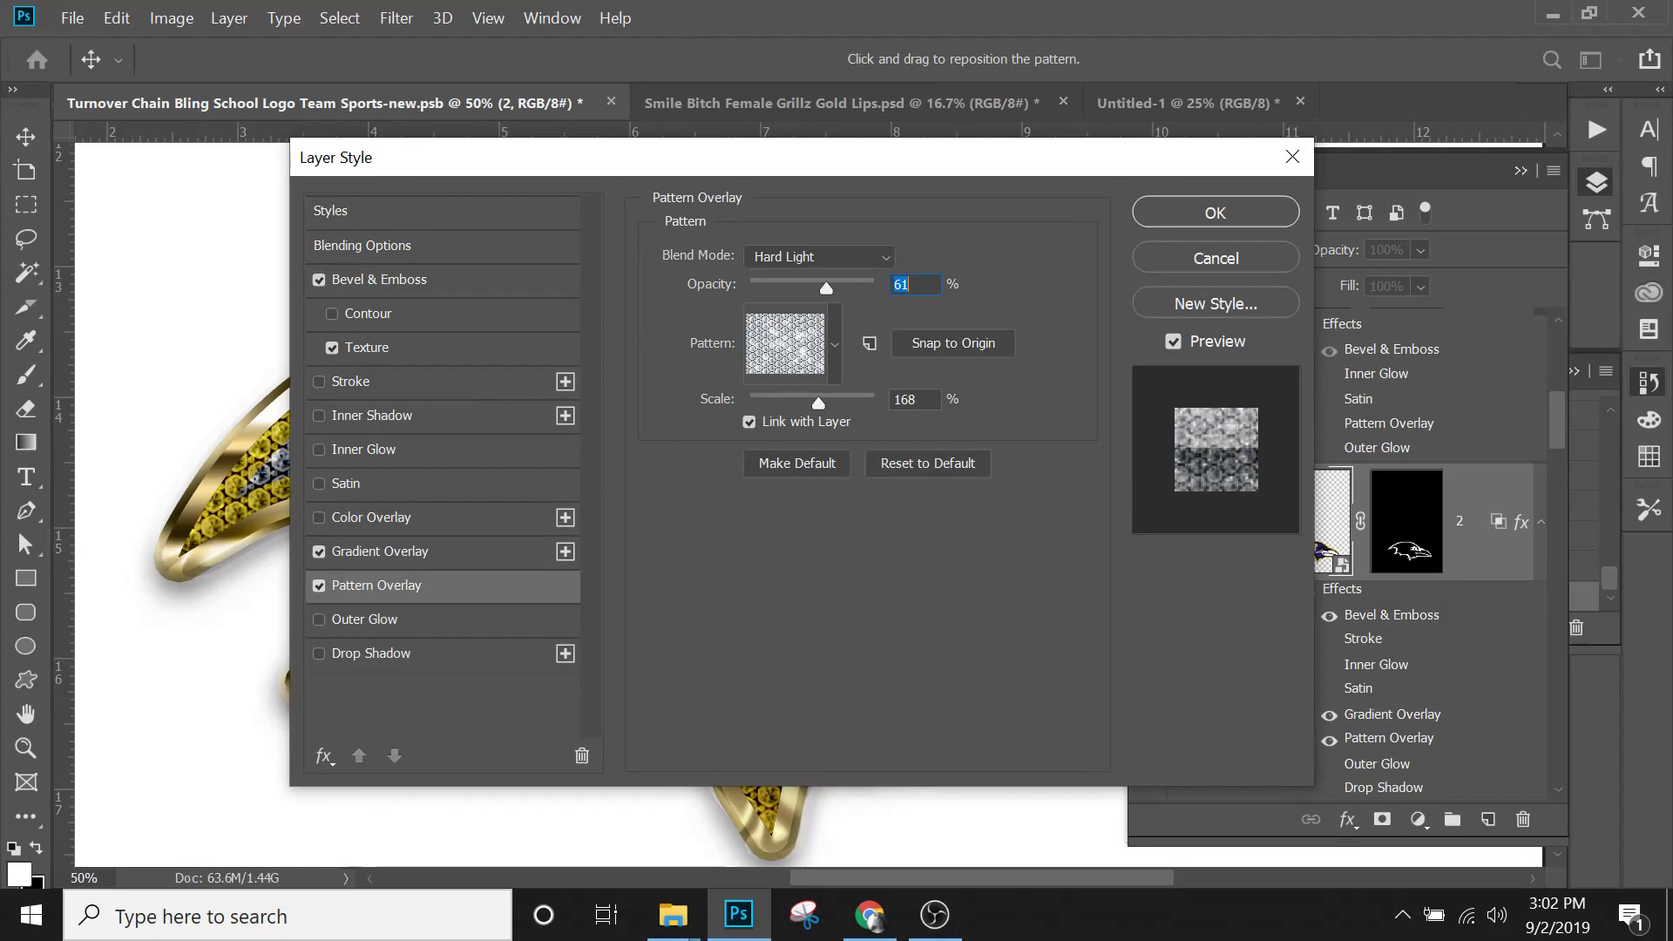
left_click_drag(872, 160, 1372, 148)
left_click(1396, 245)
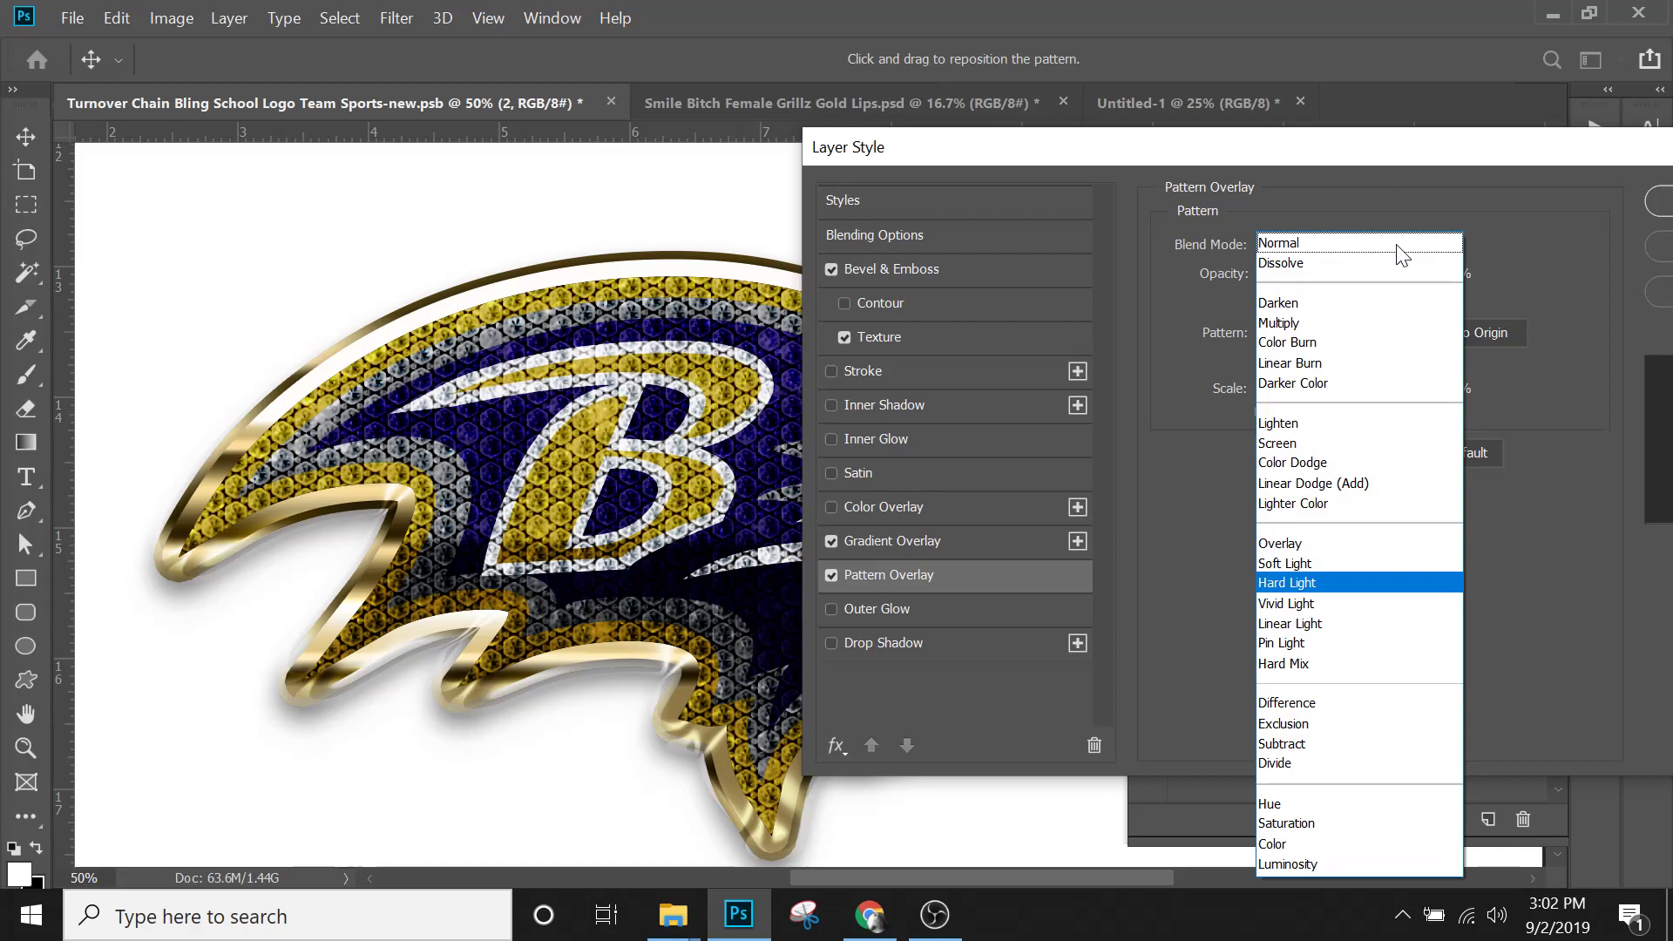
left_click(1269, 207)
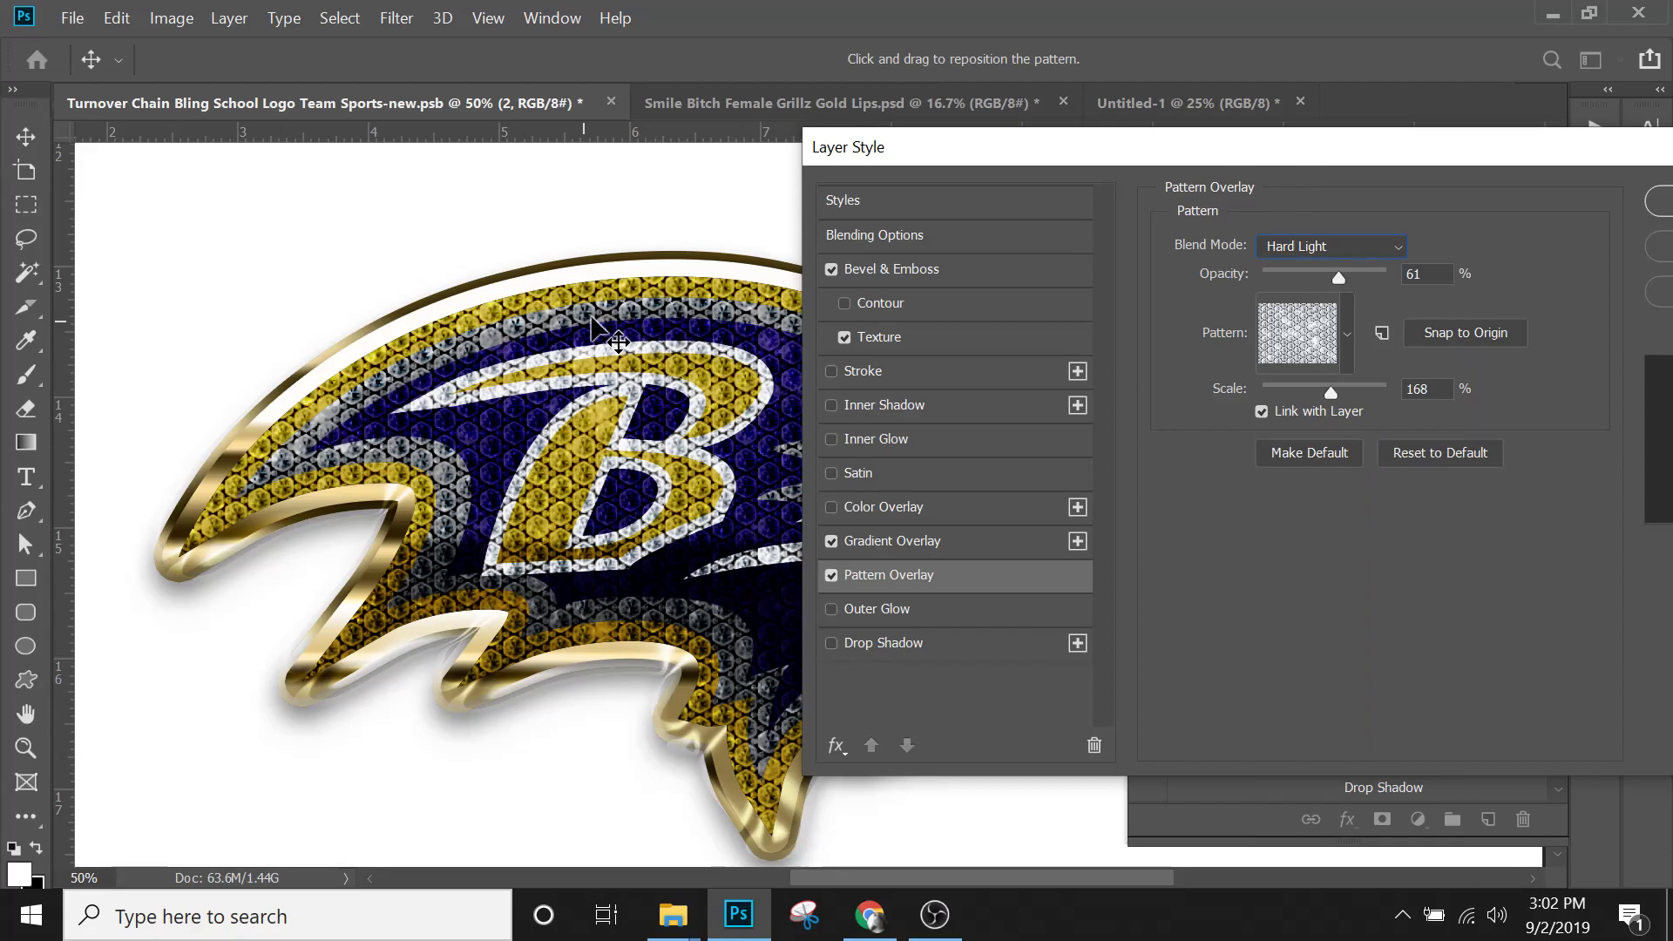
left_click_drag(1202, 142, 811, 135)
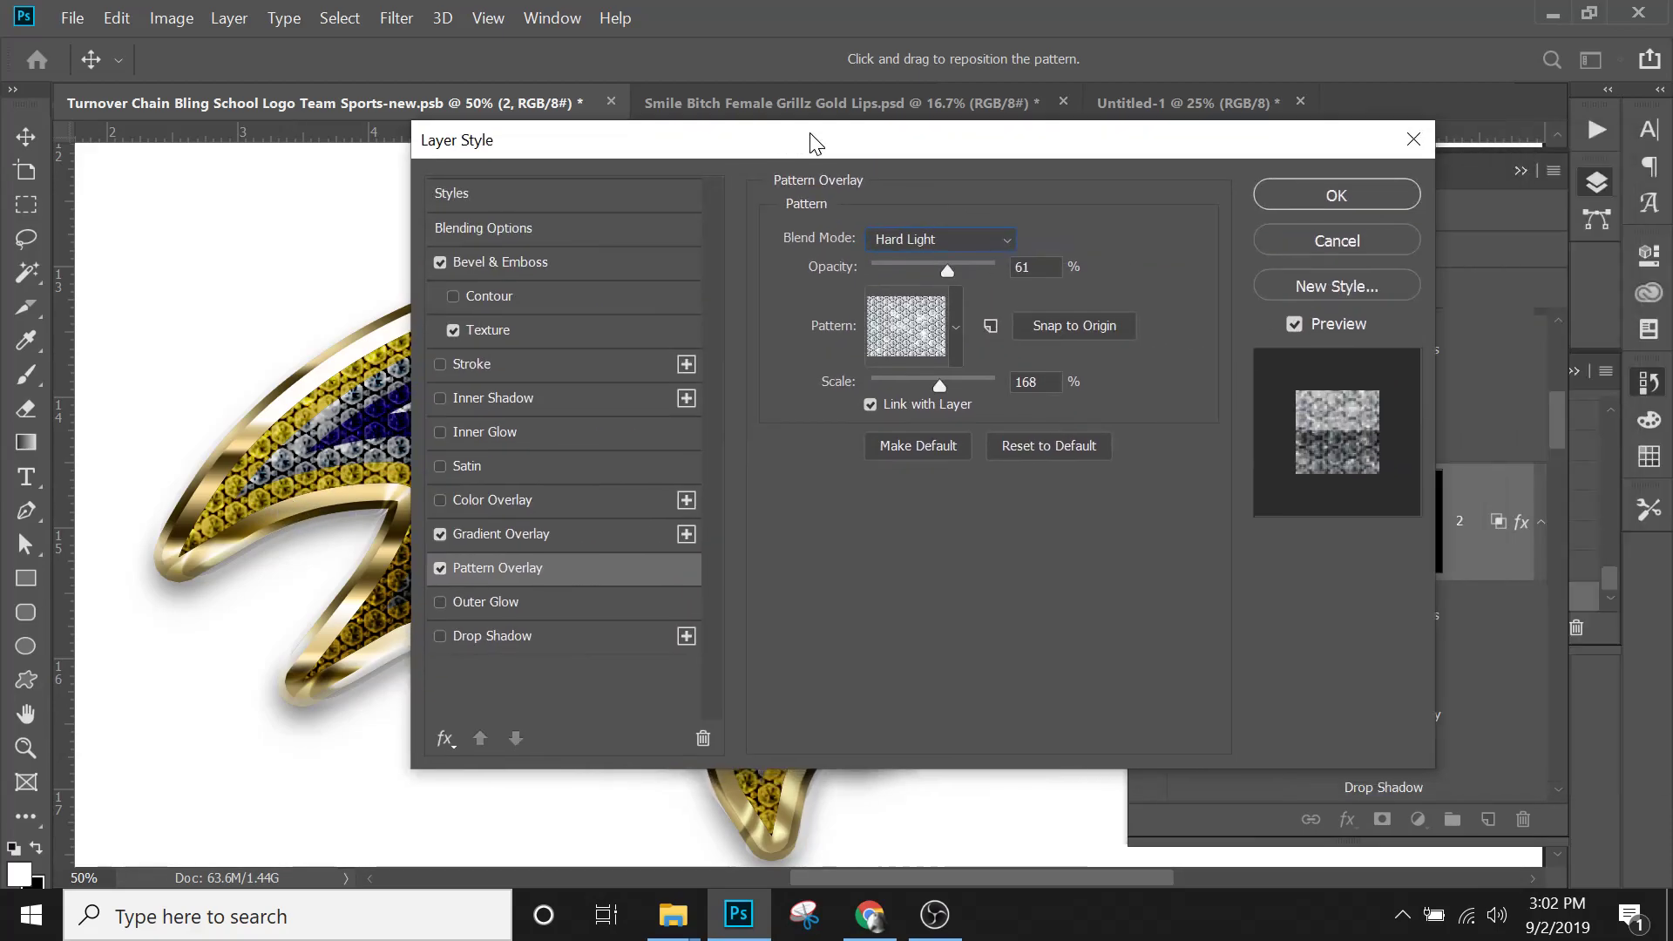
left_click(1380, 197)
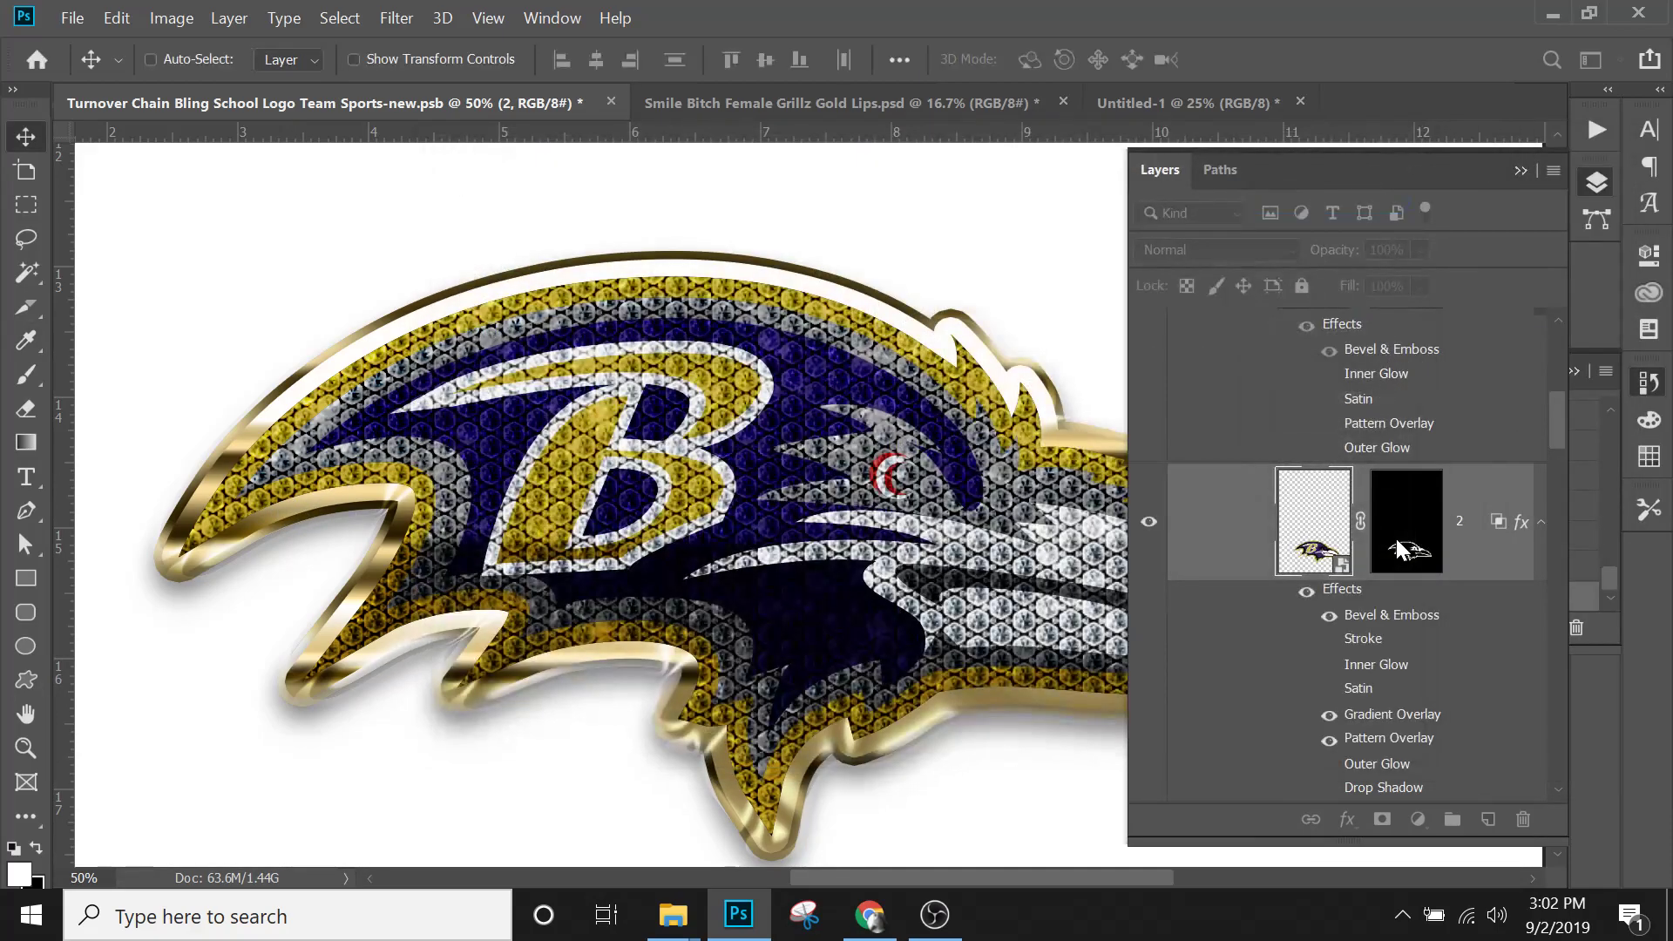
Make the masked layer 1 at the top of the Ravens group visible and select it.
scroll(1397, 550, "up", 3)
scroll(1149, 478, "up", 2)
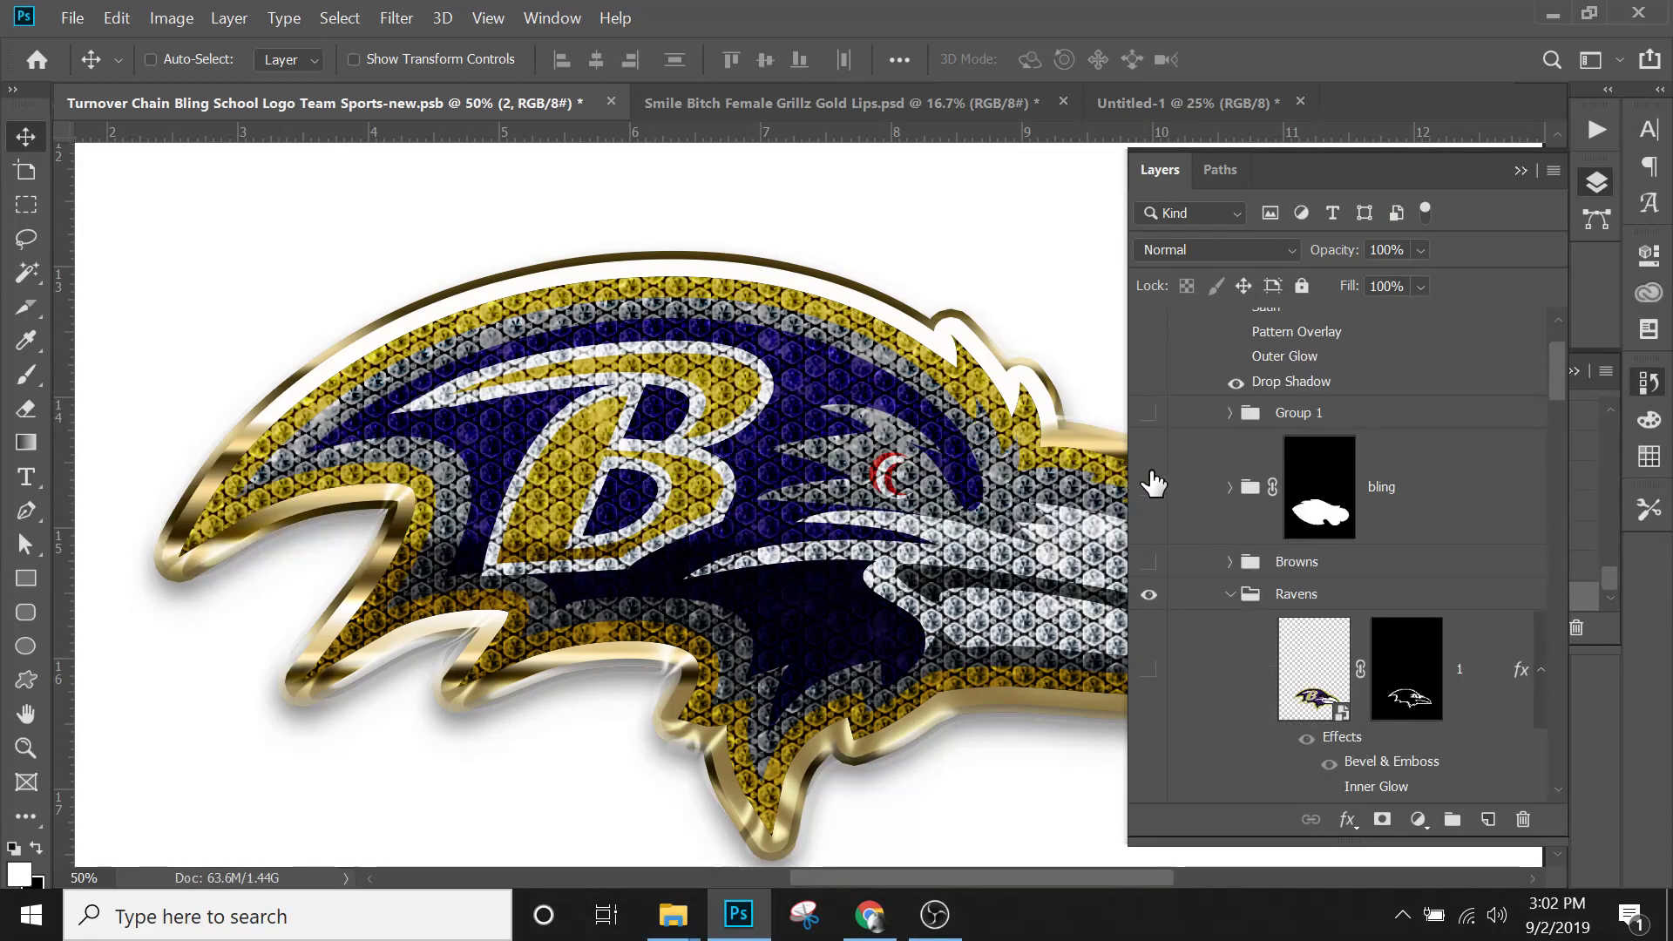
scroll(1178, 575, "down", 2)
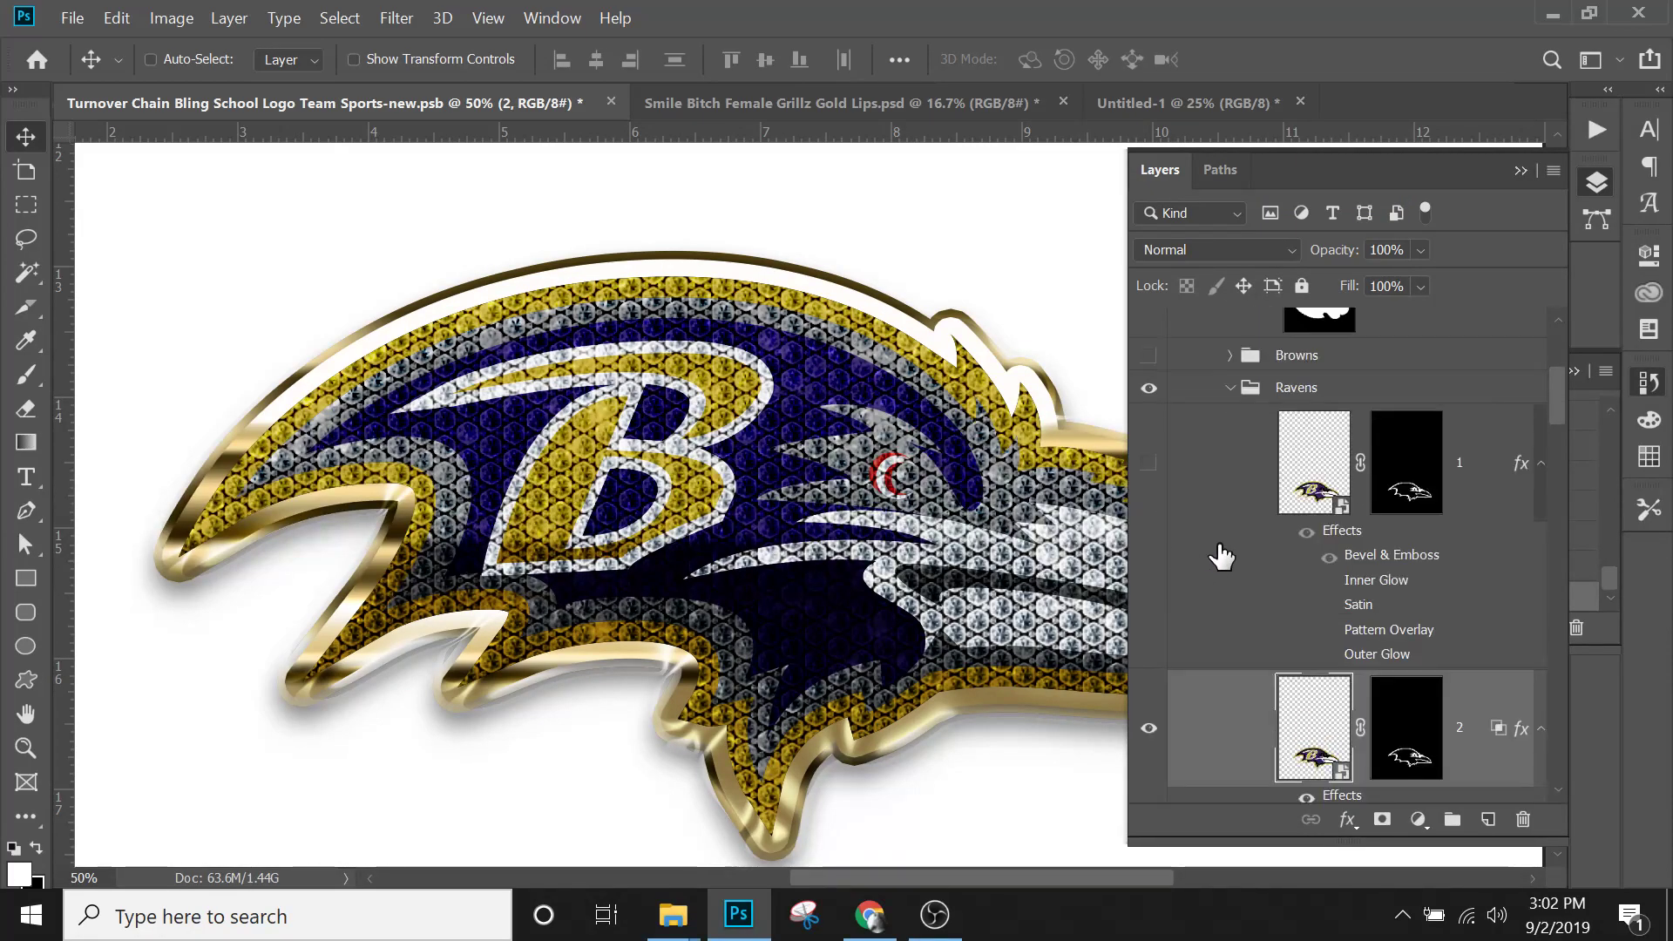
left_click(1151, 468)
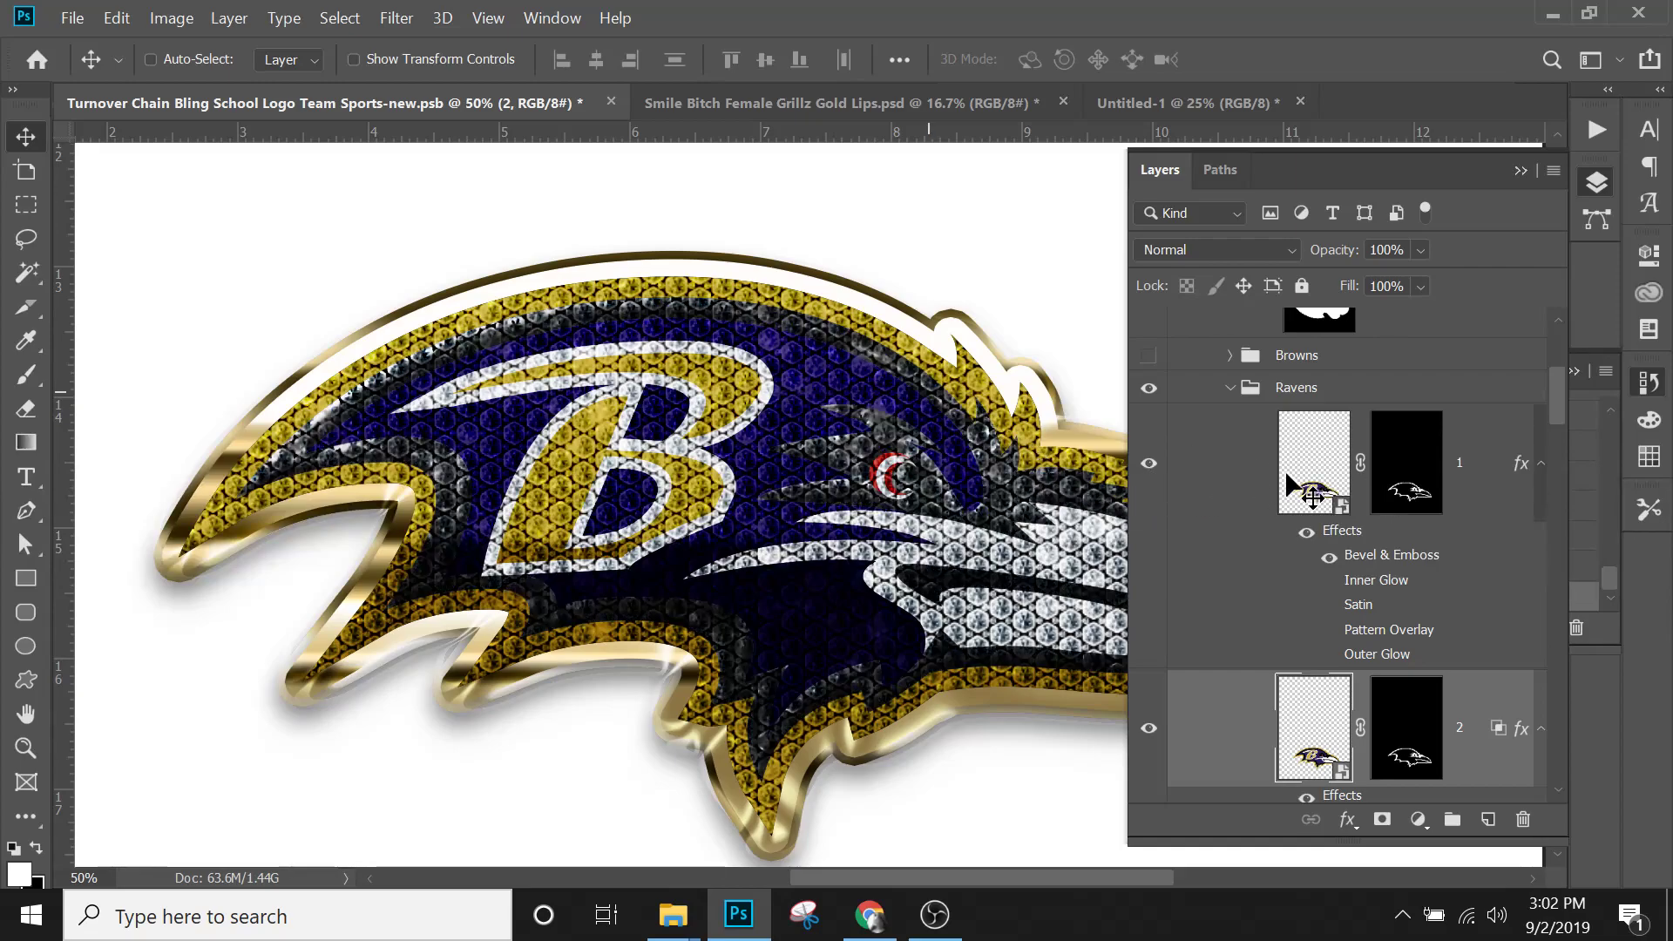
double_click(1389, 558)
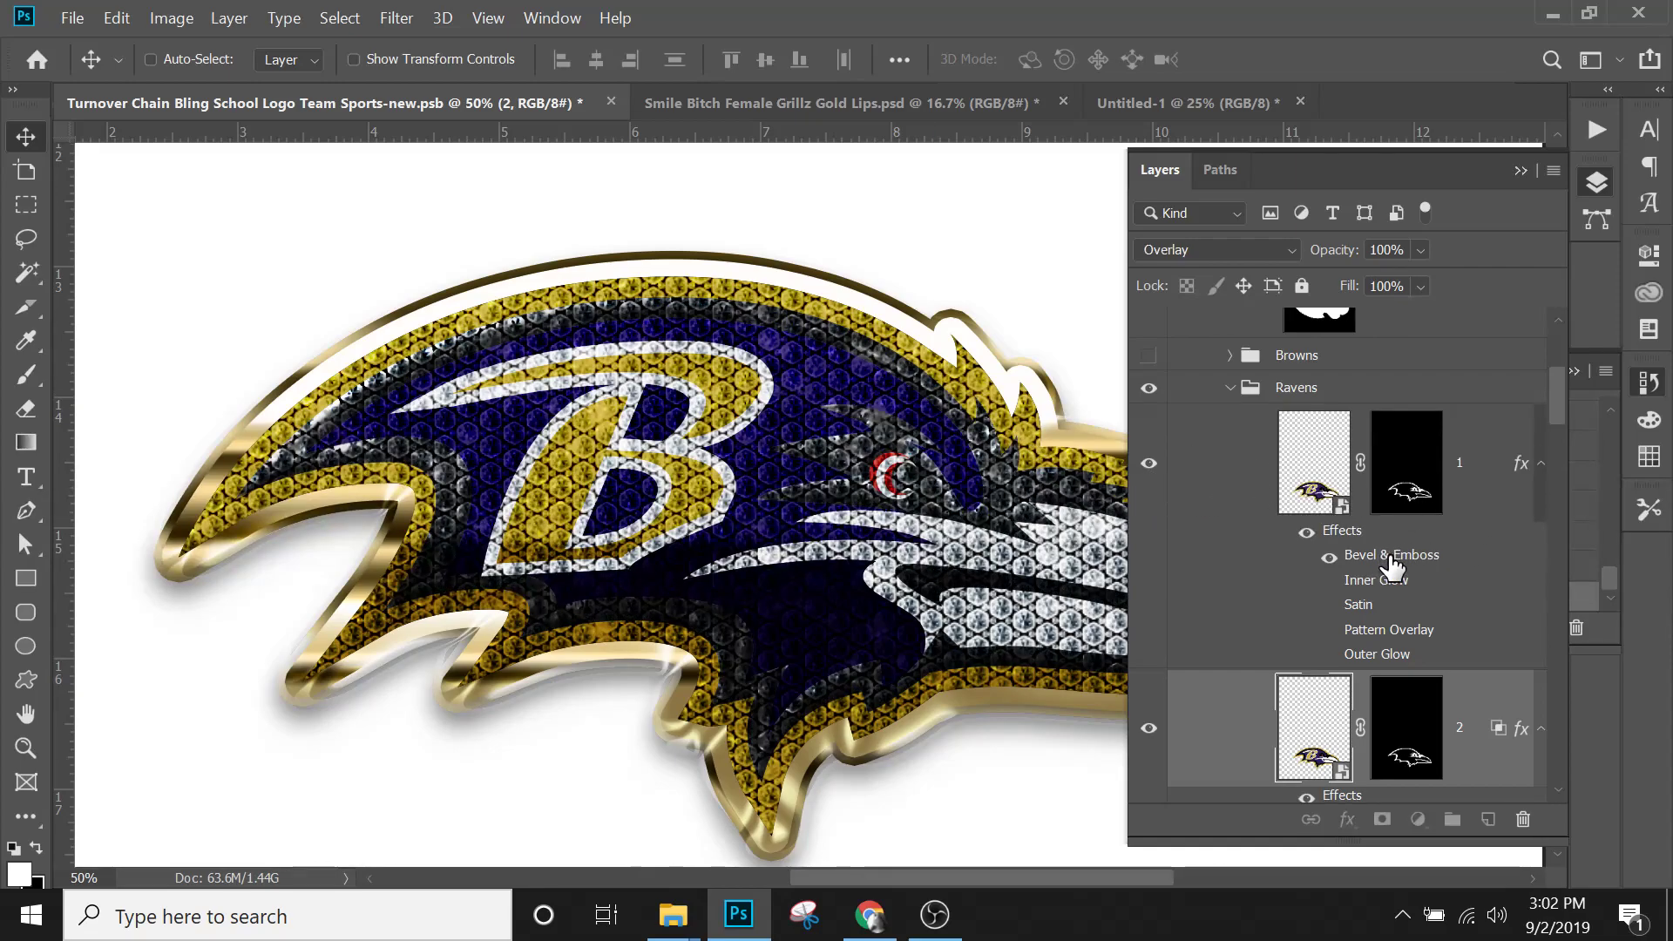
left_click(1392, 565)
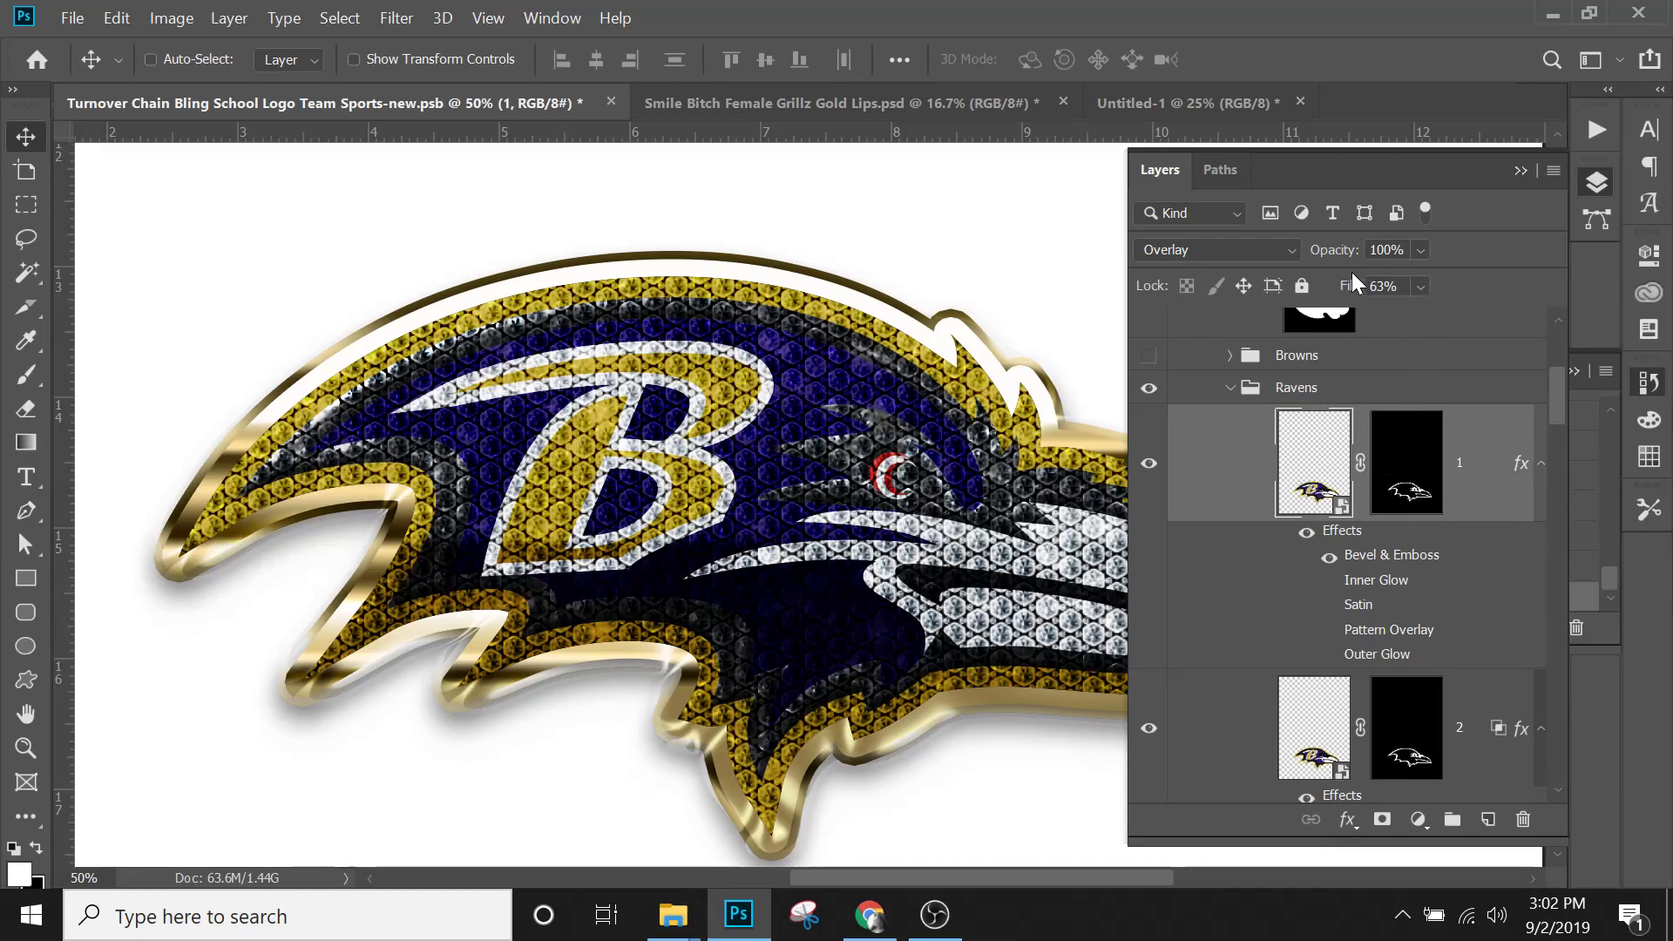
Compare stronger fill values such as 100% and 80% on layer 1, and set its fill to 60%.
left_click_drag(1447, 315, 1504, 324)
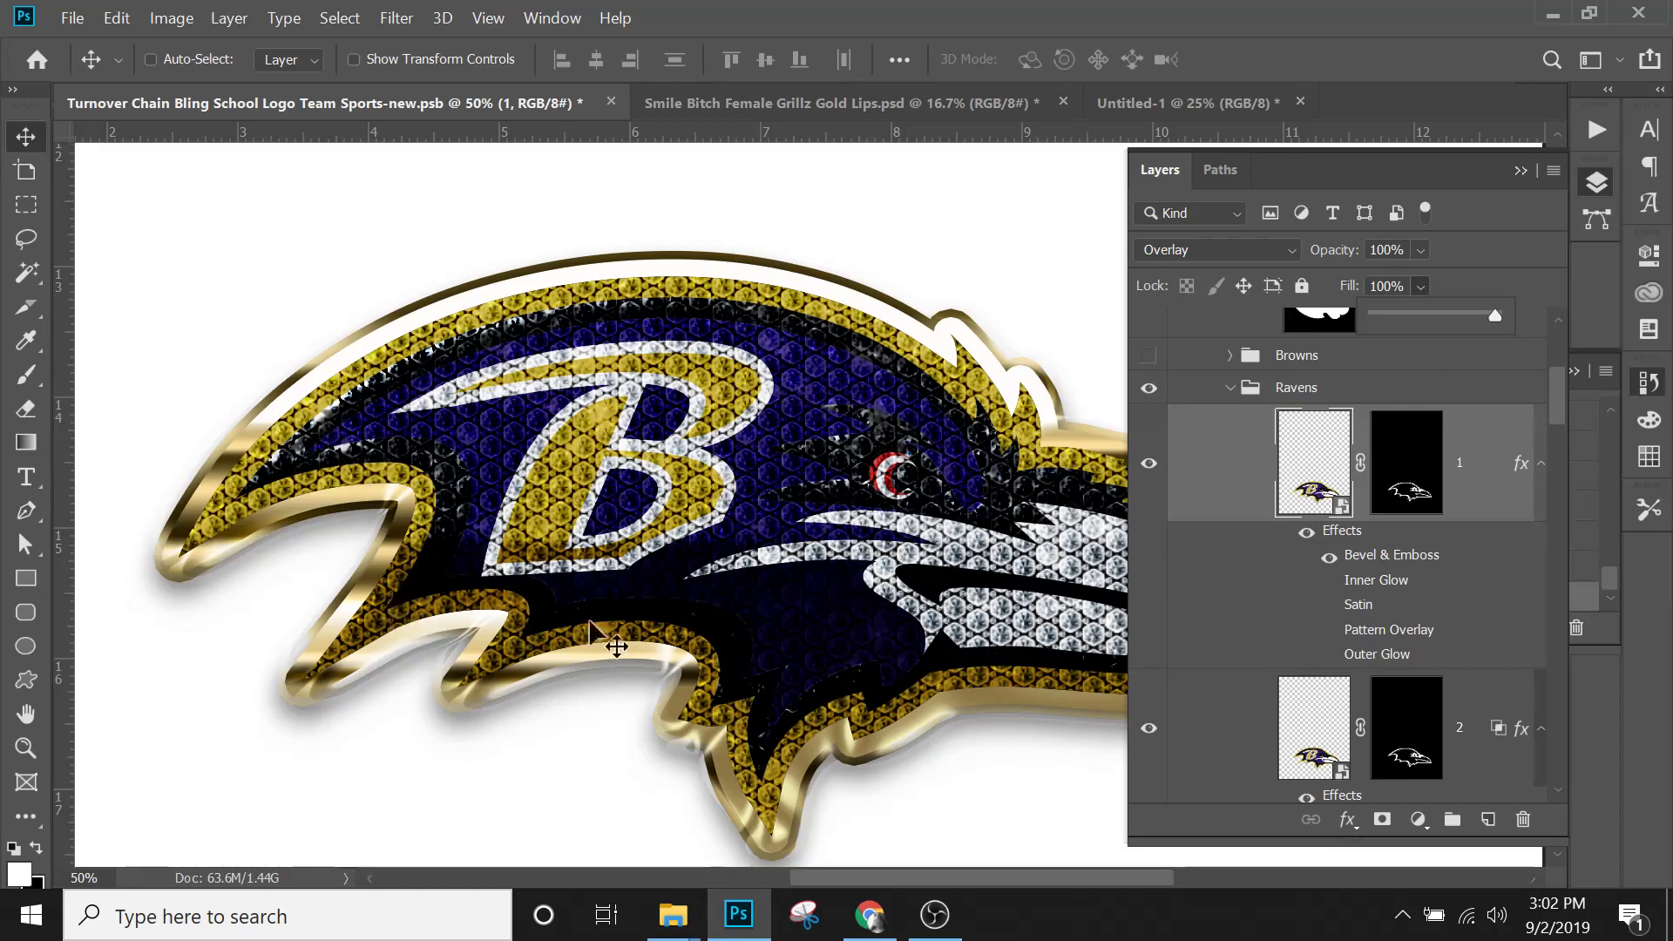
left_click(1493, 312)
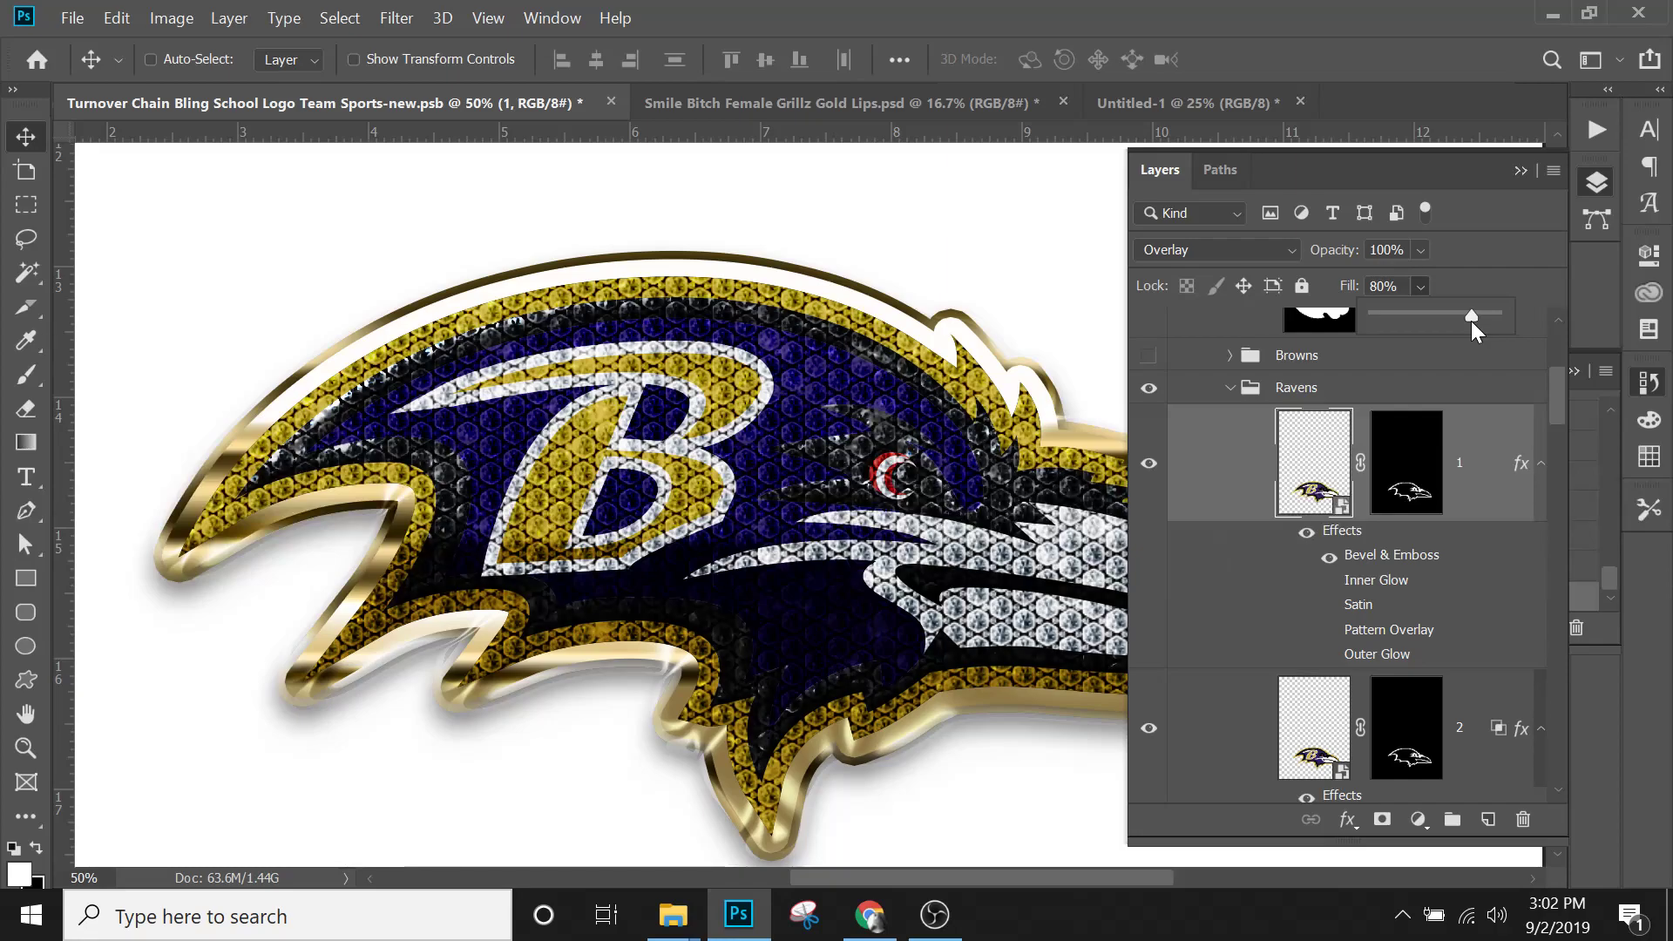
left_click_drag(1456, 320, 1446, 321)
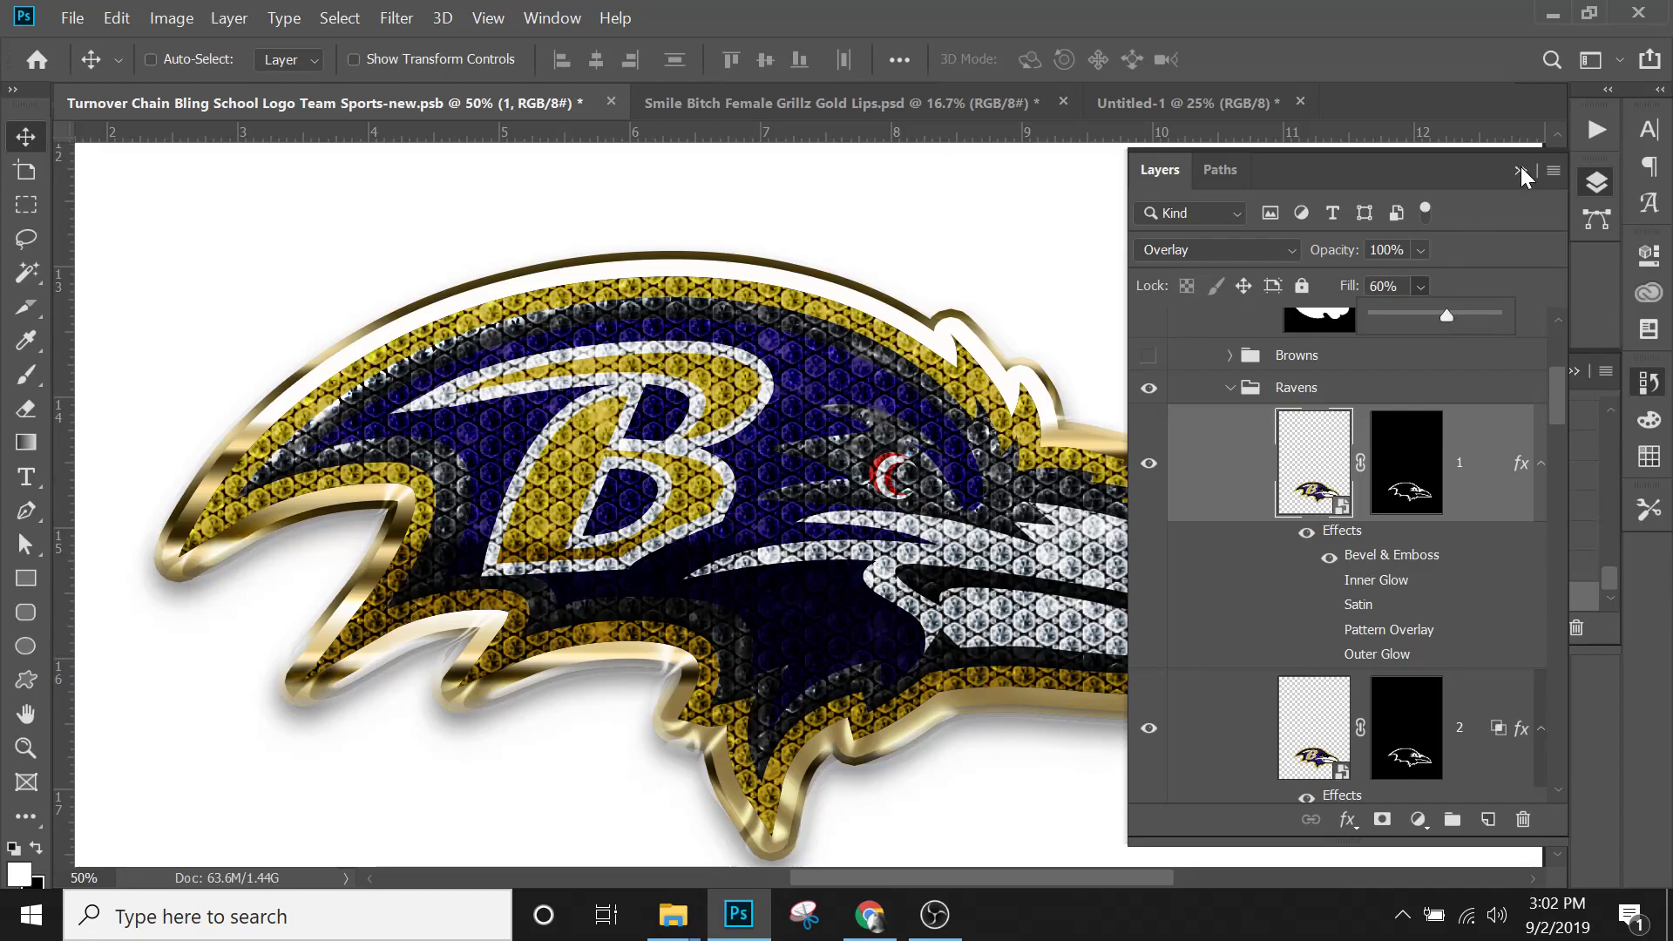
left_click(1286, 280)
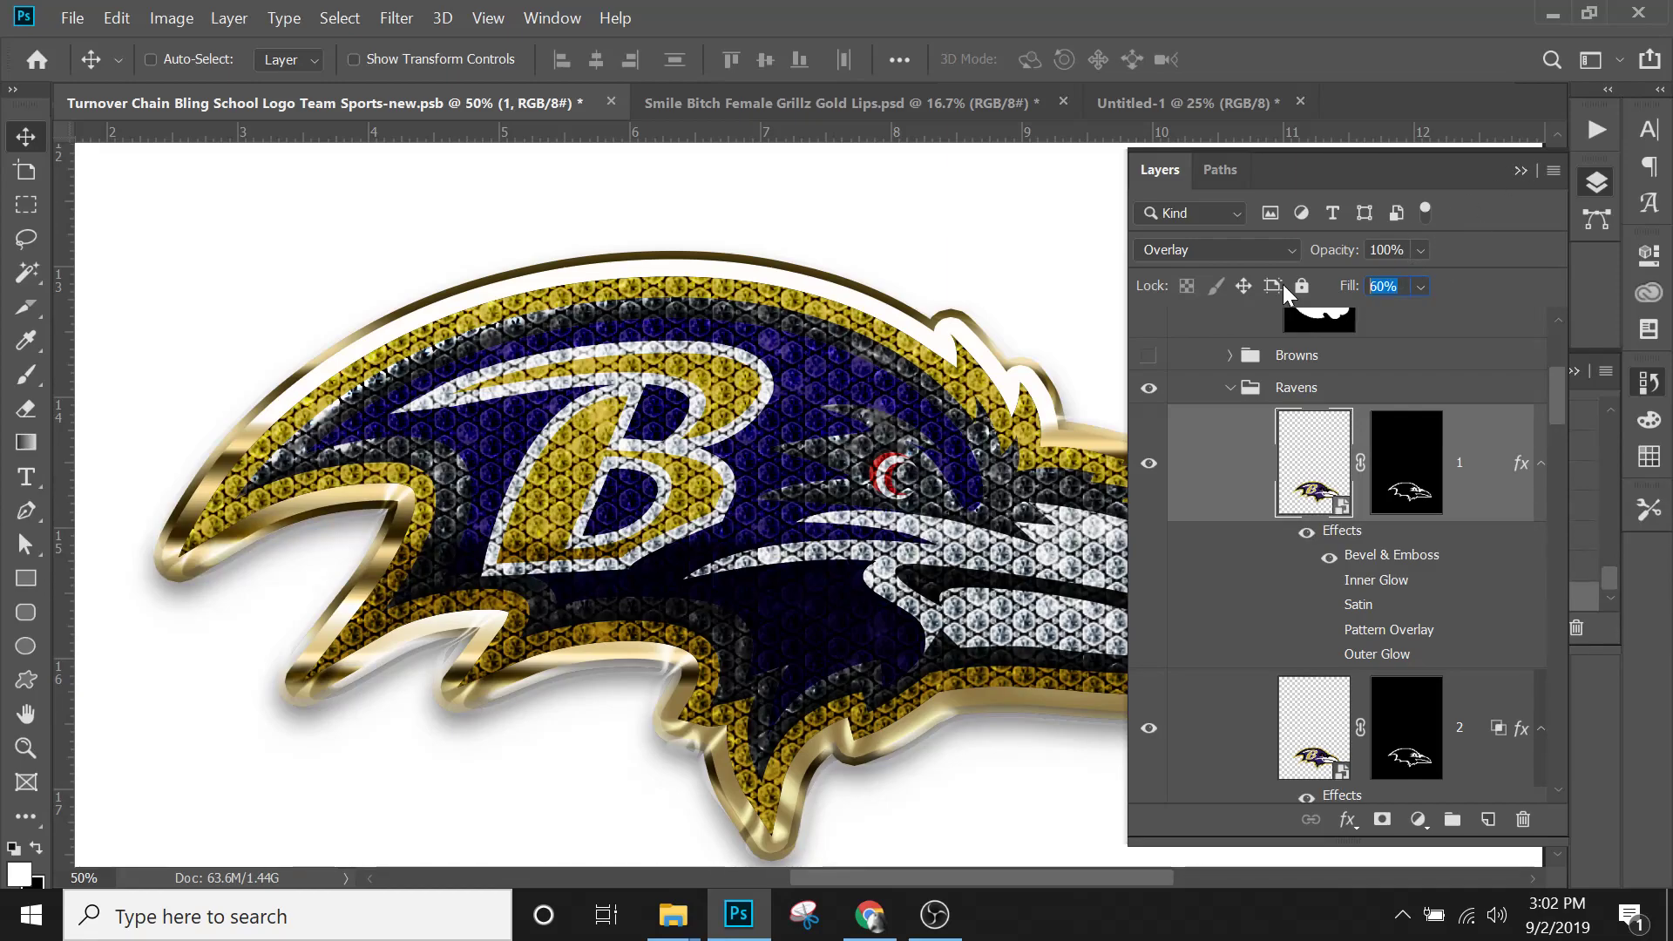
Examine the complete jewelled Ravens pendant and its gold rim from farther away, with the panels out of the way.
left_click(1517, 172)
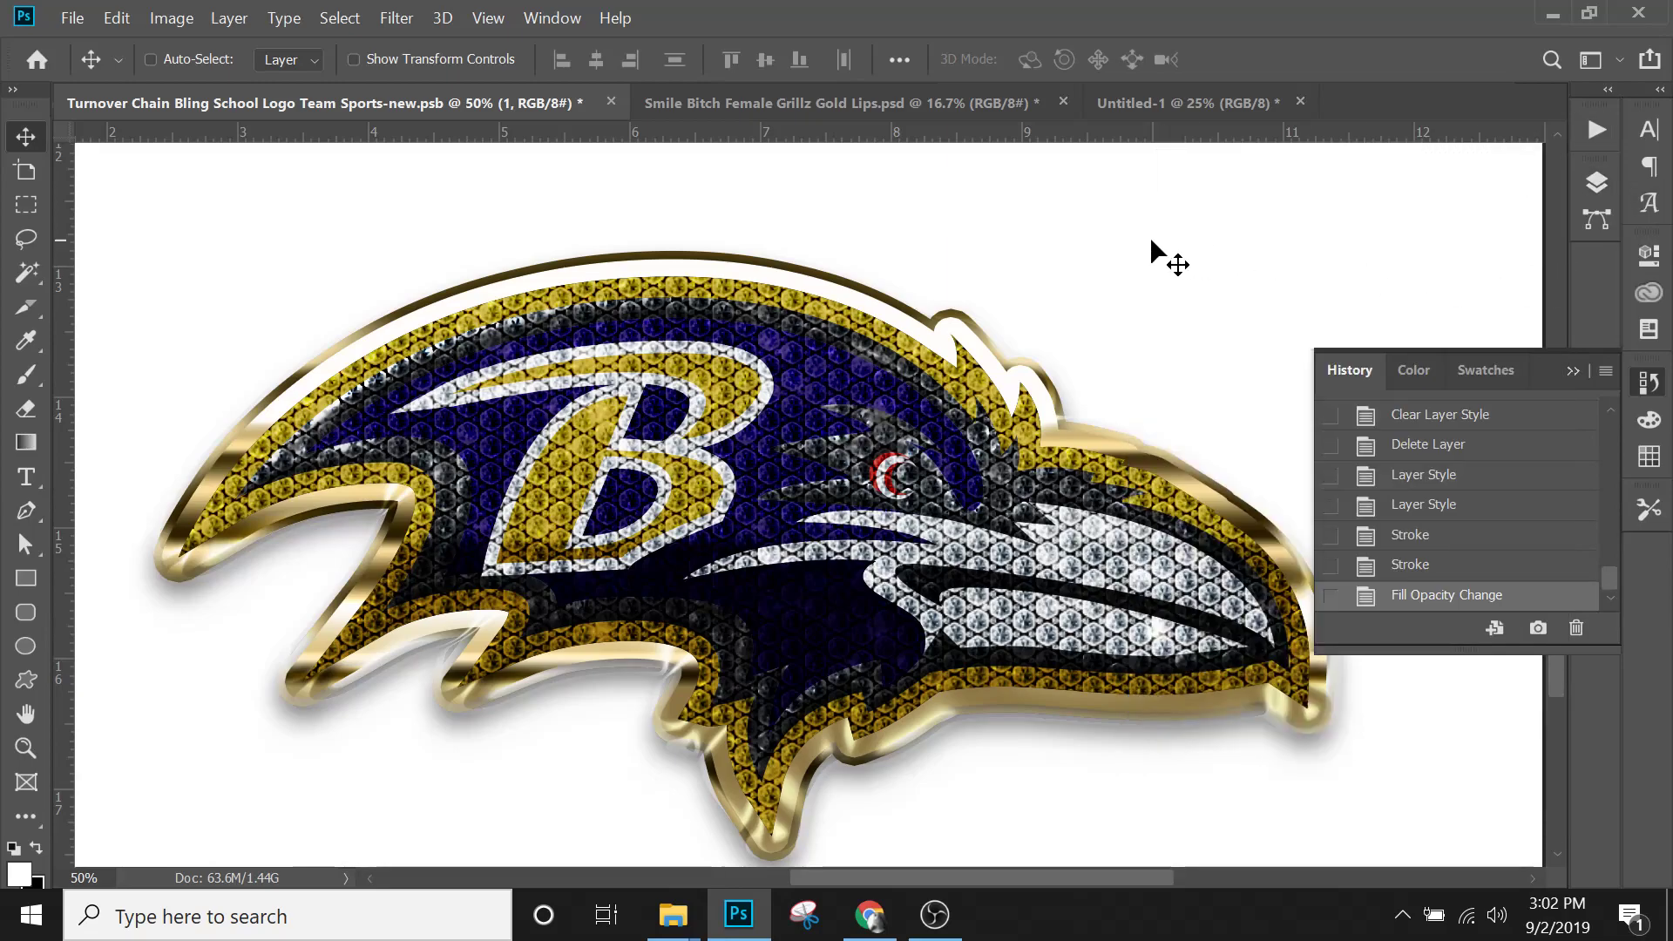
key("ctrl+minus")
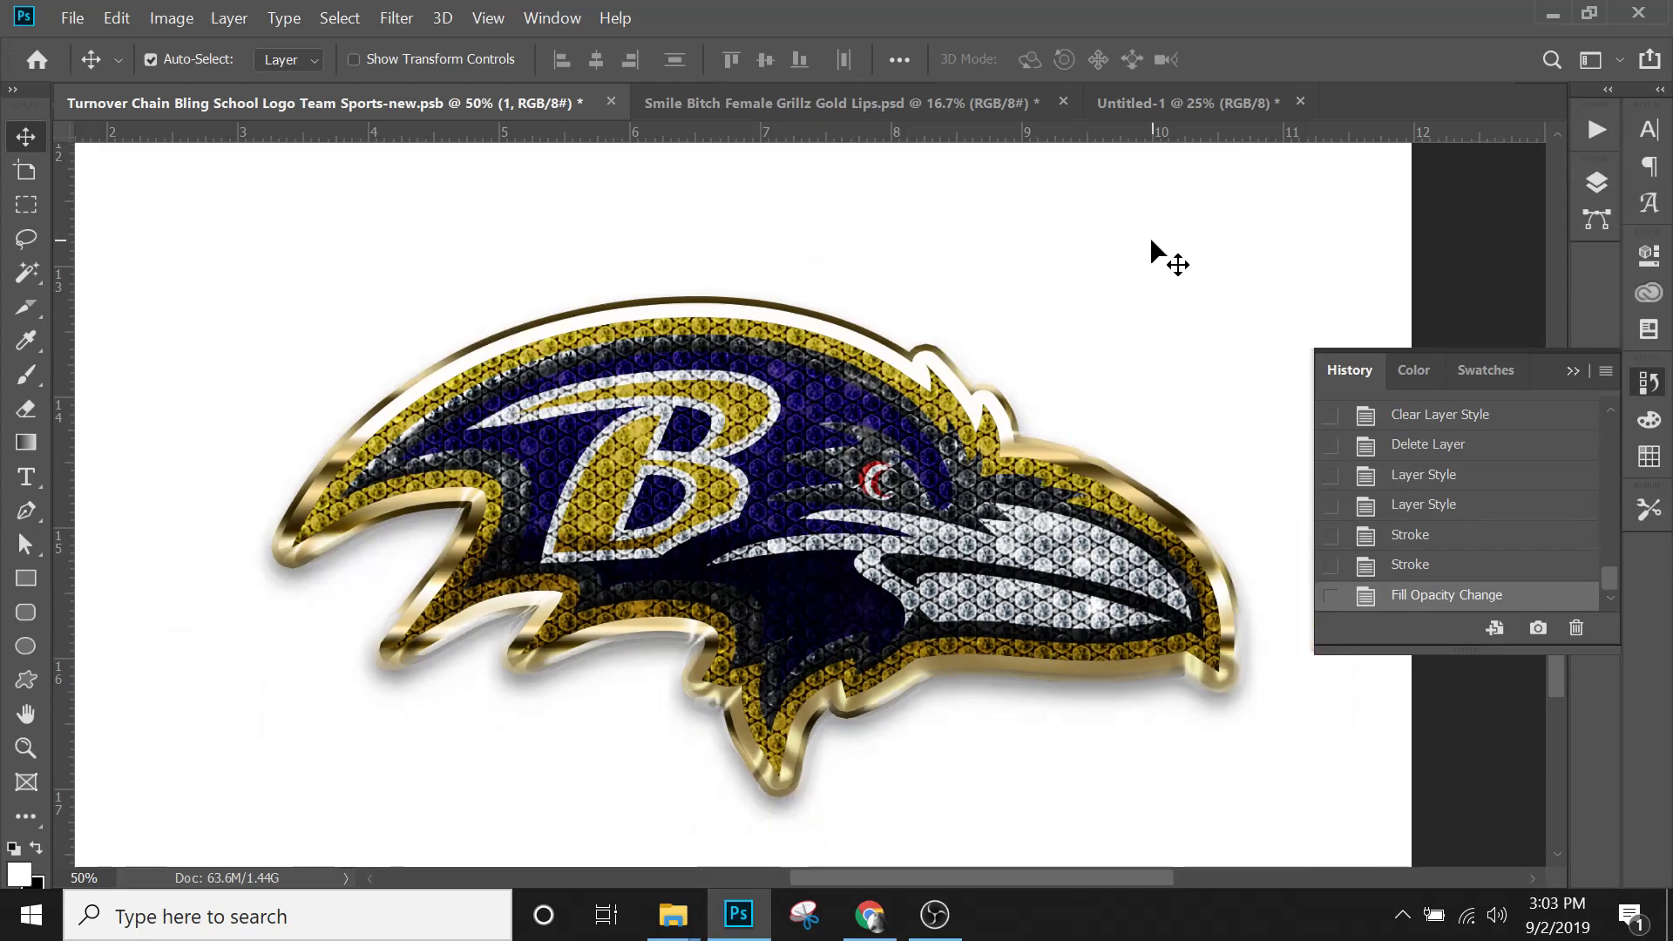
key("ctrl+minus")
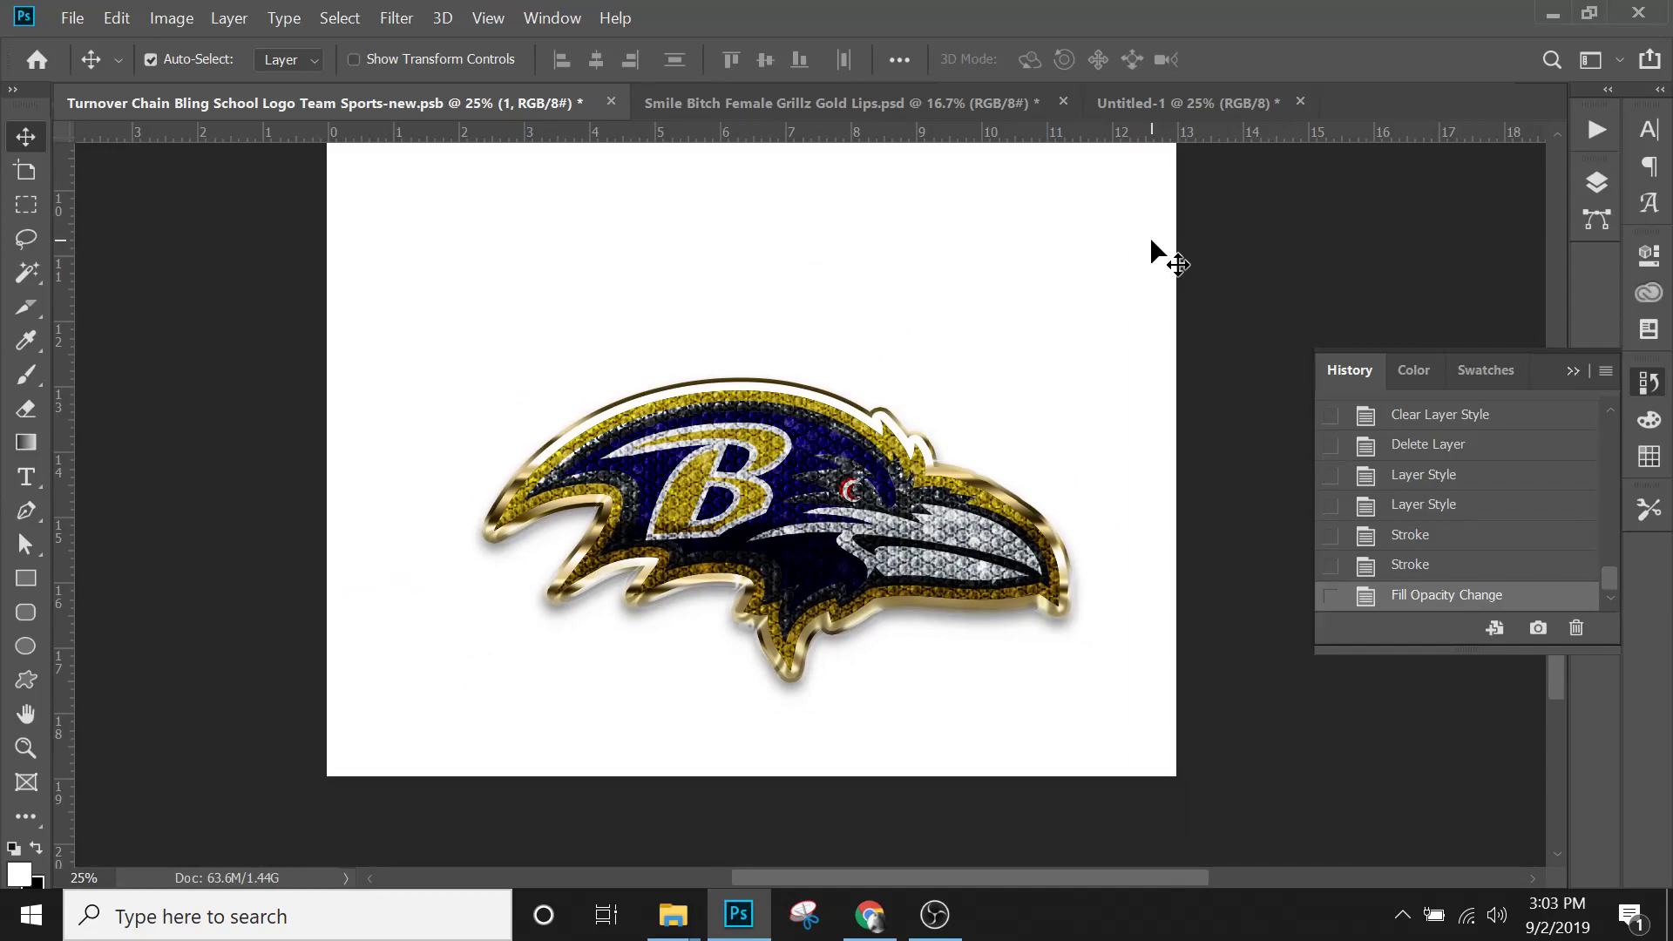
key("ctrl+plus")
key("ctrl+minus")
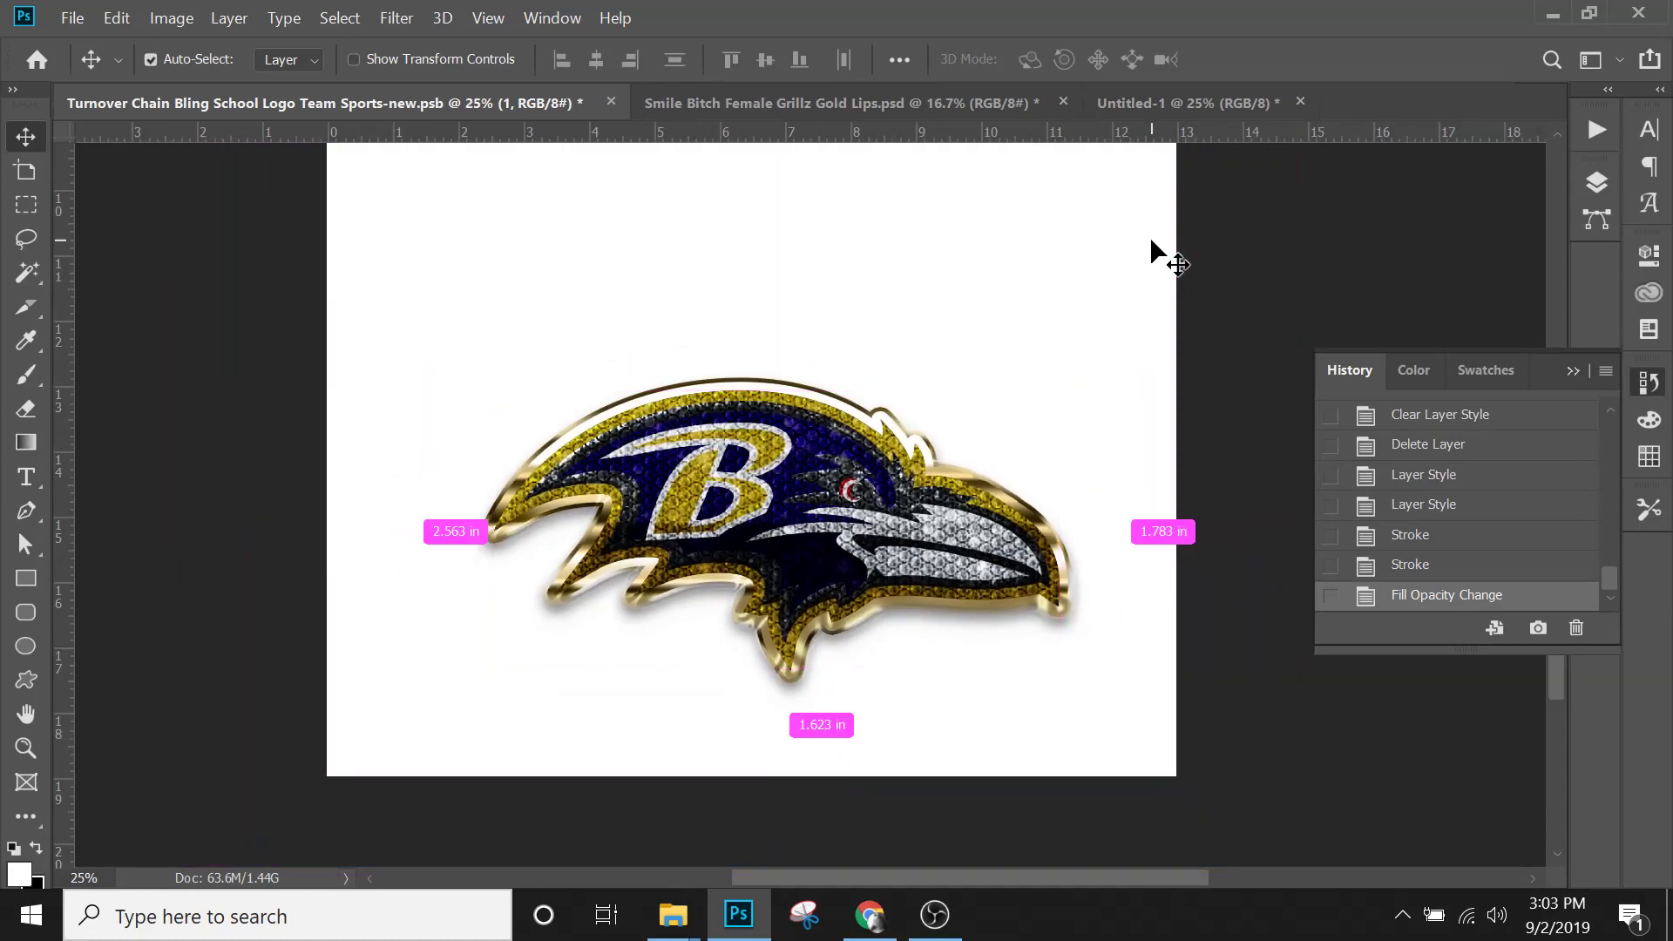
key("ctrl+plus")
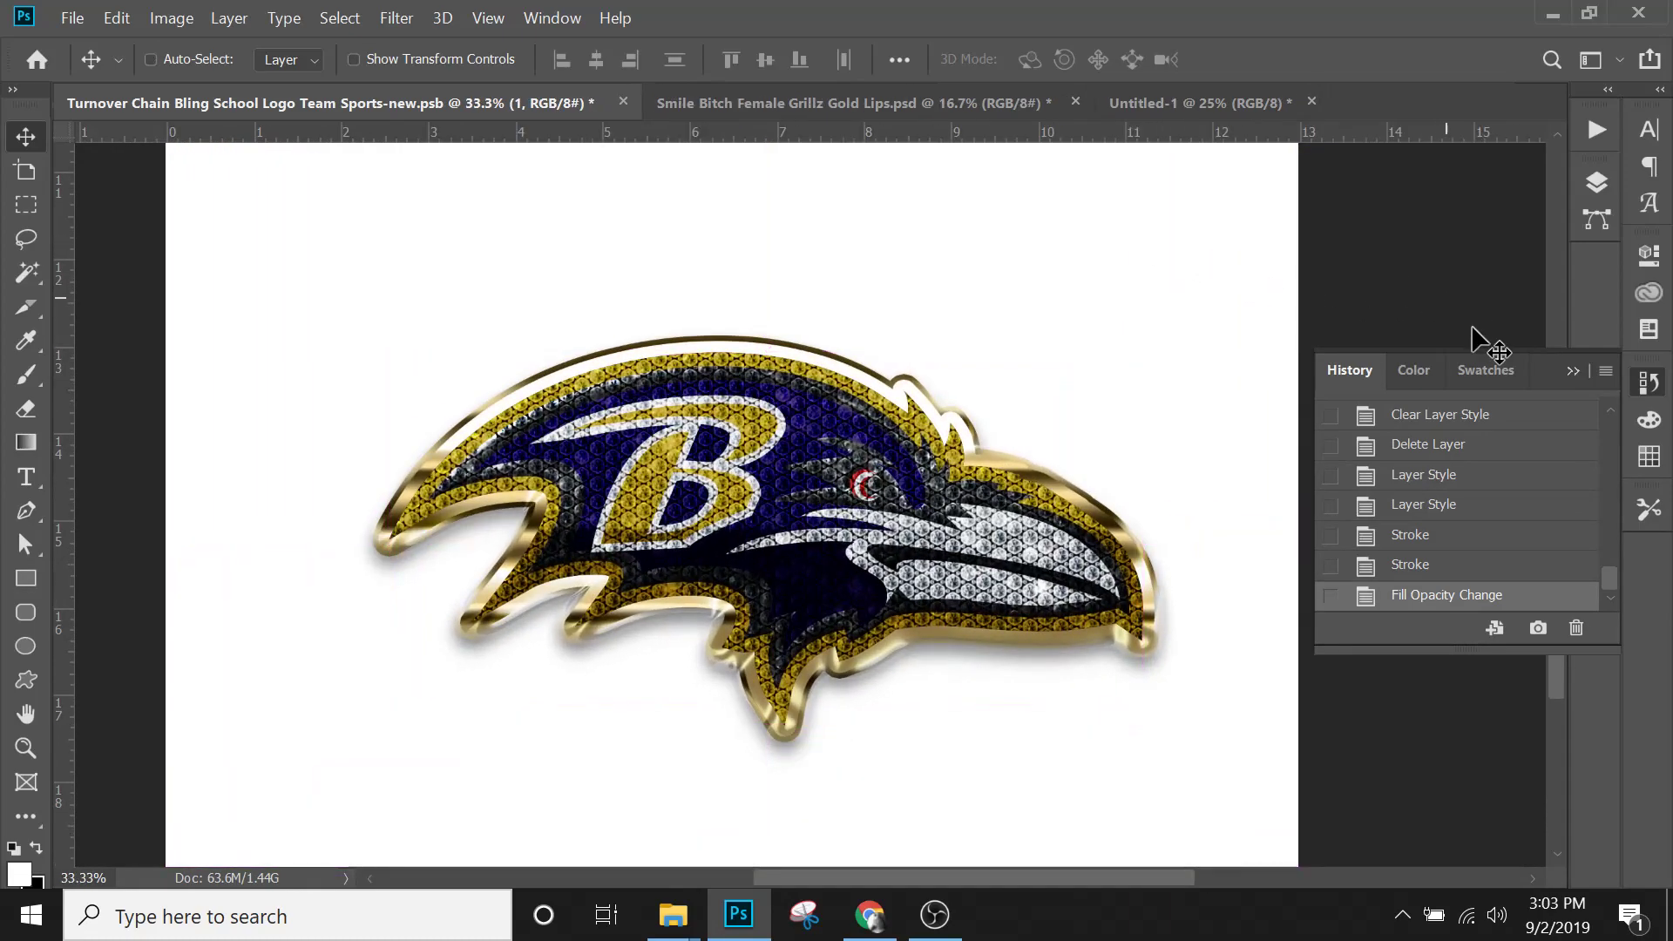
left_click(1574, 371)
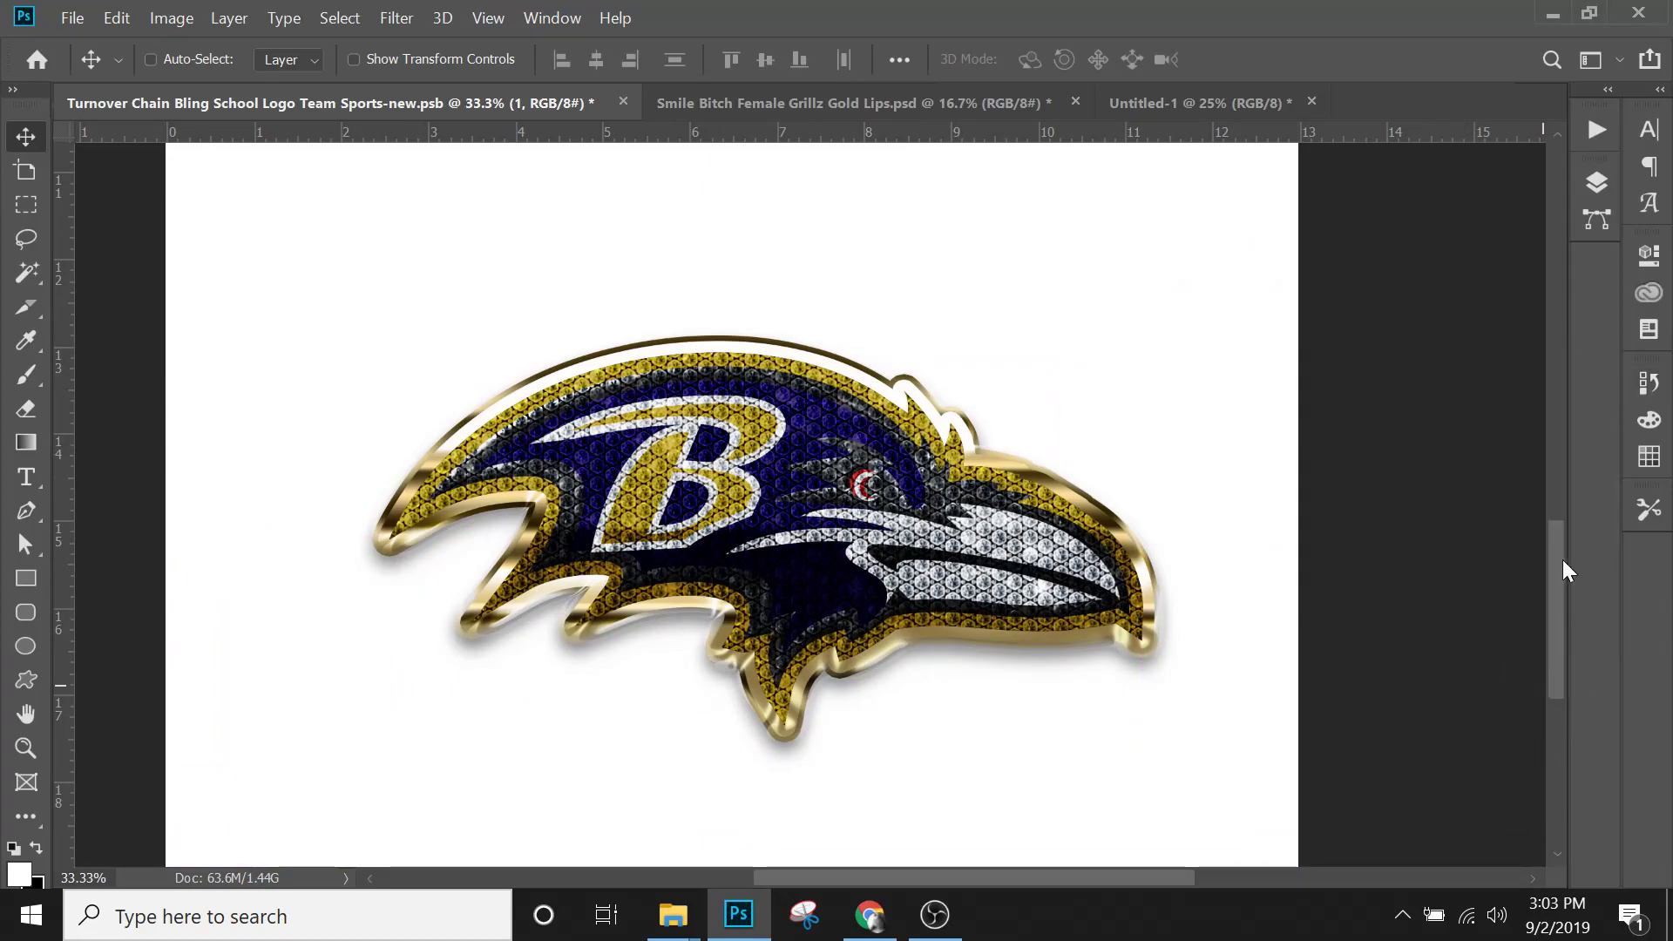
left_click_drag(1560, 560, 1555, 504)
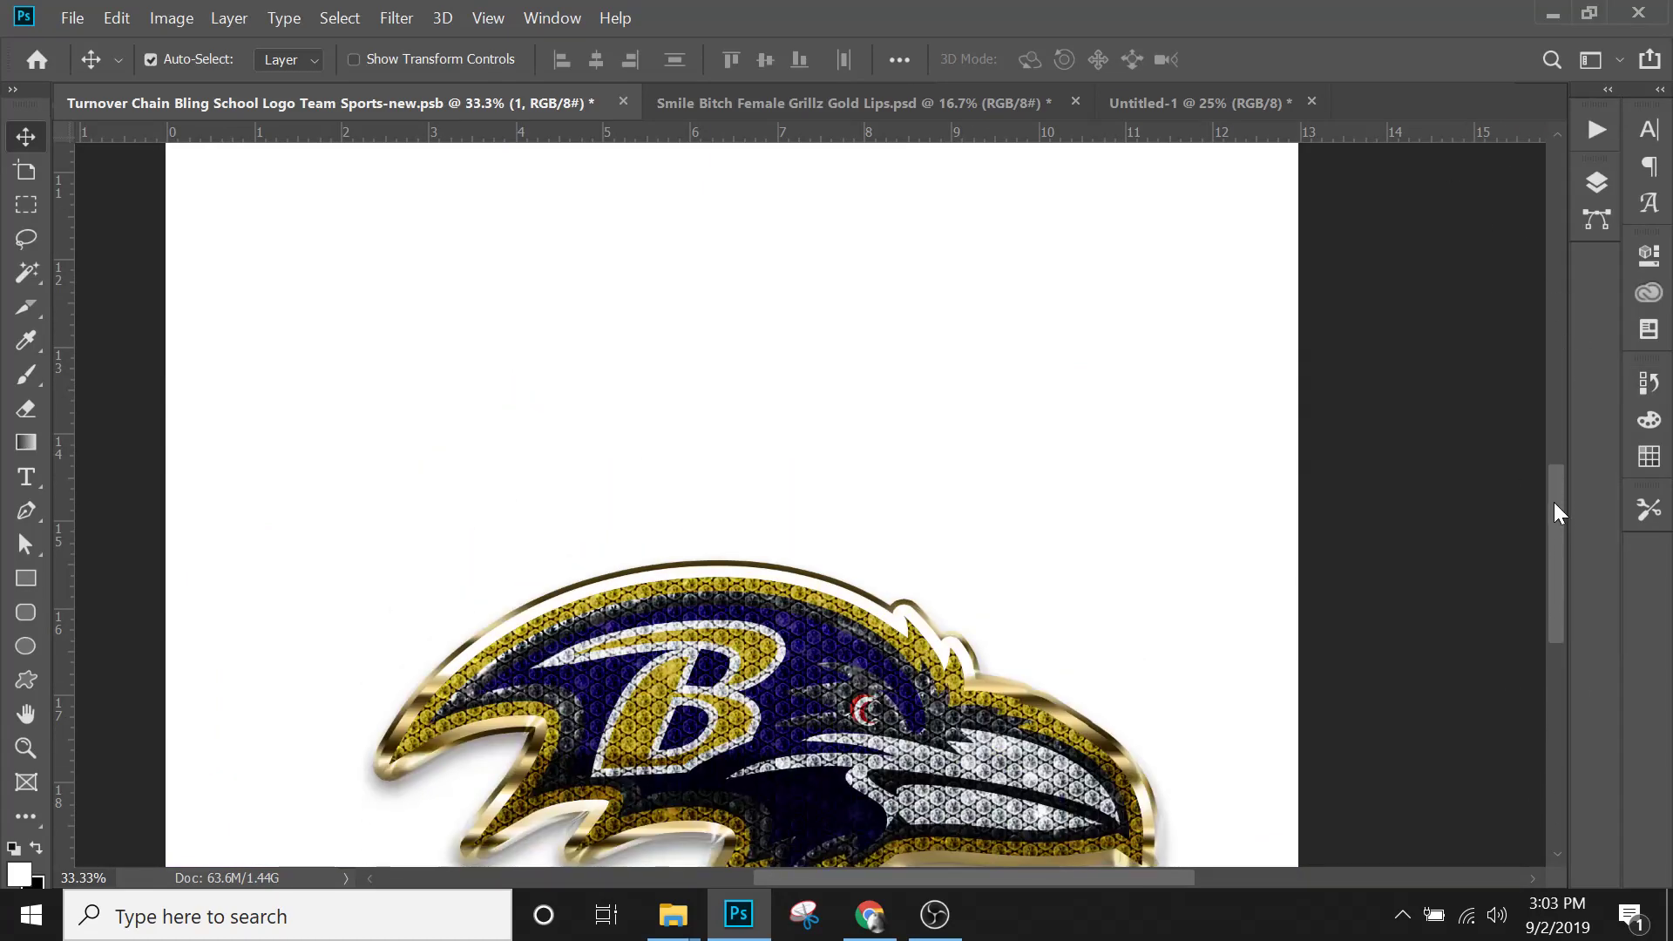
key("ctrl+minus")
mouse_move(1556, 504)
left_mouse_down()
mouse_move(1557, 441)
mouse_move(1555, 542)
mouse_move(1557, 526)
left_mouse_up()
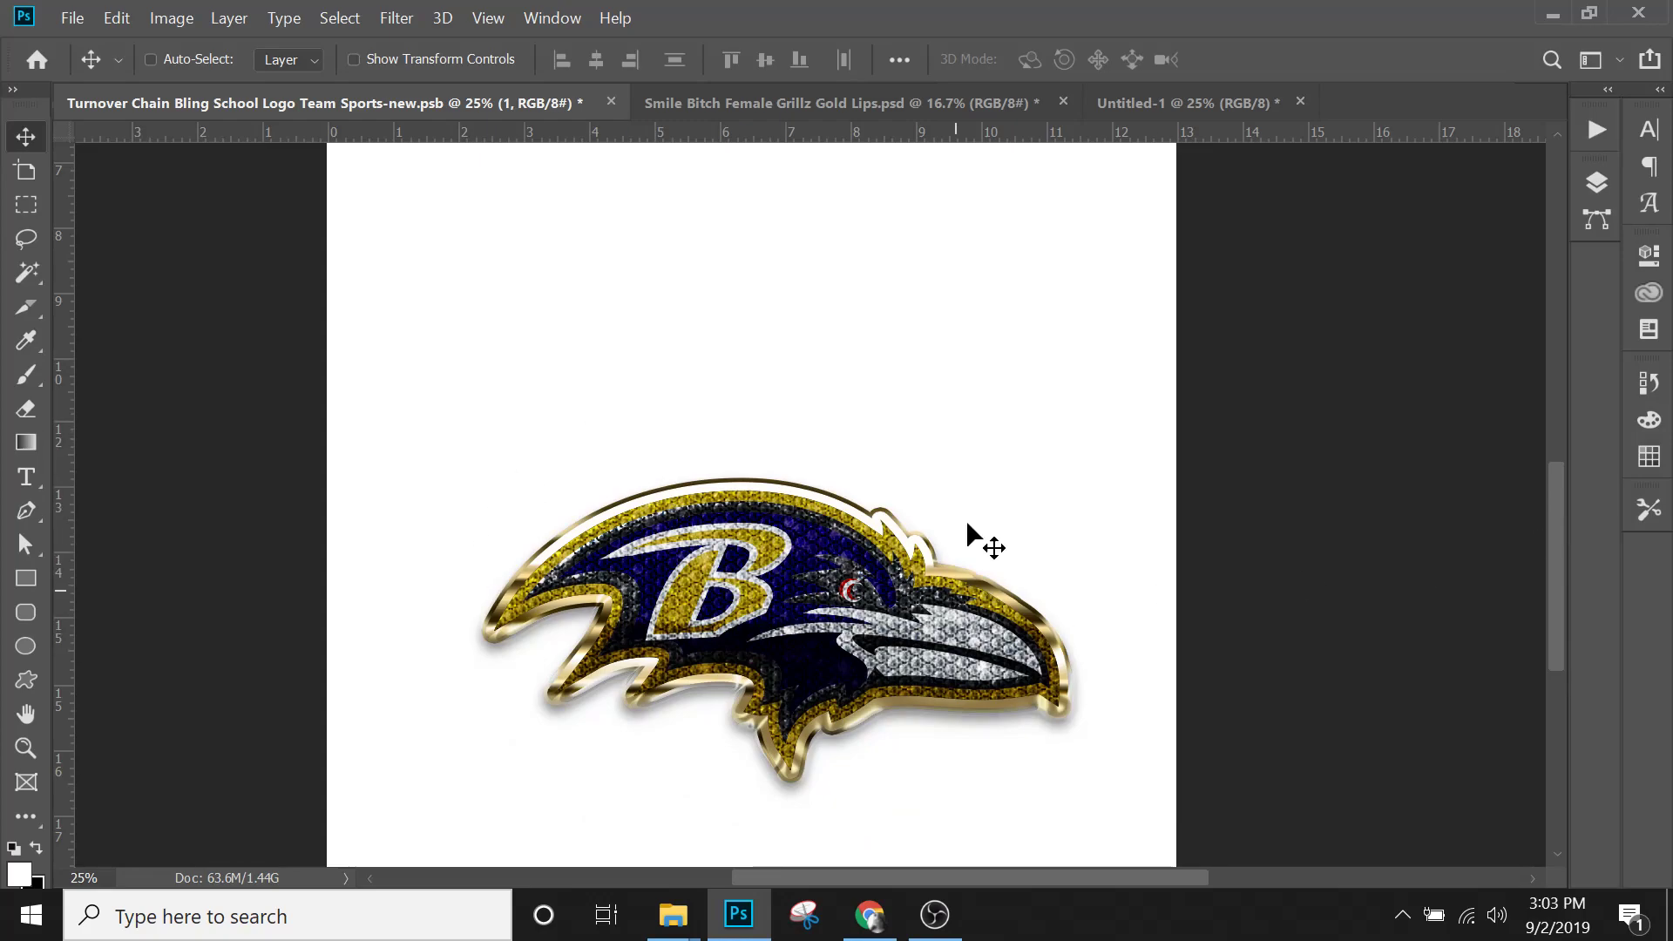
mouse_move(1551, 544)
left_mouse_down()
mouse_move(1566, 407)
mouse_move(1551, 543)
left_mouse_up()
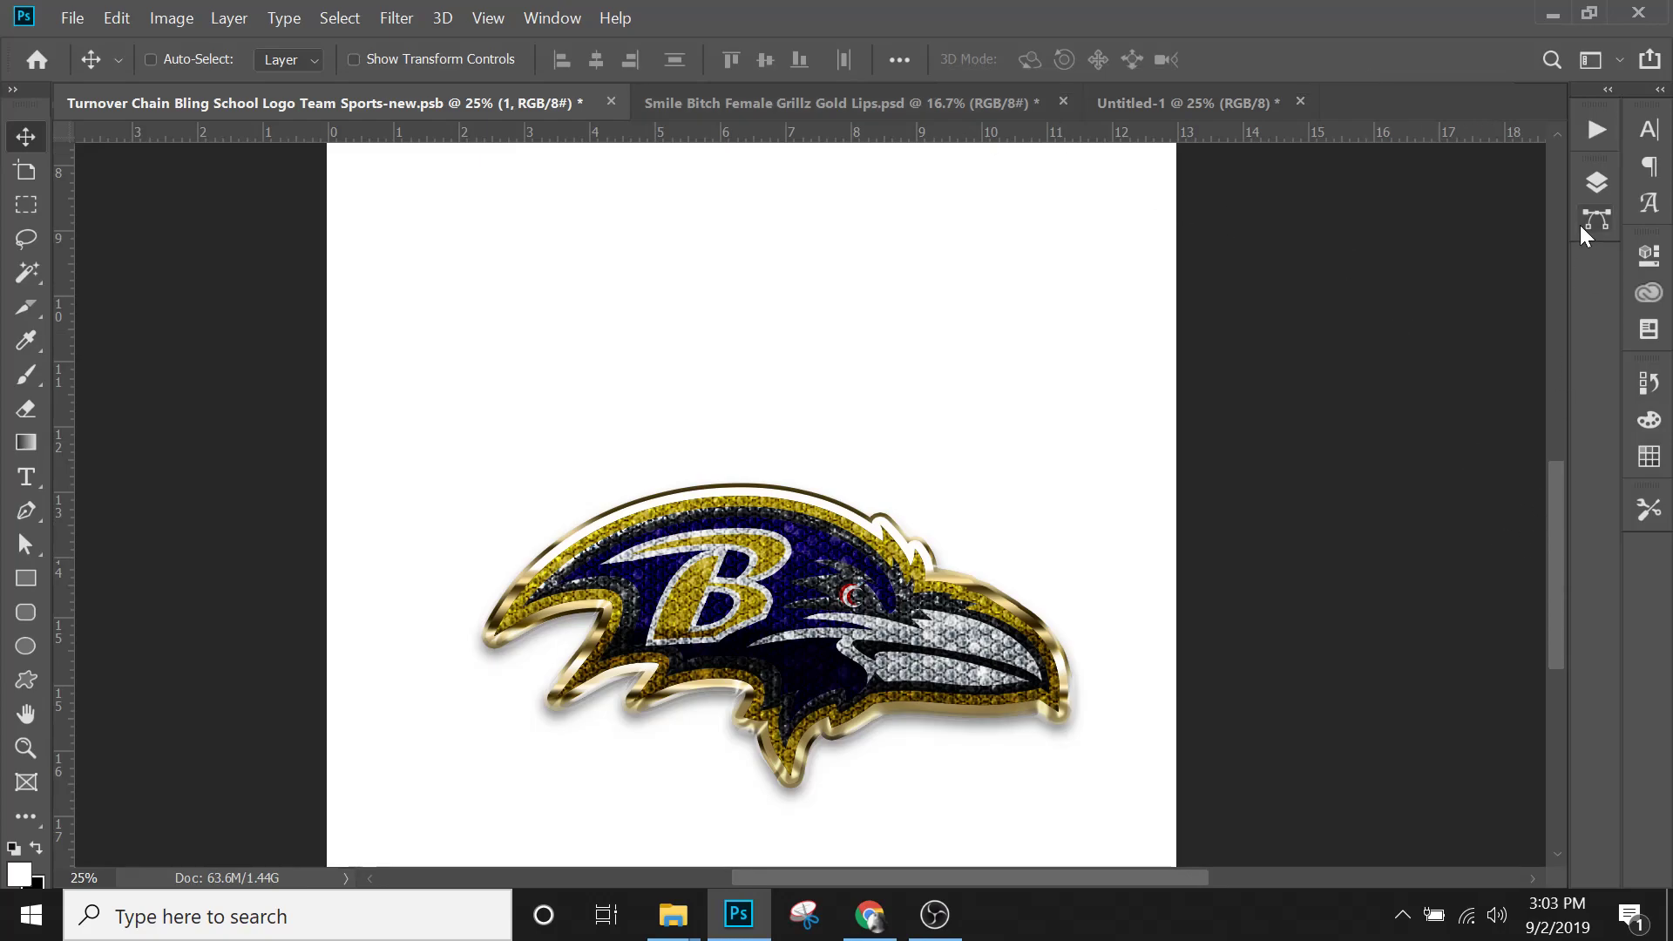
Try the sl1000 chain and the cuban chain behind the pendant one at a time, hiding each again.
left_click(1592, 201)
scroll(1429, 593, "down", 5)
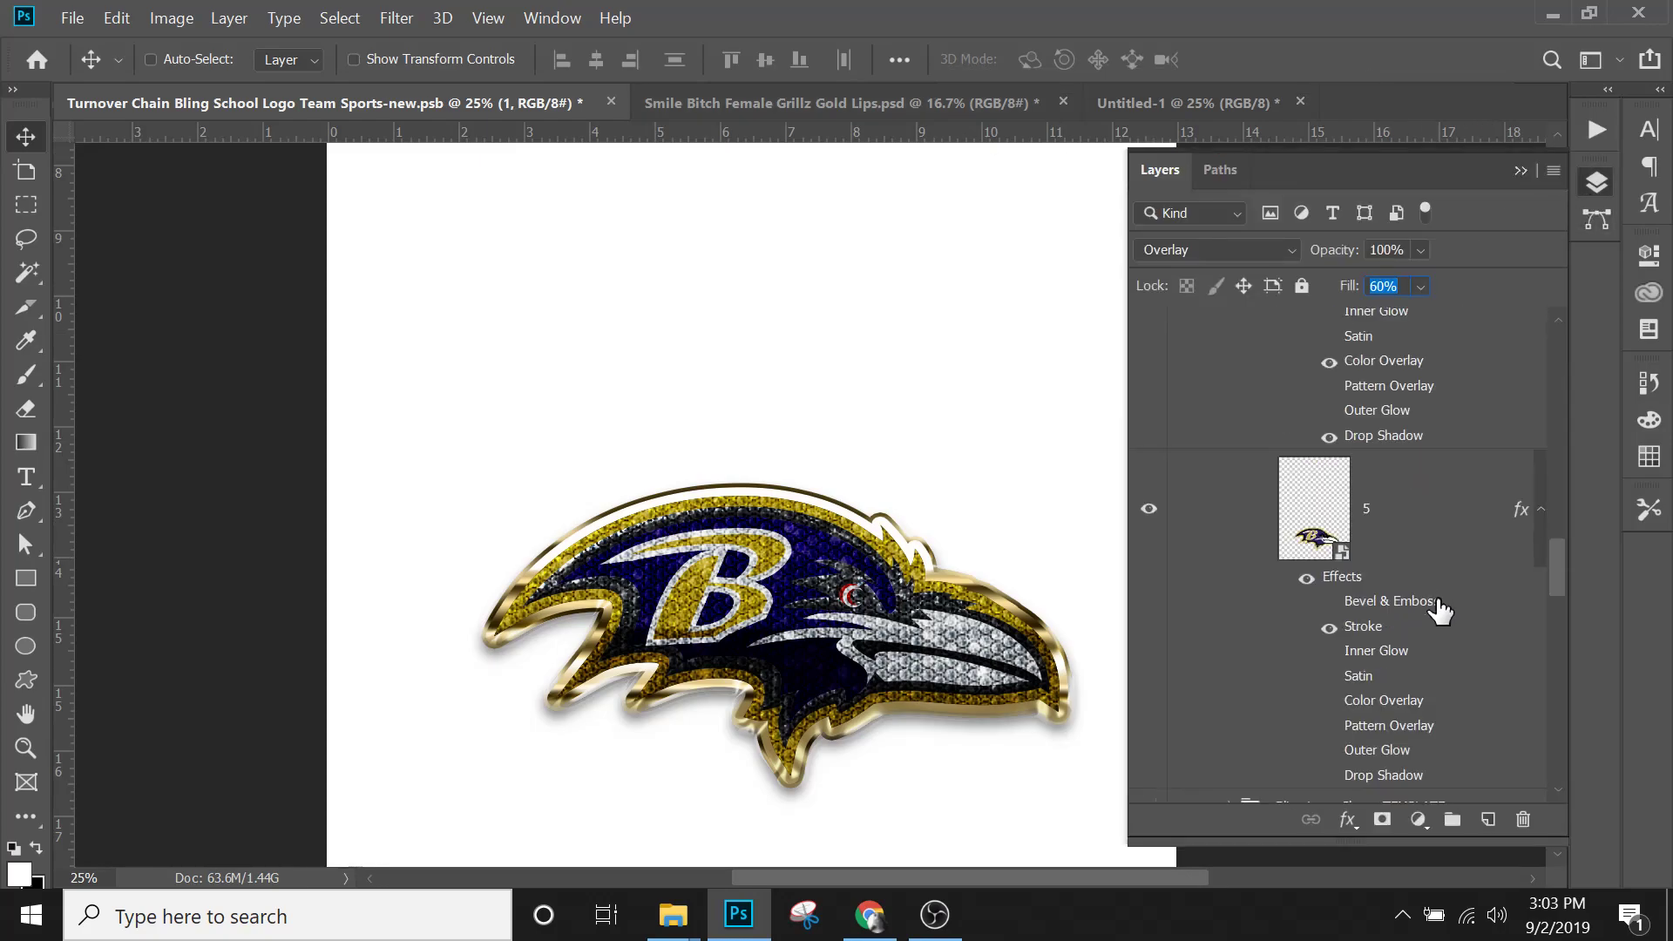
scroll(1329, 585, "up", 3)
scroll(1330, 586, "down", 3)
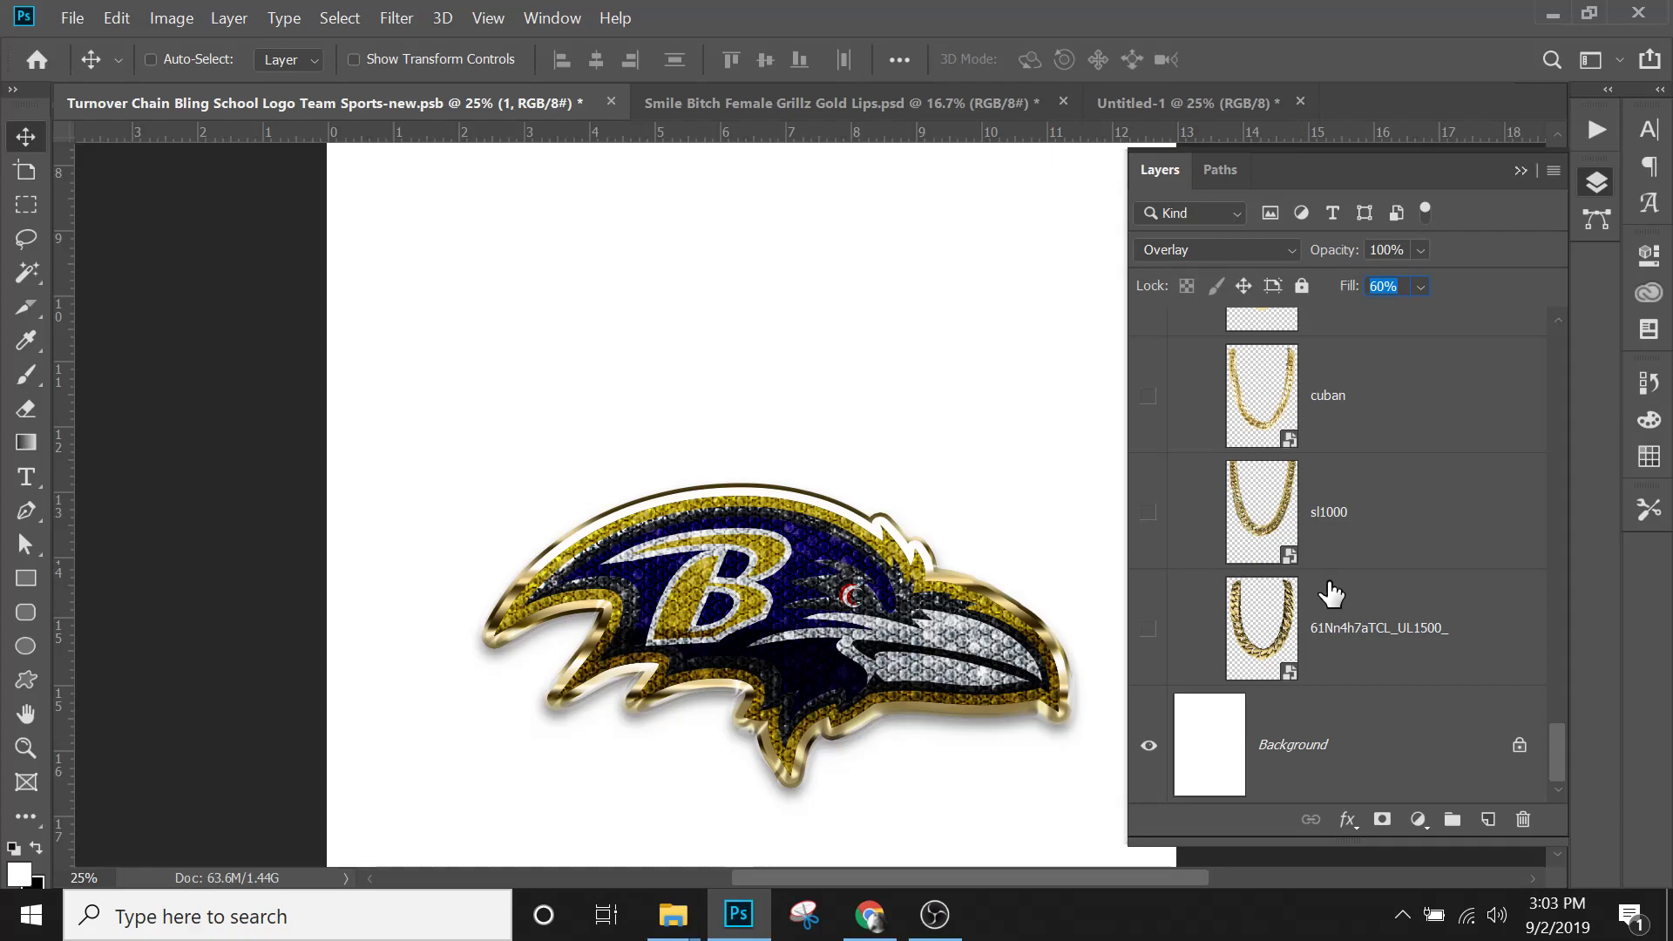
left_click(1149, 514)
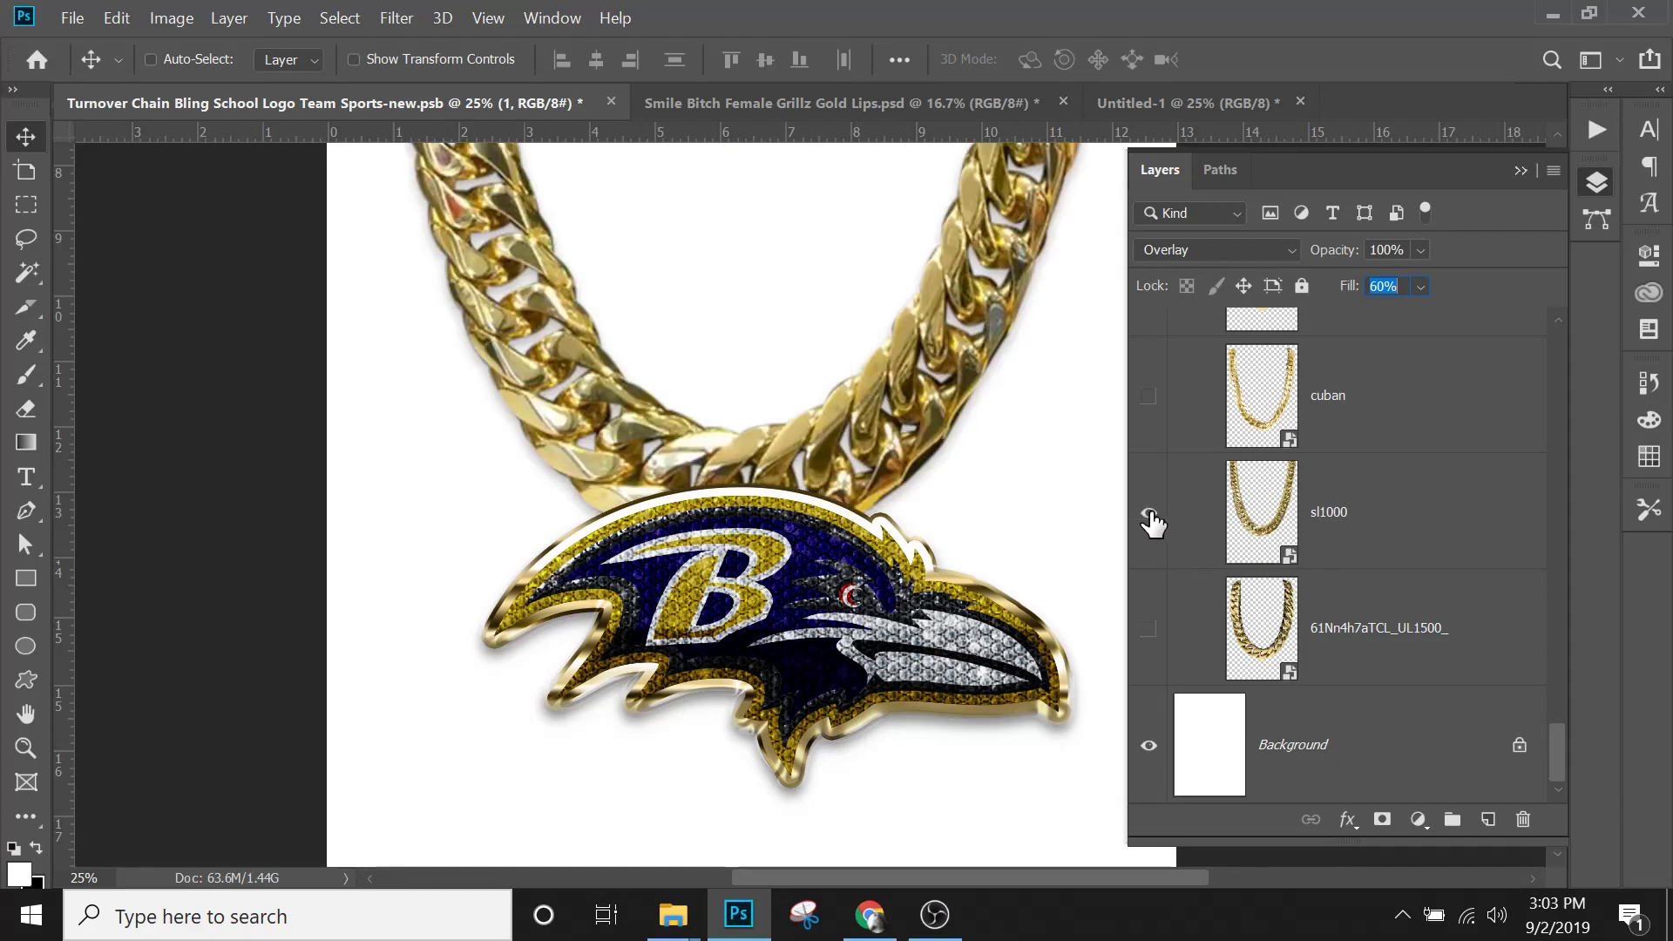
left_click(1149, 516)
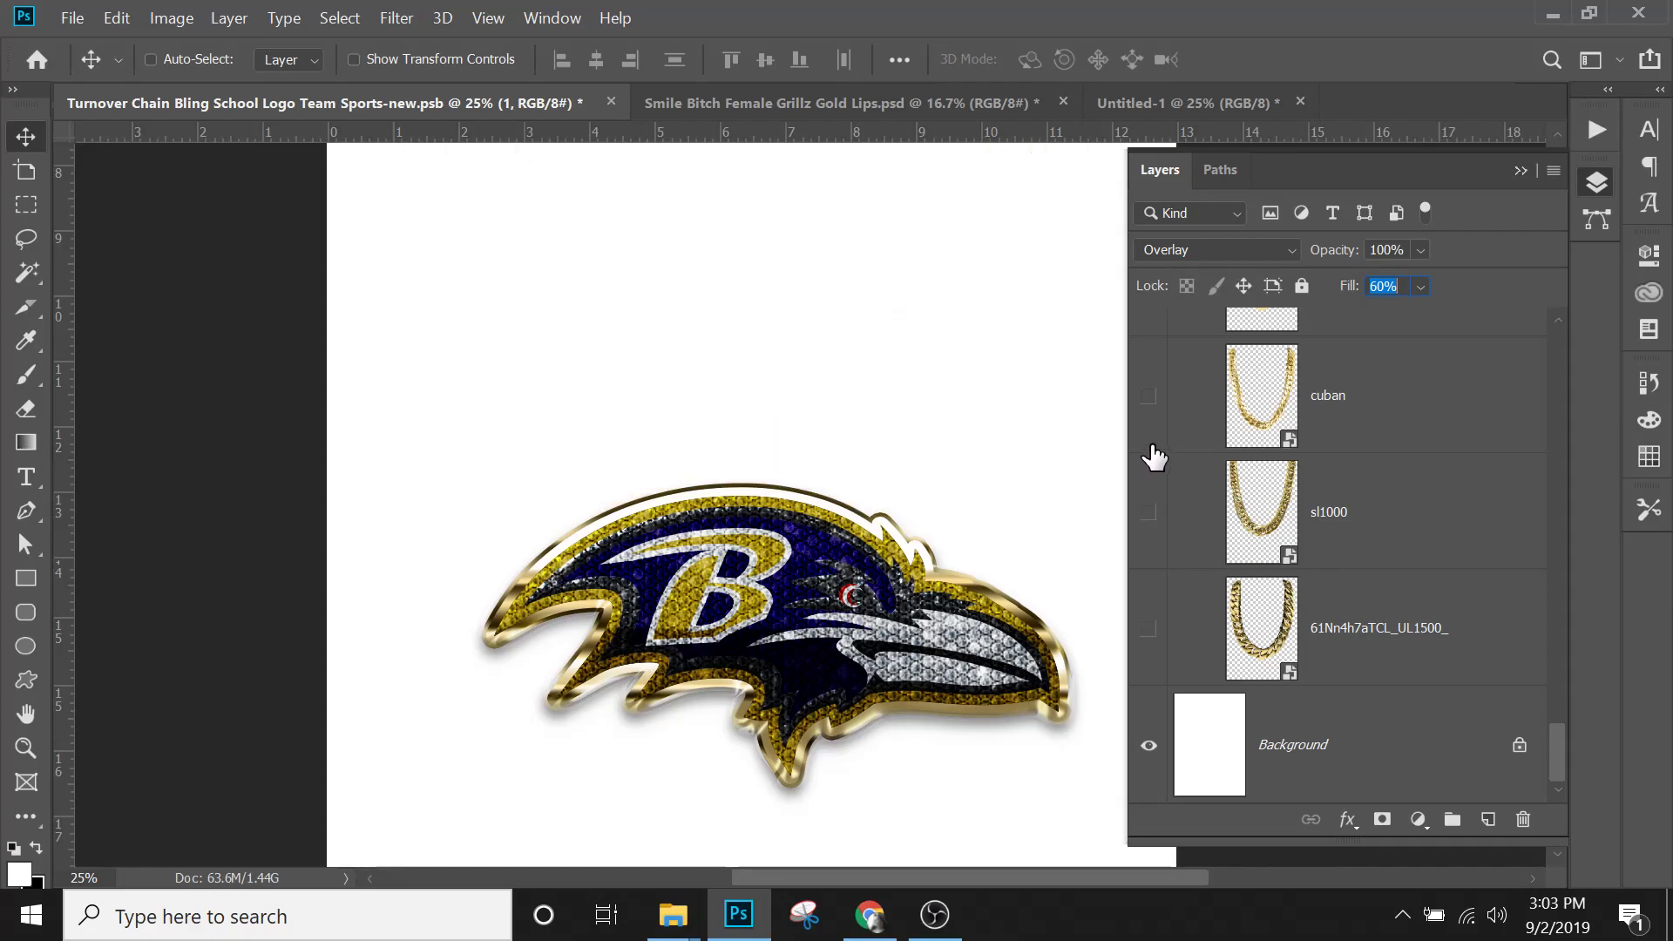
left_click(1151, 399)
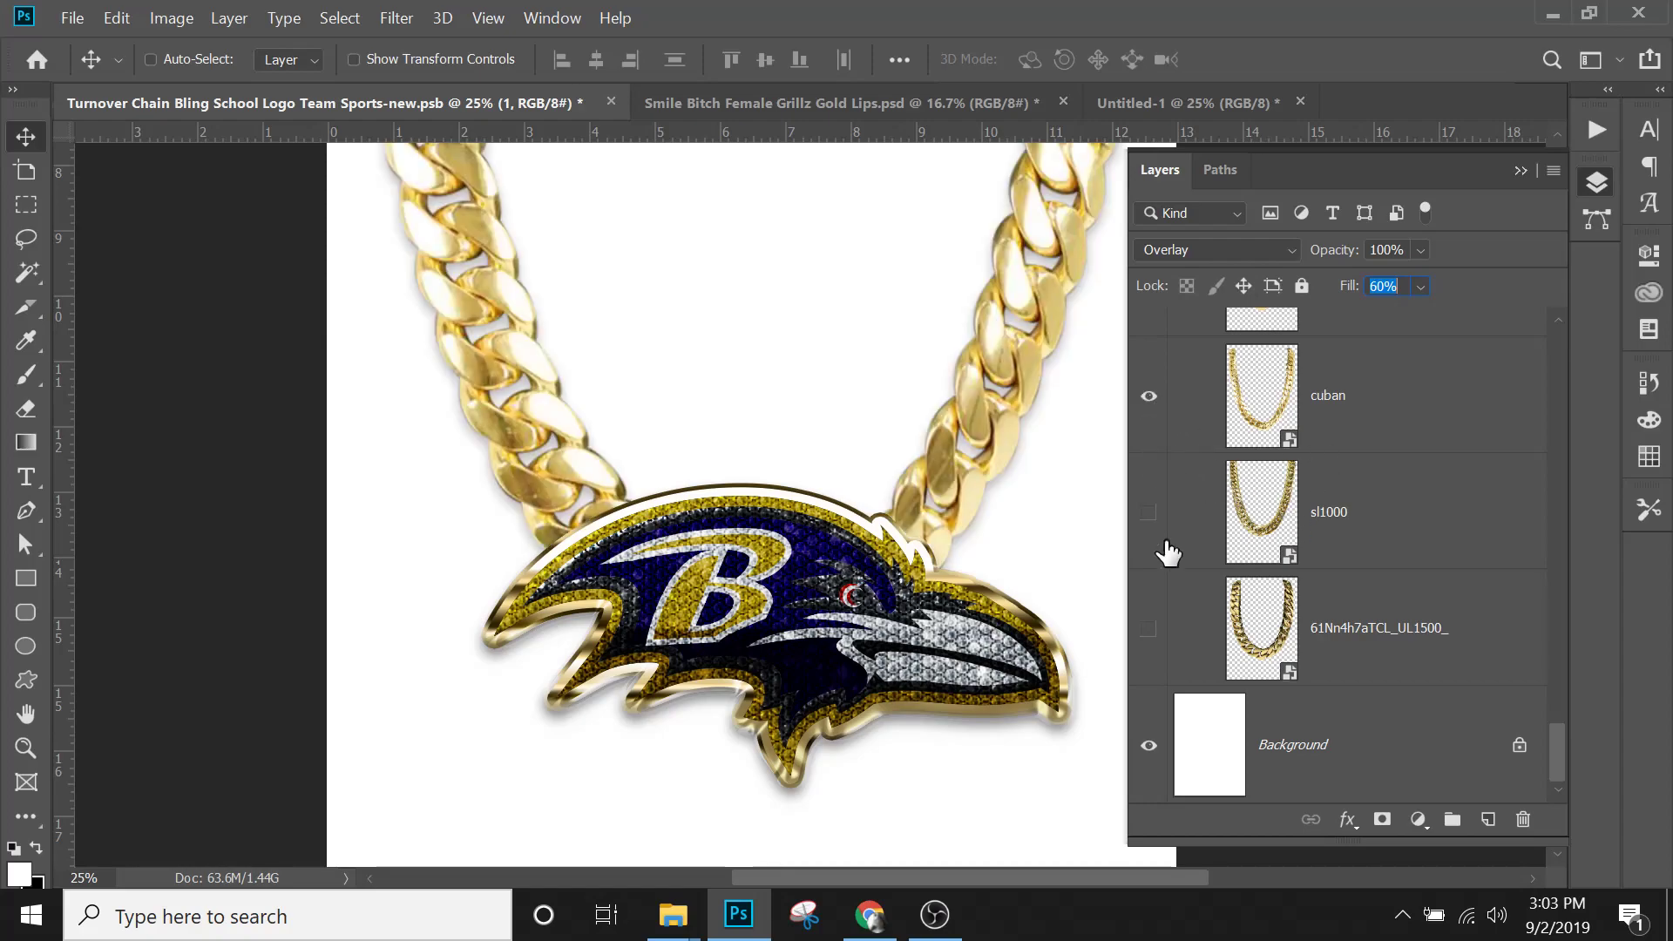
scroll(1147, 638, "up", 2)
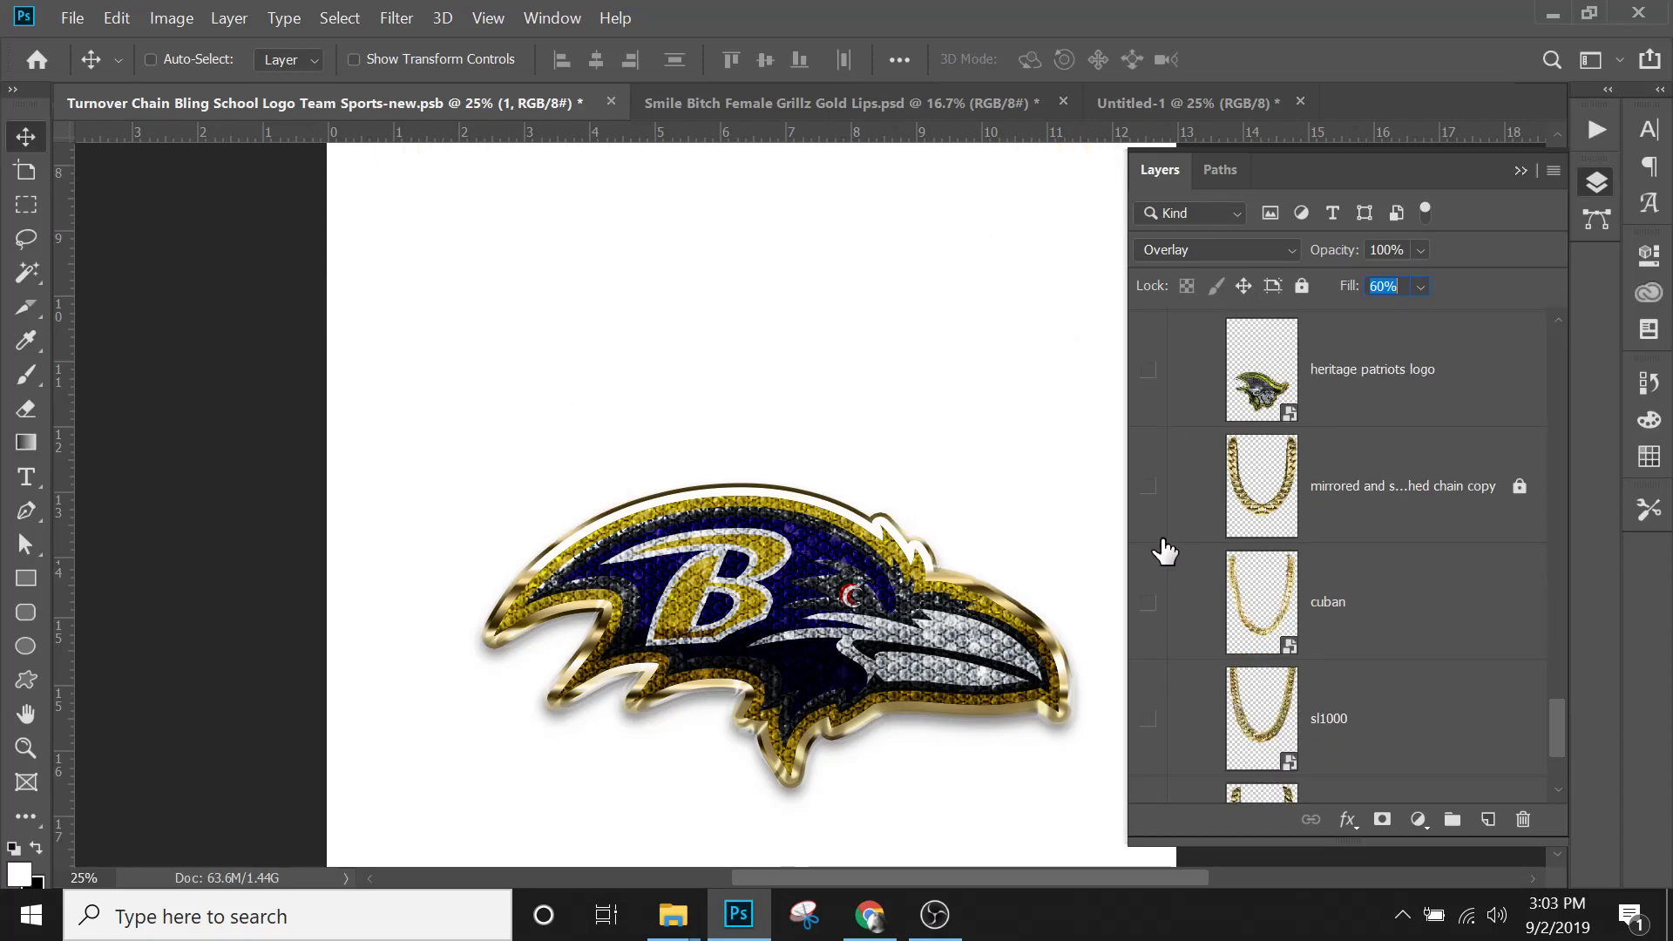
Show the locked mirrored chain copy layer behind the pendant and check the chain and pendant together.
left_click(1149, 488)
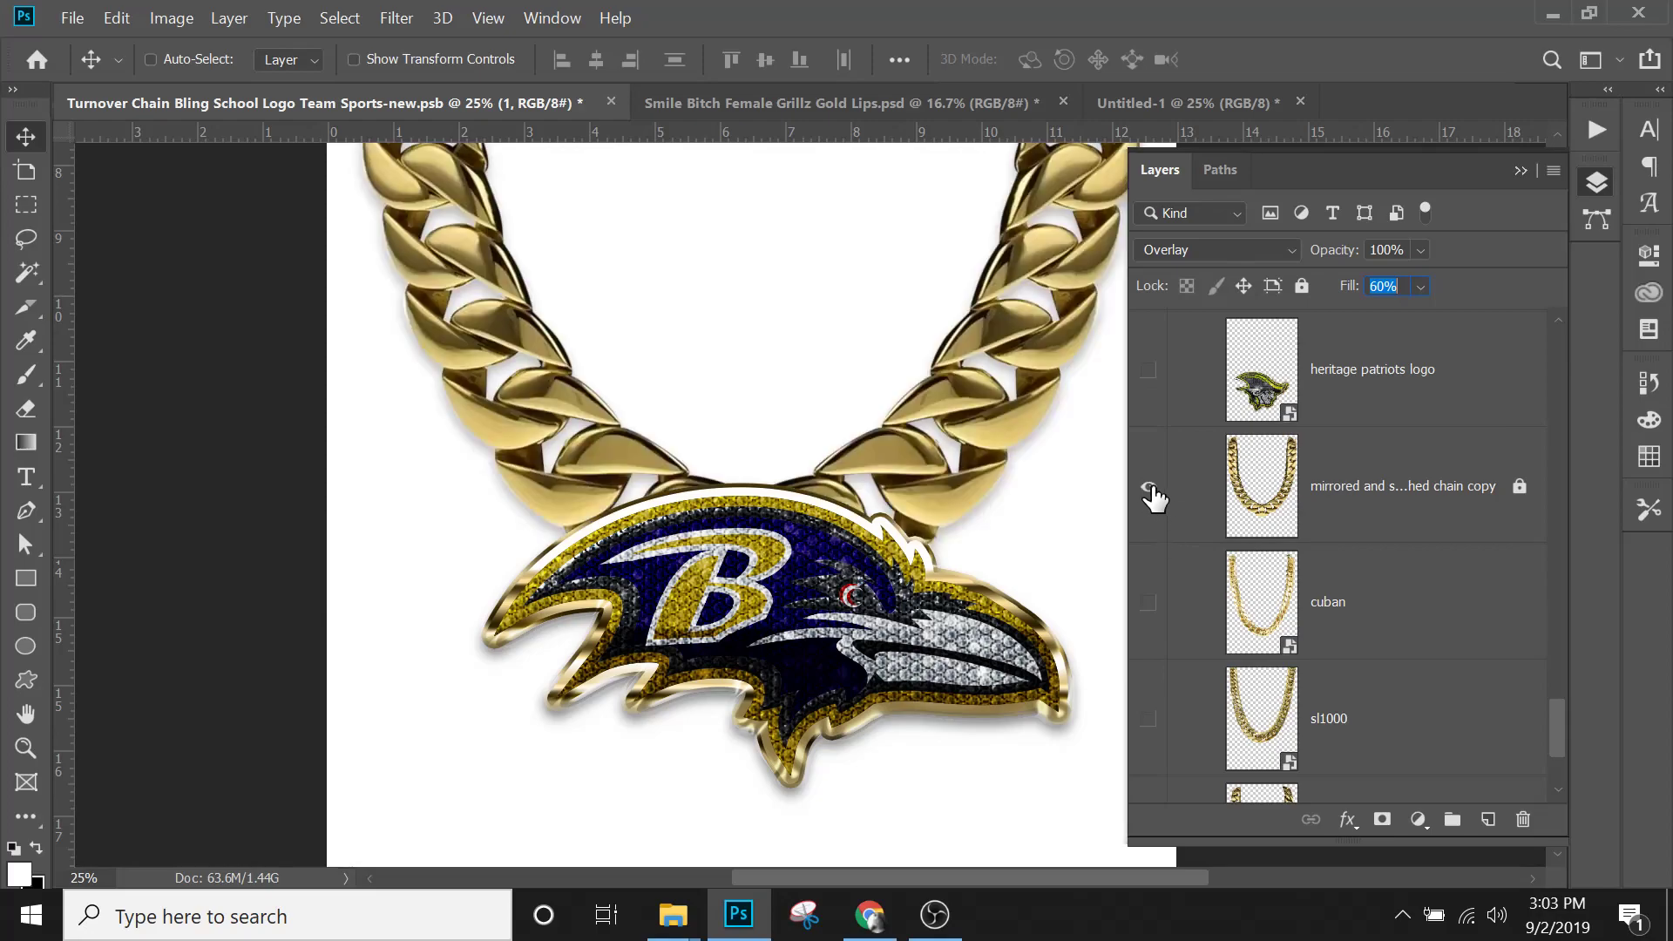
left_click(1521, 176)
key("ctrl+minus")
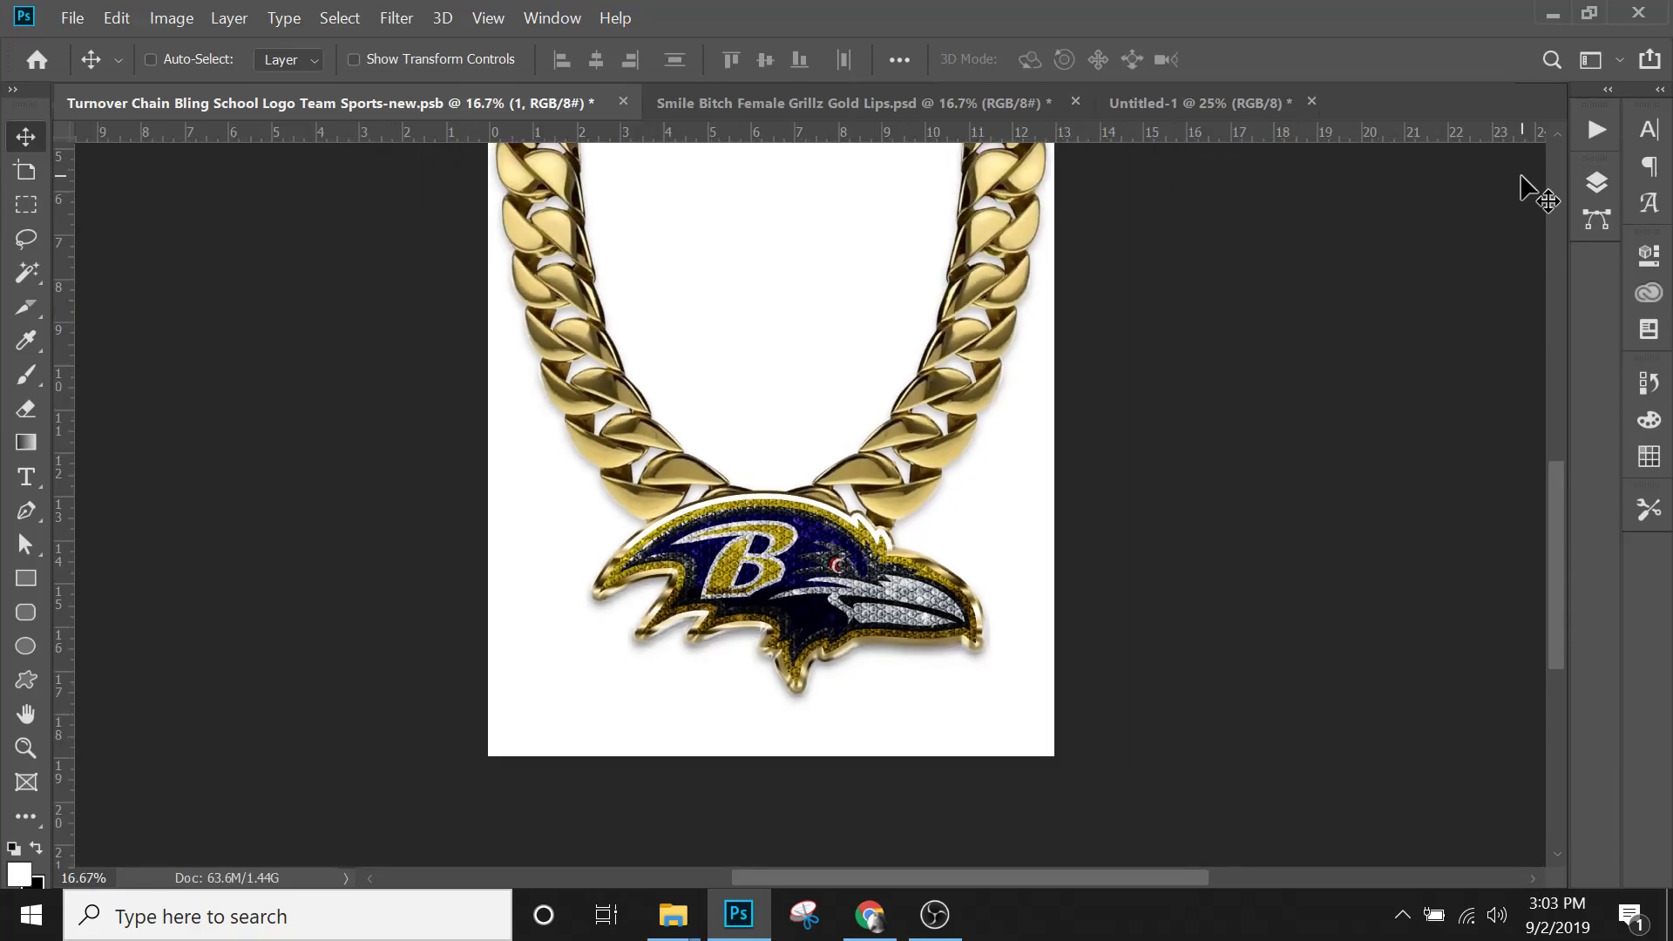
scroll(936, 505, "up", 2)
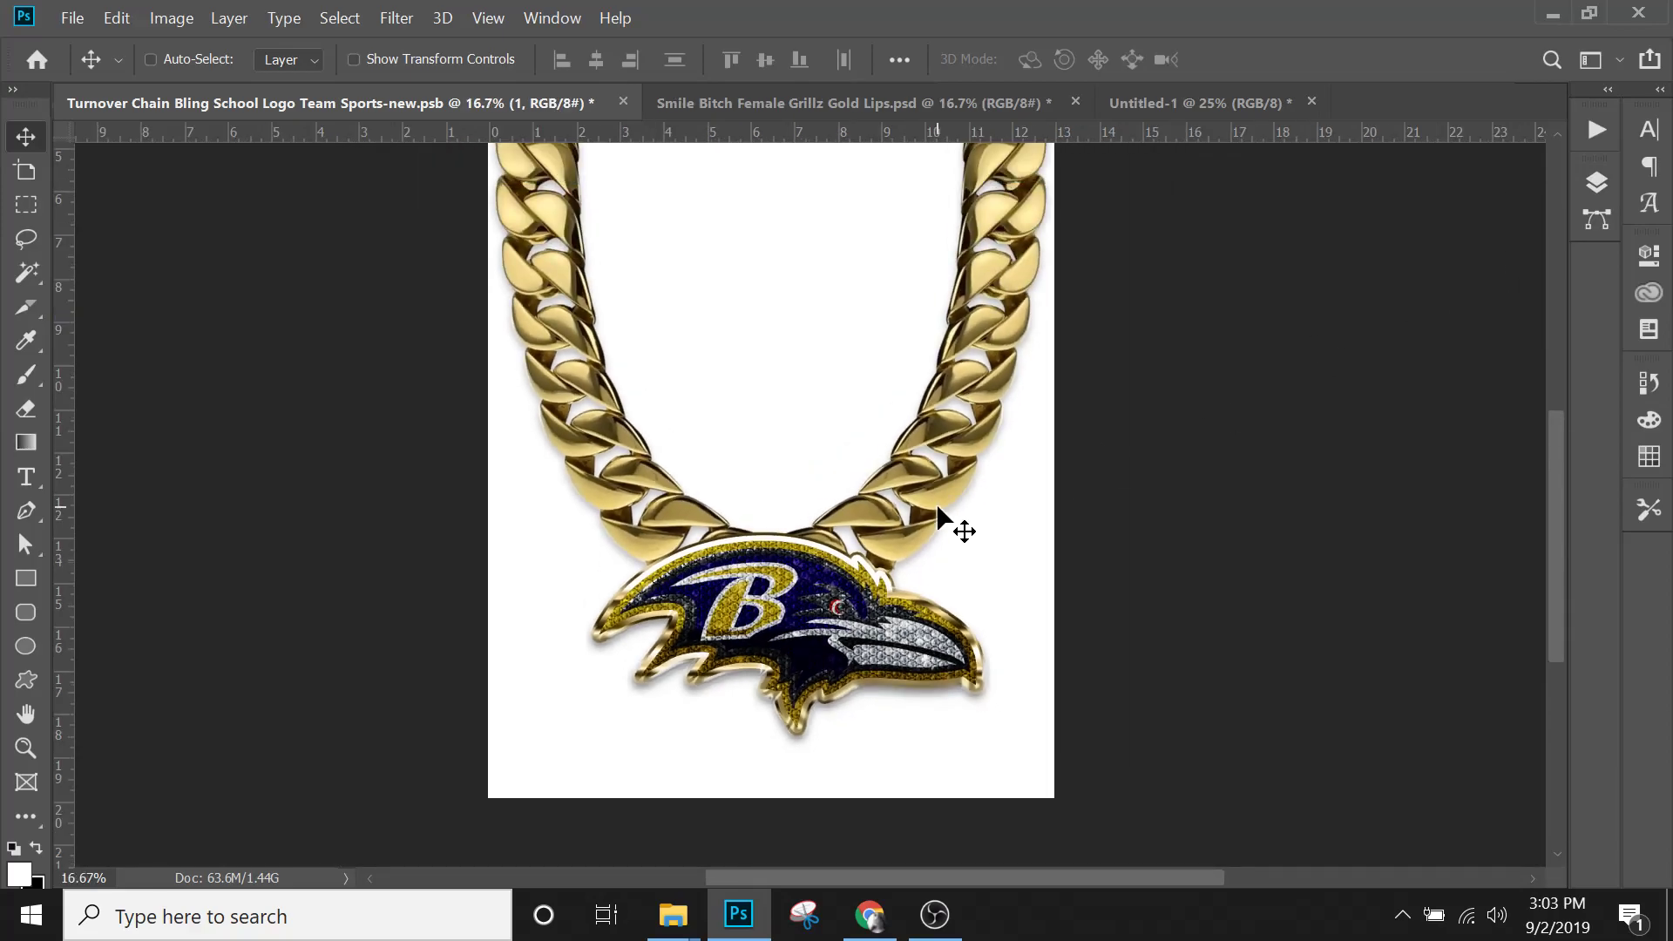
left_click(1597, 182)
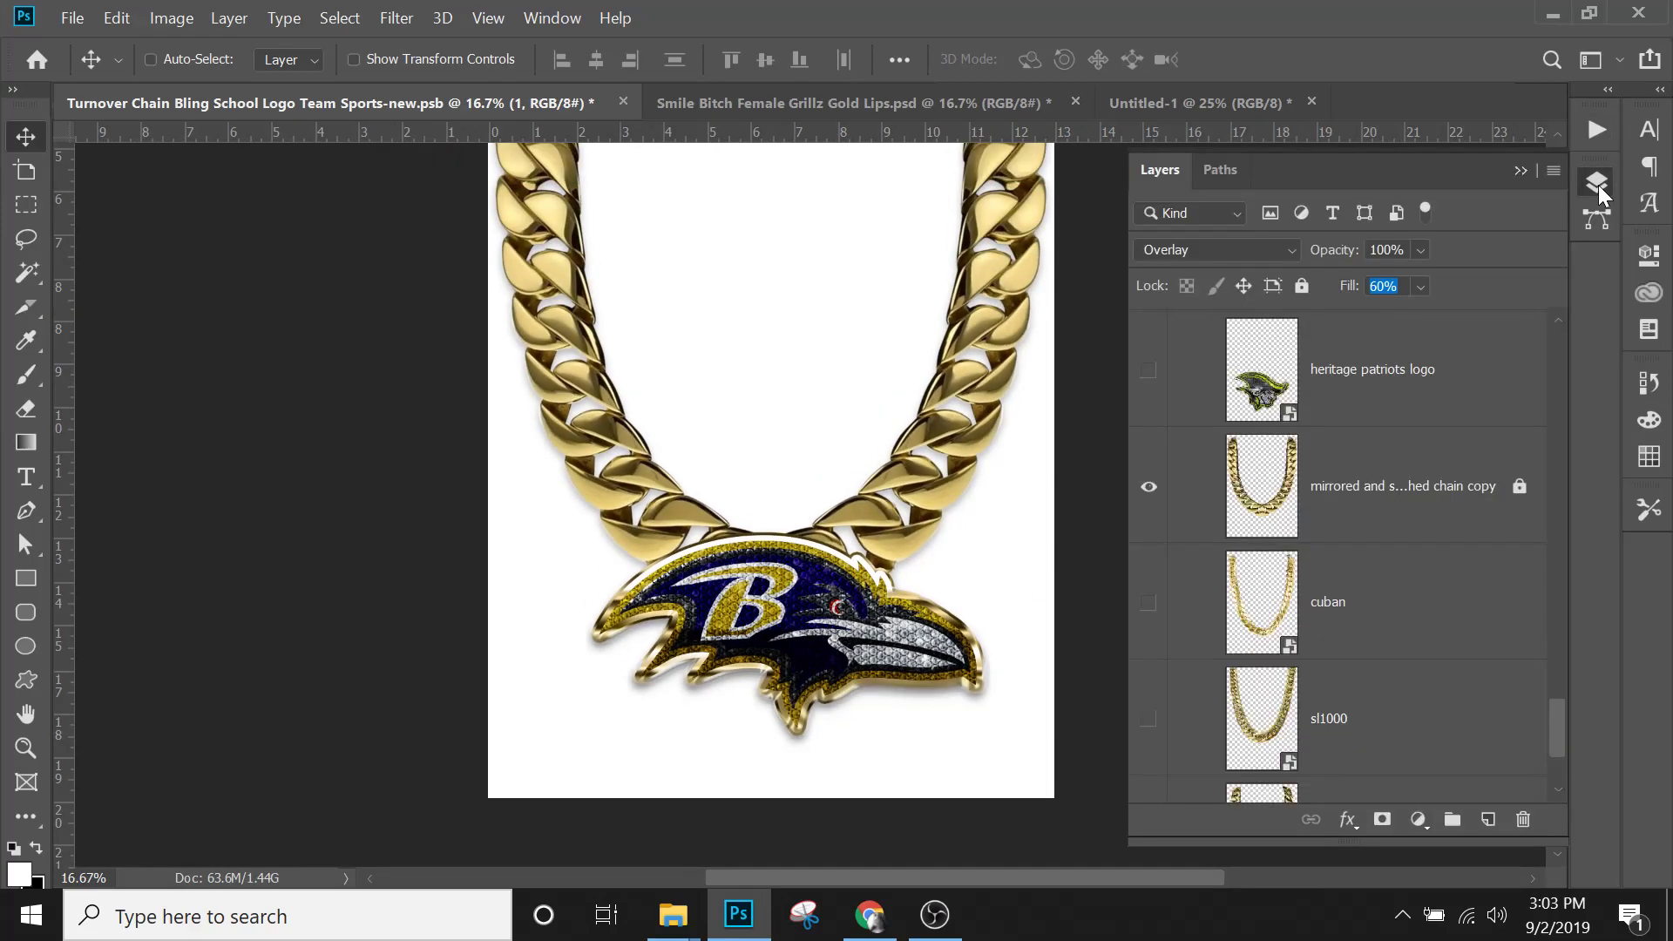
Collapse the expanded Ravens layer group and convert it to a smart object.
scroll(1369, 427, "up", 2)
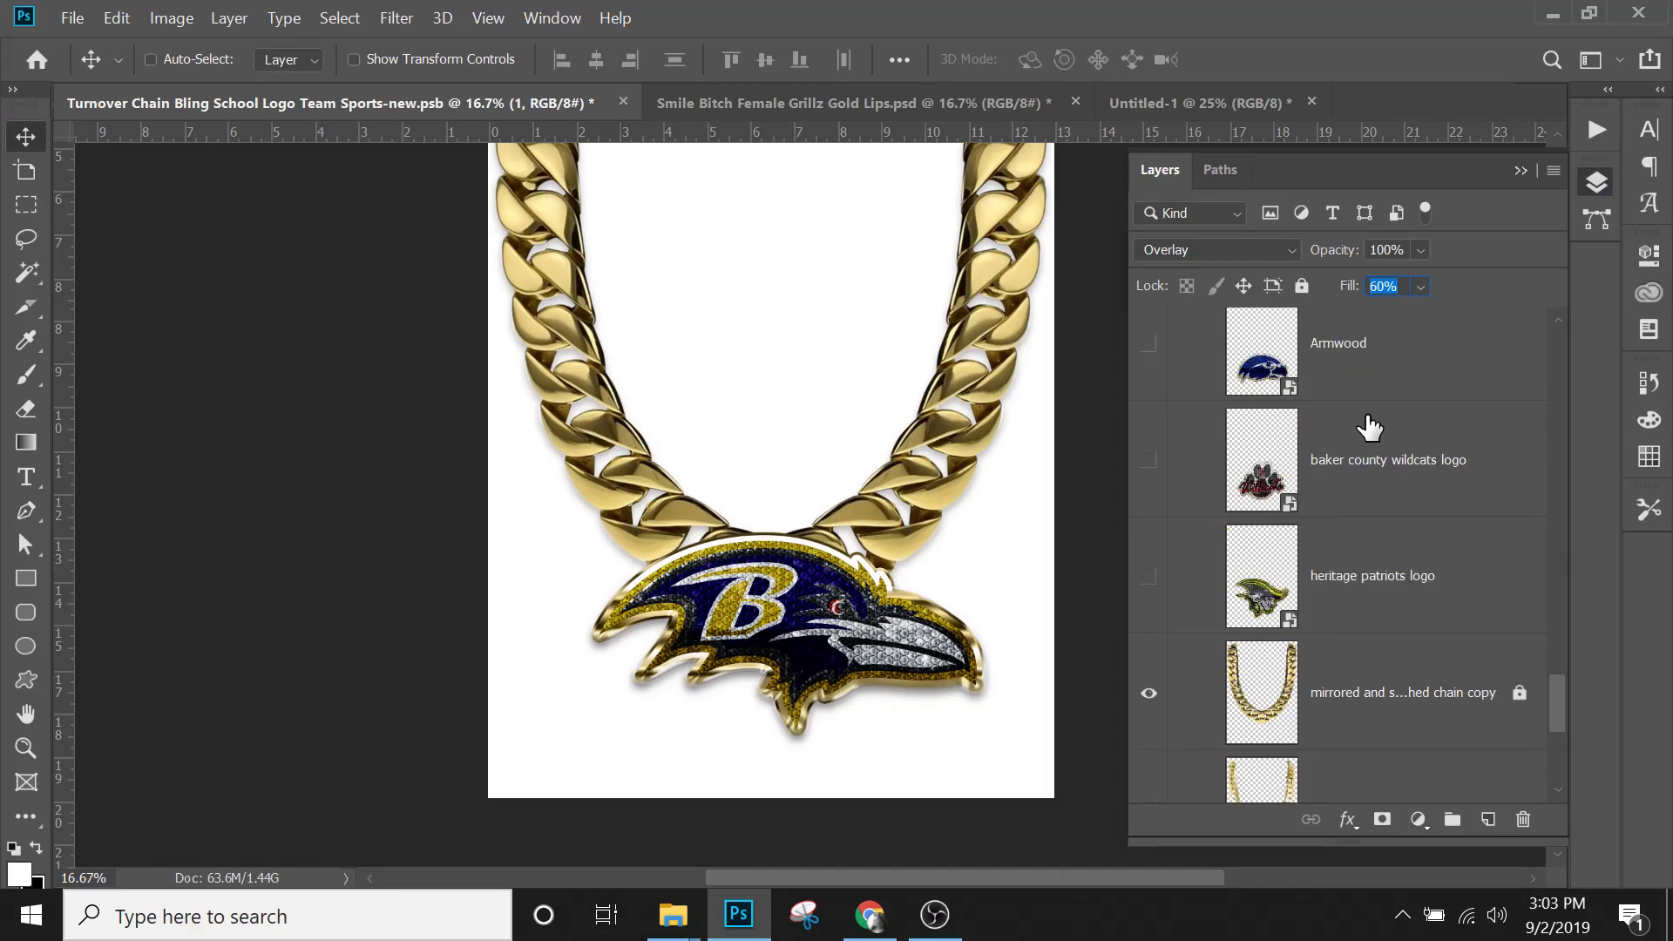
scroll(1369, 427, "up", 2)
scroll(1369, 428, "up", 6)
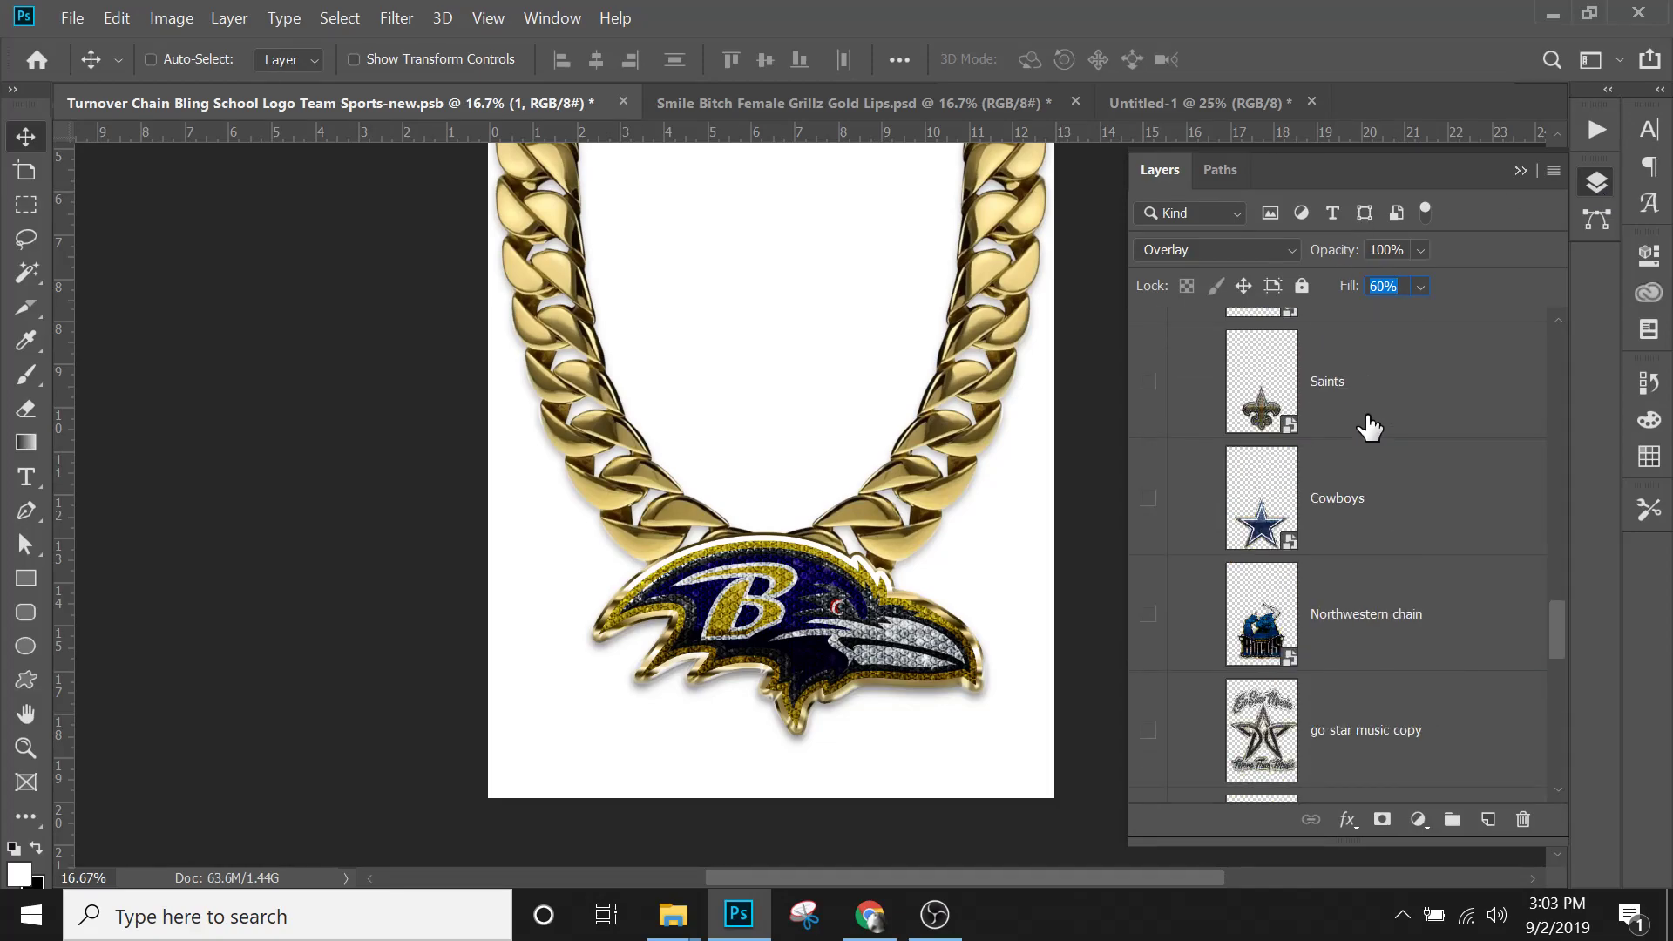
scroll(1369, 429, "up", 2)
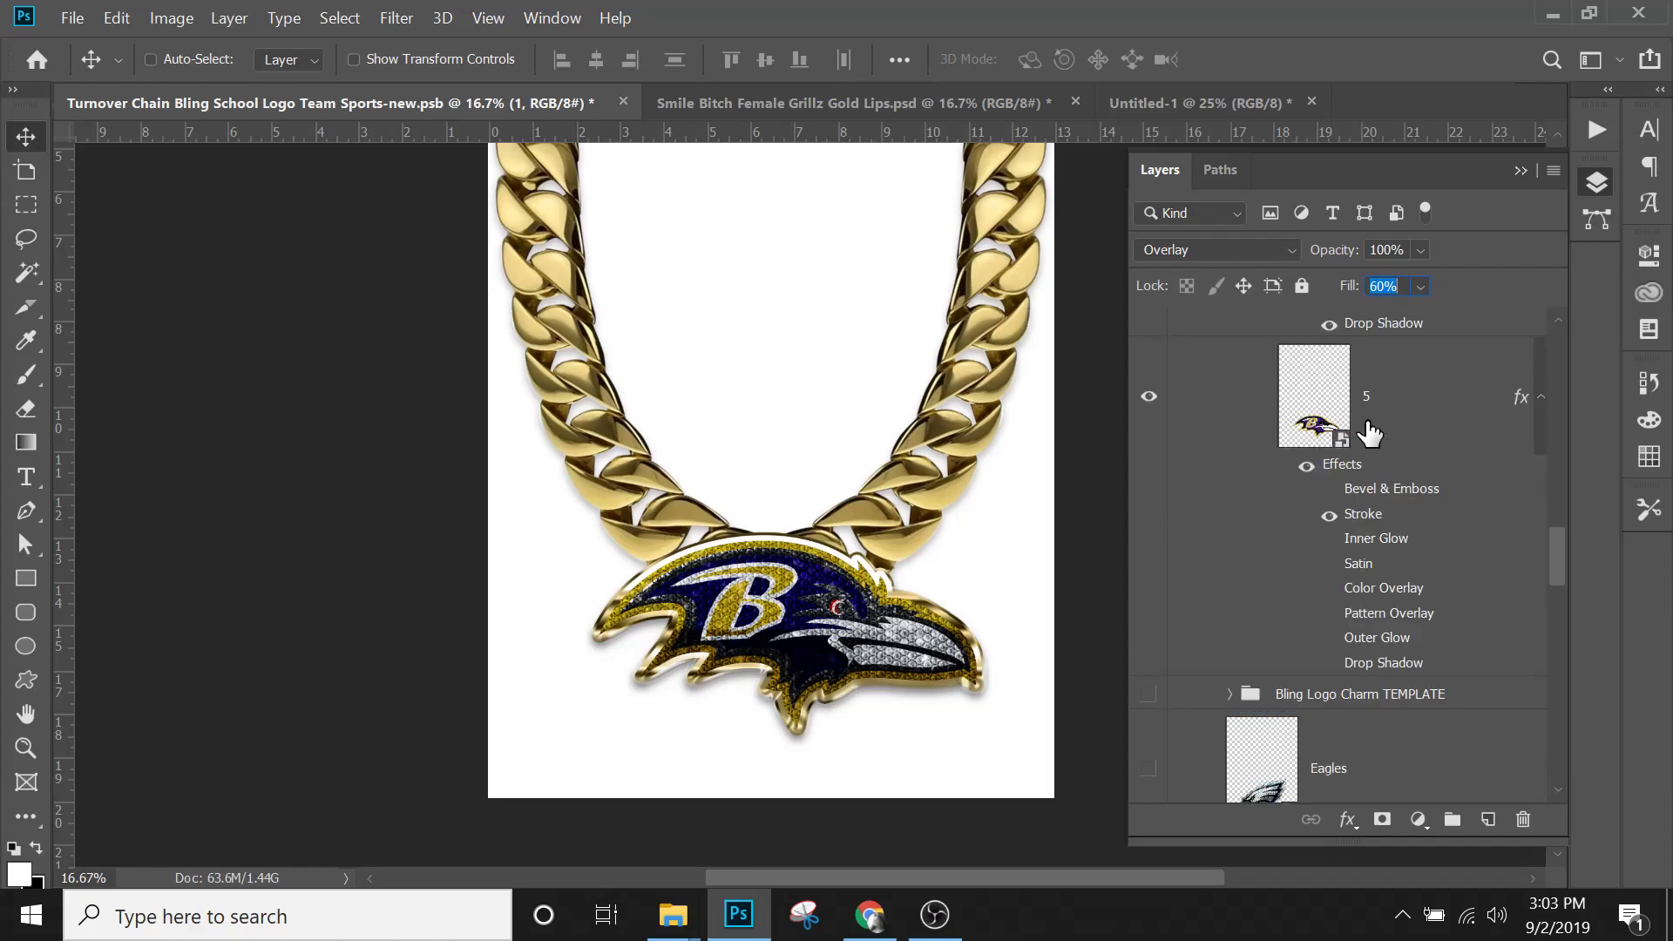
left_click(1377, 433)
scroll(1386, 427, "up", 6)
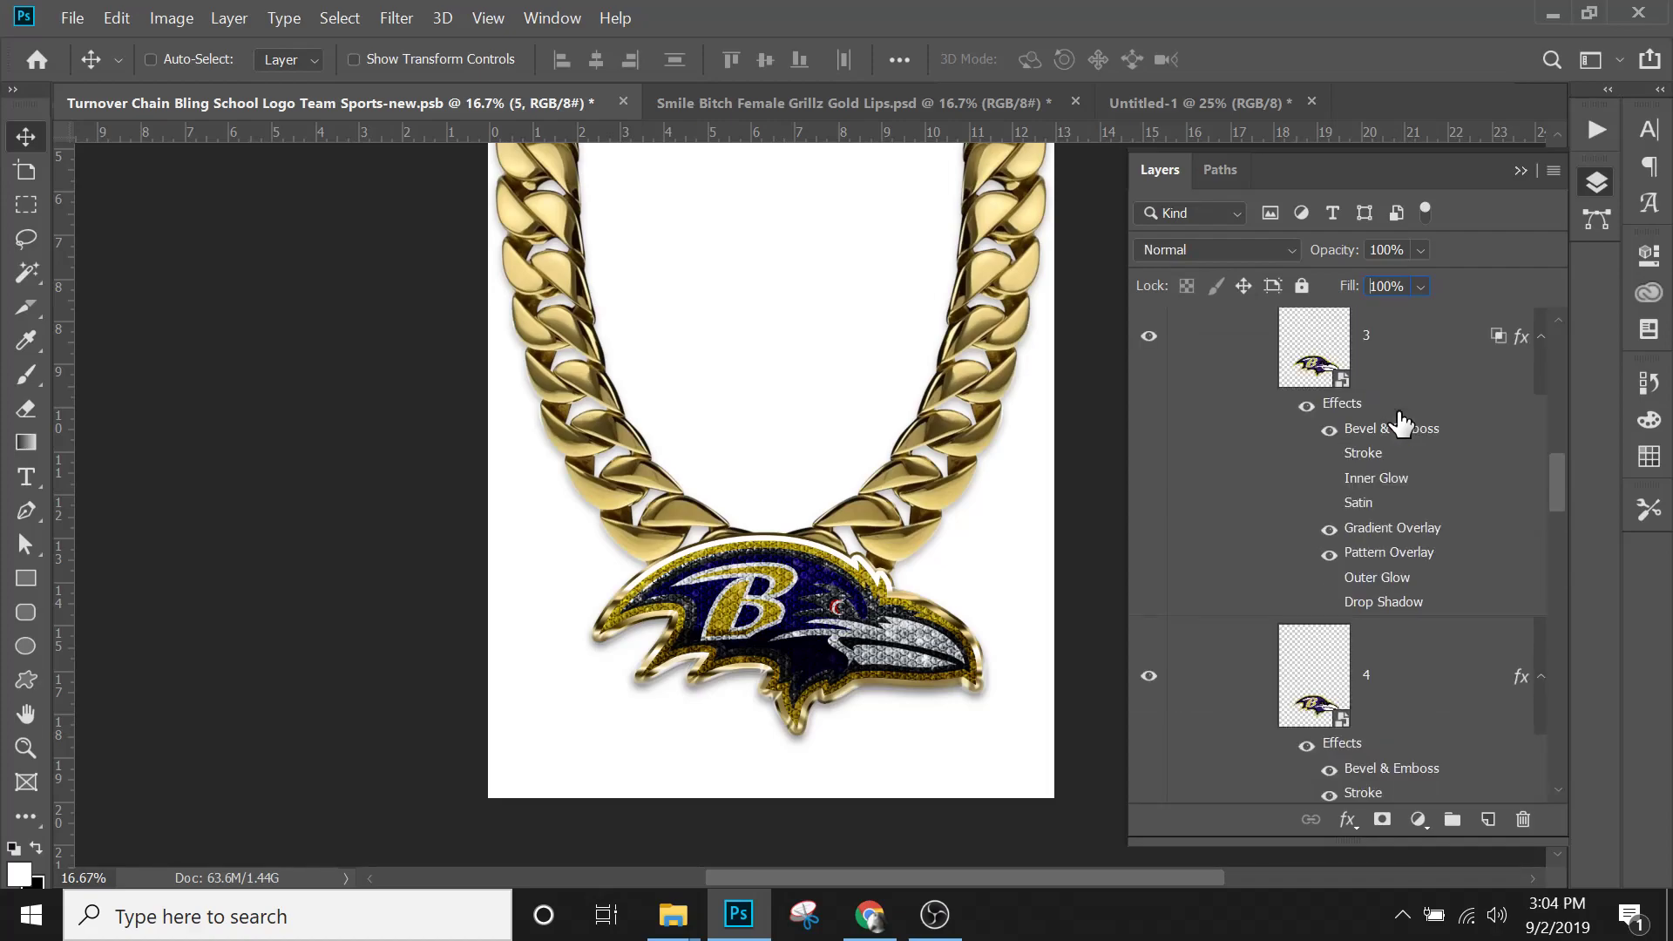
scroll(1401, 425, "up", 4)
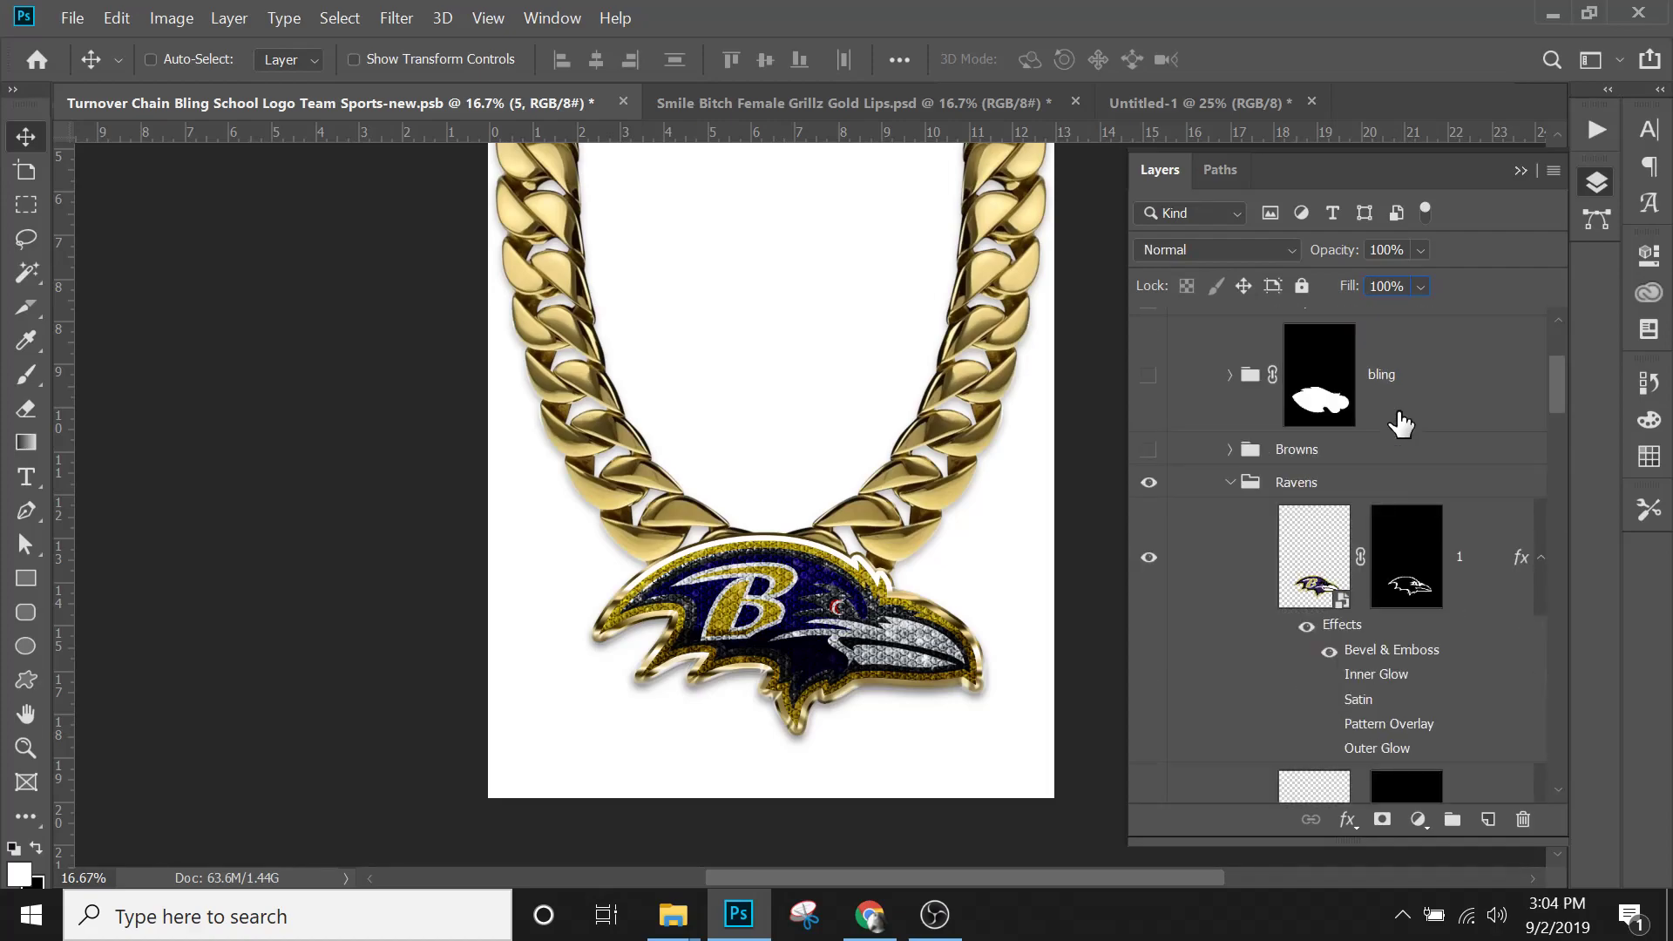
left_click(1237, 492)
left_click(1230, 481)
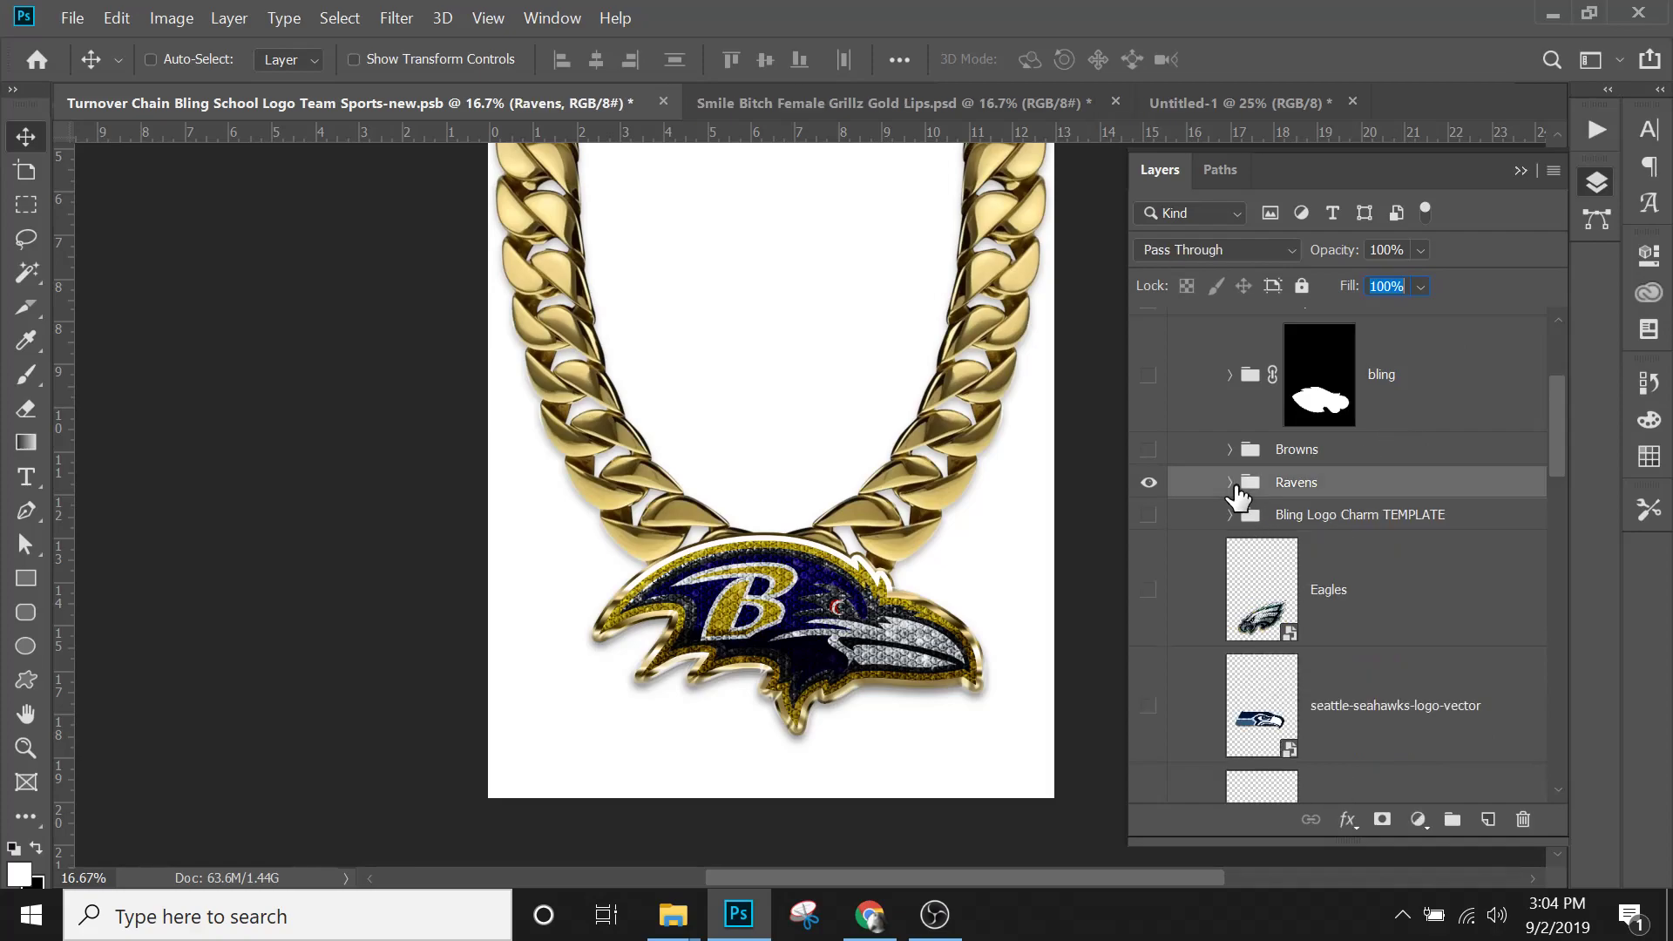
right_click(1321, 499)
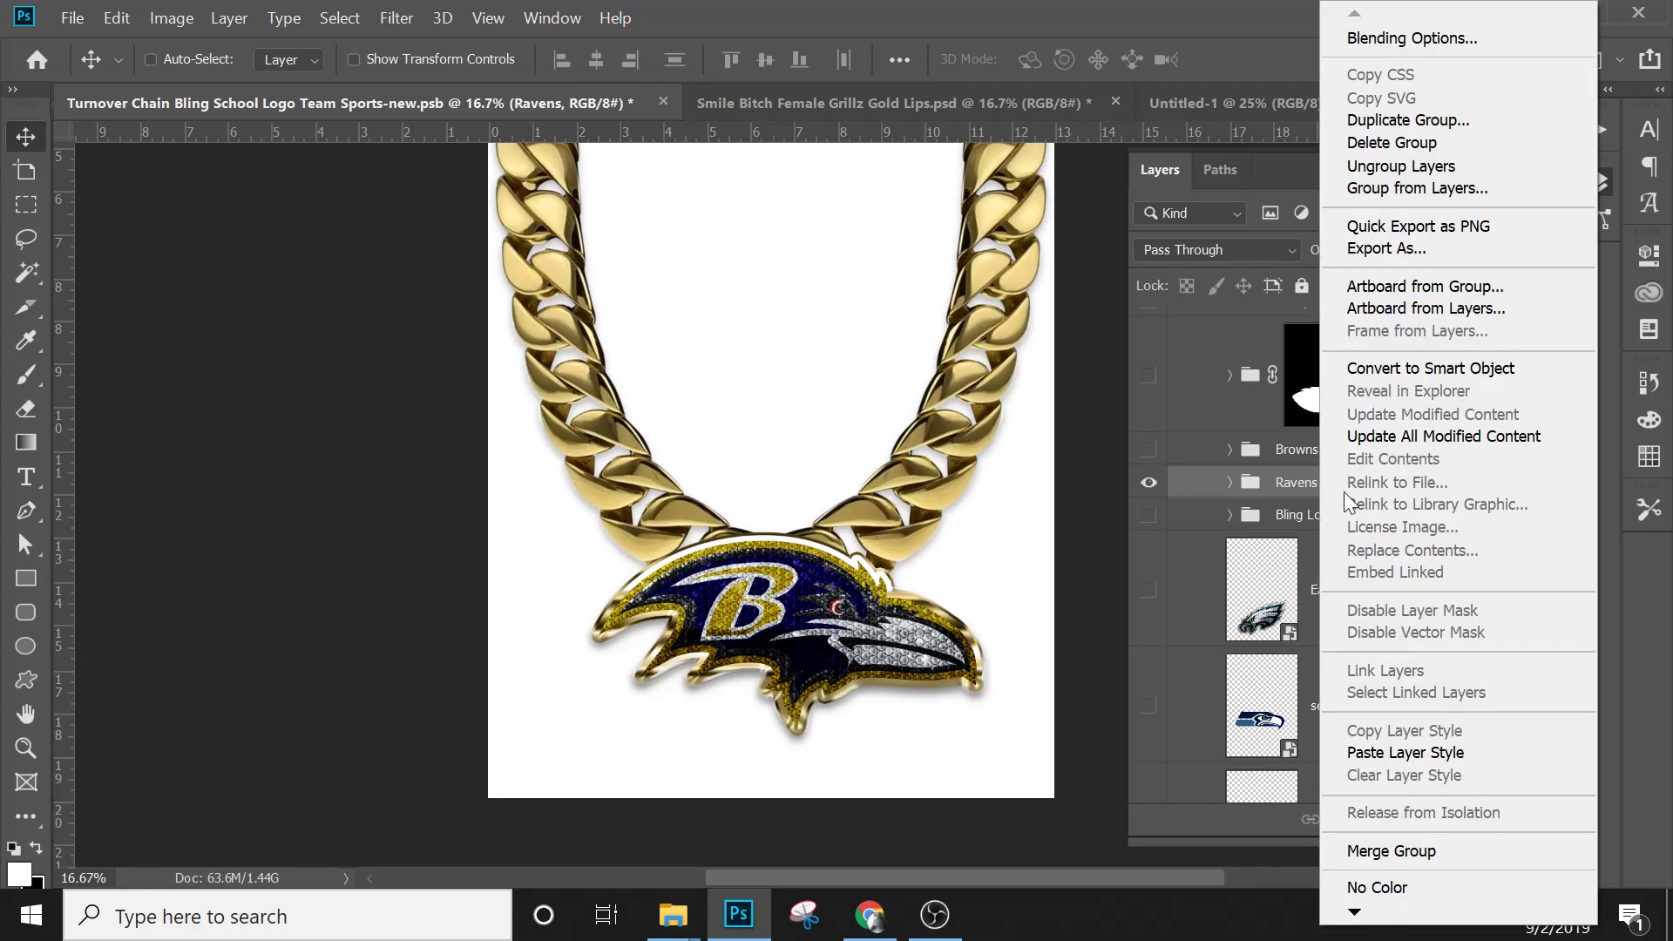
left_click(1382, 369)
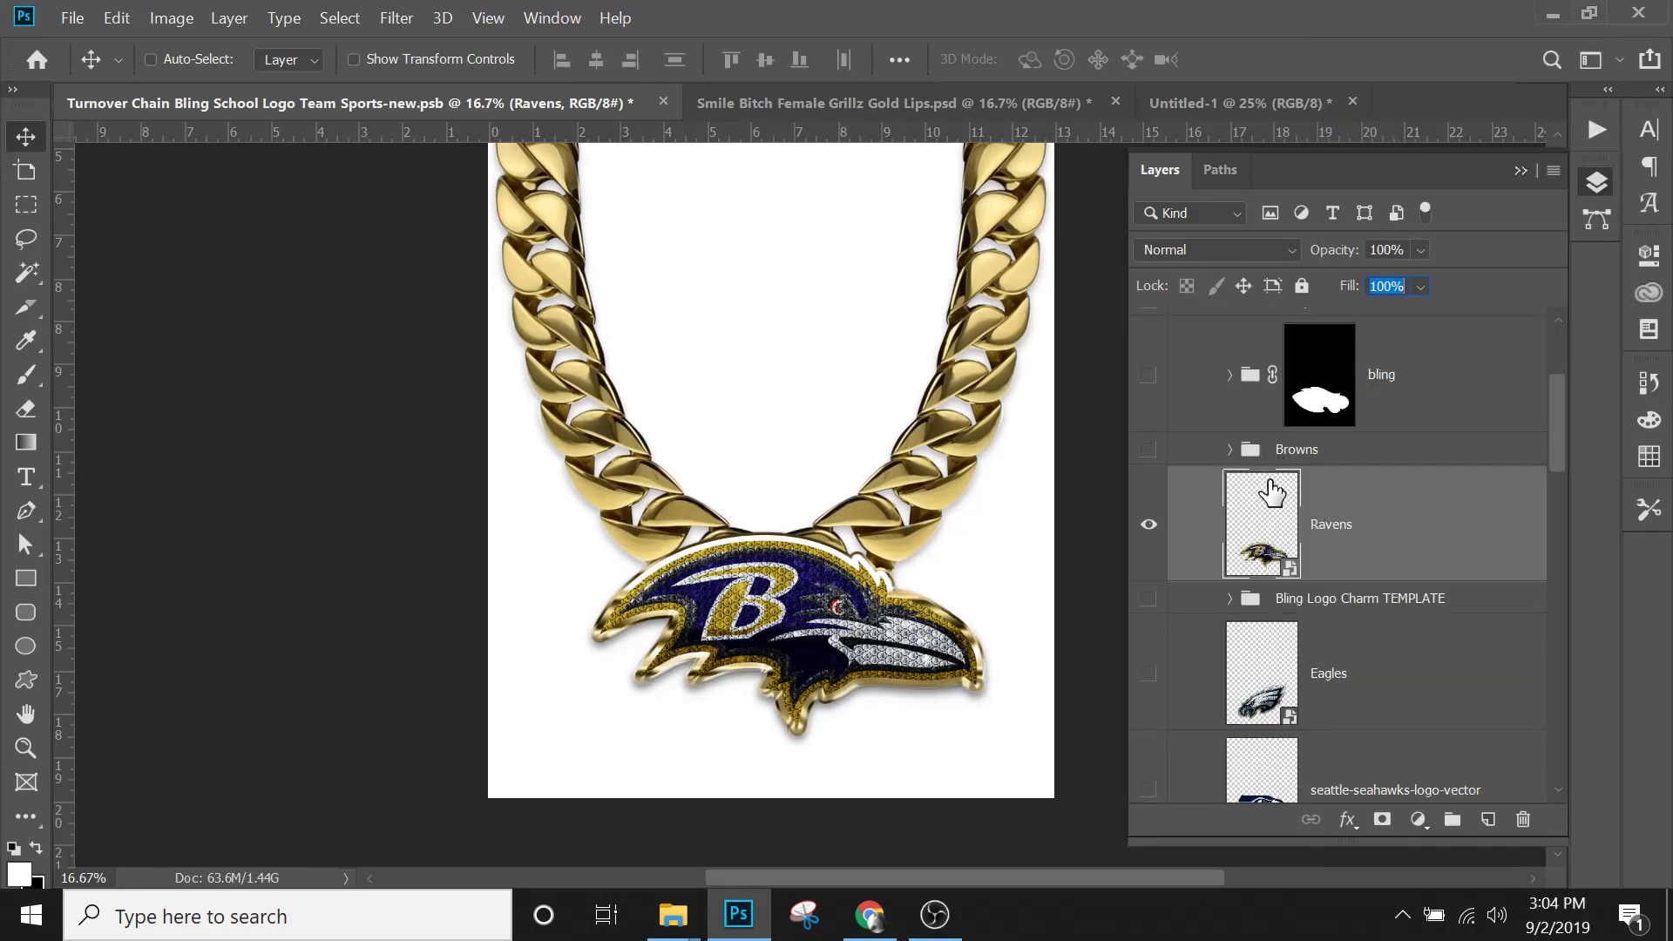
Scale the Ravens pendant proportionally to about 122% and centre it over the lower end of the gold chain.
key("ctrl")
left_click(33, 143)
key("ctrl")
key("ctrl+t")
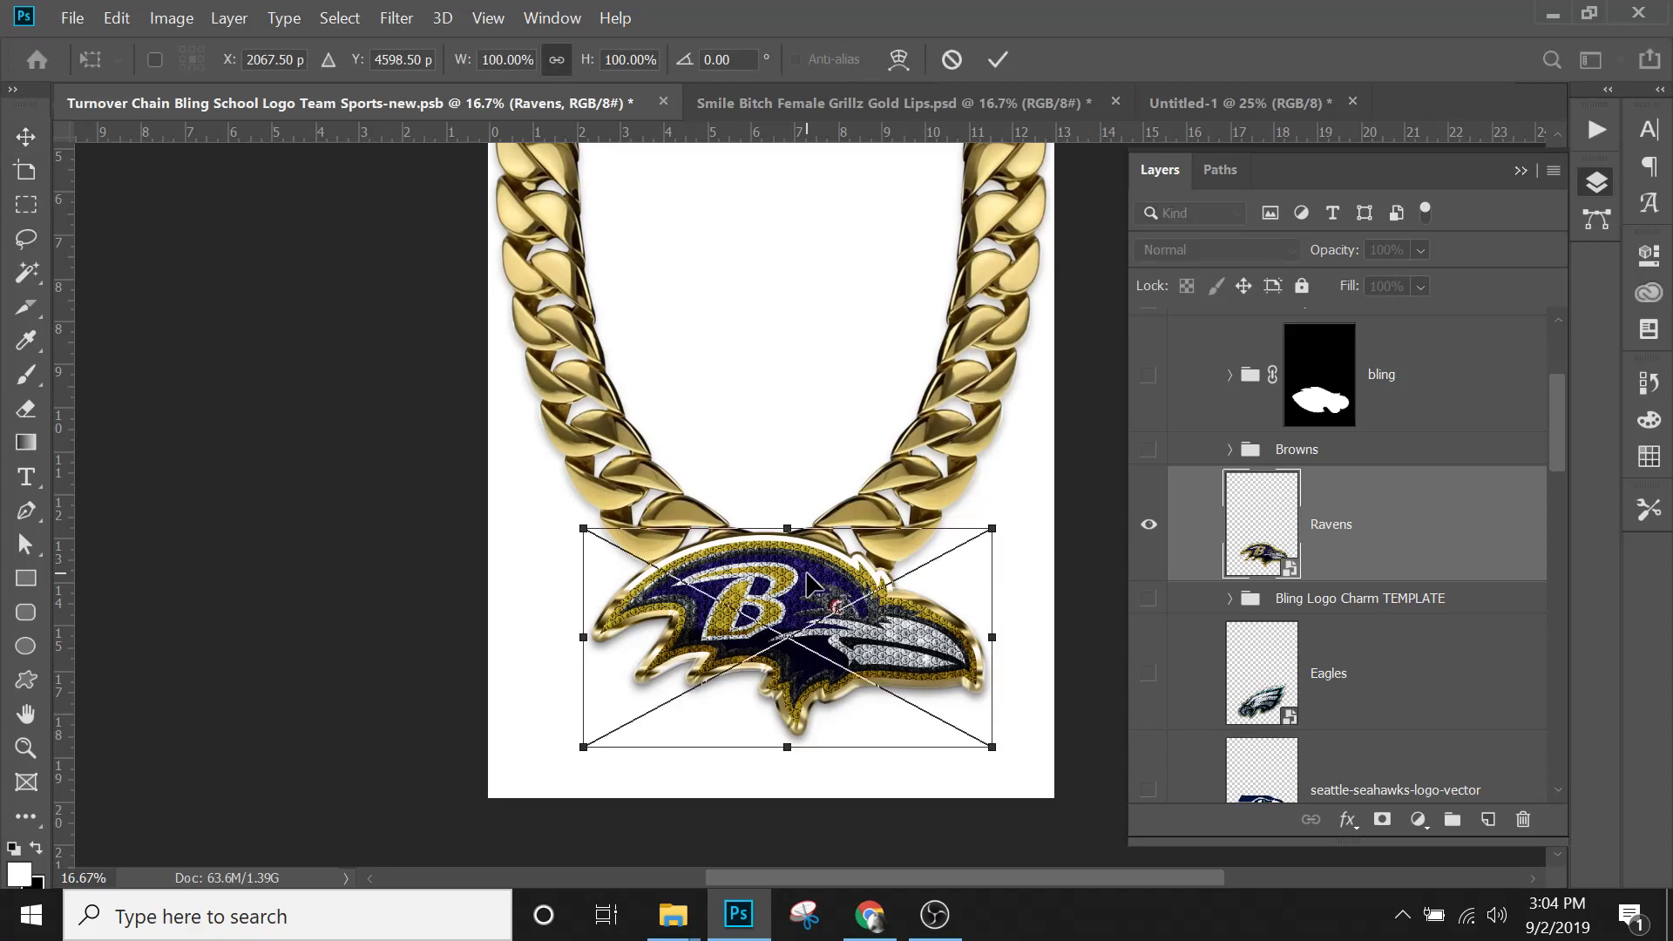
left_click_drag(583, 530, 527, 476)
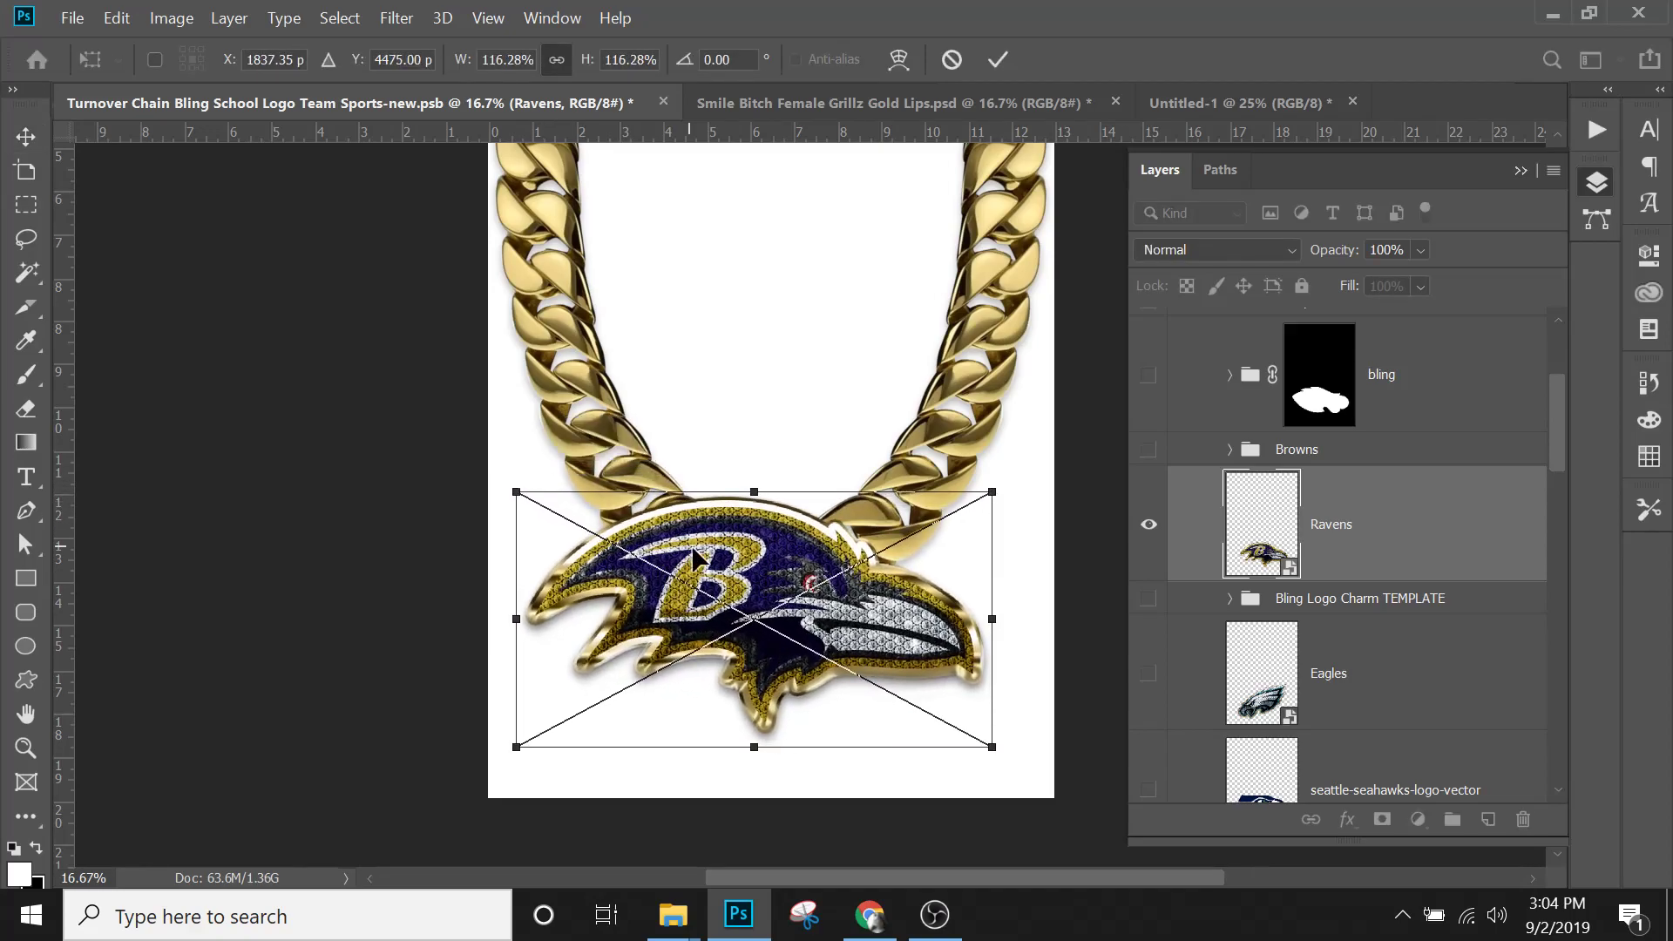
left_click_drag(759, 570, 773, 583)
left_click_drag(534, 511, 515, 494)
left_click_drag(746, 586, 745, 599)
key("Return")
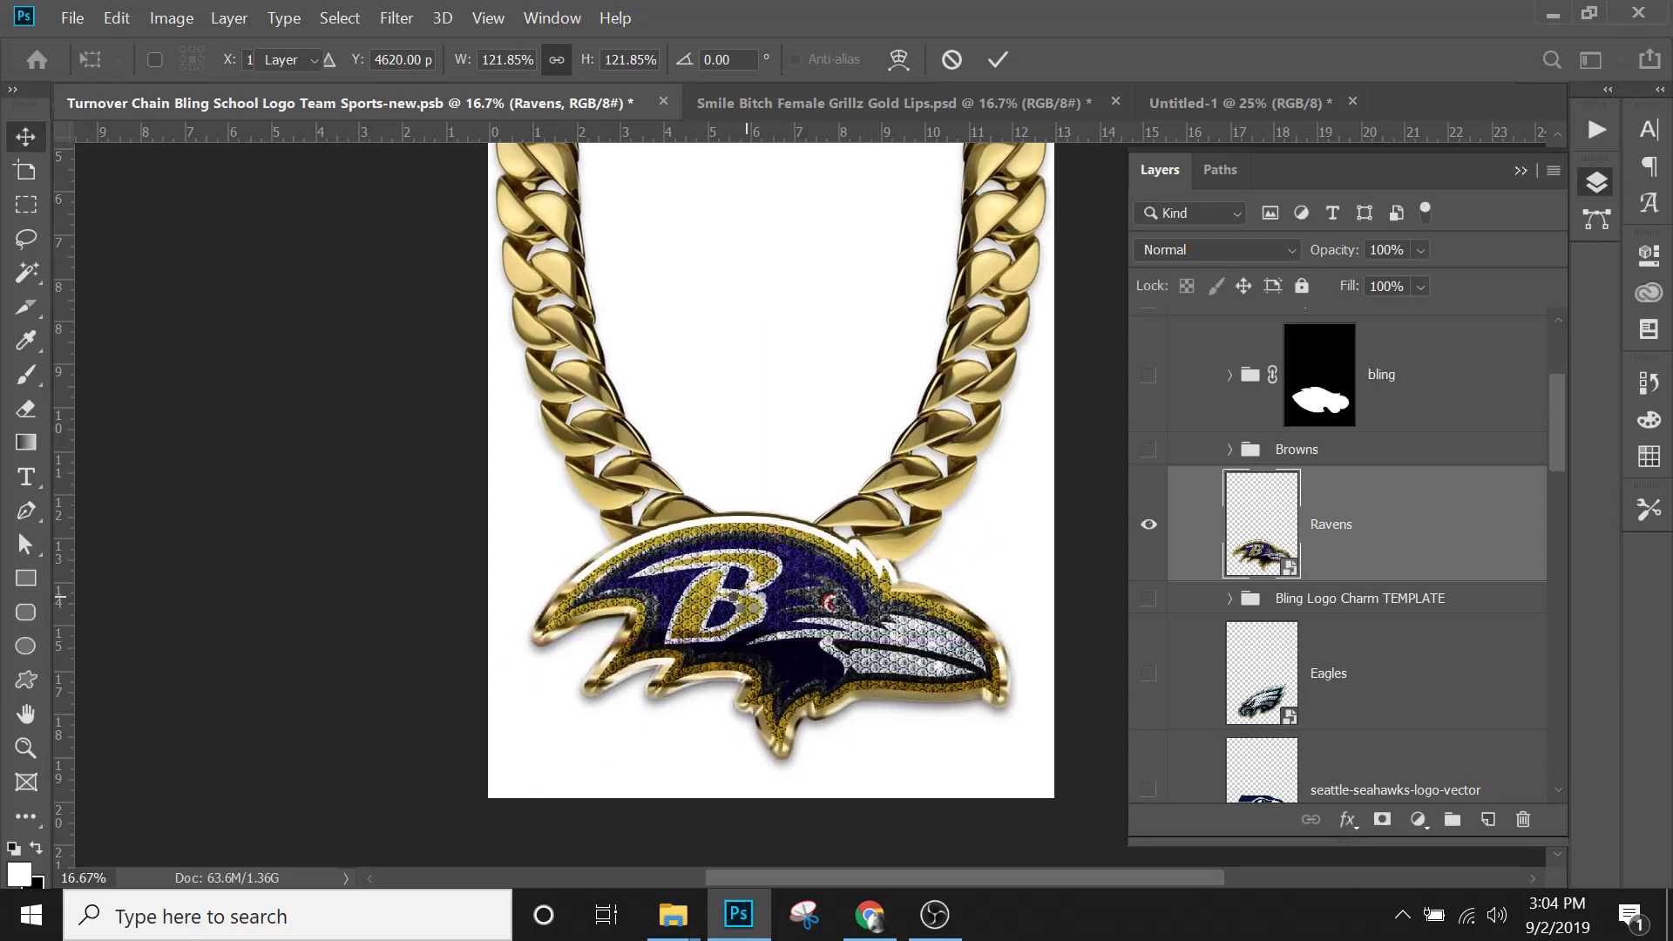
Check the complete chain and pendant, glance at the open gold lips document, and return to the top of the chain document's layer stack.
key("ctrl+minus")
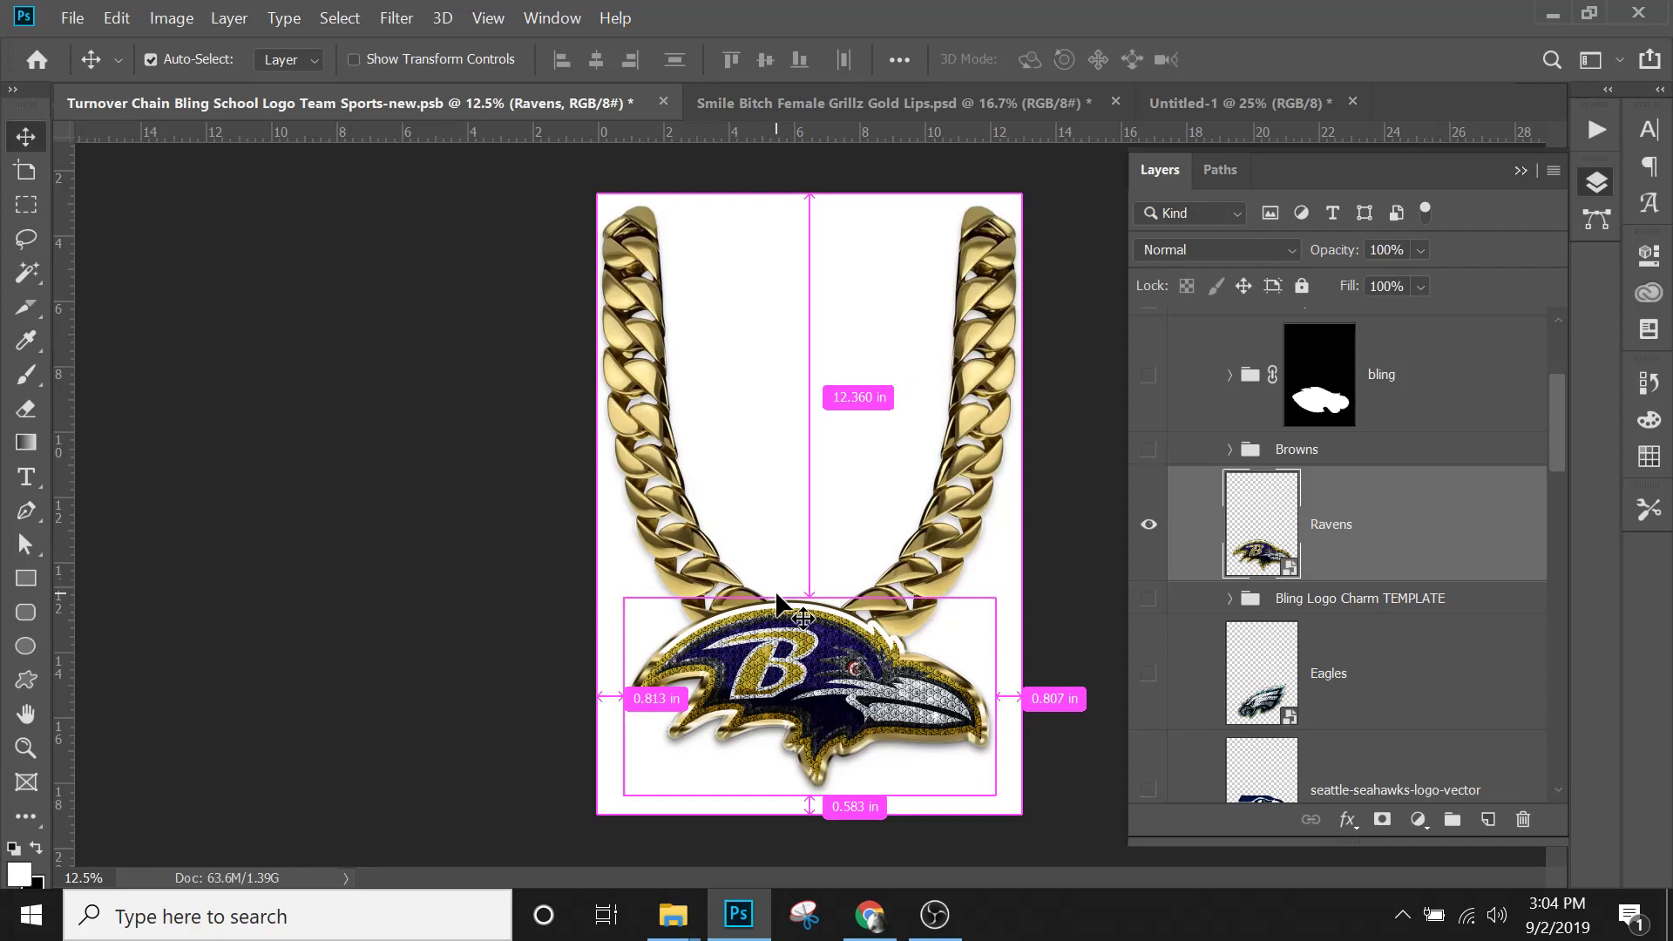
key("ctrl+plus")
key("ctrl+minus")
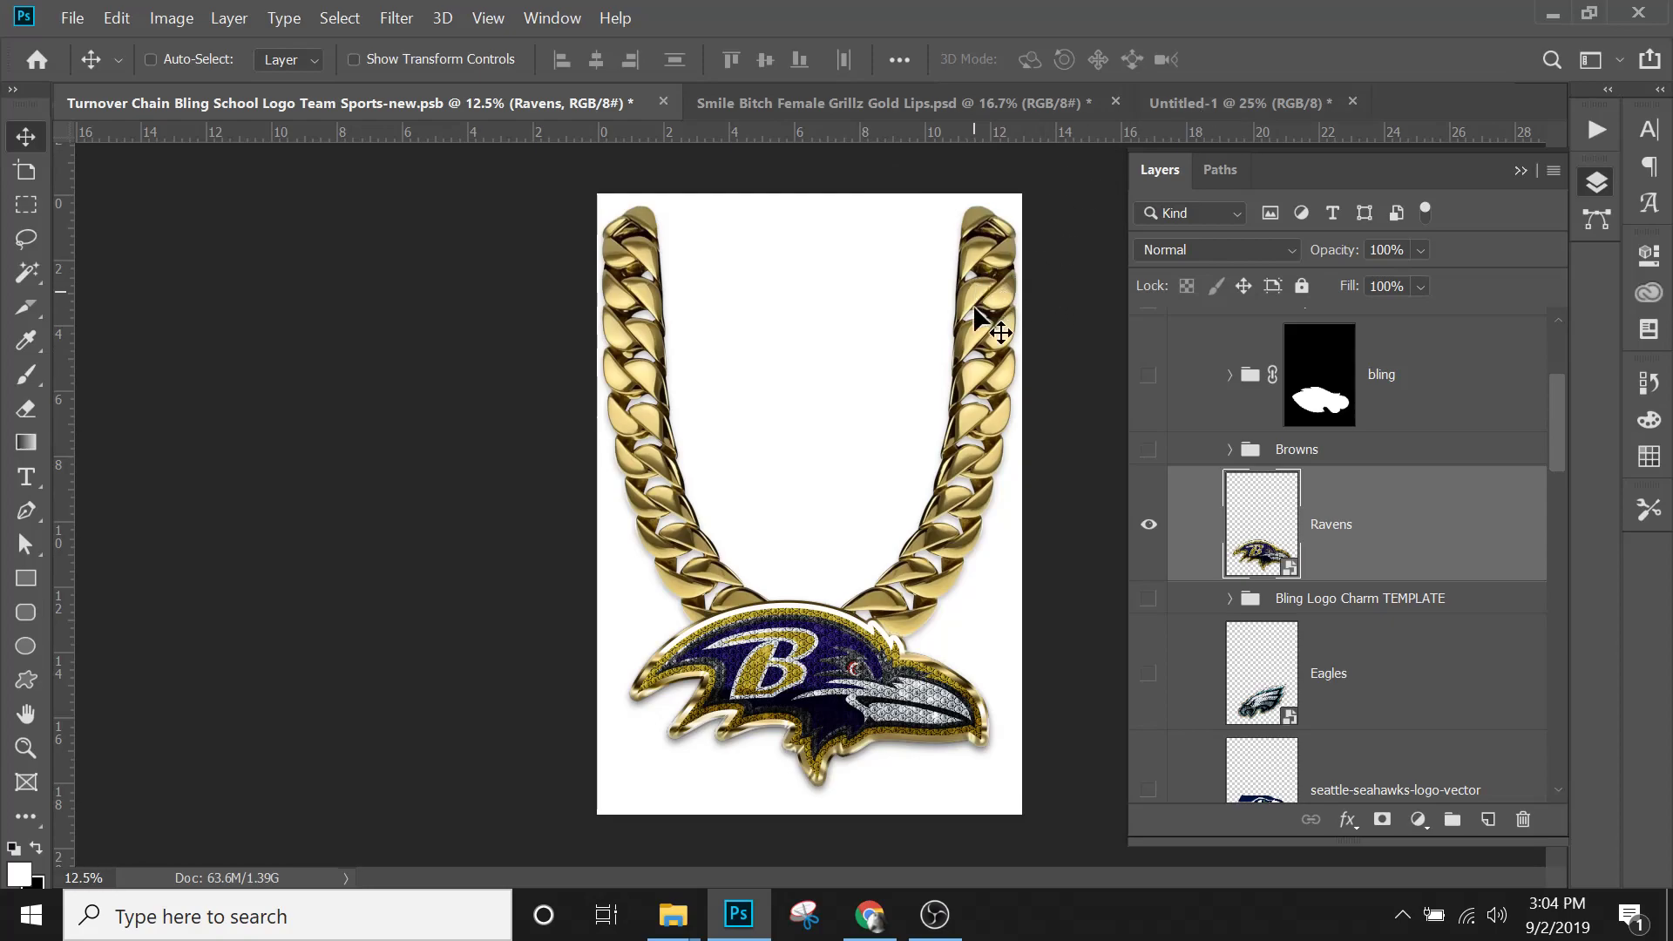
left_click(955, 102)
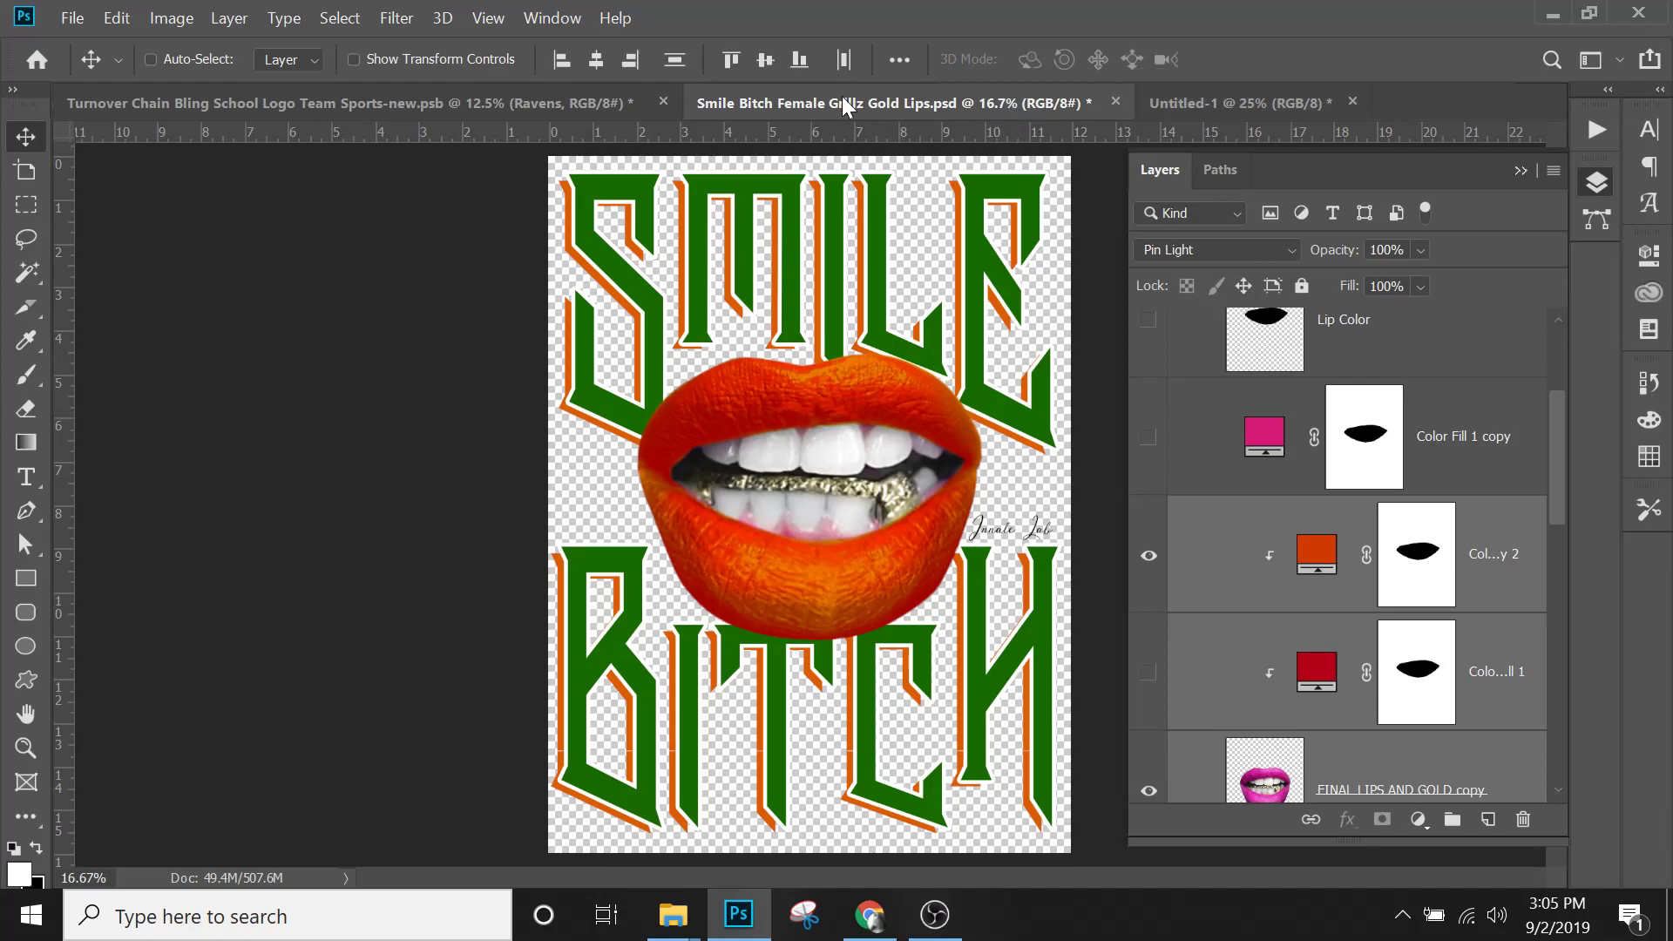
left_click(553, 96)
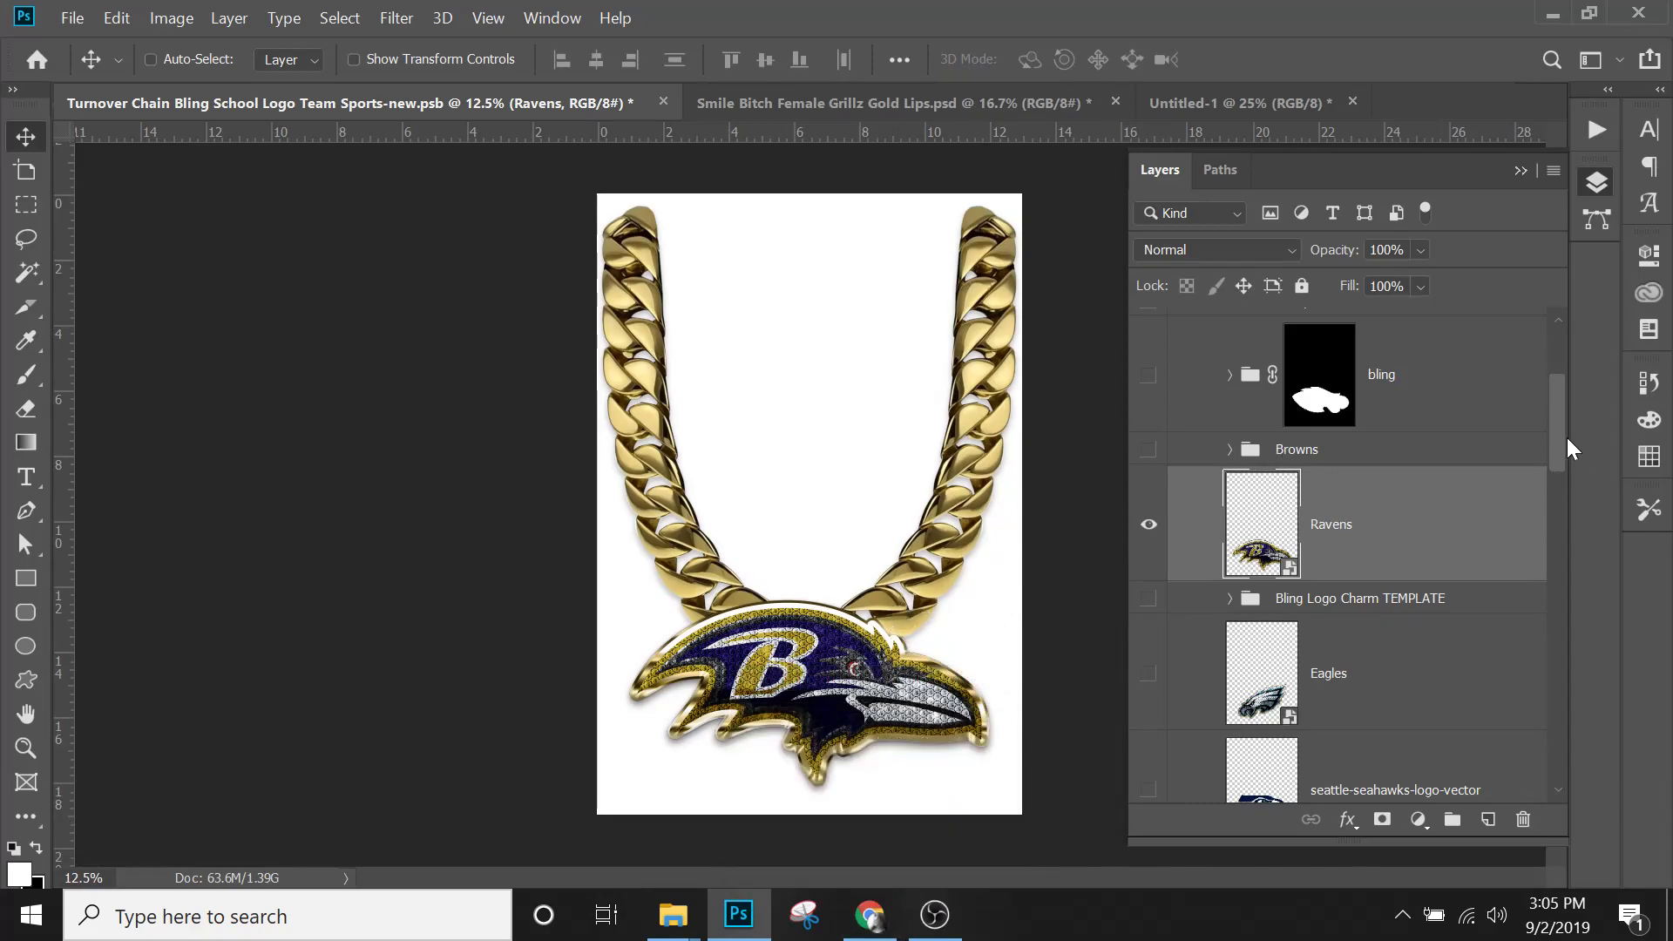
left_click_drag(1566, 437, 1562, 389)
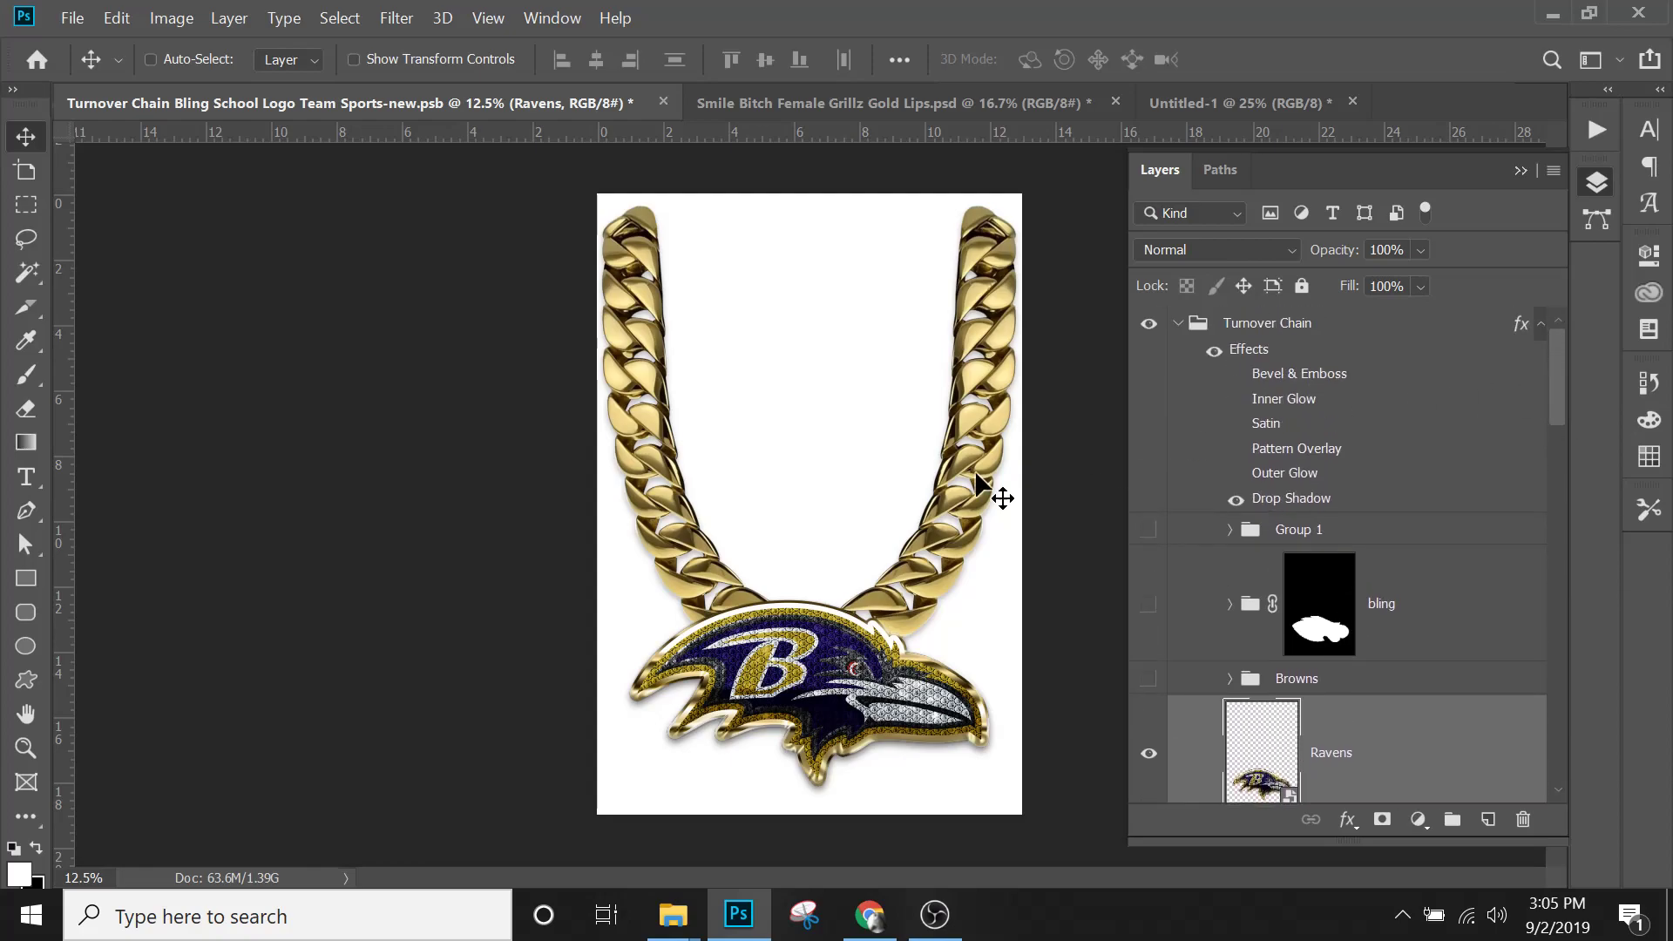